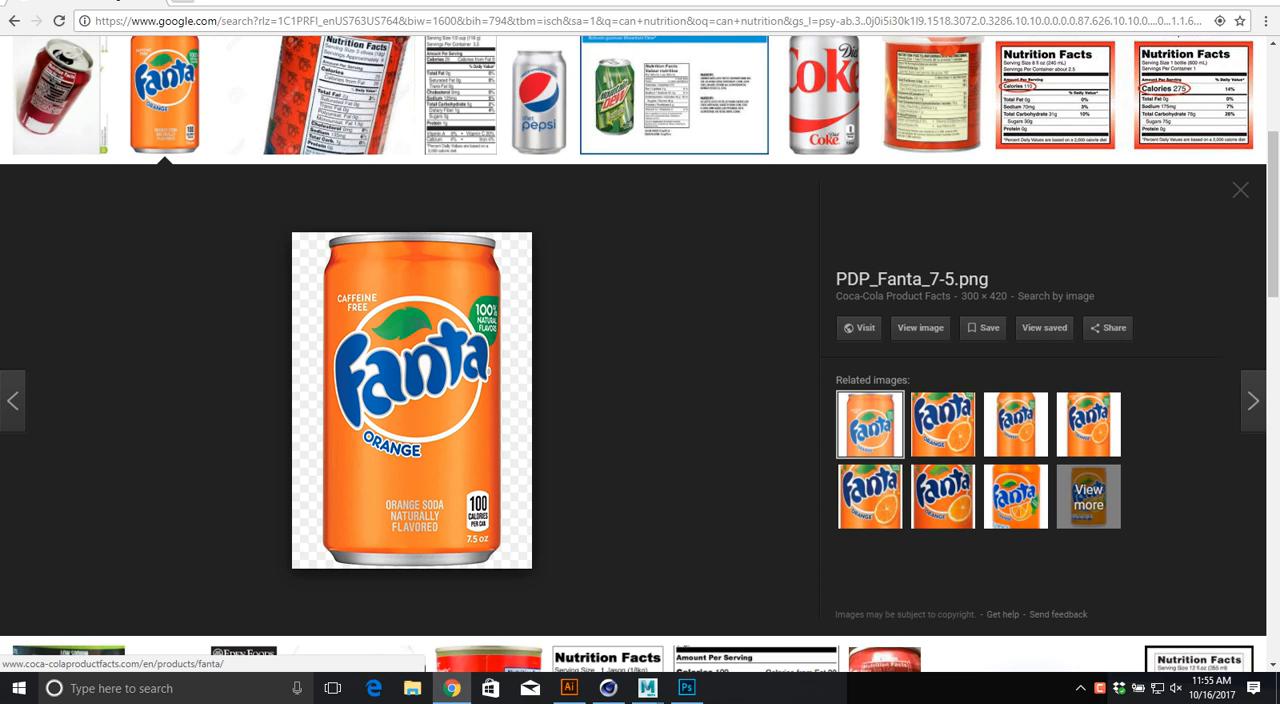
Step: Preview the Mountain Dew nutrition label image, and search the images for "cereal box"
left_click(674, 95)
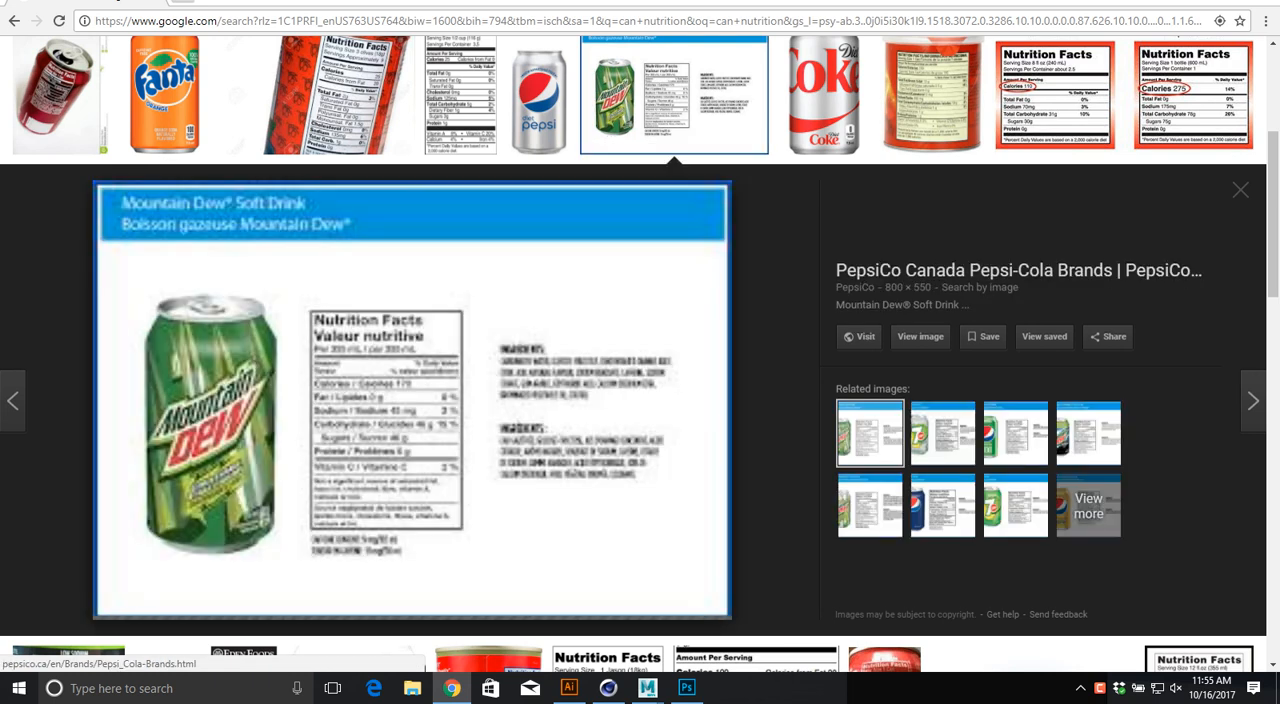
scroll(412, 400, "up", 3)
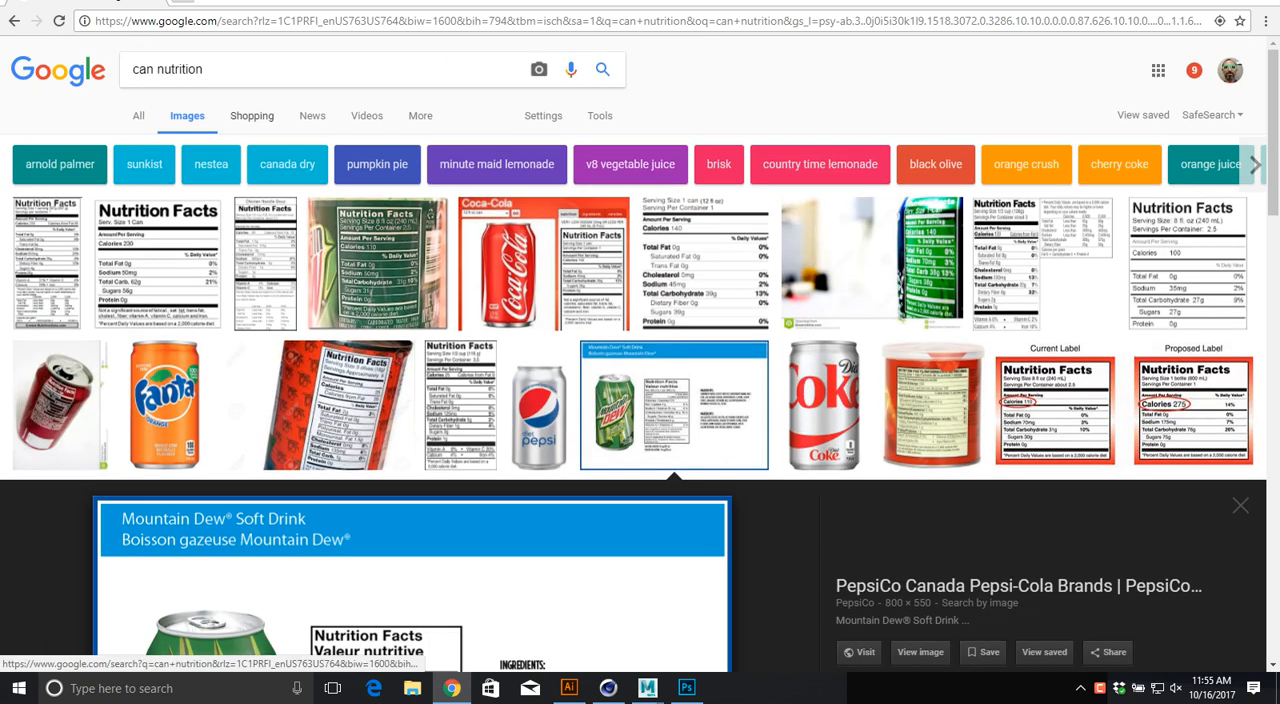
triple_click(196, 70)
type("cereal bo")
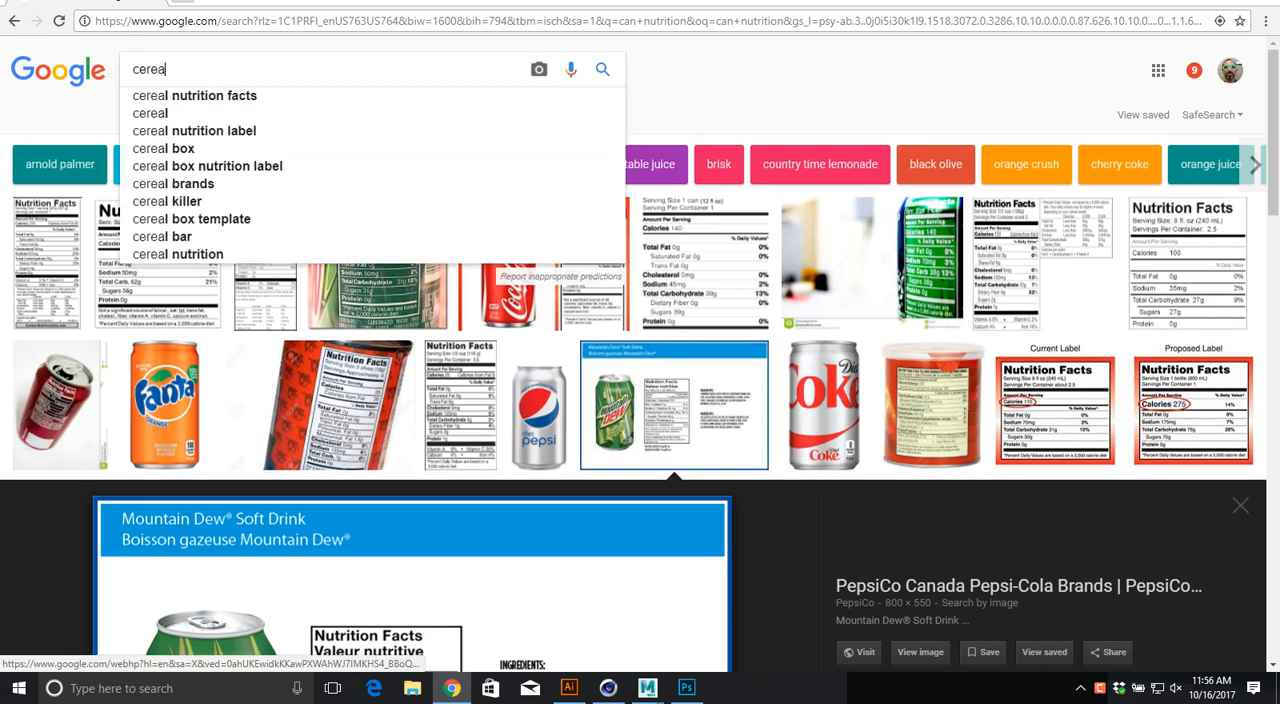
type("x")
key("Return")
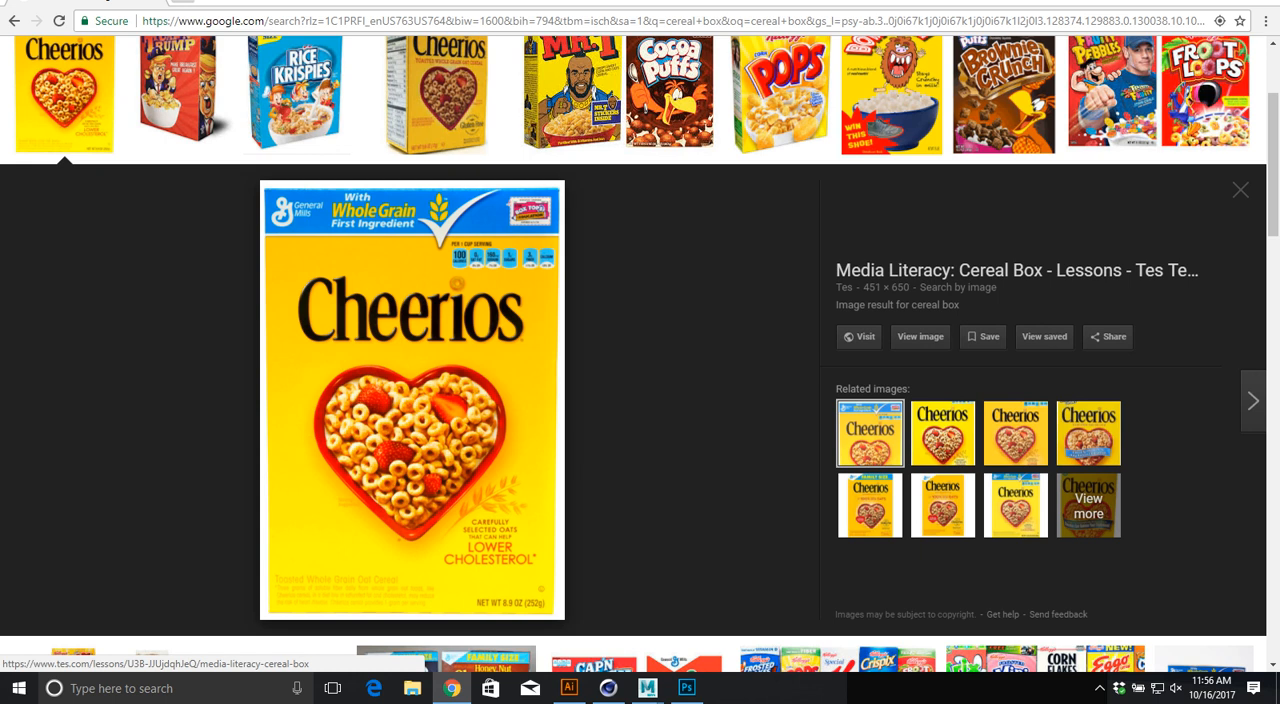
Step: Replace the image search with "book"
scroll(450, 370, "up", 3)
left_click_drag(198, 69, 128, 69)
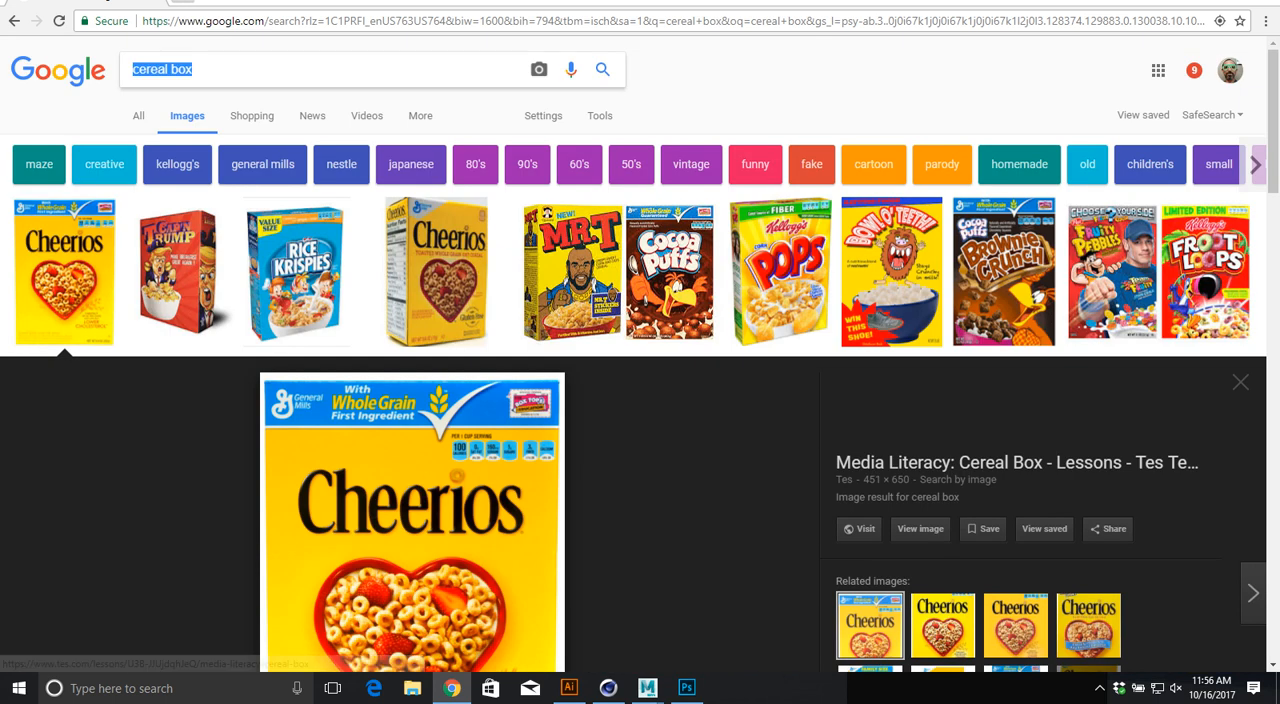
type("book")
key("Return")
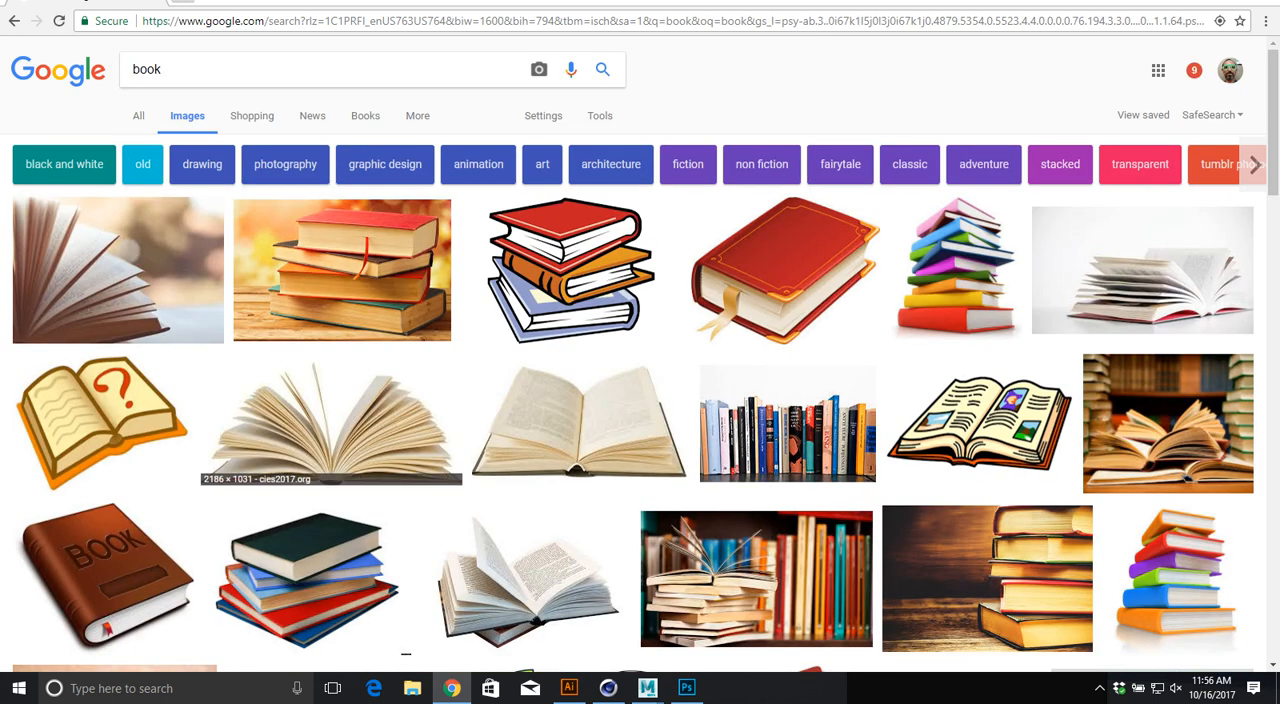
Step: Refine the image search to "book cover" and preview the full Enchantress cover with spine and back
type("cover")
key("Return")
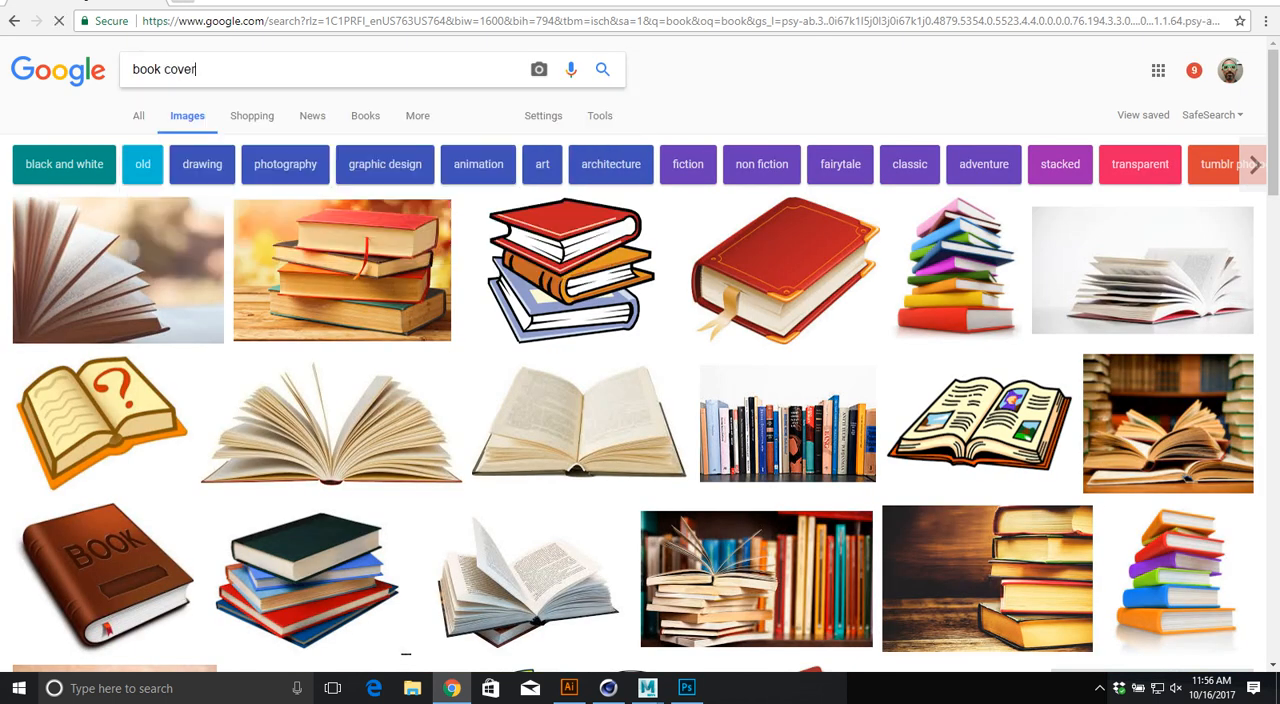
scroll(531, 664, "down", 3)
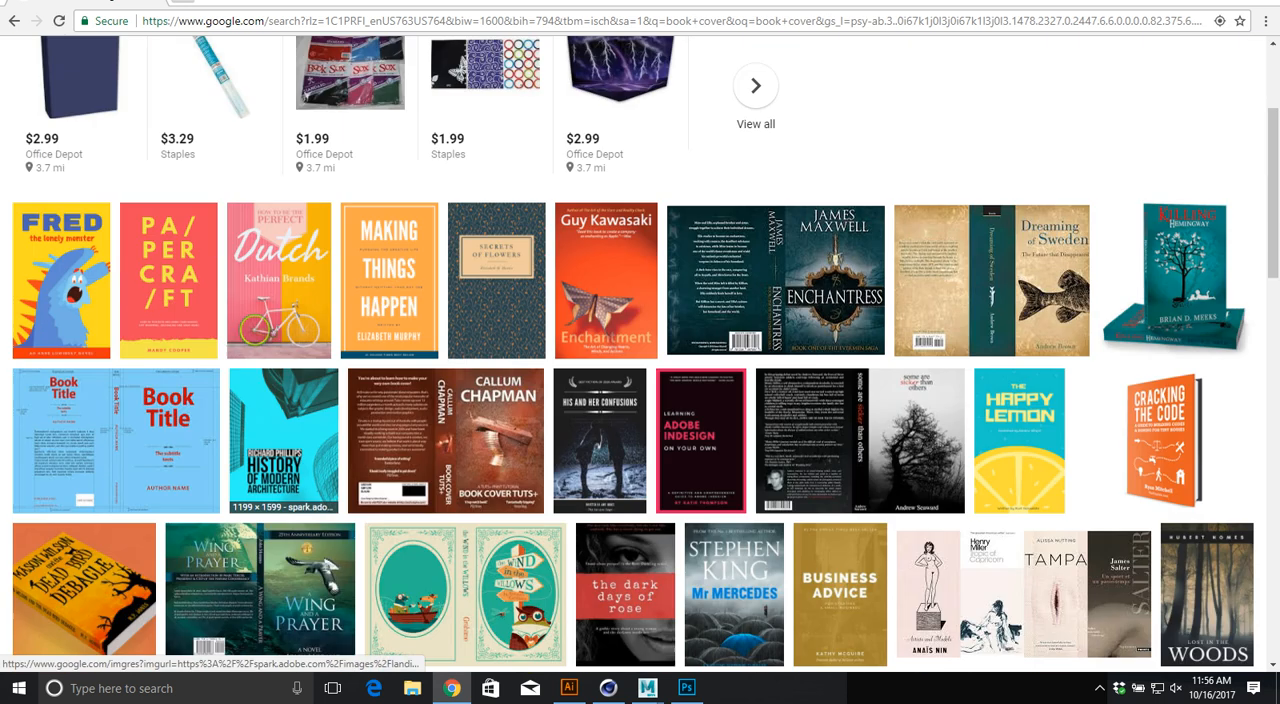
left_click(775, 260)
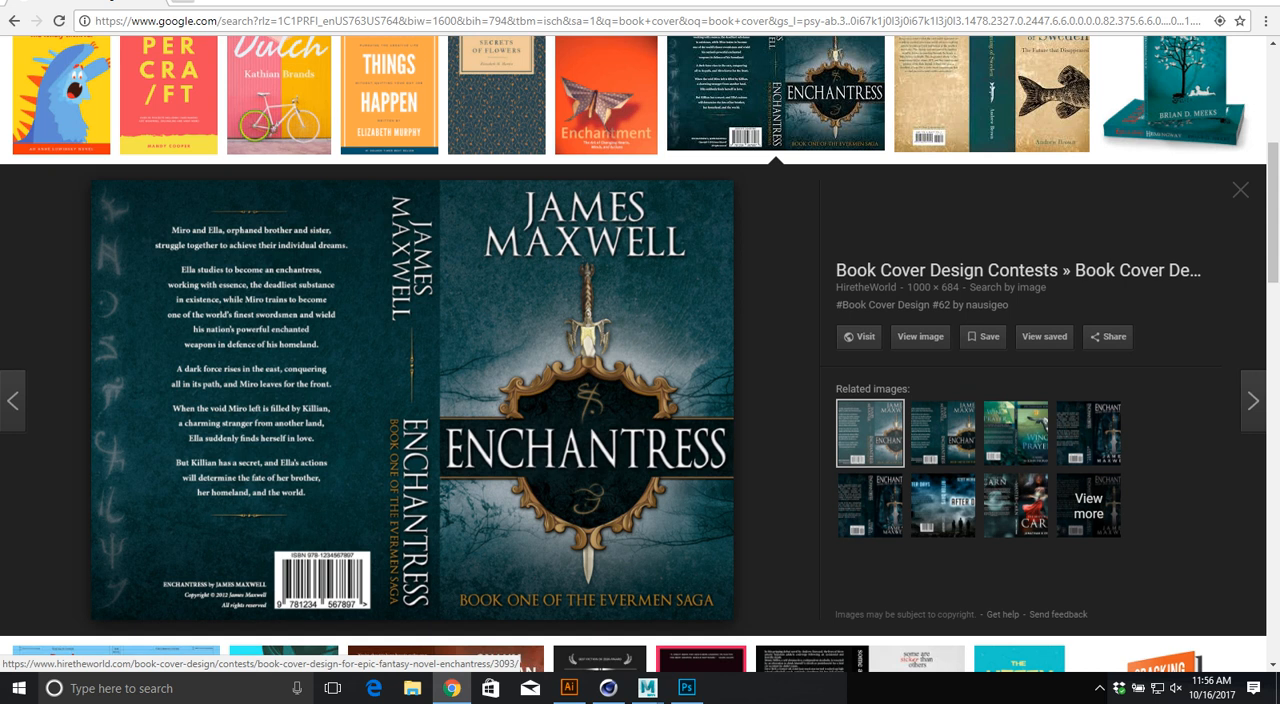
Step: Switch to Maya, create a polygon cylinder and scale it taller along Y into a can shape
key("alt+Tab")
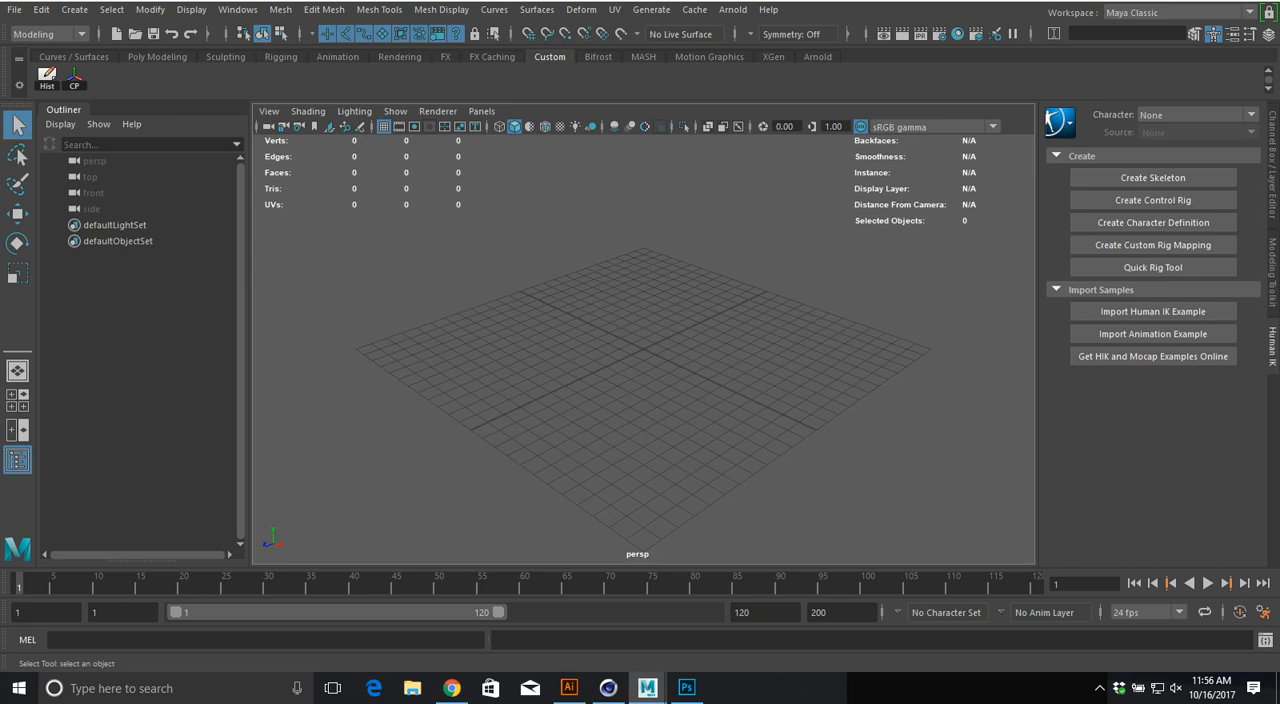
left_click(74, 9)
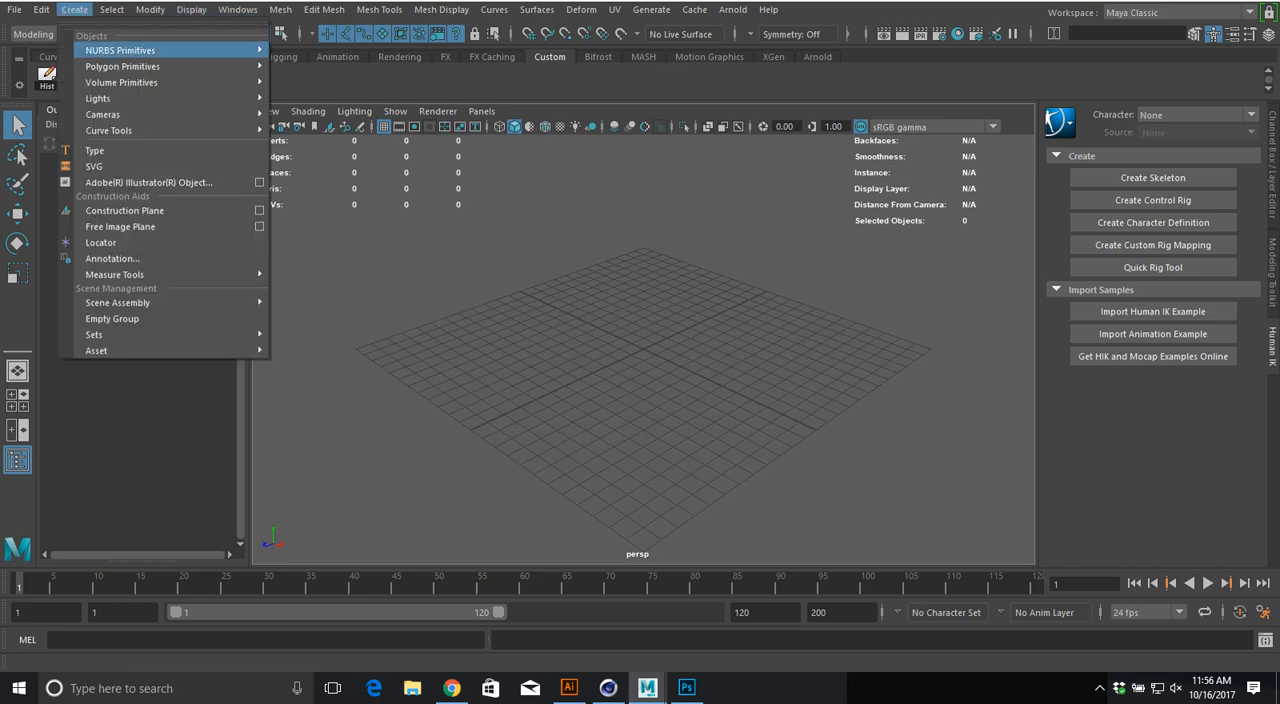
mouse_move(122, 66)
left_click(313, 112)
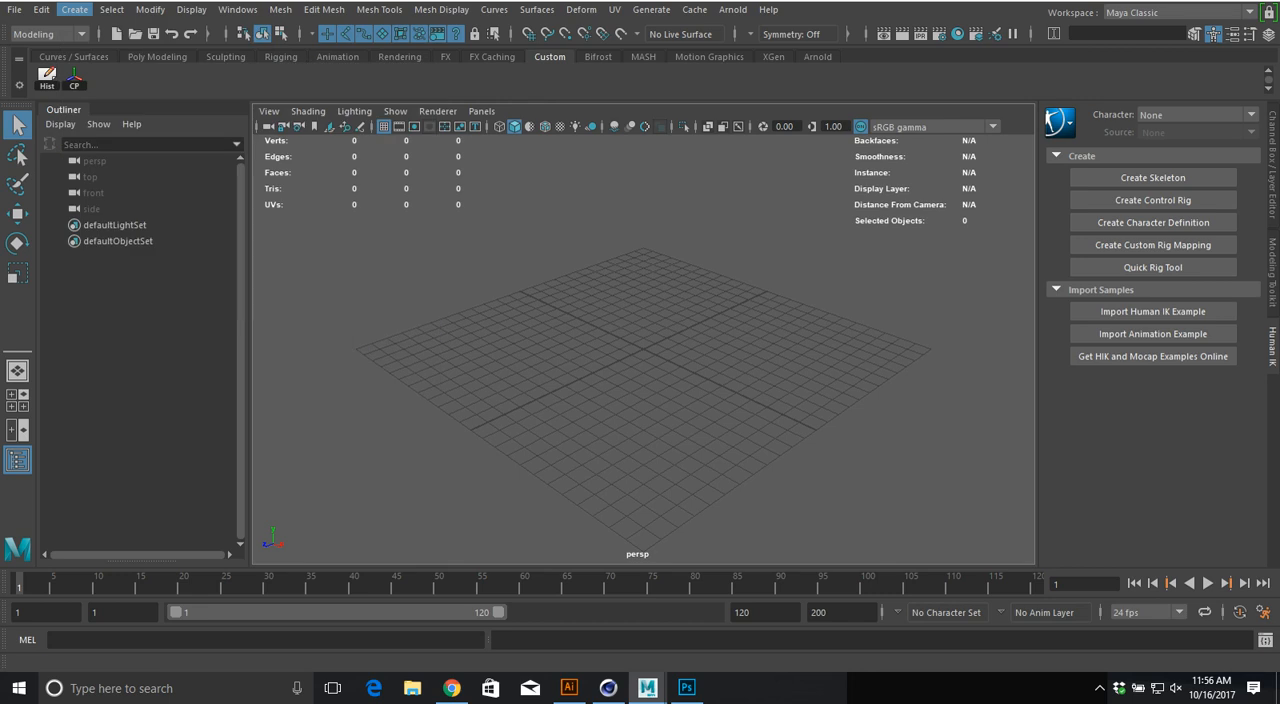
key("f")
key("r")
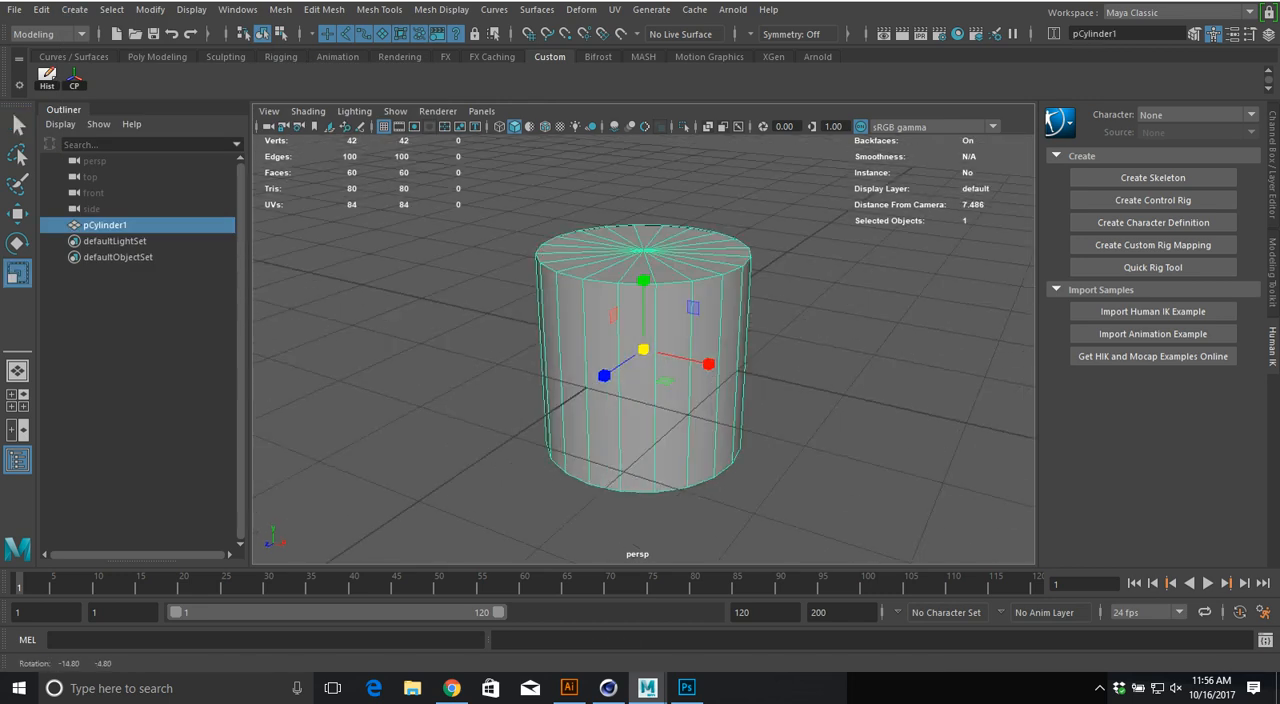
left_click_drag(643, 283, 643, 229)
middle_click_drag(643, 229, 530, 246, "alt")
right_click_drag(530, 246, 478, 250, "alt")
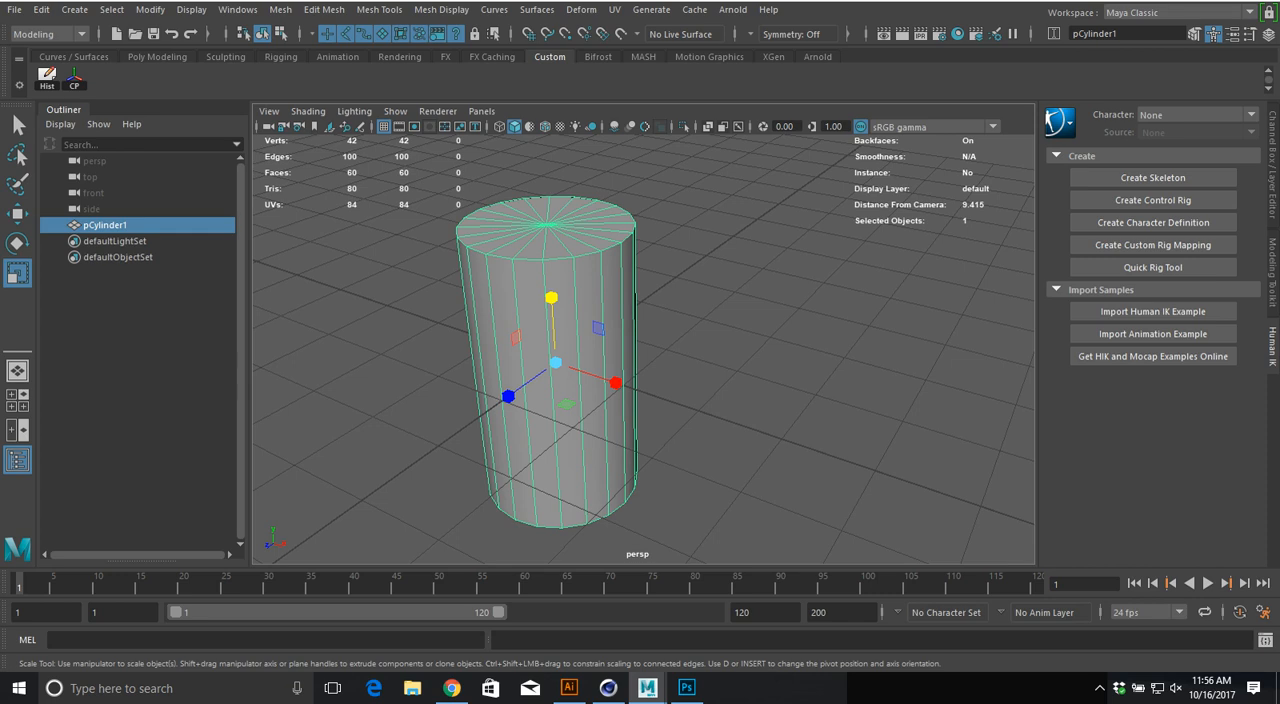
Step: Switch to Chrome, search the images for "popcan label" and open the flat red Coca-Cola label at full size
key("alt+Tab")
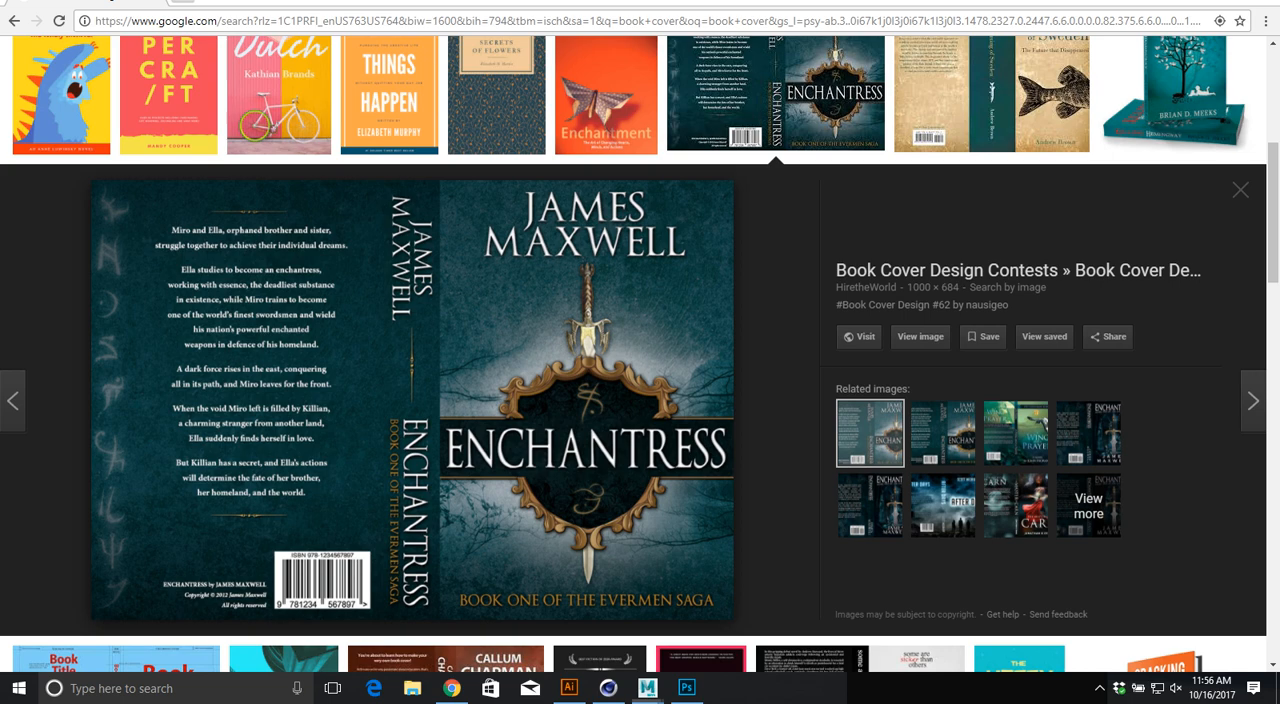
scroll(640, 400, "up", 5)
left_click_drag(200, 70, 63, 70)
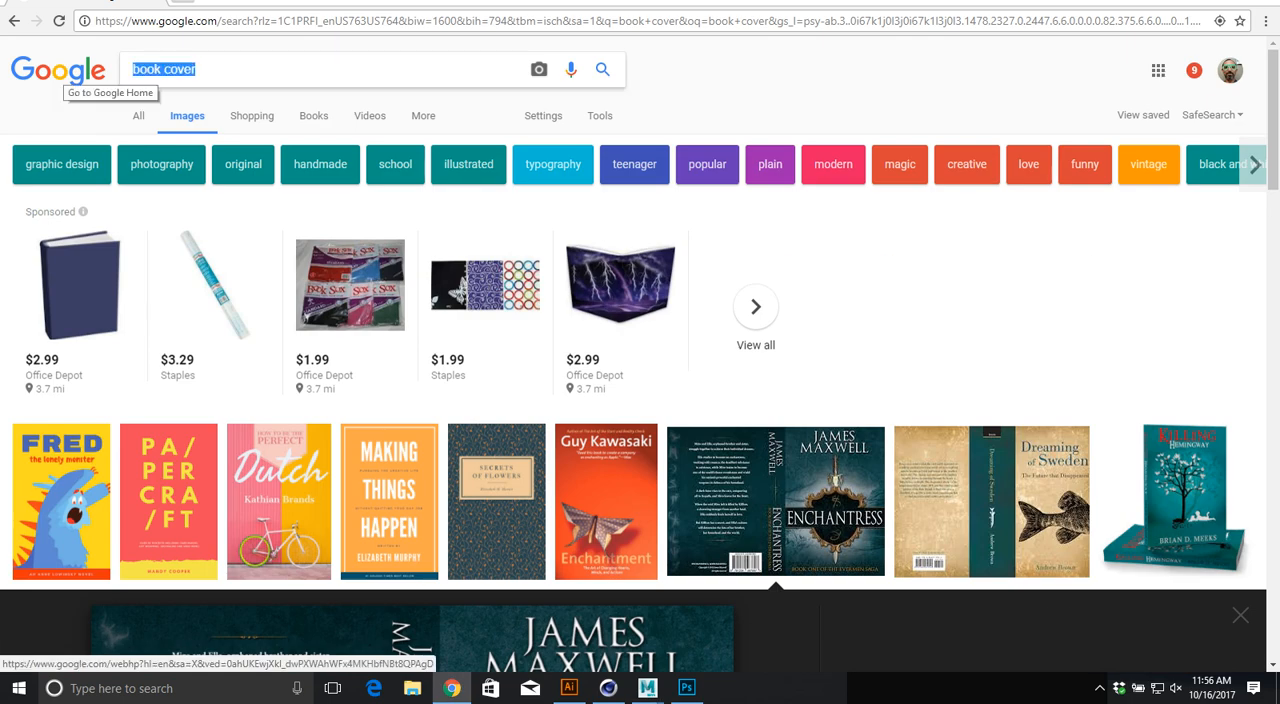
type("popcan la")
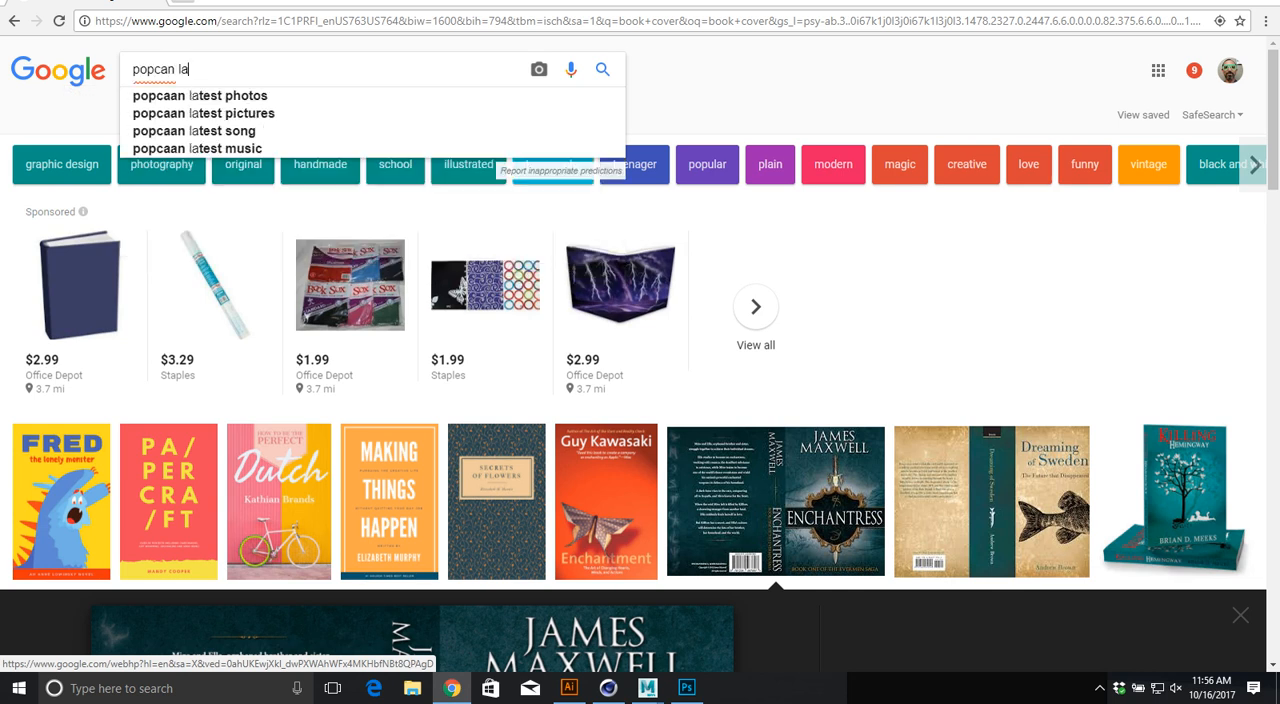
type("bel")
key("Return")
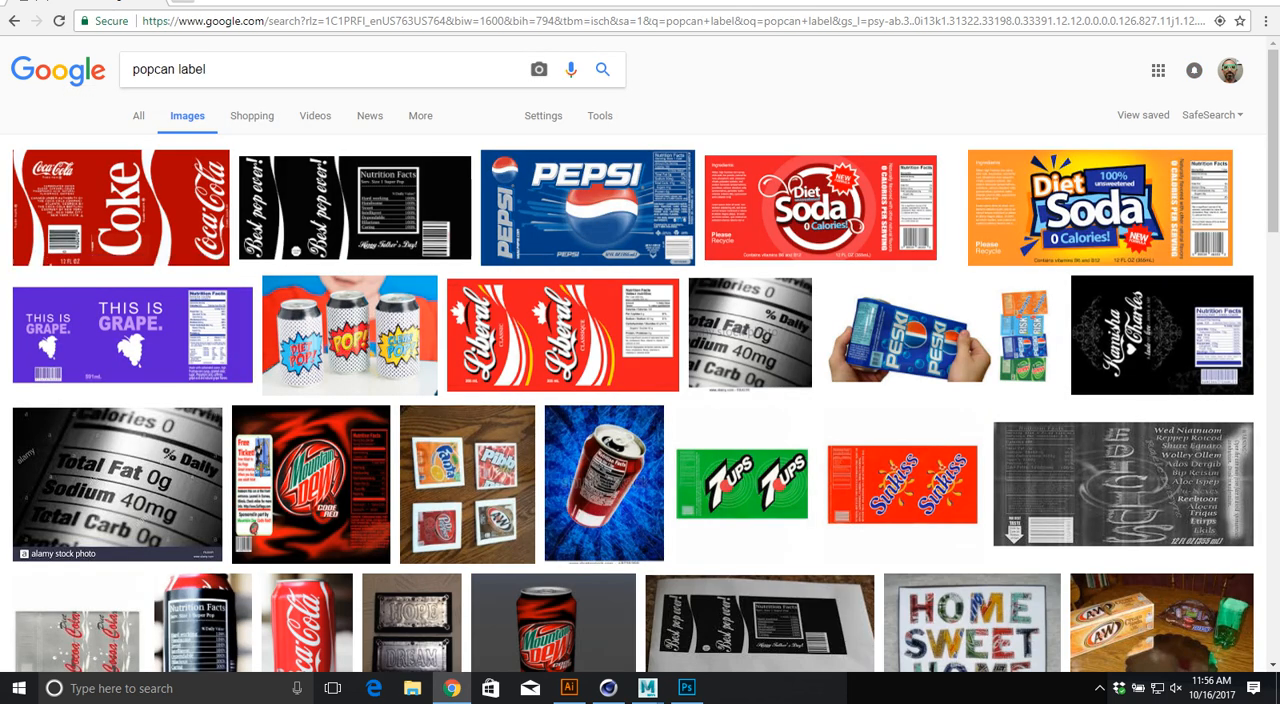
left_click(120, 207)
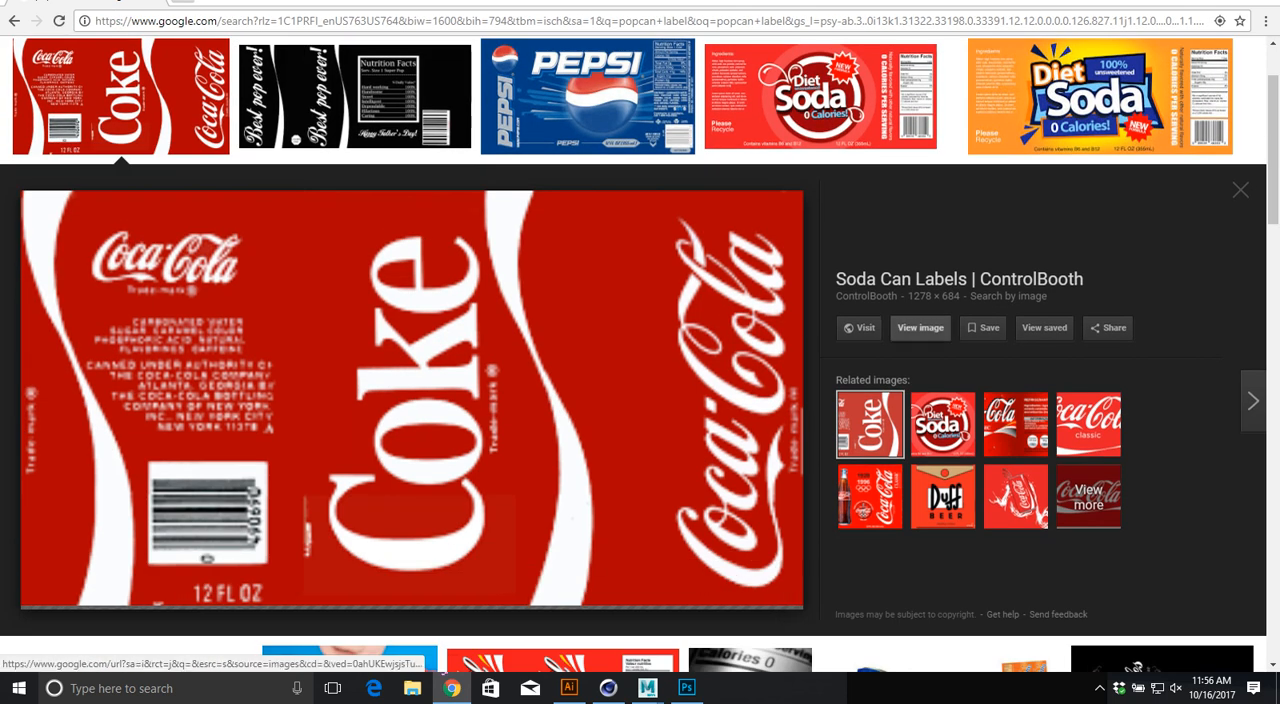
left_click(920, 327)
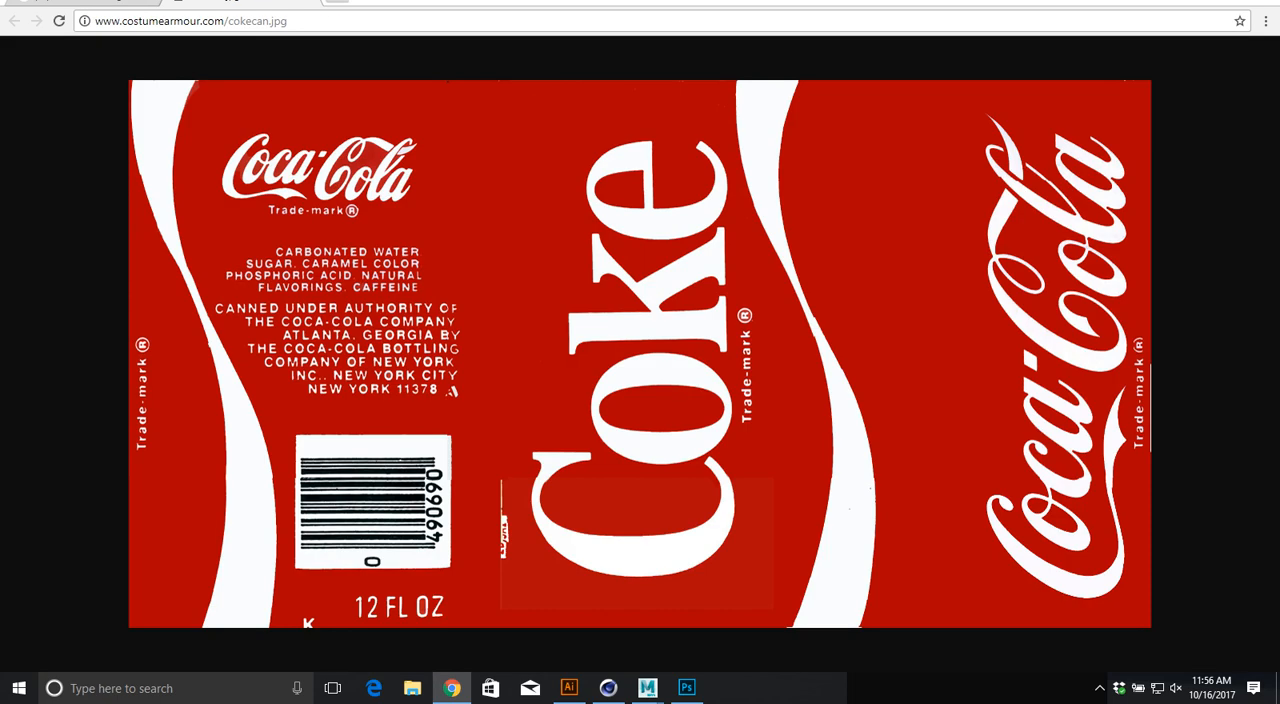
Step: Save the label image as cokecan.jpg in the textures folder of the Product project under 2510
right_click(375, 211)
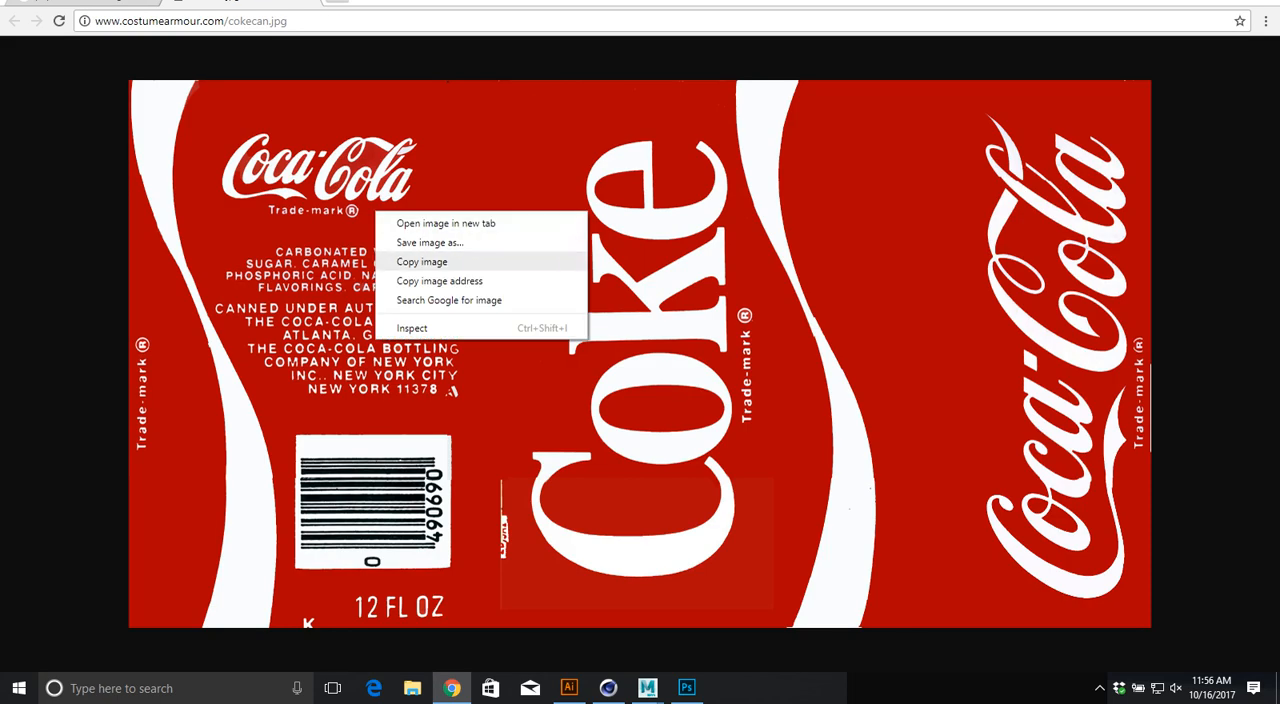
left_click(430, 242)
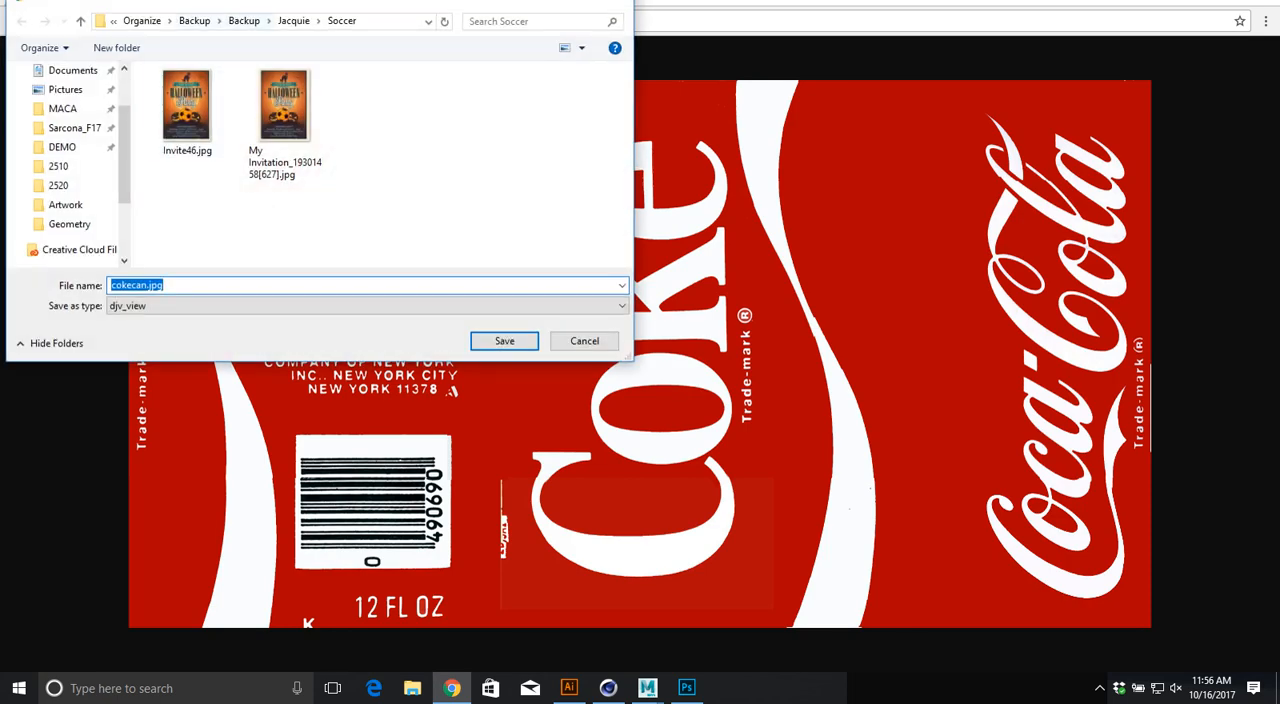
left_click(194, 20)
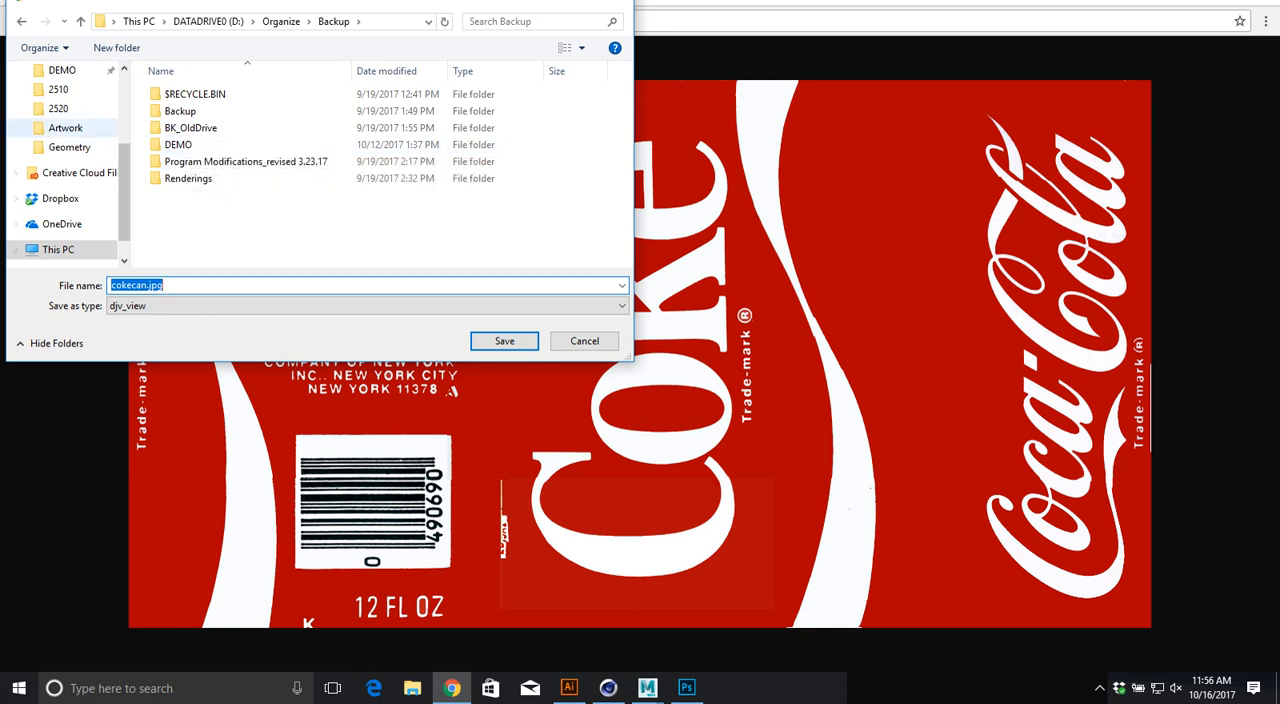
scroll(60, 108, "up", 1)
left_click(70, 108)
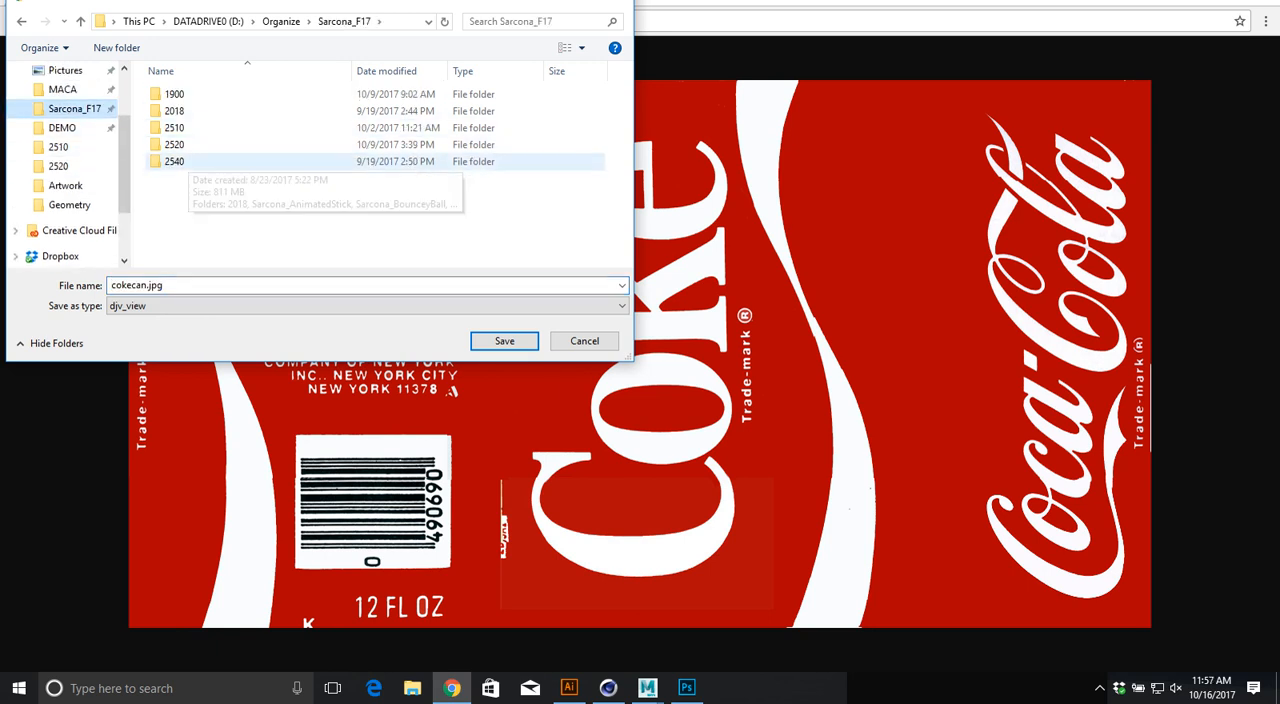
double_click(174, 128)
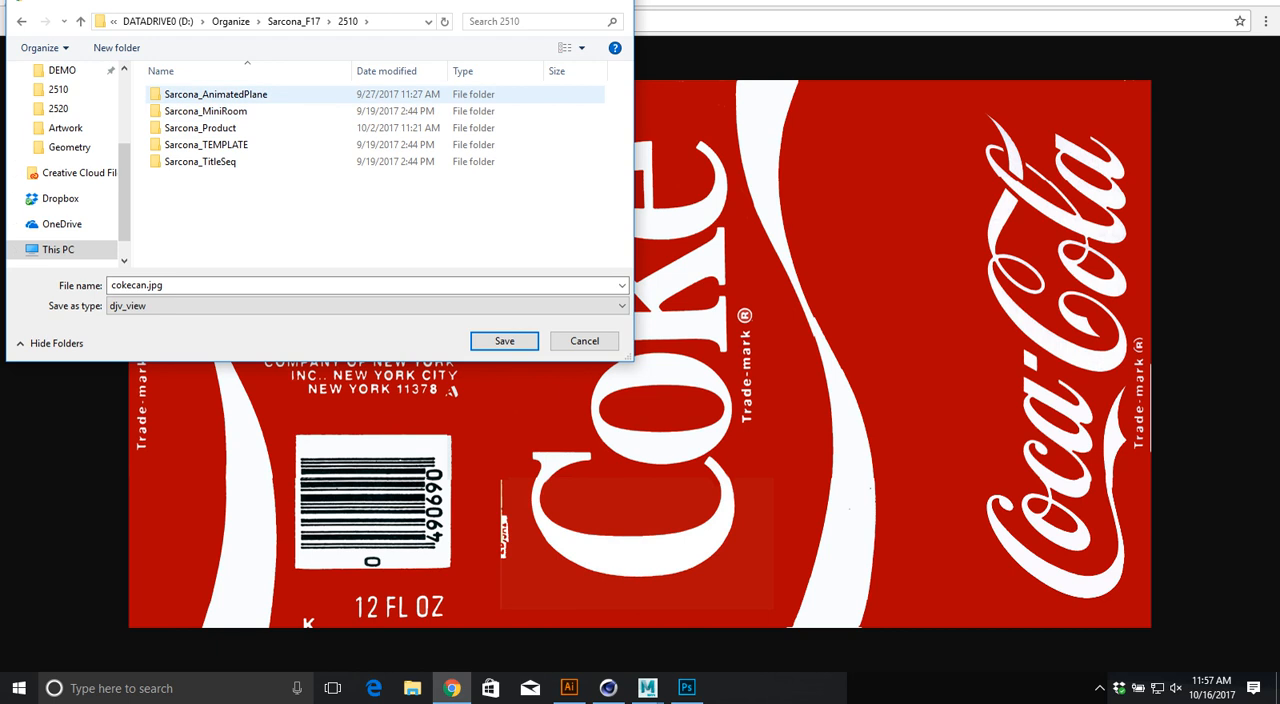
double_click(200, 128)
left_click(181, 161)
key("Return")
key("Return")
Step: Switch to Maya and assign a new Lambert material to the selected cylinder
key("alt+Tab")
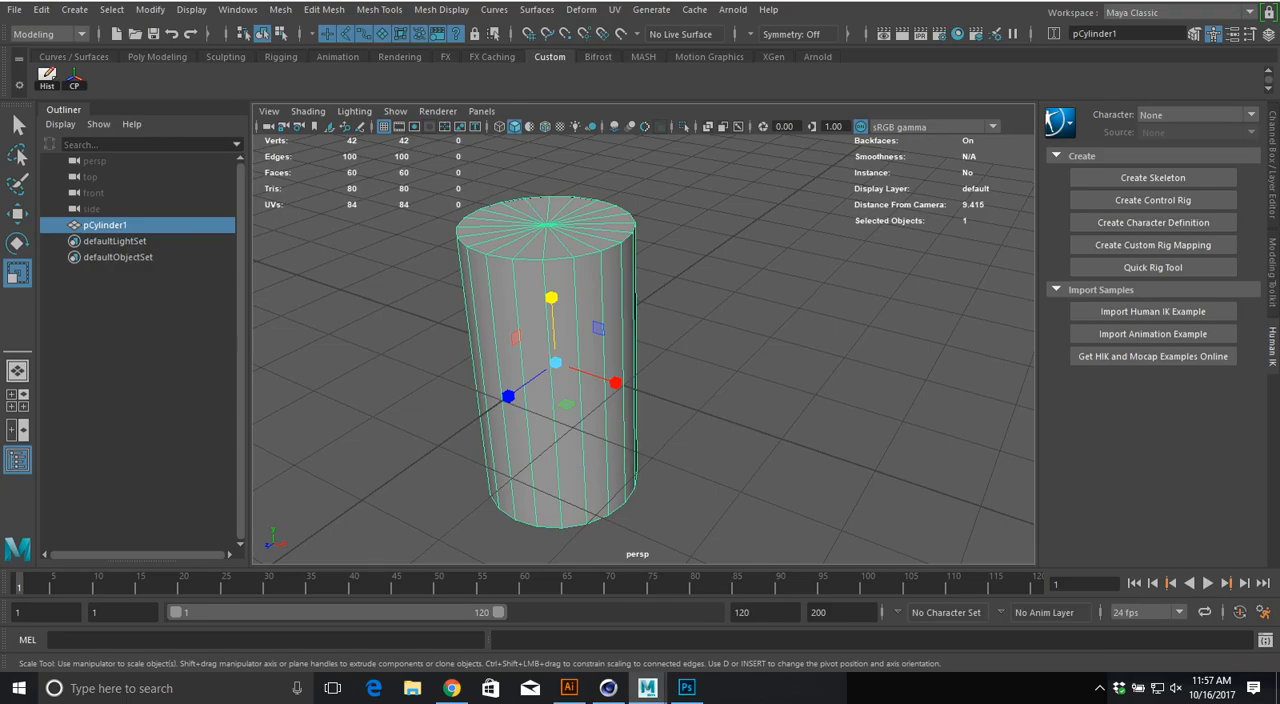
key("space")
left_click(479, 429)
mouse_move(540, 205)
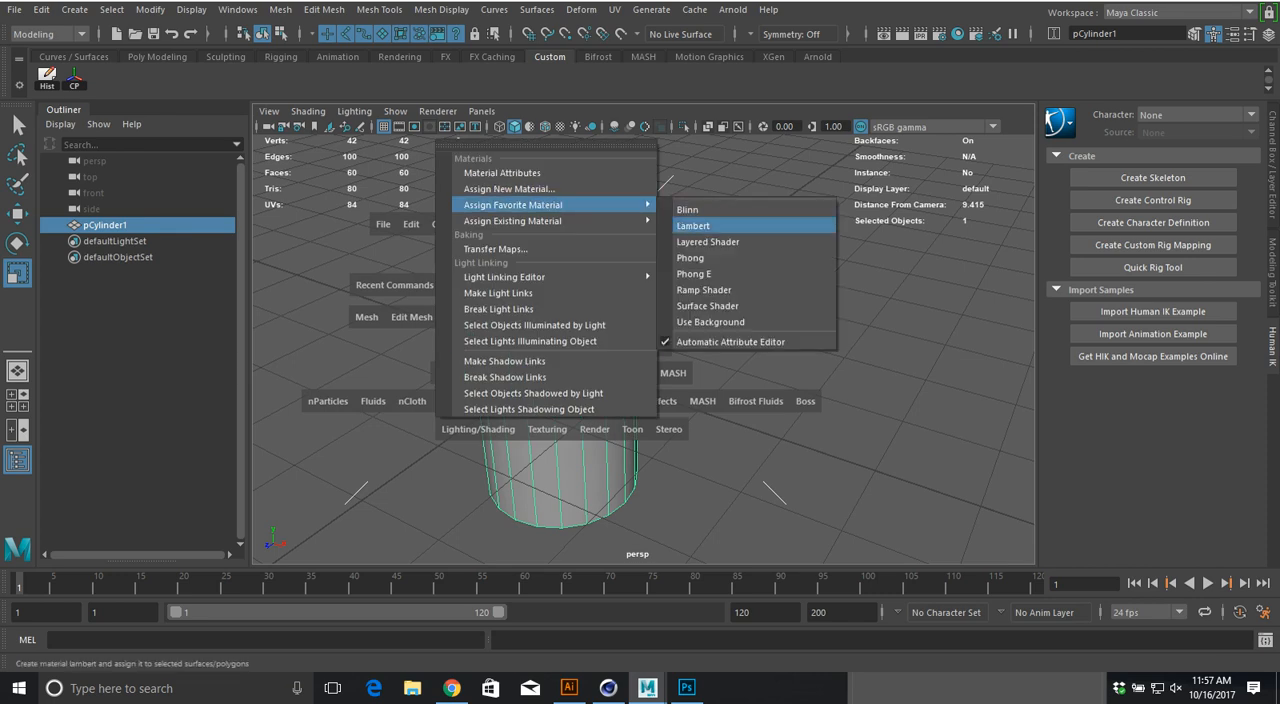
left_click(700, 226)
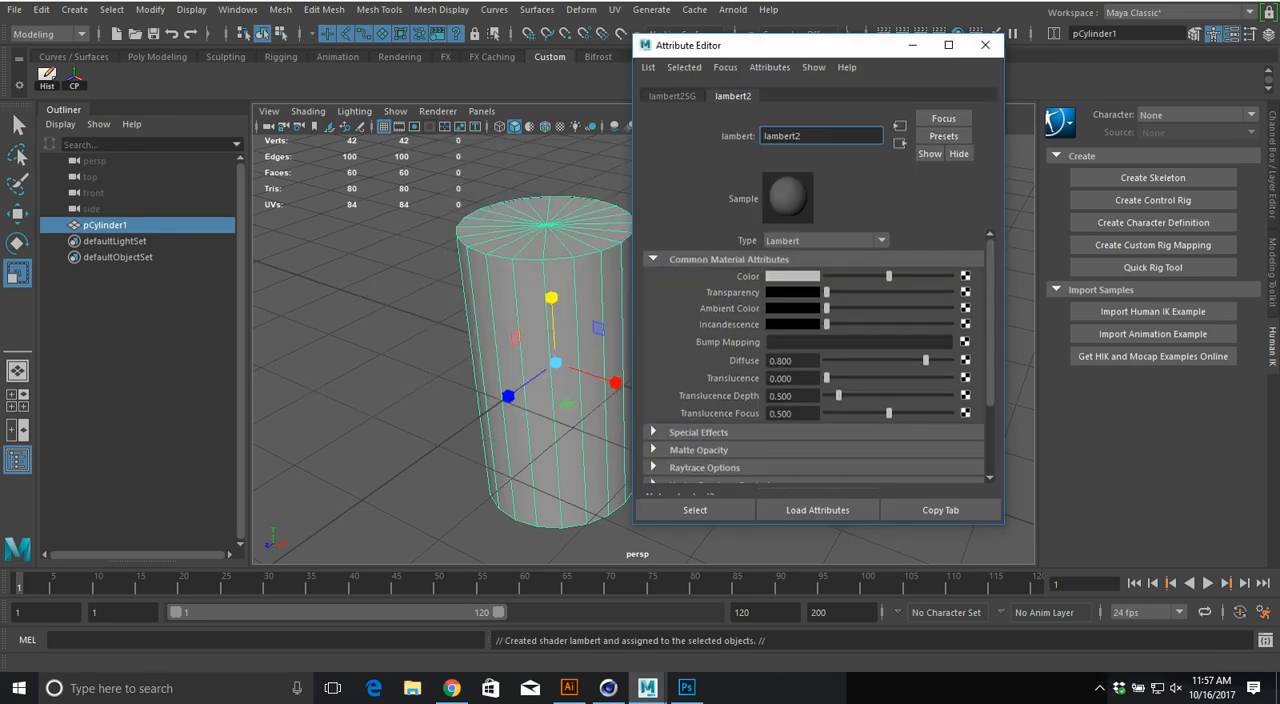
Step: Map a file texture to the Lambert's color, using cokecan.jpg from the 2510 Product project's textures folder
left_click(965, 276)
left_click(569, 356)
left_click(969, 314)
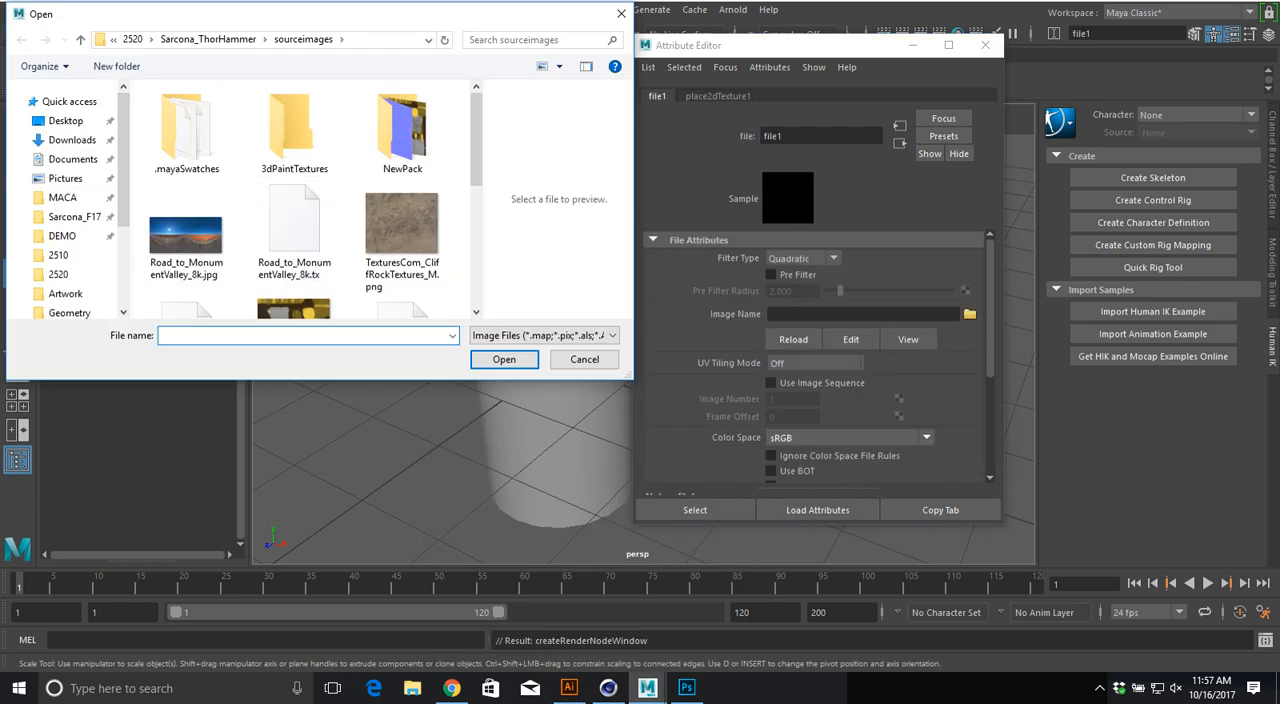
left_click(133, 40)
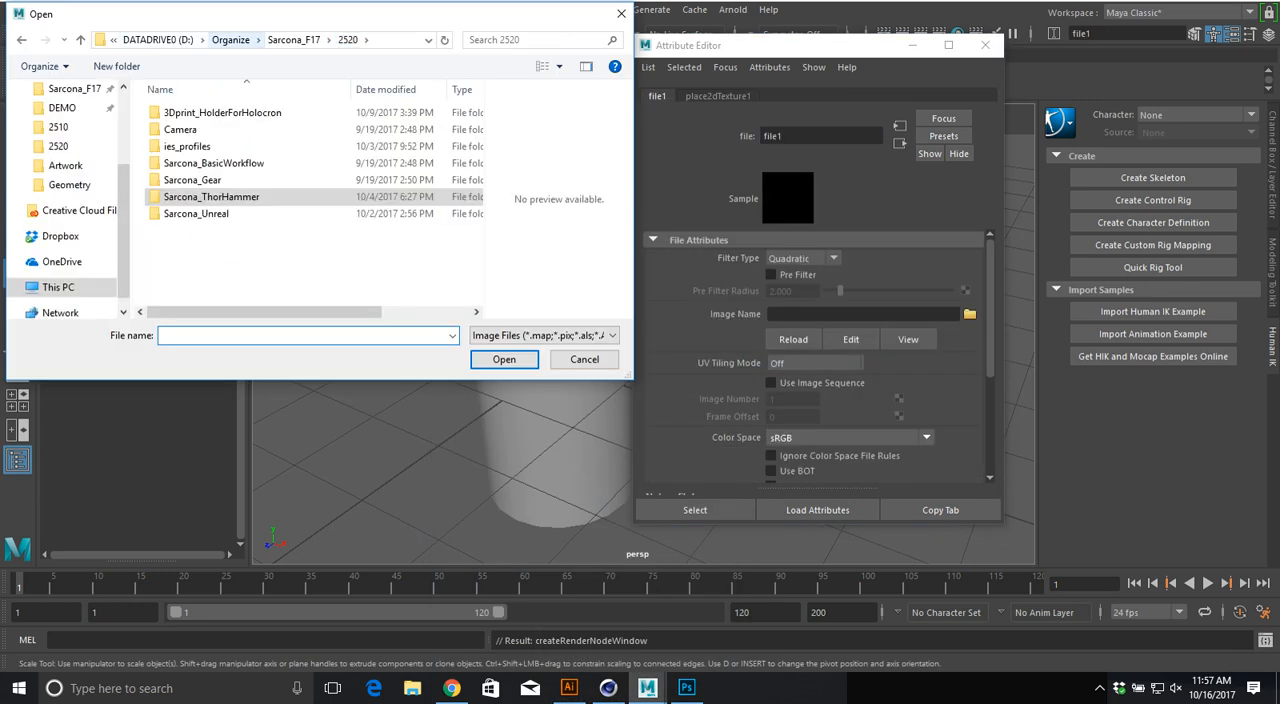
left_click(293, 40)
double_click(180, 146)
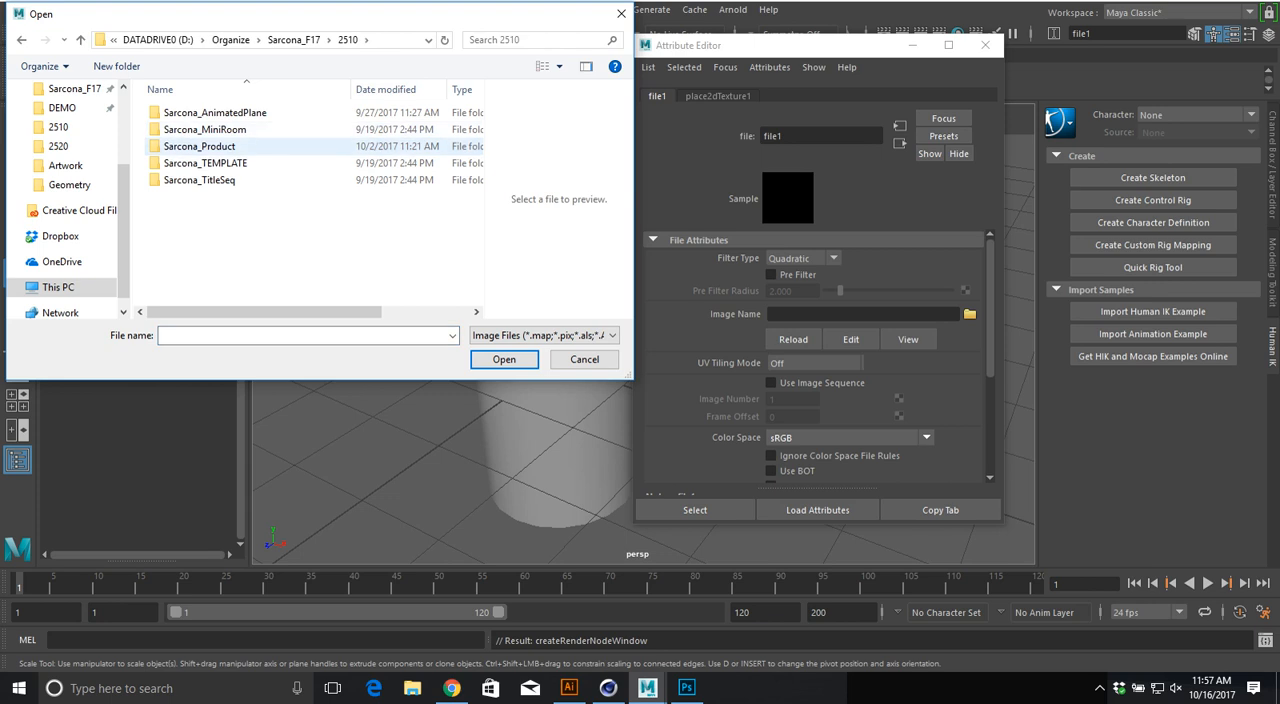
double_click(200, 146)
double_click(180, 180)
double_click(186, 113)
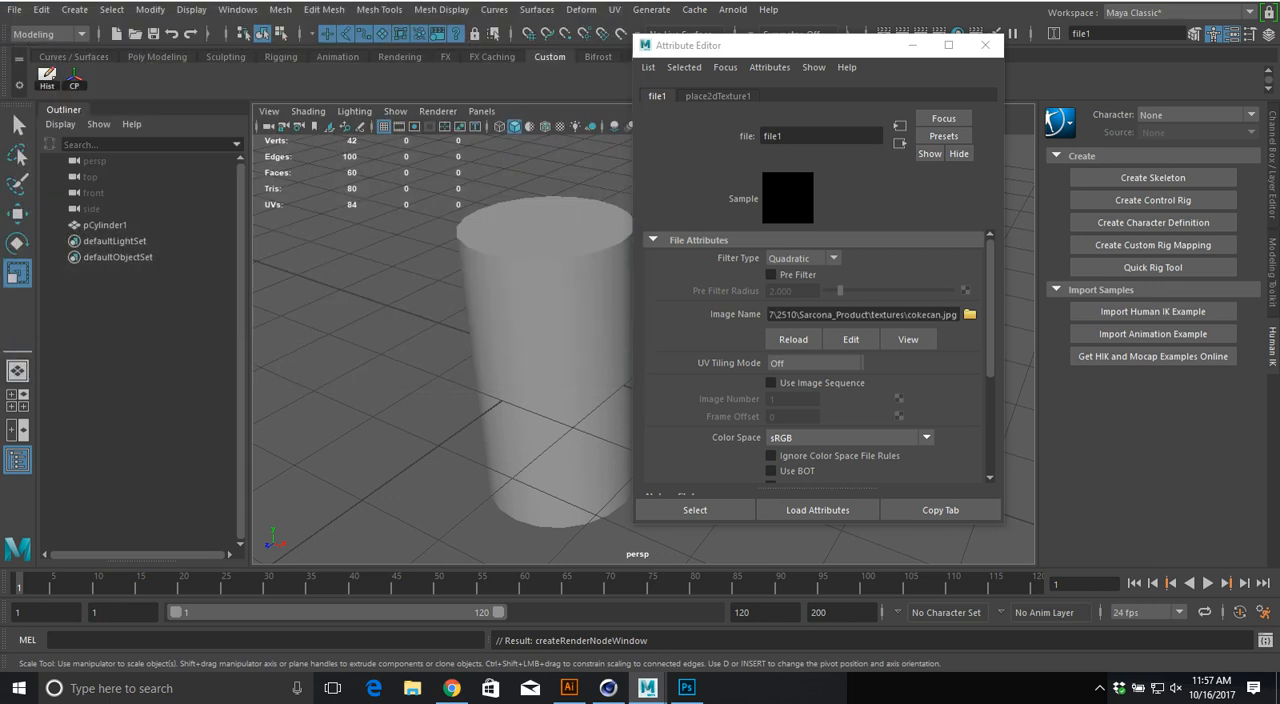
Step: Turn on textured shading in the perspective view and close the Attribute Editor to inspect the can
key("6")
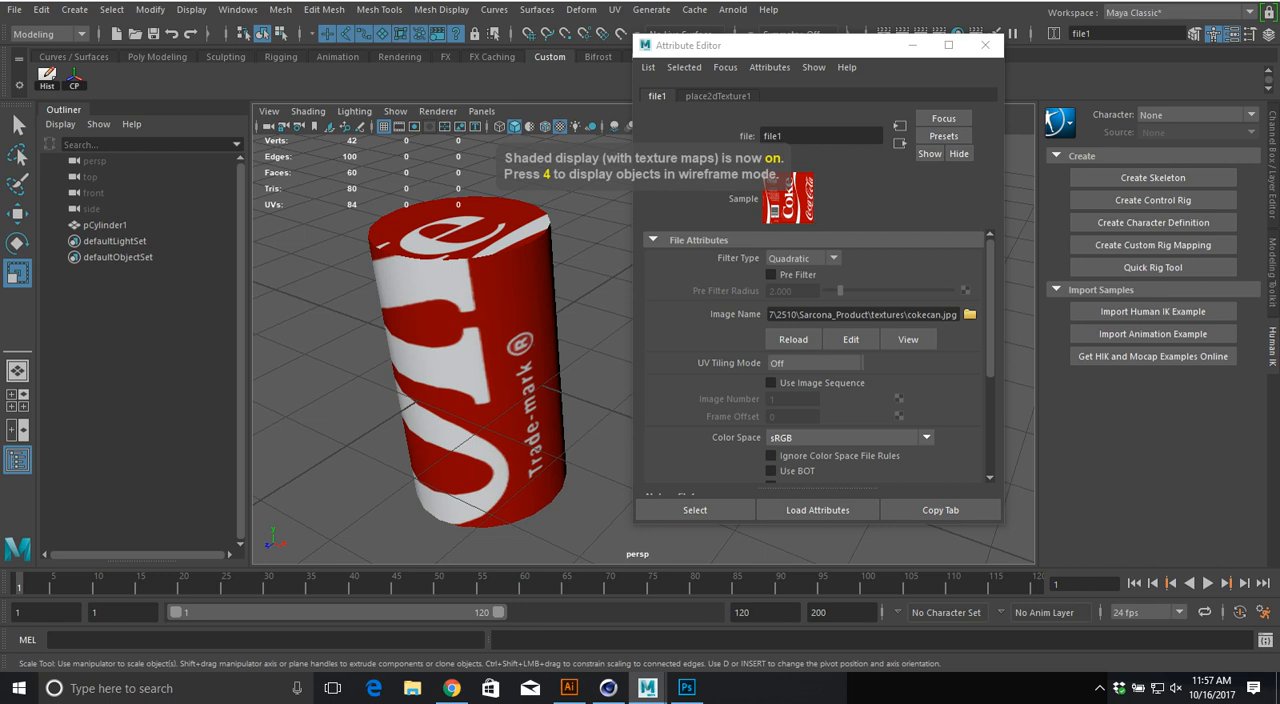
left_click_drag(450, 400, 490, 320, "alt")
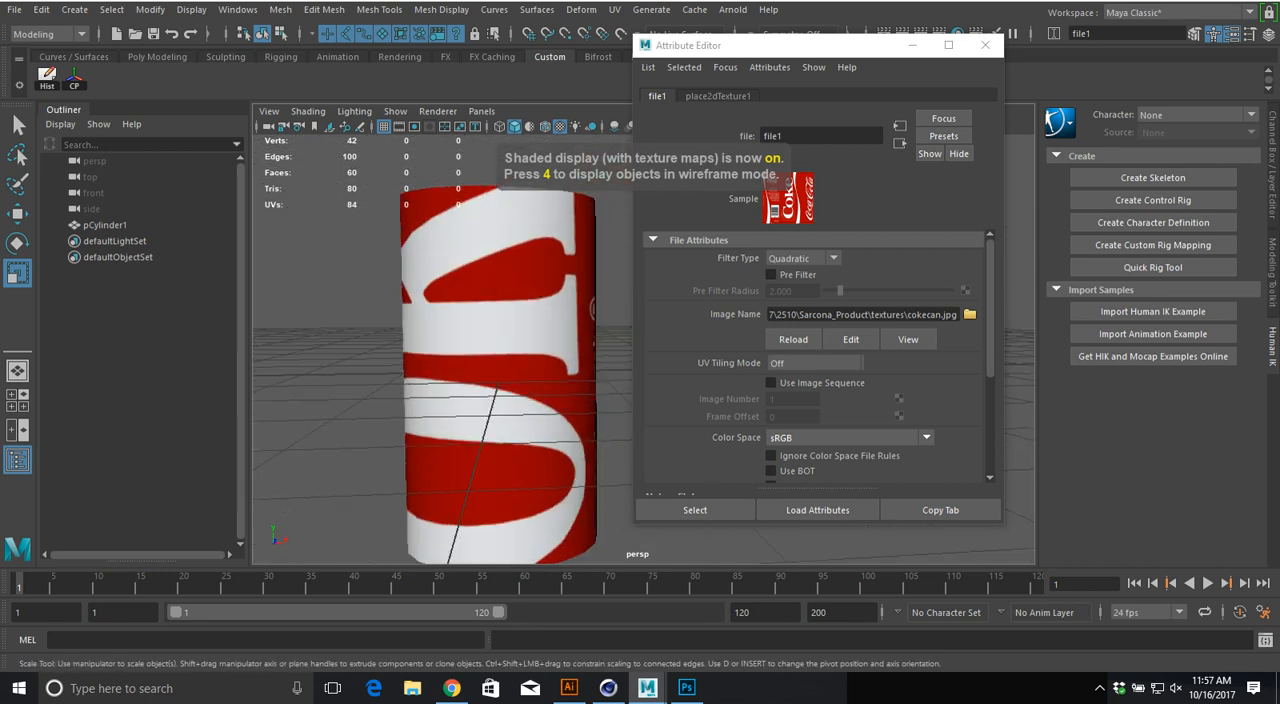
left_click(985, 45)
left_click_drag(570, 340, 535, 382, "alt")
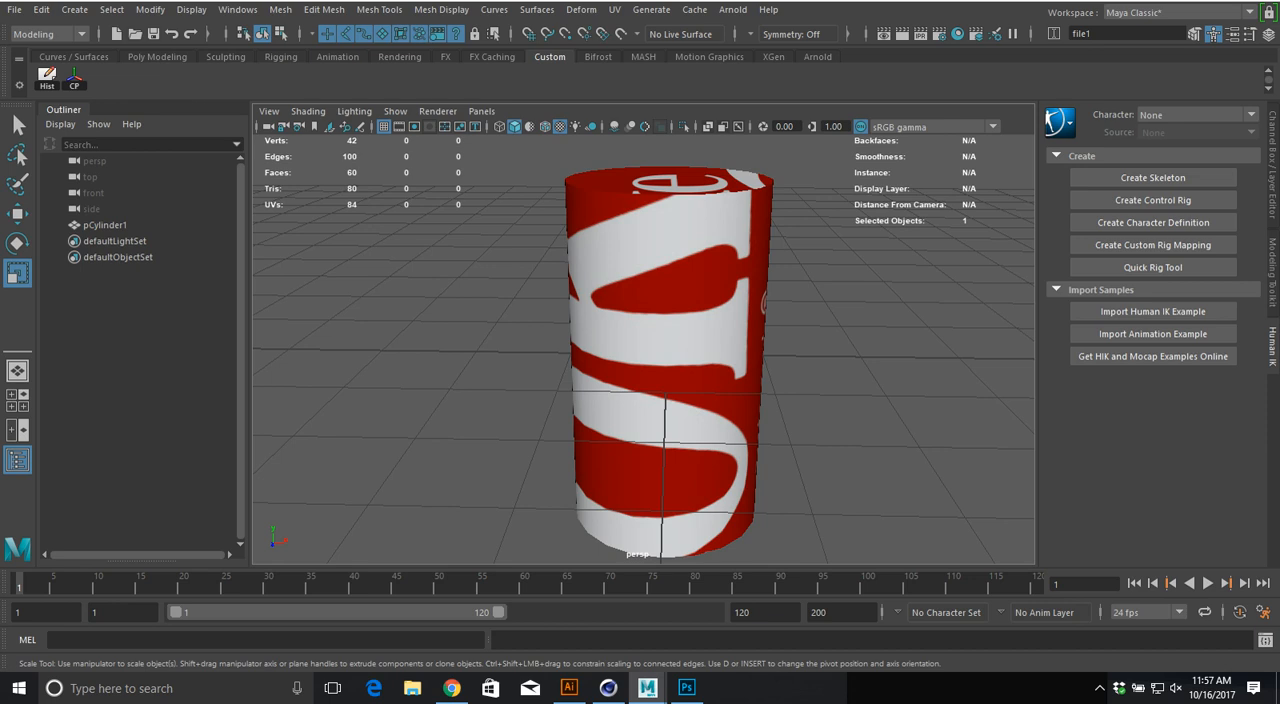
Step: Switch to Cinema 4D, add a cylinder at 646 cm on Z beside the bottle, and scale it to about 258.5 × 517 × 258.5 cm
key("alt+Tab")
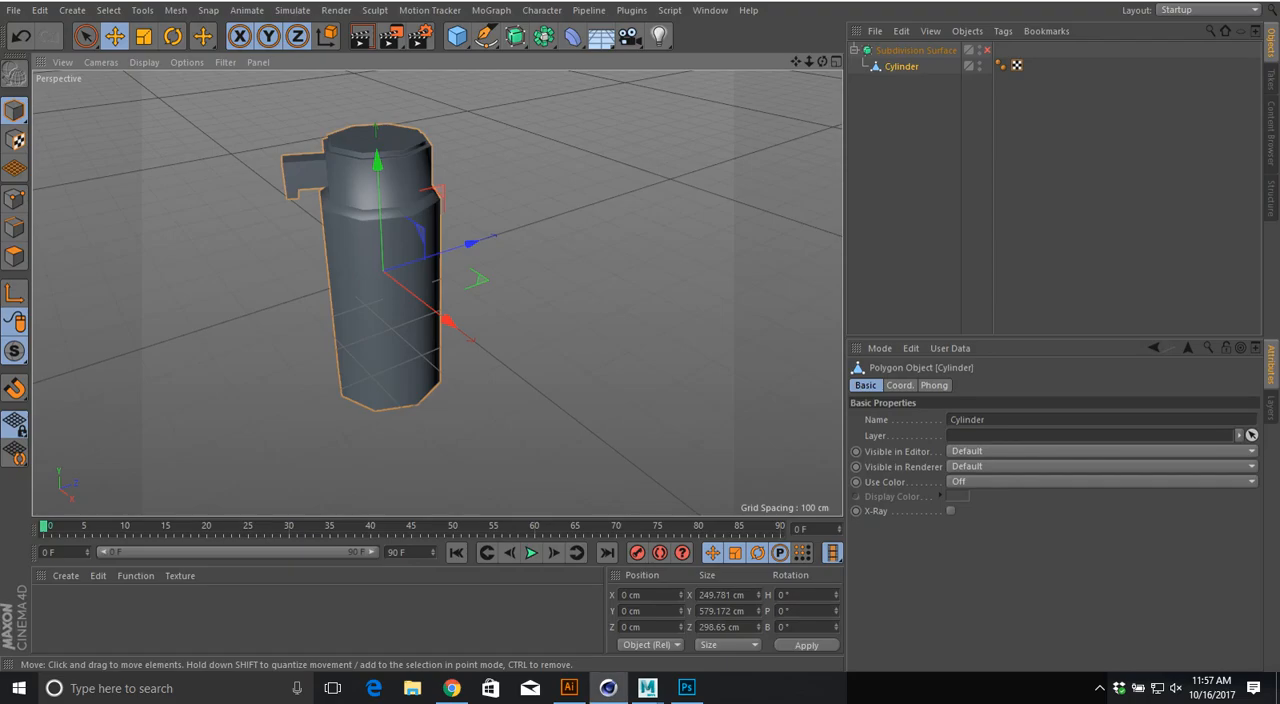
middle_click_drag(384, 270, 200, 280, "alt")
left_click_drag(457, 37, 785, 59)
left_click_drag(303, 251, 524, 189)
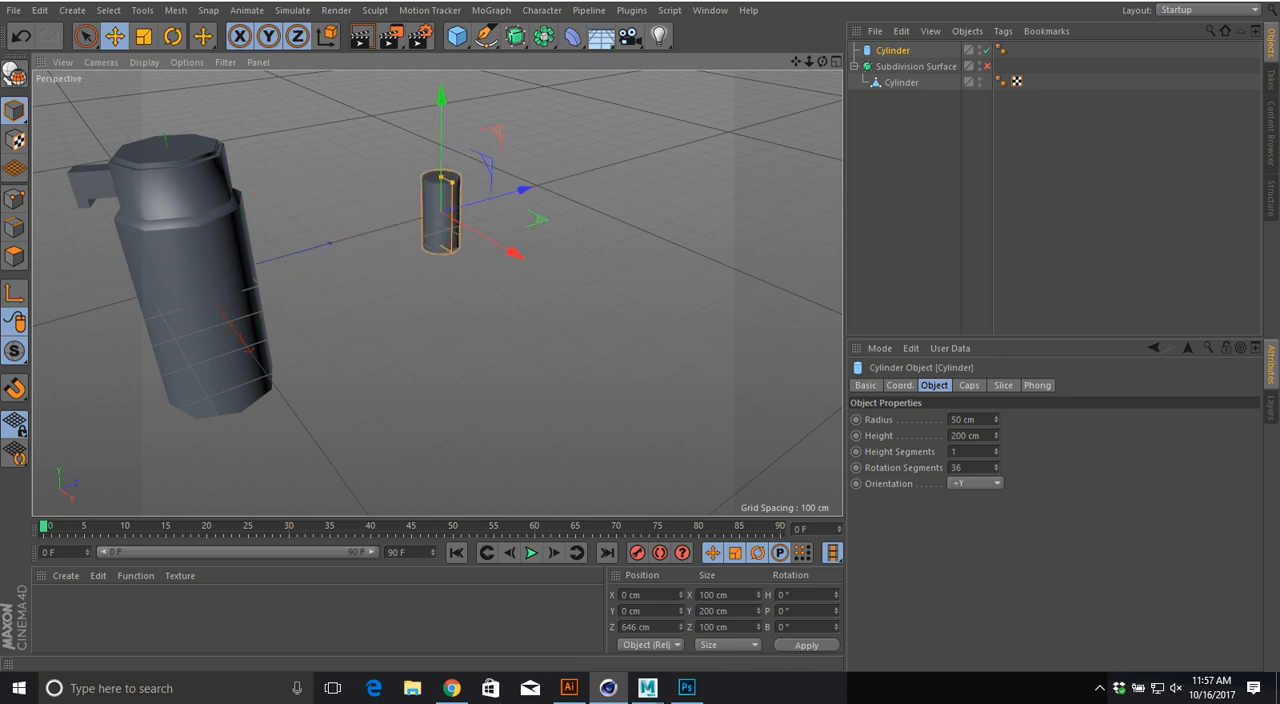
key("t")
left_click_drag(517, 251, 523, 189)
middle_click_drag(444, 260, 417, 319, "alt")
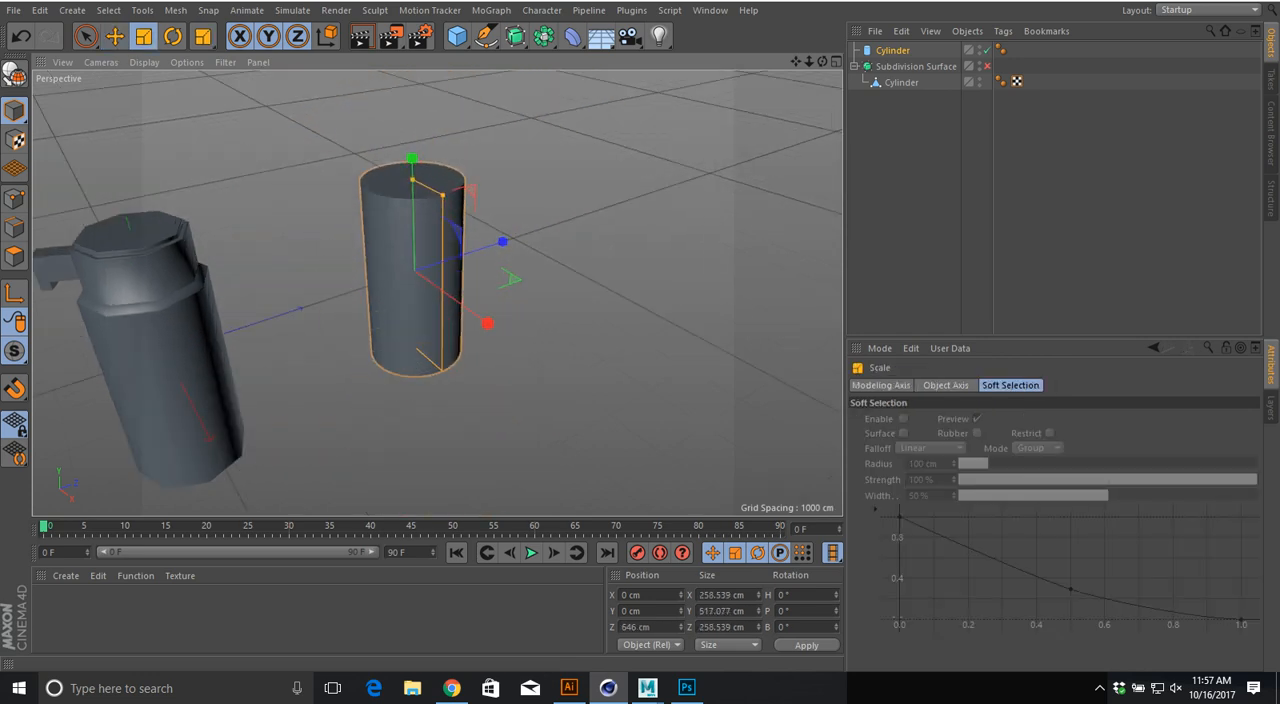
Step: Create a new material, apply it to the new cylinder and open its color settings
double_click(50, 605)
left_click_drag(50, 605, 412, 270)
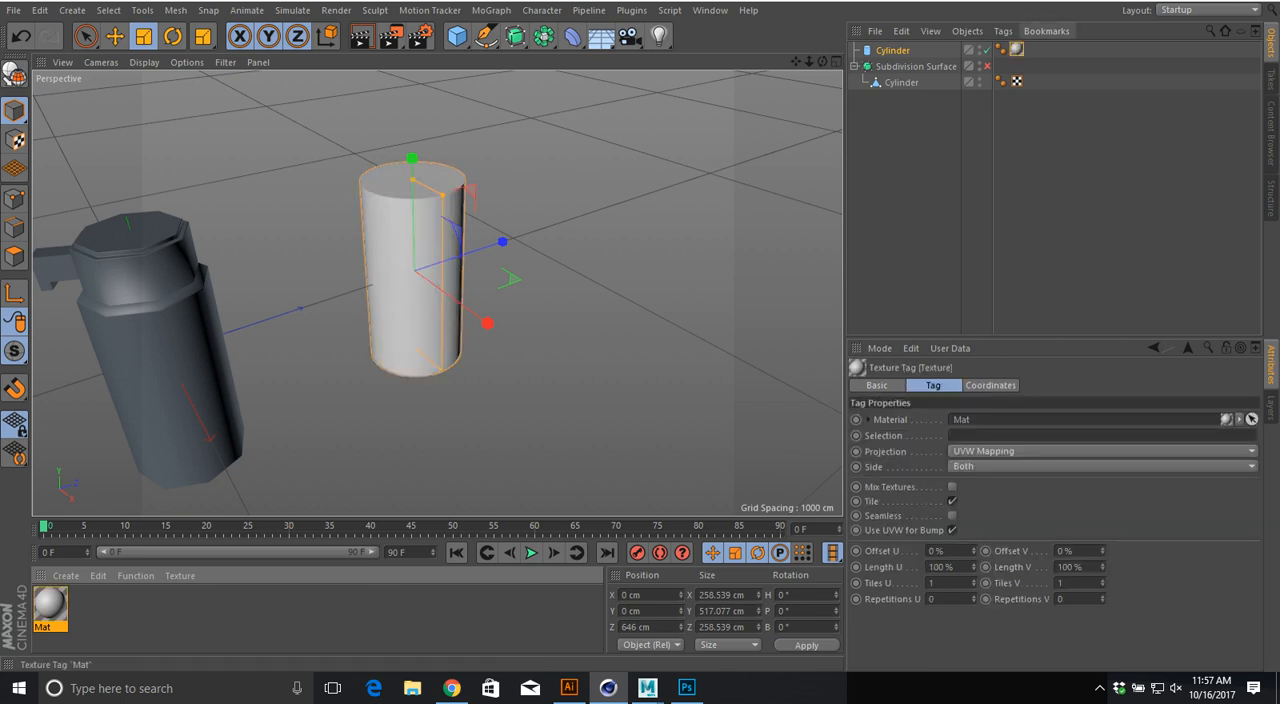
double_click(1017, 50)
Step: Load cokecan.jpg from the 2510 Product project's textures folder as the material's color texture, copying the image to the project location
left_click(1235, 630)
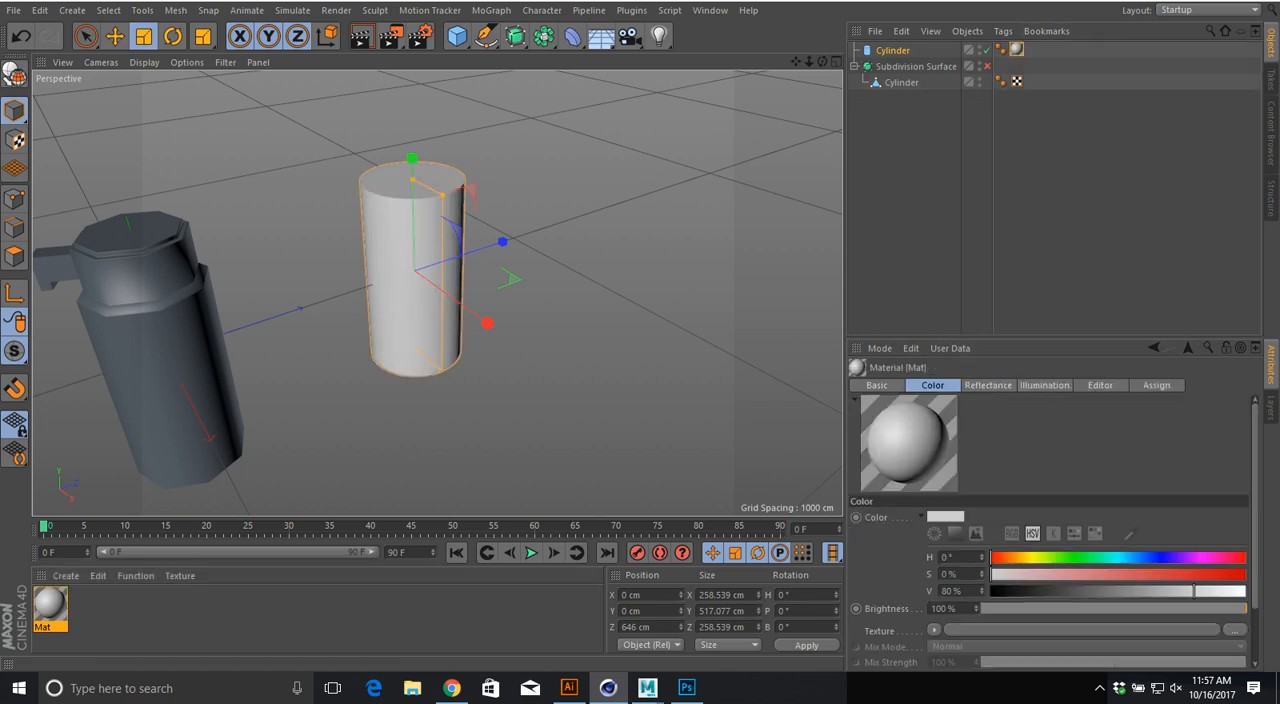
left_click(203, 40)
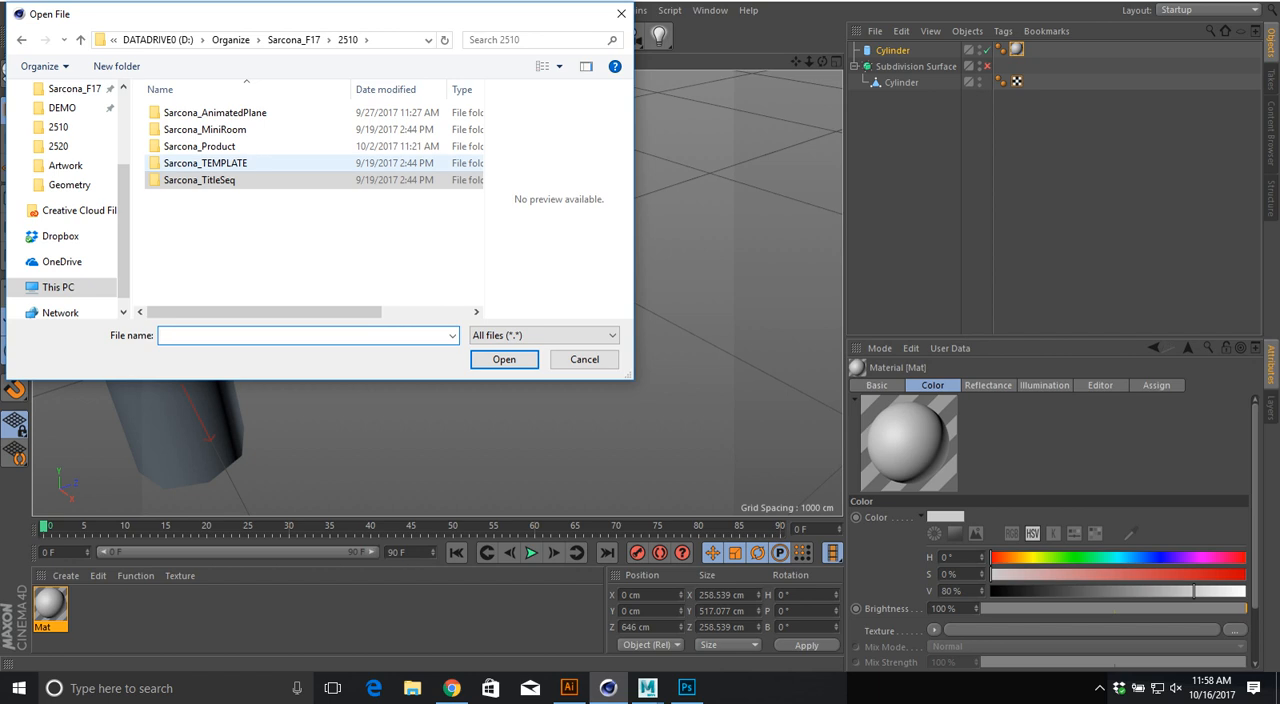
double_click(199, 146)
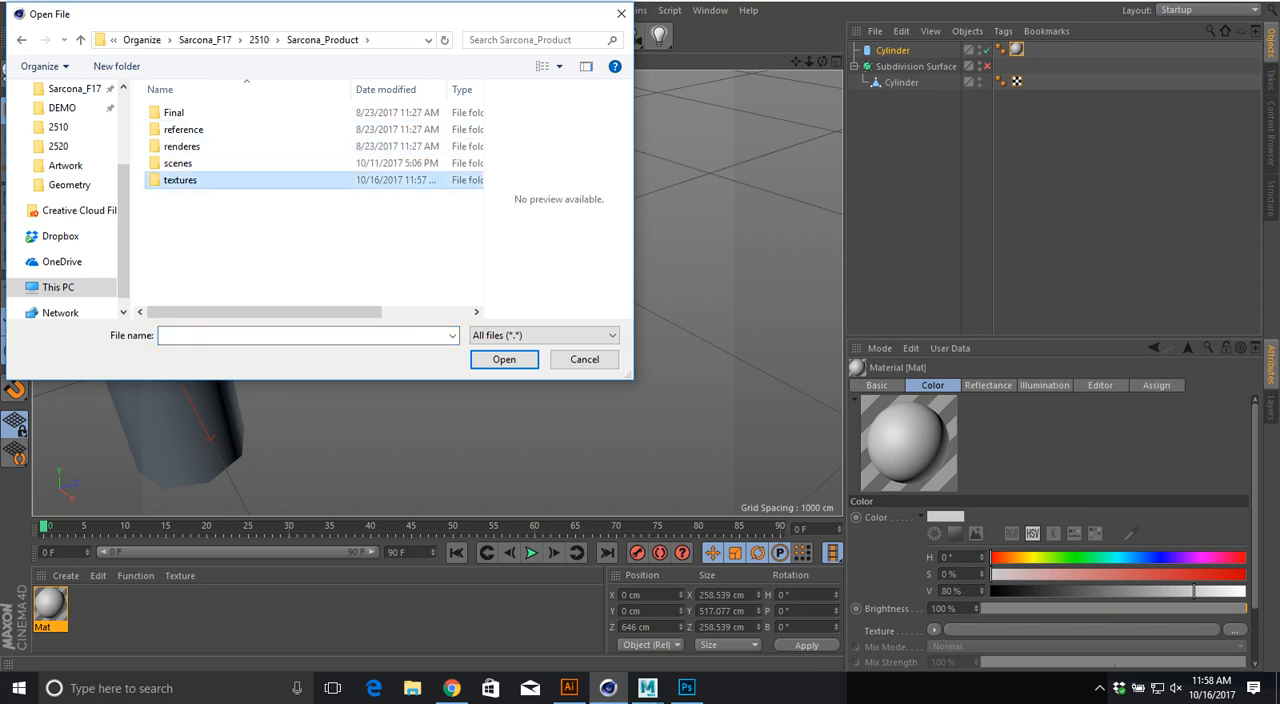
double_click(182, 179)
double_click(270, 142)
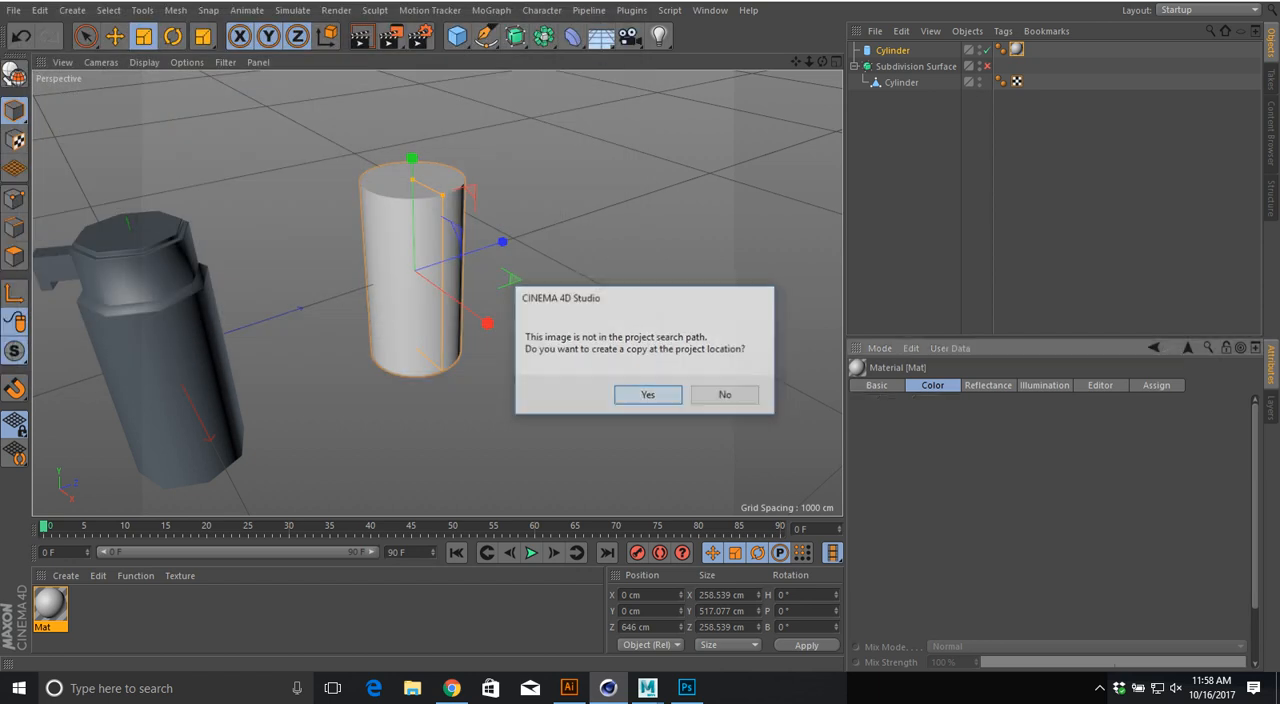
left_click(651, 391)
Step: Apply the Coke label material to the bottle model as well
left_click_drag(500, 290, 480, 260, "alt")
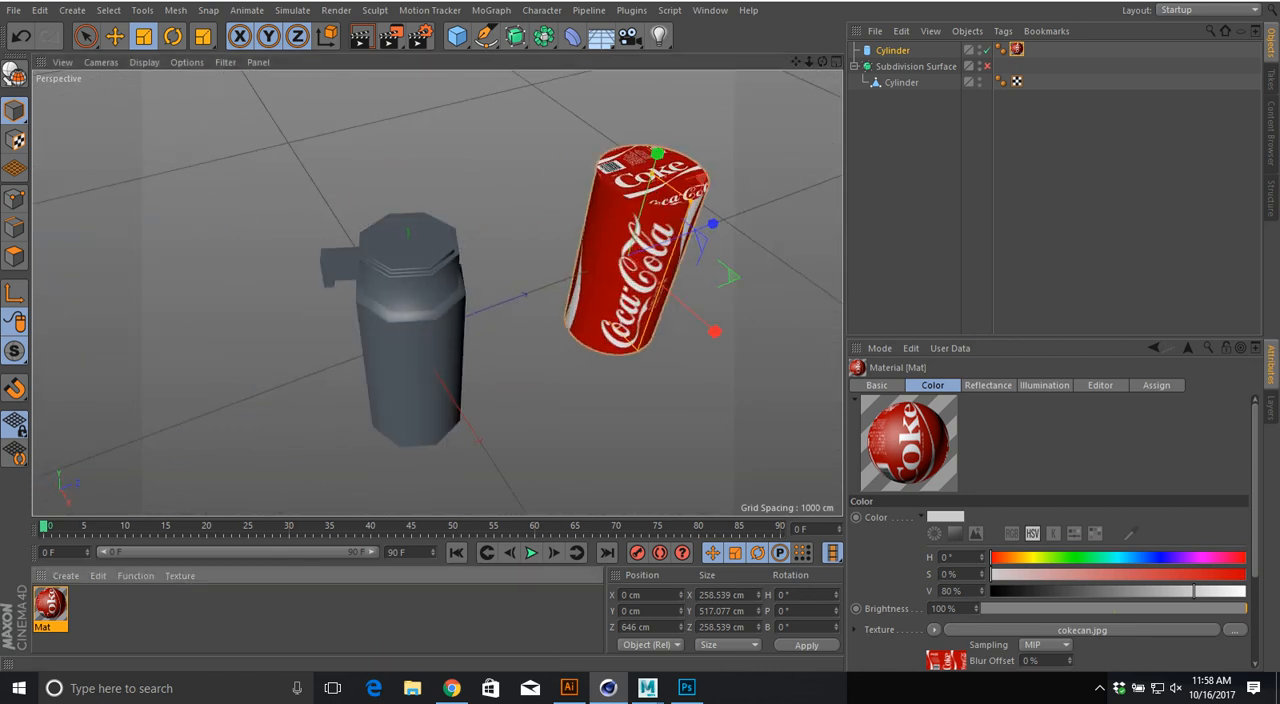
left_click_drag(50, 605, 415, 230)
Step: Switch back to Maya, select the can cylinder, and open the UV Editor beside the perspective view
key("alt+Tab")
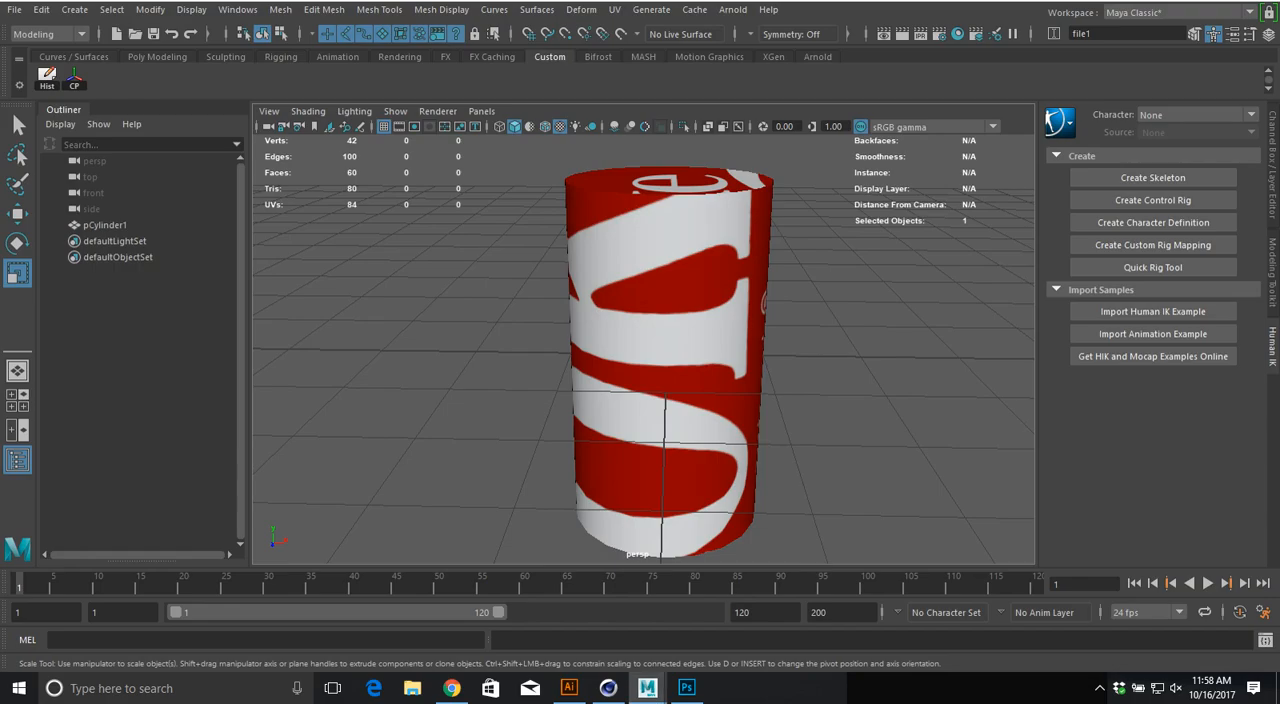
left_click(572, 263)
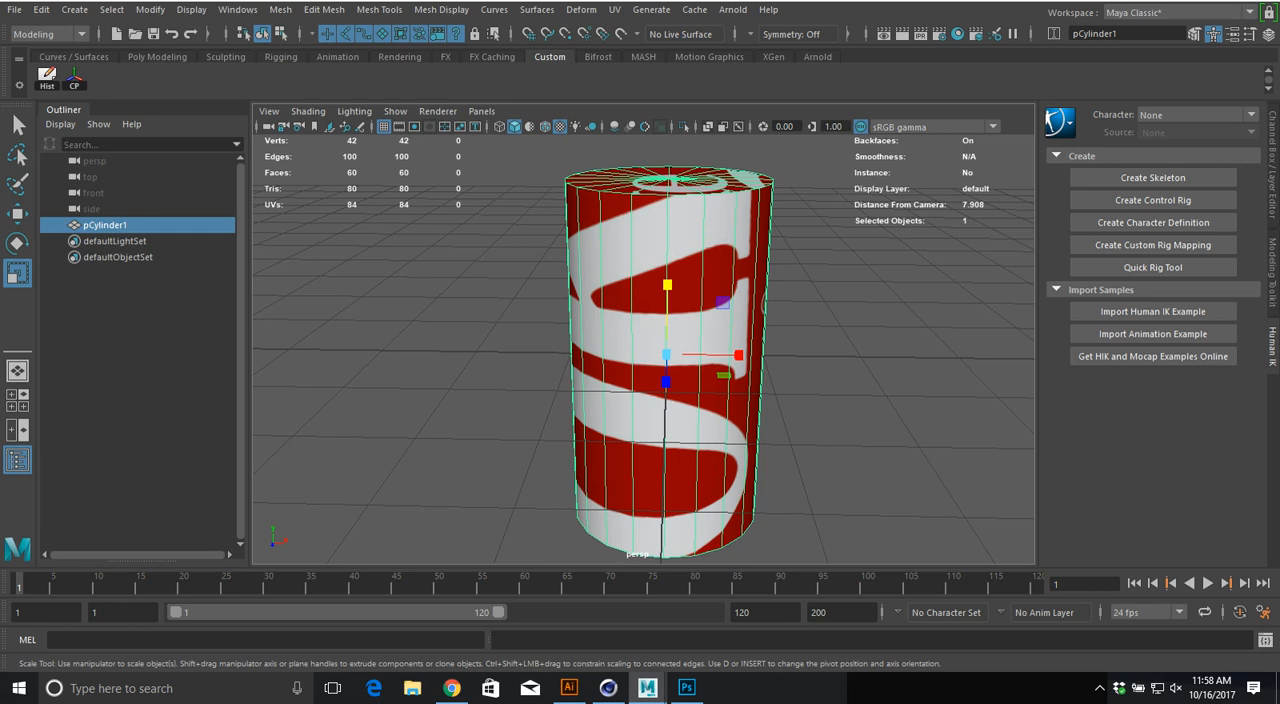
middle_click_drag(723, 303, 588, 314, "alt")
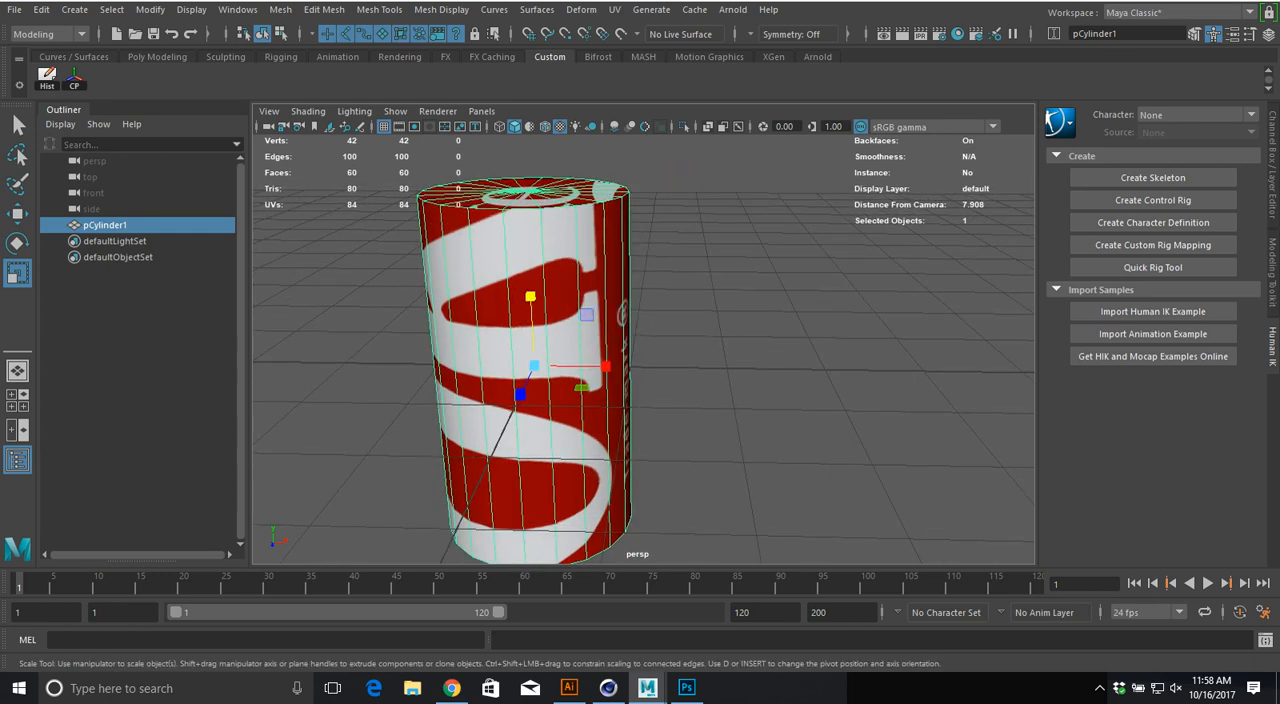
left_click(615, 9)
left_click(650, 27)
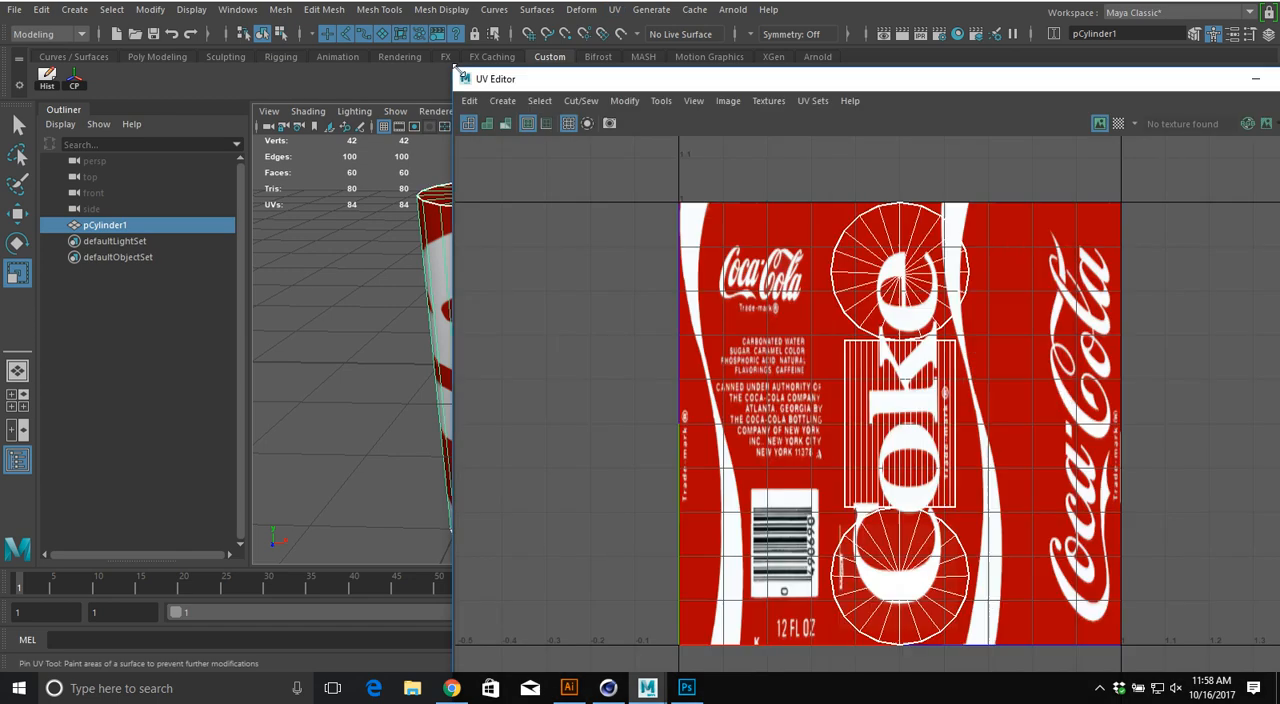
left_click_drag(453, 68, 669, 261)
left_click(1051, 164)
left_click_drag(832, 265, 897, 25)
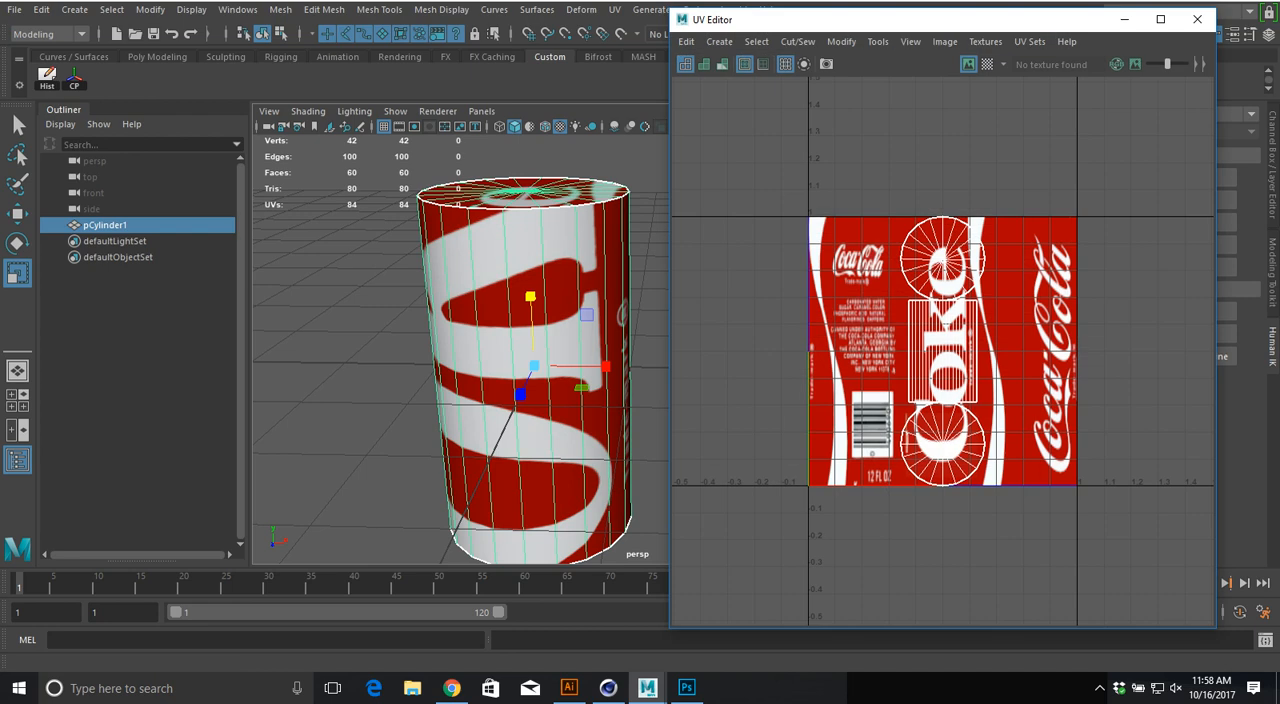
Step: Enable UV shell selection and select the rectangular shell of the can's side wall in the UV Editor
left_click_drag(500, 370, 550, 398, "alt")
middle_click_drag(549, 366, 546, 332, "alt")
right_click_drag(546, 332, 500, 340, "alt")
middle_click_drag(900, 350, 957, 349, "alt")
scroll(943, 351, "up", 5)
scroll(943, 351, "down", 2)
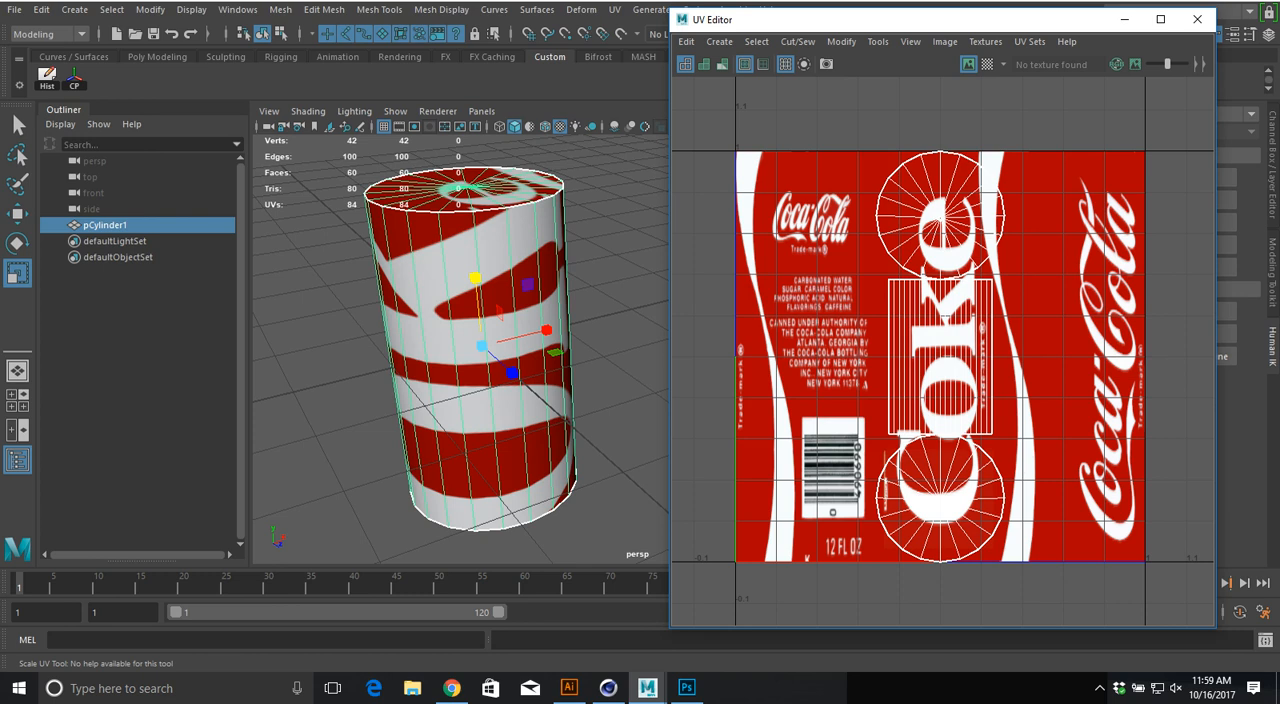
right_click(960, 330)
right_click_drag(960, 330, 928, 308)
left_click(932, 318)
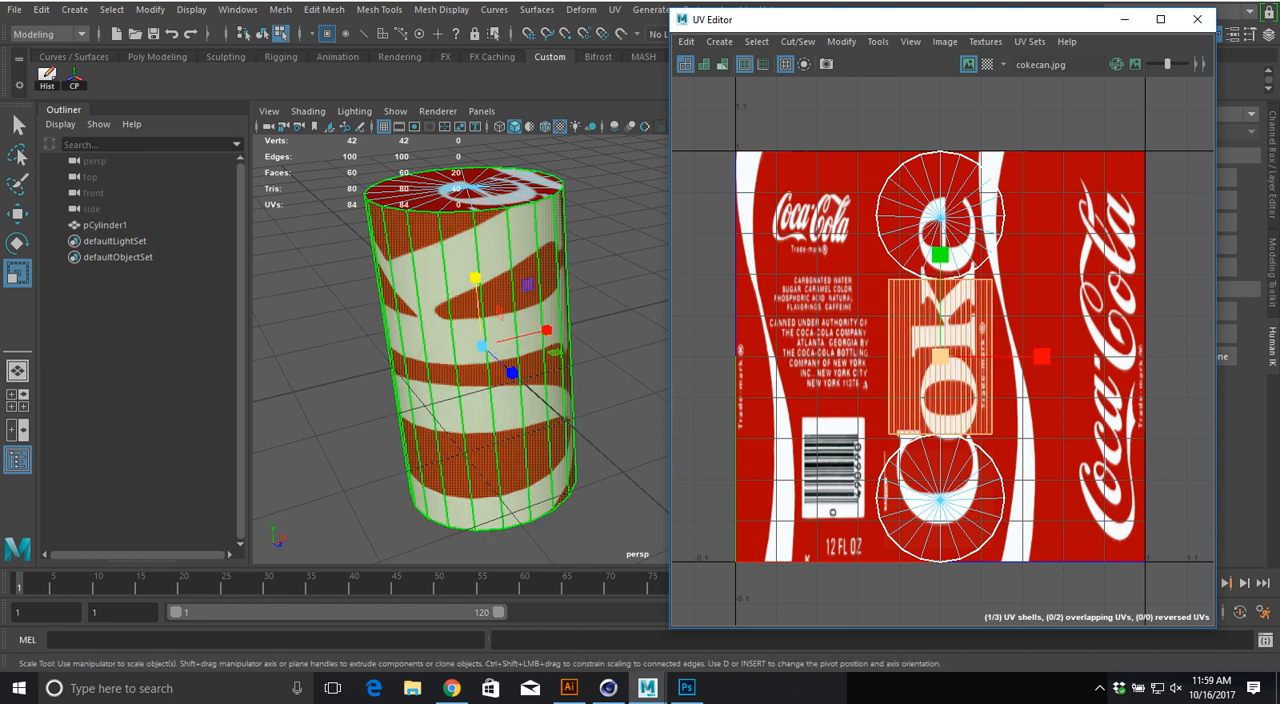
Step: Try moving the side wall's UV shell over the small Coca-Cola logo above the ingredients text, and undo the move
key("w")
left_click_drag(940, 356, 814, 243)
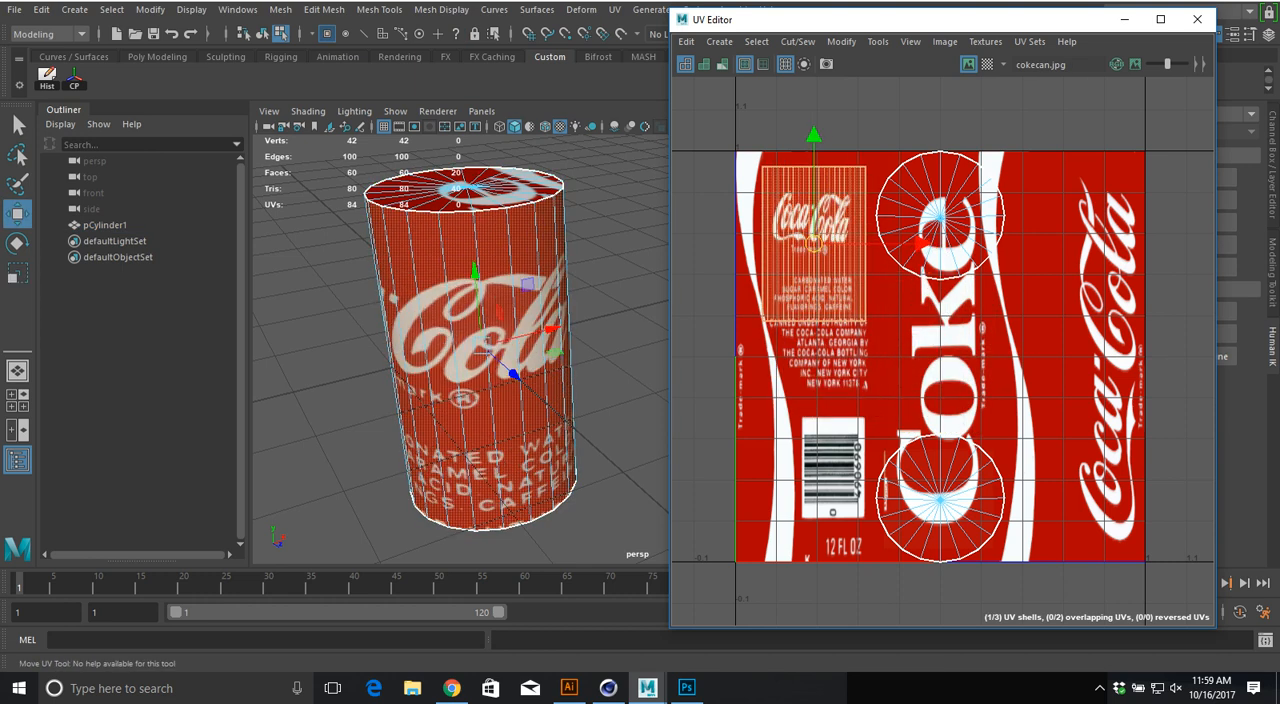
key("ctrl+z")
key("ctrl+z")
key("ctrl+z")
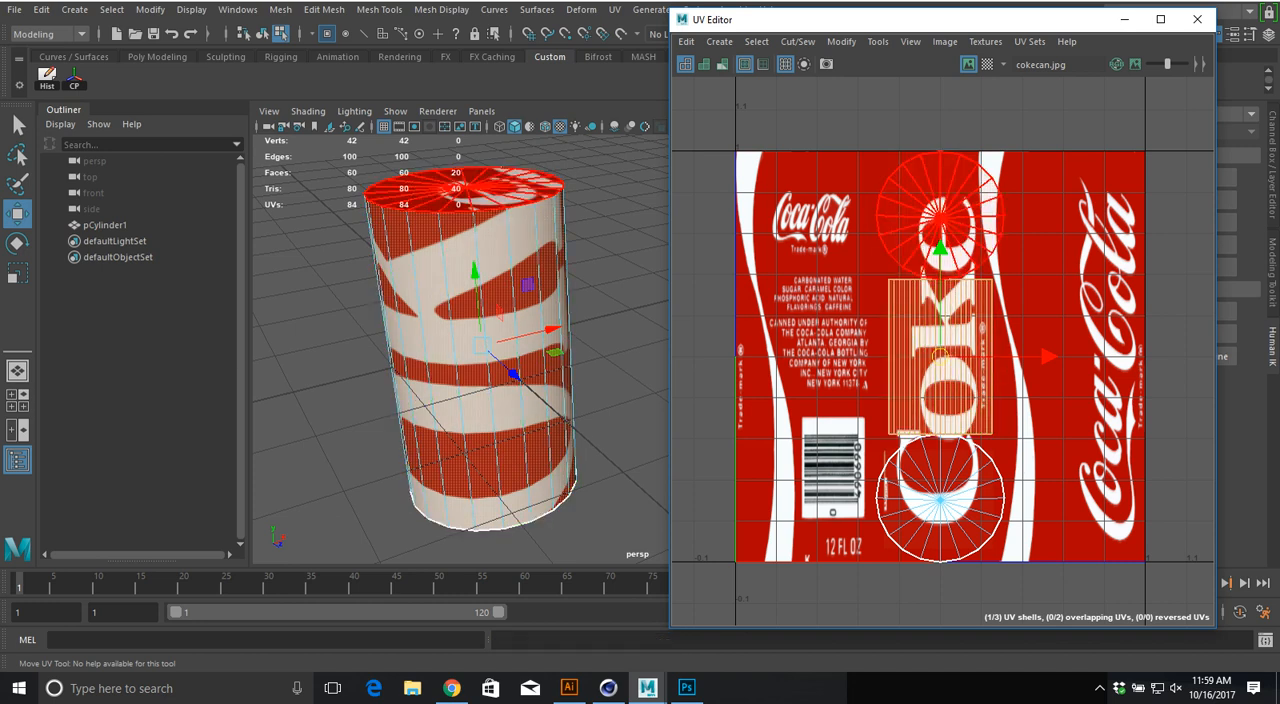
Step: Move the two circular cap UV shells off the label image, placing them side by side above it
left_click(940, 216)
left_click_drag(940, 216, 867, 80)
left_click(940, 500)
left_click_drag(940, 500, 993, 80)
Step: Scale the side wall's UV shell in both directions to fill the entire label image
left_click(944, 335)
key("r")
left_click_drag(940, 356, 1087, 356)
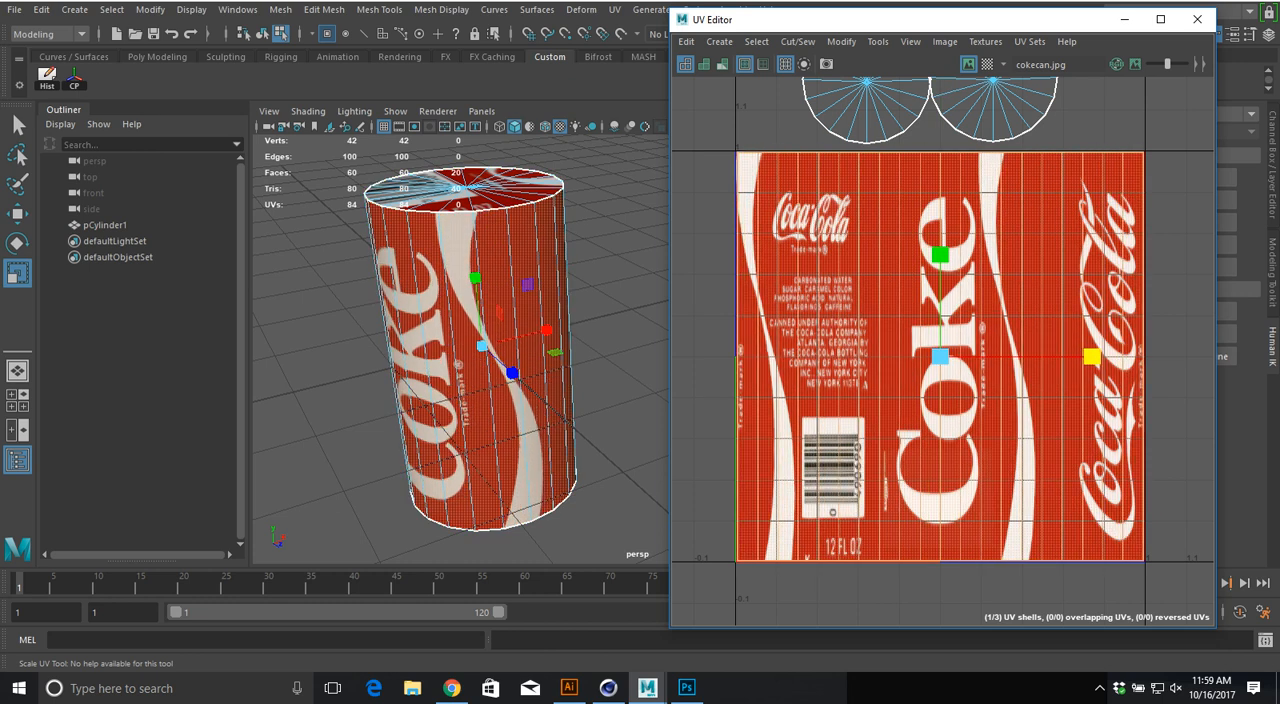
Step: Deselect the can, examine its wrapped label, compare it with the textured bottle and cylinder in Cinema 4D, and return to Maya
left_click(612, 290)
left_click_drag(520, 325, 600, 310, "alt")
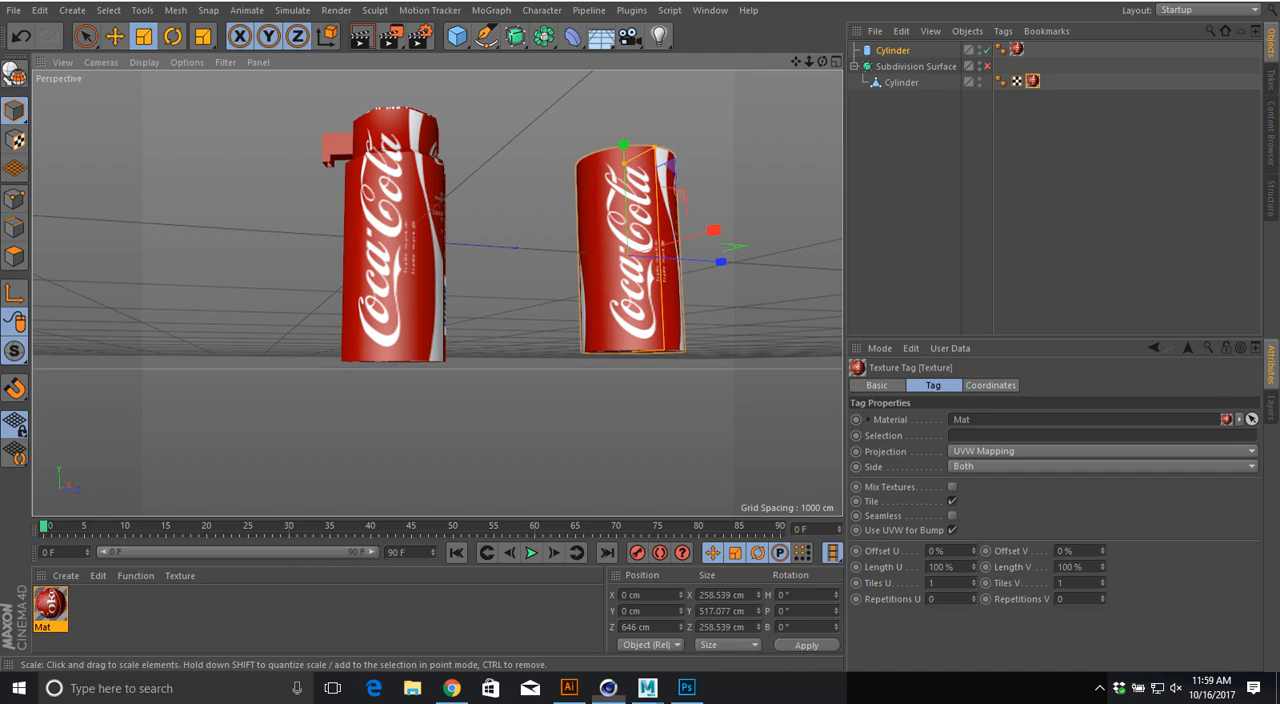
left_click_drag(400, 270, 465, 345, "alt")
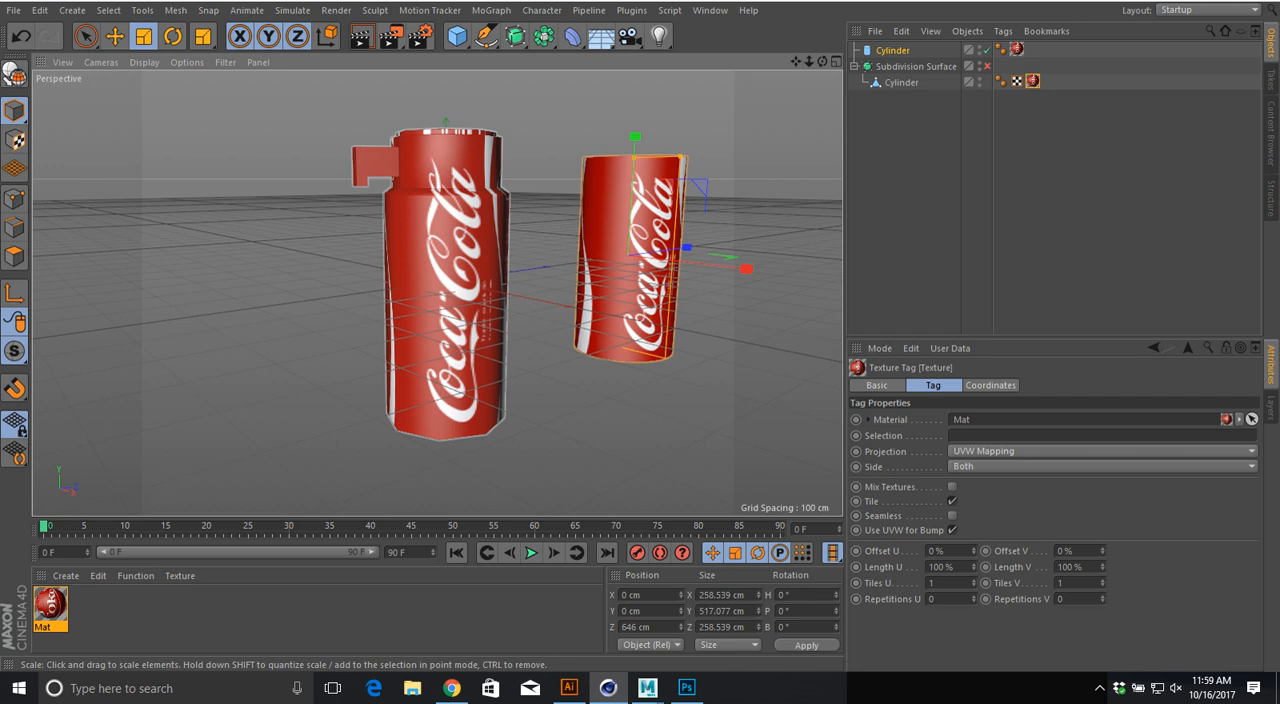
scroll(437, 293, "up", 4)
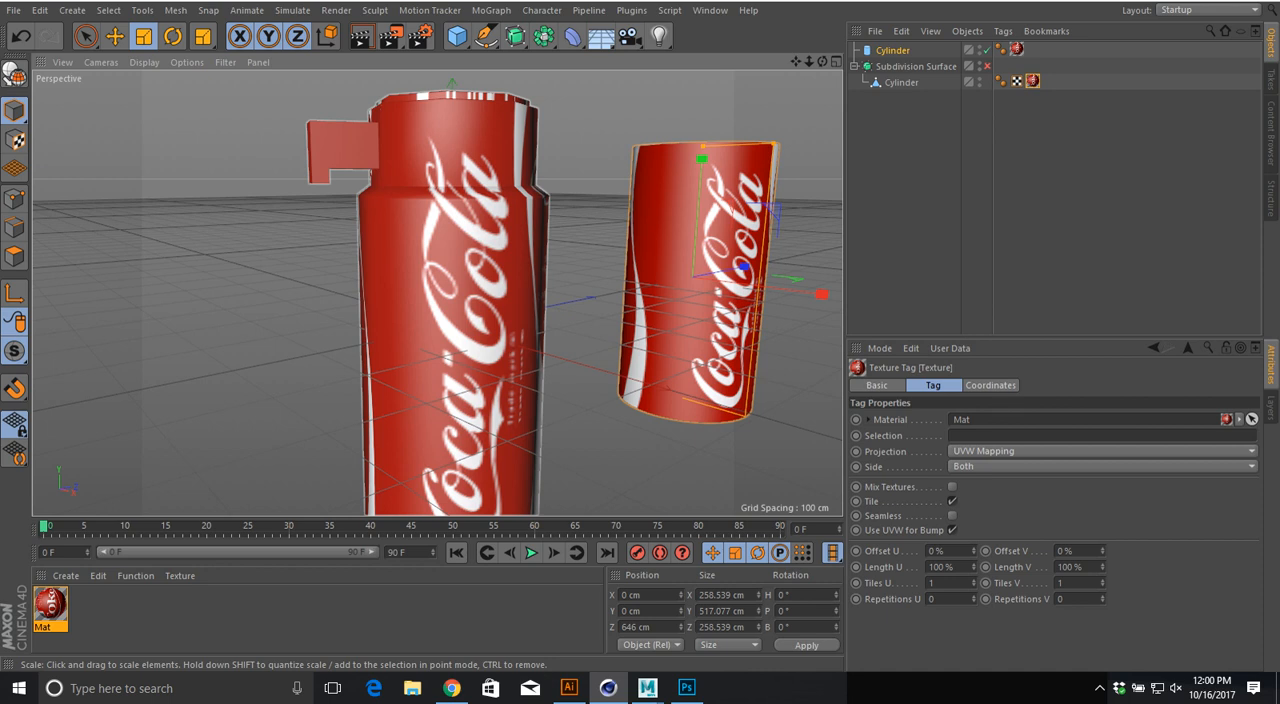
left_click(648, 688)
left_click_drag(480, 340, 400, 350, "alt")
middle_click_drag(400, 350, 492, 312, "alt")
right_click_drag(492, 312, 420, 330, "alt")
middle_click_drag(420, 330, 488, 326, "alt")
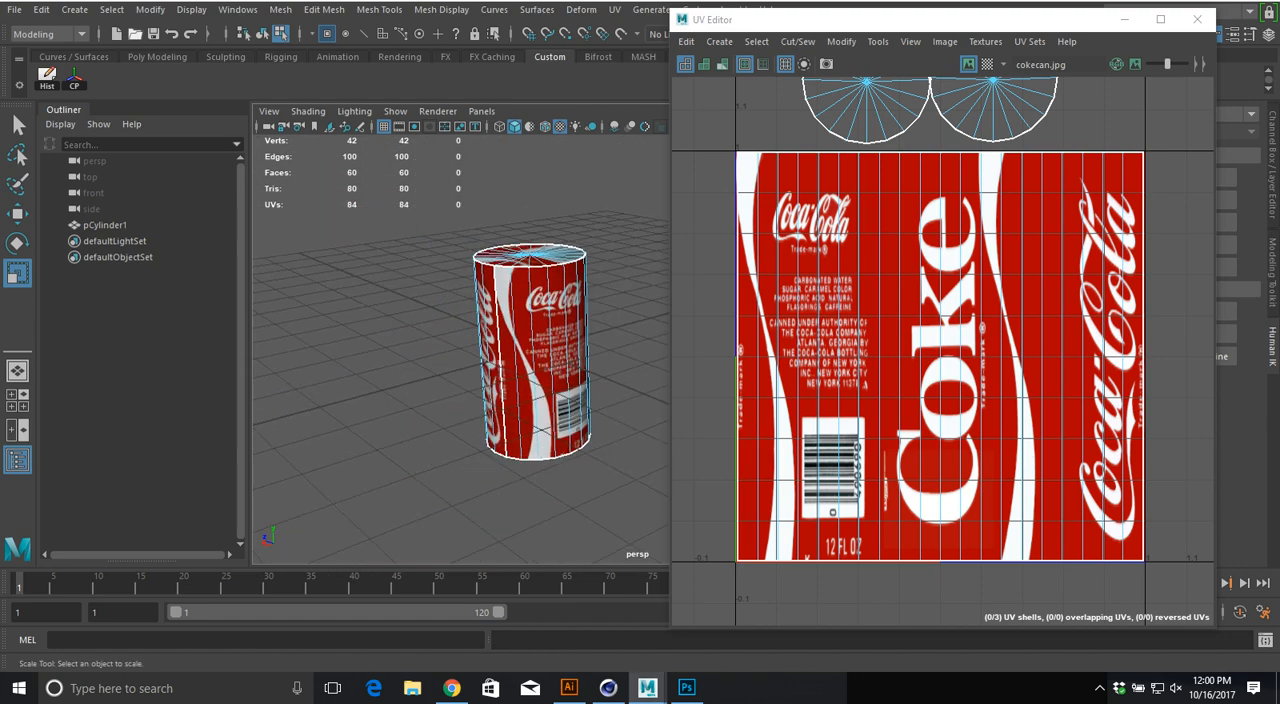
Step: Create a polygon cube beside the can and scale it up to roughly the can's width
left_click(75, 10)
mouse_move(122, 66)
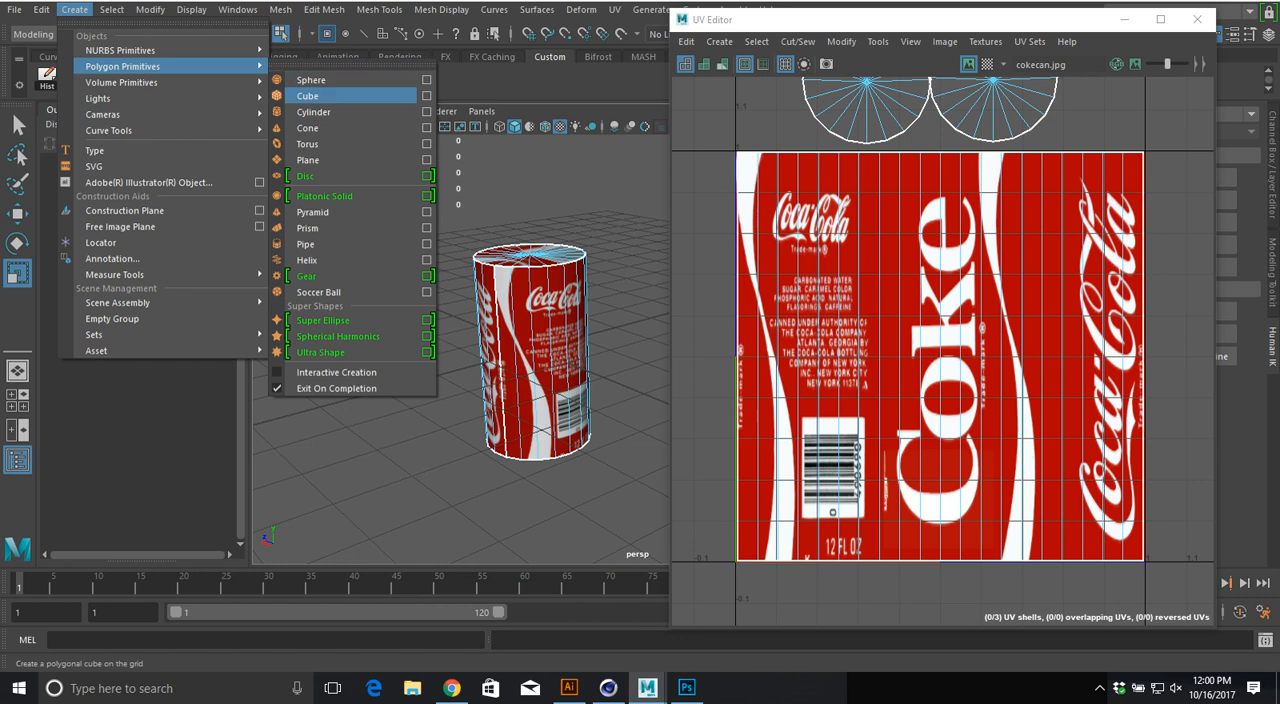
left_click(300, 95)
key("w")
left_click_drag(534, 349, 460, 367)
key("r")
middle_click_drag(460, 367, 479, 324, "alt")
left_click_drag(479, 324, 456, 327, "alt")
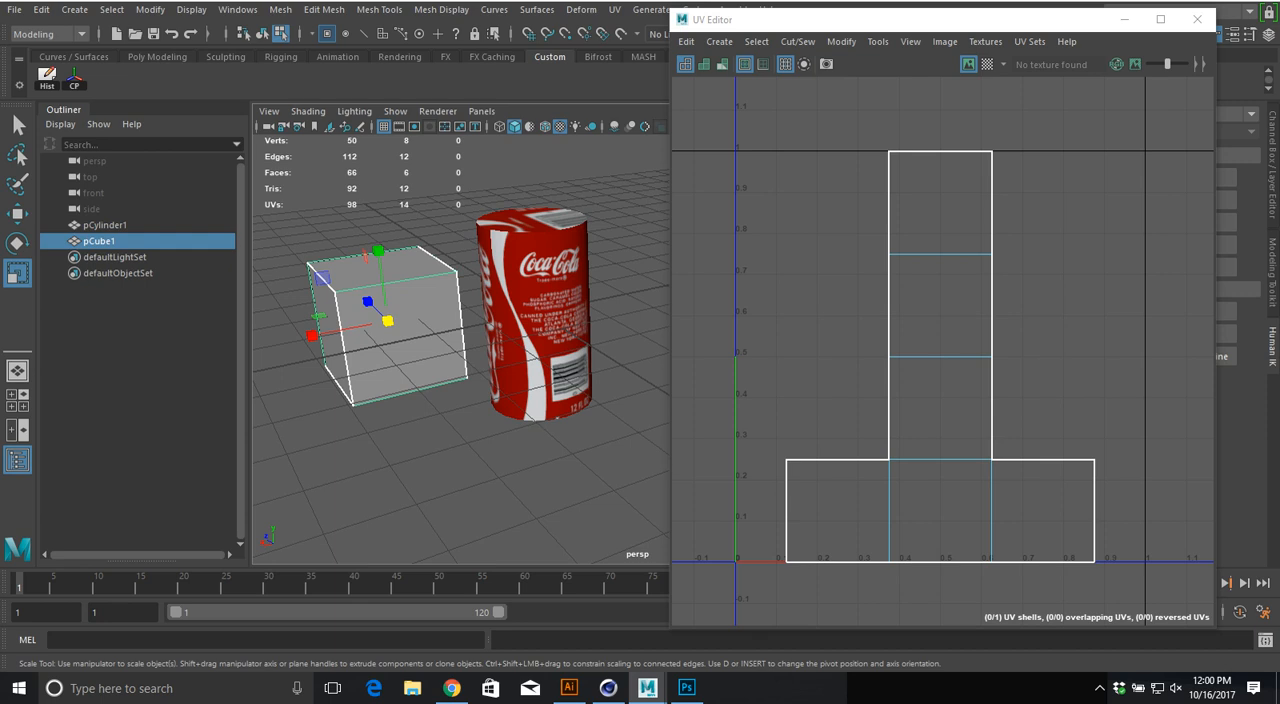
Step: Assign the can's existing Lambert material to the cube and examine how the label falls on its faces
right_click(433, 226)
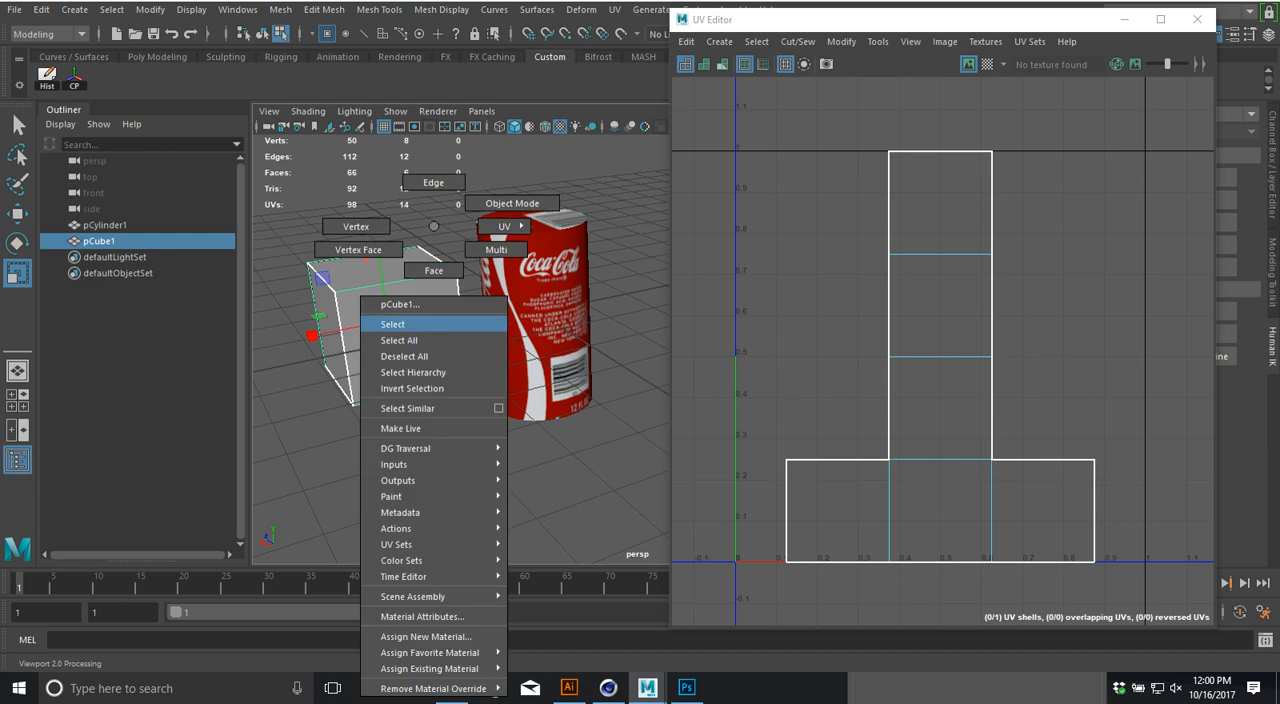
left_click(550, 668)
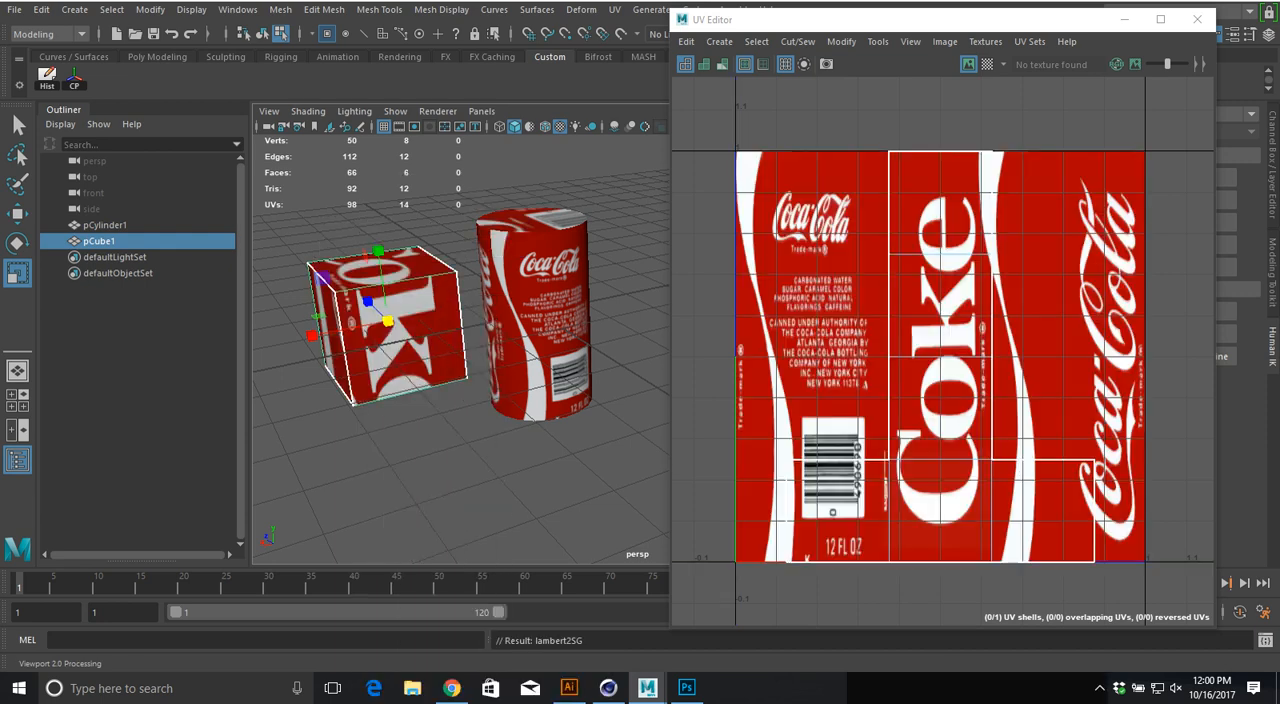
left_click_drag(364, 270, 446, 309, "alt")
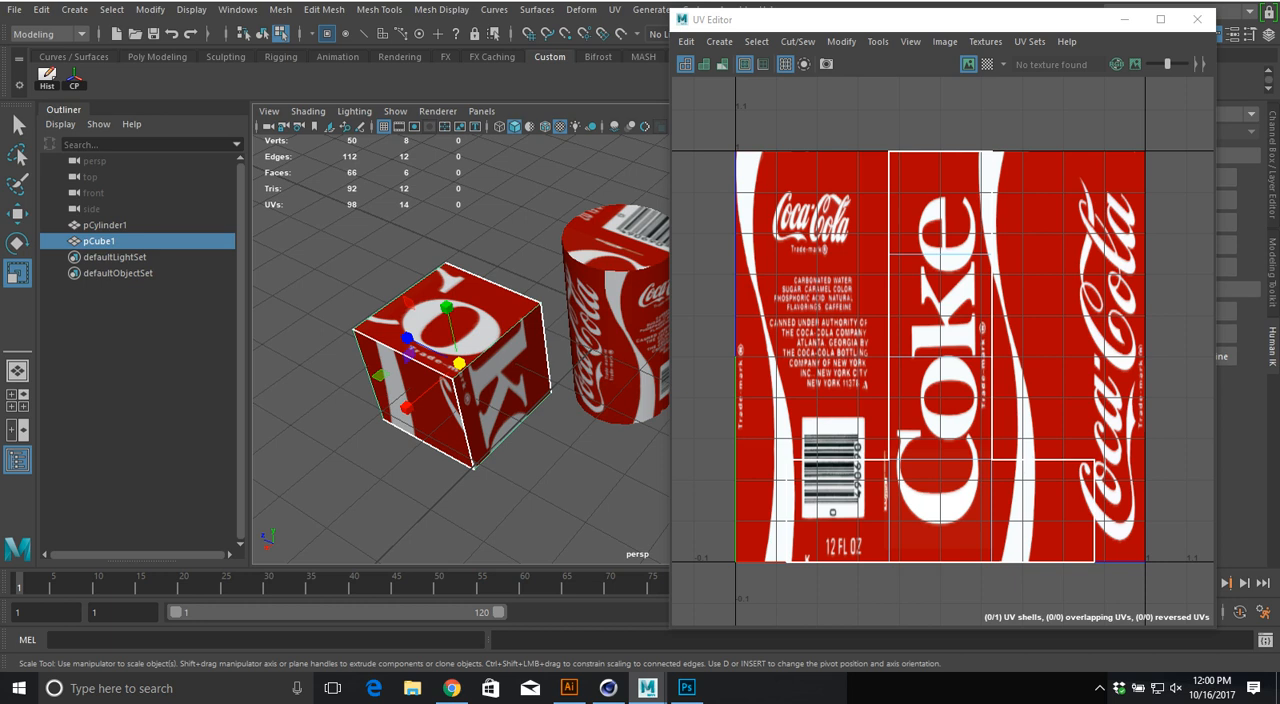
left_click_drag(446, 309, 300, 210, "alt")
left_click_drag(430, 250, 385, 310, "alt")
left_click_drag(450, 270, 350, 350, "alt")
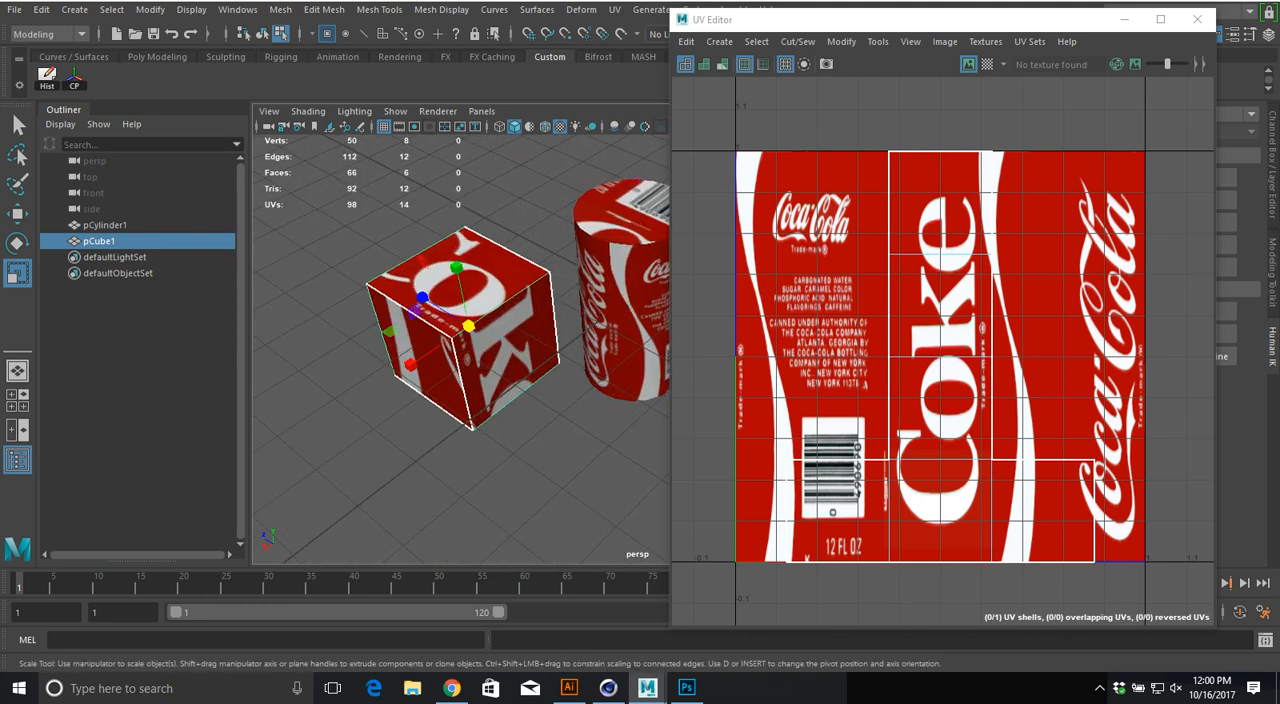
Step: Delete the can's side faces, return to object mode, and delete the remaining can and cube objects
left_click_drag(525, 230, 635, 347)
key("F11")
key("Delete")
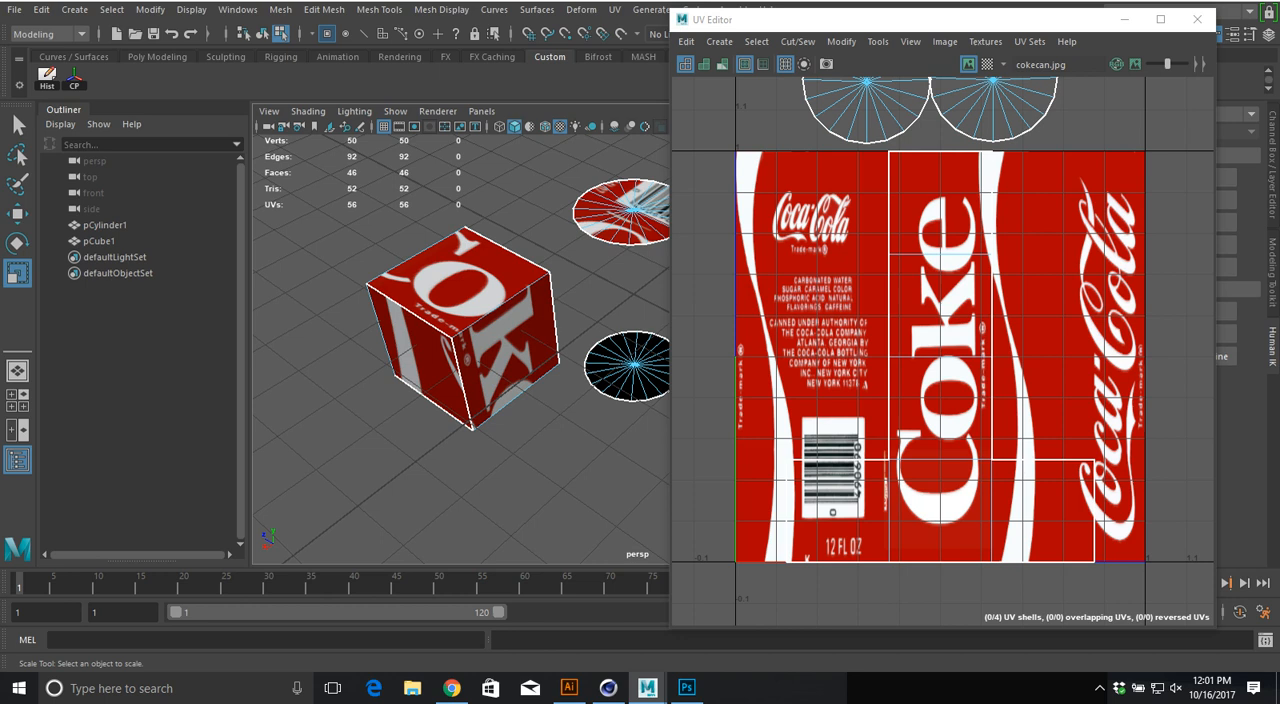
key("F8")
left_click(460, 310)
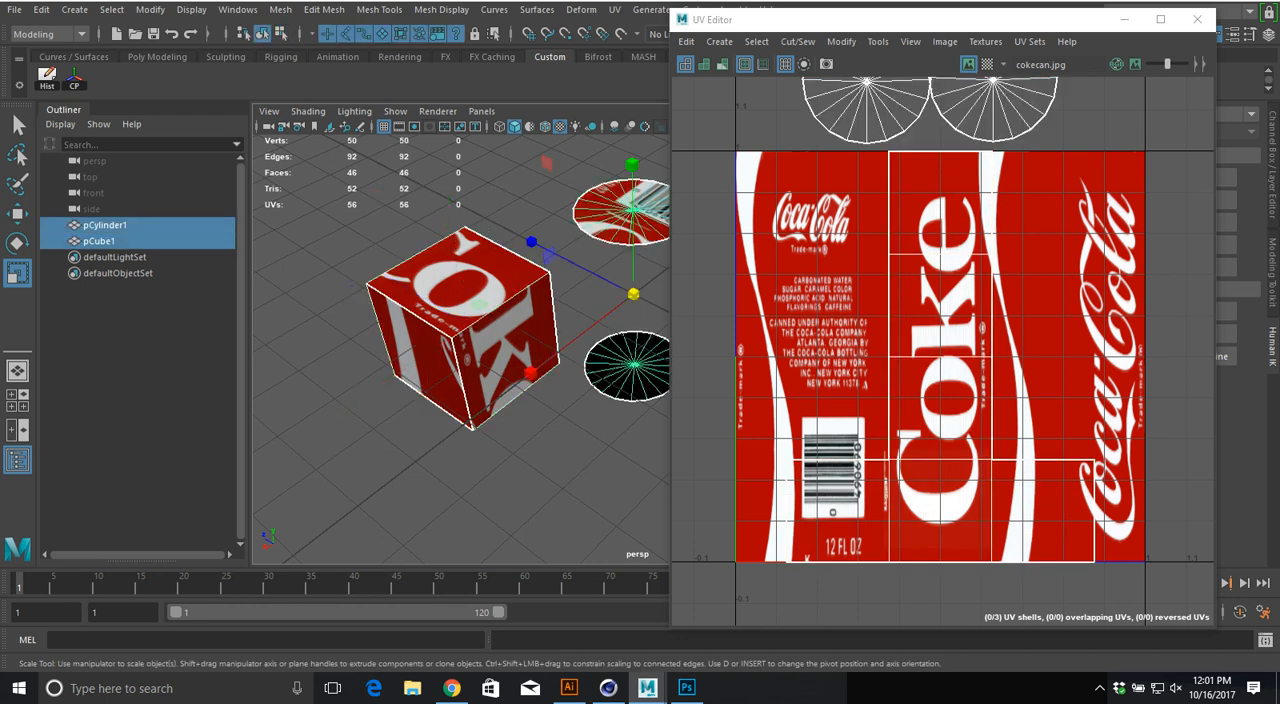
left_click_drag(501, 190, 620, 350)
key("Delete")
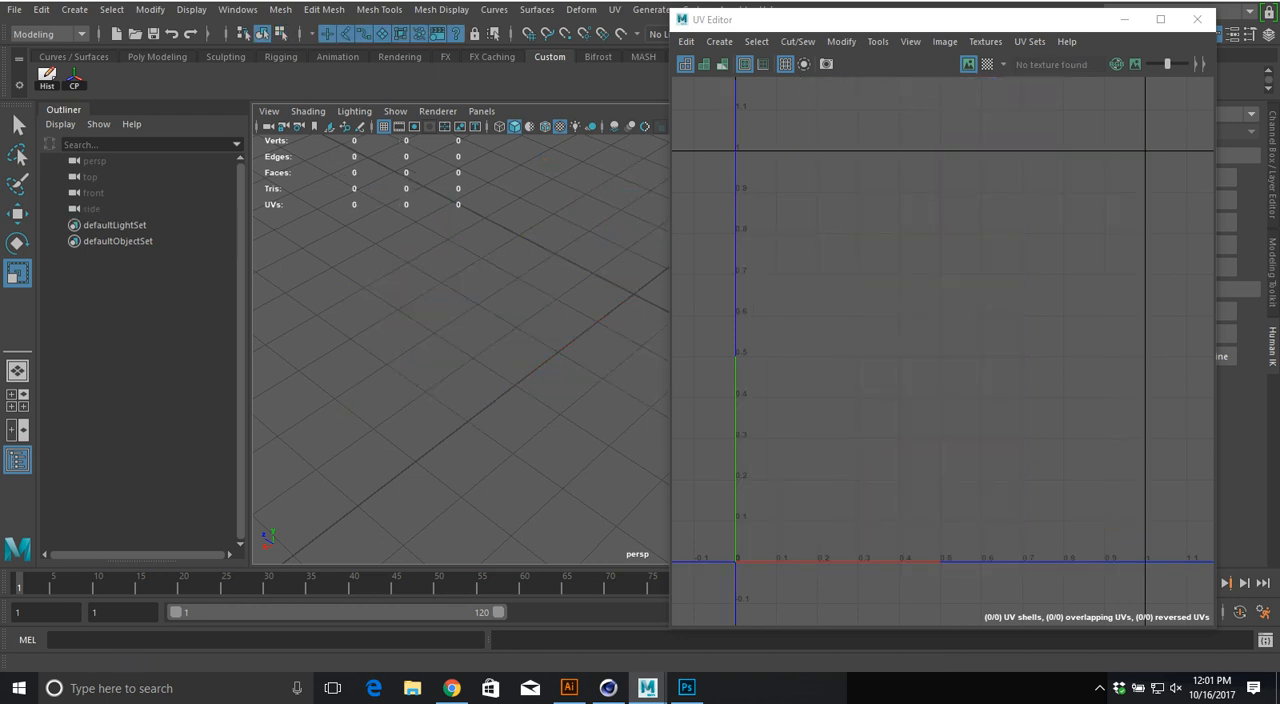
Step: Create a new polygon cylinder in the empty scene
left_click(74, 9)
mouse_move(122, 66)
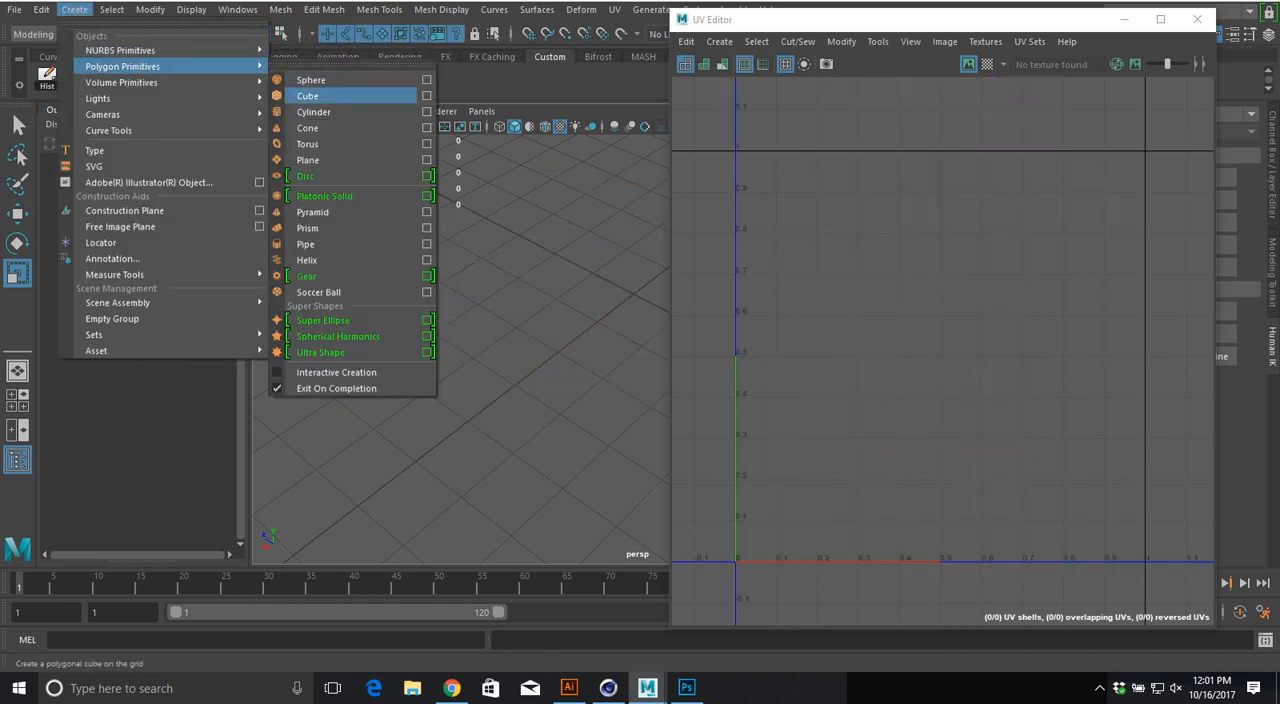
left_click(313, 112)
scroll(460, 340, "up", 3)
left_click_drag(460, 370, 453, 300, "alt")
Step: Move the new cylinder's two circular cap UV shells side by side above the 0–1 UV square
right_click_drag(924, 201, 903, 186)
left_click(904, 187)
key("w")
left_click_drag(940, 217, 784, 82)
left_click(940, 497)
left_click_drag(940, 499, 981, 130)
middle_click_drag(981, 130, 1000, 247, "alt")
left_click_drag(1000, 247, 1004, 183)
left_click(803, 197)
left_click_drag(803, 197, 832, 173)
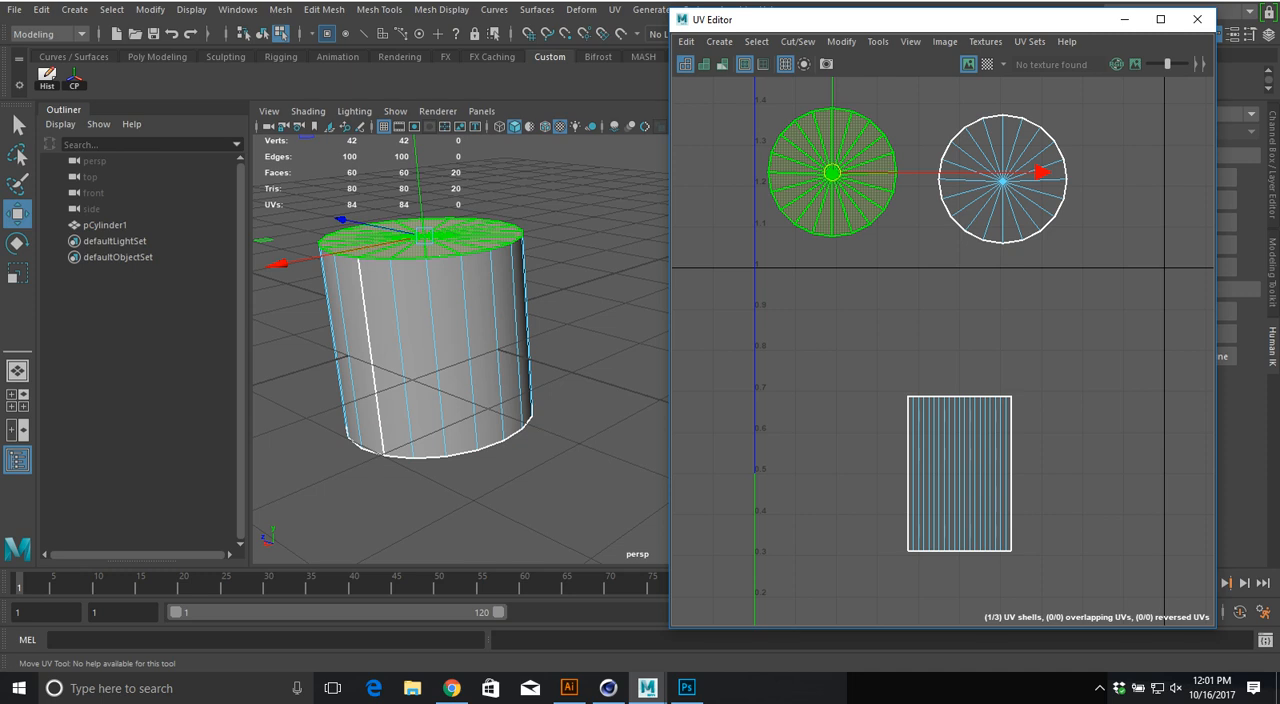
Step: Scale the side wall's UV shell to the full width and about half the height of the 0–1 square, aligned with its lower edge
left_click(959, 474)
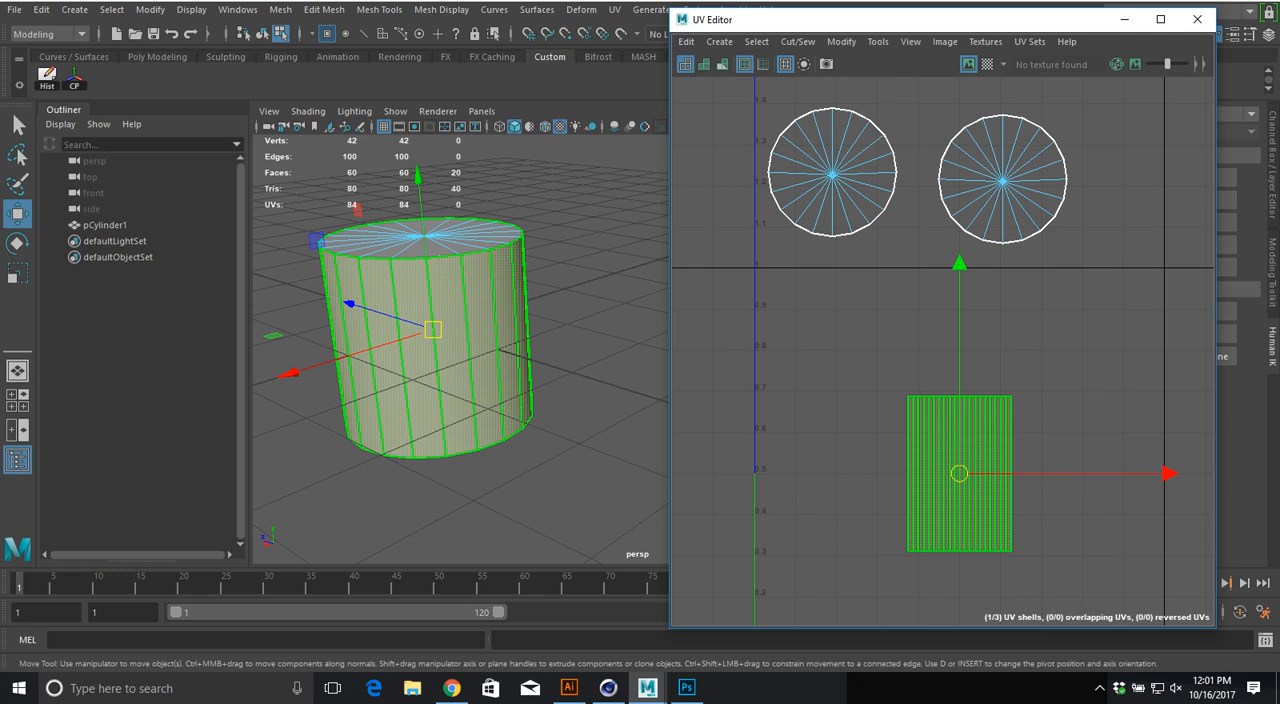
key("r")
left_click_drag(959, 270, 959, 190)
middle_click_drag(959, 190, 939, 99, "alt")
left_click_drag(1142, 382, 1205, 382)
key("w")
left_click_drag(939, 172, 939, 269)
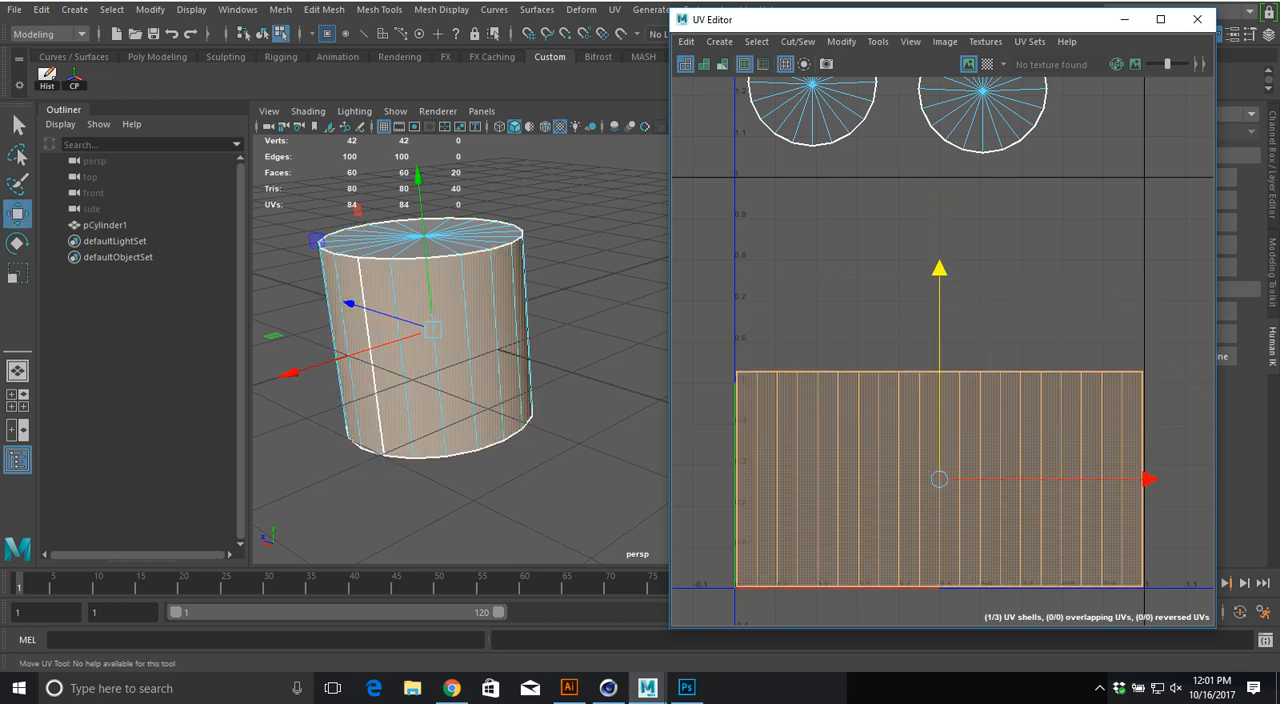
Step: Move the two circular cap UV shells inside the 0–1 square above the side wall's shell and level them with each other
middle_click_drag(939, 269, 907, 358, "alt")
left_click_drag(800, 163, 994, 213)
left_click_drag(865, 178, 905, 351)
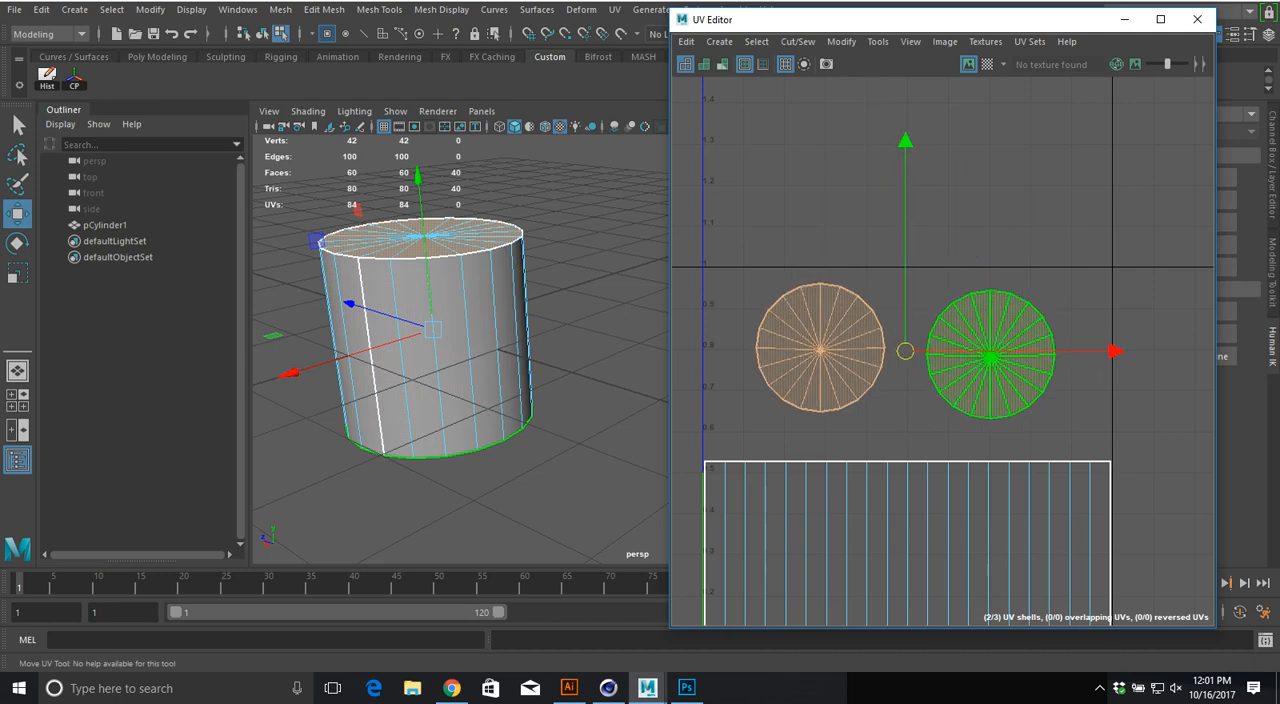
left_click(820, 349)
left_click_drag(820, 349, 835, 358)
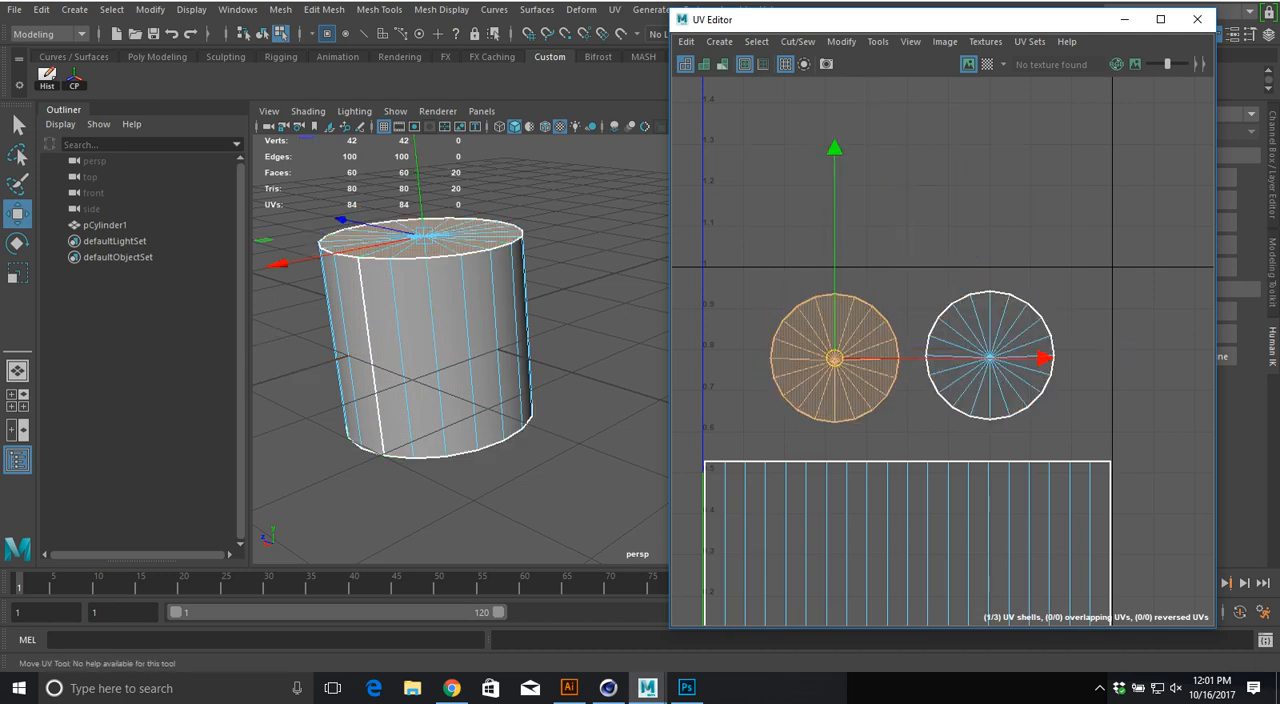
left_click(913, 432)
middle_click_drag(913, 432, 930, 280, "alt")
Step: Select each cap shell and the side wall shell in turn to examine which cylinder faces they cover, and return to object mode
left_click(853, 207)
left_click(1007, 204)
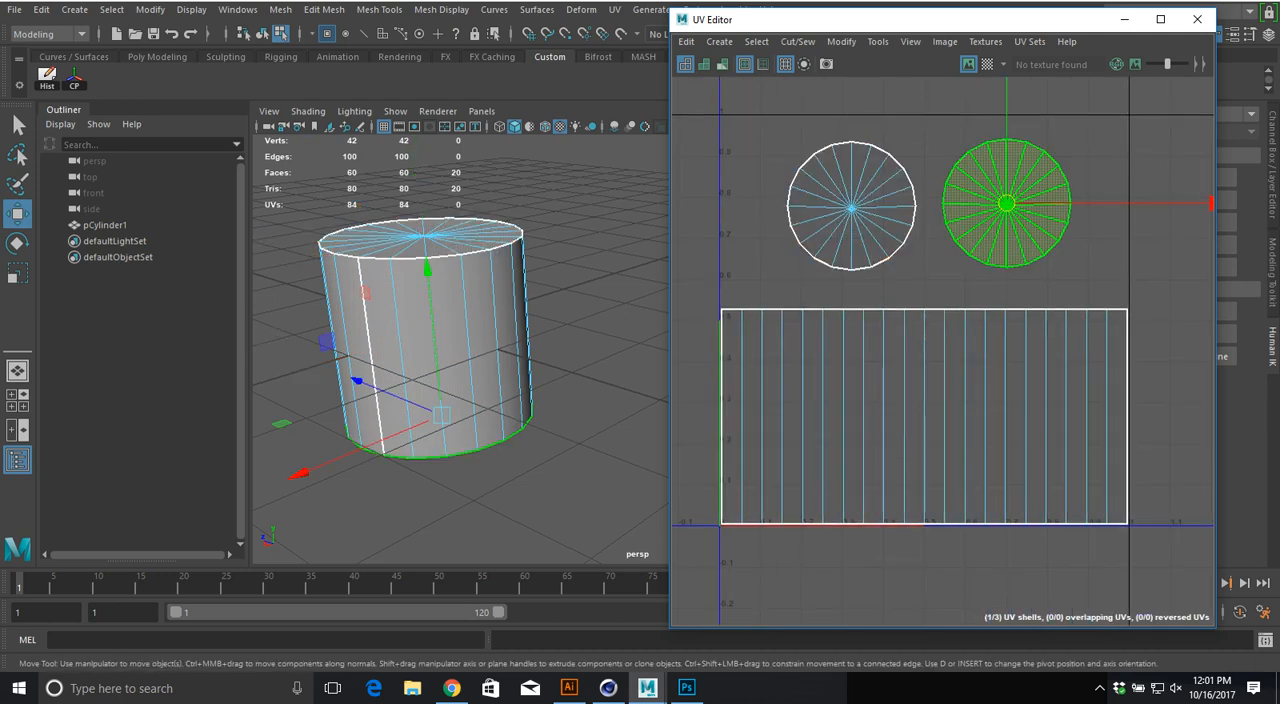
left_click(883, 440)
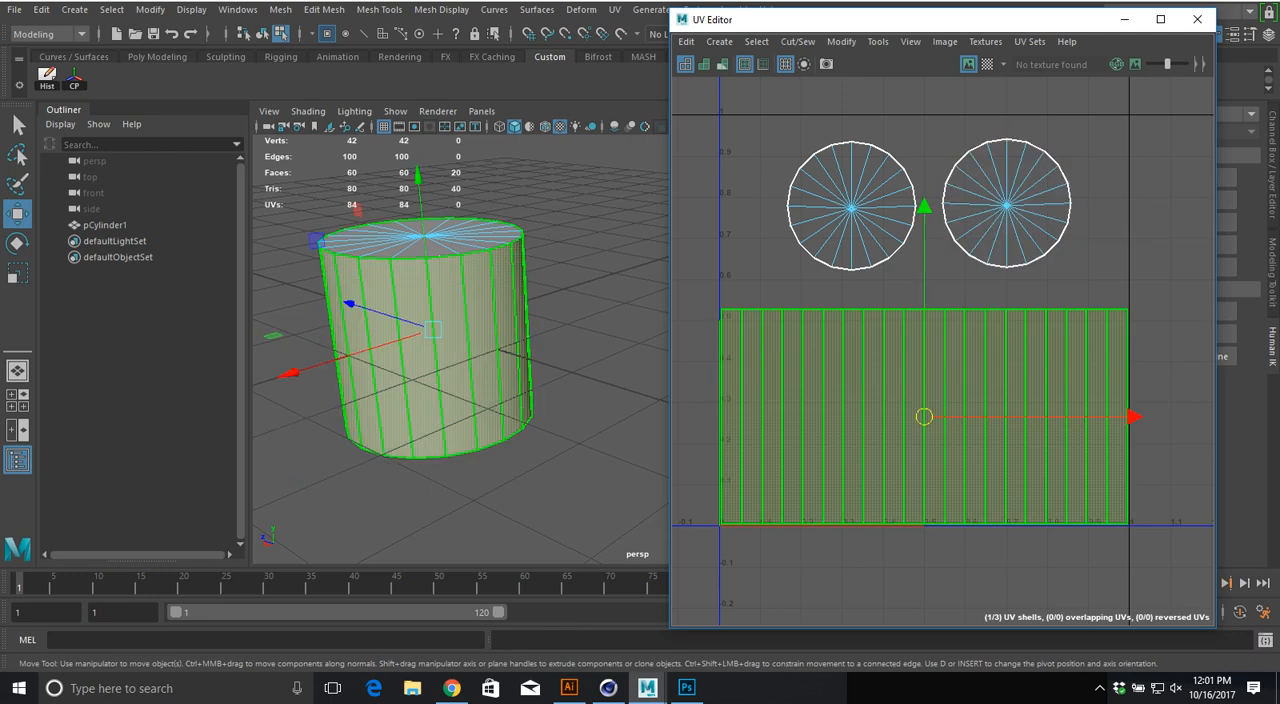
left_click(852, 207)
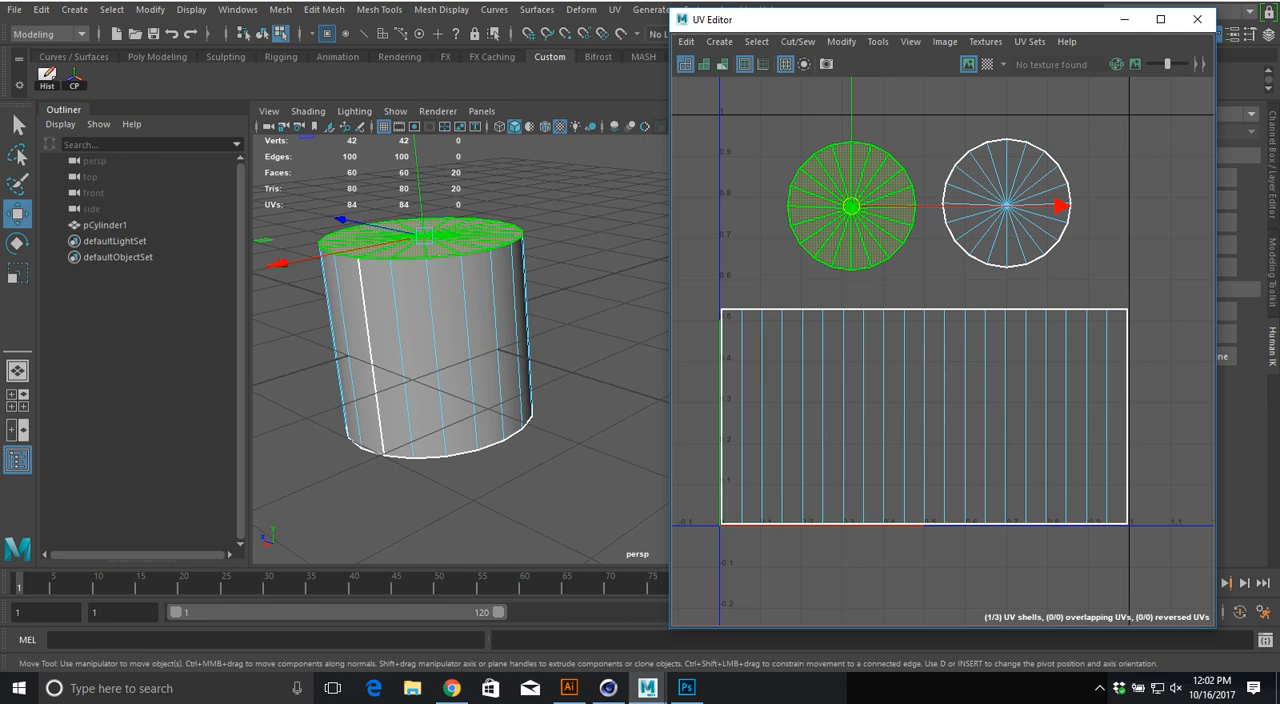
left_click(1006, 205)
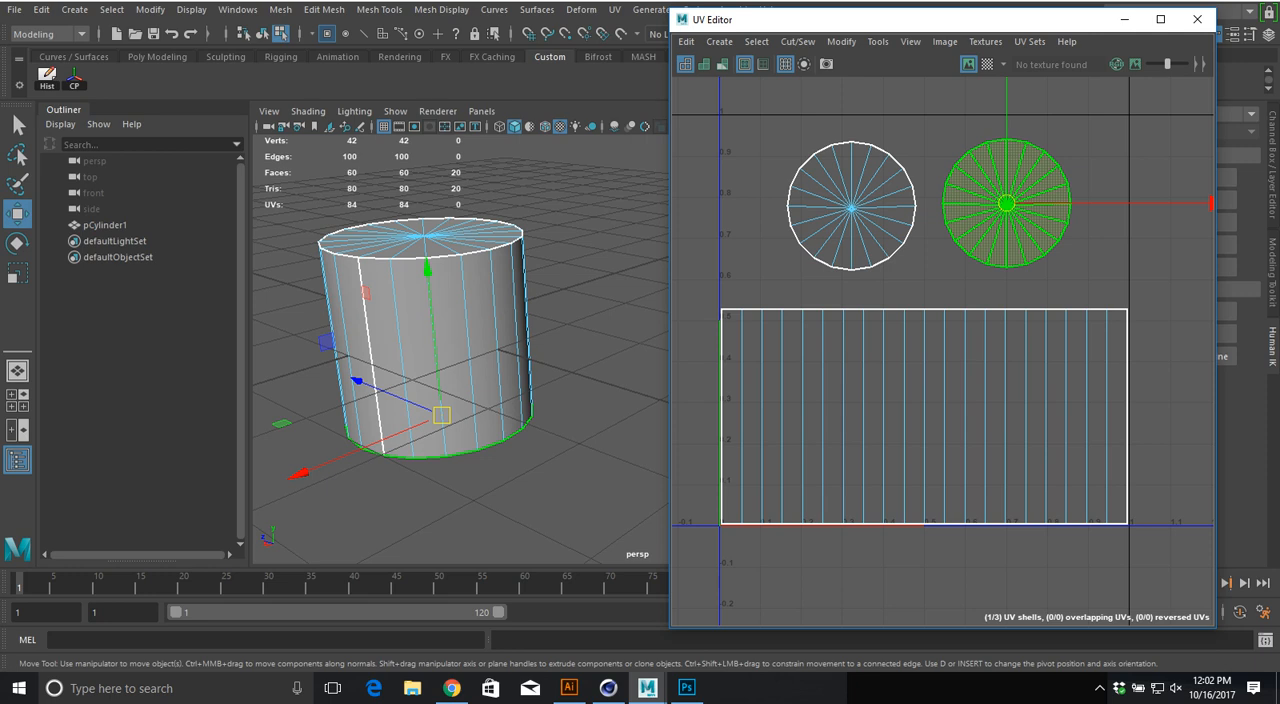
left_click(924, 417)
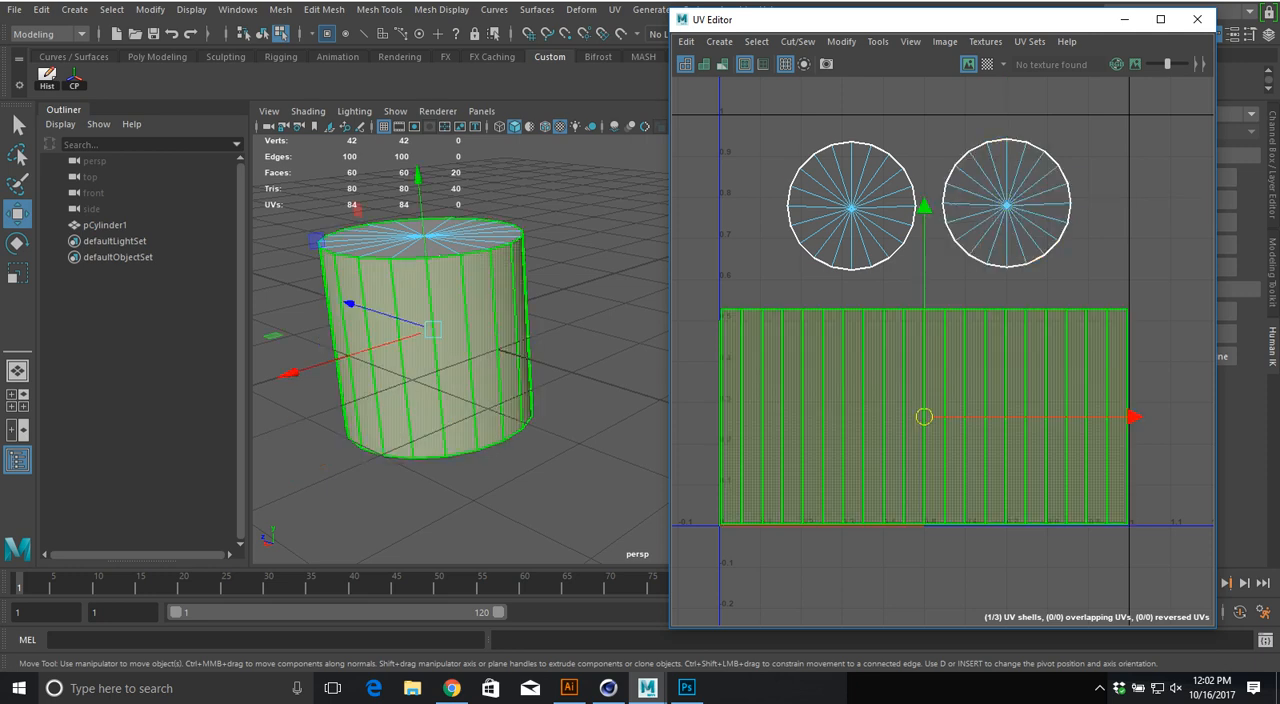
key("F8")
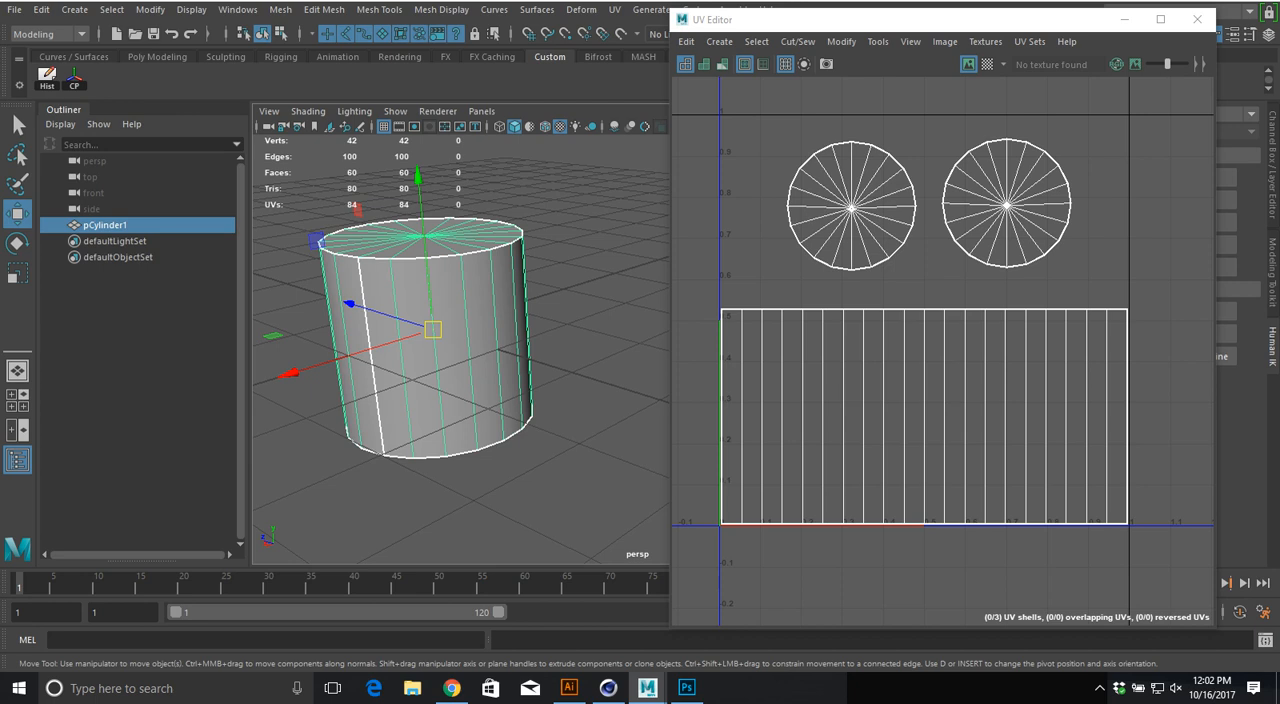
Step: Try to scale the side wall's UV shell vertically
right_click_drag(800, 333, 740, 319)
left_click(740, 330)
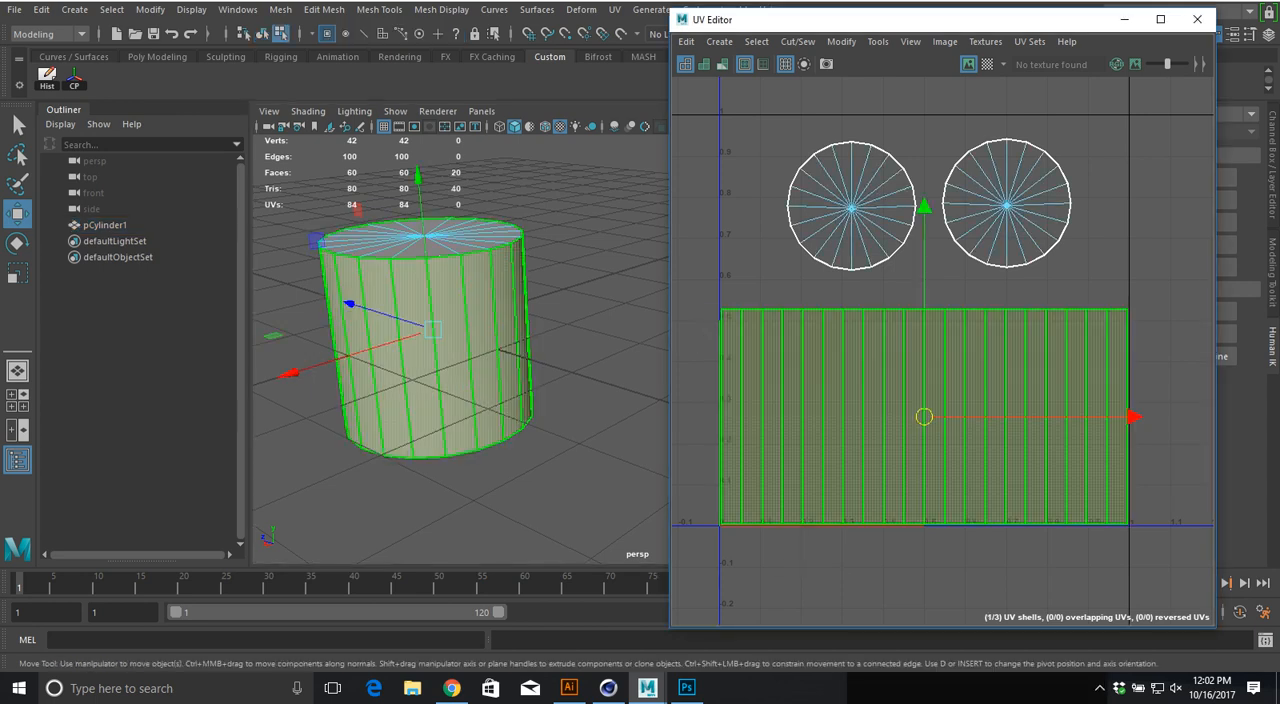
key("r")
mouse_move(923, 215)
left_mouse_down()
mouse_move(923, 371)
mouse_move(923, 84)
mouse_move(923, 220)
left_mouse_up()
key("ctrl+z")
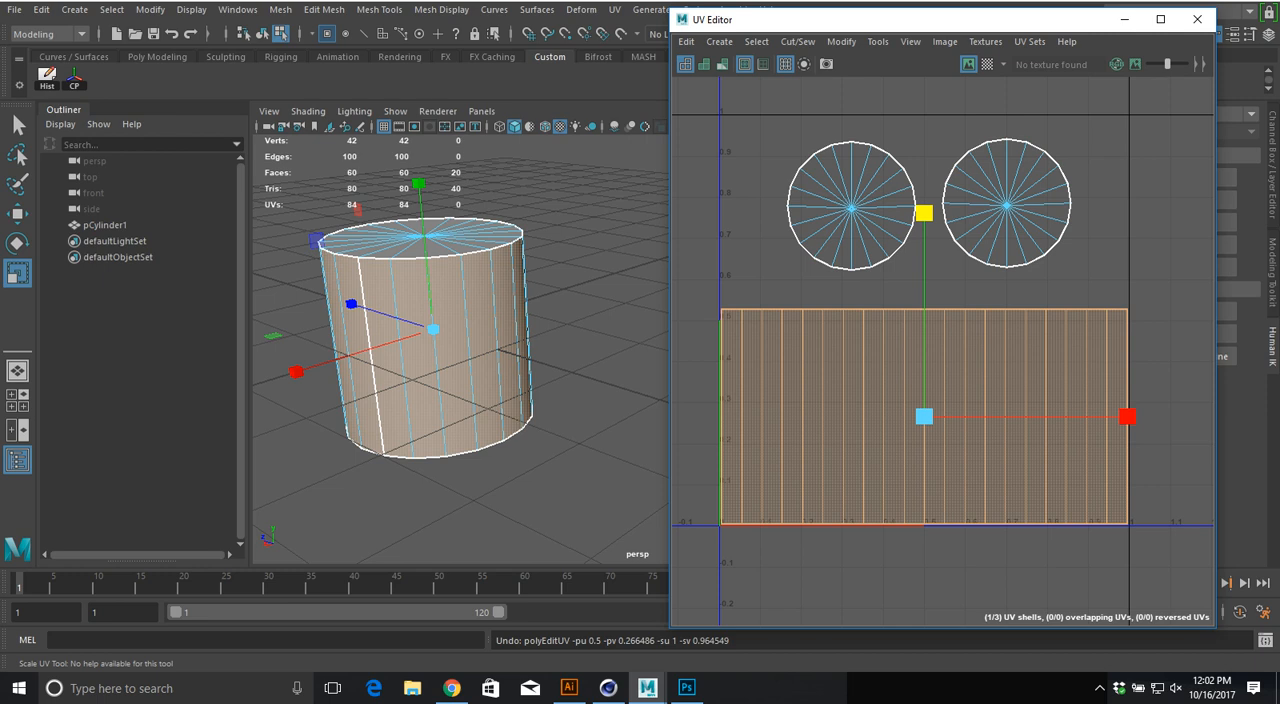
Step: Select the whole cylinder in object mode and assign it a new Lambert material
right_click_drag(449, 226, 529, 204)
left_click(590, 224)
left_click(463, 250)
key("space")
left_click(374, 393)
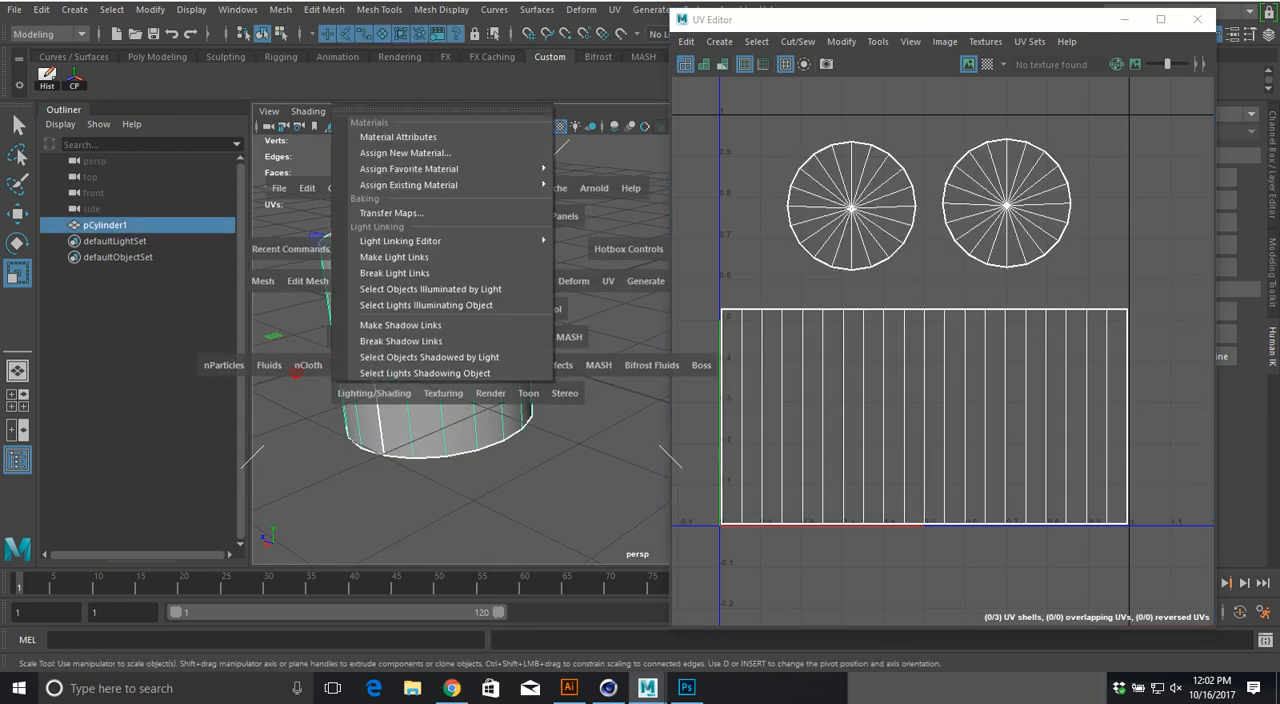
mouse_move(450, 169)
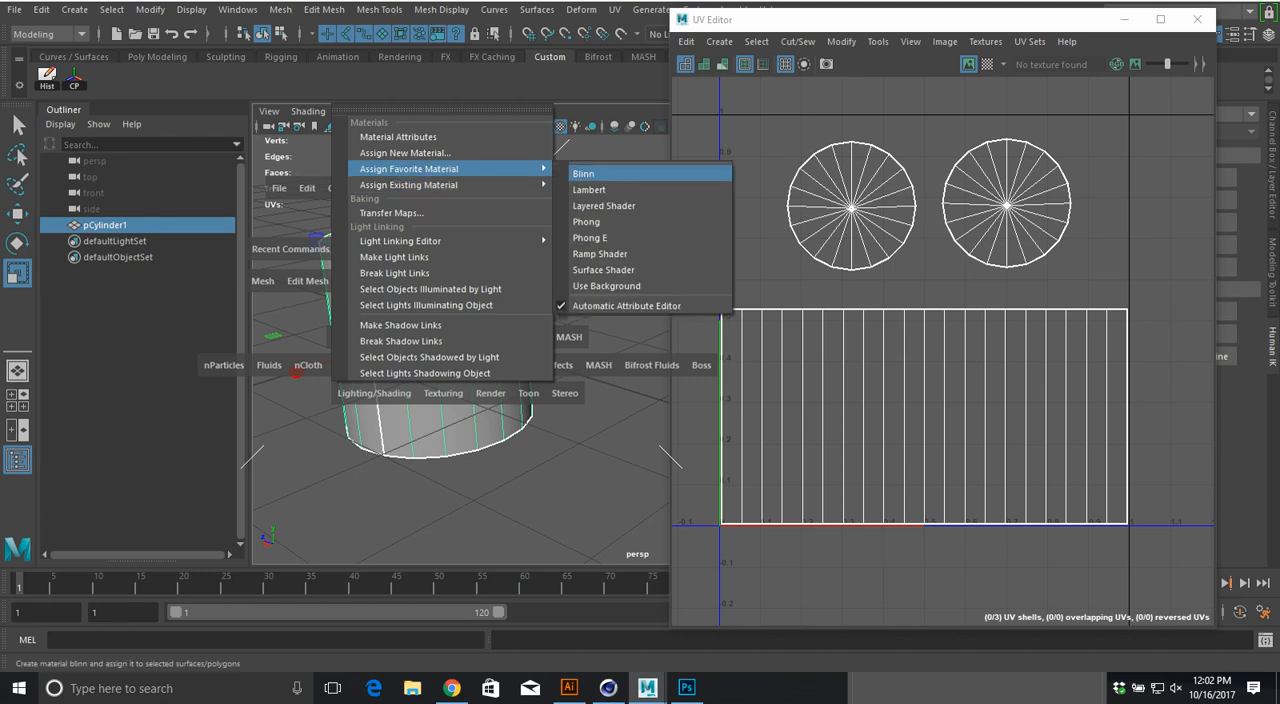
left_click(600, 190)
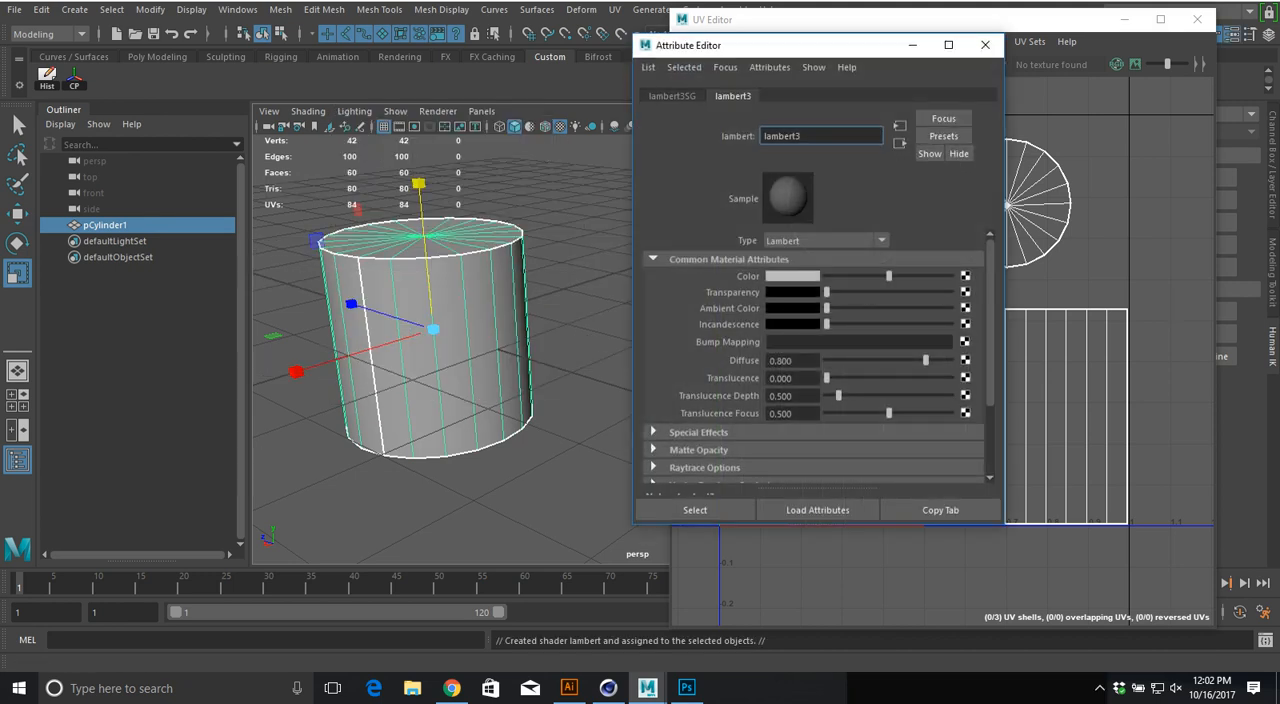
Step: Map a Checker texture to the Lambert material's color and close the Attribute Editor
left_click(965, 276)
left_click(577, 316)
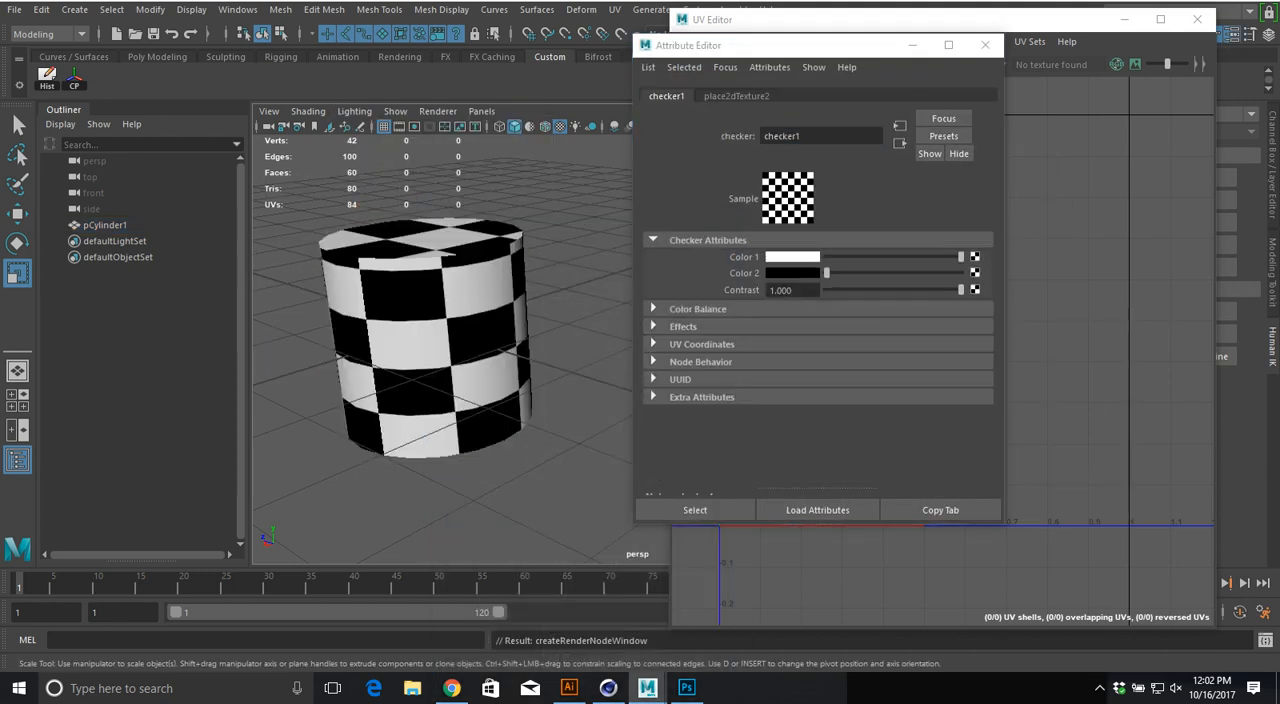
left_click(985, 45)
Step: Select the checkered cylinder and turn off the texture image display in the UV Editor
mouse_move(450, 320)
left_mouse_down("alt")
mouse_move(440, 425)
mouse_move(450, 305)
left_mouse_up("alt")
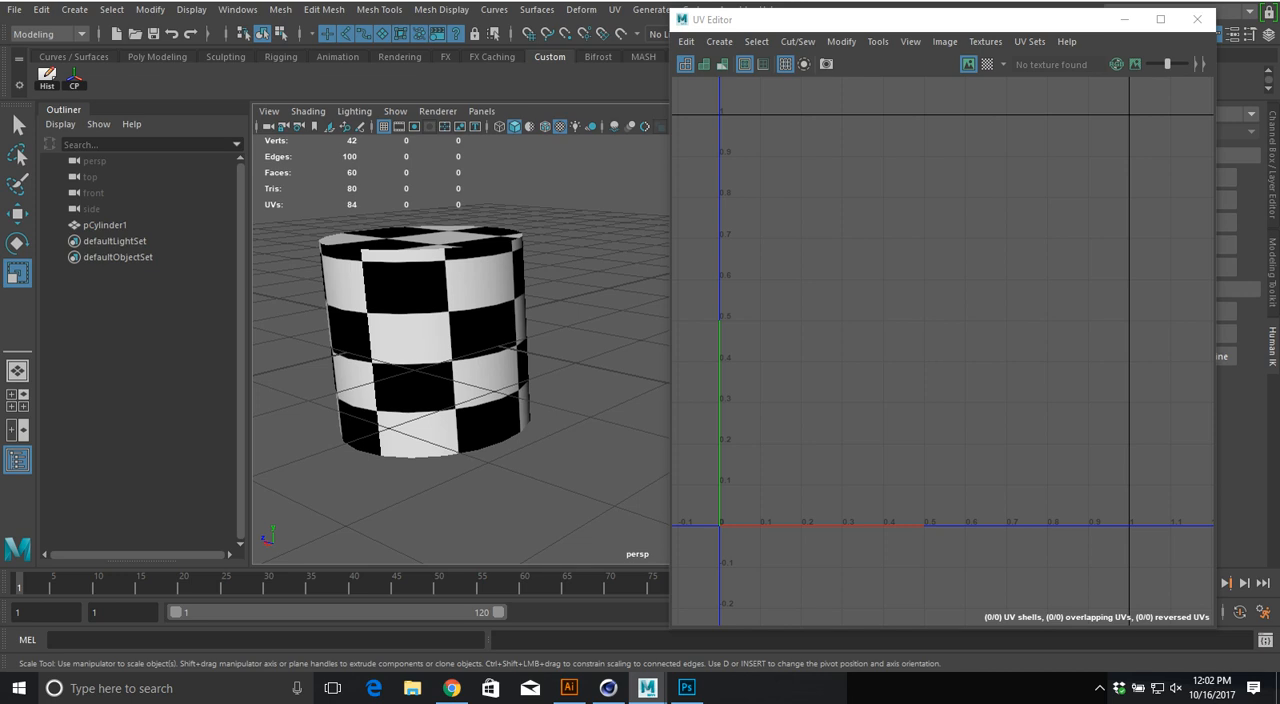
left_click_drag(430, 360, 436, 305, "alt")
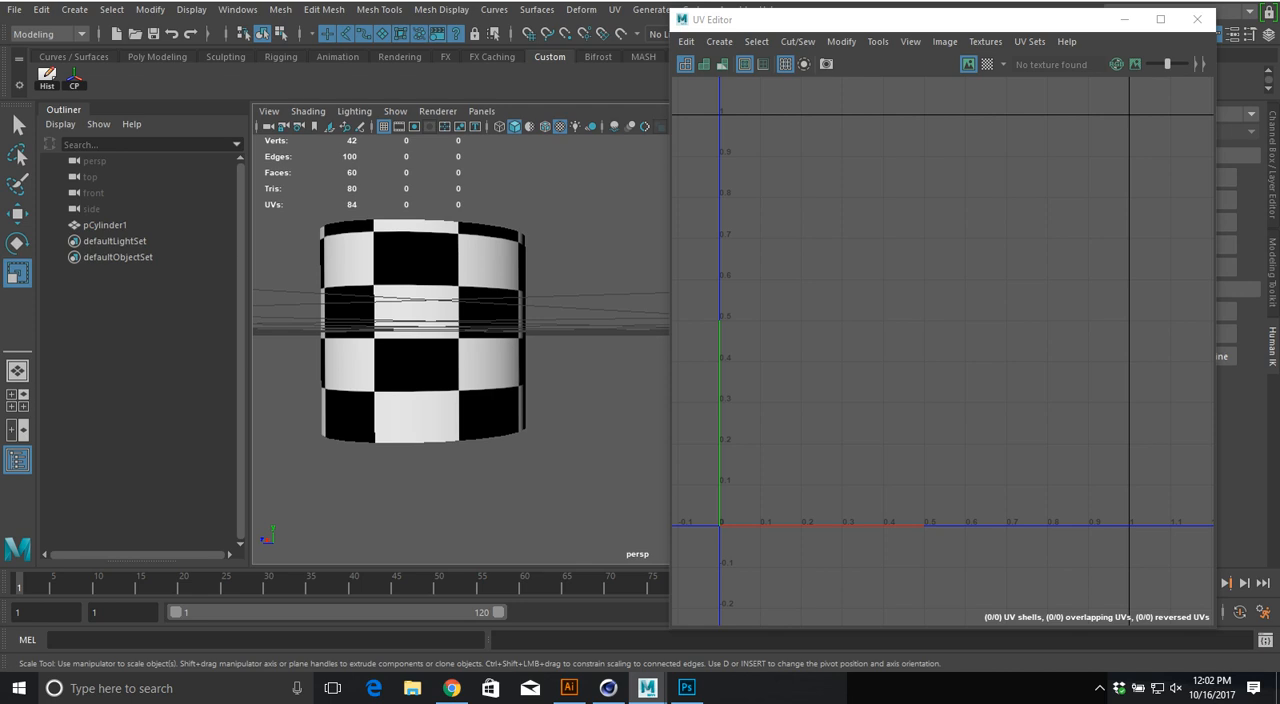
left_click(424, 335)
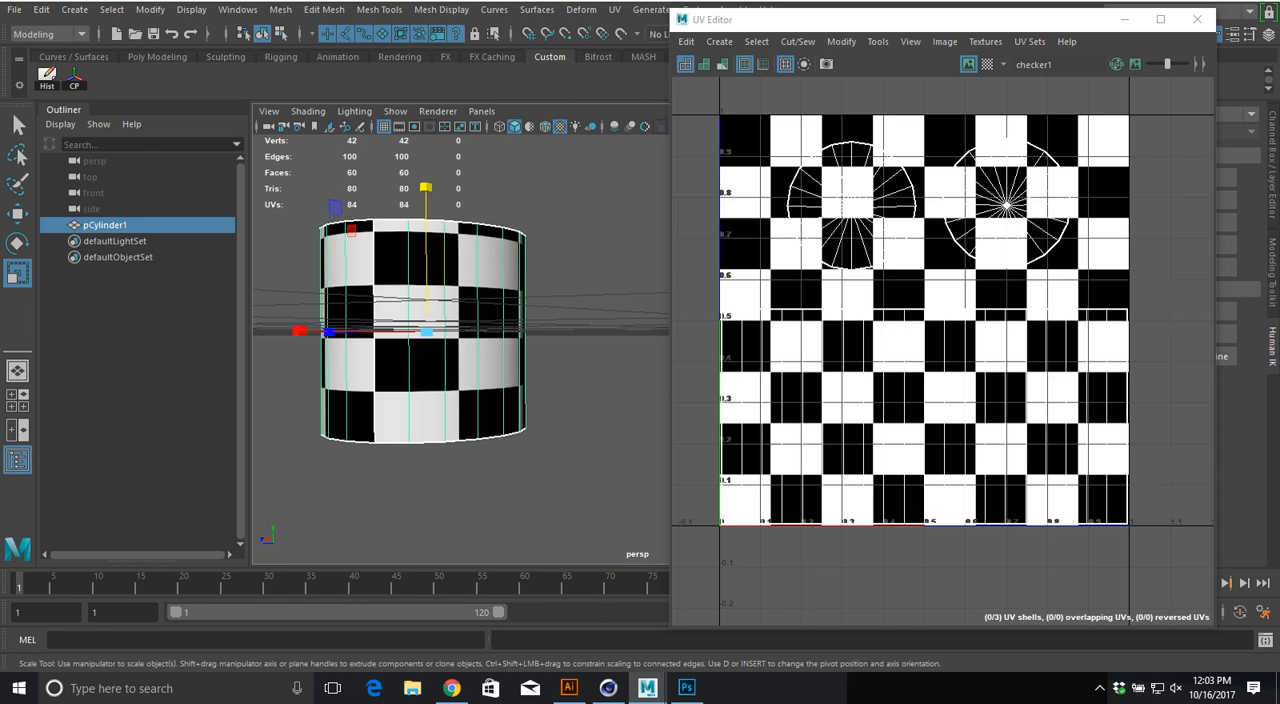
left_click(944, 41)
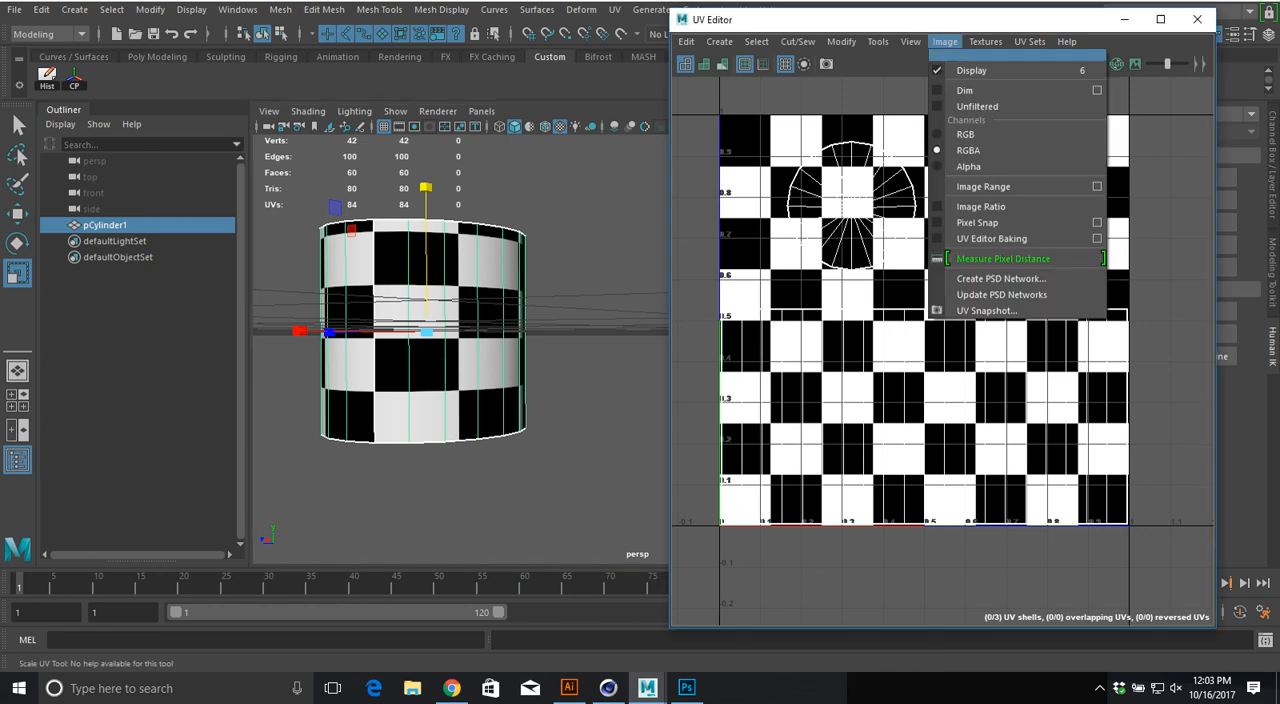
left_click(965, 57)
Step: Scale the side wall's UV shell vertically to about 0.4 of the UV square's height
right_click_drag(844, 317, 813, 296)
left_click(838, 350)
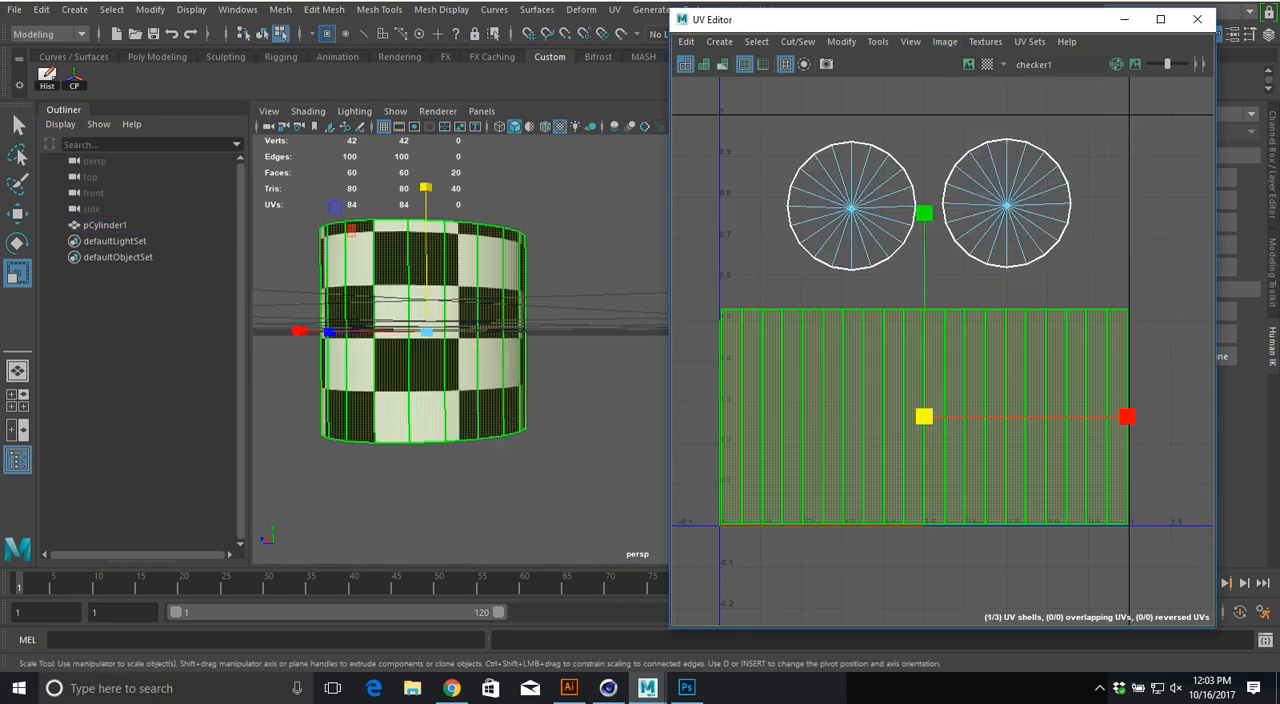
left_click_drag(924, 213, 924, 248)
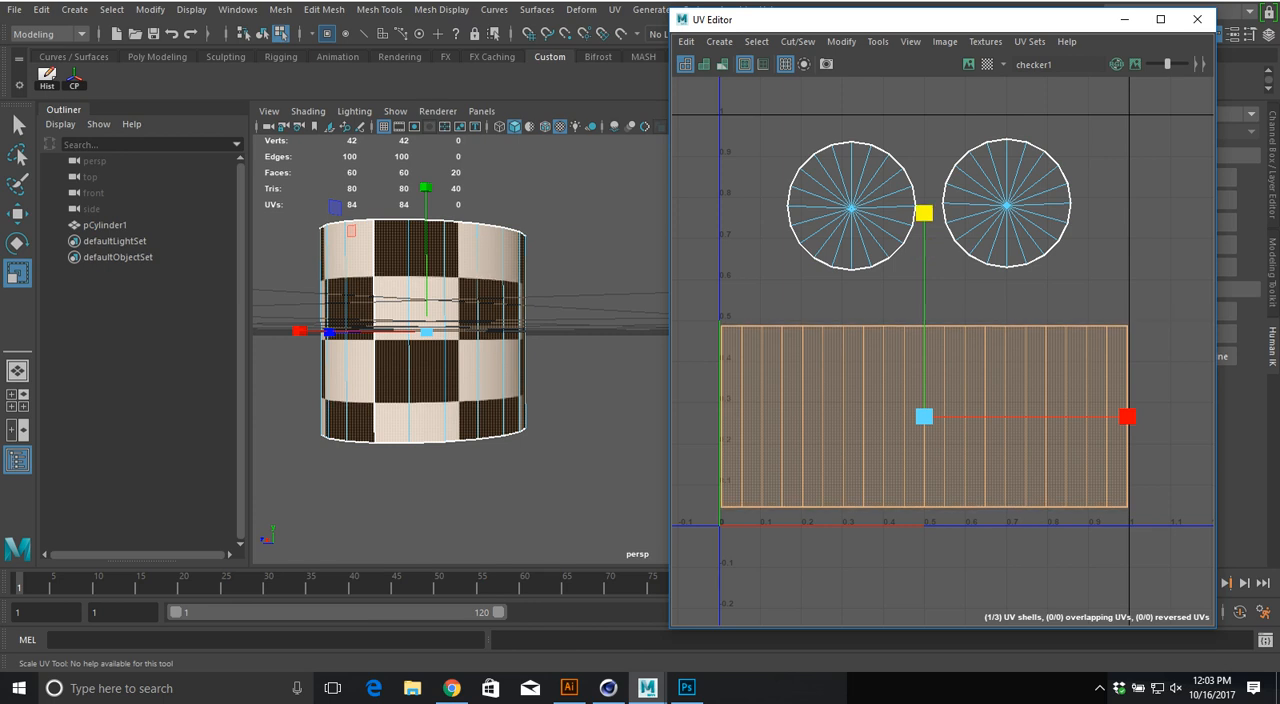
left_click_drag(924, 213, 924, 228)
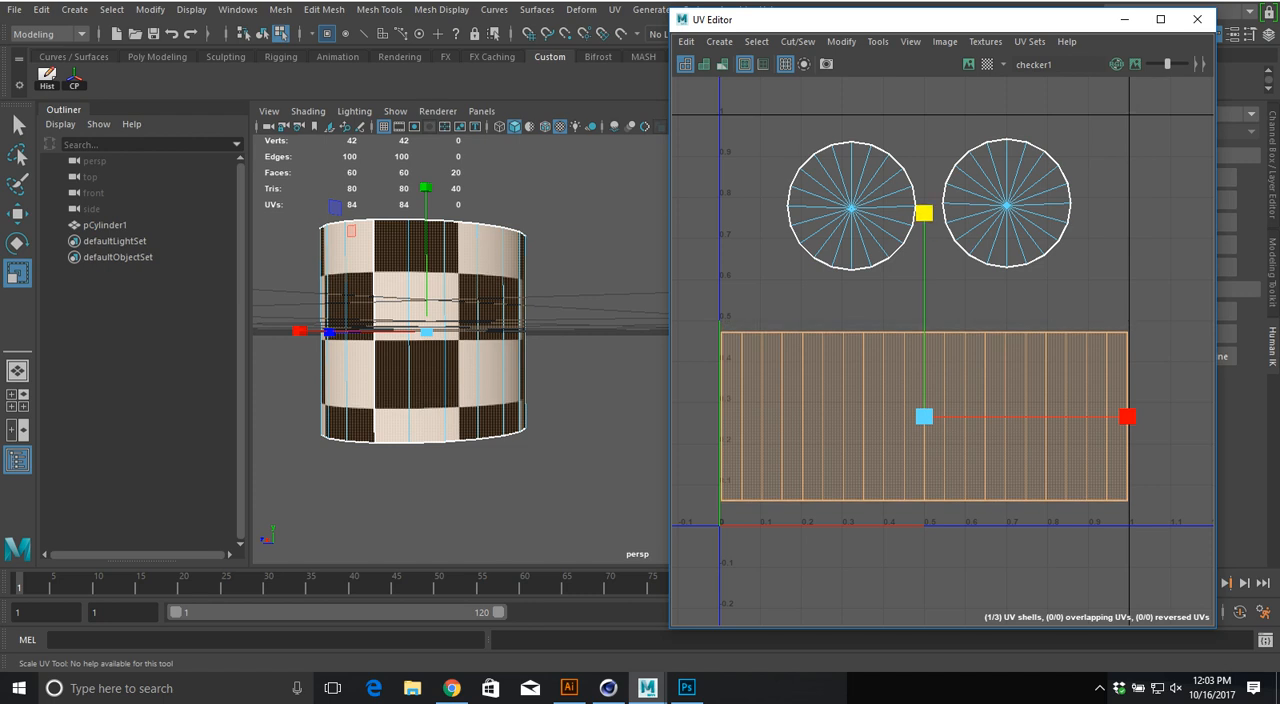
Step: Try squashing the top cap's UV shell vertically while checking the checker pattern on the cylinder's top
left_click_drag(405, 285, 460, 445, "alt")
middle_click_drag(430, 410, 506, 392, "alt")
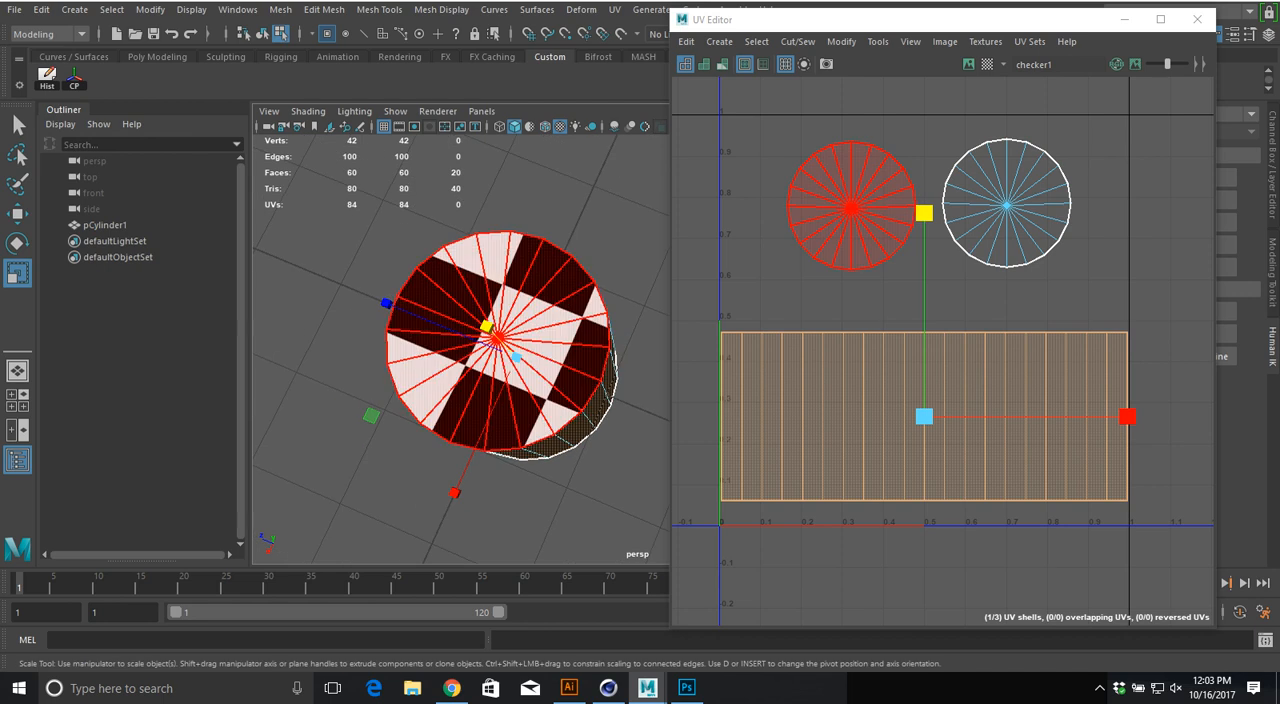
left_click(852, 206)
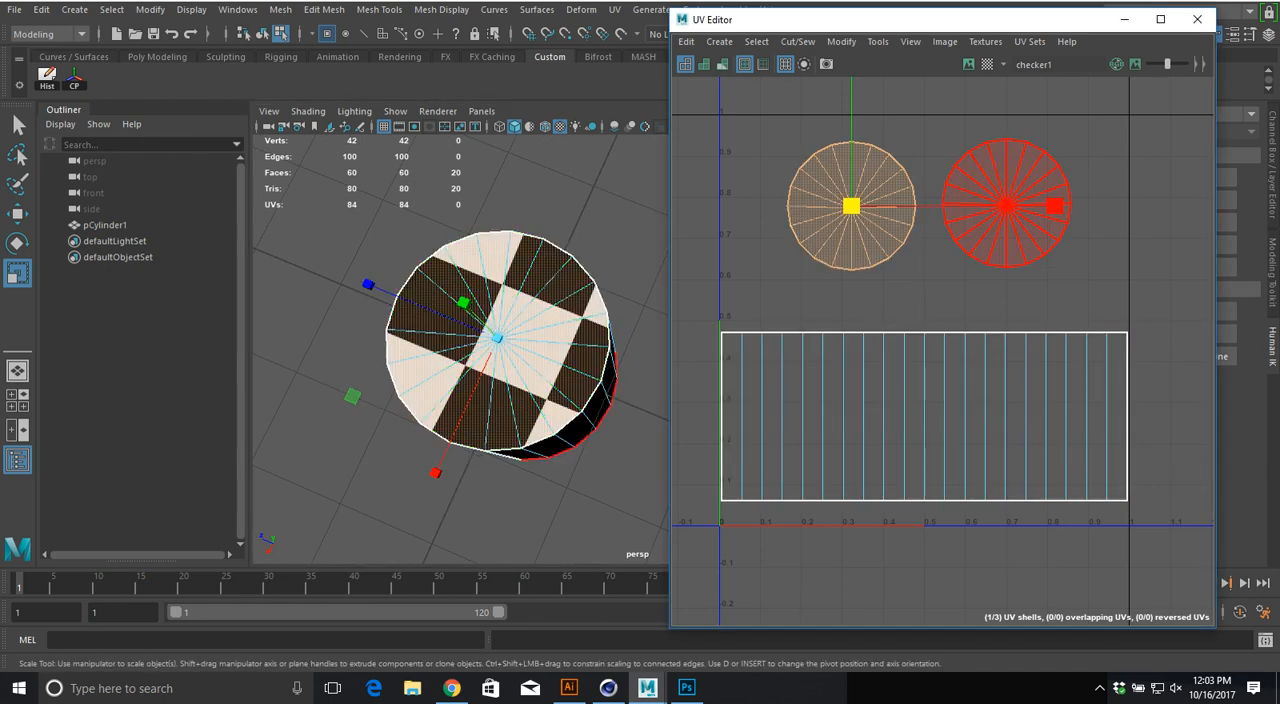
left_click(1007, 205, "shift")
left_click(852, 212)
middle_click_drag(852, 212, 864, 331, "alt")
left_click_drag(863, 121, 863, 241)
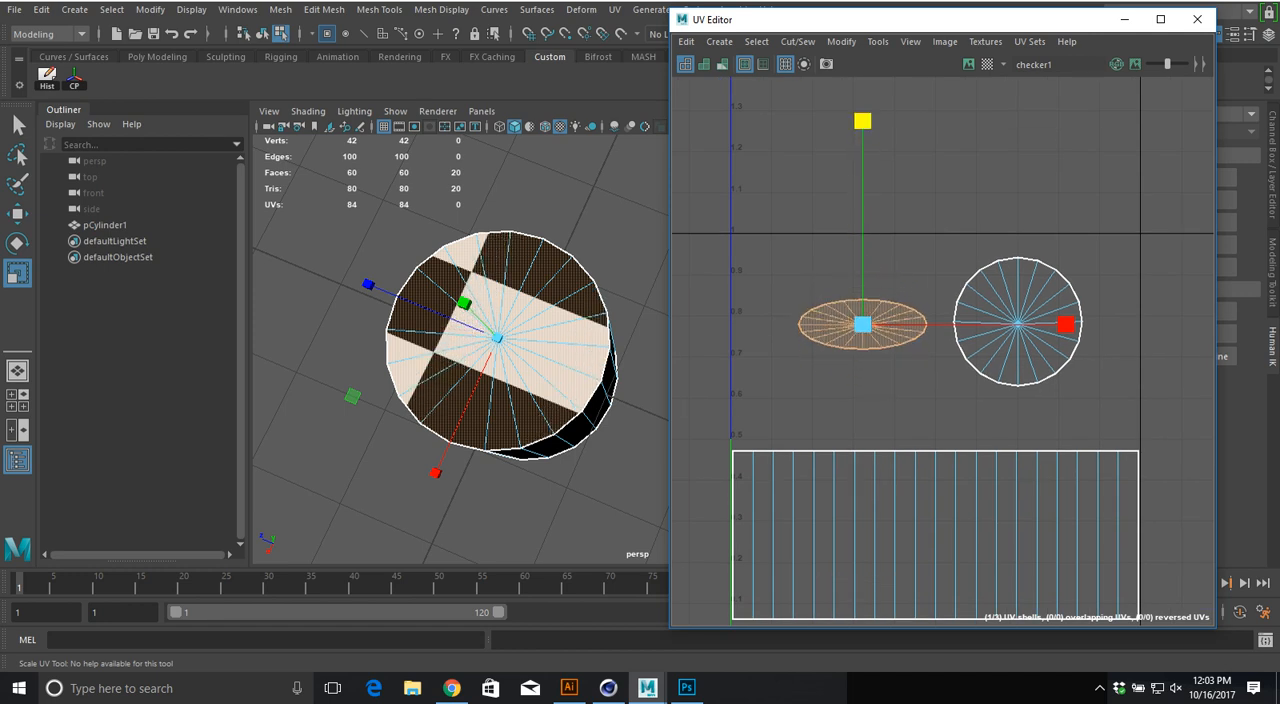
key("ctrl+z")
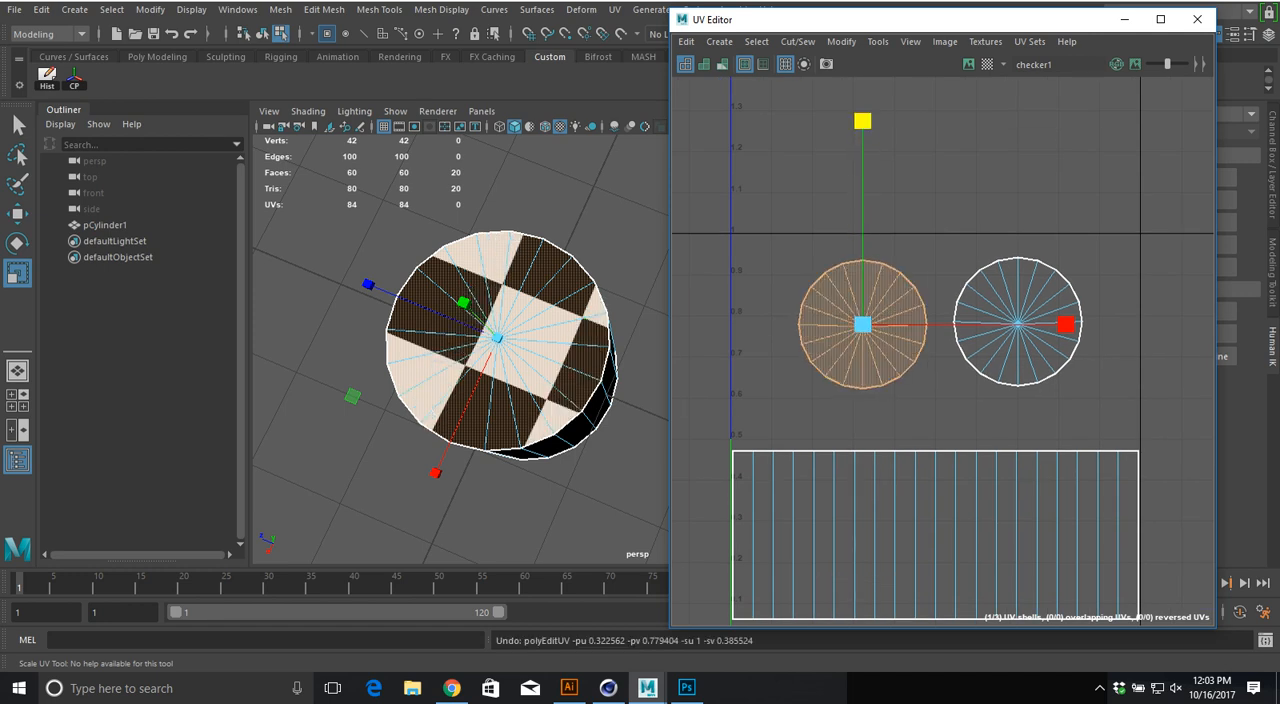
Step: Deselect the UV shells and widen the UV Editor window to give the layout more room
left_click(940, 400)
middle_click_drag(940, 400, 945, 315, "alt")
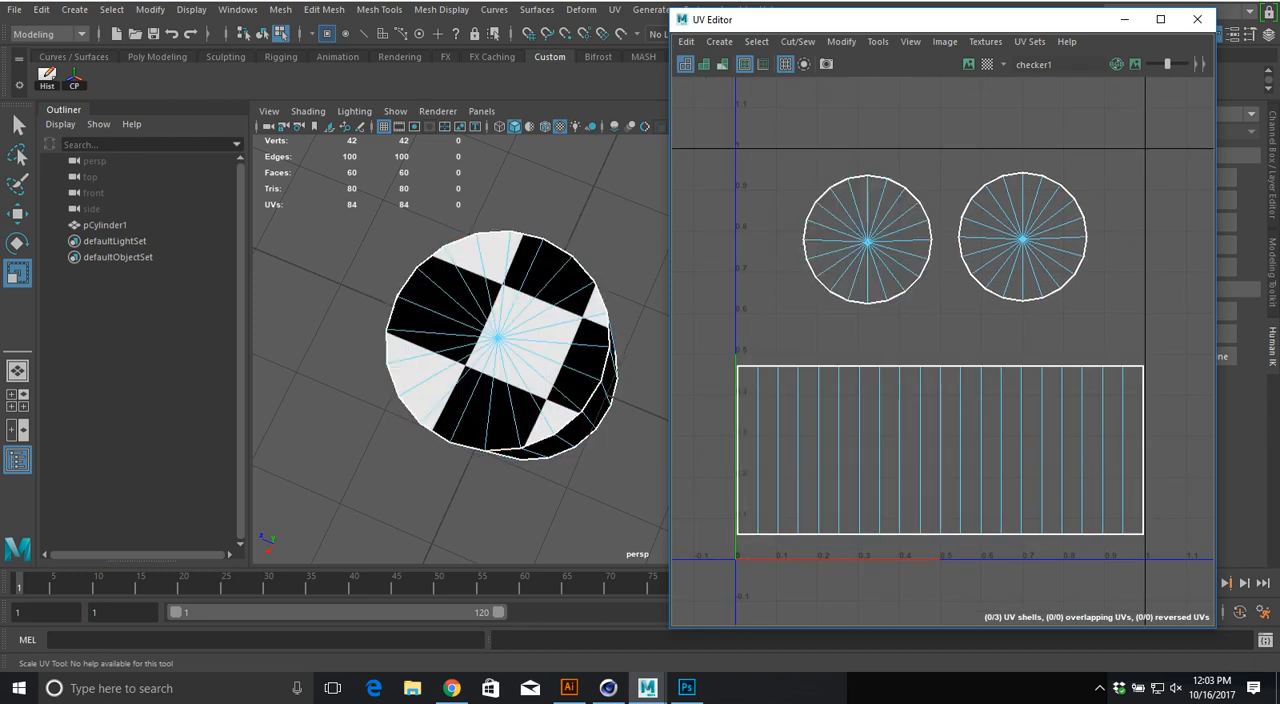
left_click_drag(671, 300, 379, 300)
scroll(720, 288, "down", 5)
middle_click_drag(718, 279, 743, 287, "alt")
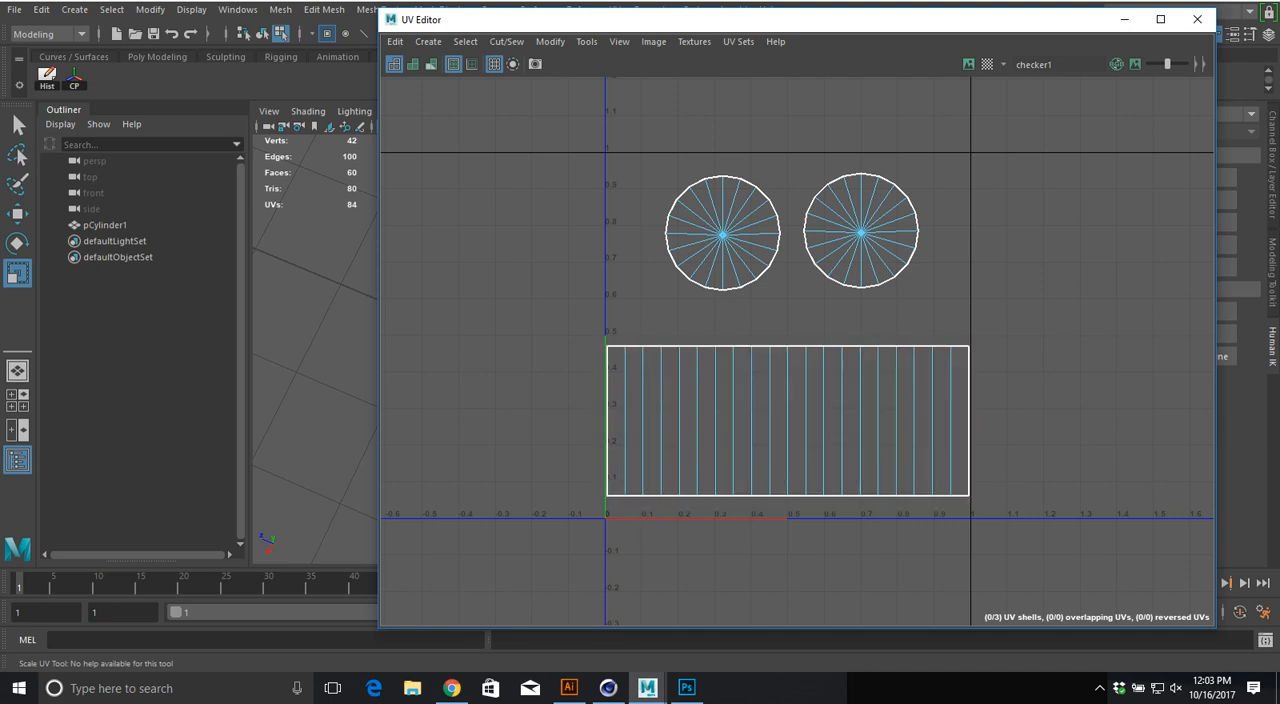
Step: Try moving both cap UV shells upward together
left_click_drag(631, 277, 806, 170)
key("w")
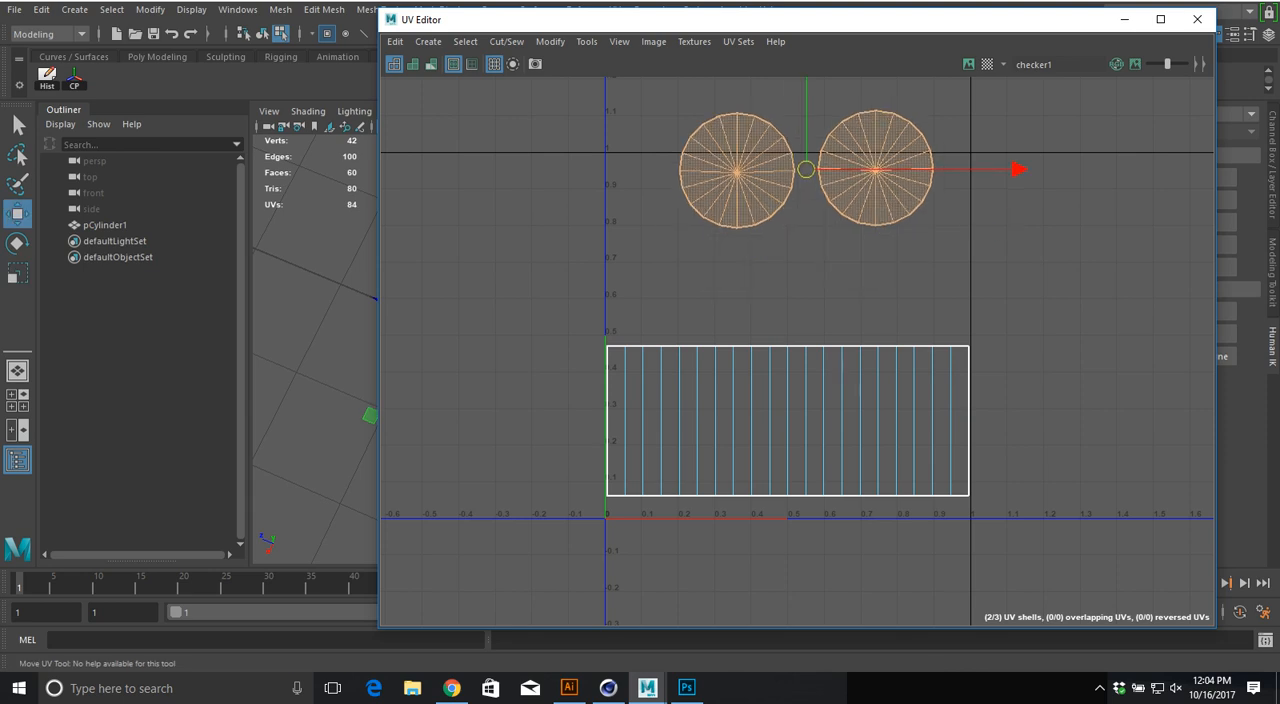
key("ctrl+z")
Step: Space the top cap's UV shell further from the other cap and select all three shells with the 3D view uncovered
mouse_move(722, 234)
left_mouse_down()
mouse_move(438, 240)
mouse_move(670, 244)
mouse_move(701, 232)
left_mouse_up()
left_click(810, 228)
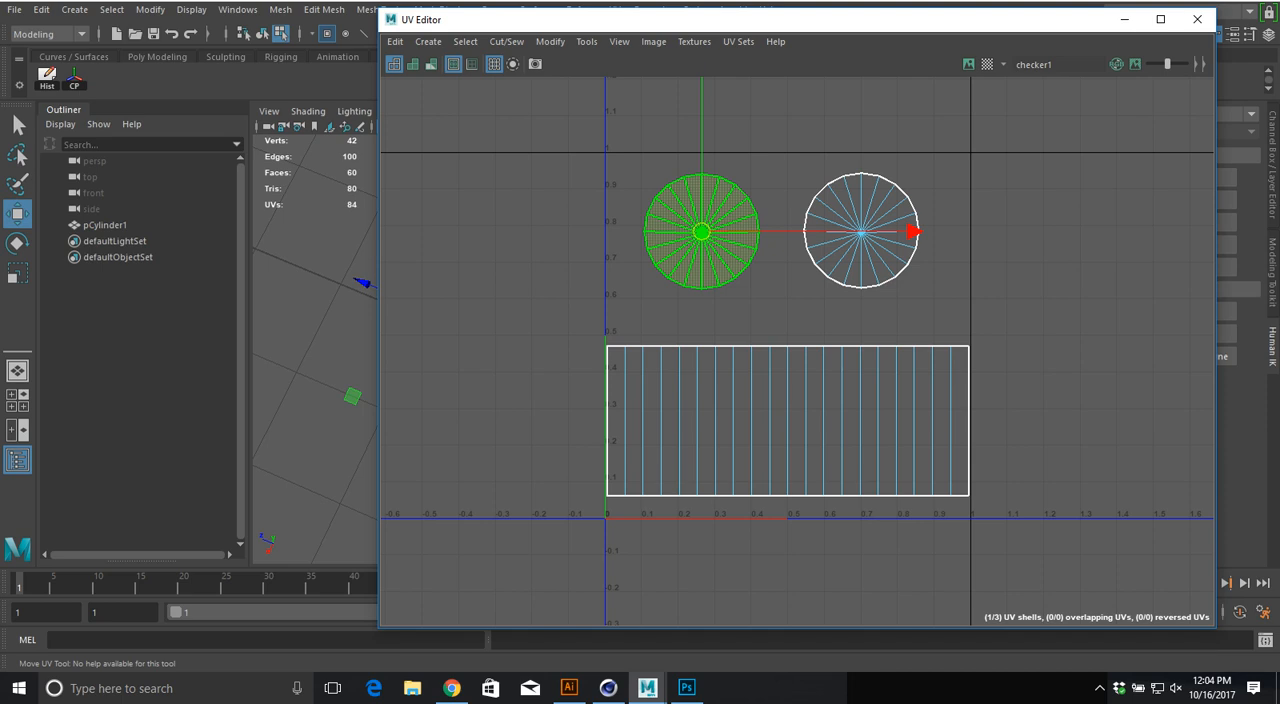
left_click_drag(575, 223, 974, 460)
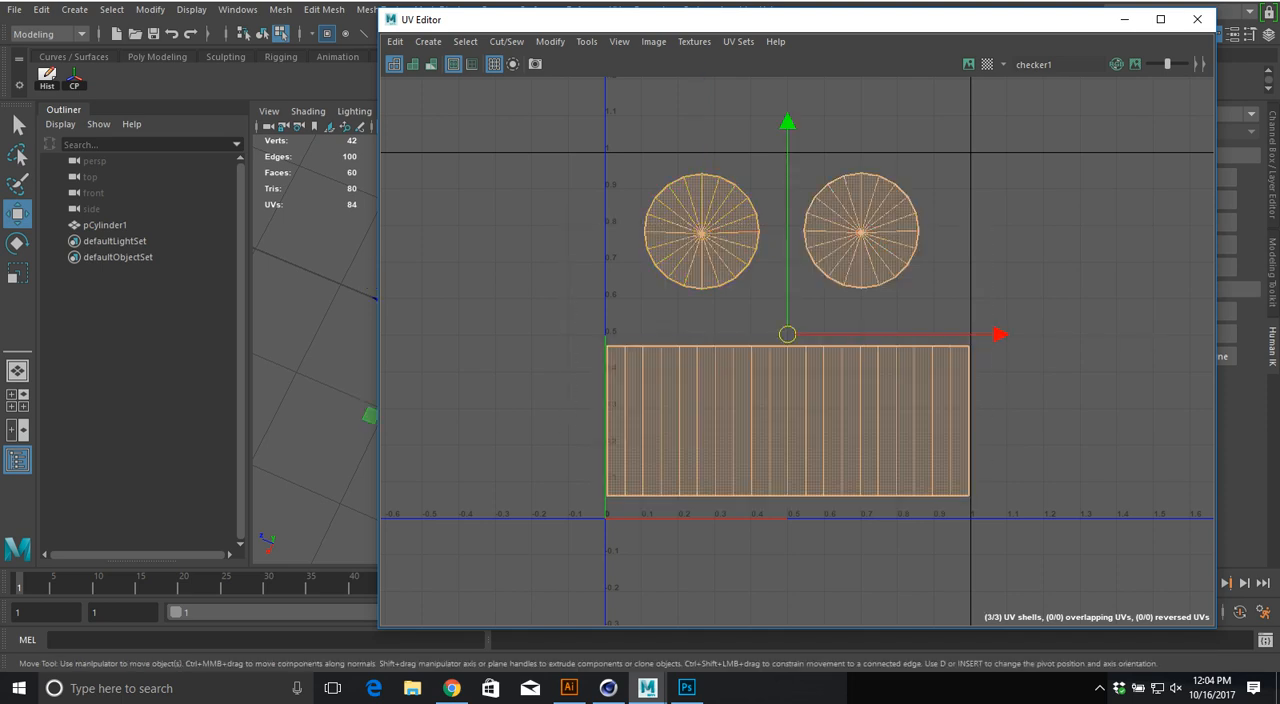
left_click_drag(554, 22, 794, 44)
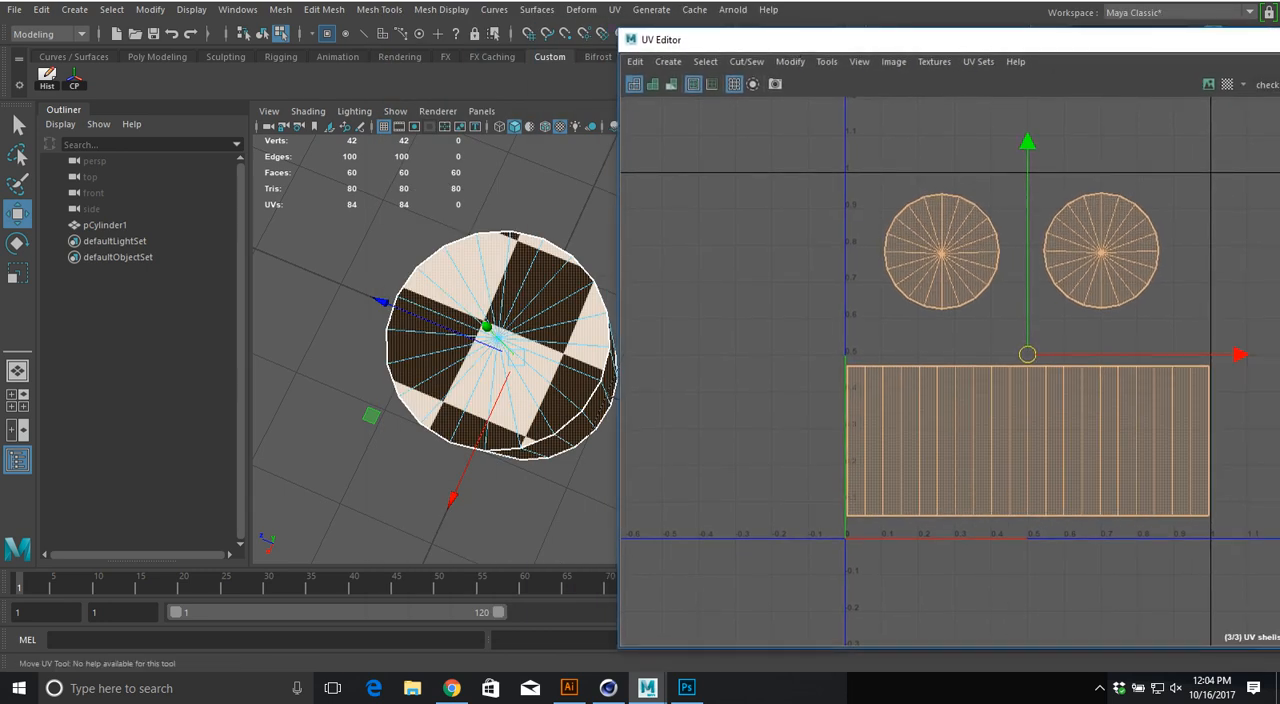
Step: Switch to Chrome, search Google Images for "game character uv texture", and open the first result's preview
left_click(452, 688)
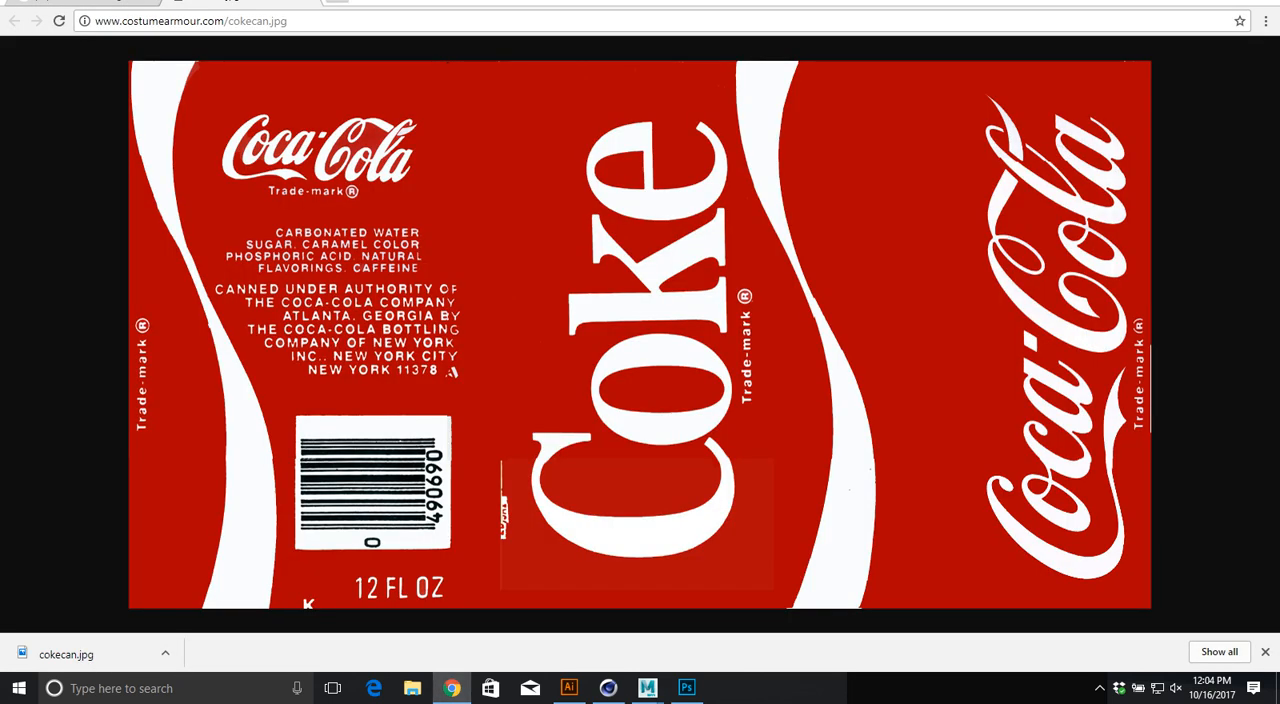
left_click(115, 3)
scroll(290, 230, "up", 2)
left_click_drag(217, 70, 92, 71)
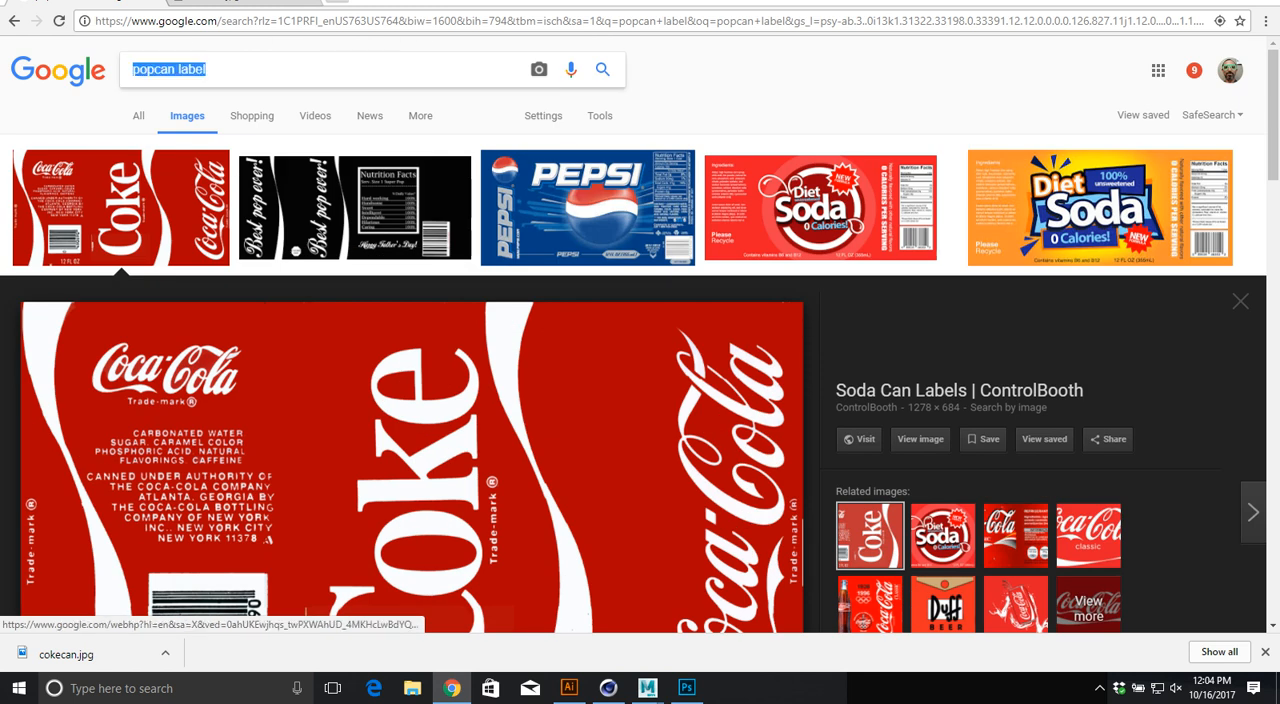
type("game character uv texture")
key("Return")
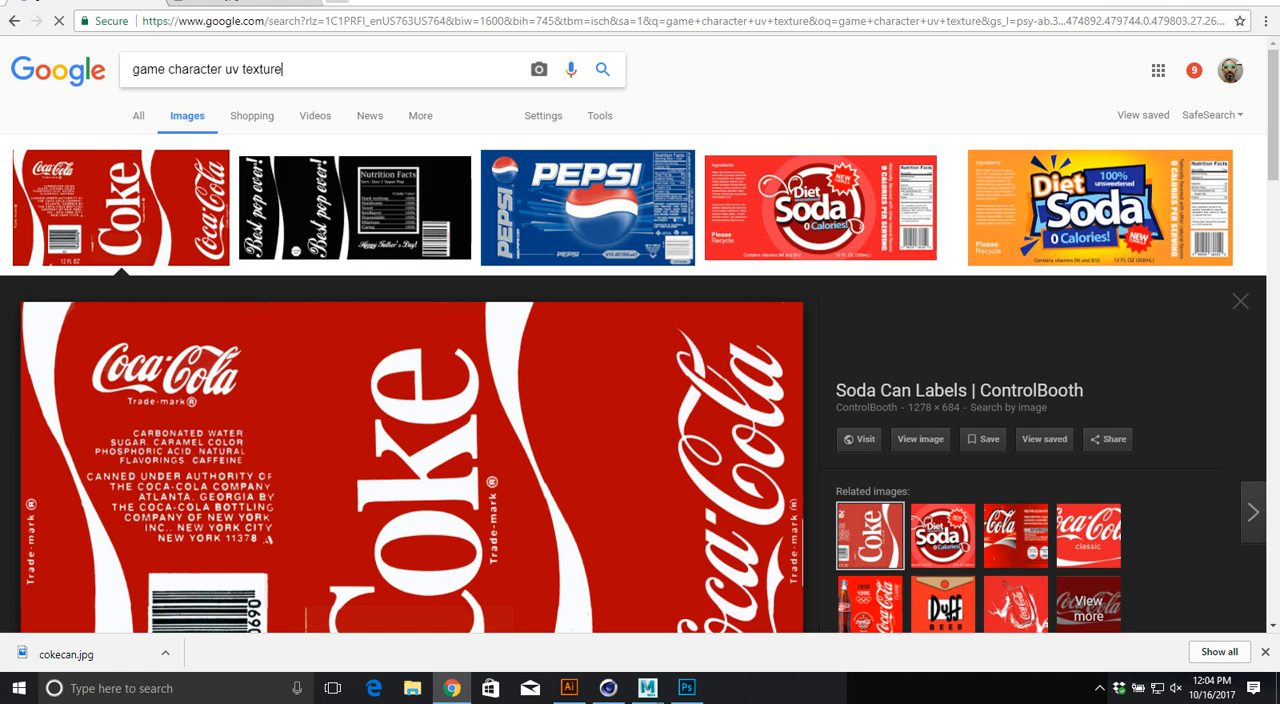
left_click(124, 220)
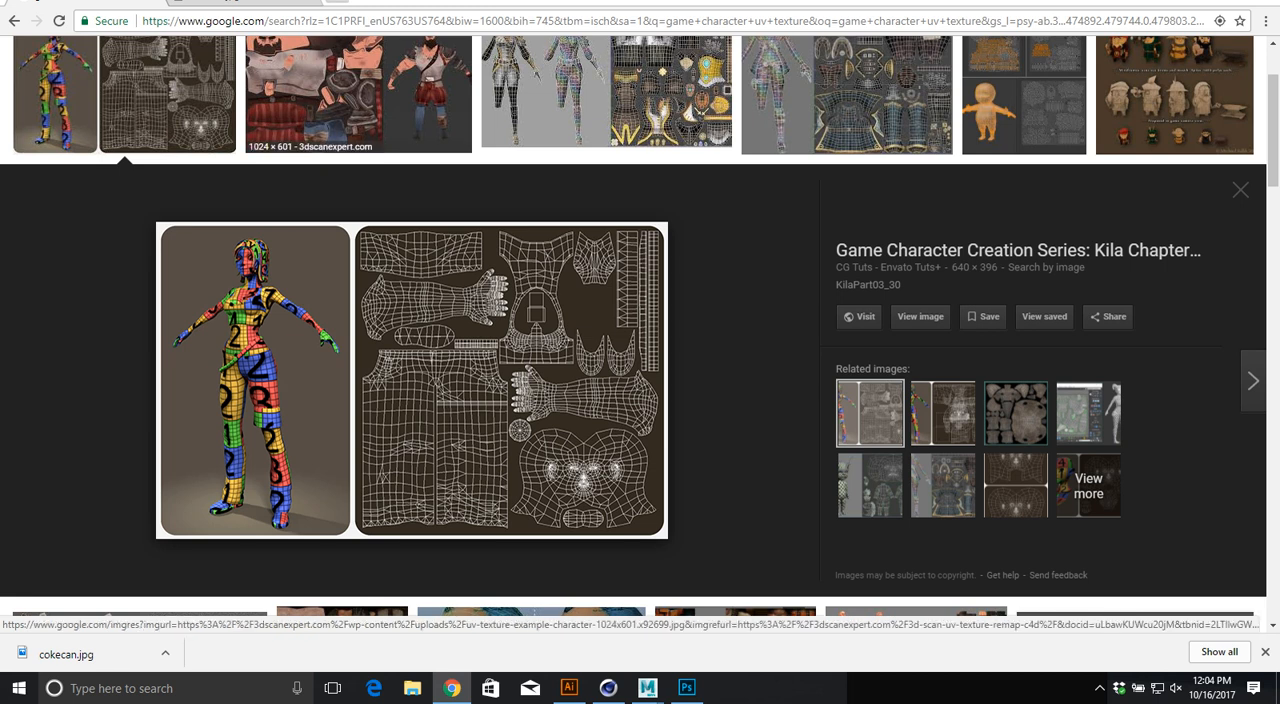
Step: Browse further image results to examine how other game characters' UV shells are laid out
key("Right")
key("Right")
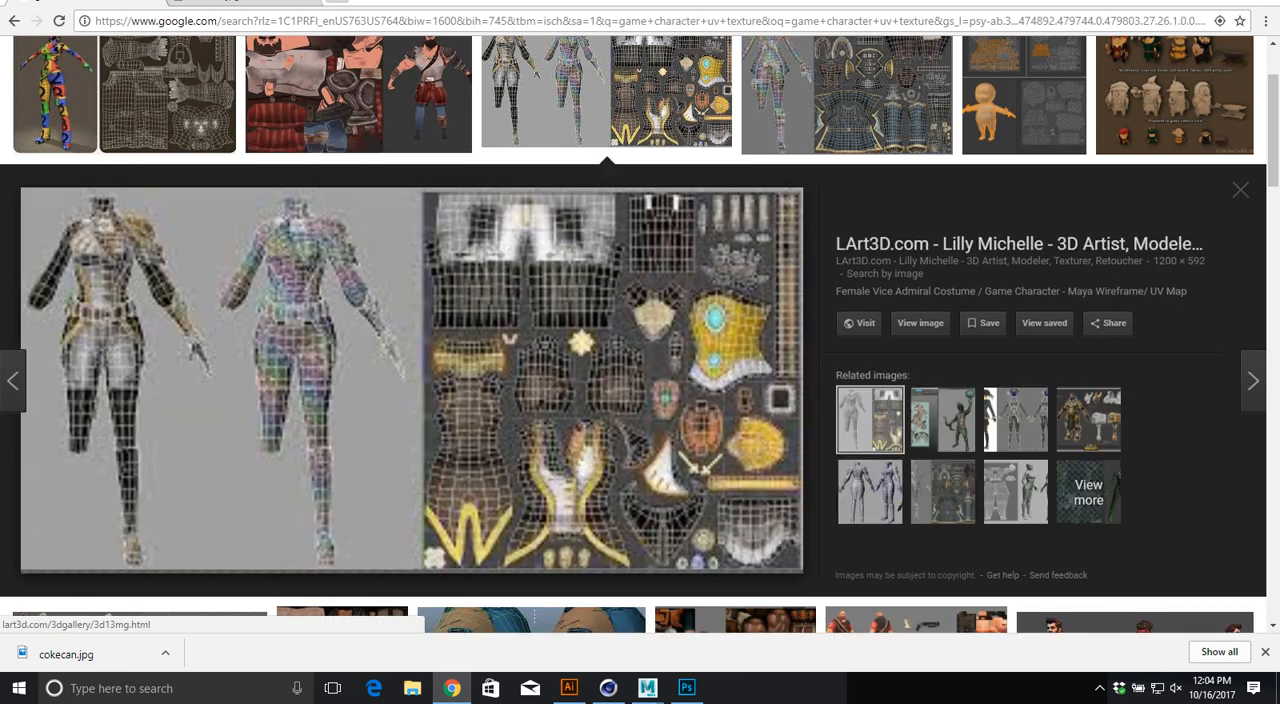
key("Right")
key("Right")
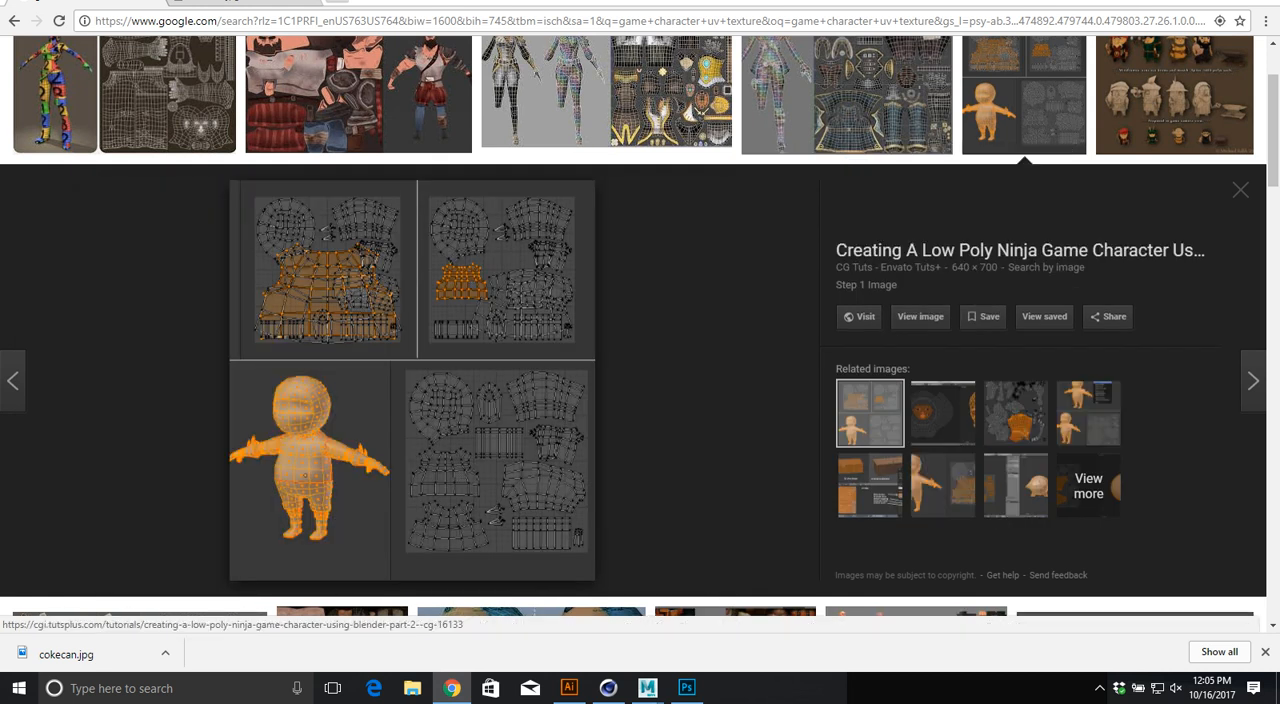
scroll(1015, 245, "down", 3)
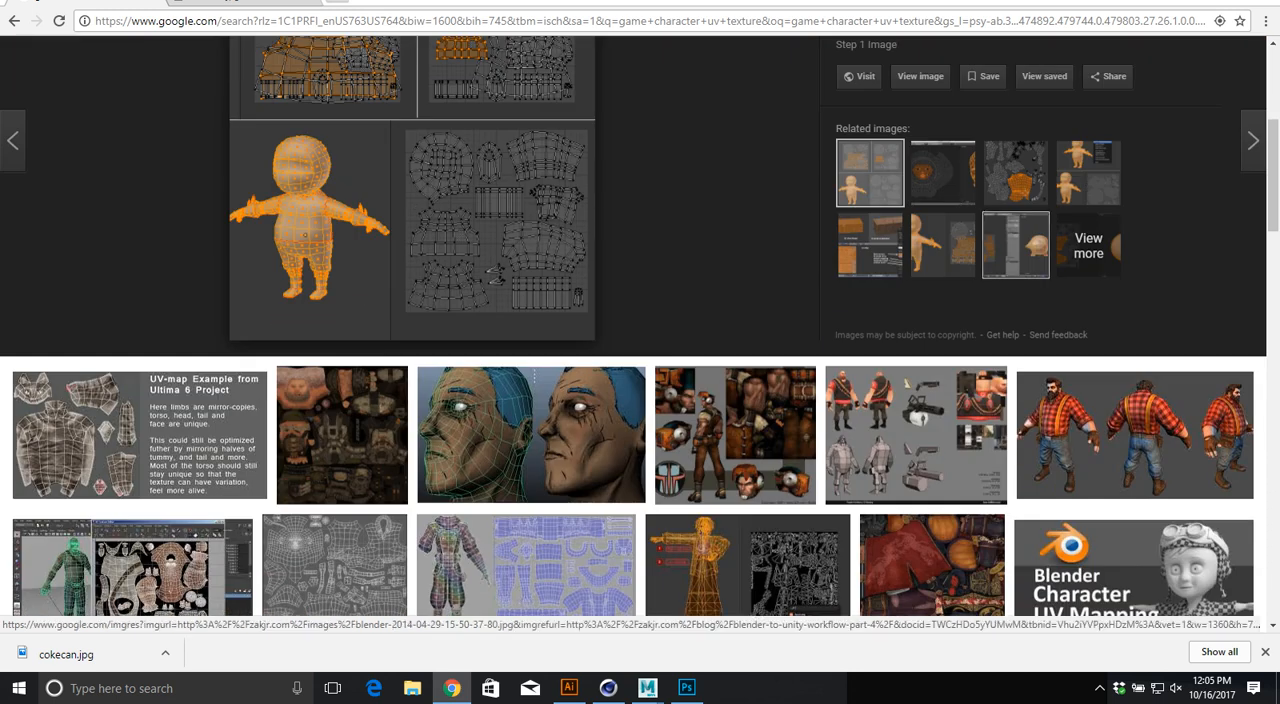
scroll(1015, 245, "down", 3)
Step: Switch to Maya, shrink the cylinder side's UV shell and place it in the lower-left corner of the UV tile
key("alt+Tab")
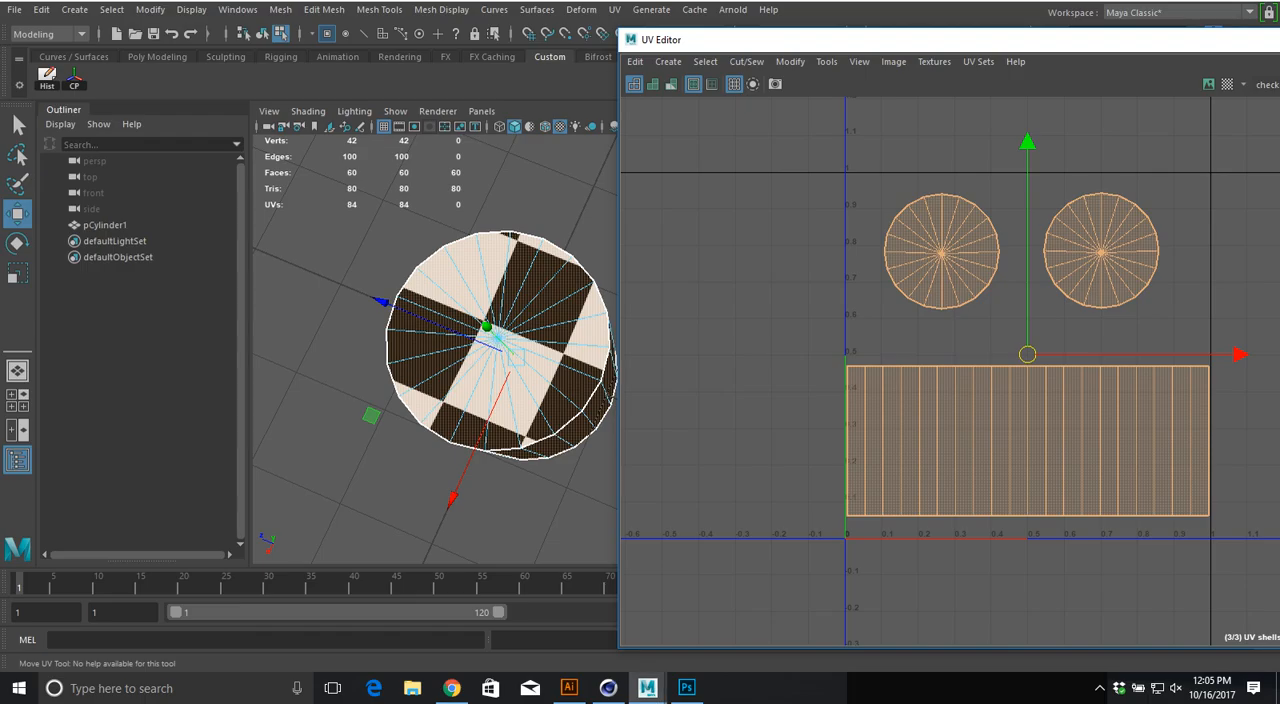
middle_click_drag(530, 390, 486, 390, "alt")
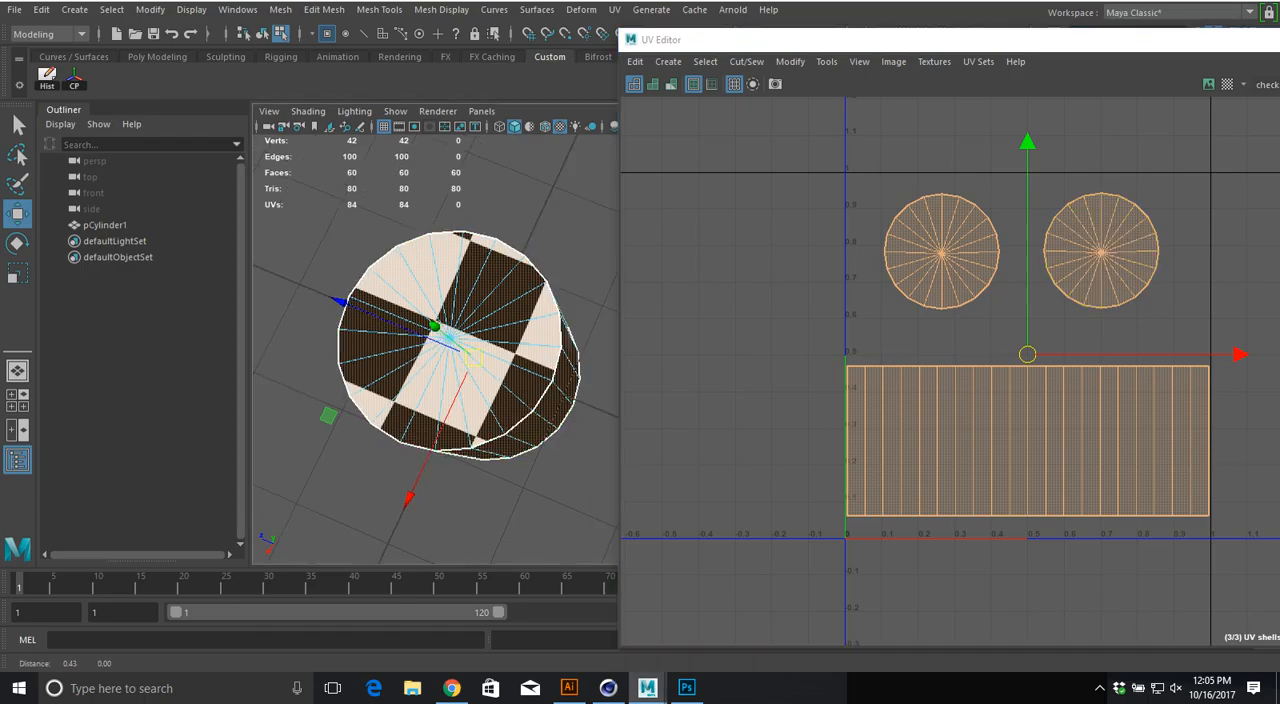
left_click_drag(486, 390, 476, 290, "alt")
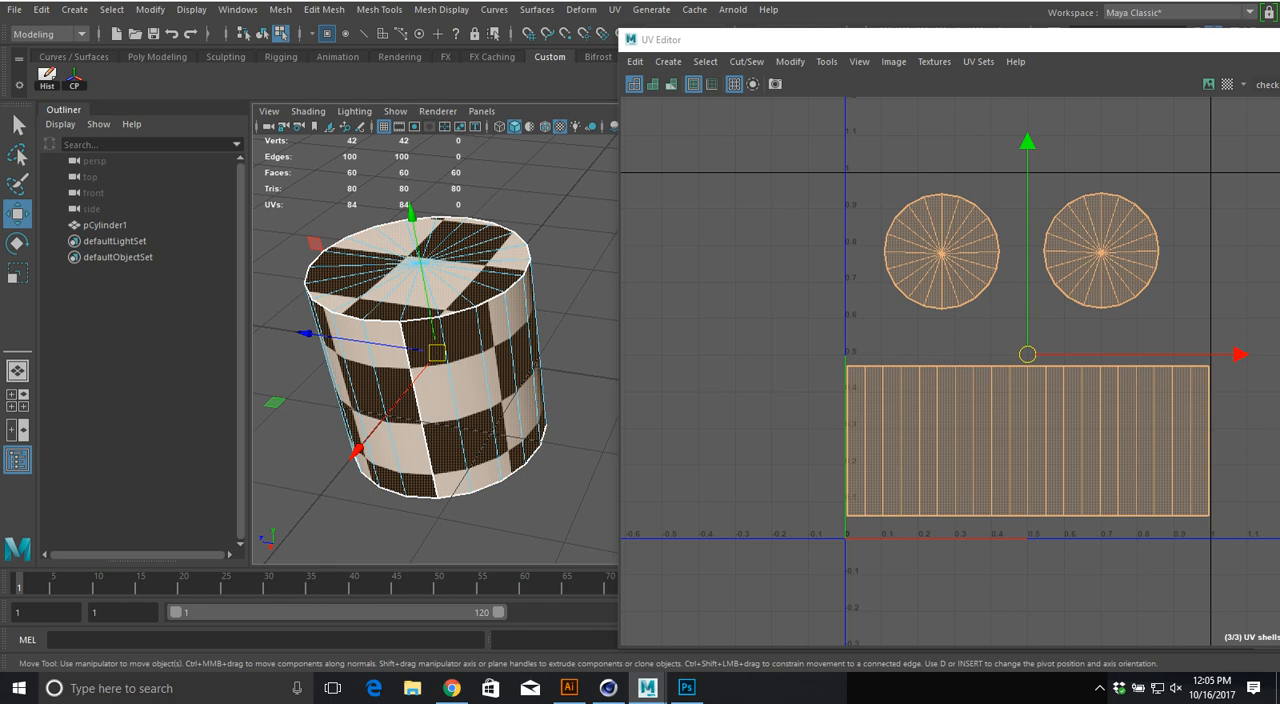
left_click(1010, 440)
key("r")
left_click_drag(1027, 440, 896, 509)
key("w")
left_click_drag(966, 234, 1142, 286)
Step: Enlarge the left cap's UV shell until it fills most of the UV tile and centre it there
key("r")
left_click(941, 252)
left_click_drag(941, 251, 1047, 361)
key("w")
key("r")
key("w")
left_click_drag(957, 361, 1026, 368)
Step: Shrink the other cap's UV shell and place it in the upper-right corner of the UV tile
left_click(1101, 252)
key("r")
left_click_drag(1101, 251, 1161, 212)
key("w")
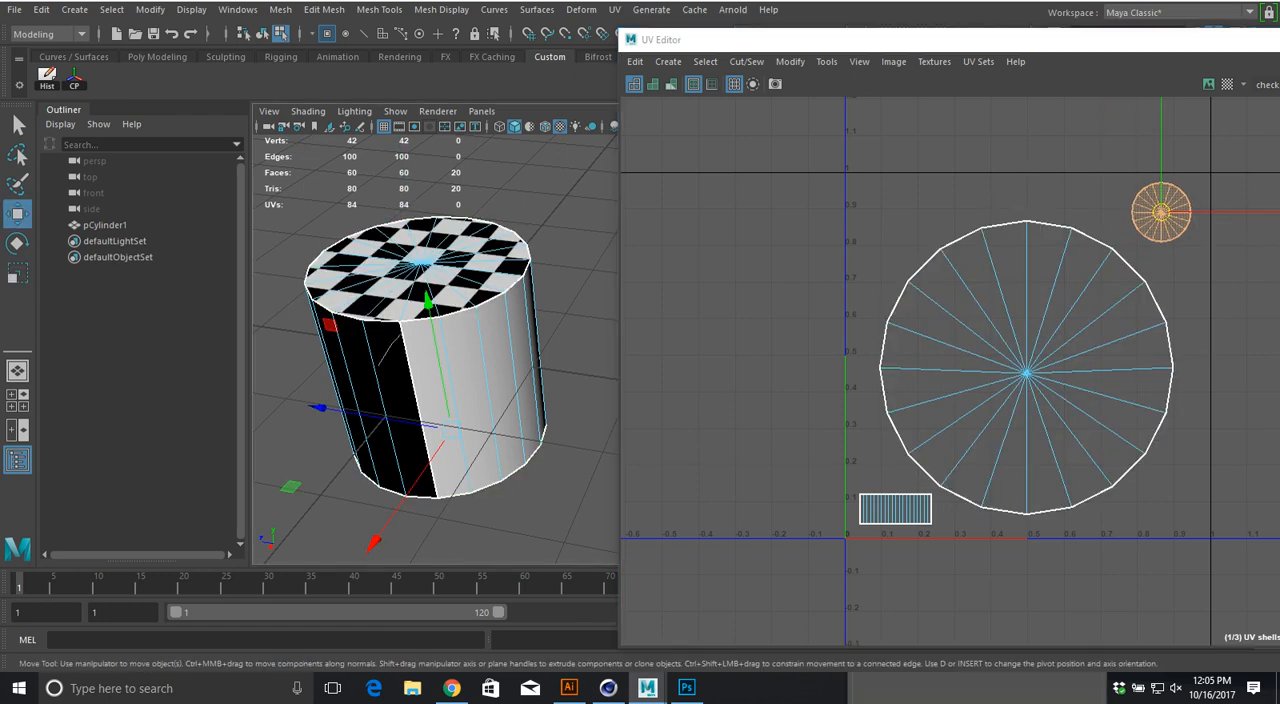
Step: Set the checker texture's Repeat UV to 30 by 30 for the cylinder and close its attributes
right_click_drag(379, 365, 401, 334)
key("ctrl+a")
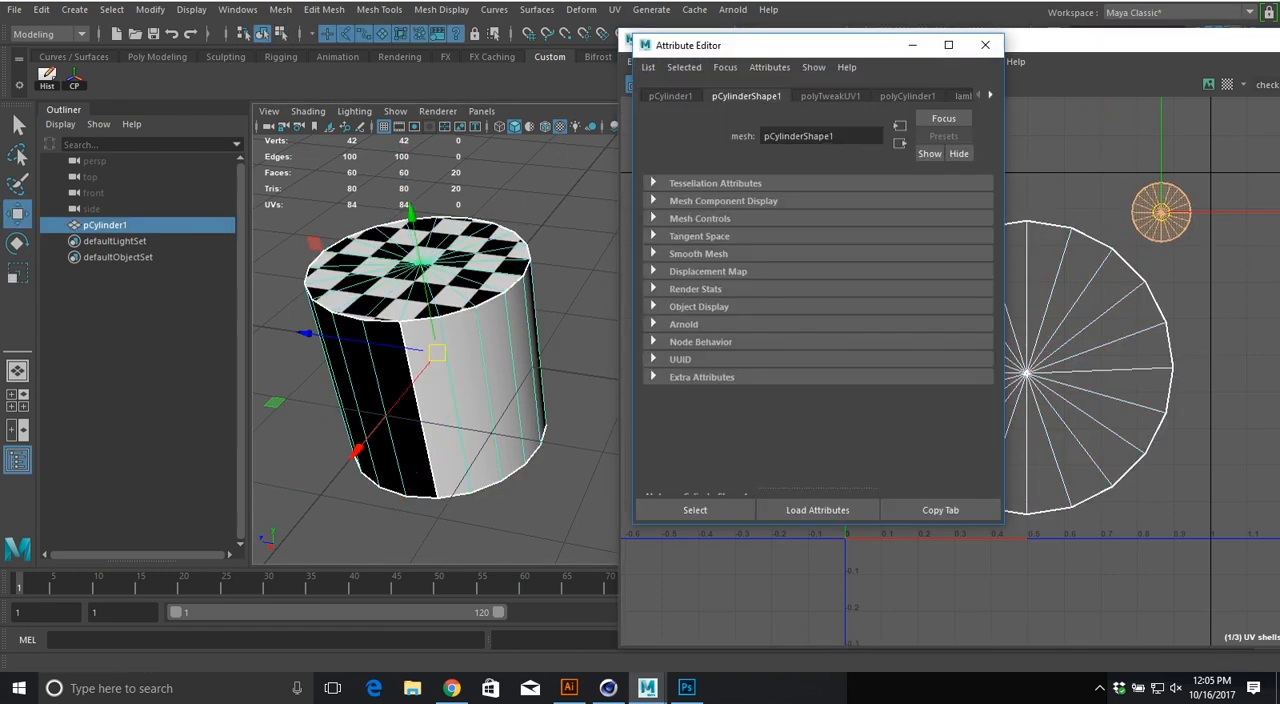
left_click(962, 96)
left_click(966, 276)
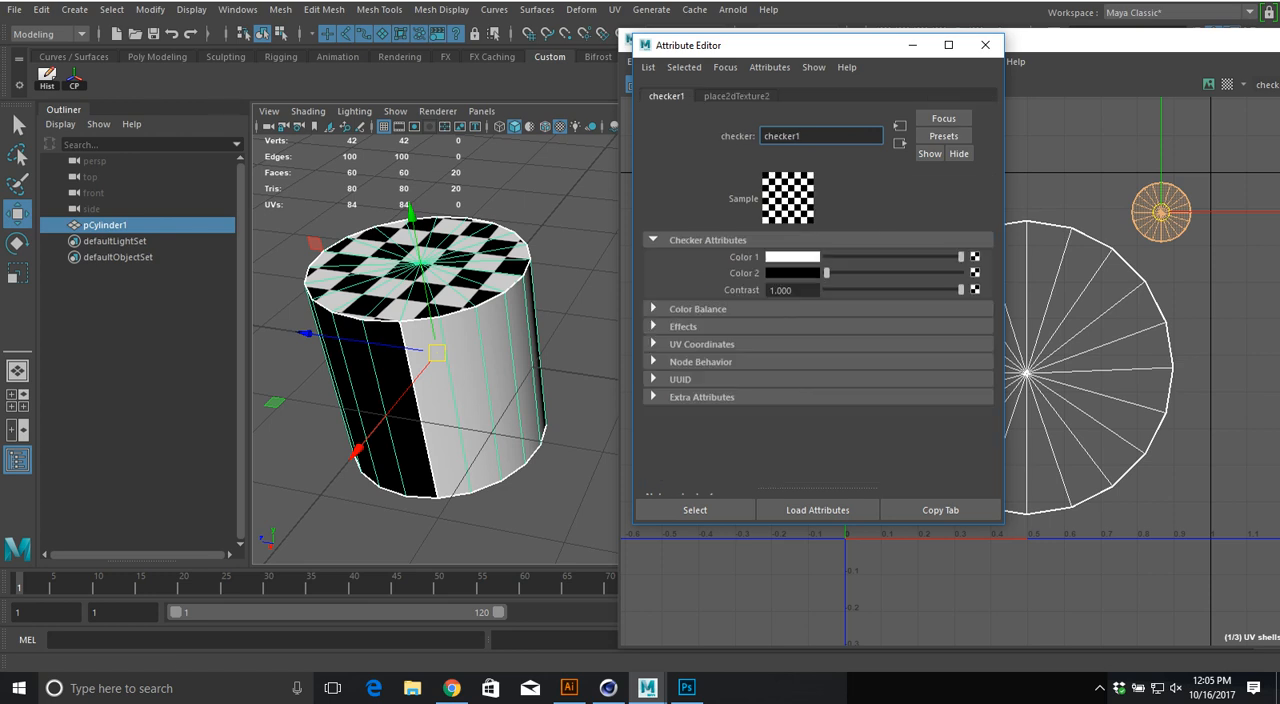
left_click(737, 96)
left_click_drag(794, 381, 764, 381)
type("30")
key("Tab")
type("30")
key("Tab")
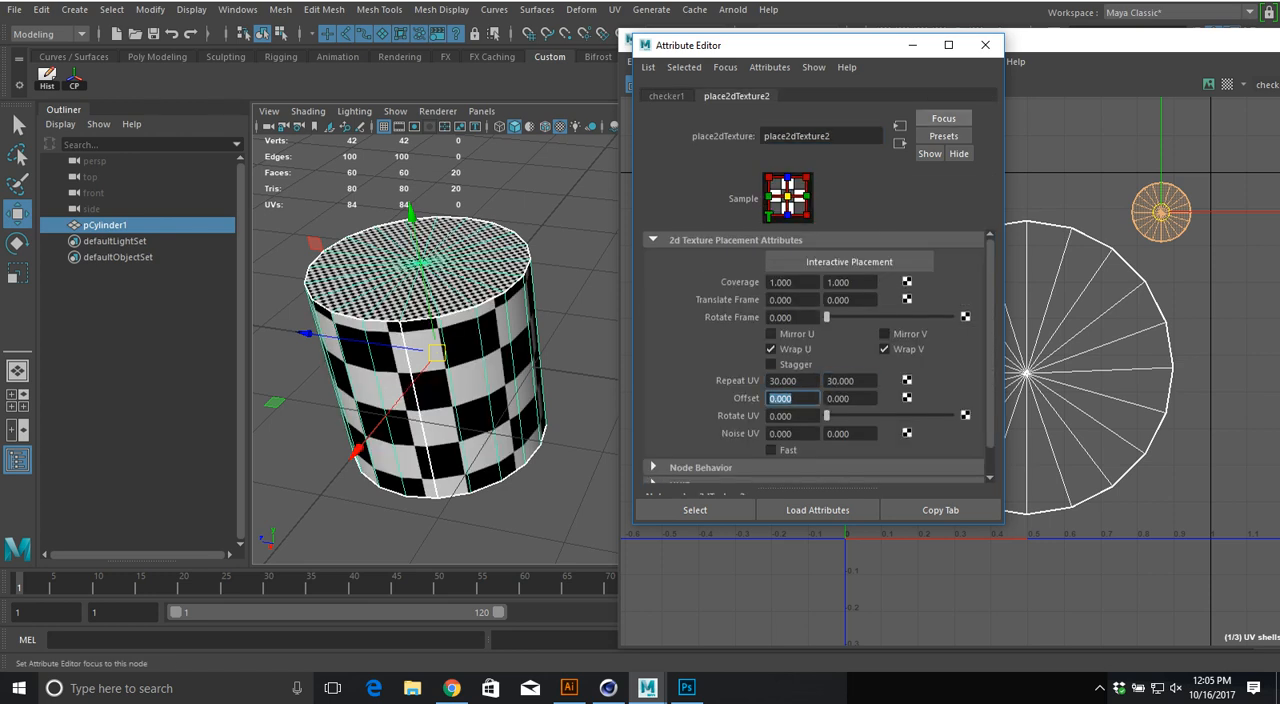
left_click(985, 45)
Step: Deselect the cylinder and compare the checker size on its cap with that on its side
left_click(575, 330)
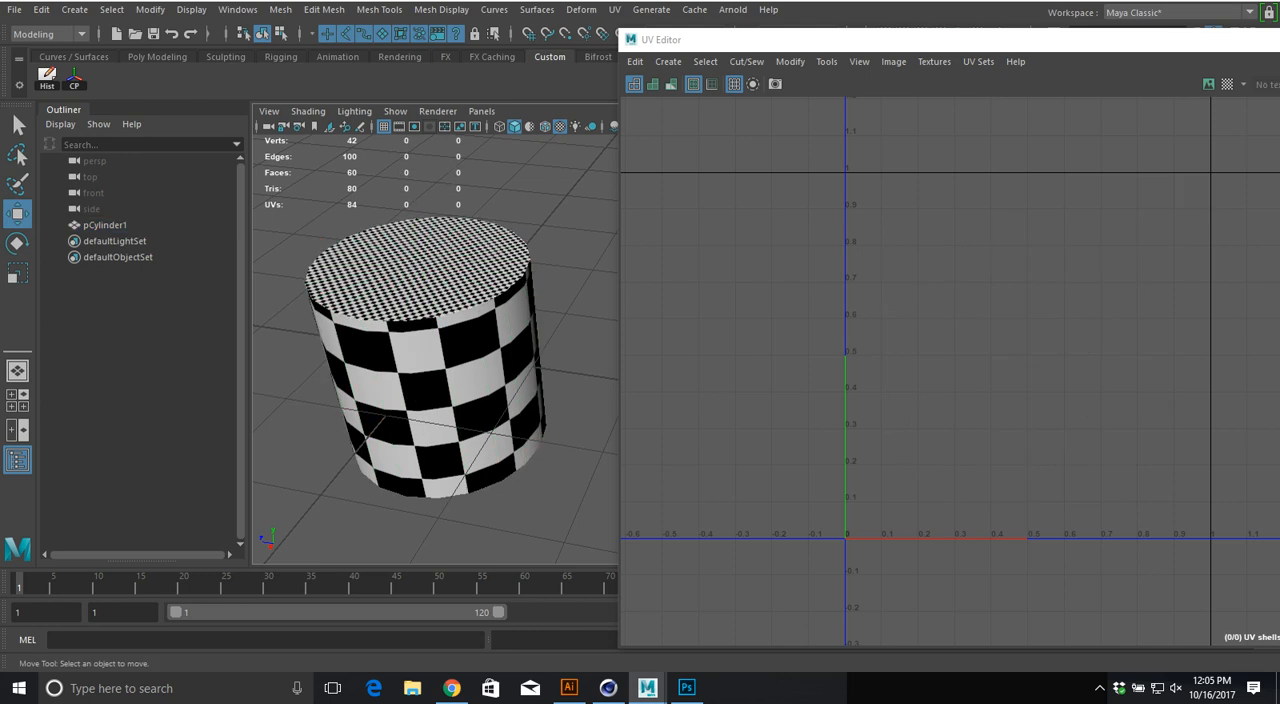
scroll(450, 350, "up", 5)
middle_click_drag(300, 370, 600, 355, "alt")
left_click_drag(440, 300, 450, 390, "alt")
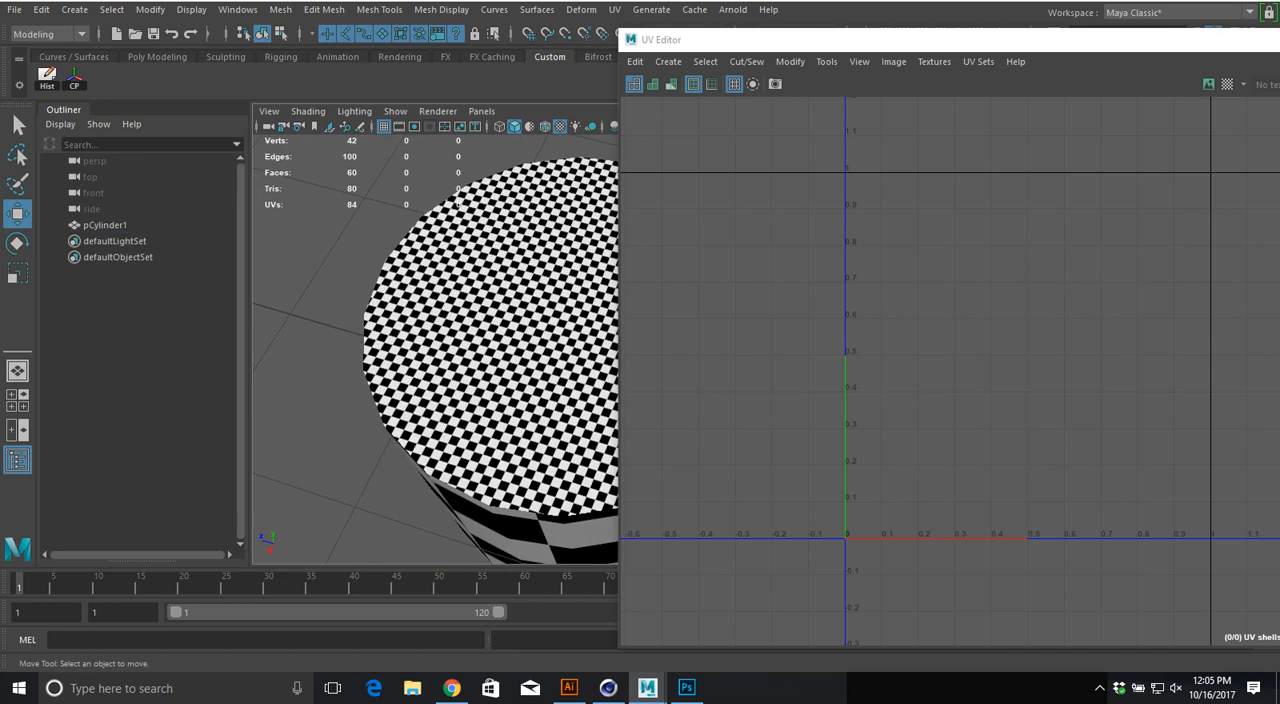
right_click_drag(420, 350, 540, 350, "alt")
left_click_drag(480, 360, 460, 325, "alt")
left_click_drag(455, 370, 486, 300, "alt")
scroll(486, 300, "down", 5)
middle_click_drag(486, 300, 362, 288, "alt")
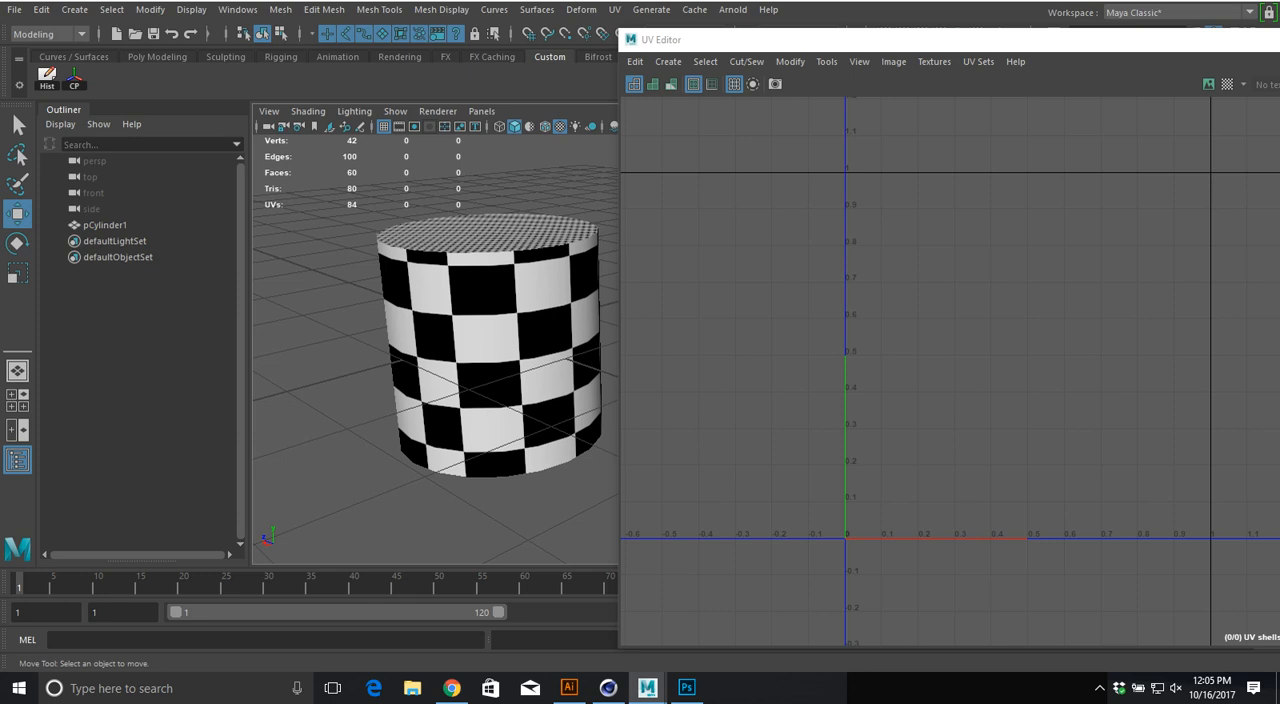
Step: Reselect the cylinder and reposition the UV Editor window so the whole UV tile is in view
left_click(450, 300)
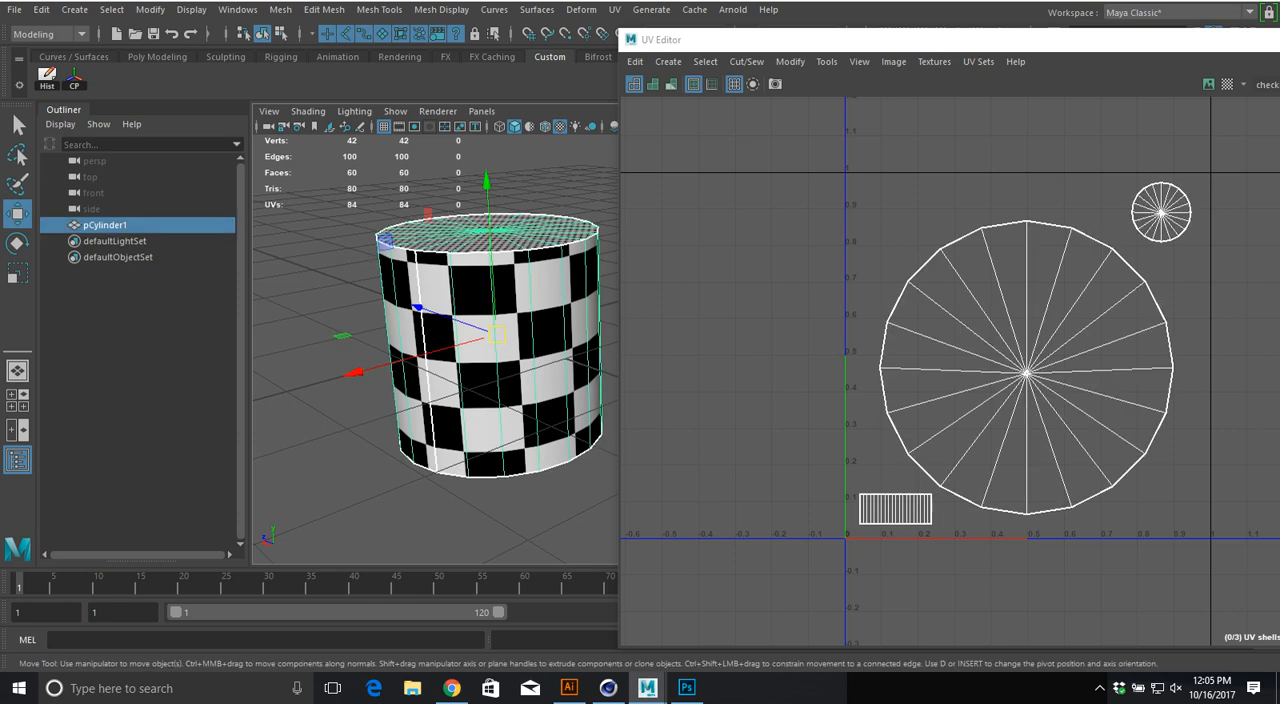
mouse_move(570, 358)
left_mouse_down("alt")
mouse_move(578, 260)
mouse_move(572, 396)
mouse_move(572, 377)
left_mouse_up("alt")
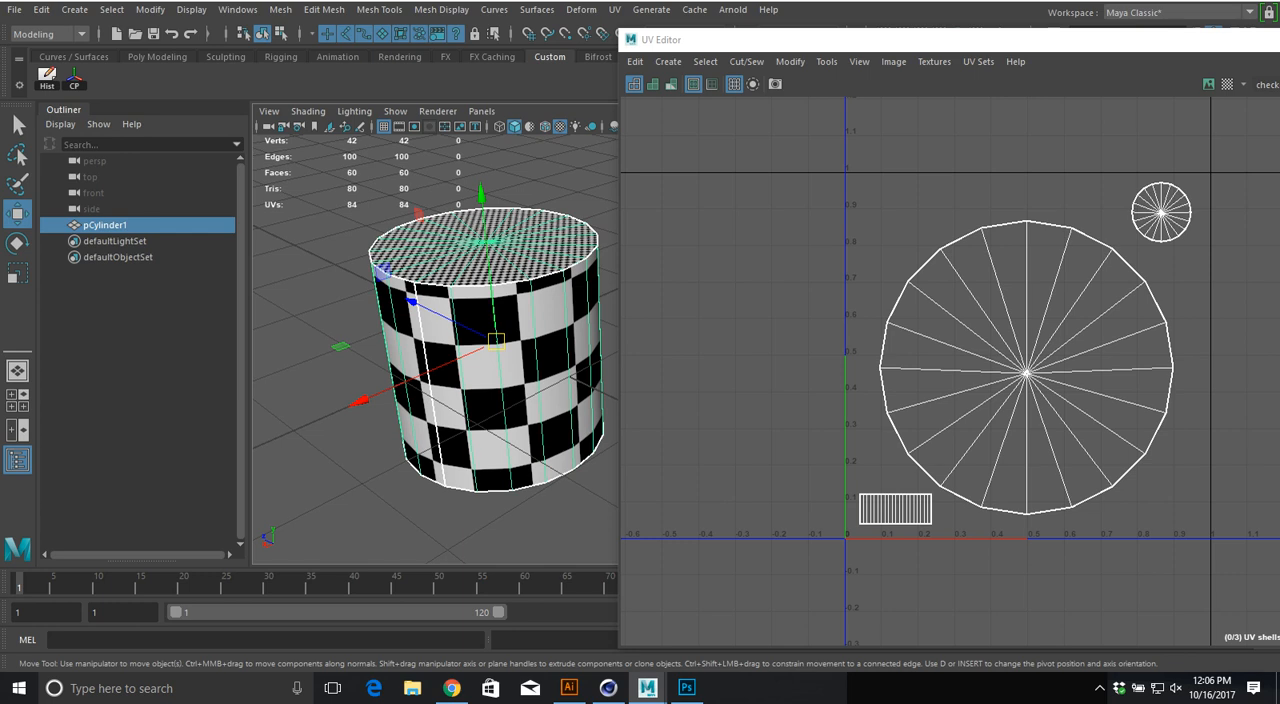
left_click_drag(872, 42, 641, 40)
mouse_move(760, 300)
middle_mouse_down("alt")
mouse_move(703, 282)
mouse_move(732, 315)
mouse_move(759, 309)
middle_mouse_up("alt")
scroll(732, 315, "up", 2)
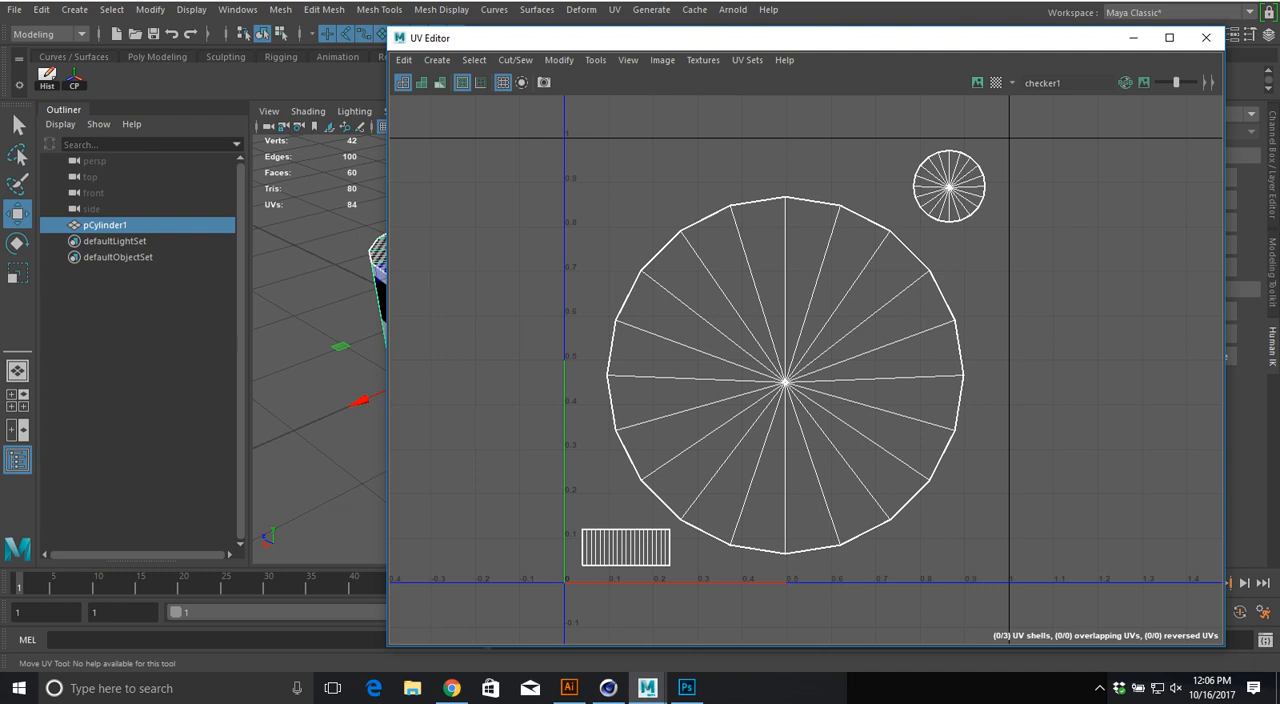
Step: Switch to Photoshop and create a new 4096 x 4096 pixel document at 72 pixels per inch
left_click(686, 688)
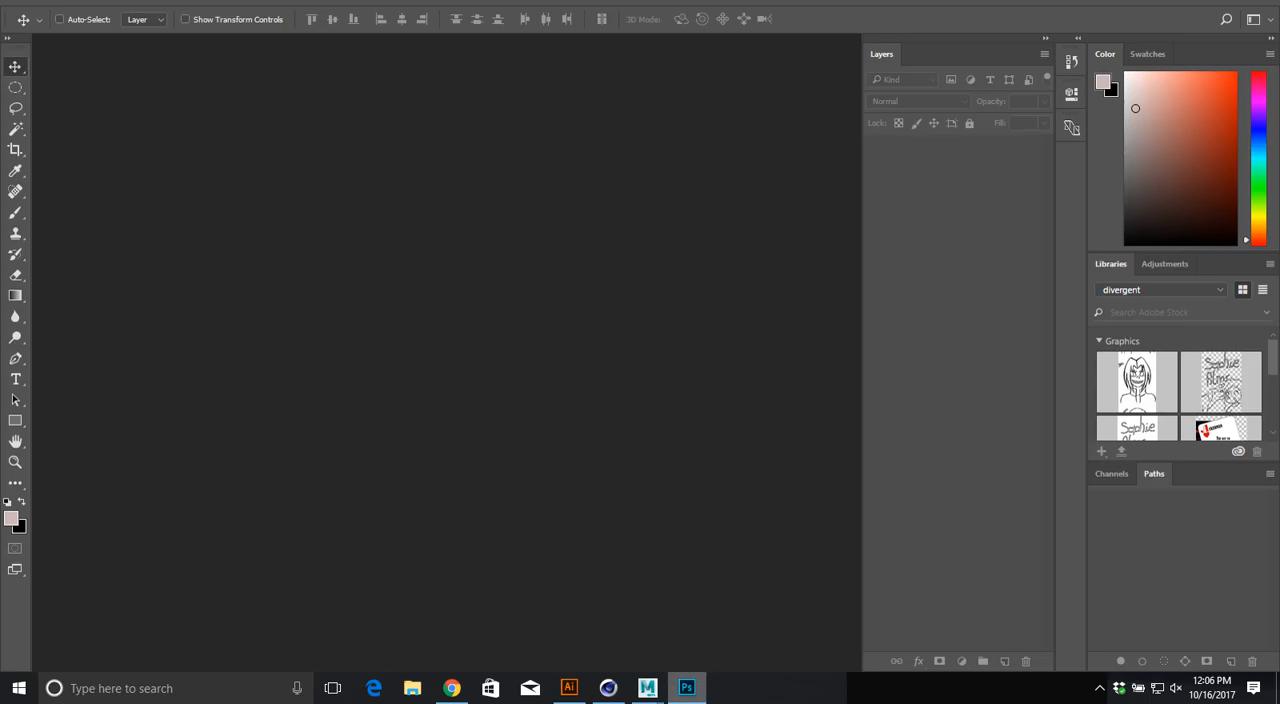
key("ctrl+n")
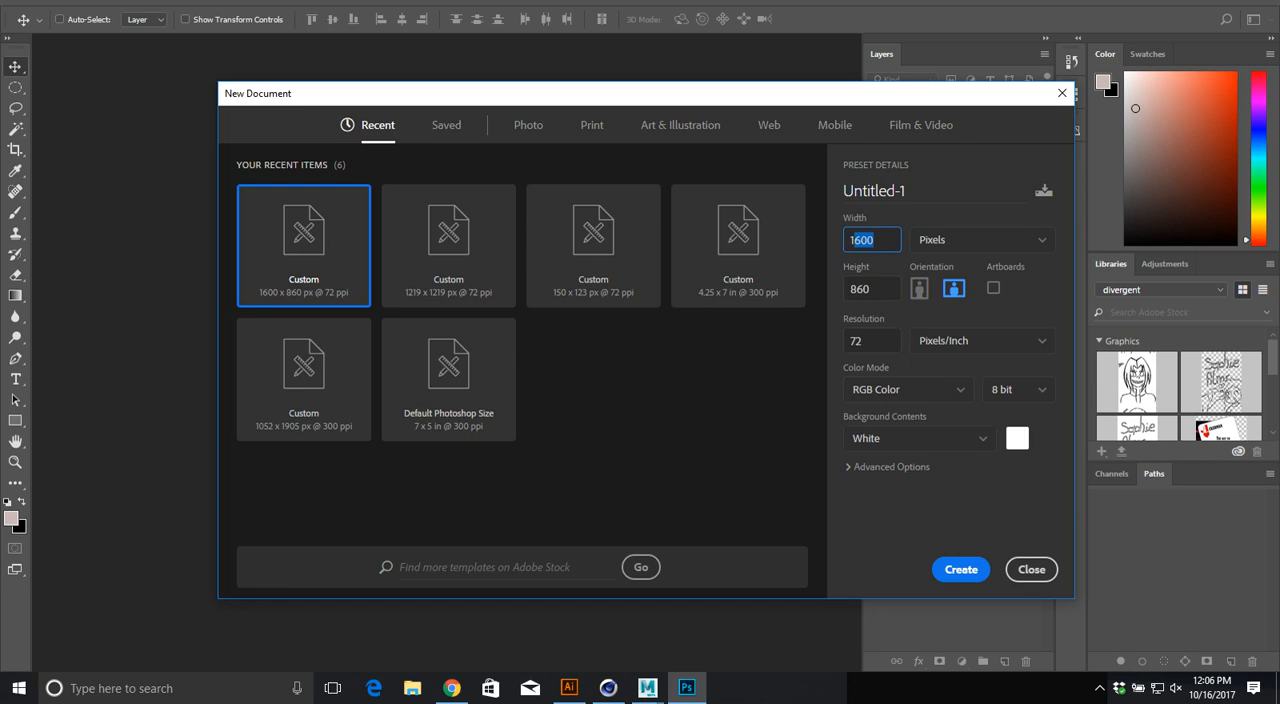
type("4096")
key("Tab")
type("4096")
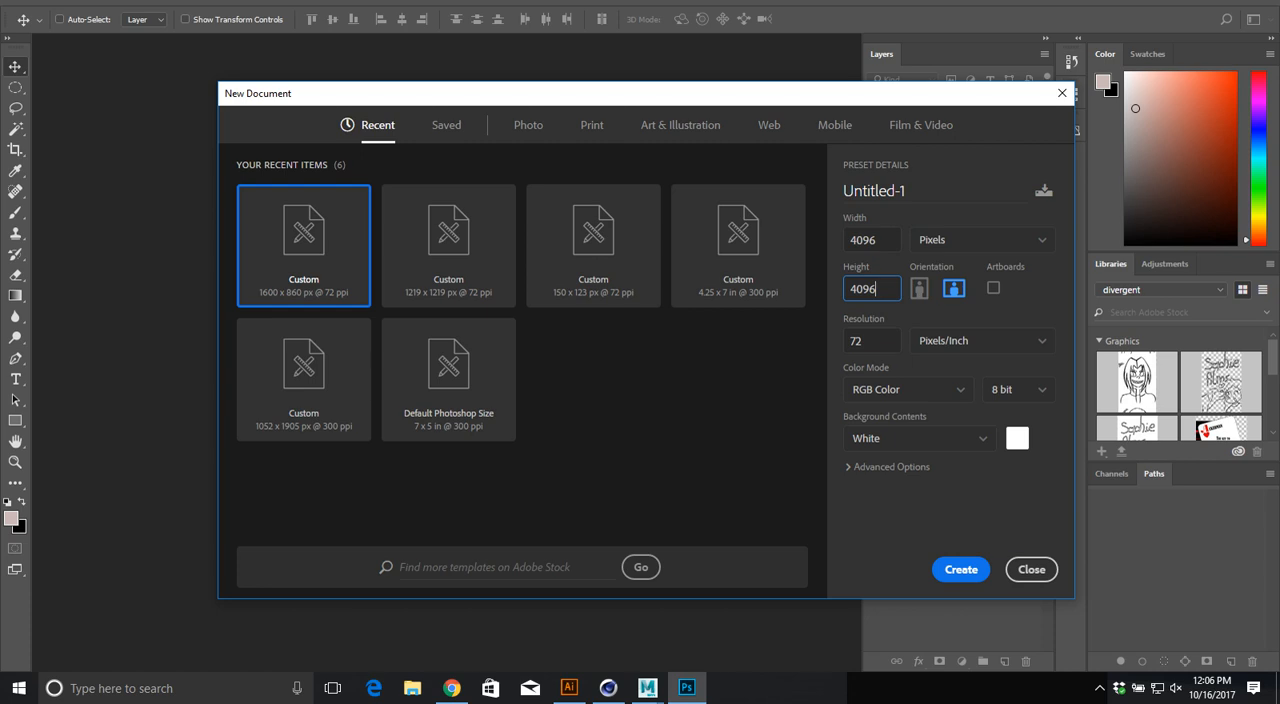
key("shift+Tab")
key("Tab")
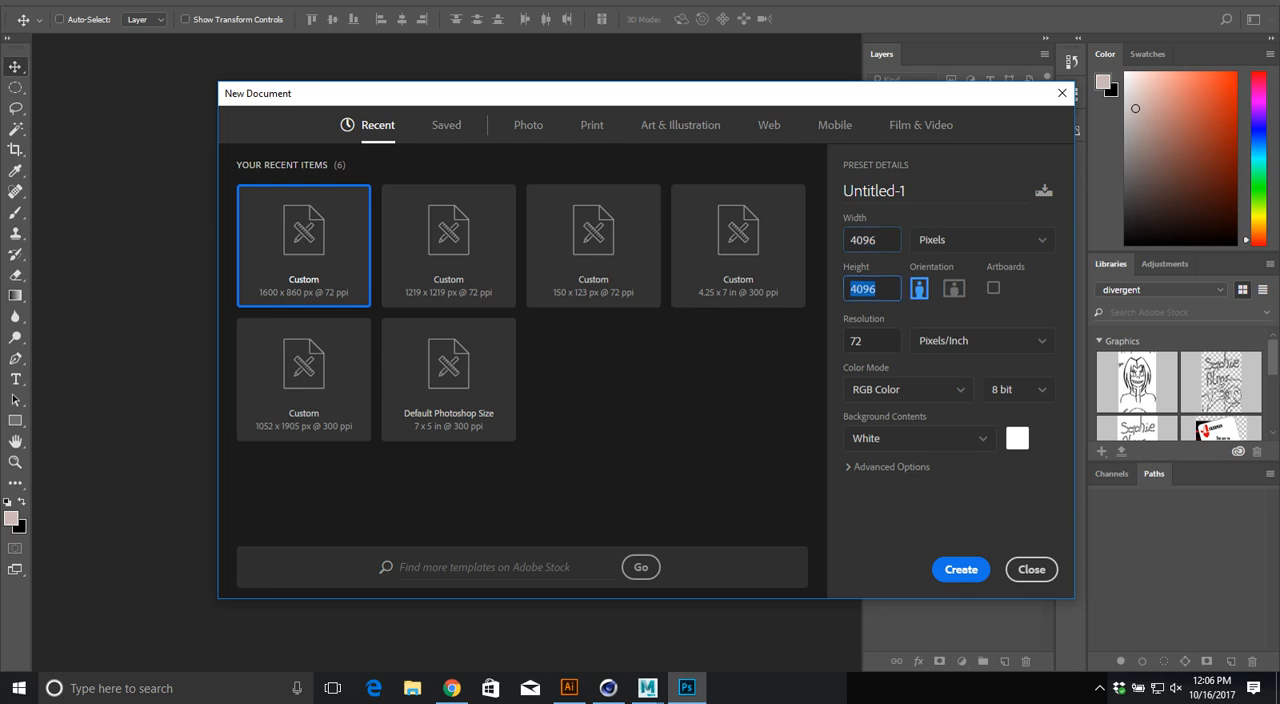
left_click_drag(640, 93, 510, 70)
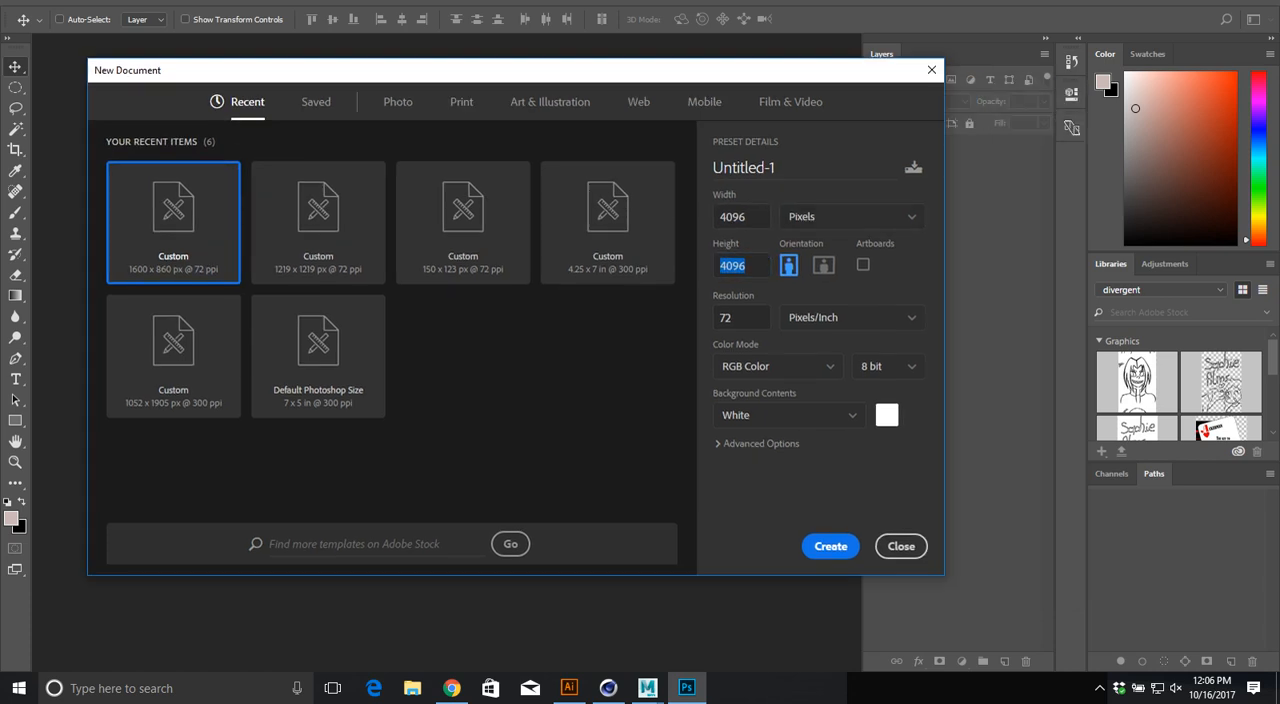
key("shift+Tab")
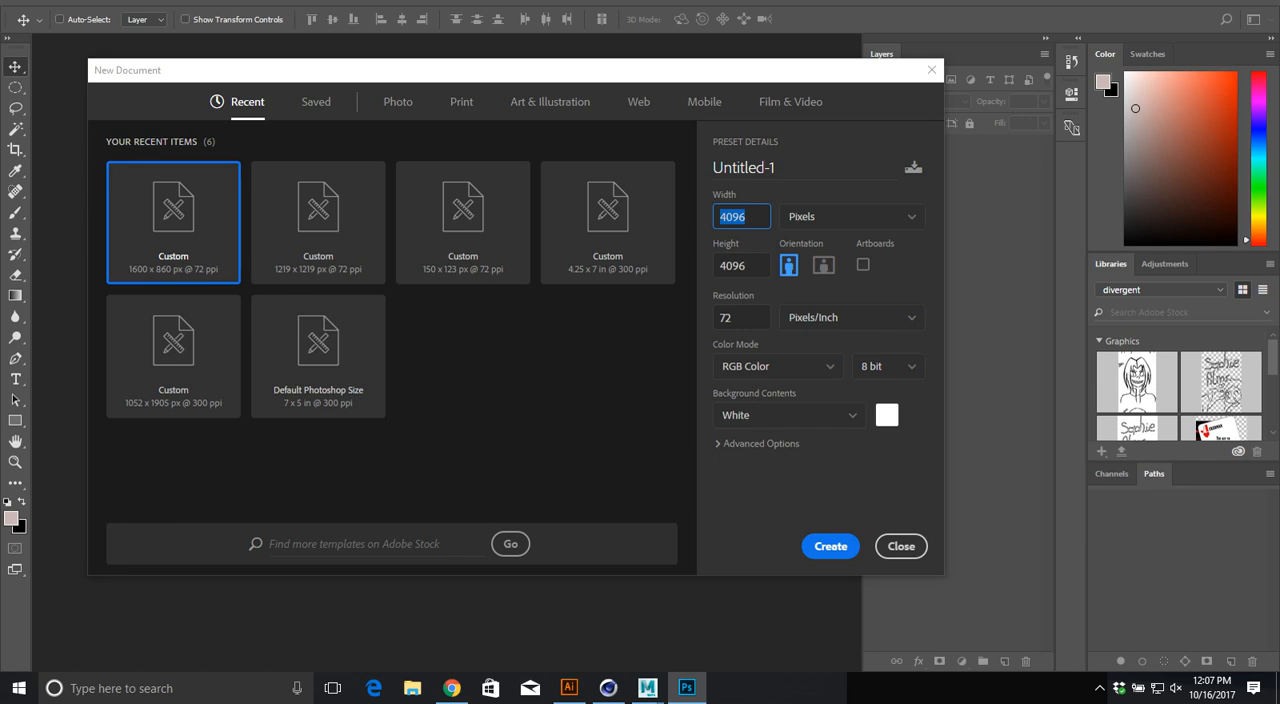
left_click(830, 546)
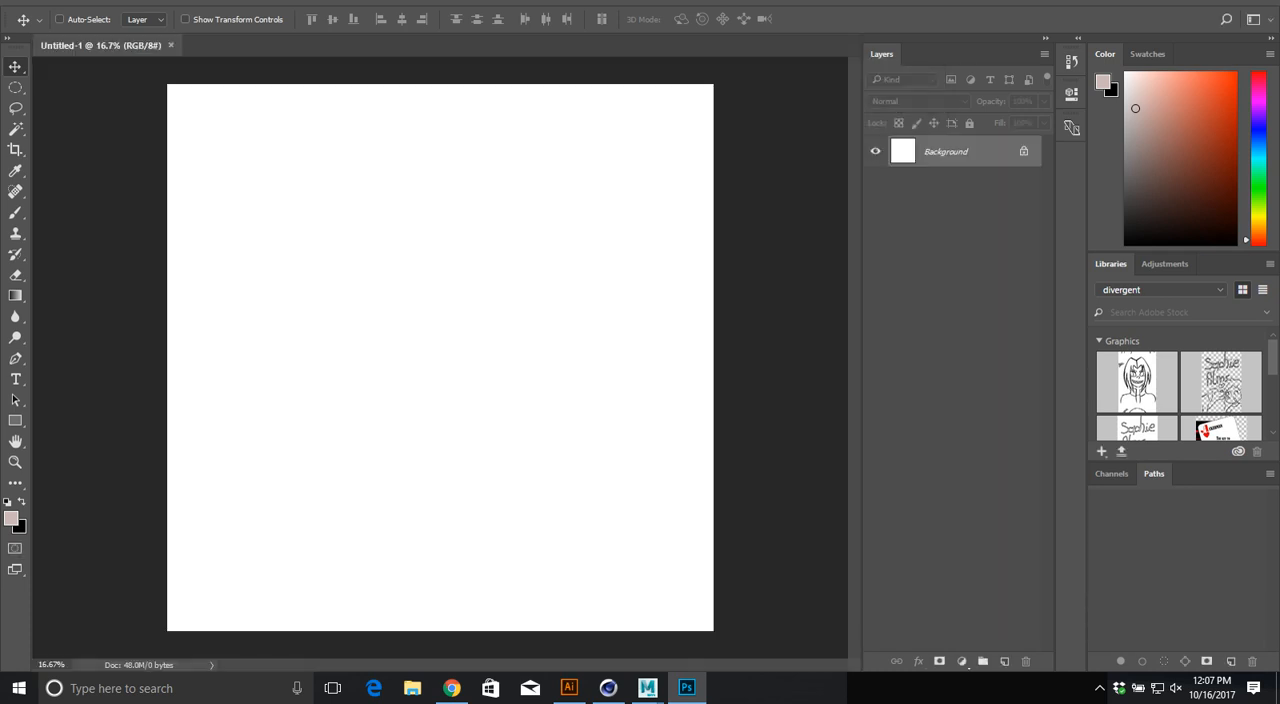
Step: Add a "Hello" text layer to the canvas with a font size of 499 pt
key("b")
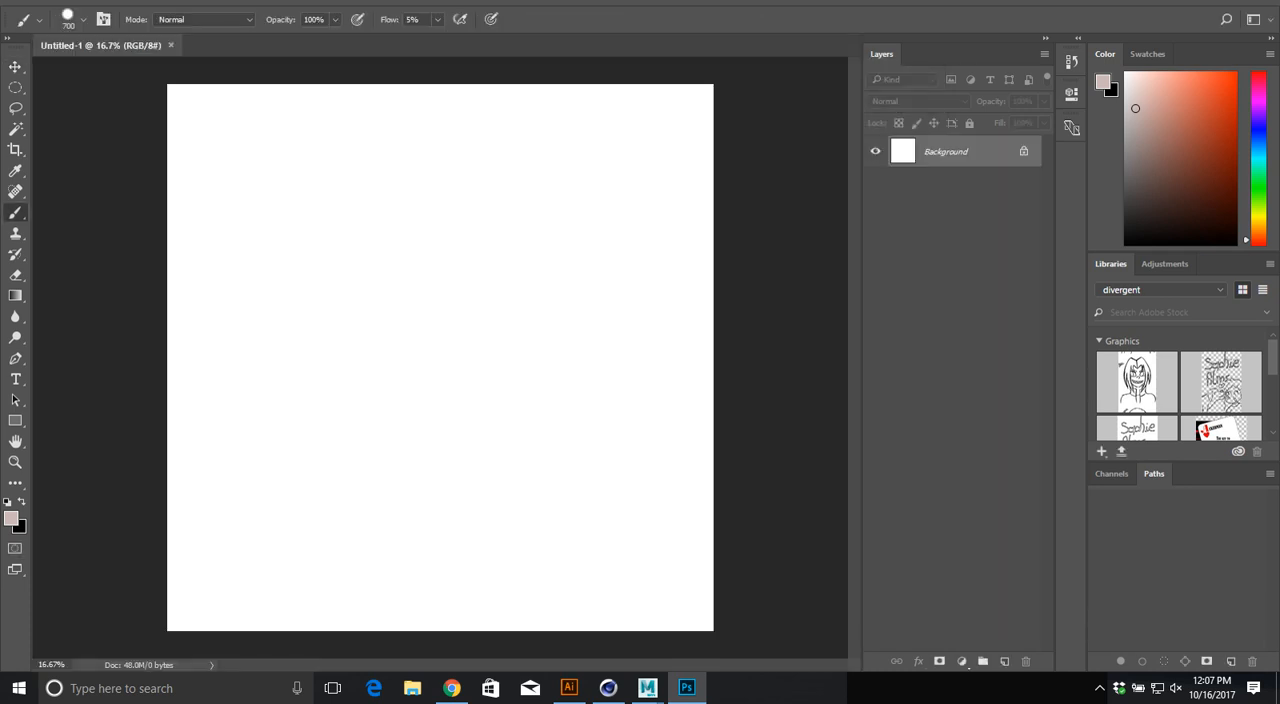
key("t")
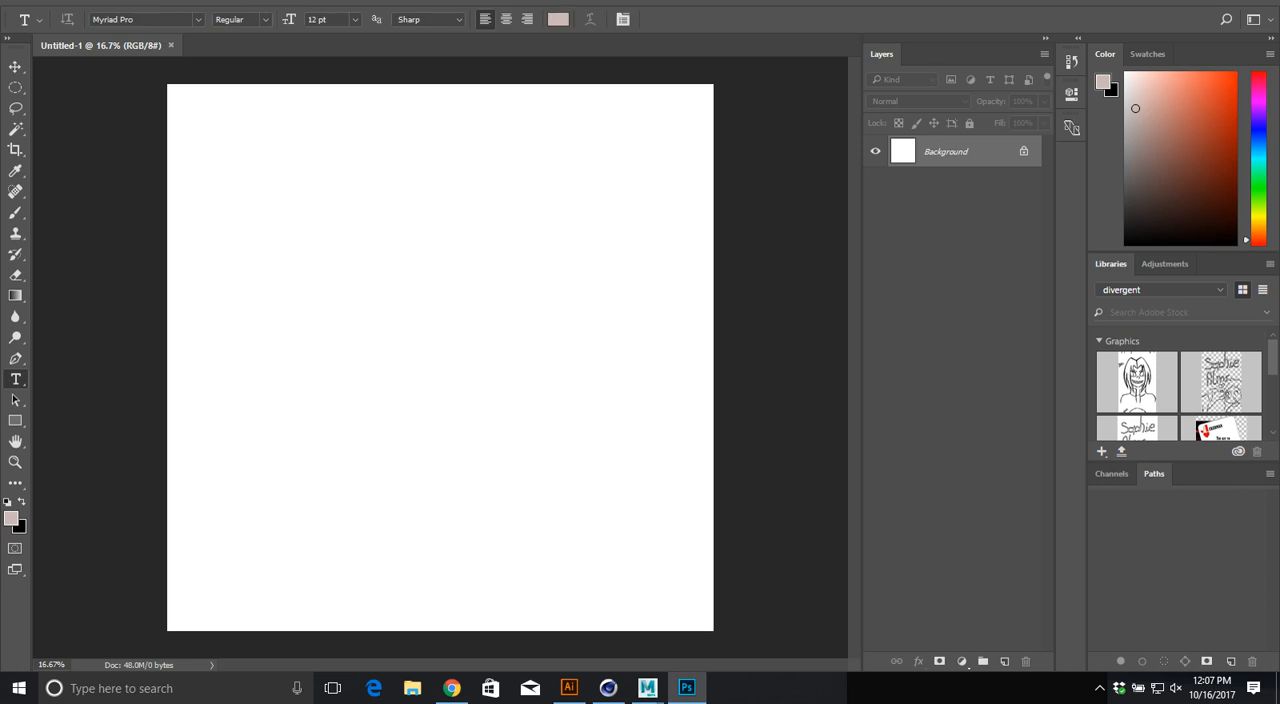
left_click(313, 312)
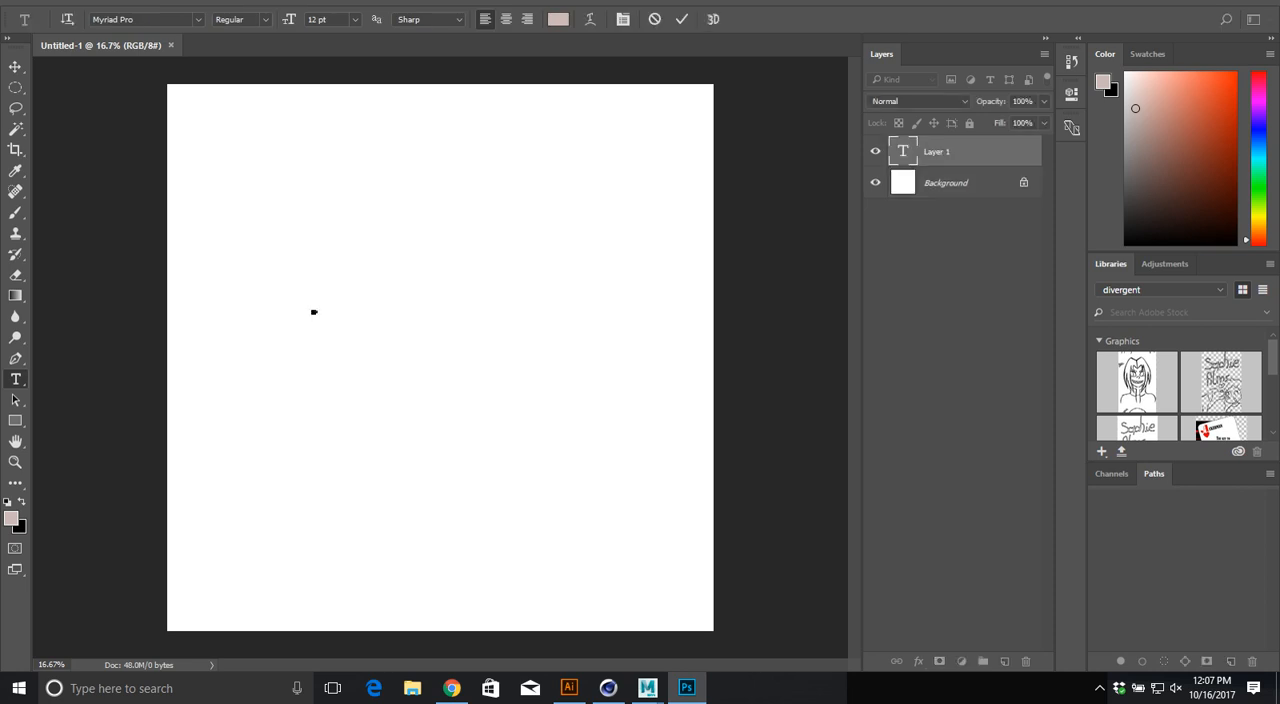
left_click_drag(289, 19, 679, 19)
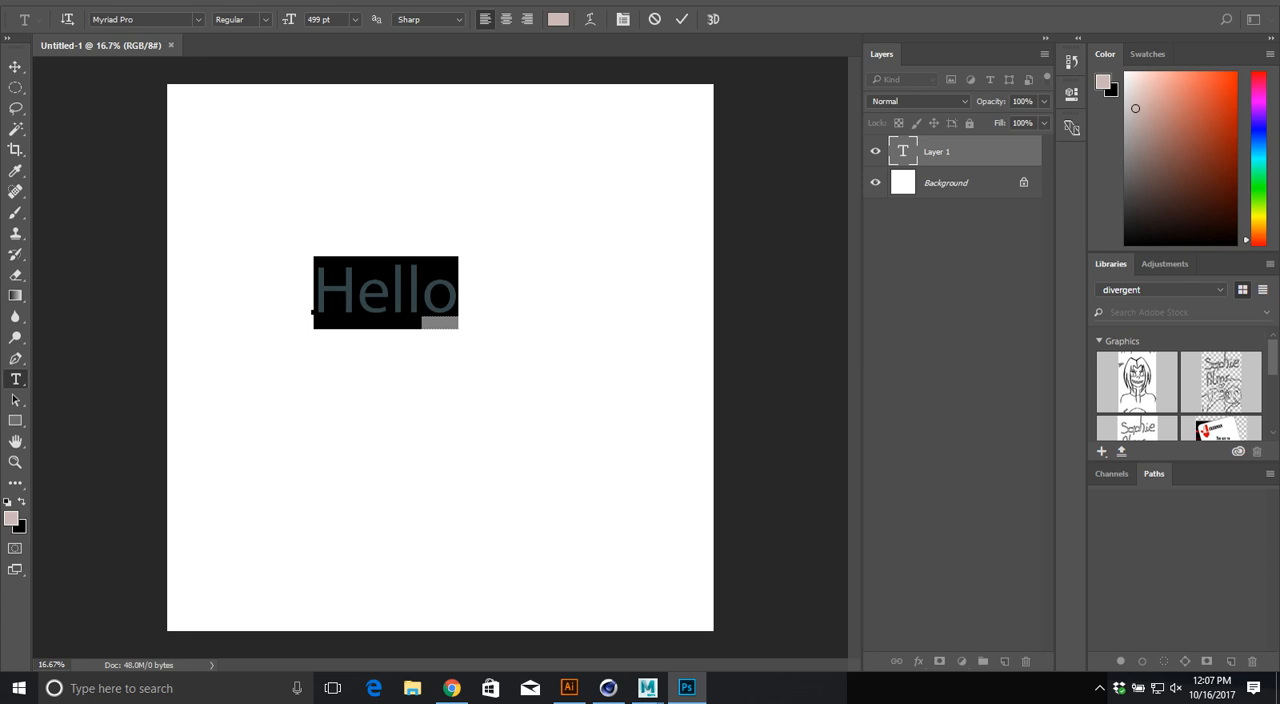
left_click(15, 67)
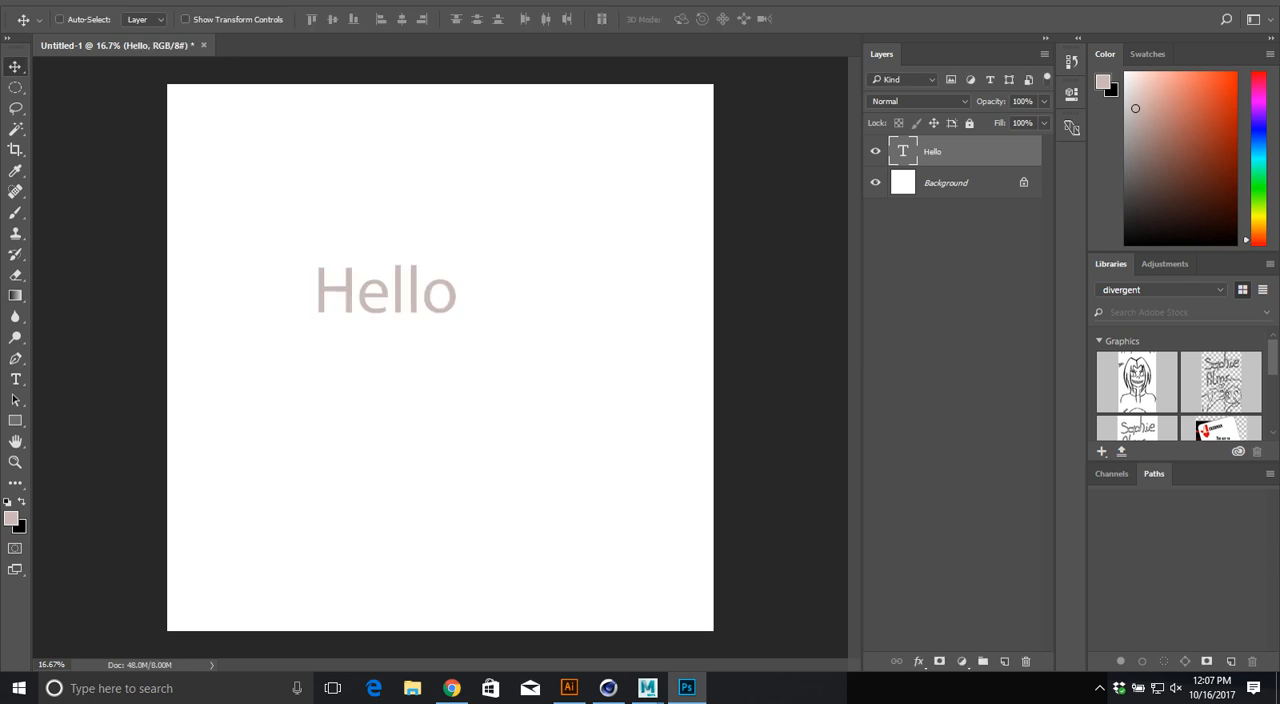
Step: Set the Hello text's colour to black, 000000
key("y")
key("t")
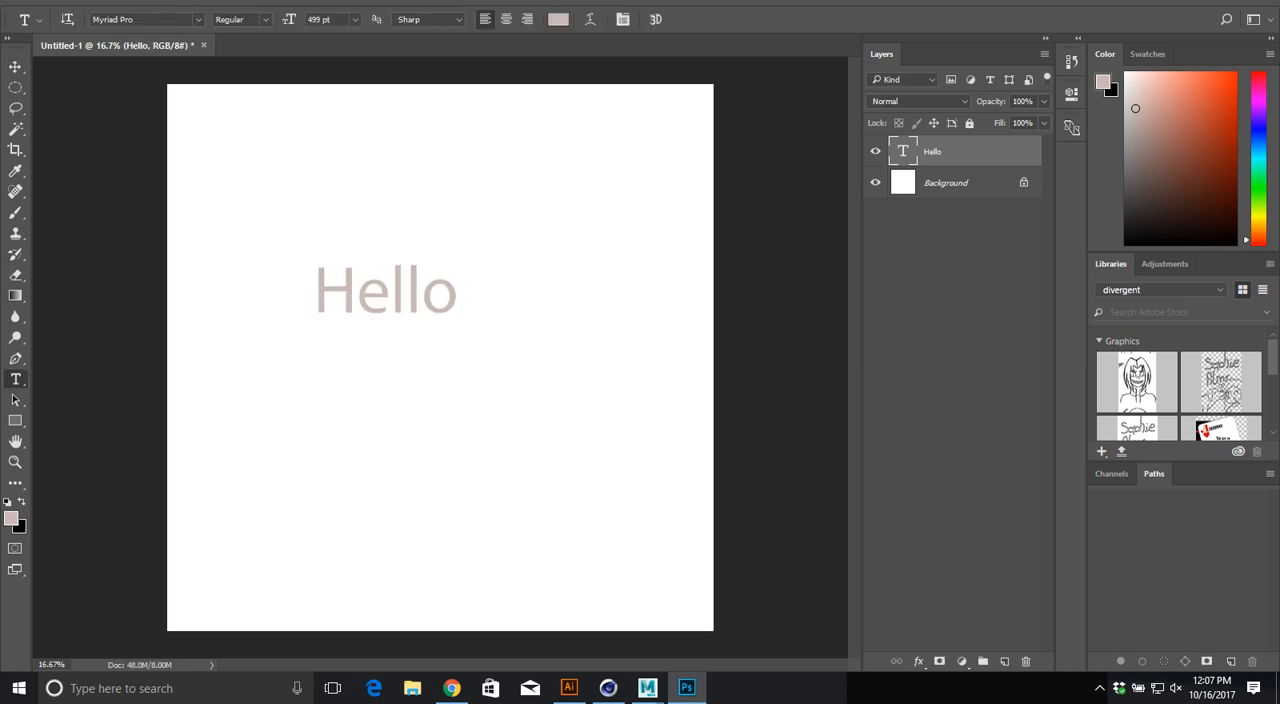
left_click(558, 19)
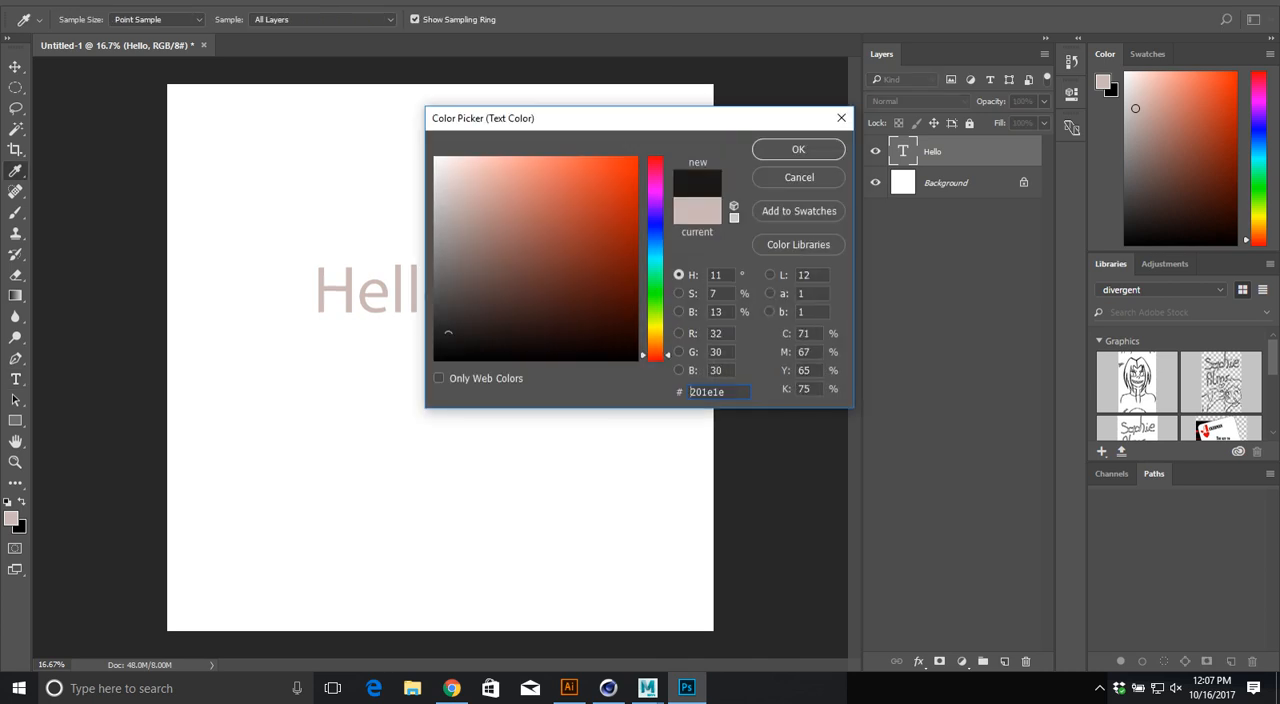
type("000000")
key("Return")
key("v")
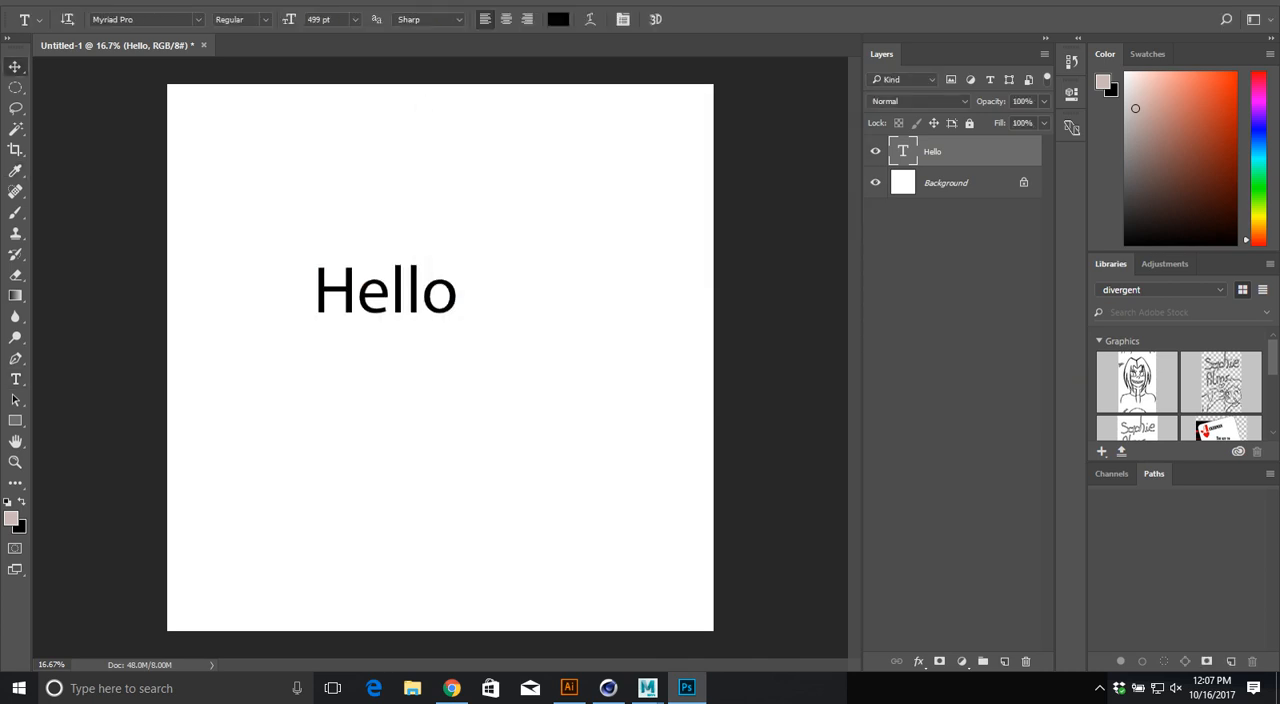
Step: Enlarge and widen the Hello text with Free Transform, and check its edge sharpness up close
key("ctrl+t")
left_click_drag(459, 293, 618, 303)
key("Return")
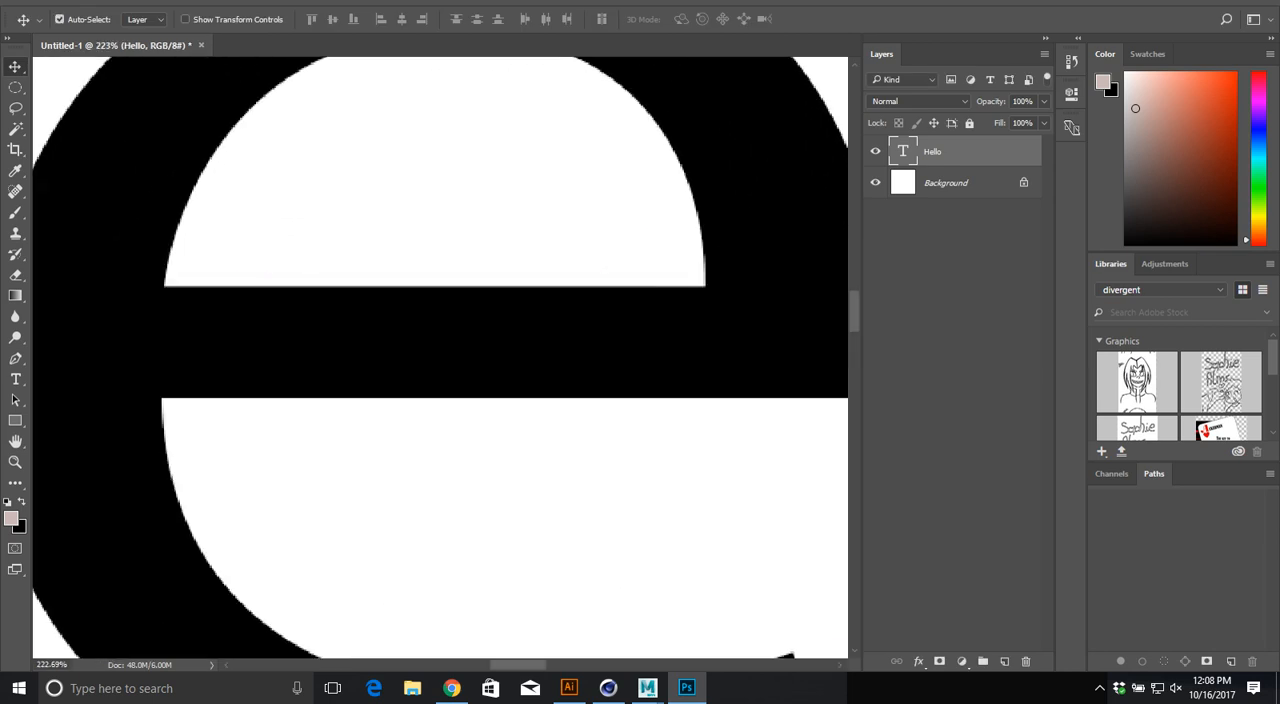
key("ctrl+0")
Step: Switch to Maya to compare the UV tile's layout with the Photoshop canvas, and return to Photoshop
key("alt+Tab")
middle_click_drag(800, 330, 776, 392, "alt")
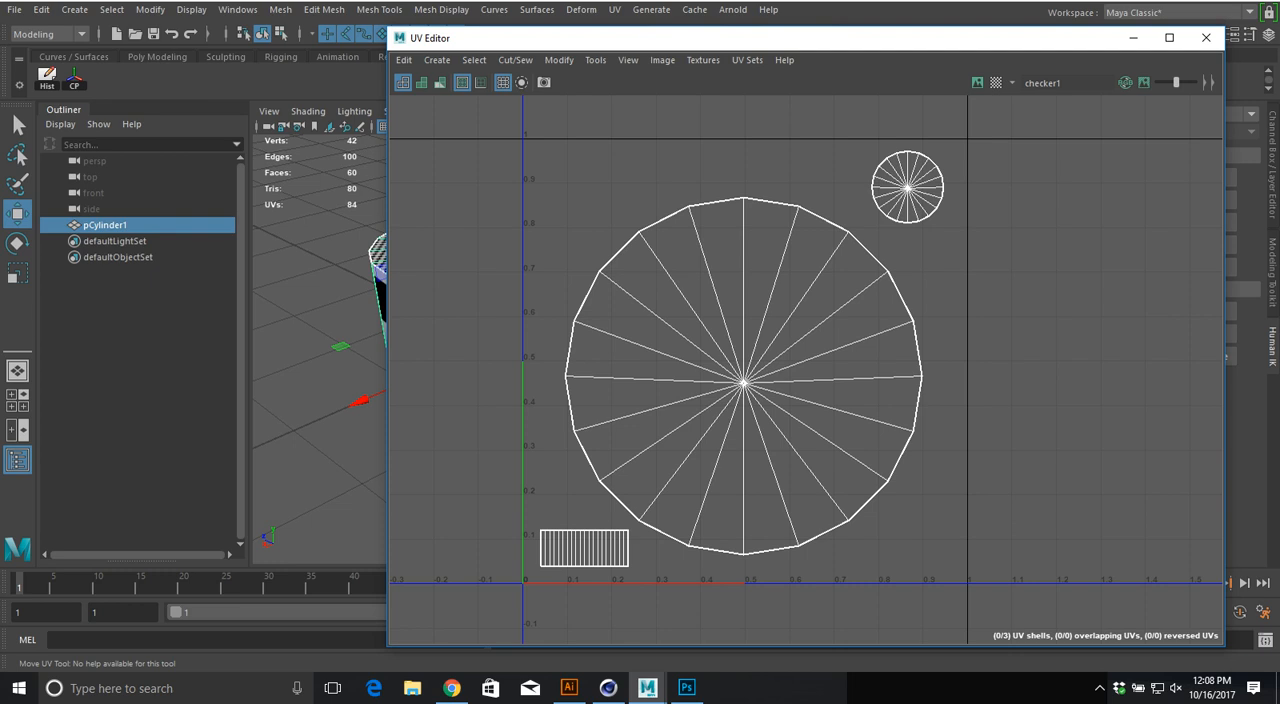
key("alt+Tab")
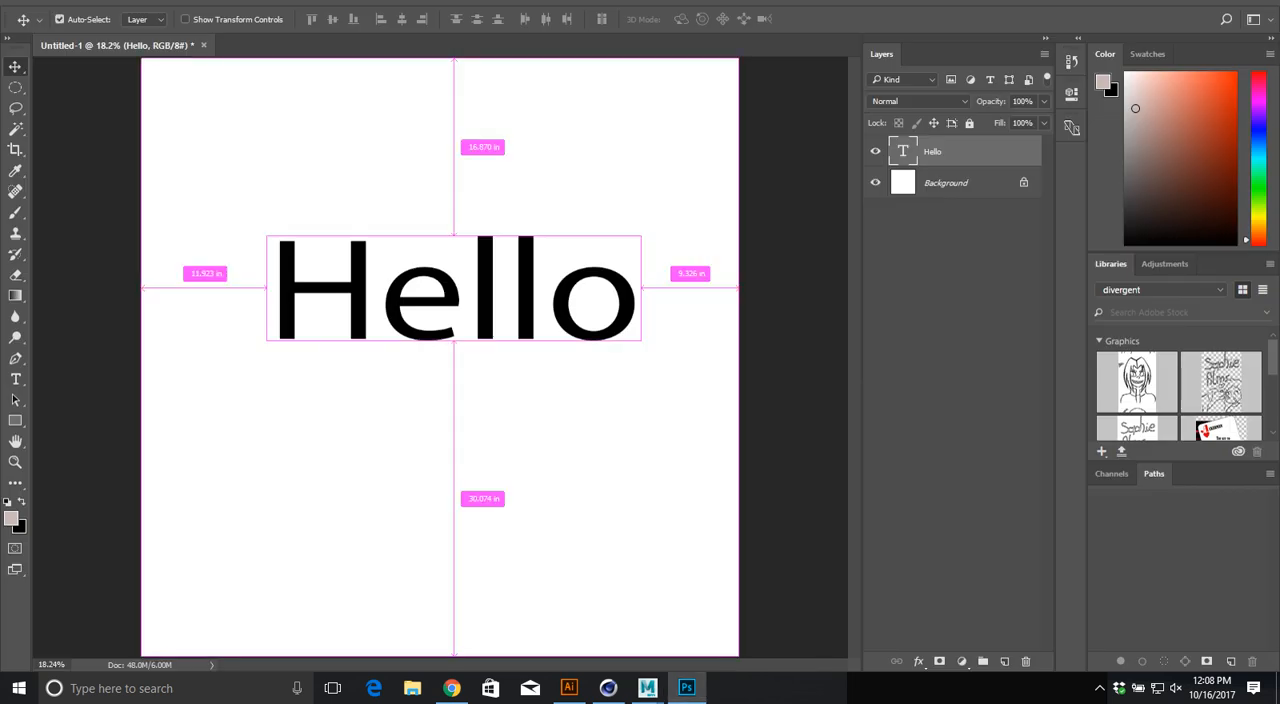
Step: Duplicate the Hello text layer, move the copy into the canvas's lower-left area, and scale it down to a small size with Free Transform
left_click_drag(950, 151, 950, 254, "ctrl")
left_click_drag(626, 291, 527, 507, "alt")
key("ctrl+t")
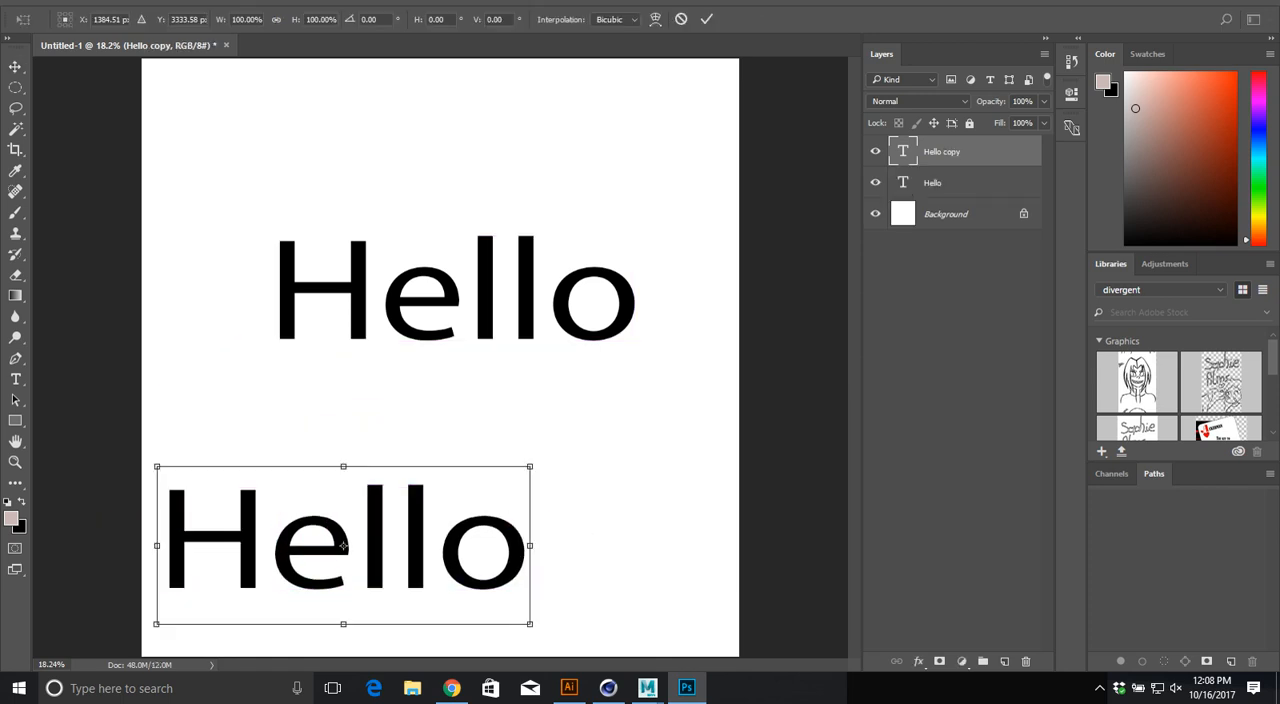
left_click_drag(529, 623, 223, 607, "alt+shift")
key("Return")
Step: Rasterize the type on the Hello copy layer and inspect the small text's edge sharpness up close
scroll(208, 604, "up", 12, "alt")
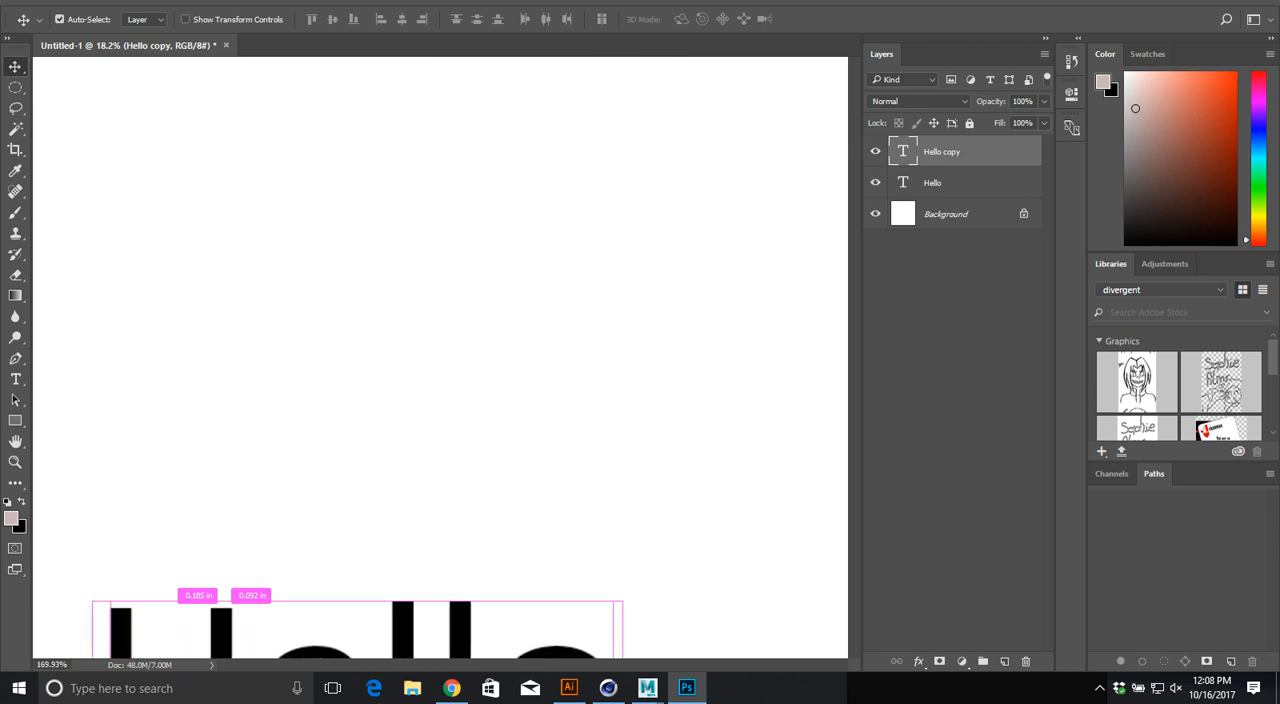
scroll(208, 604, "down", 5)
scroll(440, 360, "down", 1)
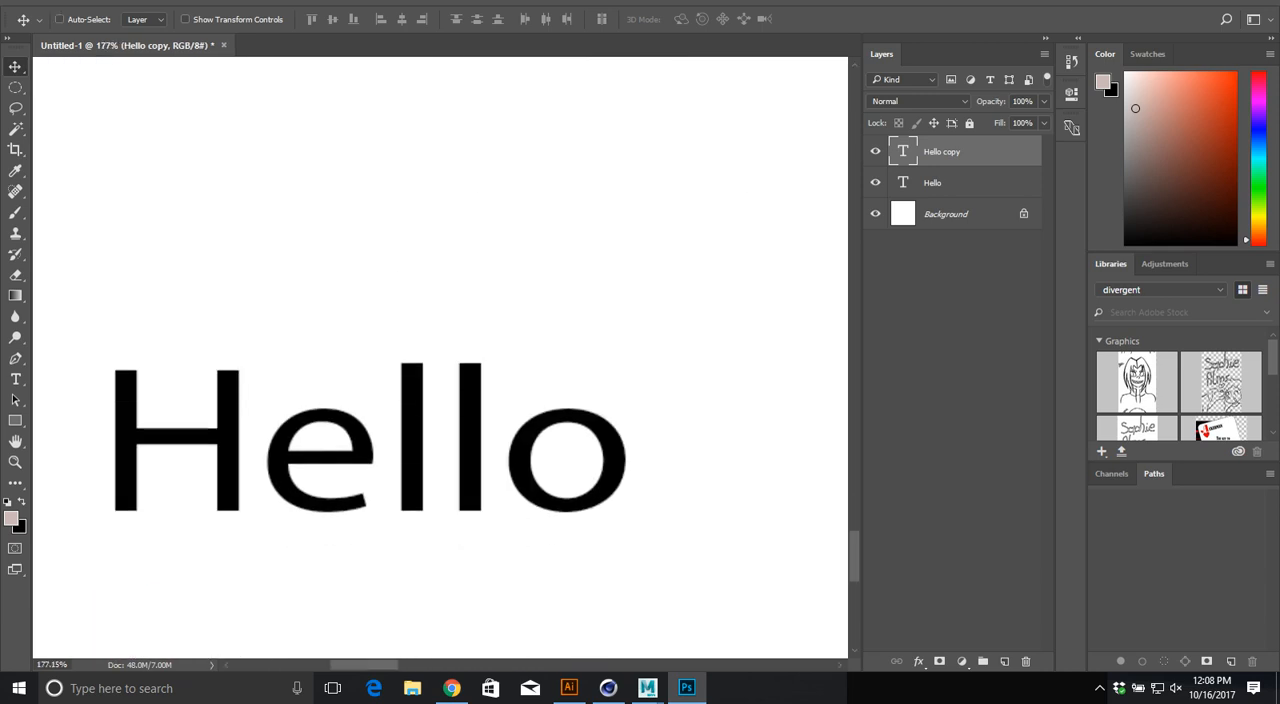
right_click(960, 151)
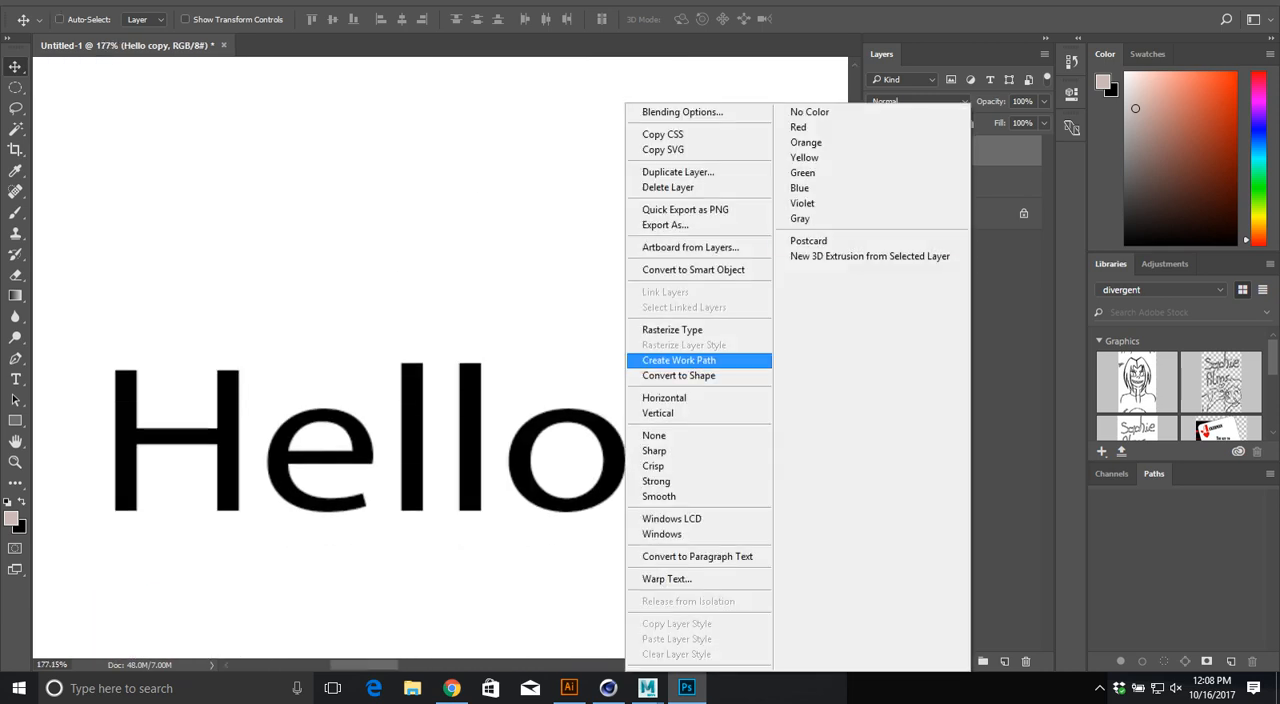
left_click(700, 331)
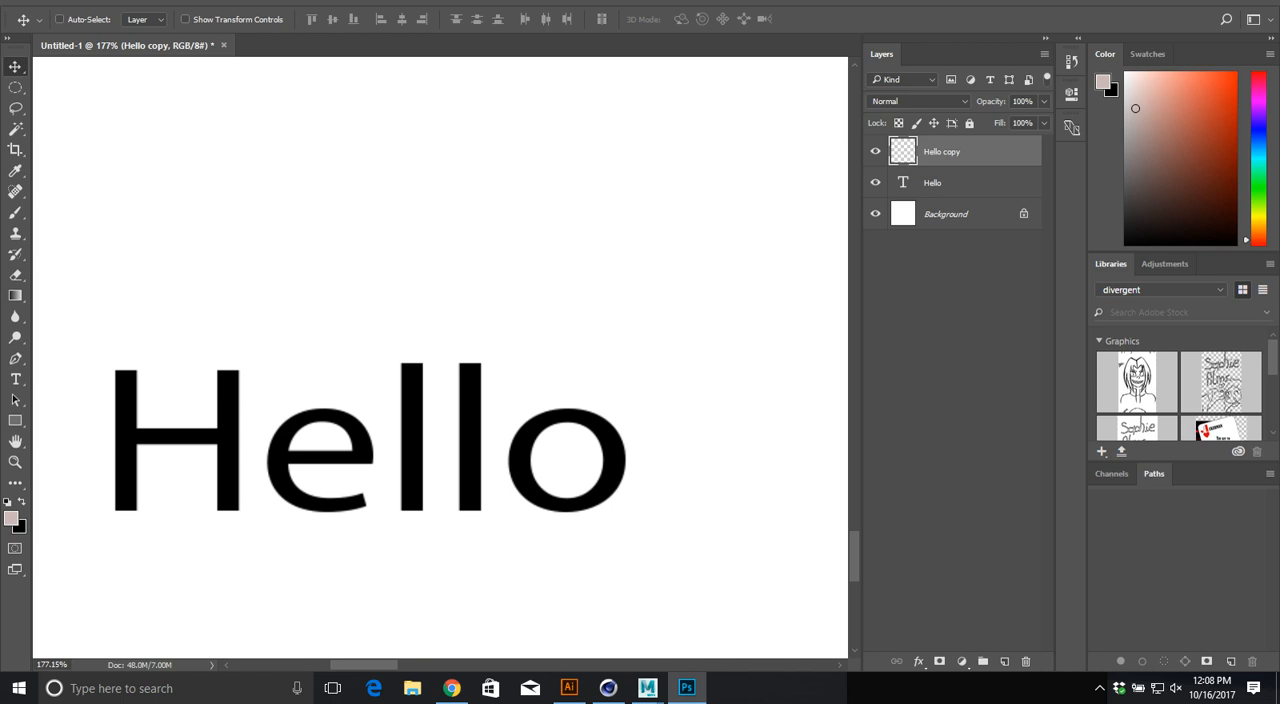
left_click_drag(334, 455, 96, 473, "ctrl")
Step: Switch to Chrome, return to the popcan label image results, and preview the Pepsi label
key("alt+Tab")
key("Tab")
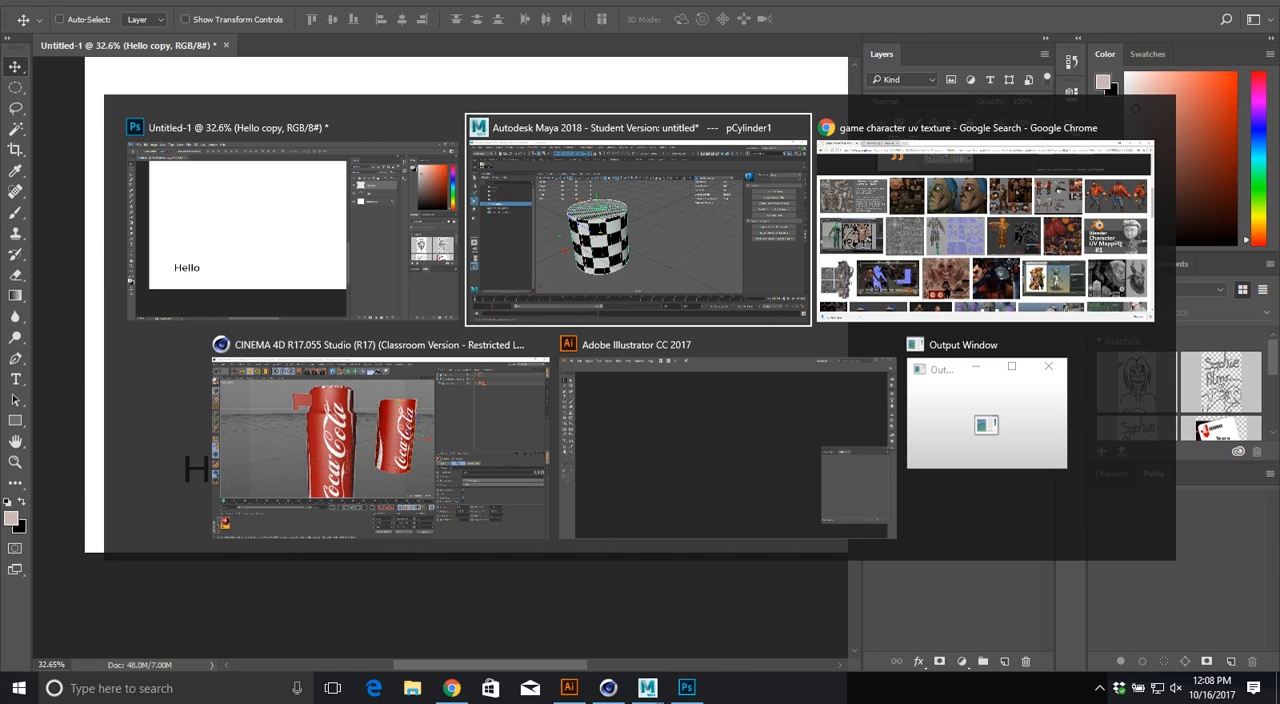
key("alt+Tab")
key("Tab")
key("Tab")
key("alt+shift+Tab")
key("alt+shift+Tab")
key("alt+Tab")
key("Tab")
key("alt+shift+Tab")
key("alt+Left")
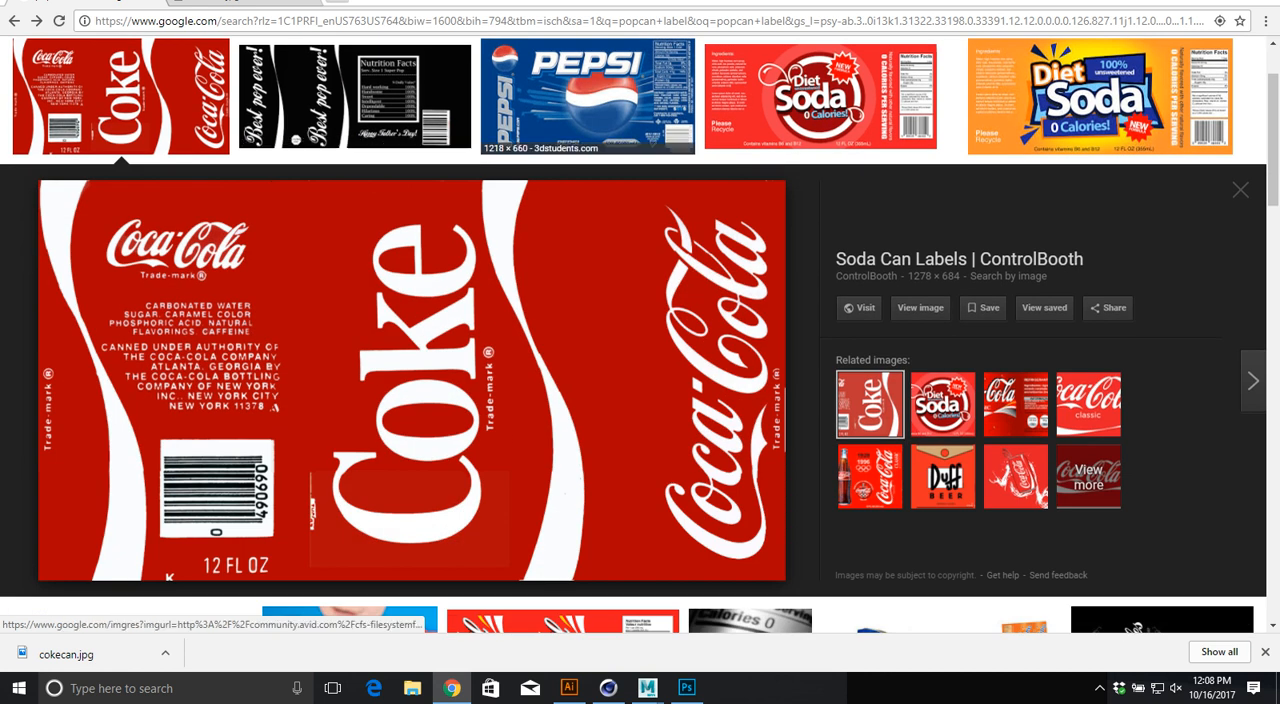
left_click(587, 95)
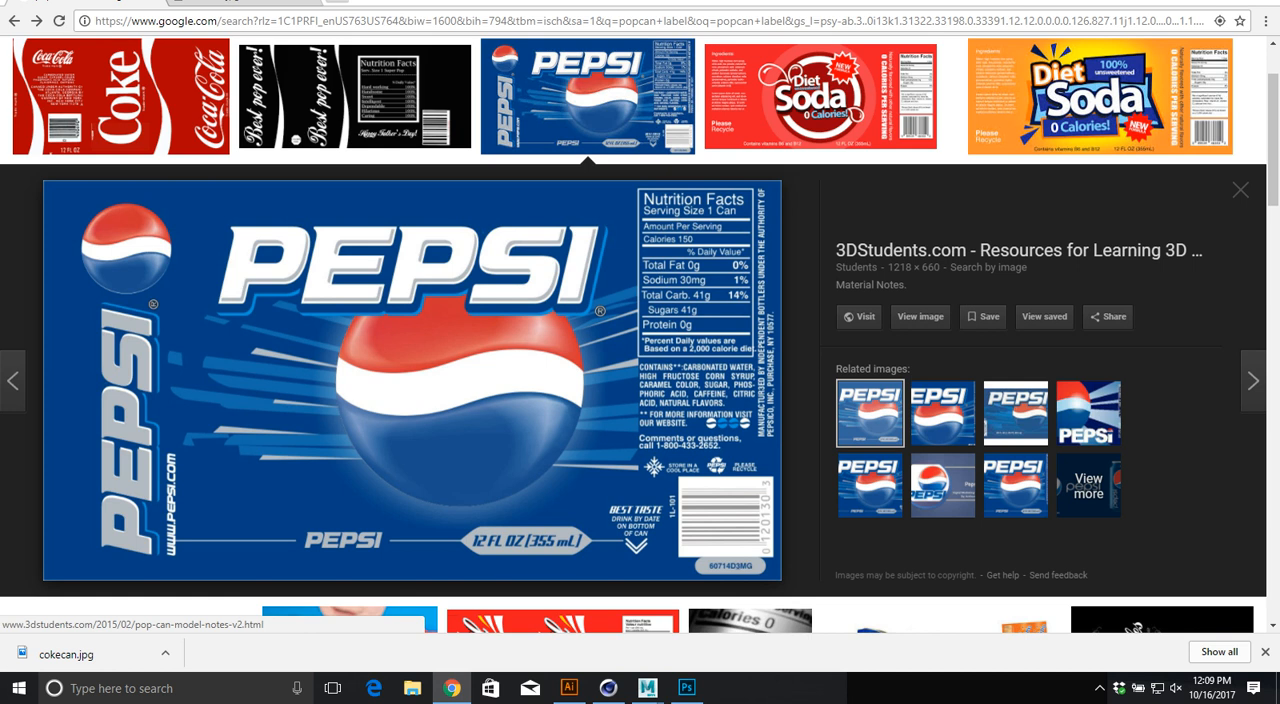
Step: Switch to Maya and move the UV Editor aside to compare the UV shells with the checkered cylinder
key("alt+Tab")
key("alt+Tab")
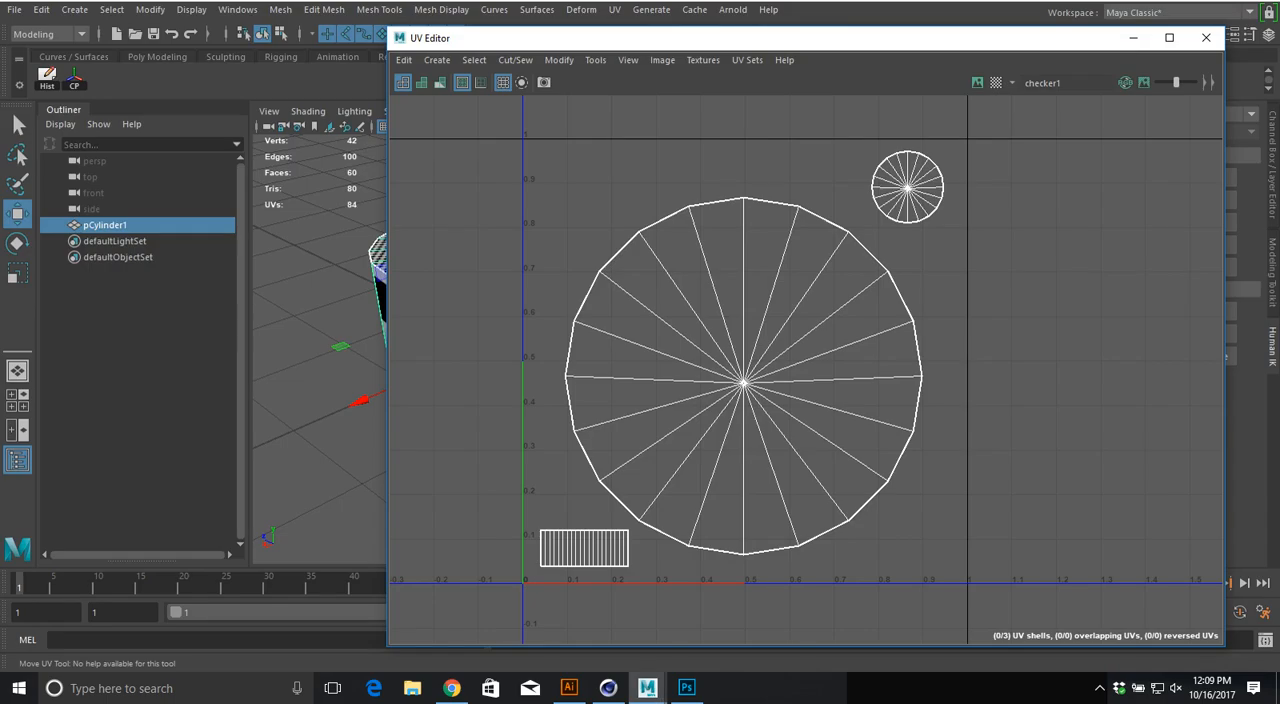
middle_click_drag(720, 350, 750, 351, "alt")
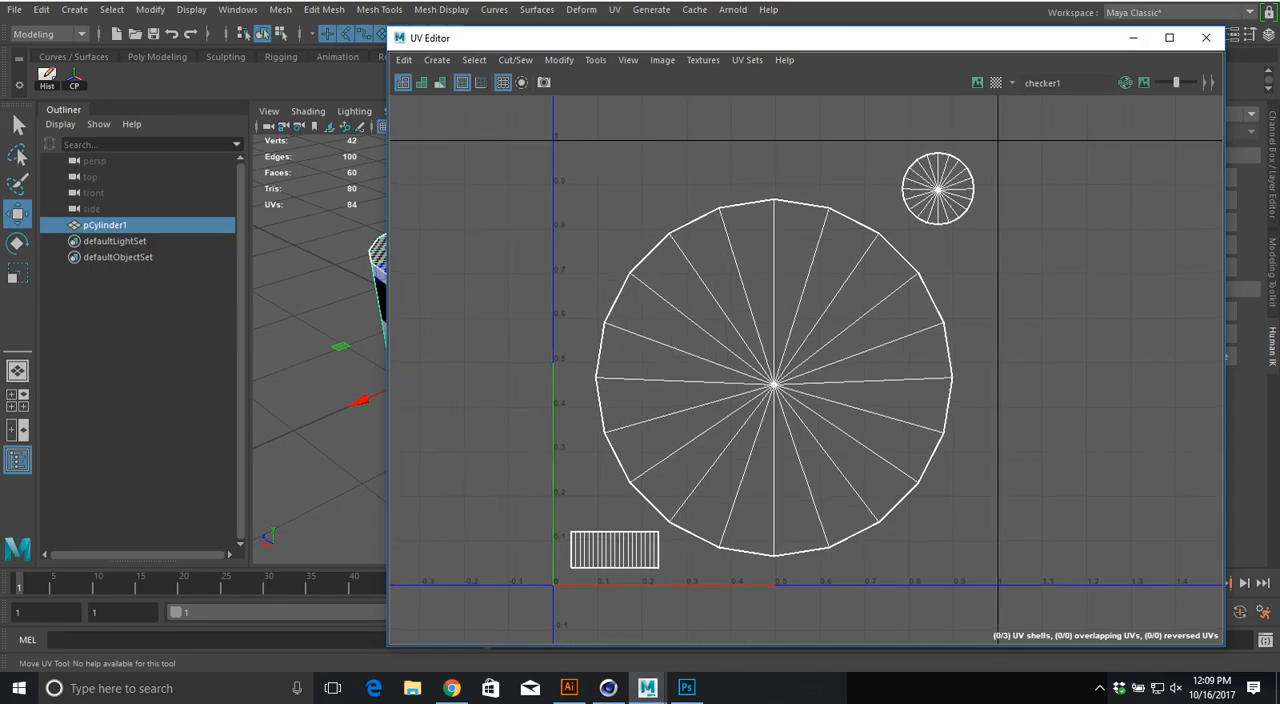
left_click_drag(518, 38, 748, 69)
middle_click_drag(500, 360, 500, 359, "alt")
left_click_drag(500, 359, 500, 412, "alt")
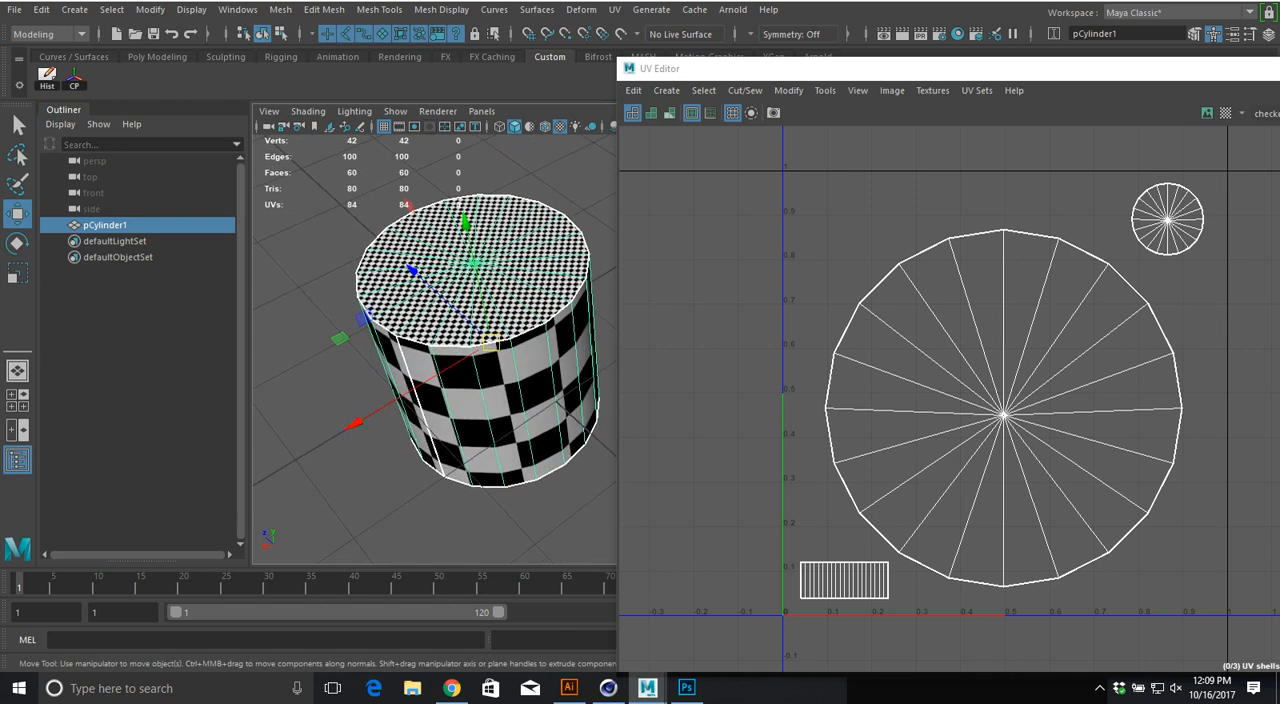
Step: Switch back to Chrome and search Google Images for "game character uv checker"
key("alt+Tab")
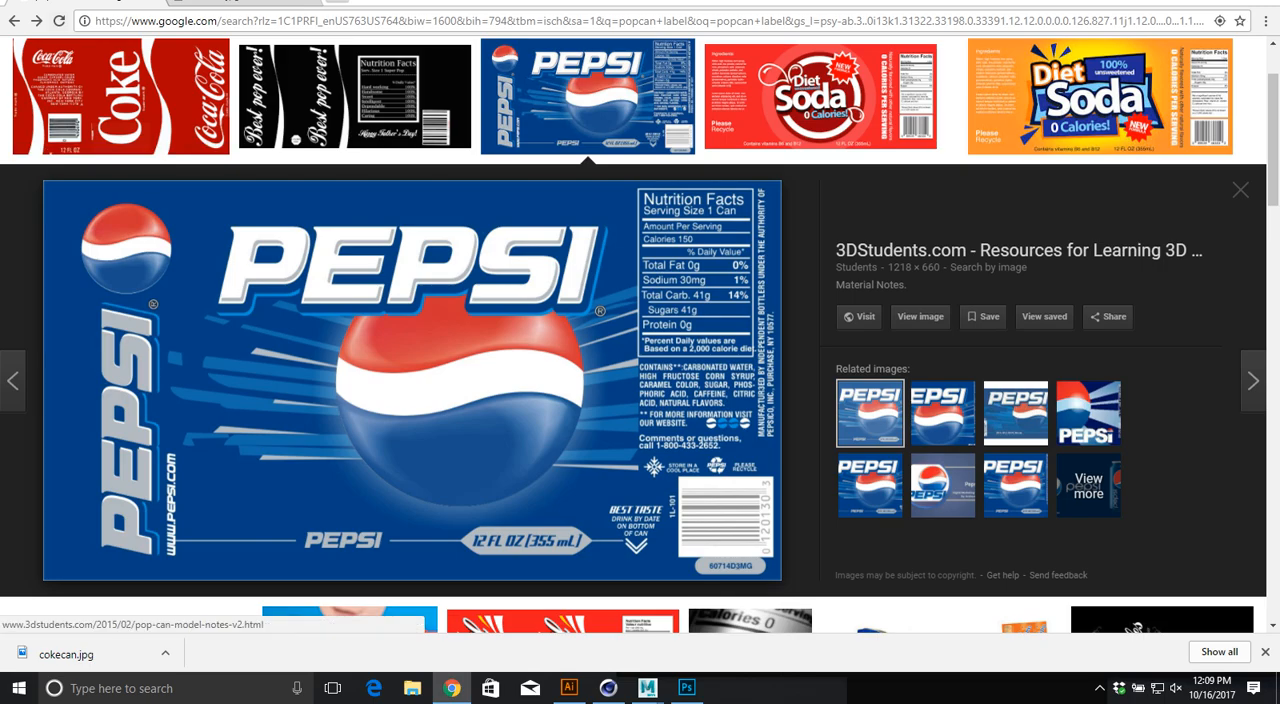
left_click(36, 21)
left_click(36, 21)
left_click(36, 21)
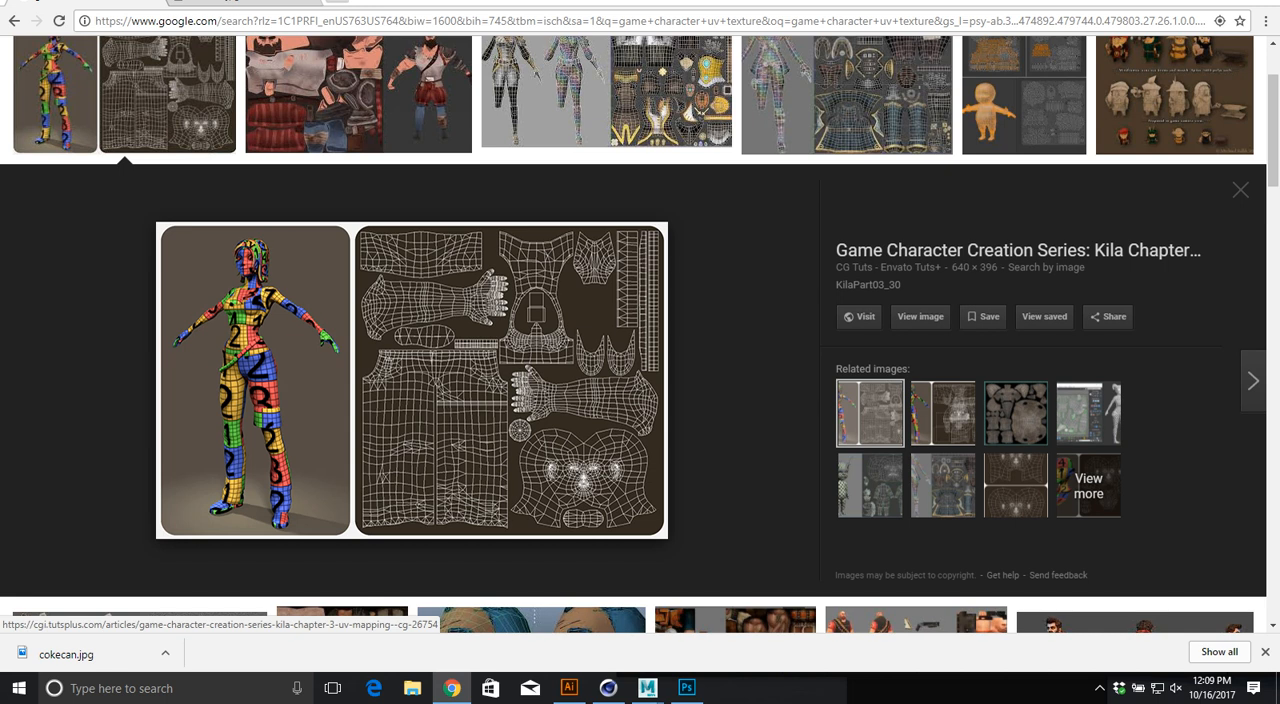
scroll(640, 380, "up", 3)
double_click(263, 69)
key("BackSpace")
type("checker")
key("Return")
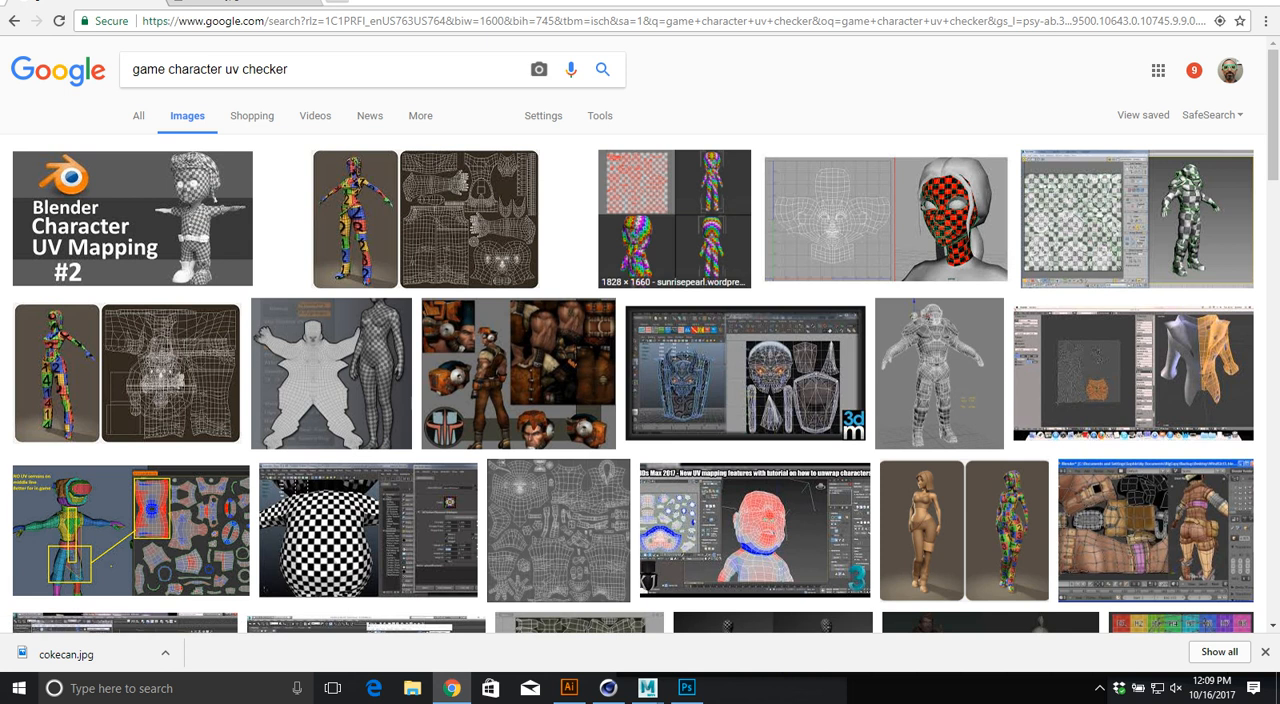
Step: Browse the image previews to examine how checker patterns and UV layouts look on game characters
left_click(674, 220)
left_click(885, 95)
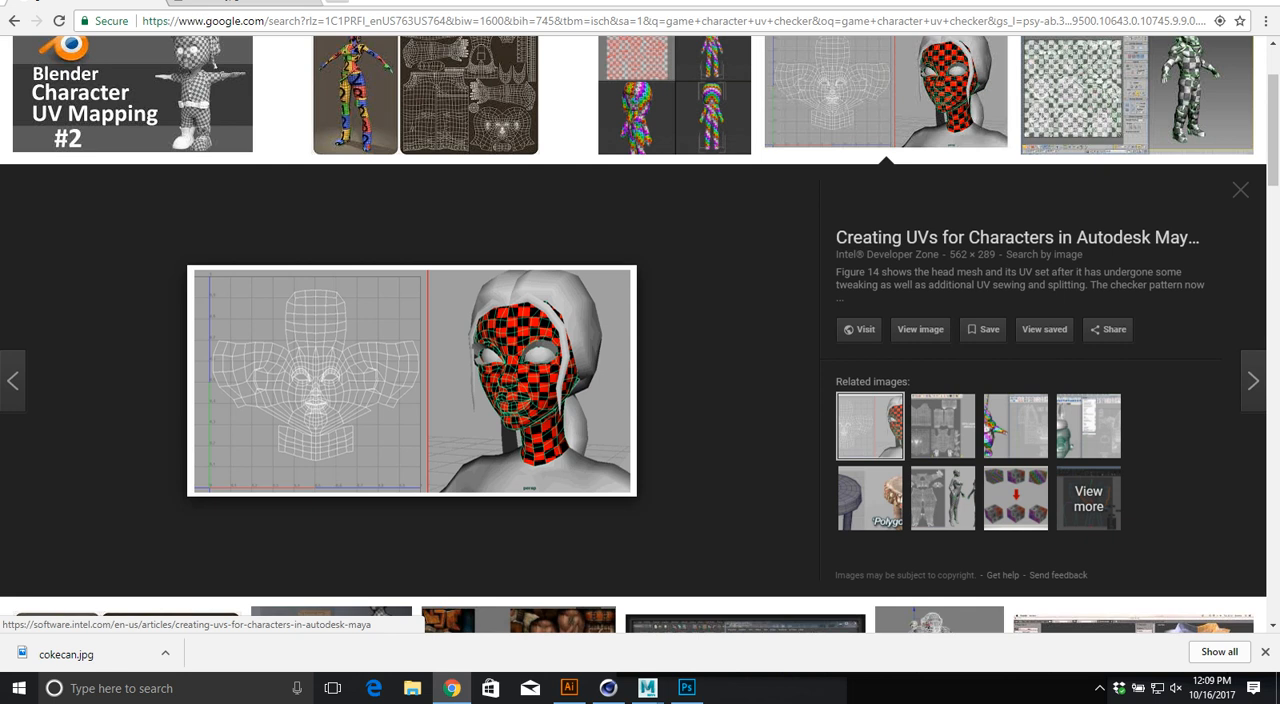
key("Right")
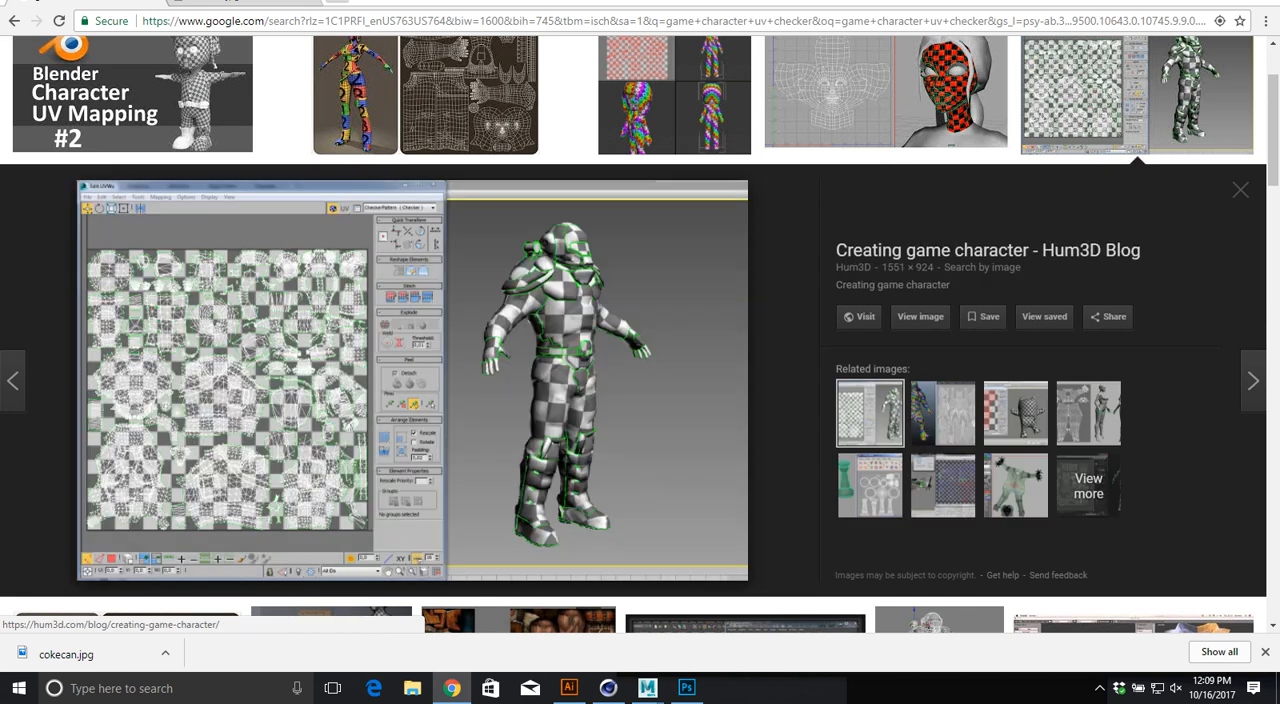
key("Right")
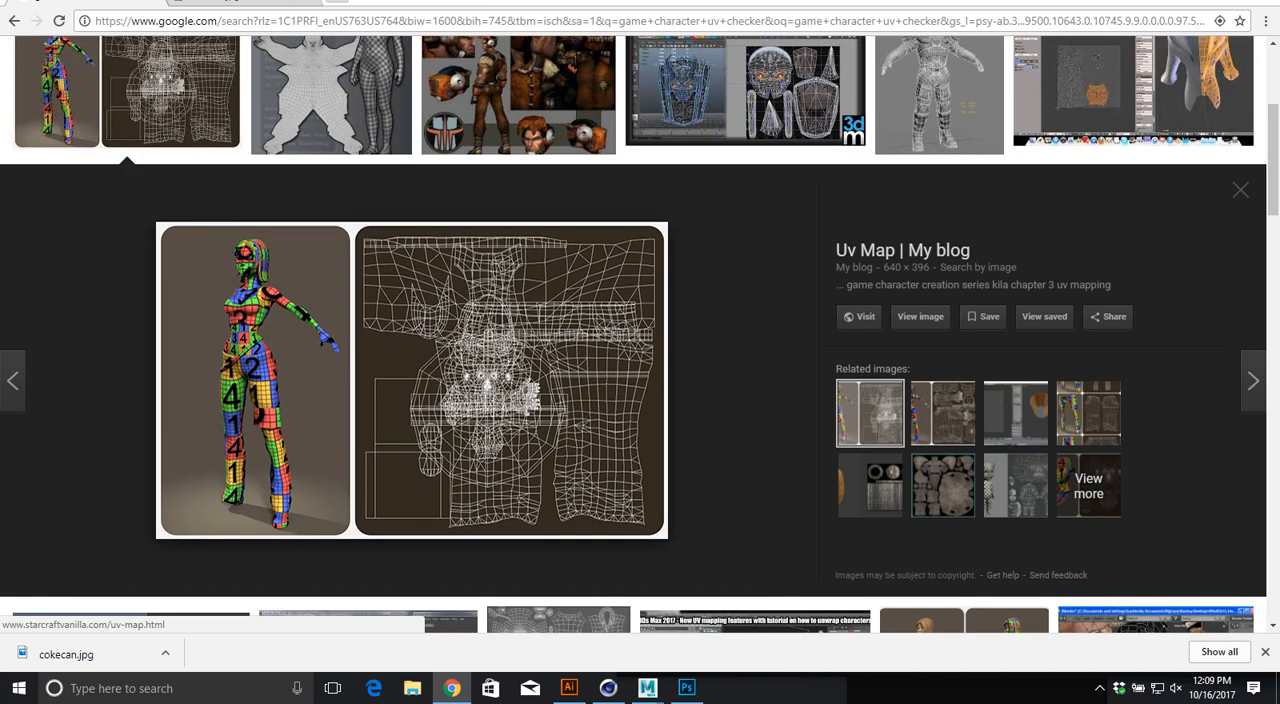
key("Left")
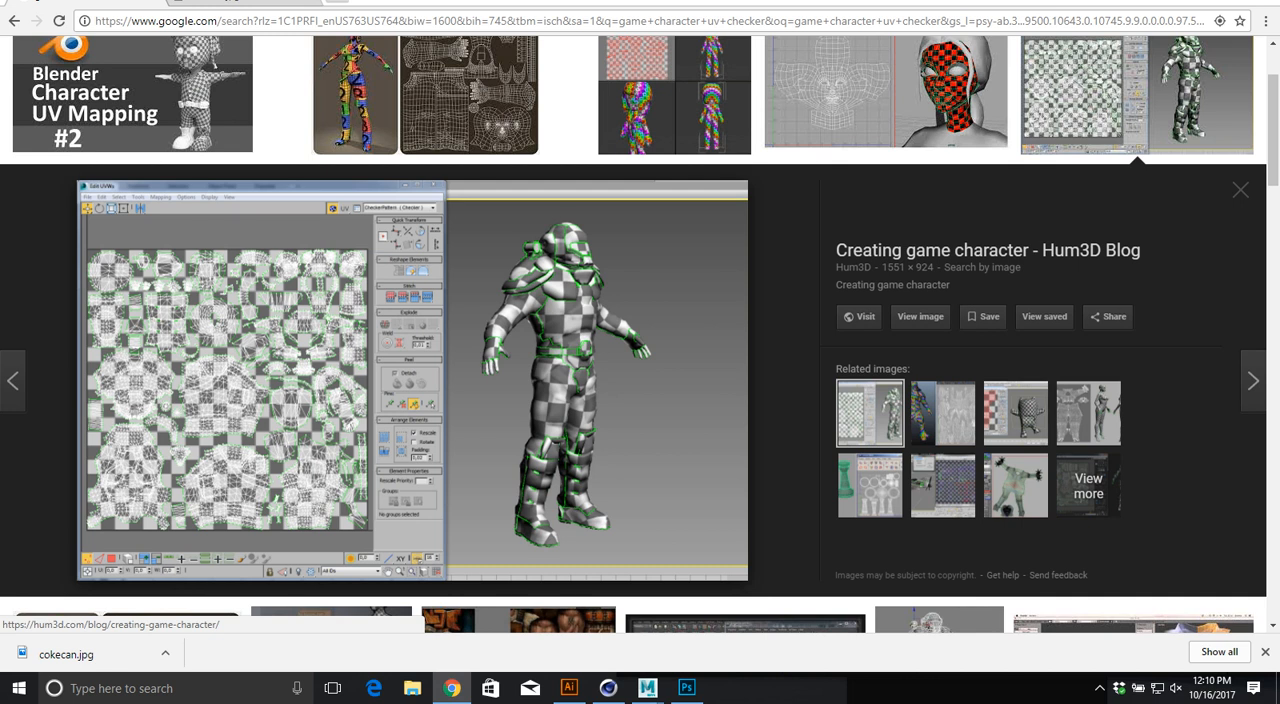
key("Right")
key("Right")
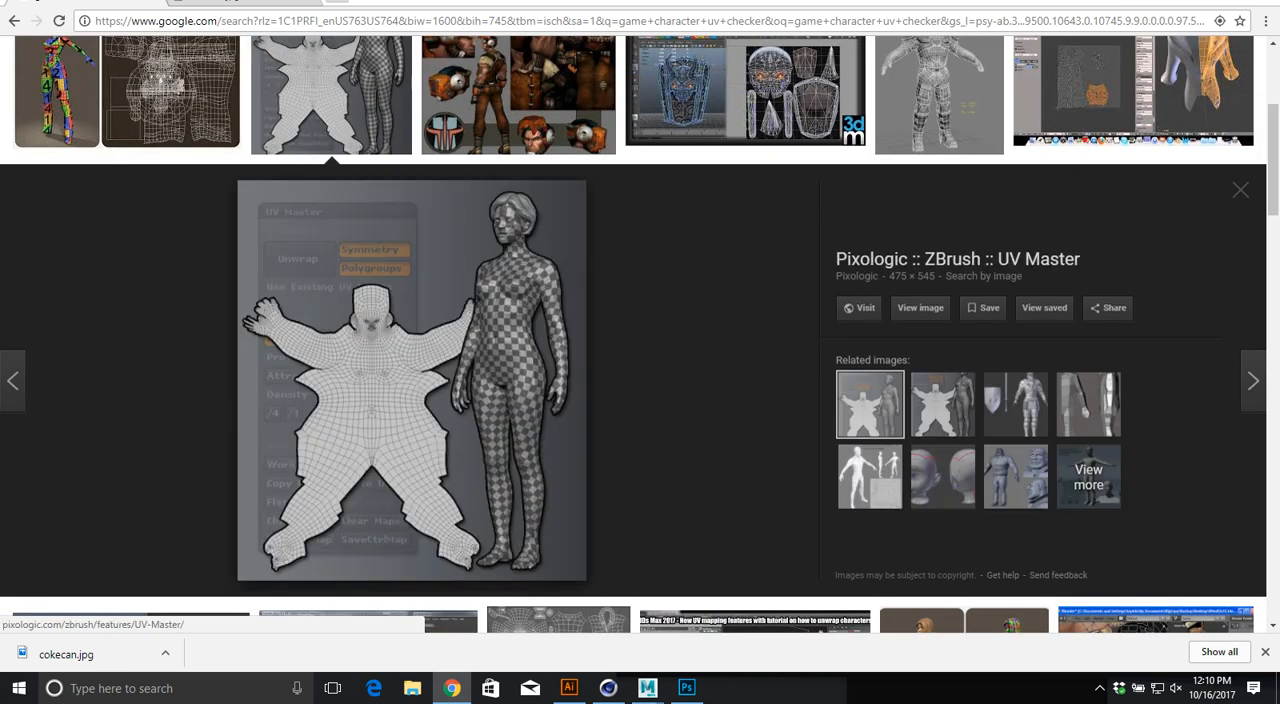
key("Right")
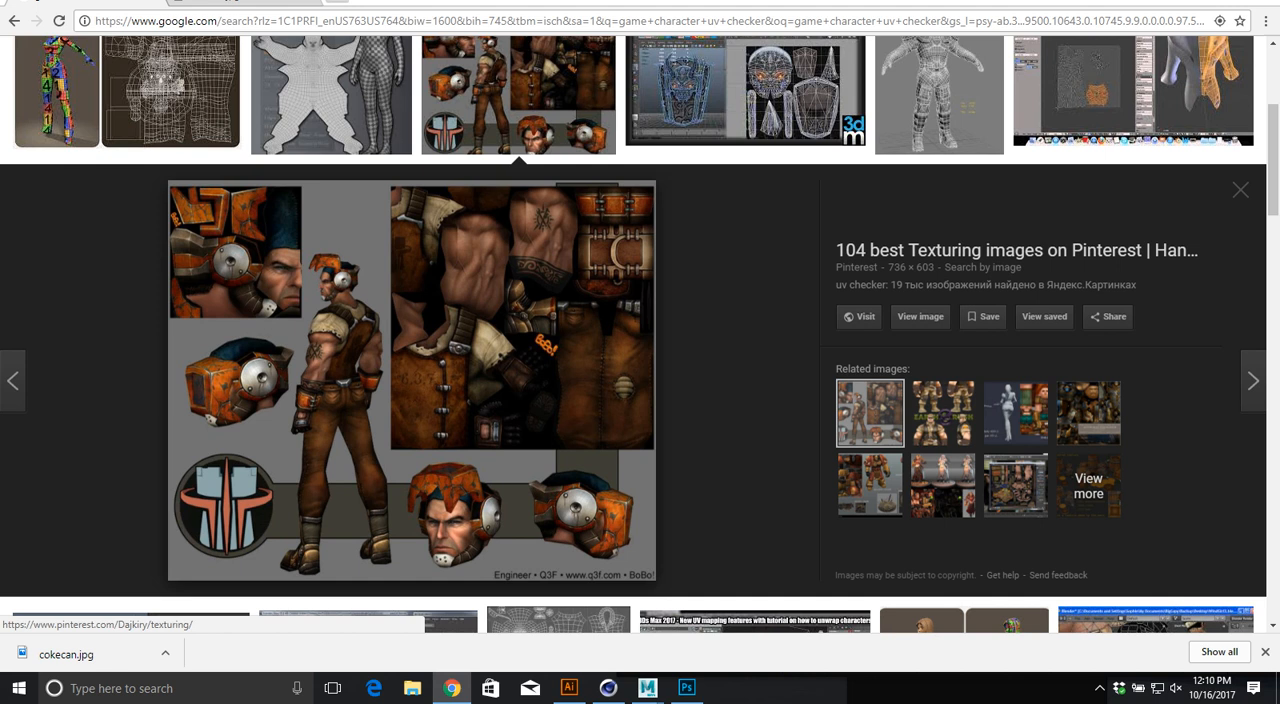
key("Right")
key("Right")
key("Right")
key("Right")
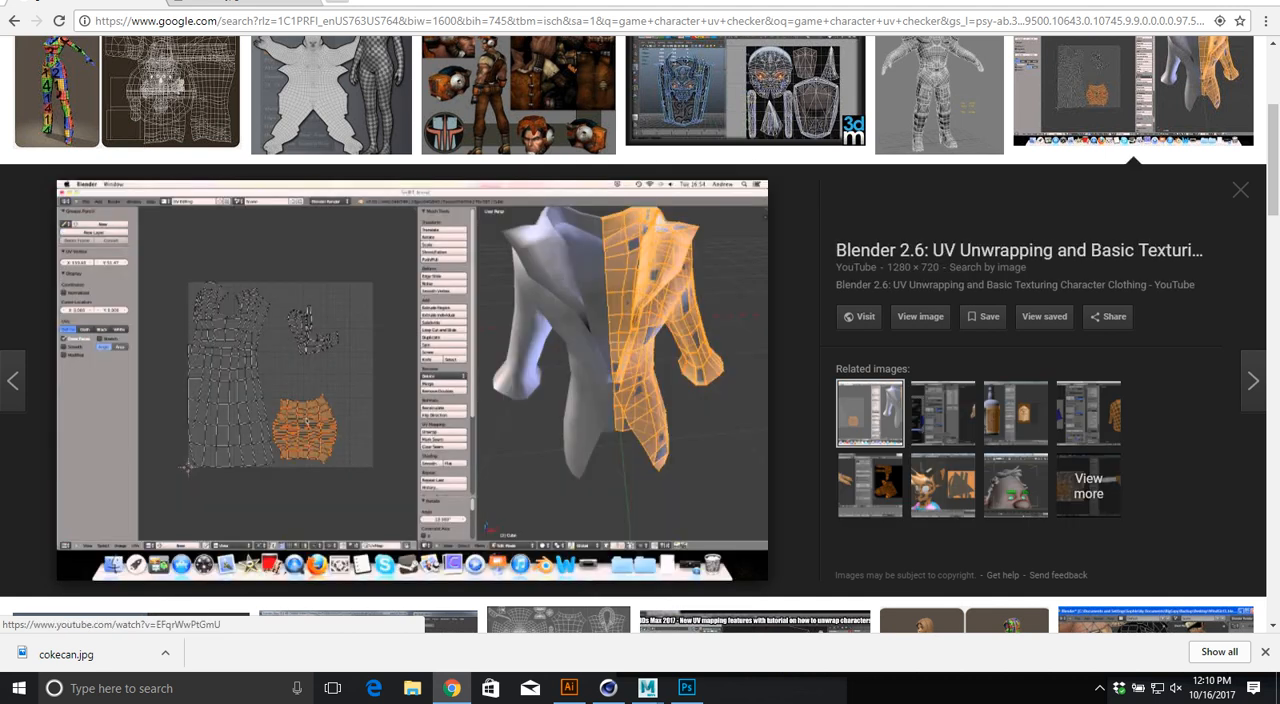
key("Right")
key("Right")
key("Right")
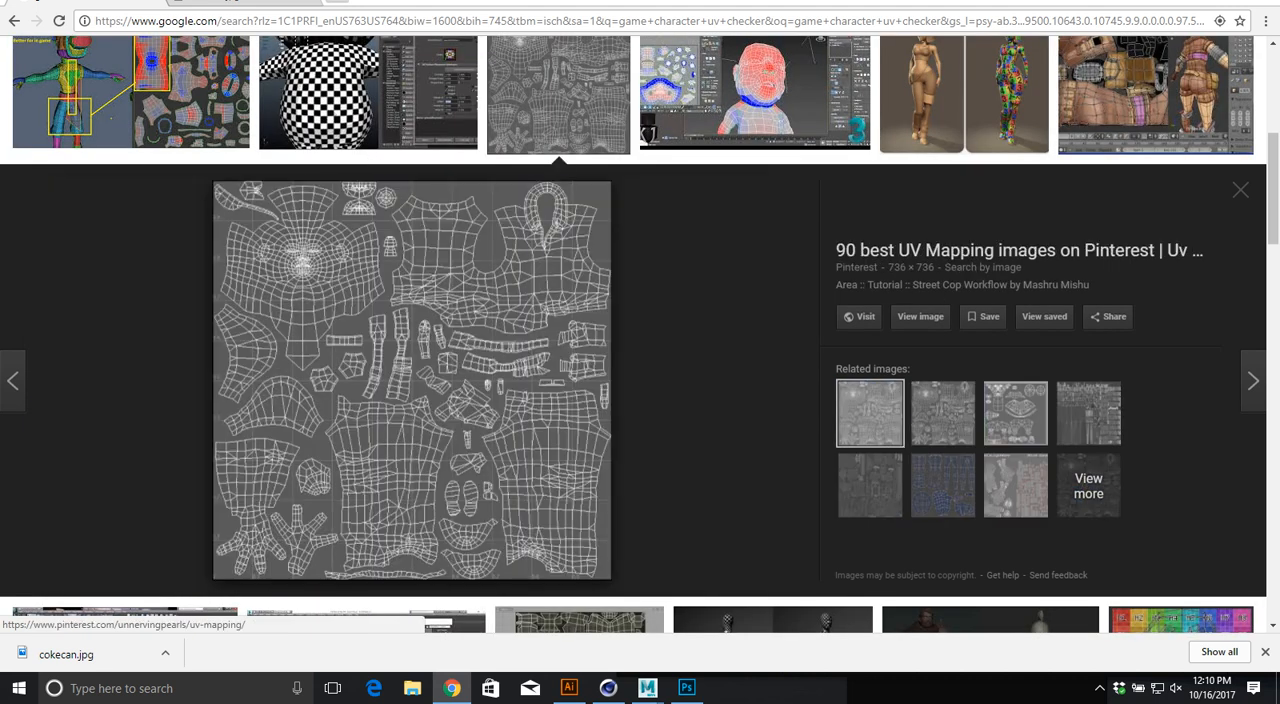
key("Right")
key("Right")
key("Right")
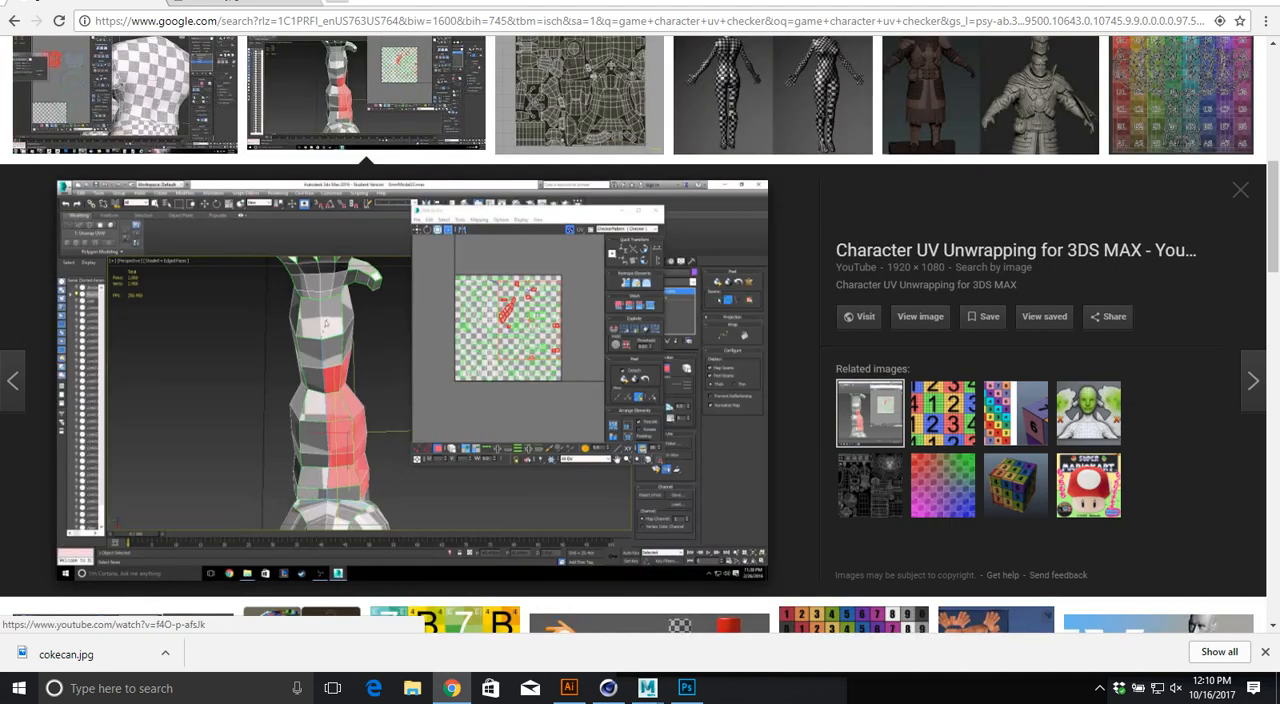
Step: Switch to Cinema 4D and add a cube to the scene with the soda cans
key("alt+Tab")
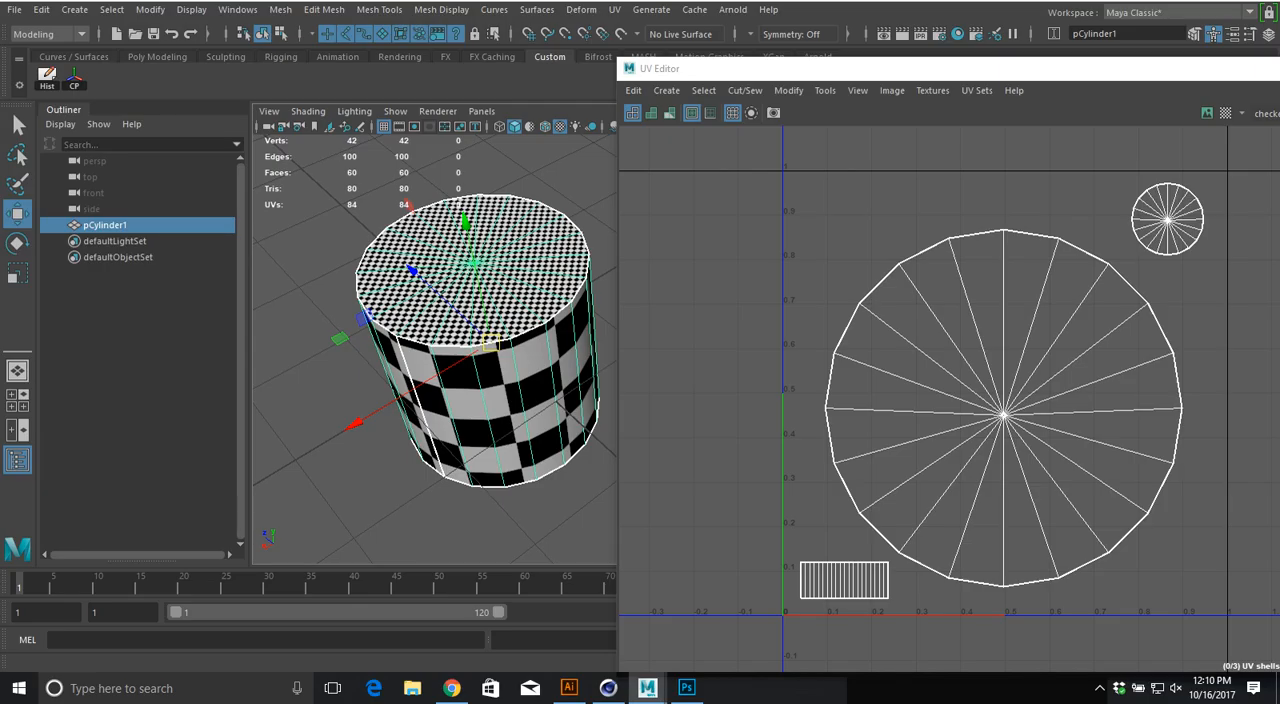
left_click(615, 10)
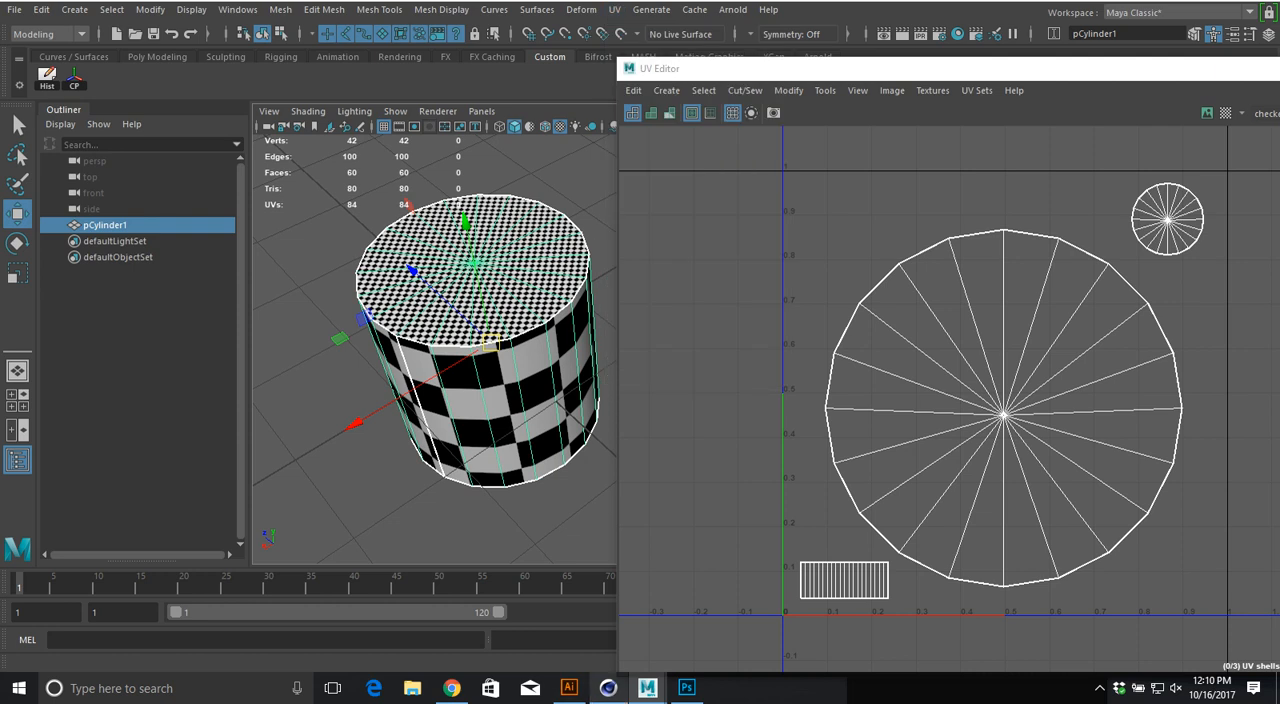
left_click(608, 687)
left_click_drag(600, 215, 448, 287, "alt")
middle_click_drag(448, 287, 311, 309, "alt")
left_click(457, 36)
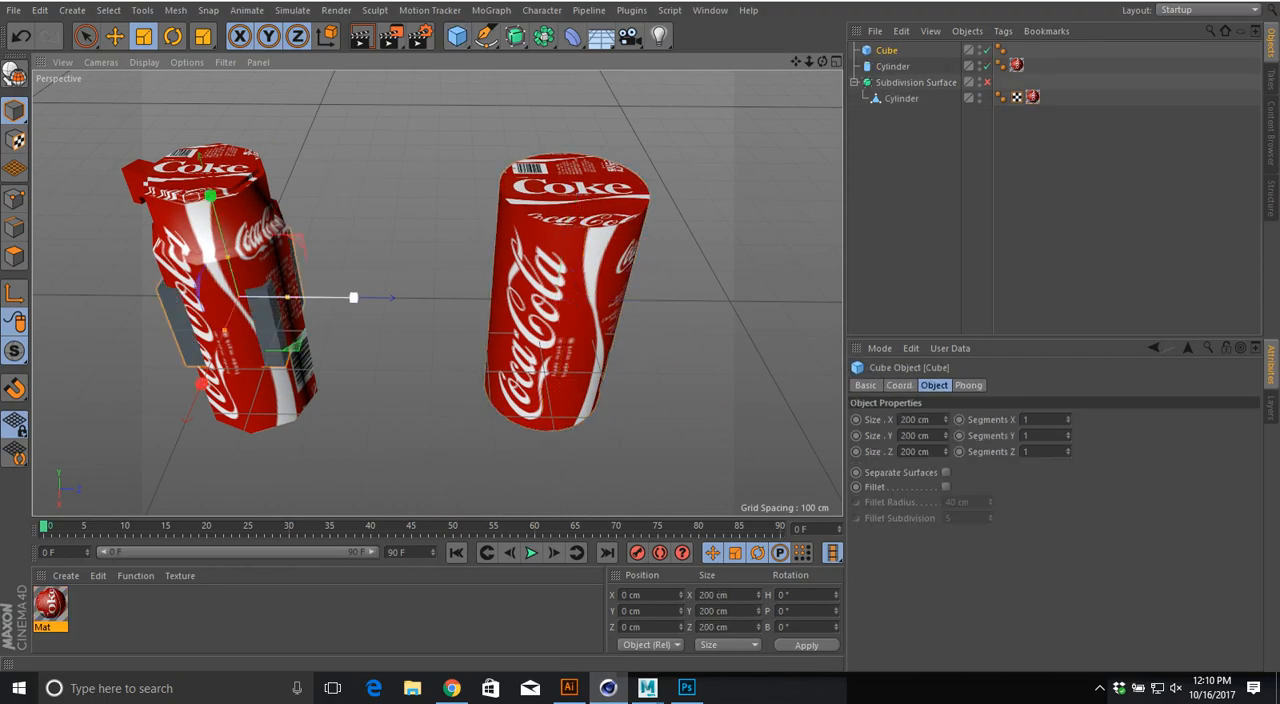
Step: Move the cube to about 995 cm along Z, clear of the cans, and apply the Coke material Mat to it
left_click_drag(354, 296, 555, 299)
left_click_drag(652, 300, 842, 301)
middle_click_drag(497, 293, 250, 316, "alt")
left_click_drag(50, 605, 510, 325)
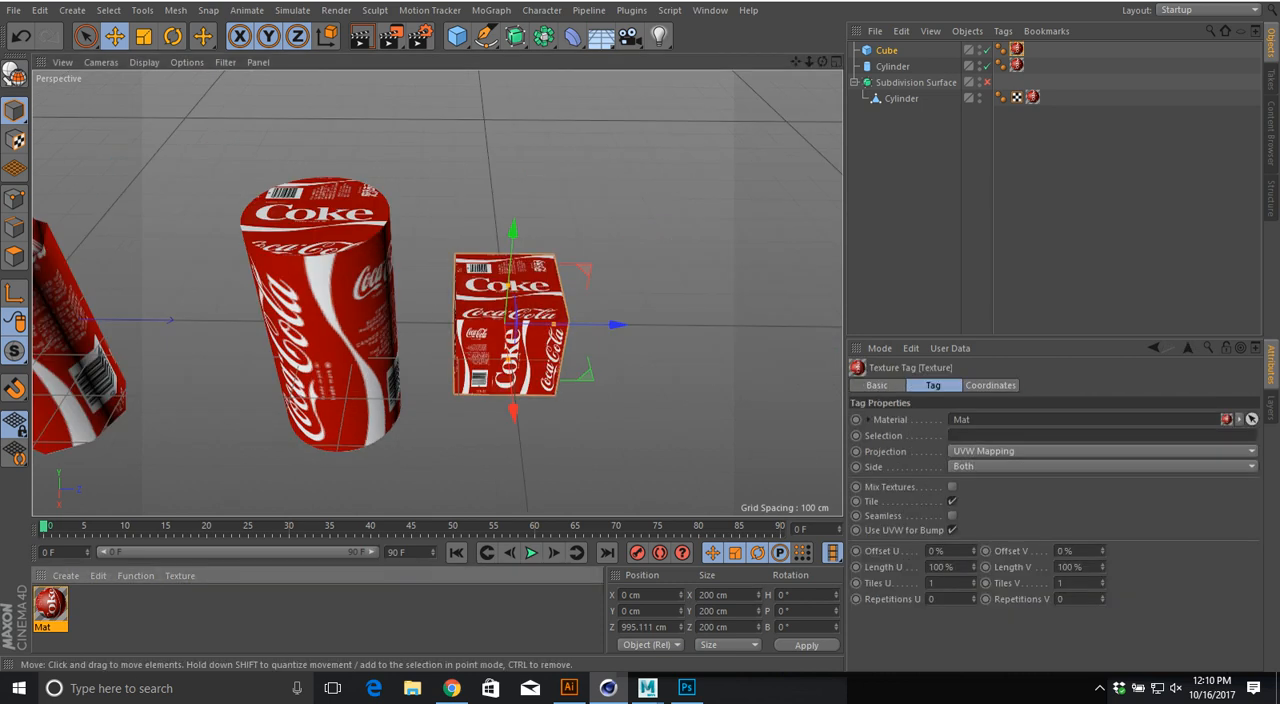
Step: Scale the cube uniformly to about 467 cm and move it to about 1310 cm along Z
key("t")
left_click_drag(513, 229, 524, 104)
middle_click_drag(590, 260, 482, 260, "alt")
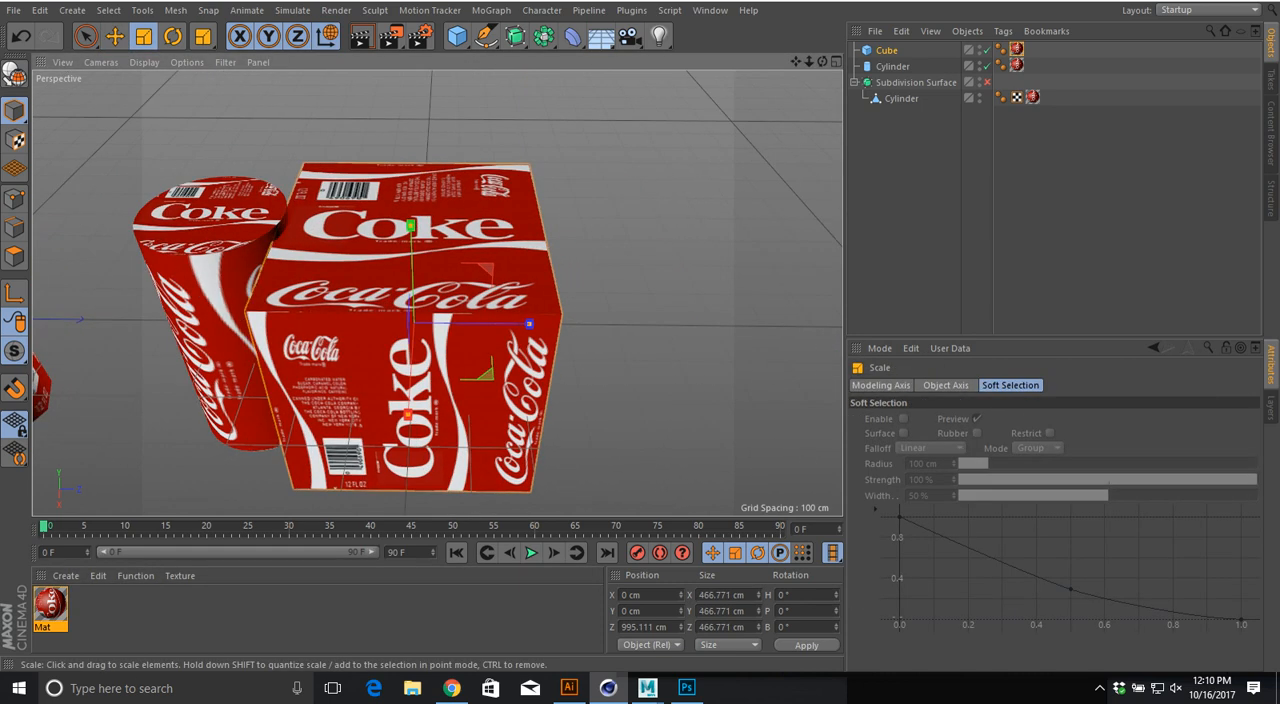
key("e")
left_click_drag(531, 324, 690, 324)
left_click_drag(570, 324, 545, 275, "alt")
scroll(540, 285, "down", 10)
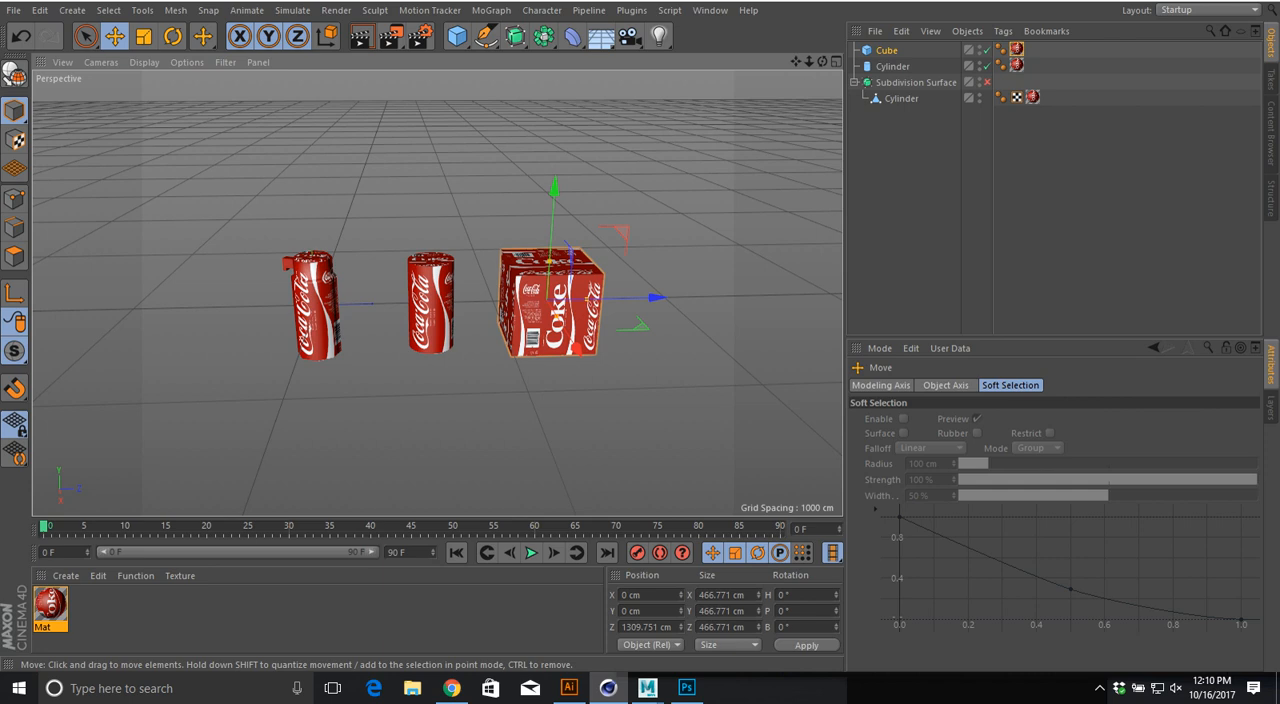
middle_click_drag(550, 298, 538, 284, "alt")
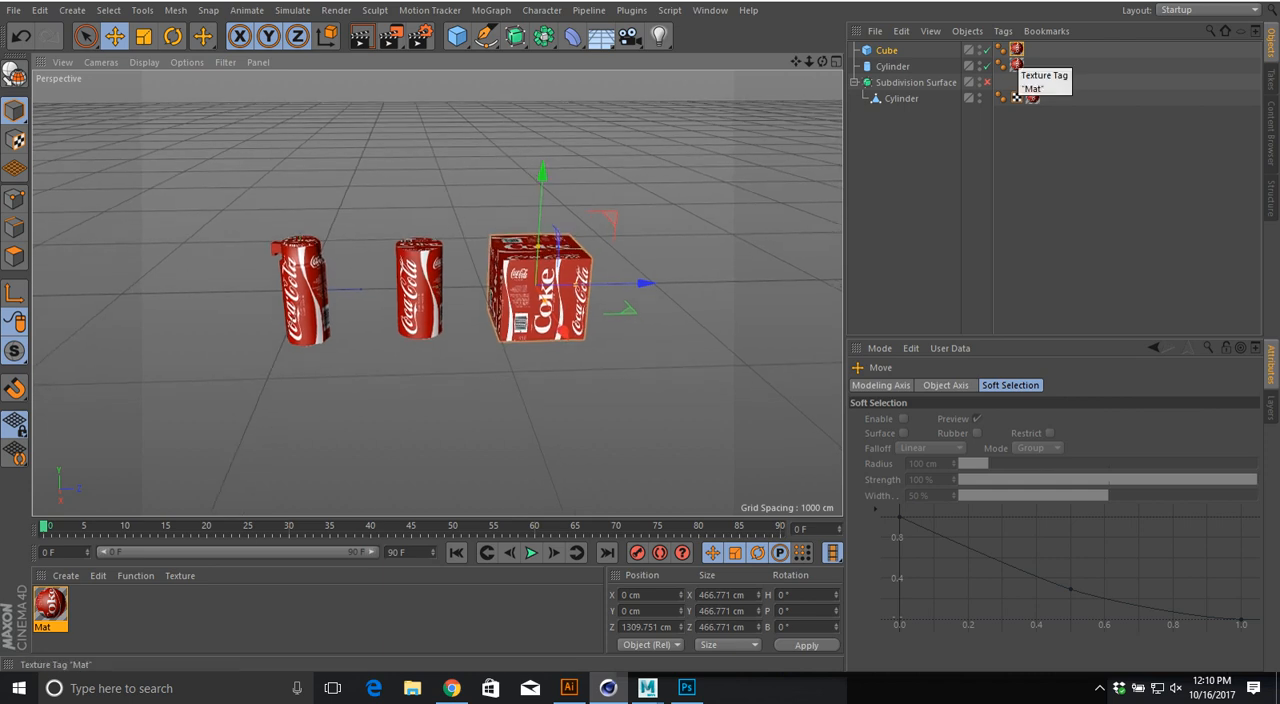
Step: Set the projection of the cube's texture tag to Spherical and examine the label's distortion from above
left_click(1016, 65)
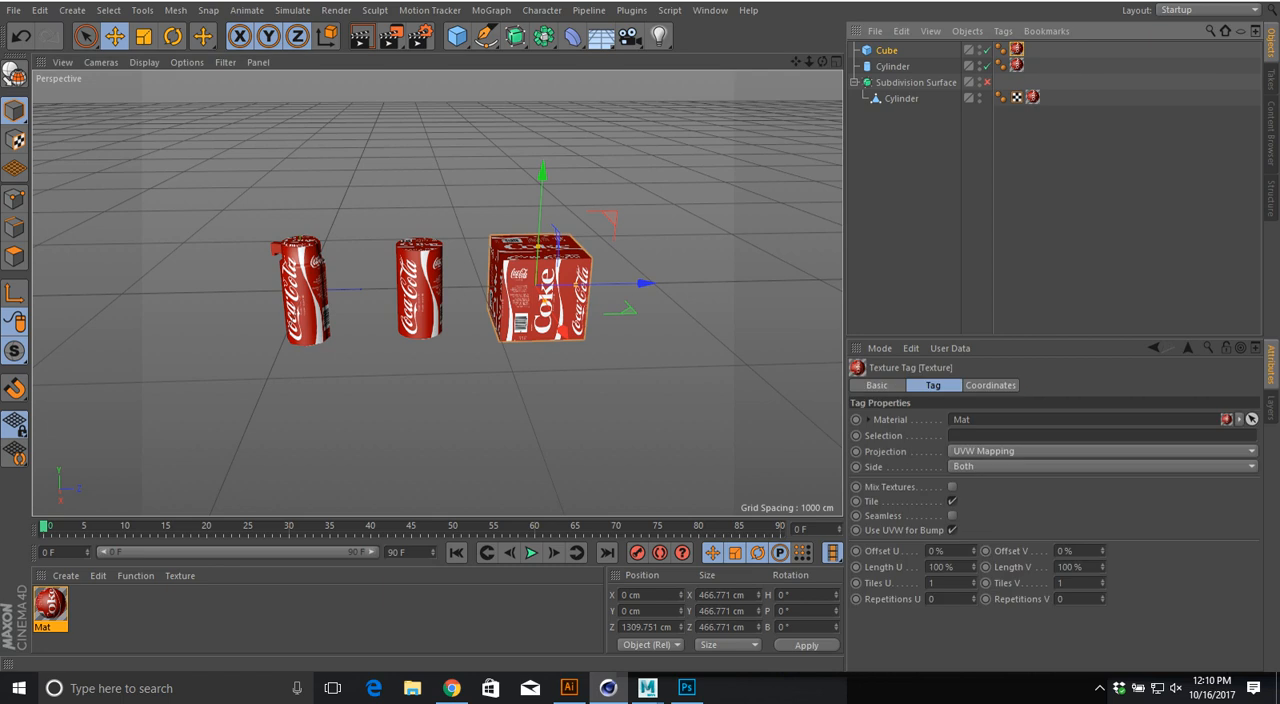
left_click(1050, 451)
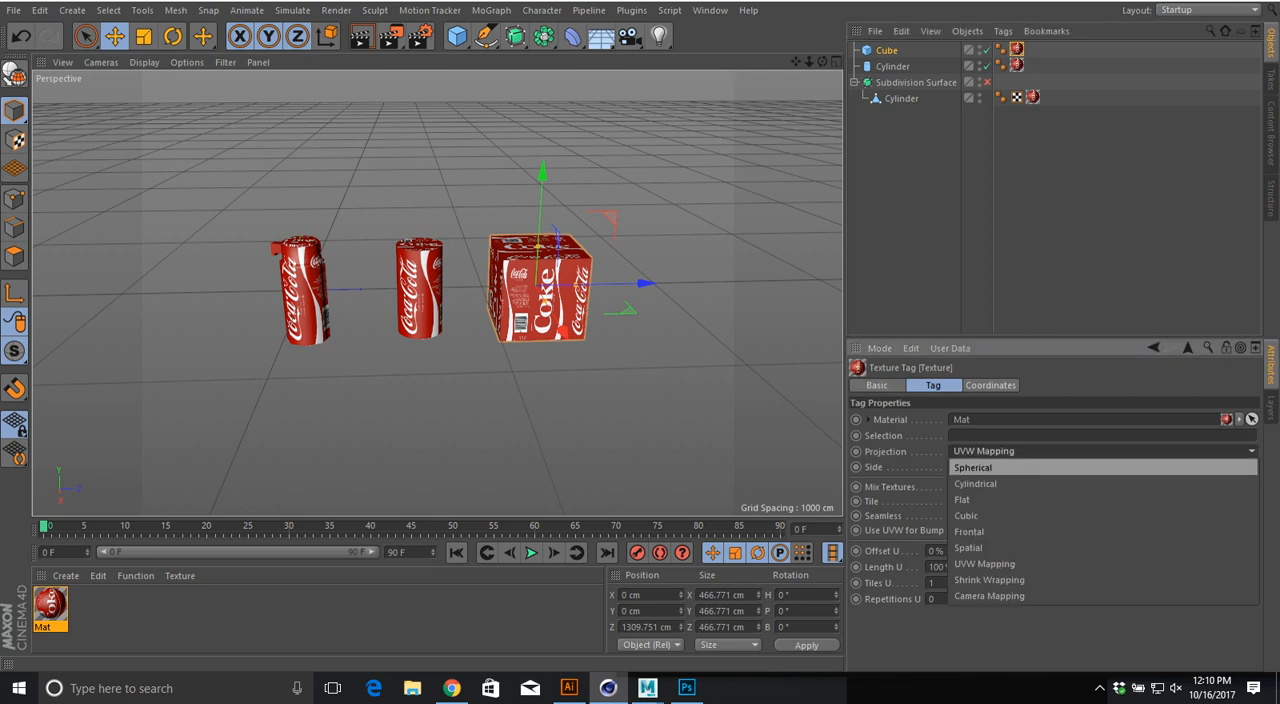
left_click(973, 468)
left_click_drag(536, 286, 518, 395, "alt")
middle_click_drag(536, 286, 468, 287, "alt")
scroll(605, 372, "up", 3)
Step: Try the Cylindrical projection on the cube's texture tag, switch it to Flat, and examine the stretched sides
left_click(1050, 451)
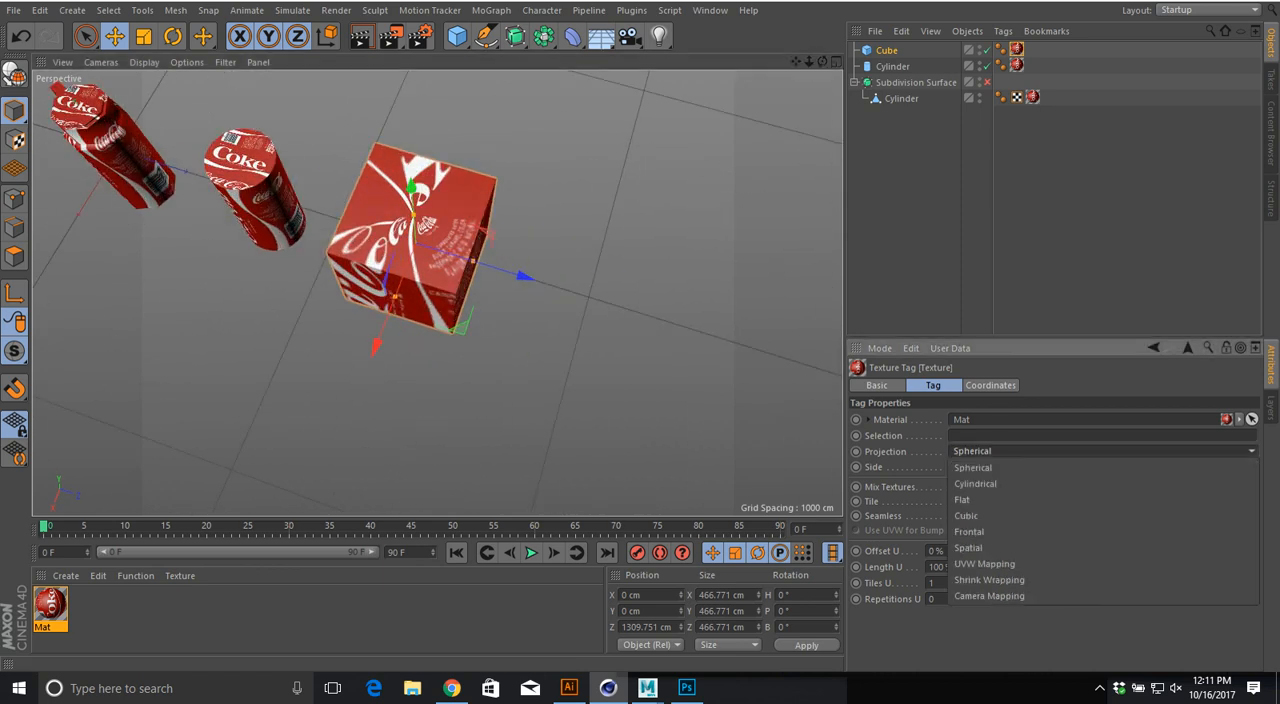
left_click(975, 483)
left_click(1050, 451)
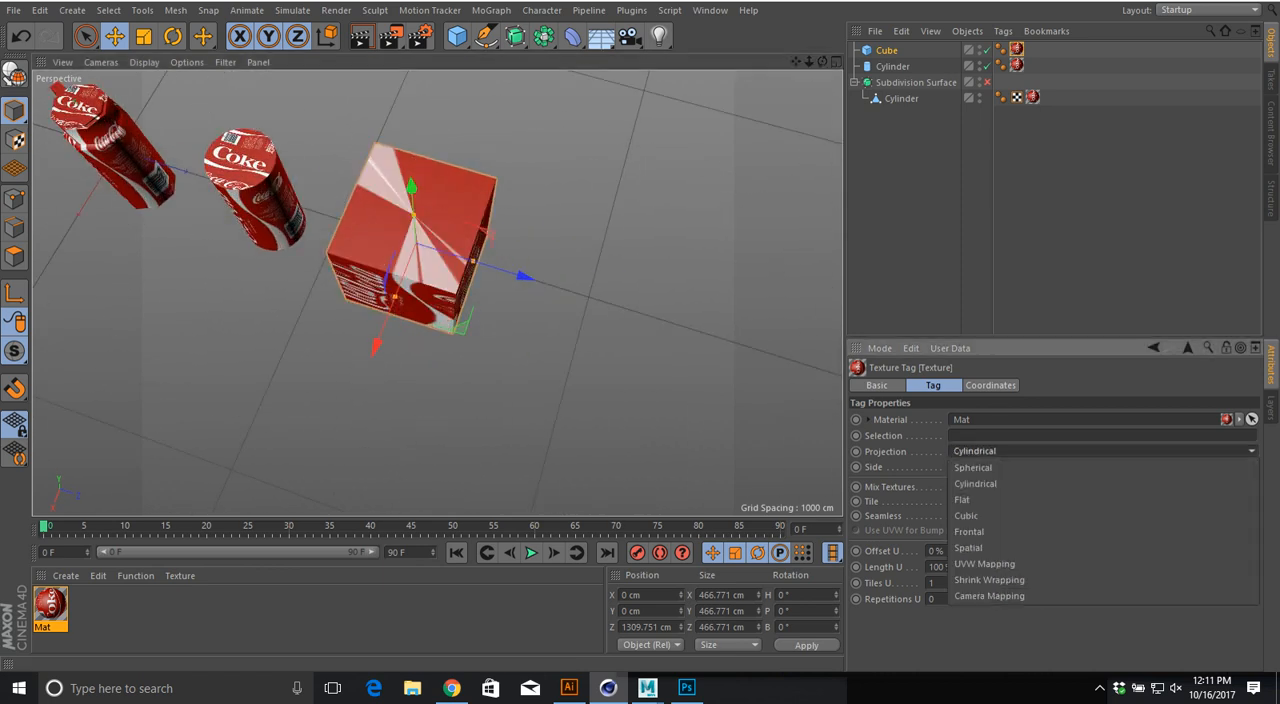
left_click(975, 499)
left_click_drag(480, 260, 440, 243, "alt")
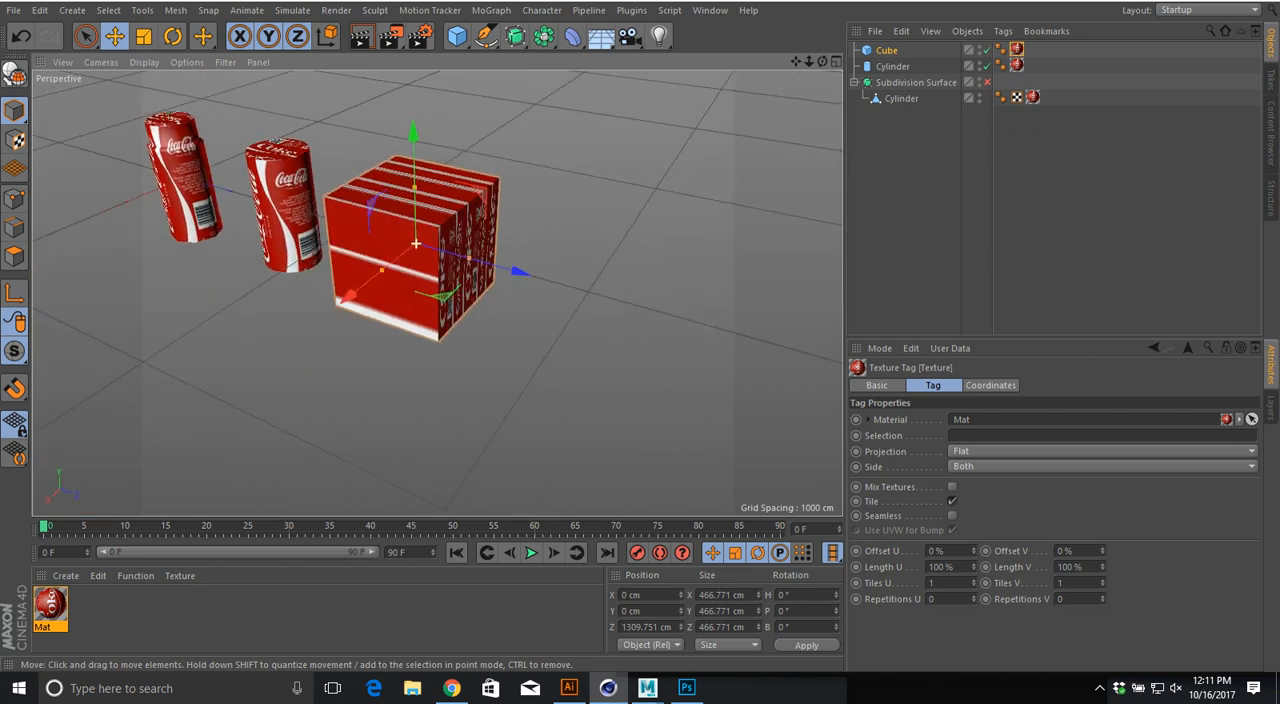
Step: Switch to Maya, apply a spherical UV projection to pCylinder1, and enlarge the projection sphere well beyond the mesh with textures displayed
key("alt+Tab")
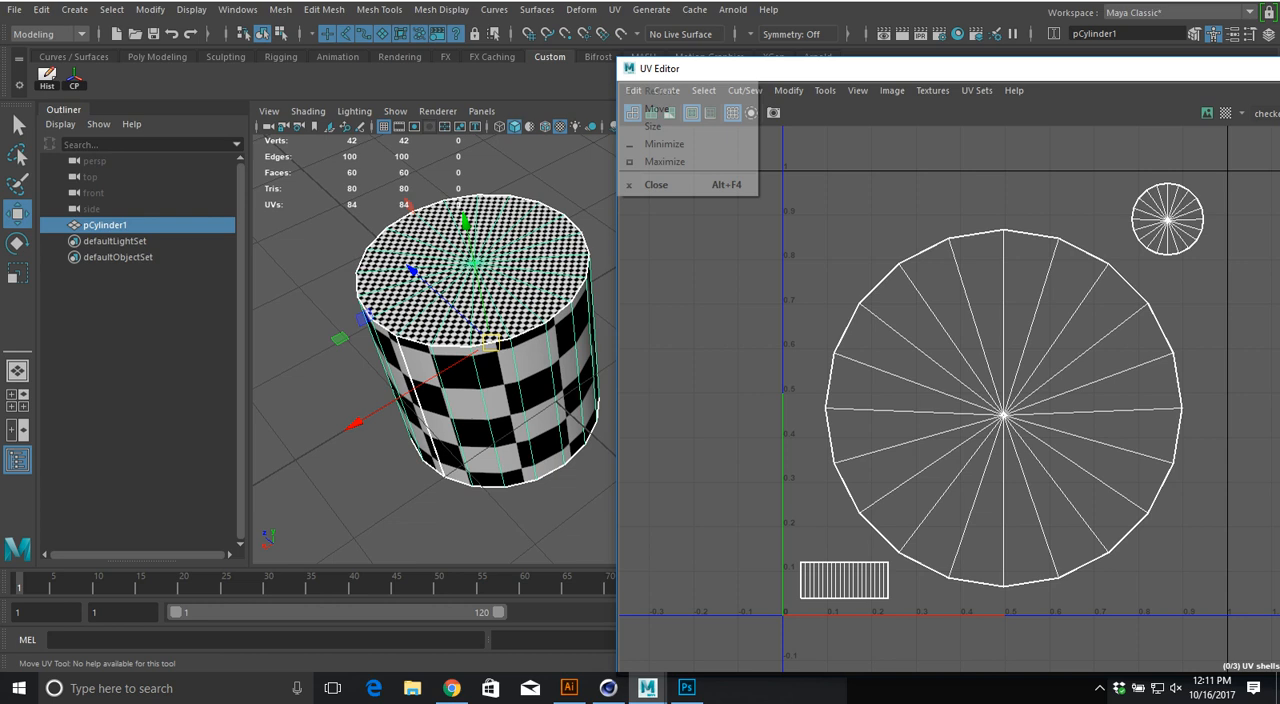
left_click(614, 9)
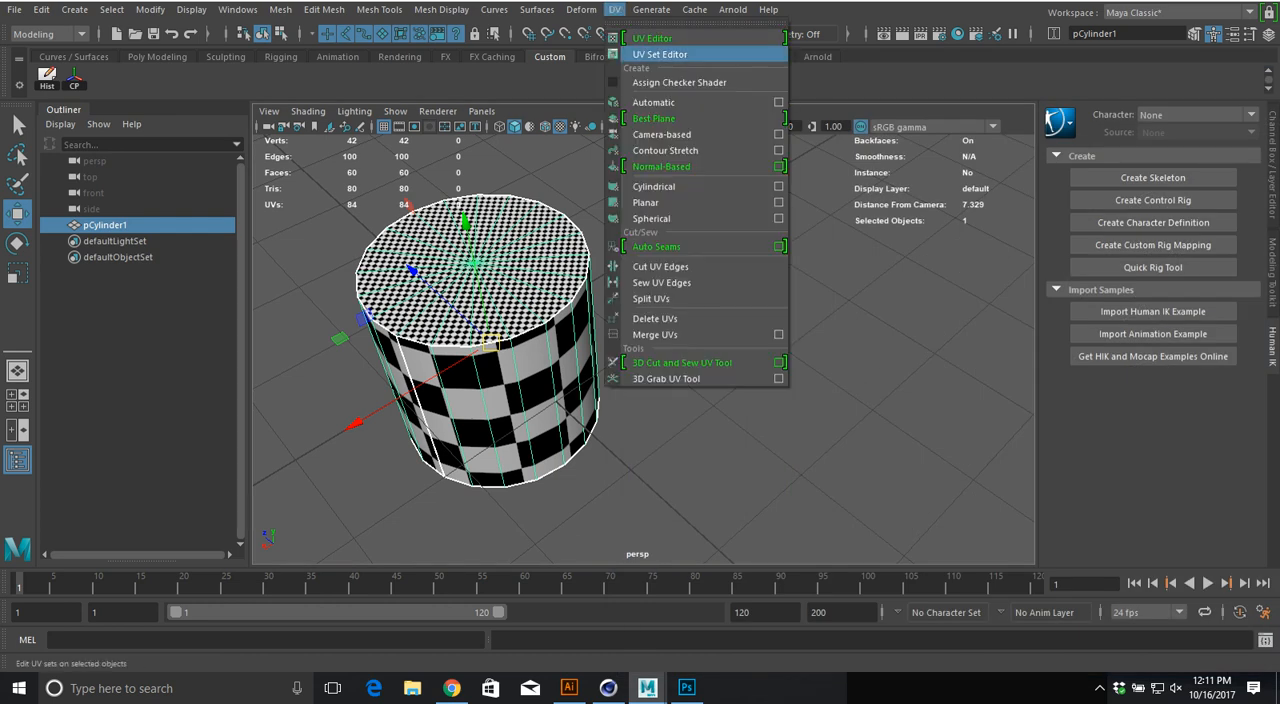
left_click(652, 218)
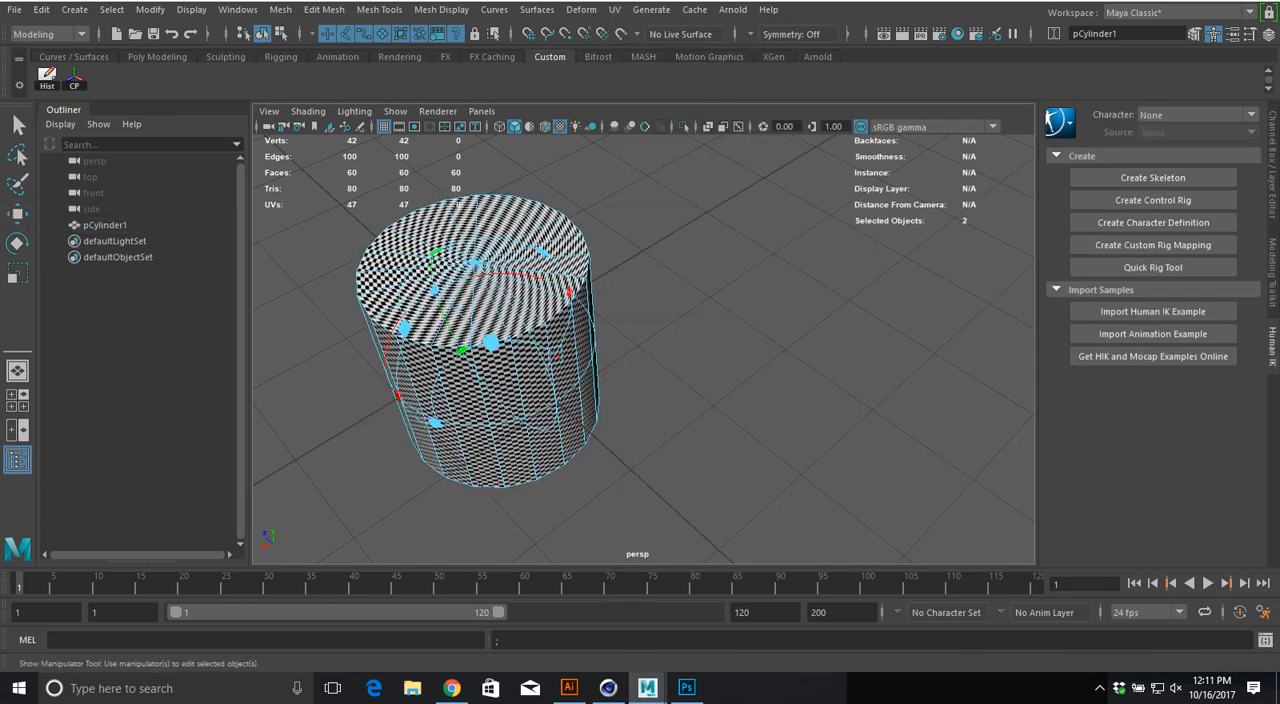
key("4")
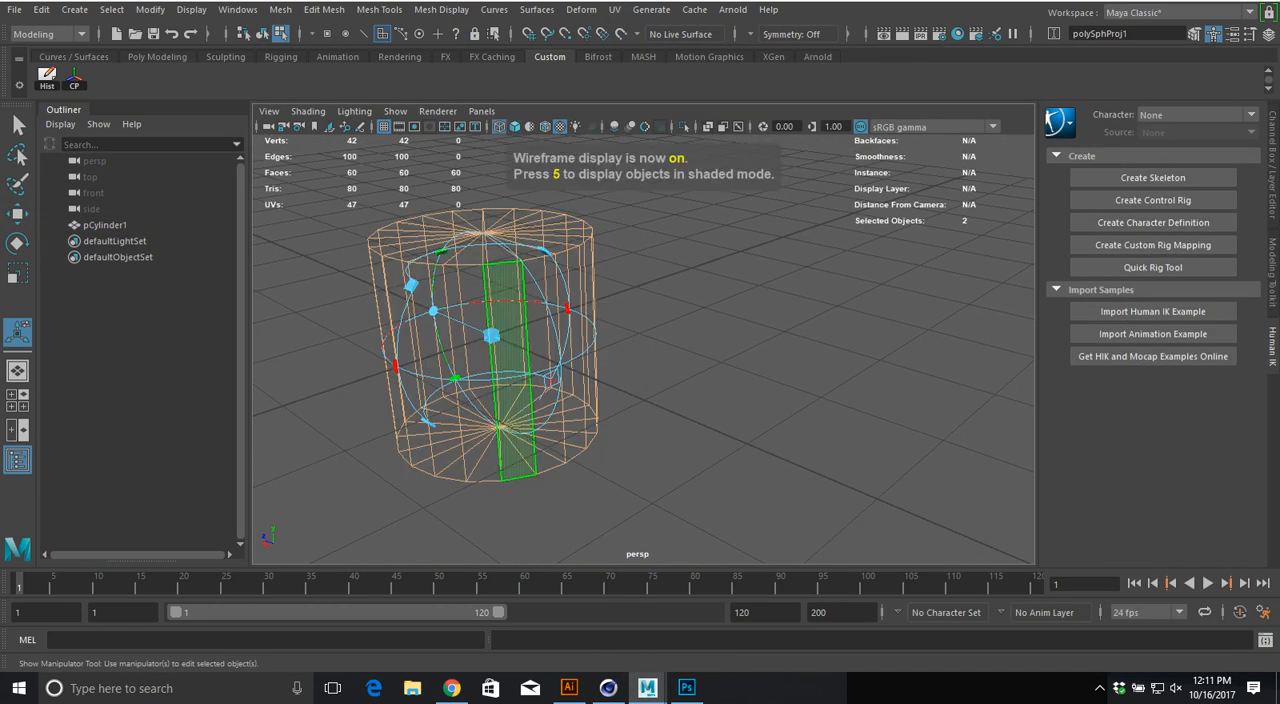
left_click_drag(491, 336, 655, 336)
right_click_drag(655, 336, 475, 340, "alt")
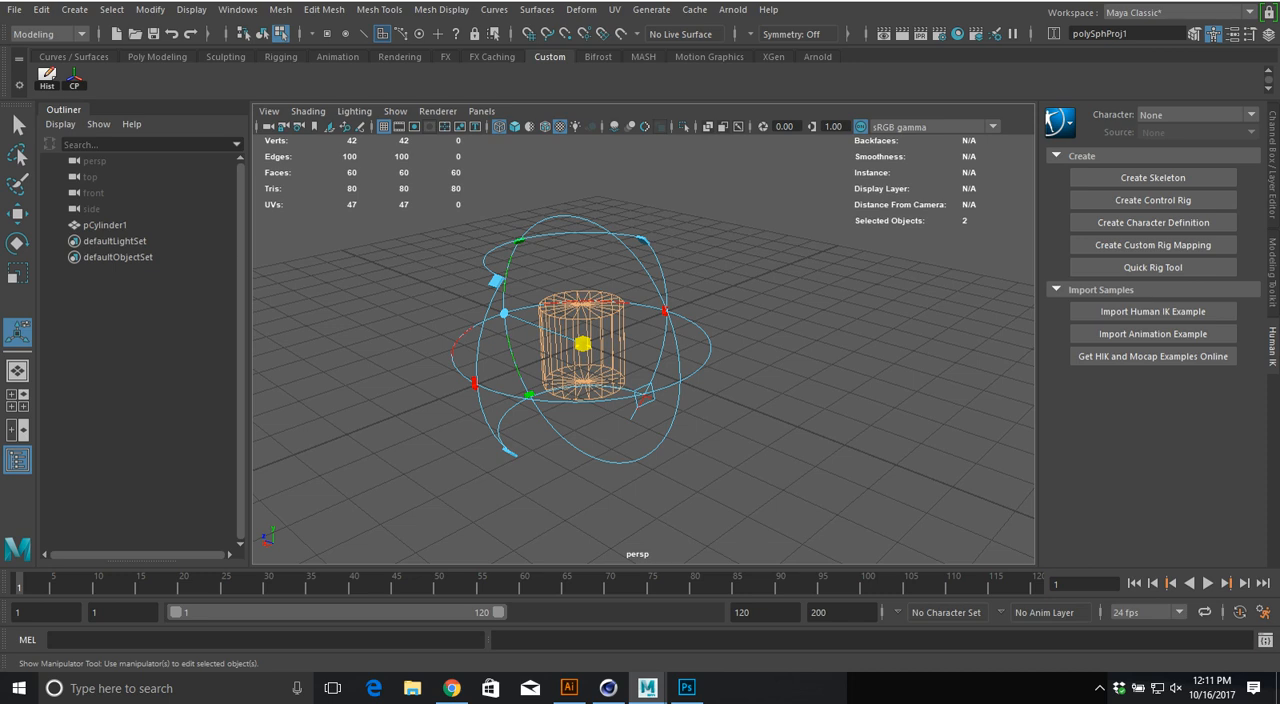
key("6")
Step: Switch to Cinema 4D, set the cube's texture projection to Spherical, and examine its top face from above
key("alt+Tab")
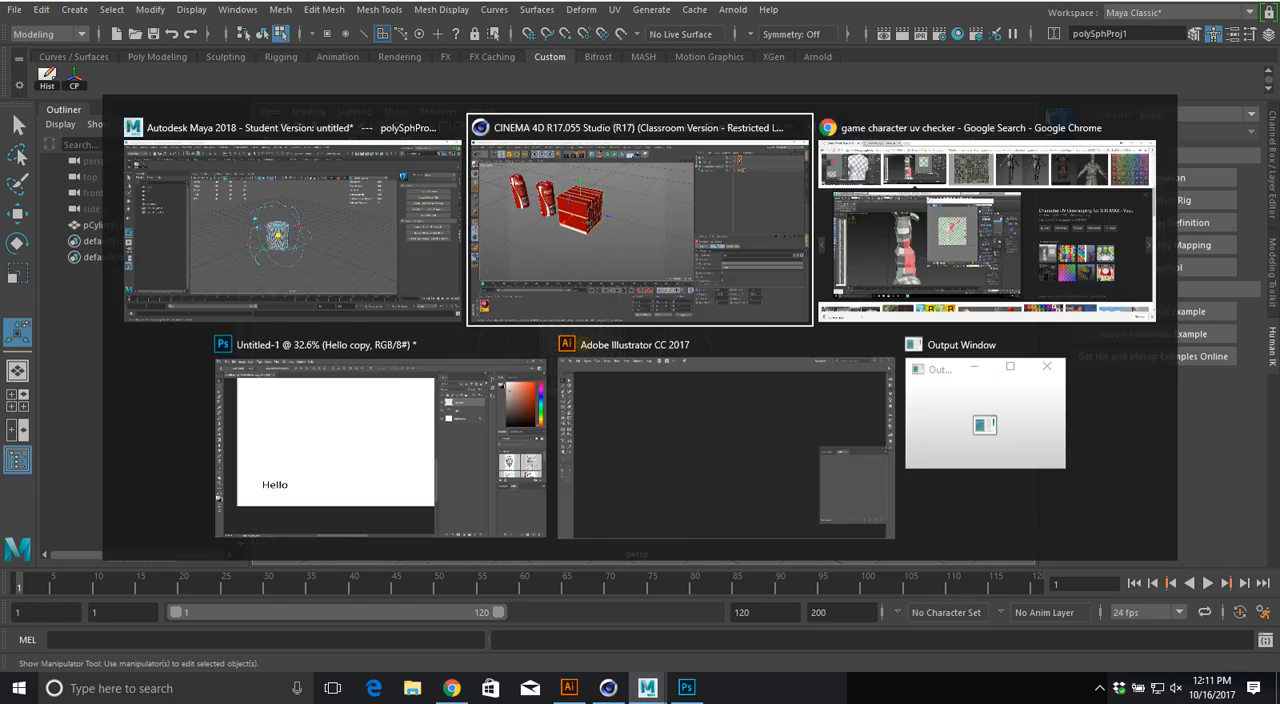
left_click(1000, 451)
left_click(980, 467)
left_click_drag(480, 240, 486, 380, "alt")
right_click_drag(430, 290, 520, 290, "alt")
middle_click_drag(430, 230, 519, 305, "alt")
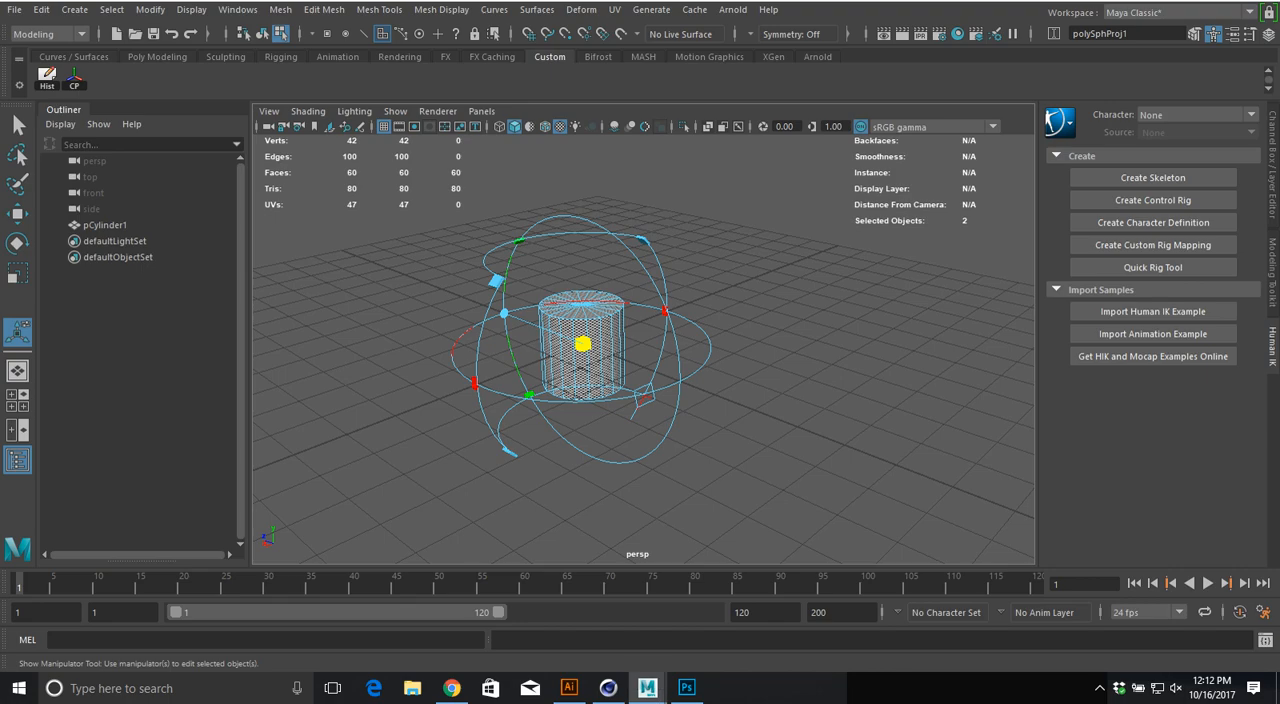
Step: Return to Maya and examine the spherical checker pattern on the cylinder's top cap from above
left_click_drag(643, 240, 588, 217)
left_click_drag(600, 290, 605, 370, "alt")
right_click_drag(605, 370, 750, 390, "alt")
middle_click_drag(450, 290, 705, 356, "alt")
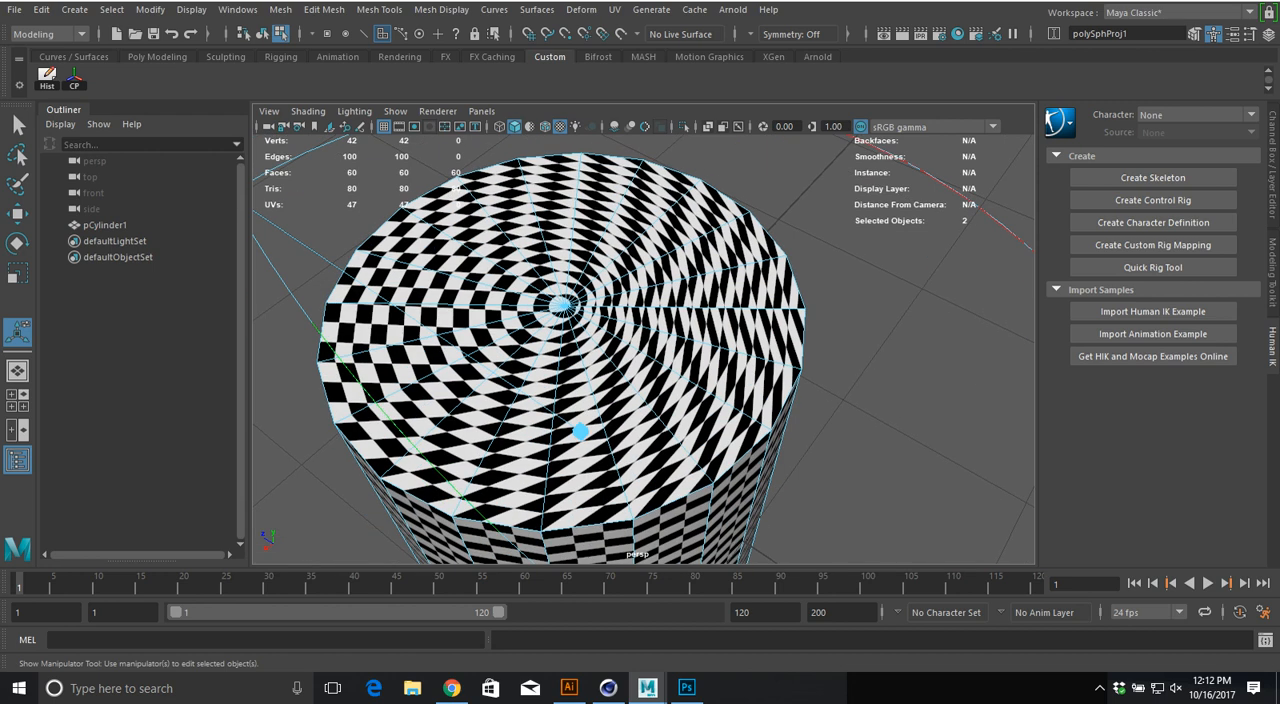
right_click_drag(705, 356, 785, 340, "alt")
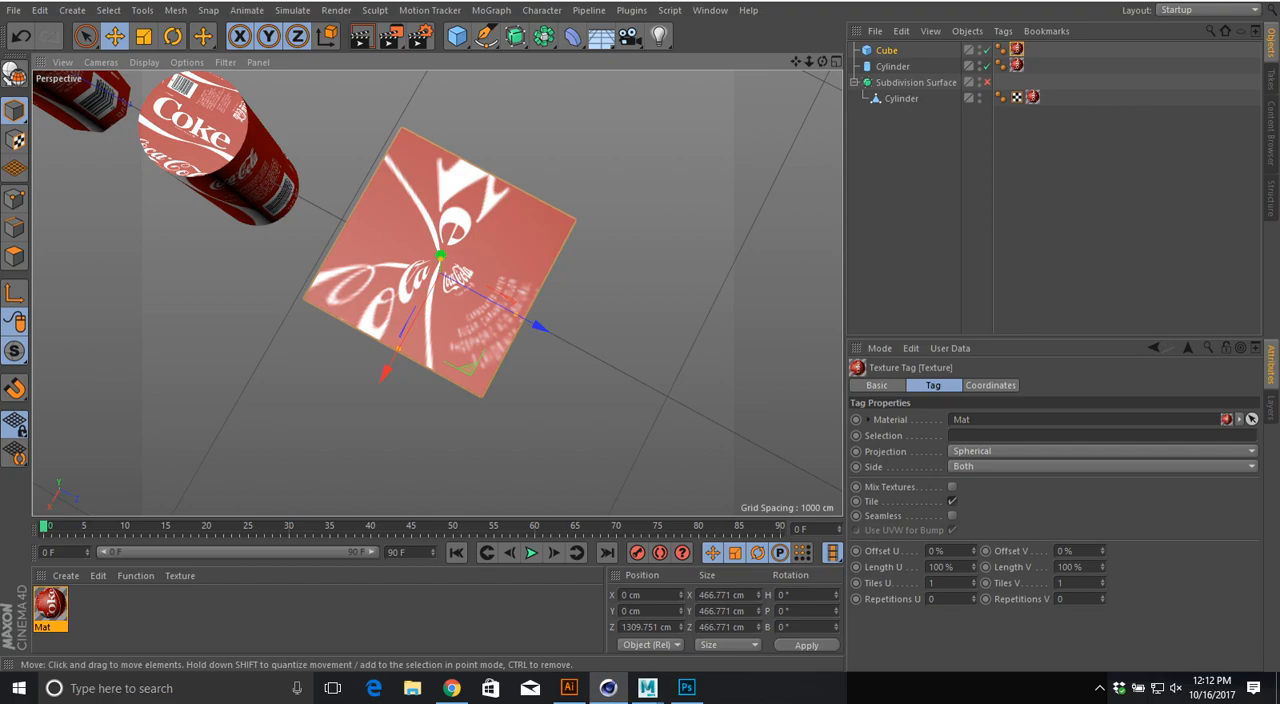
Step: In Cinema 4D, set the cube's texture projection to Cylindrical and examine the label around its sides
left_click(1008, 451)
left_click(1008, 483)
left_click_drag(440, 273, 436, 172, "alt")
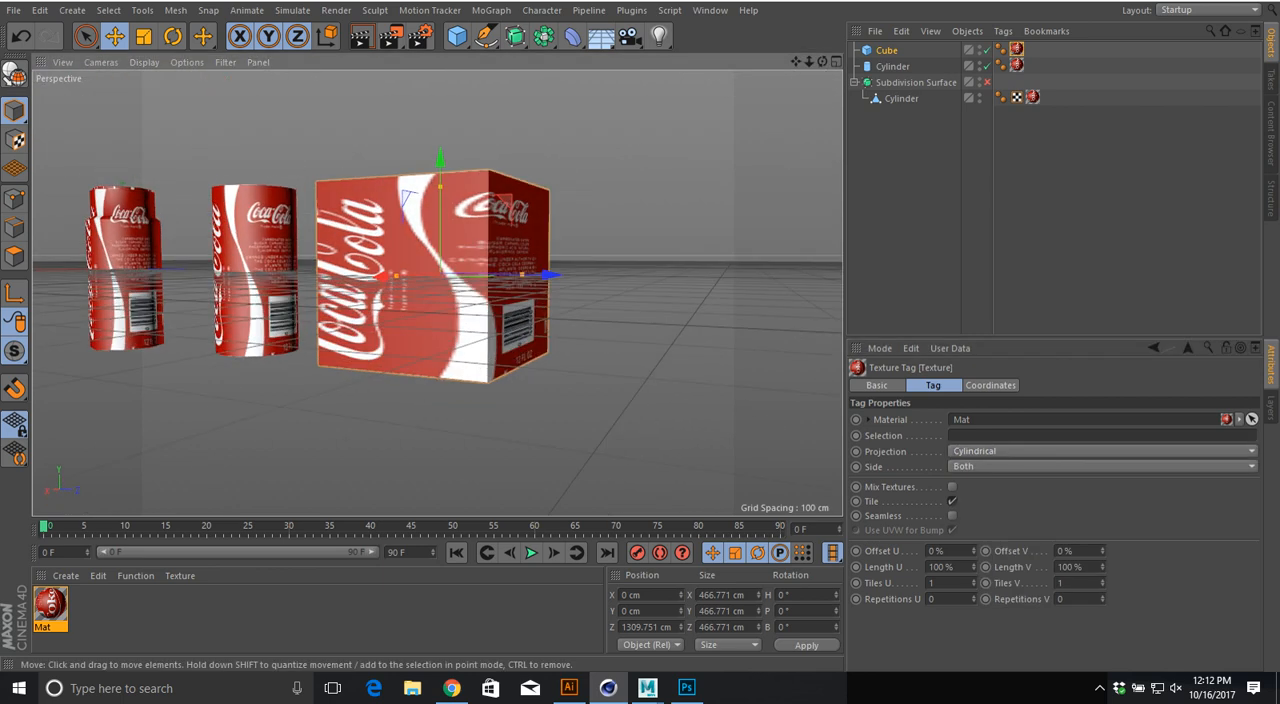
Step: Switch to Maya, apply a cylindrical UV projection to pCylinder1, and adjust the projection from a level side view
left_click(648, 688)
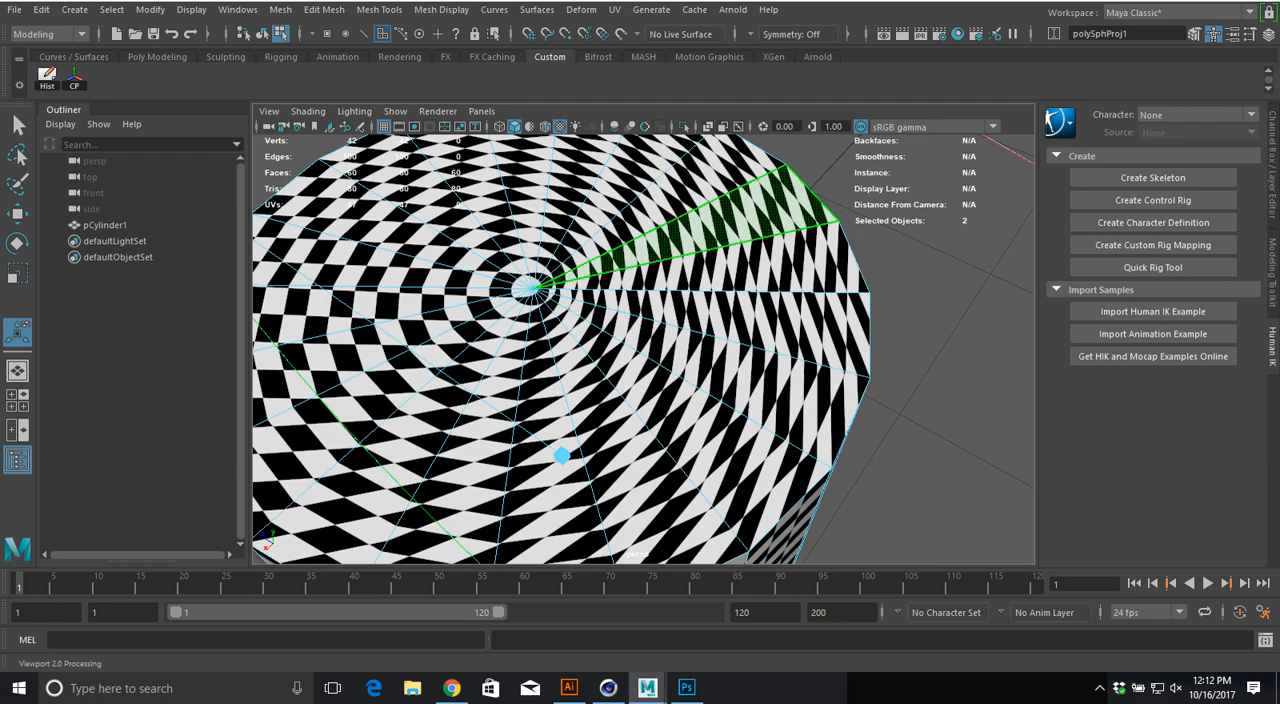
scroll(700, 335, "down", 4)
right_click_drag(522, 350, 584, 300)
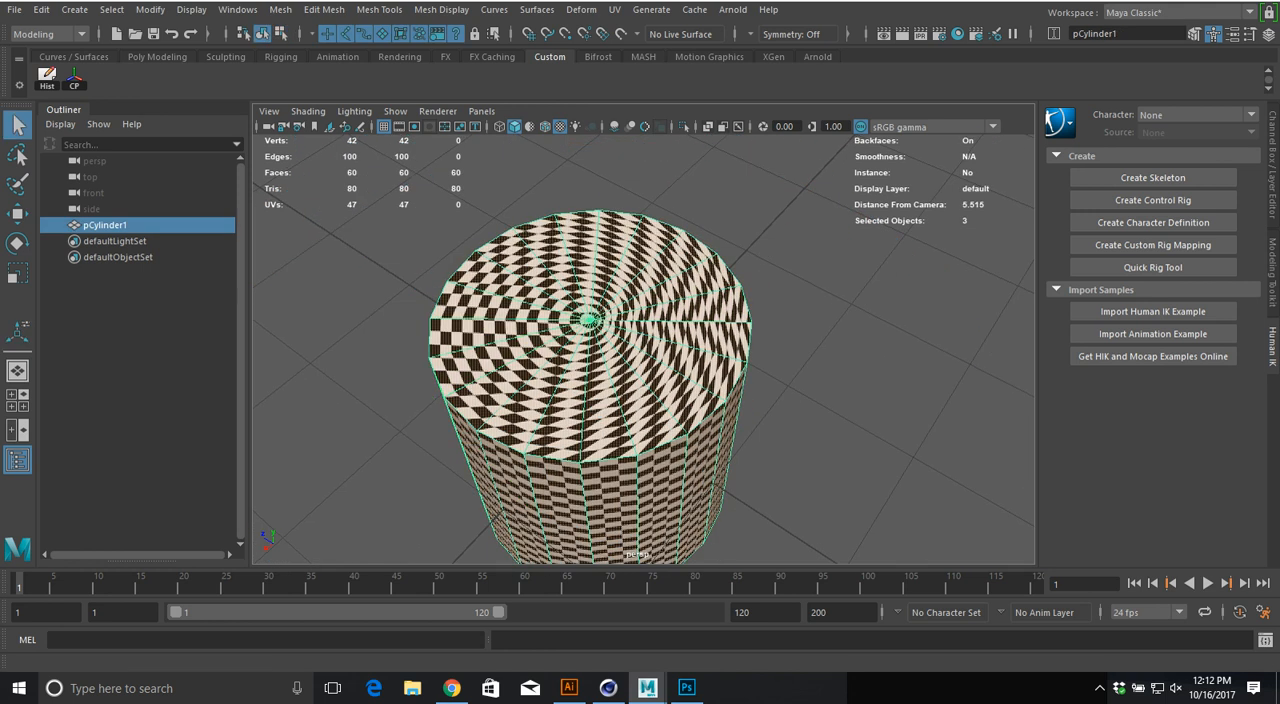
left_click(615, 10)
left_click(654, 187)
left_click_drag(660, 300, 660, 192, "alt")
left_click_drag(470, 360, 272, 338)
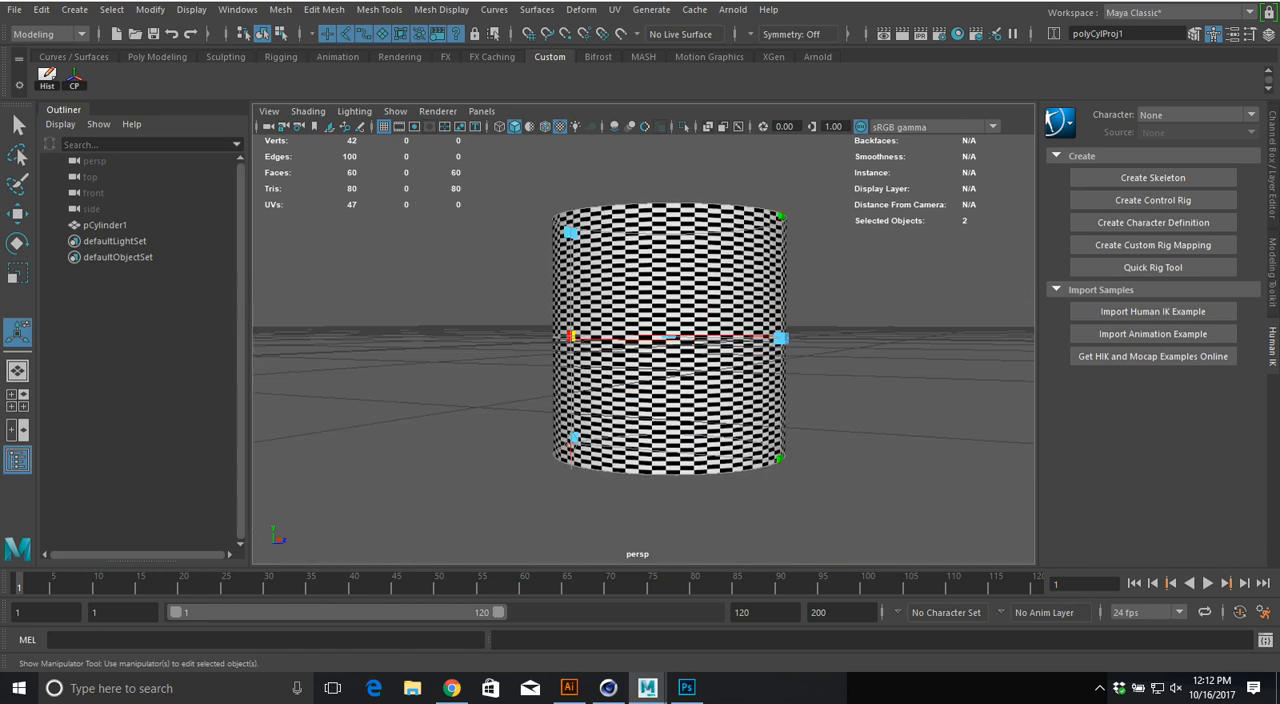
Step: Stretch the cylindrical projection's height well past the cylinder and compare the checkers on the side and caps
left_click_drag(782, 216, 782, 74)
left_click_drag(720, 350, 570, 275, "alt")
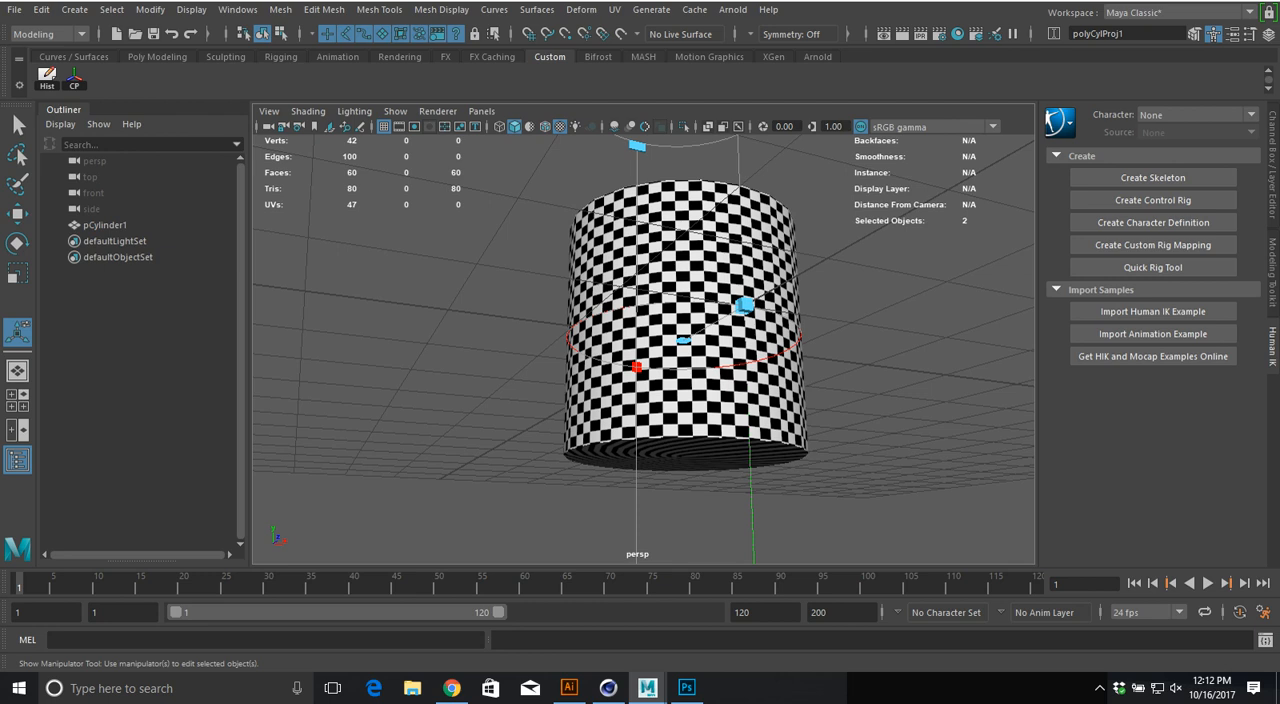
left_click_drag(570, 290, 838, 410, "alt")
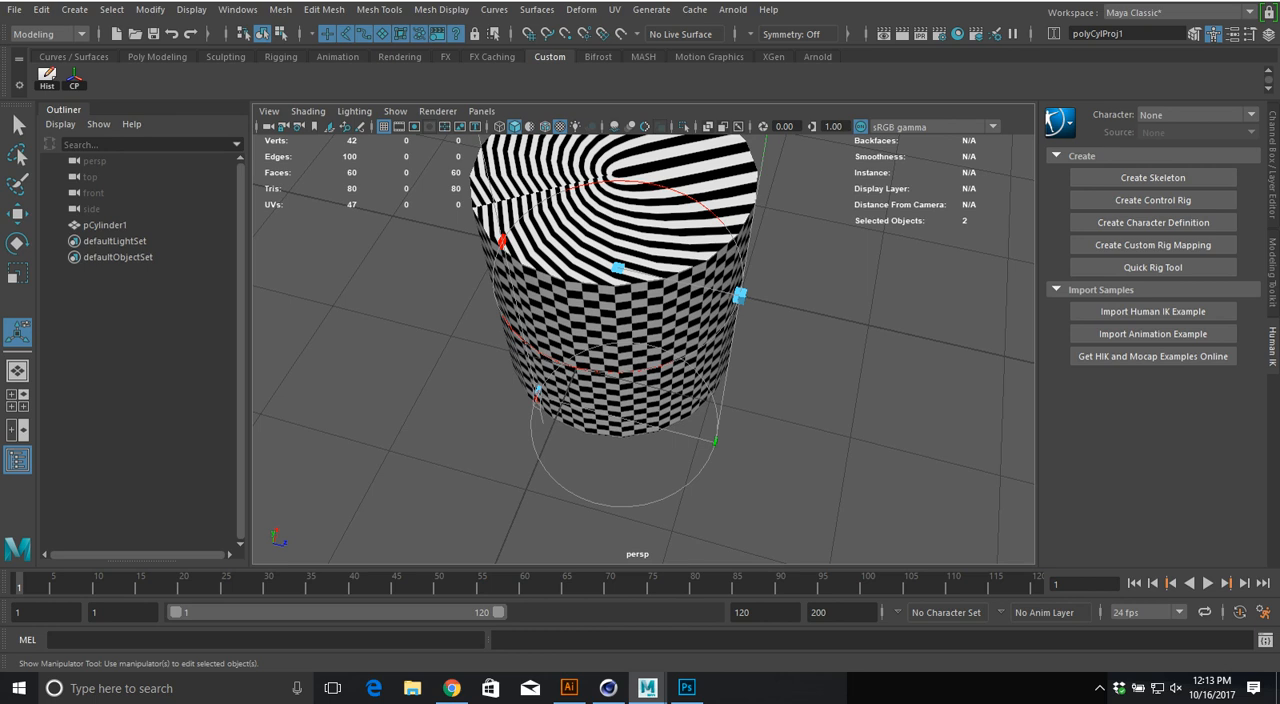
Step: Switch to Cinema 4D, set the cube's texture projection to Flat, and examine the cube's front and top faces
key("alt+Tab")
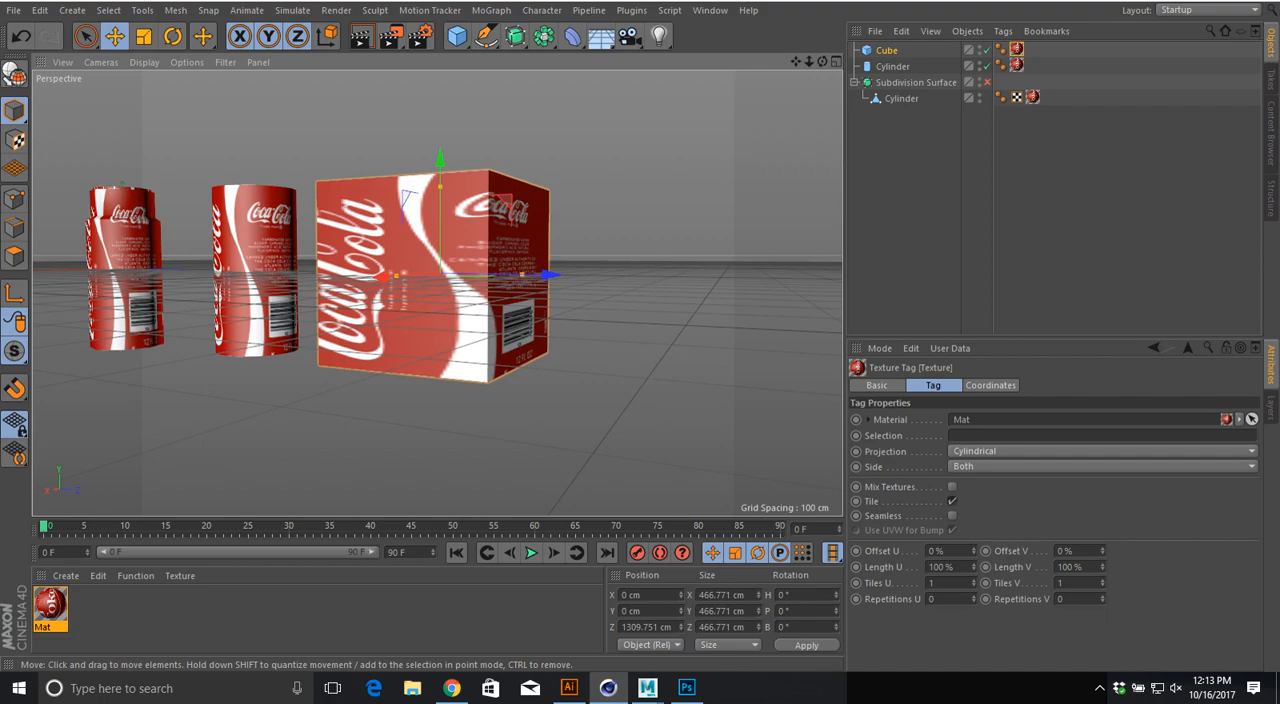
left_click_drag(440, 275, 432, 345, "alt")
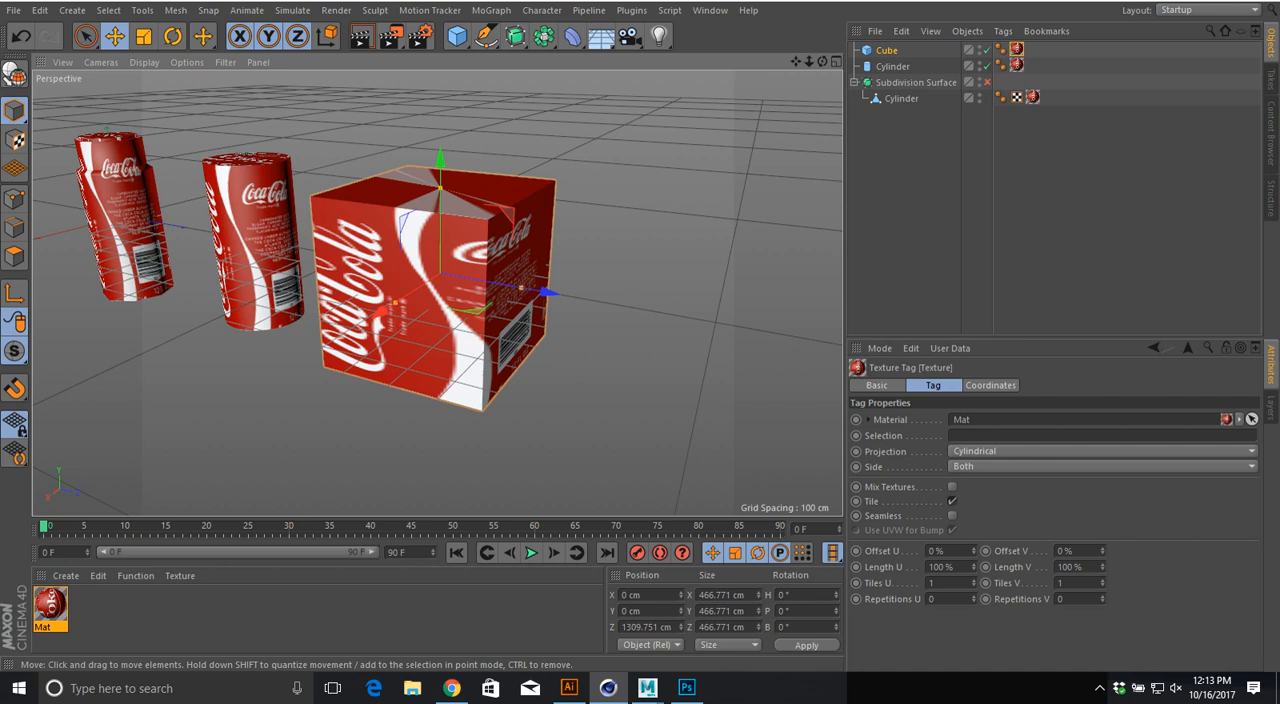
left_click(1010, 451)
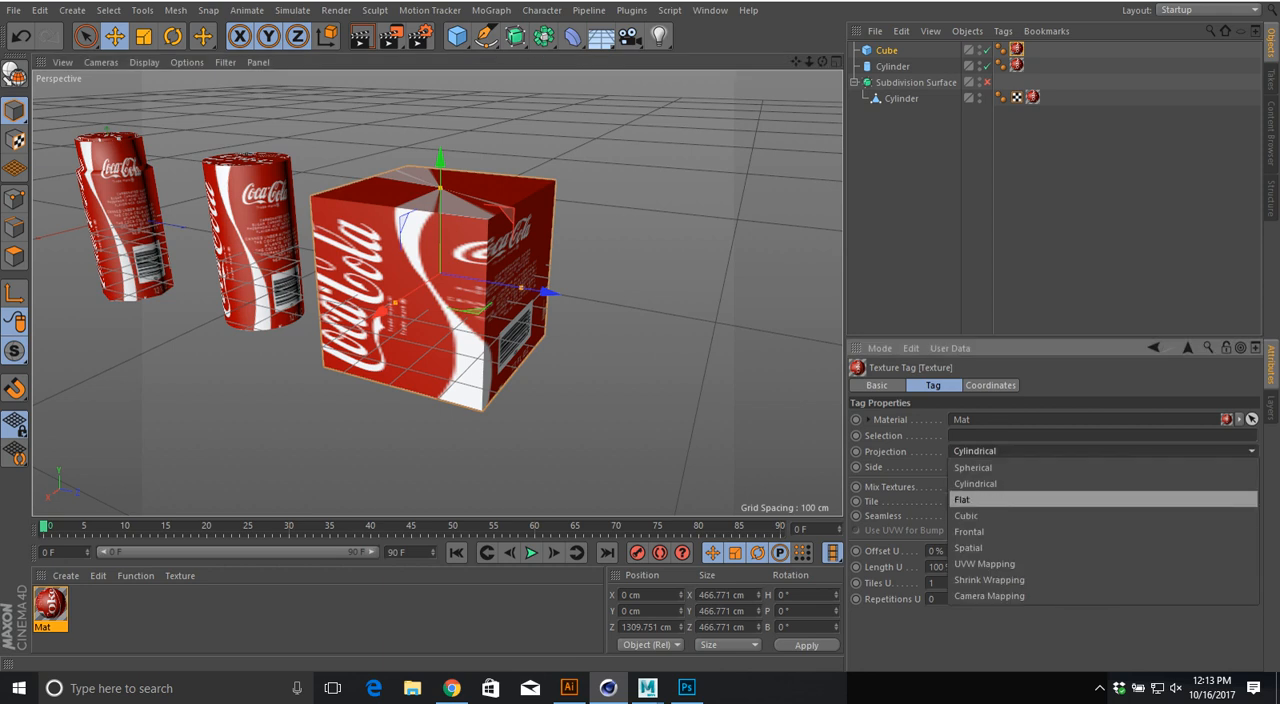
left_click(1010, 498)
left_click_drag(440, 275, 290, 262, "alt")
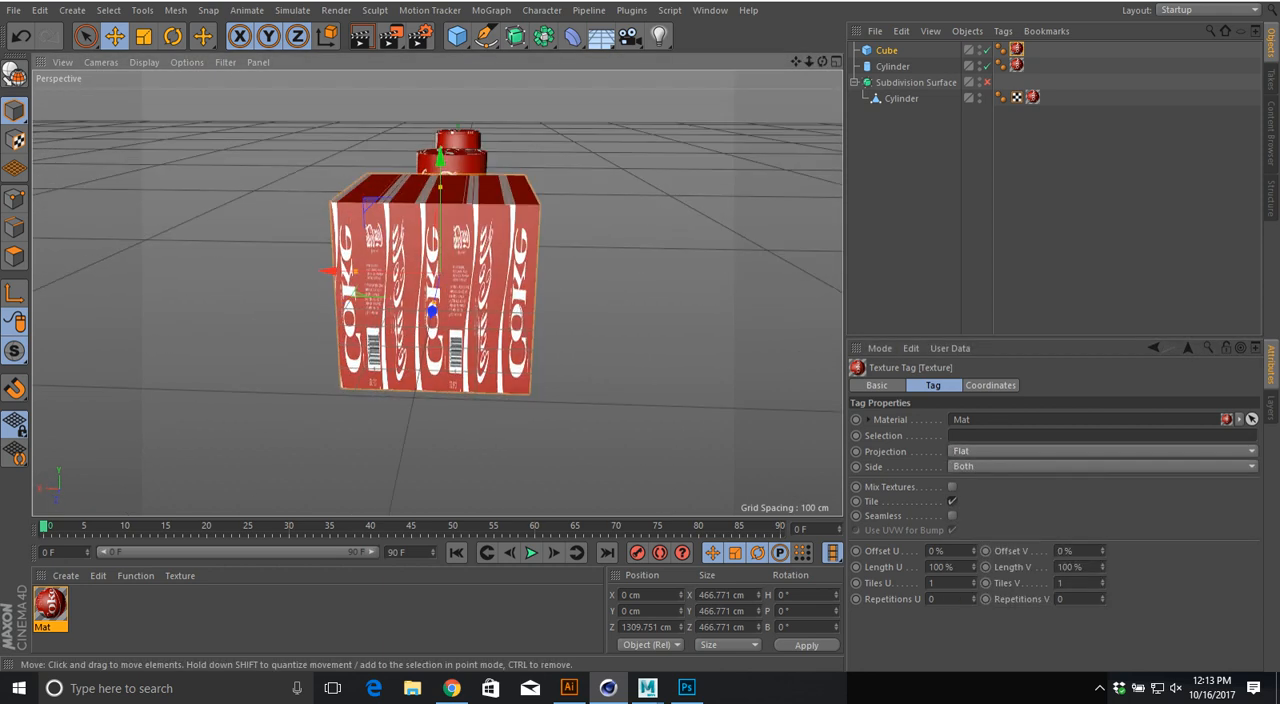
Step: Switch to Maya and apply a planar UV projection to the cylinder from the X axis, fitted to the bounding box
key("alt+Tab")
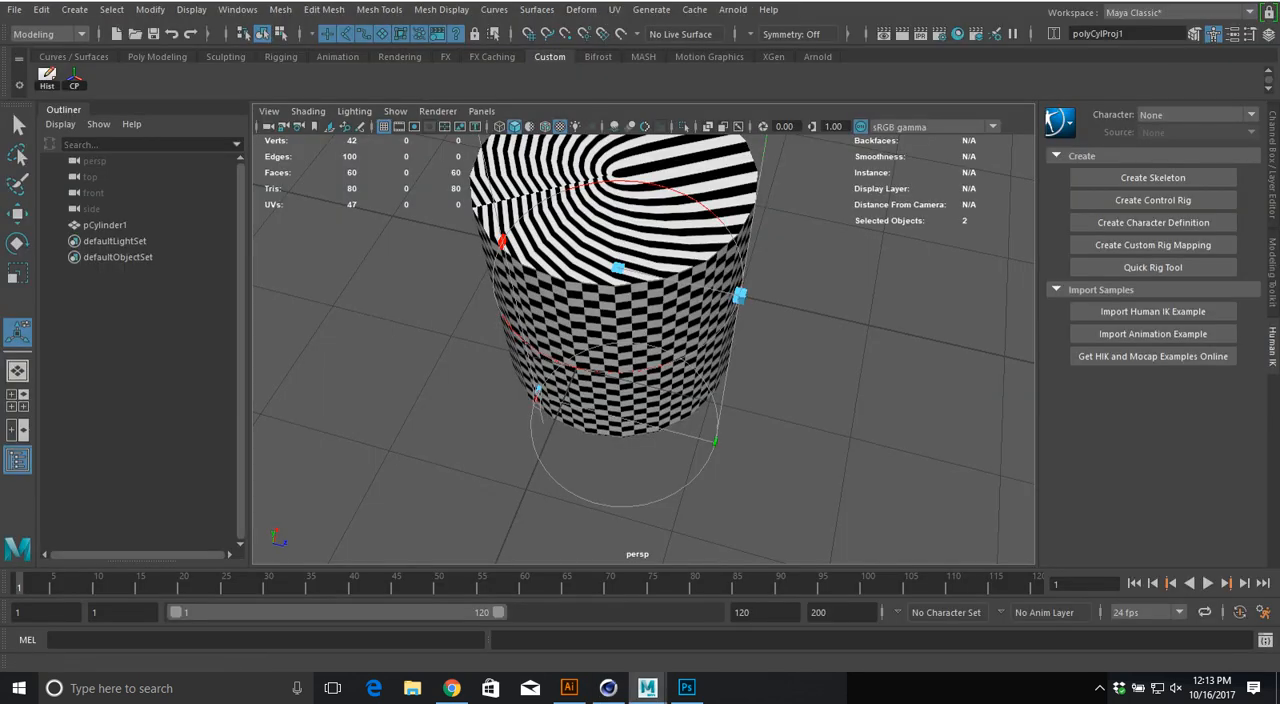
left_click(615, 9)
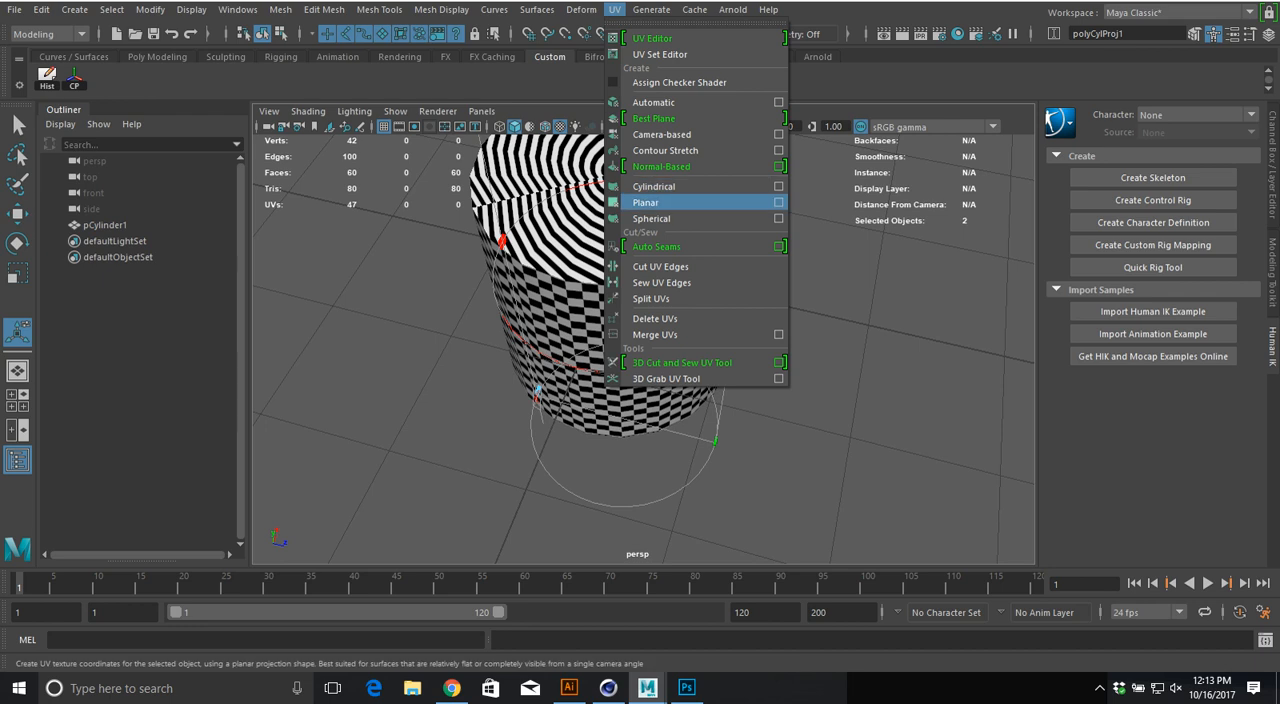
left_click(778, 202)
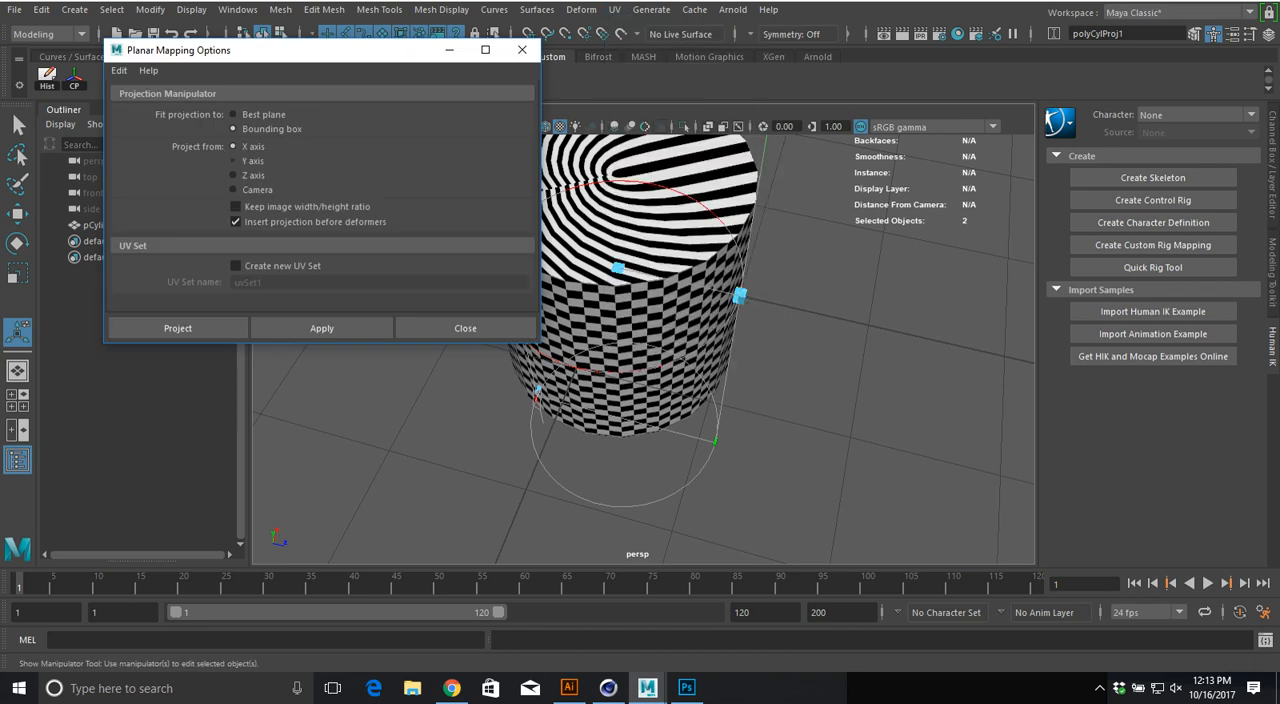
left_click(178, 328)
Step: Examine the planar checker pattern around the cylinder's front, sides and top, and compare it with the flat-projected cube in Cinema 4D
left_click_drag(600, 420, 605, 290, "alt")
right_click_drag(605, 290, 722, 304, "alt")
middle_click_drag(690, 310, 718, 333, "alt")
left_click_drag(718, 333, 728, 327, "alt")
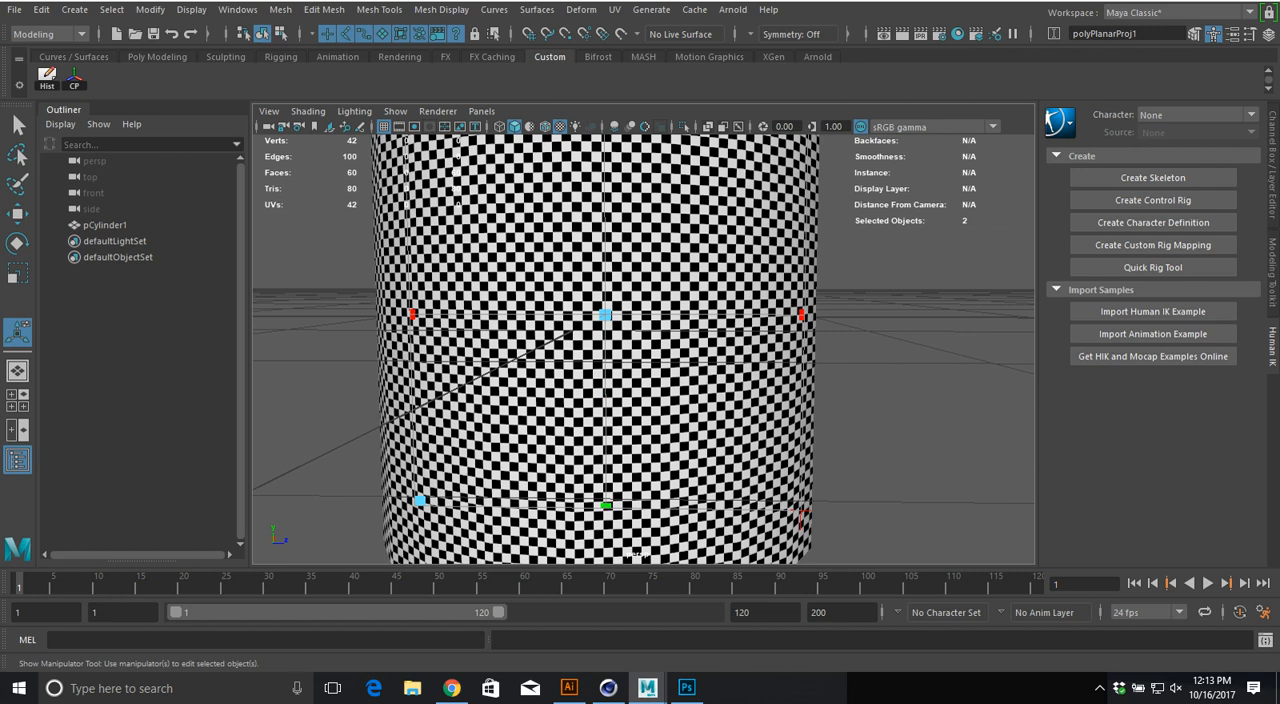
left_click_drag(660, 370, 472, 362, "alt")
middle_click_drag(490, 362, 330, 402, "alt")
left_click_drag(330, 402, 425, 425, "alt")
scroll(425, 425, "down", 5)
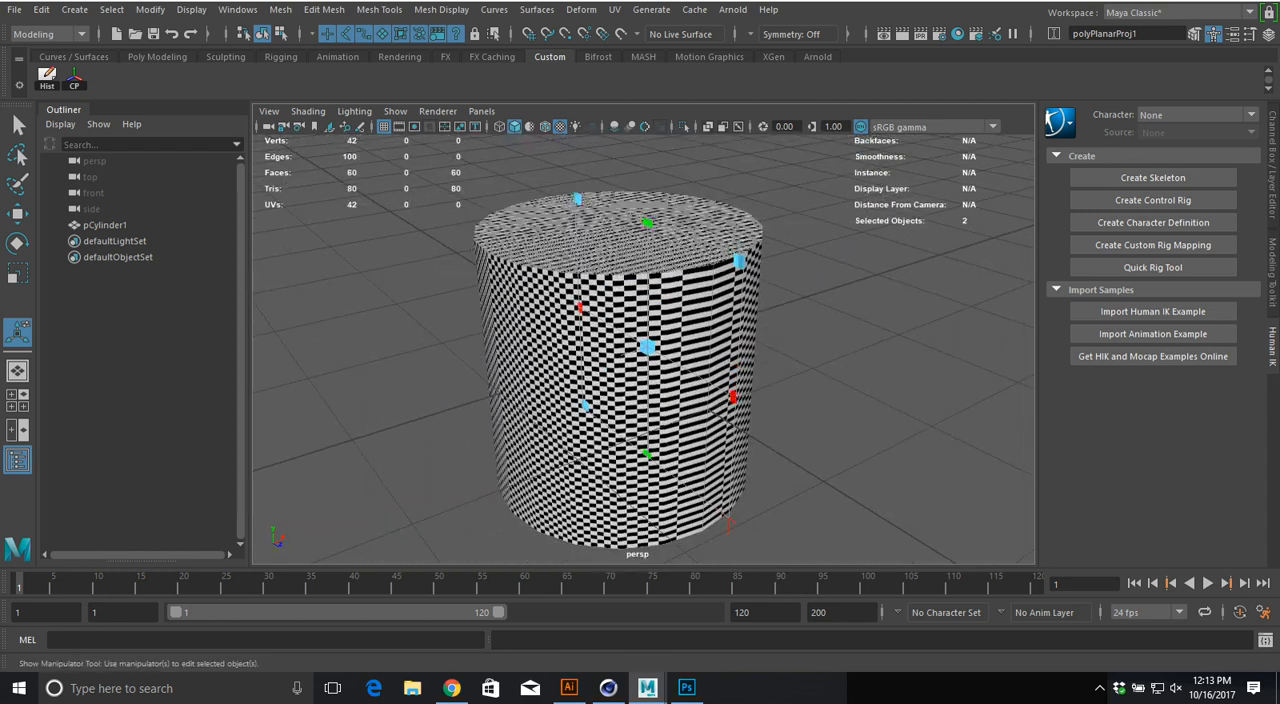
key("alt+Tab")
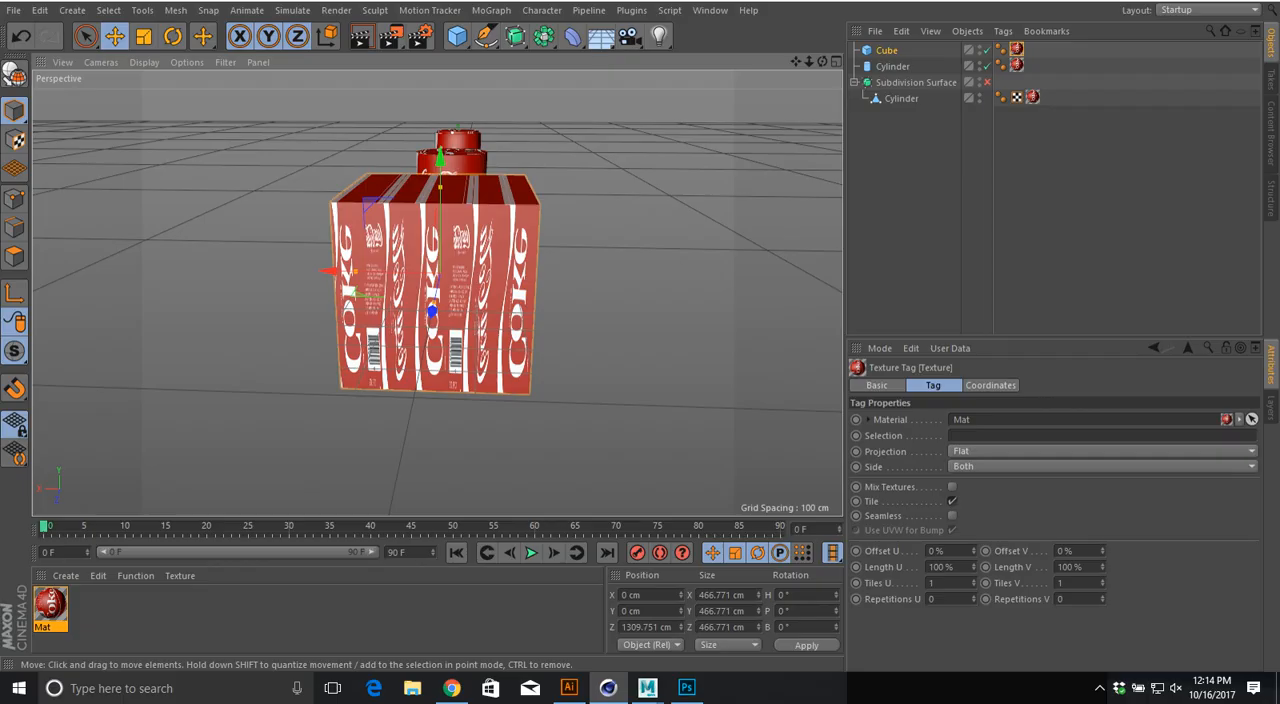
key("alt+Tab")
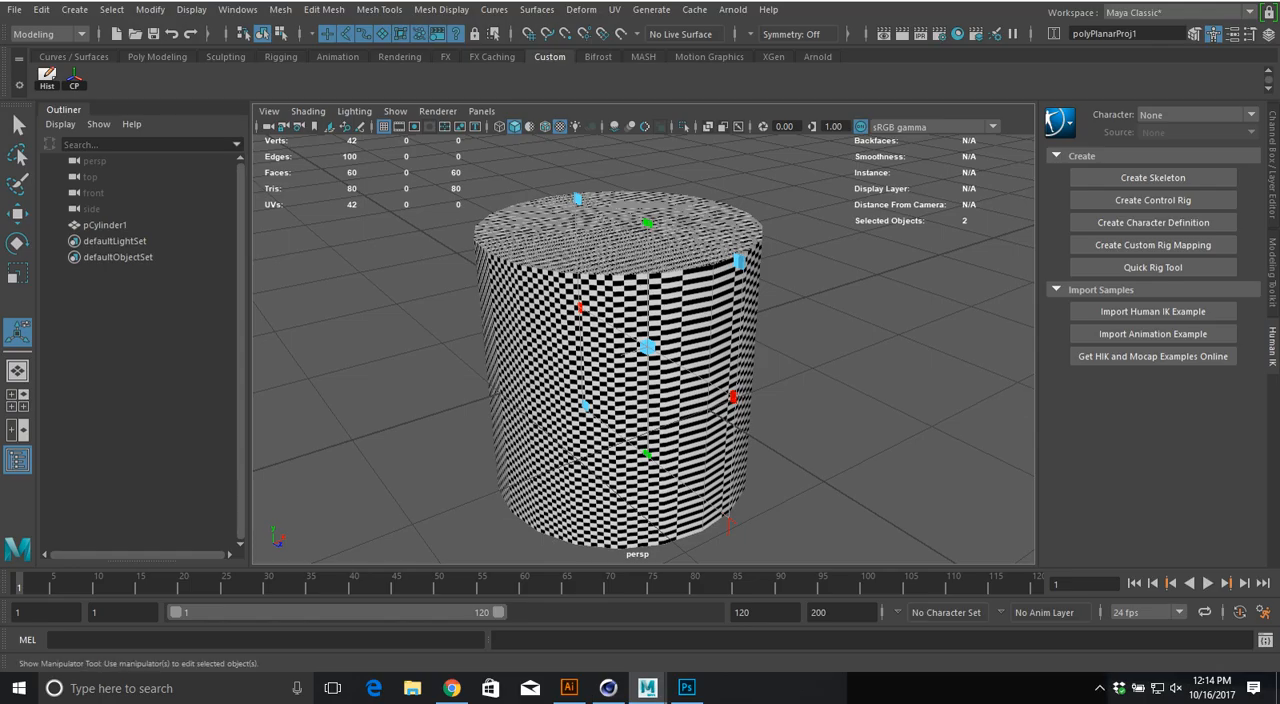
Step: Reselect pCylinder1, apply a cylindrical UV projection, and stretch its height to make the side checkers roughly square
key("w")
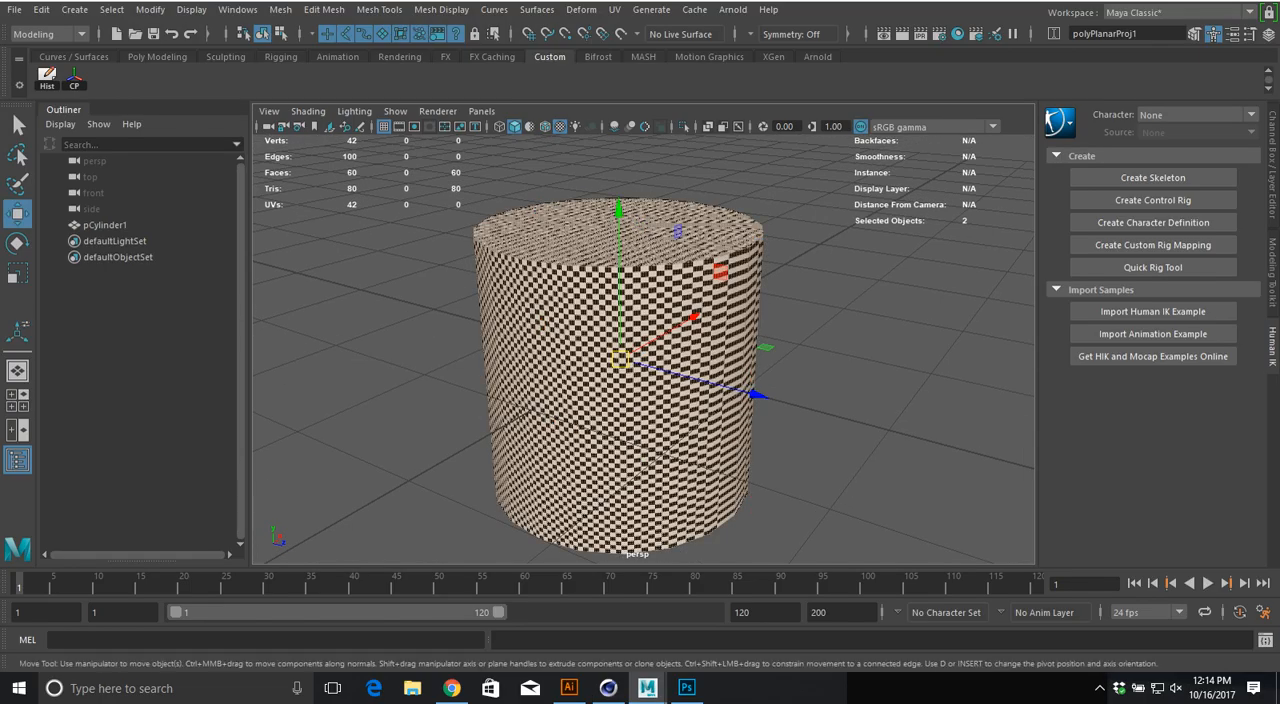
left_click(586, 390)
left_click(614, 10)
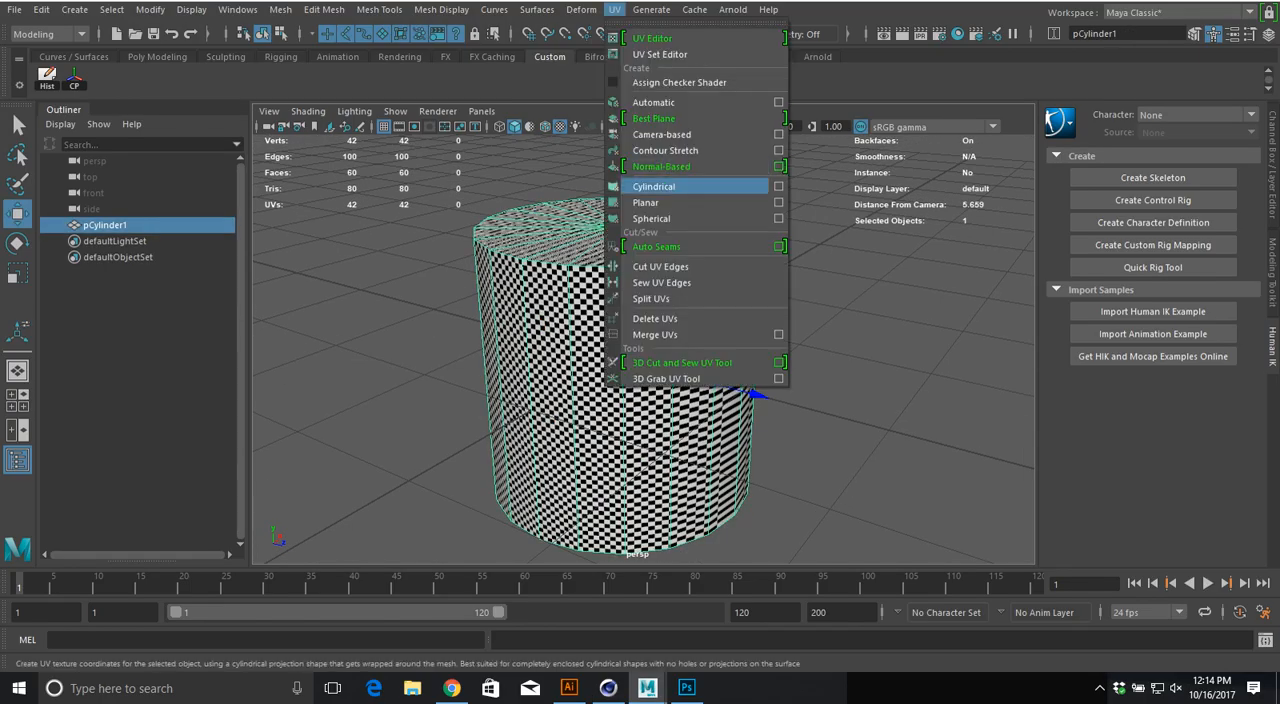
left_click(655, 185)
left_click_drag(700, 310, 465, 265, "alt")
left_click_drag(685, 335, 610, 345, "alt")
right_click_drag(505, 350, 585, 354, "alt")
left_click_drag(515, 190, 515, 110)
mouse_move(585, 265)
left_mouse_down("alt")
mouse_move(675, 345)
mouse_move(705, 348)
left_mouse_up("alt")
right_click_drag(690, 320, 565, 268, "alt")
Step: Select all top and bottom cap faces of the cylinder in wireframe and restore the textured display
key("4")
left_click_drag(572, 285, 567, 205, "alt")
left_click_drag(420, 195, 805, 254)
left_click_drag(830, 391, 471, 566, "shift")
key("6")
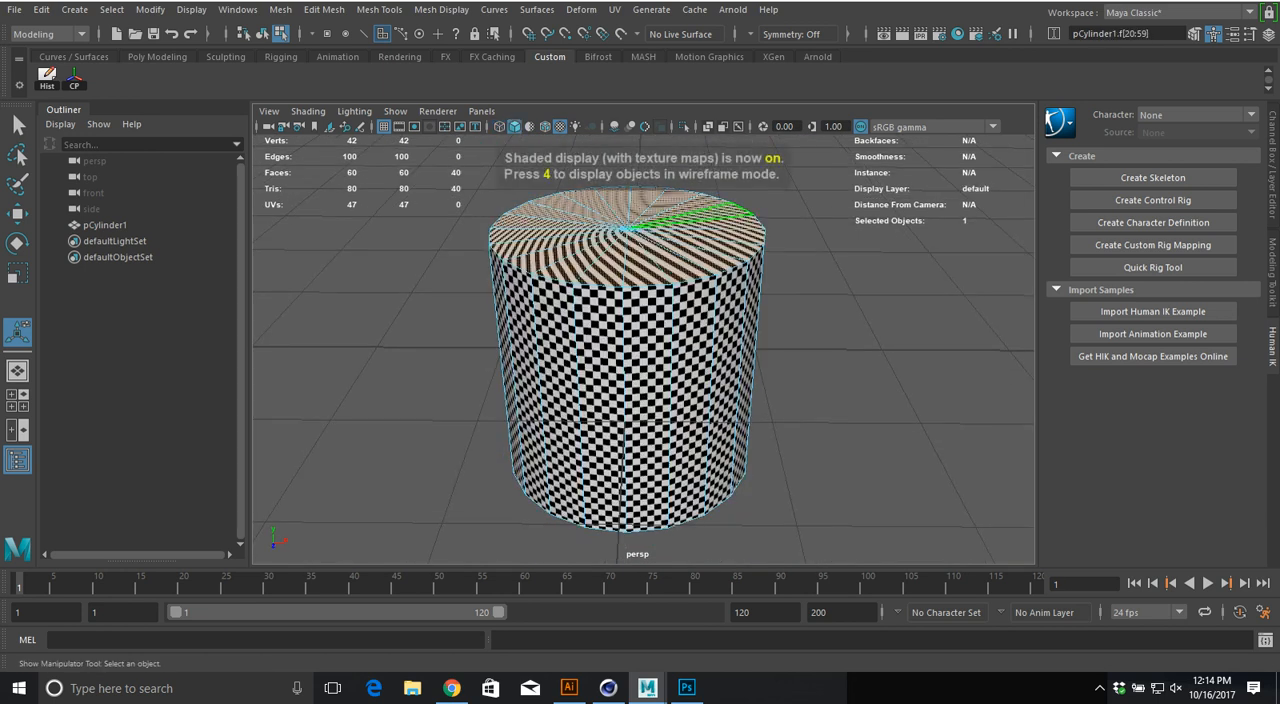
Step: Apply a planar UV projection from the Y axis to the cap faces, enlarge the projection, and return to object selection
left_click(615, 9)
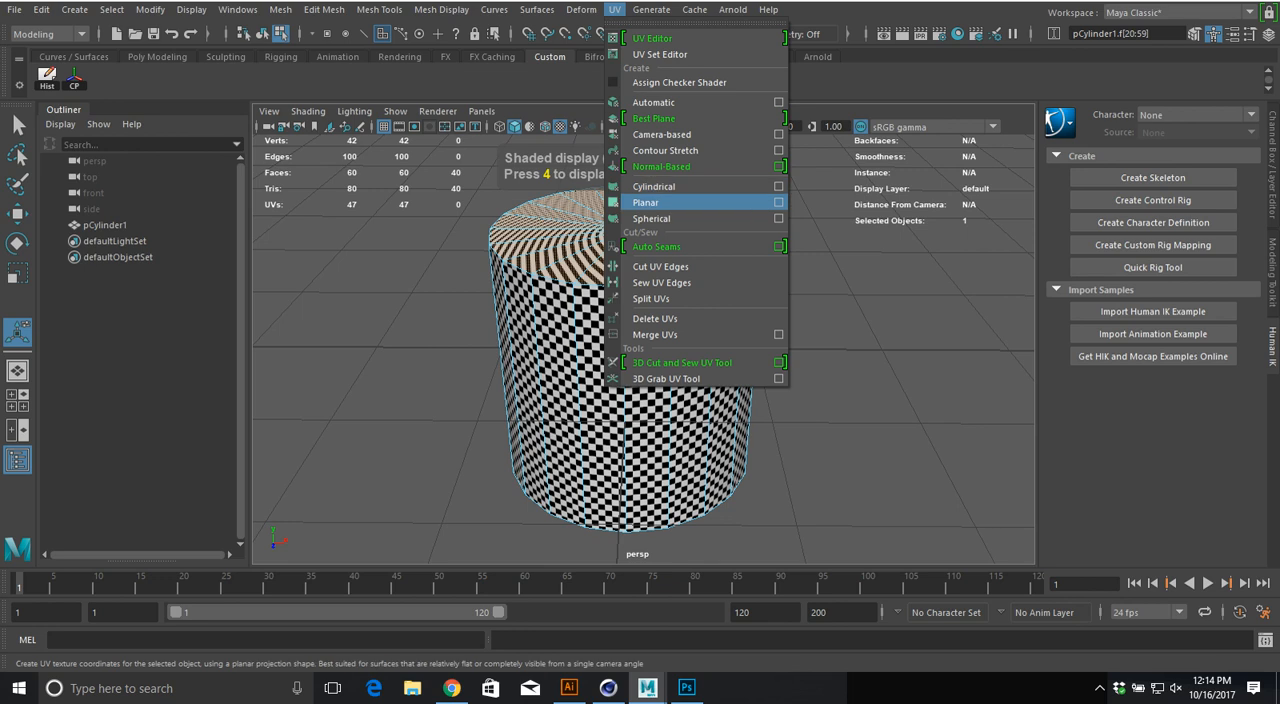
left_click(779, 200)
left_click(178, 328)
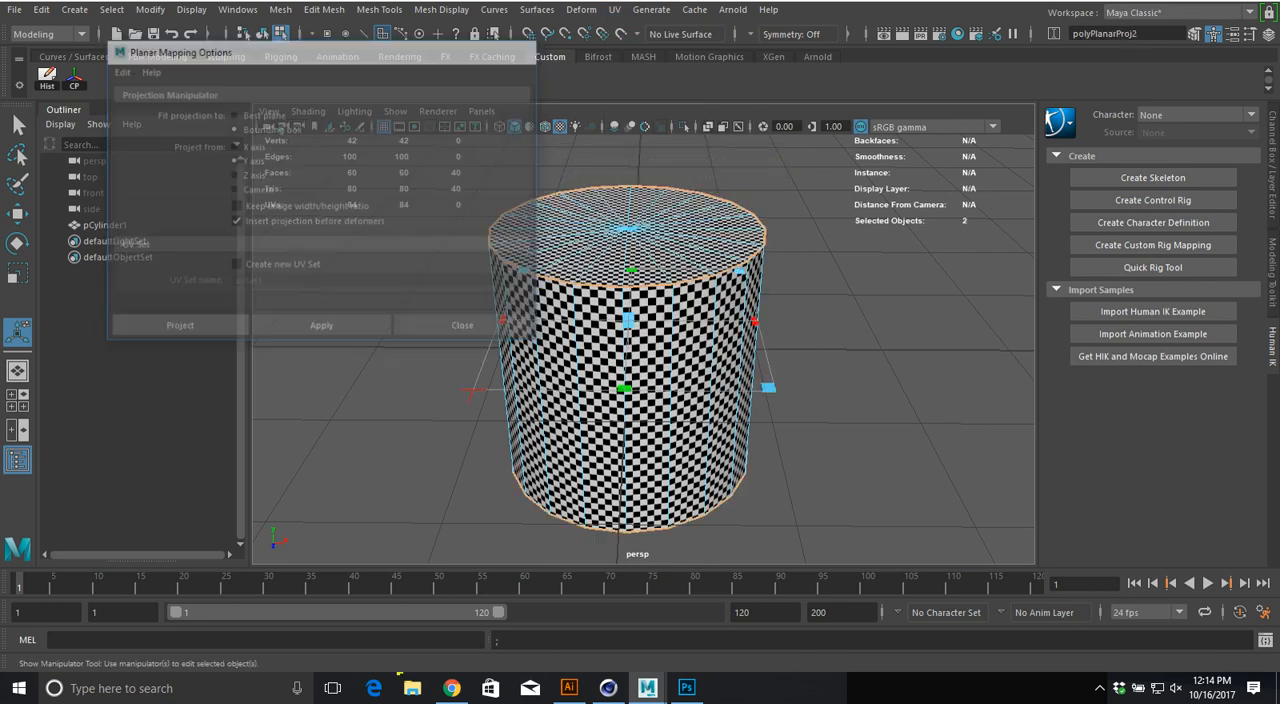
left_click_drag(640, 320, 690, 385, "alt")
right_click_drag(690, 385, 780, 390, "alt")
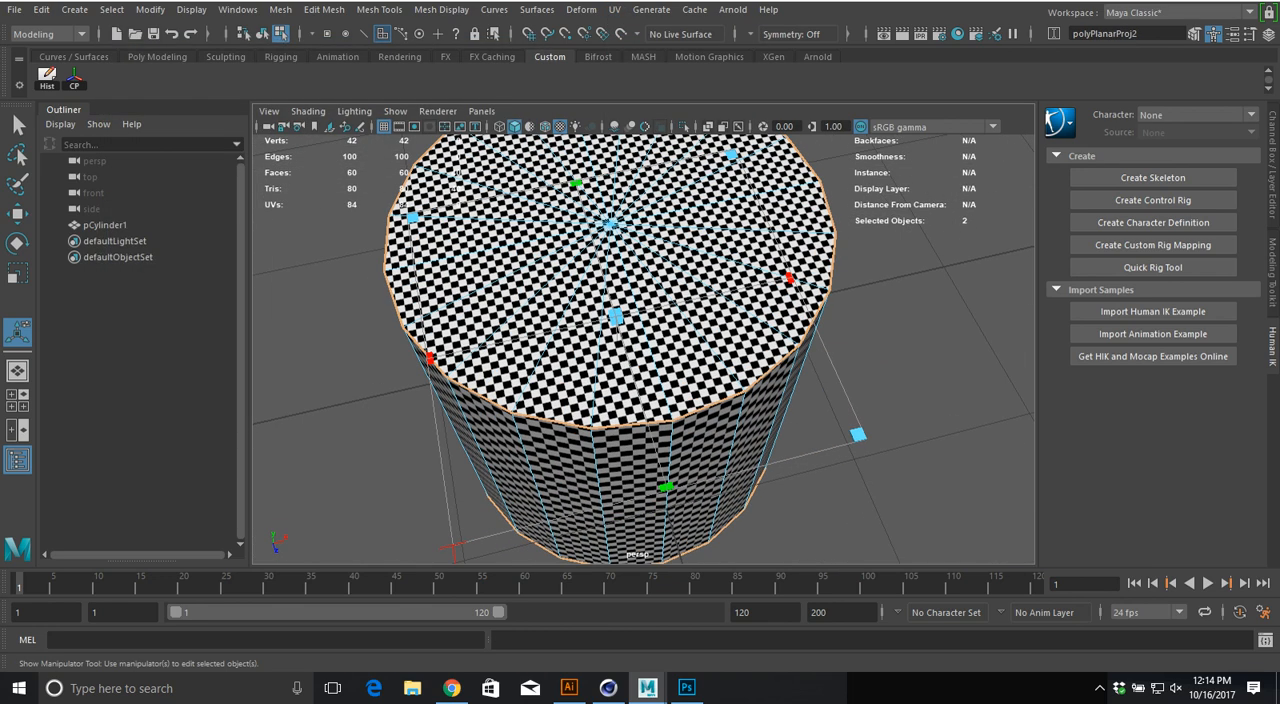
left_click_drag(858, 435, 1024, 516)
left_click_drag(800, 465, 718, 430, "alt")
right_click_drag(718, 430, 780, 375)
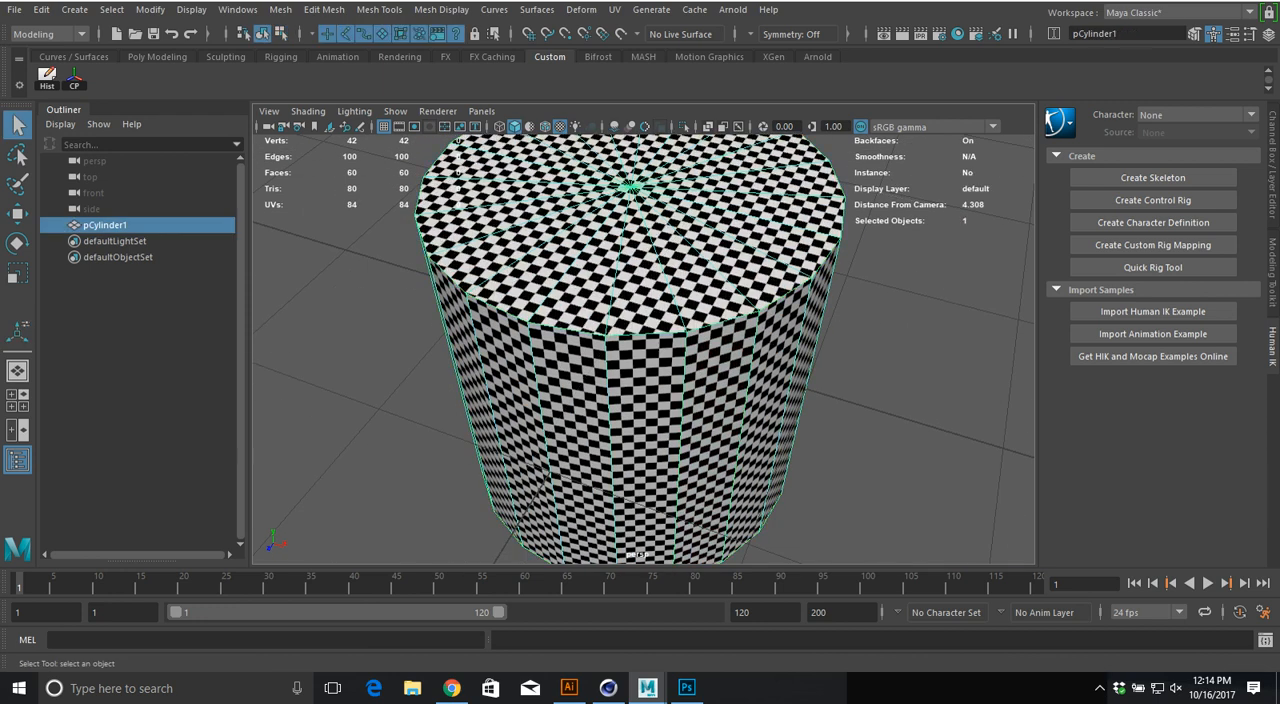
Step: Deselect the cylinder, examine the checkers on its top cap and sides, and switch back to Cinema 4D
left_click(890, 410)
left_click_drag(740, 380, 735, 425, "alt")
right_click_drag(735, 425, 815, 435, "alt")
left_click_drag(815, 435, 799, 455, "alt")
left_click_drag(799, 235, 790, 455, "alt")
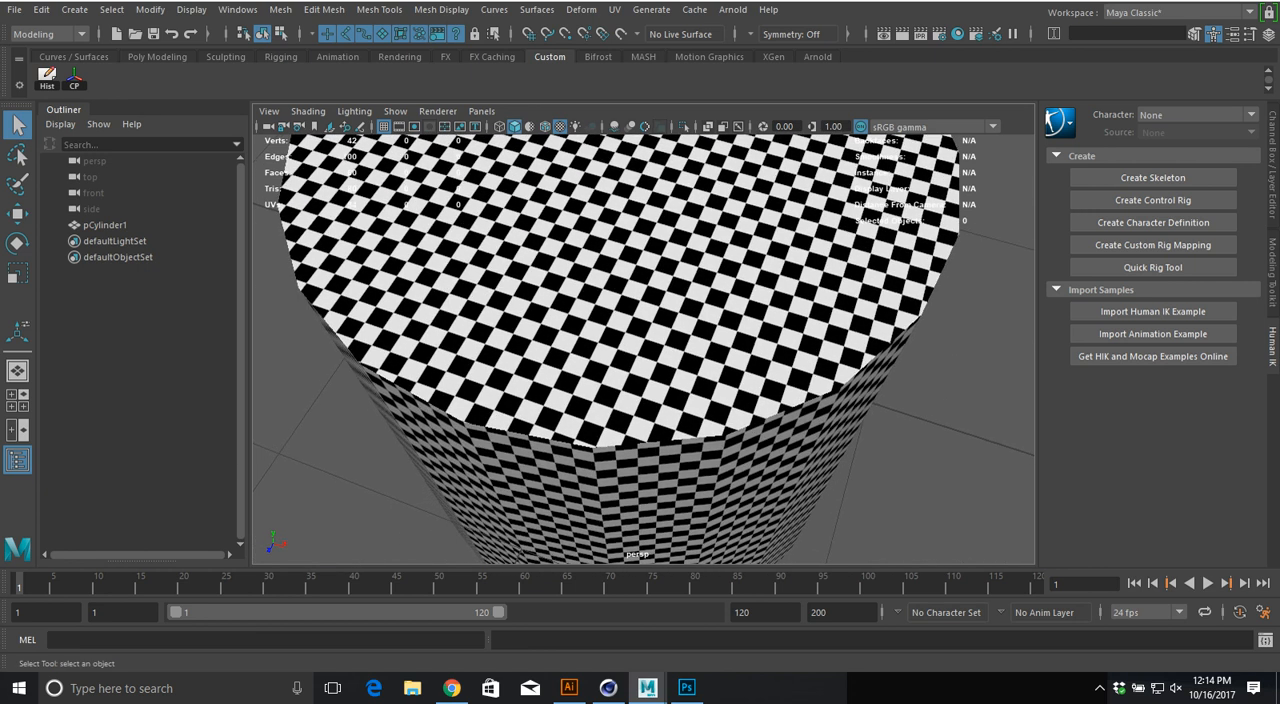
key("alt+Tab")
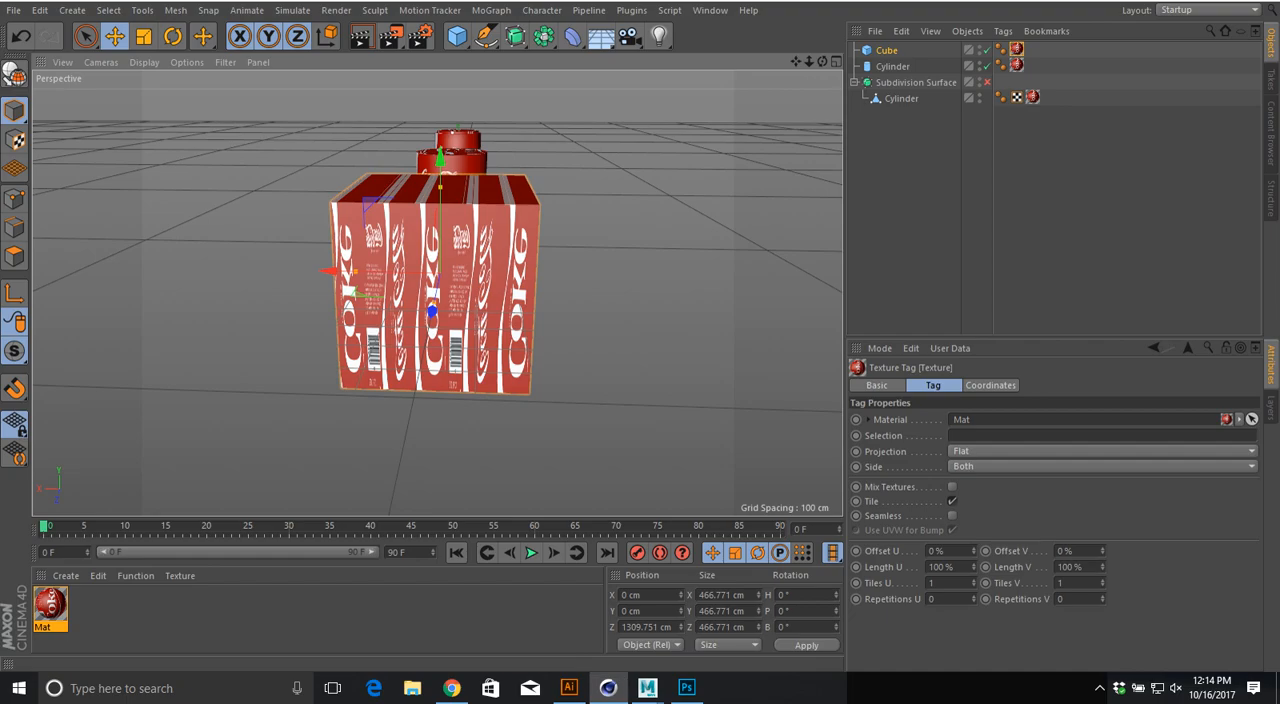
Step: Try the Cubic projection on the cube's texture and compare the label on its sides
left_click(1102, 452)
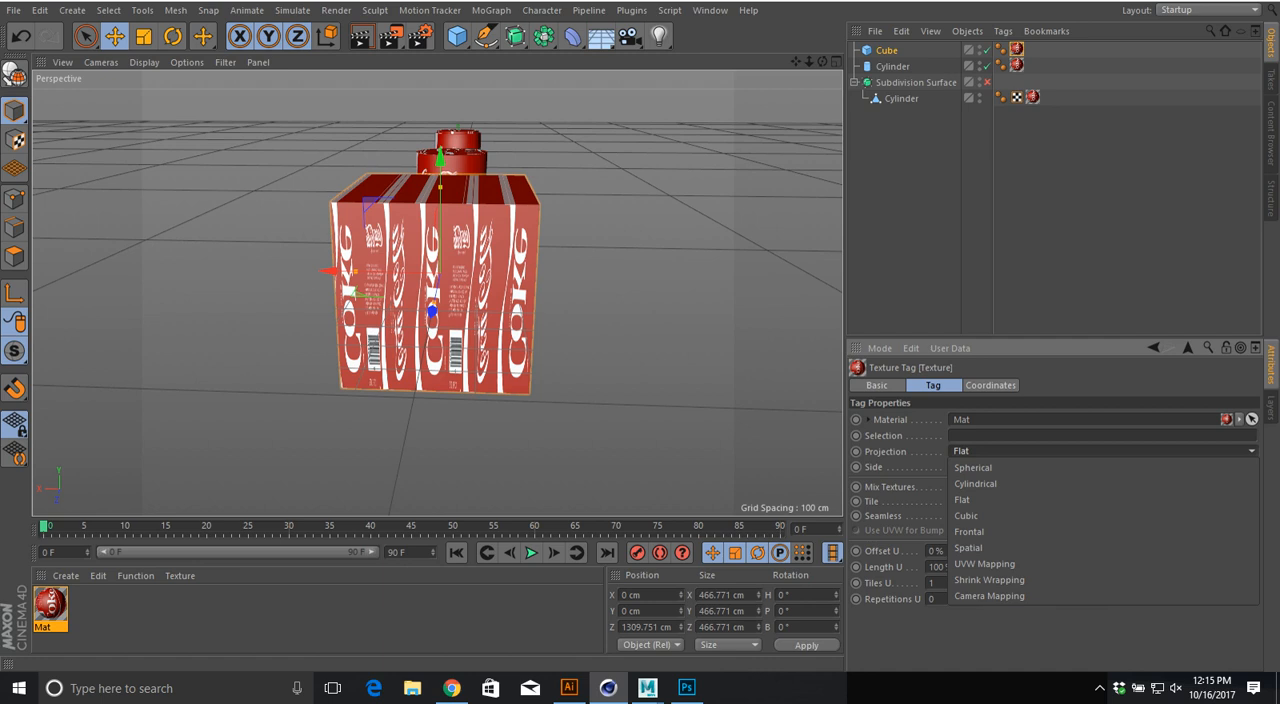
left_click(966, 516)
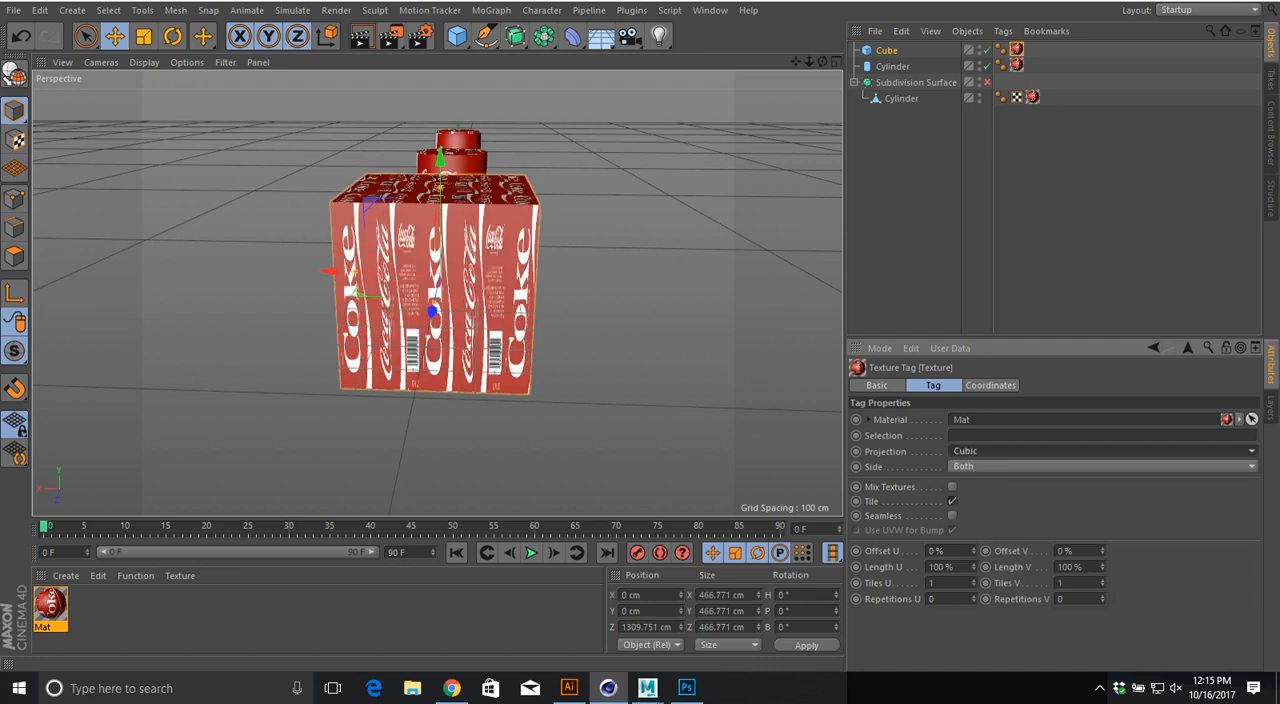
left_click_drag(560, 300, 410, 314, "alt")
Step: Switch to Maya and examine the checkers over the whole cylinder, comparing it with the Cinema 4D scene
left_click(648, 688)
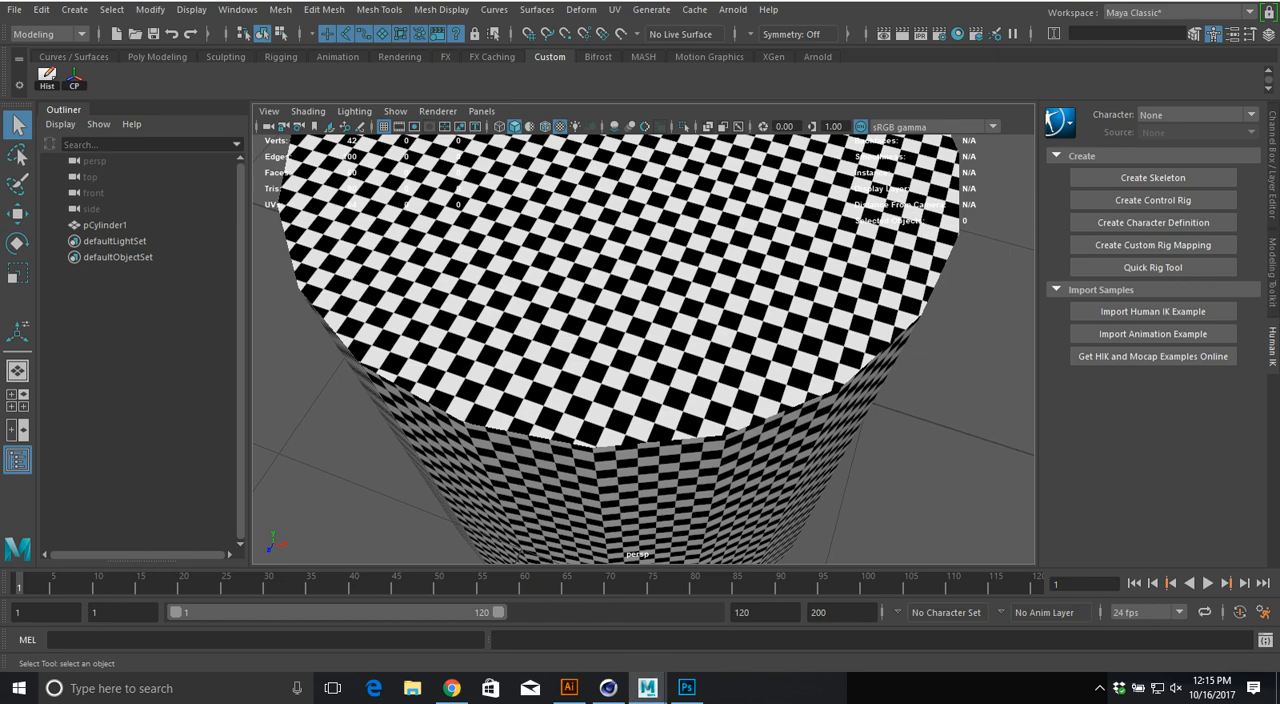
left_click(614, 10)
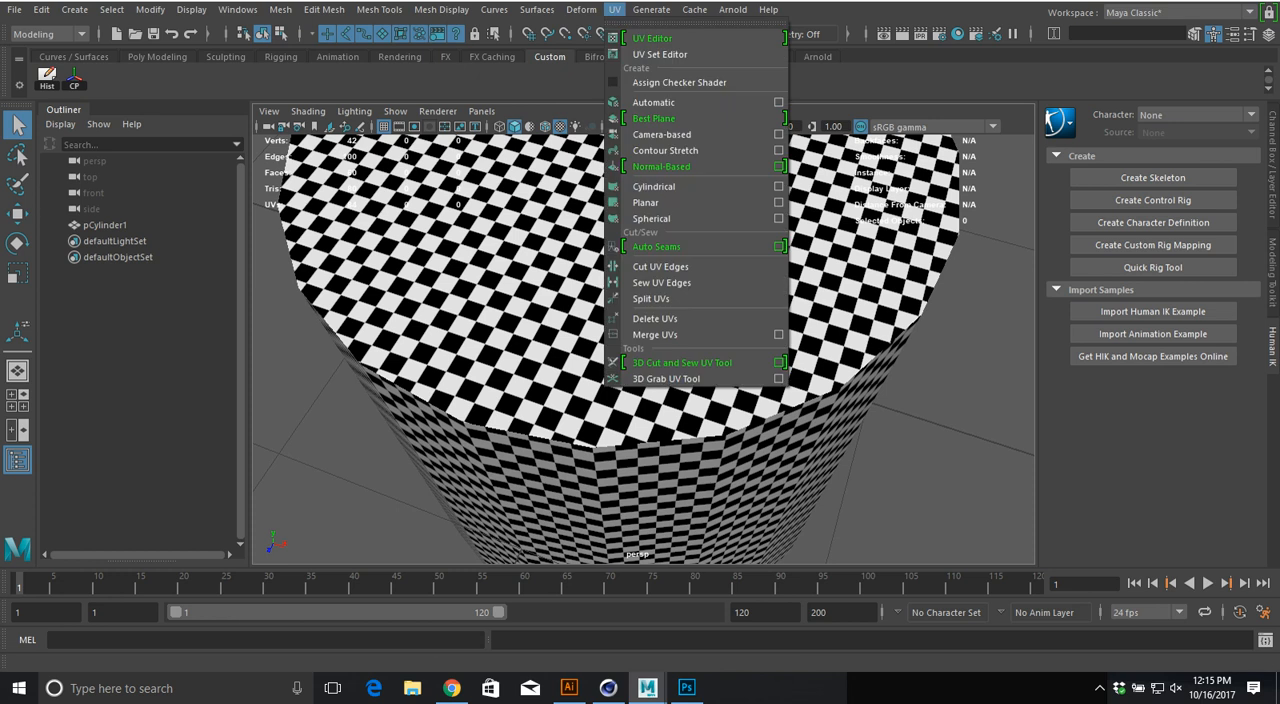
left_click(614, 10)
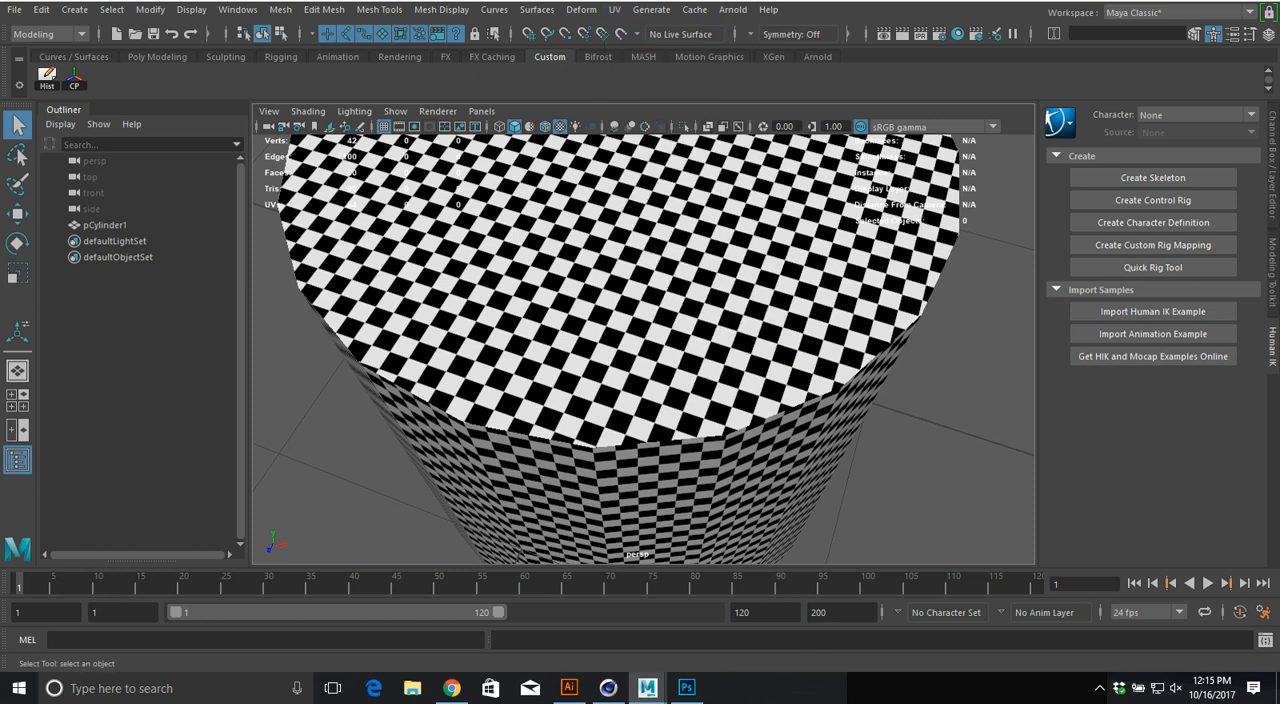
left_click_drag(640, 350, 645, 290, "alt")
right_click_drag(645, 290, 470, 290, "alt")
left_click(608, 688)
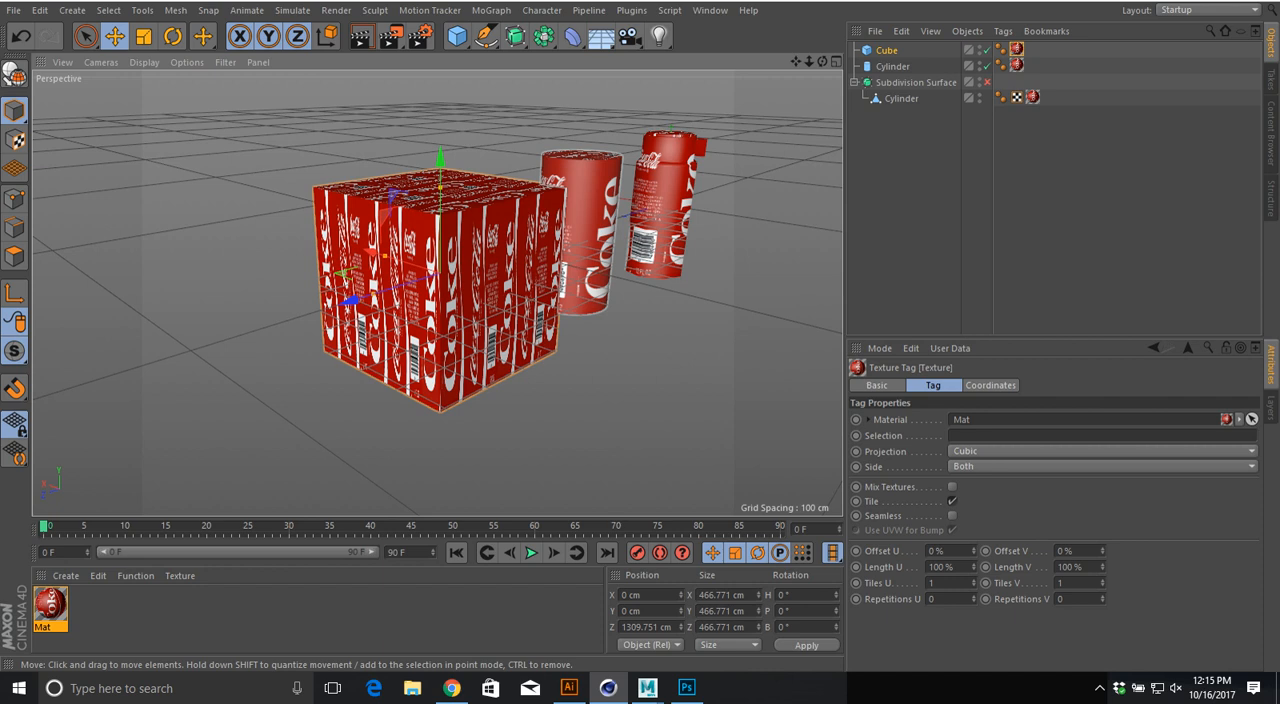
left_click(648, 688)
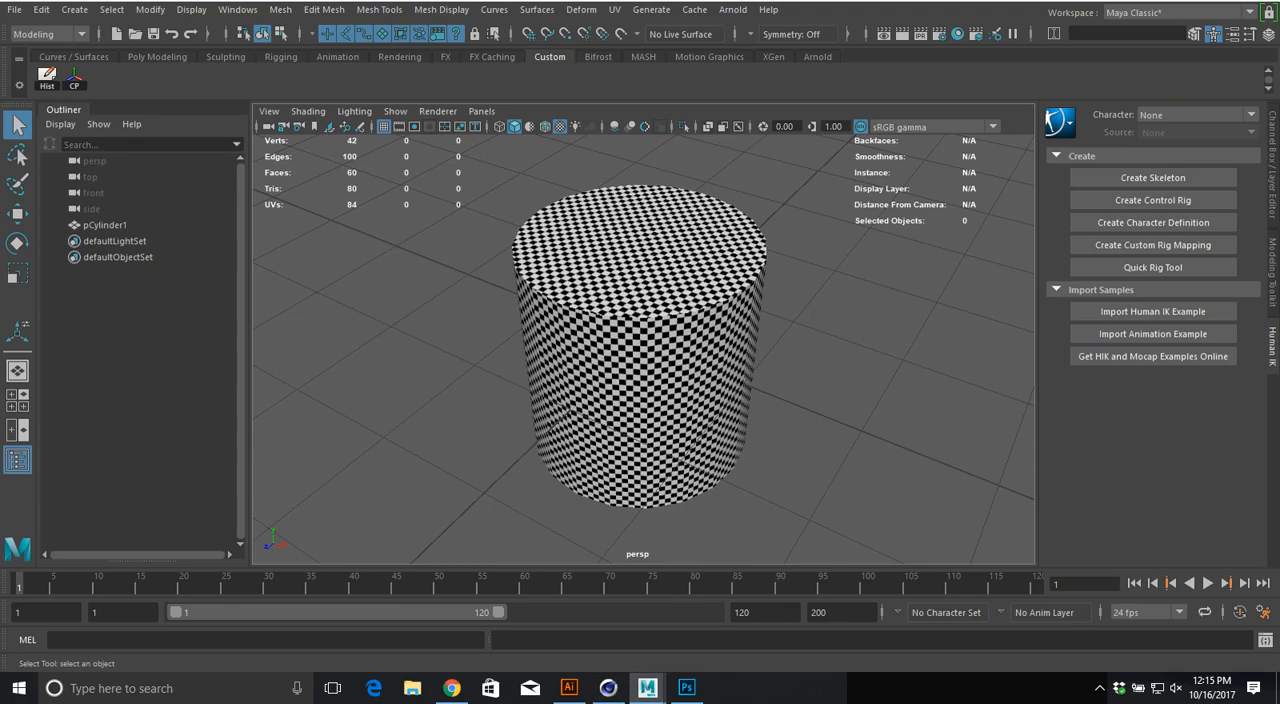
Step: Select pCylinder1 and apply an automatic UV projection with 6 planes
left_click(645, 350)
left_click(614, 9)
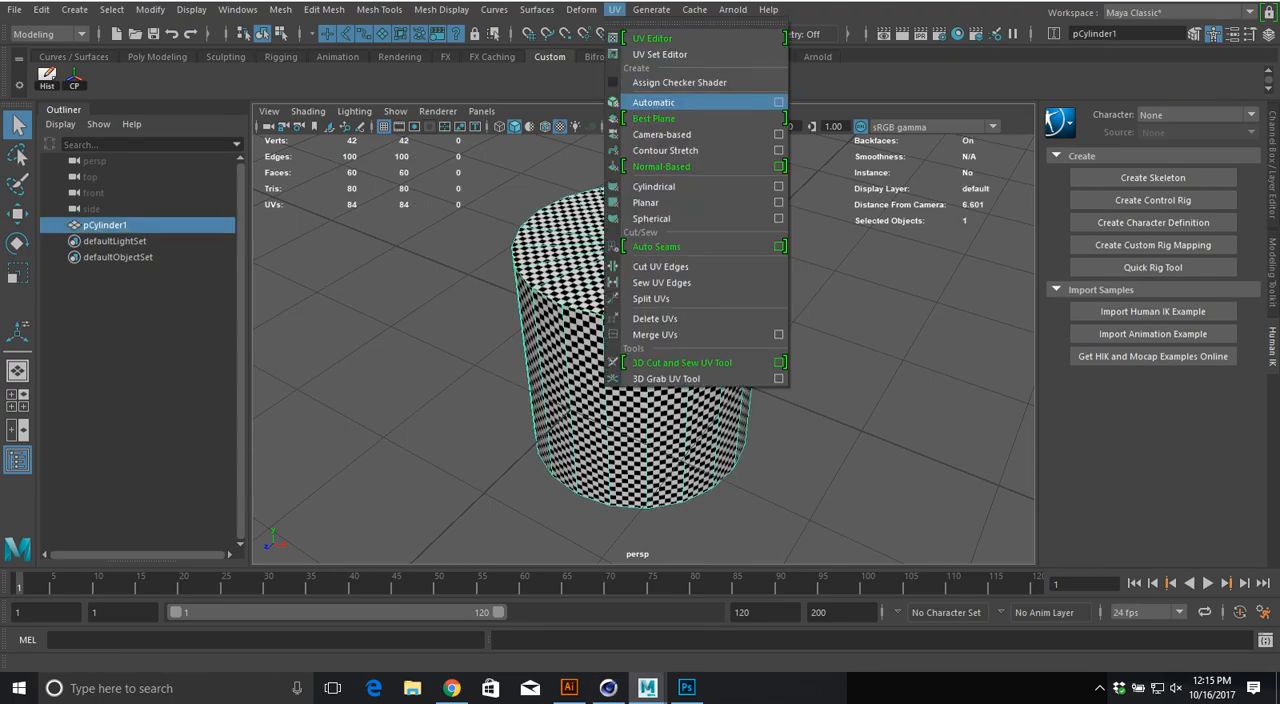
left_click(778, 102)
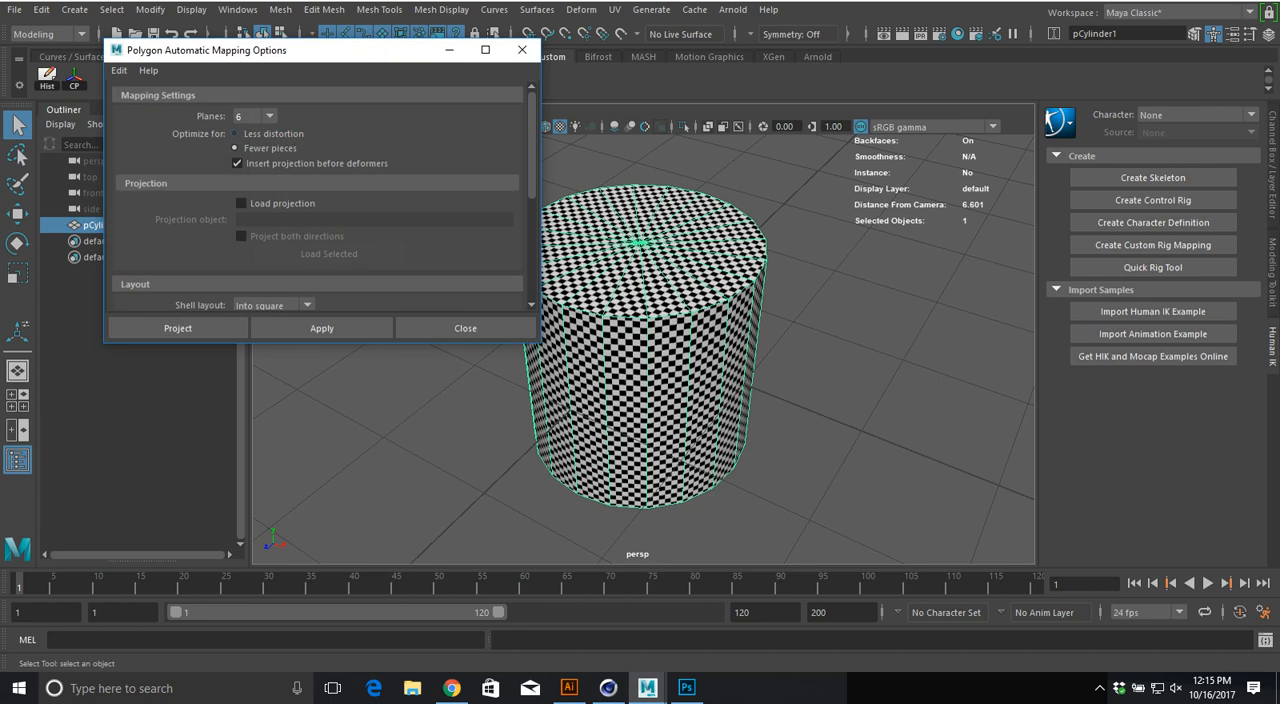
left_click(269, 116)
left_click(269, 116)
left_click(178, 328)
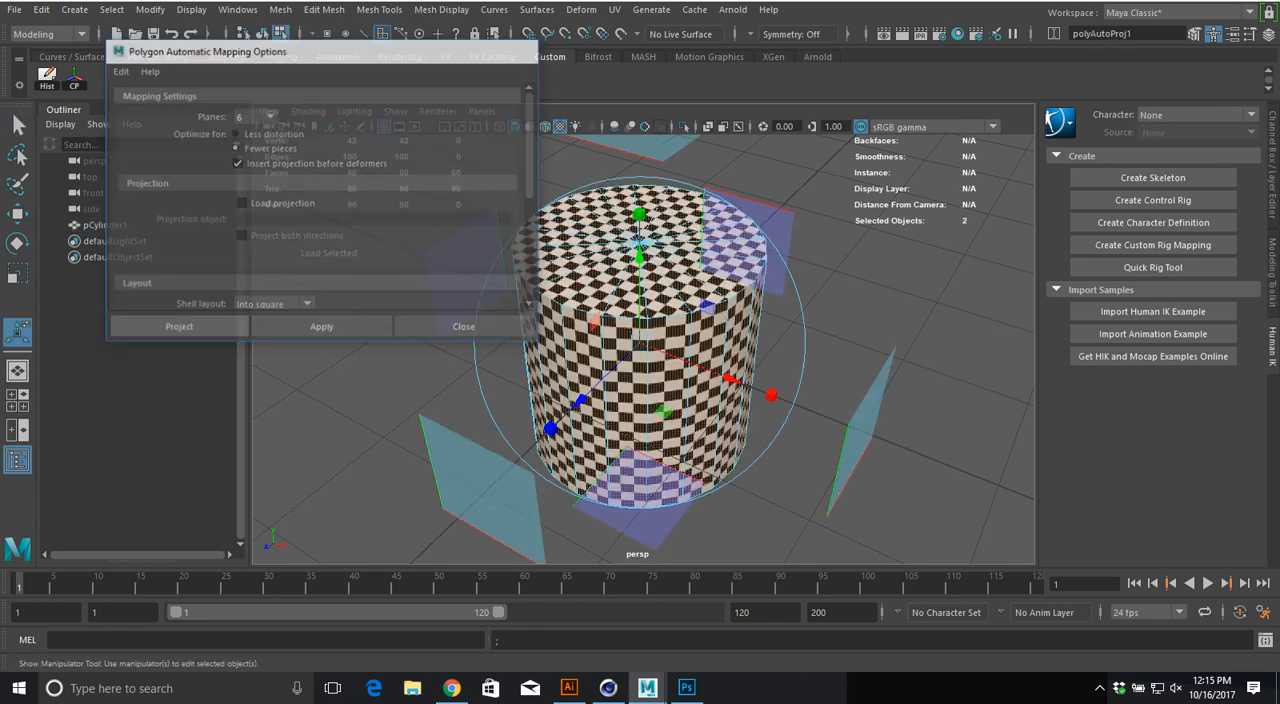
left_click_drag(640, 350, 815, 285, "alt")
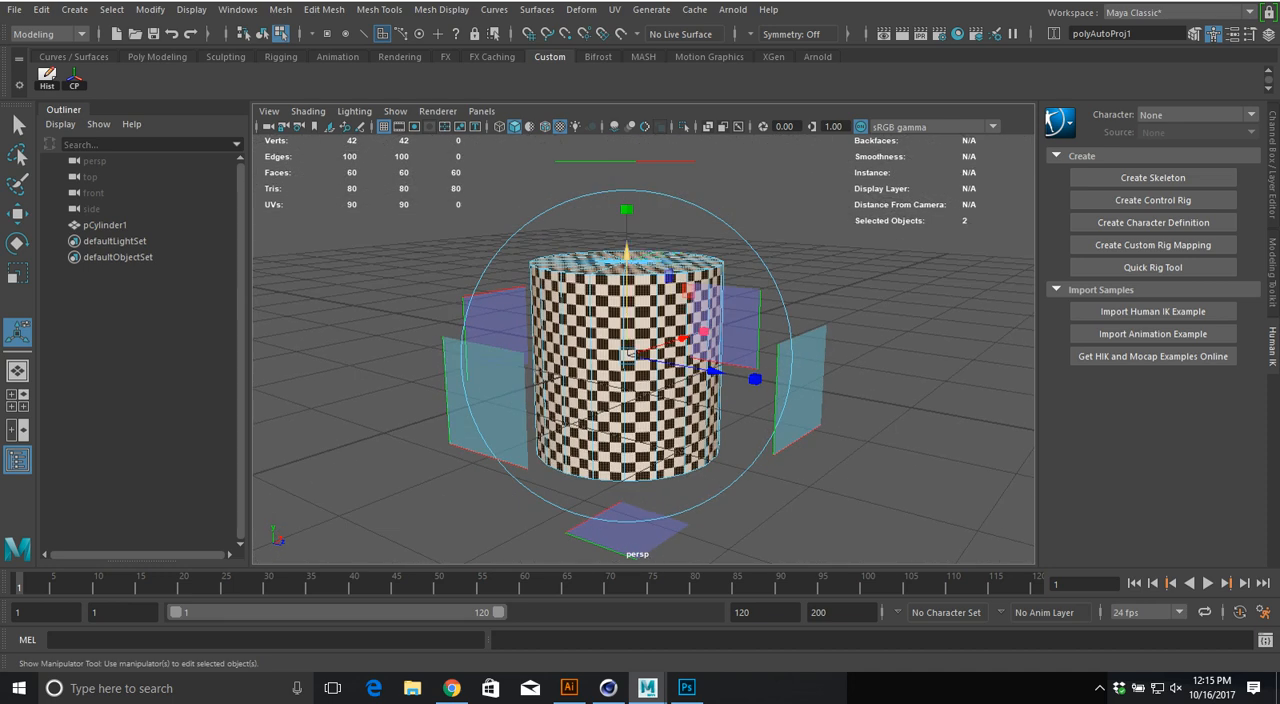
Step: Open the UV Editor without its toolkit and compare the UV shells with the seams on the cylinder's faces
left_click(615, 10)
left_click(640, 37)
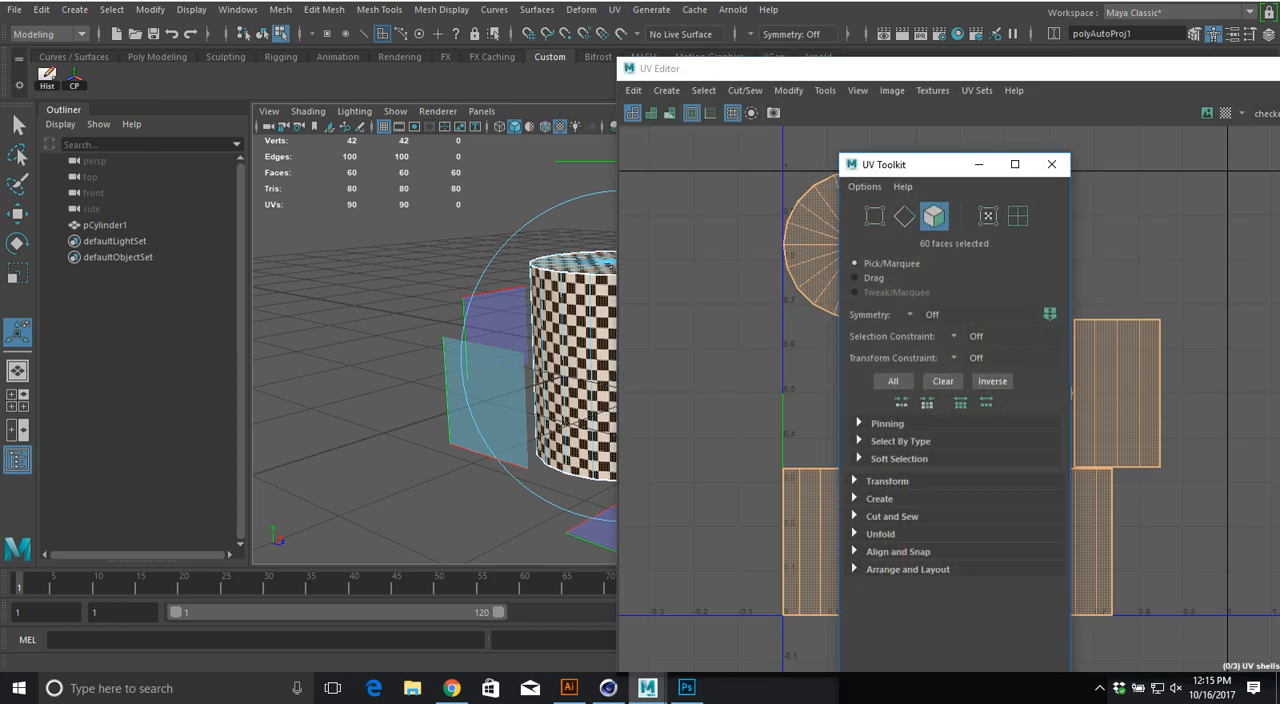
left_click(1052, 164)
middle_click_drag(1000, 390, 935, 353, "alt")
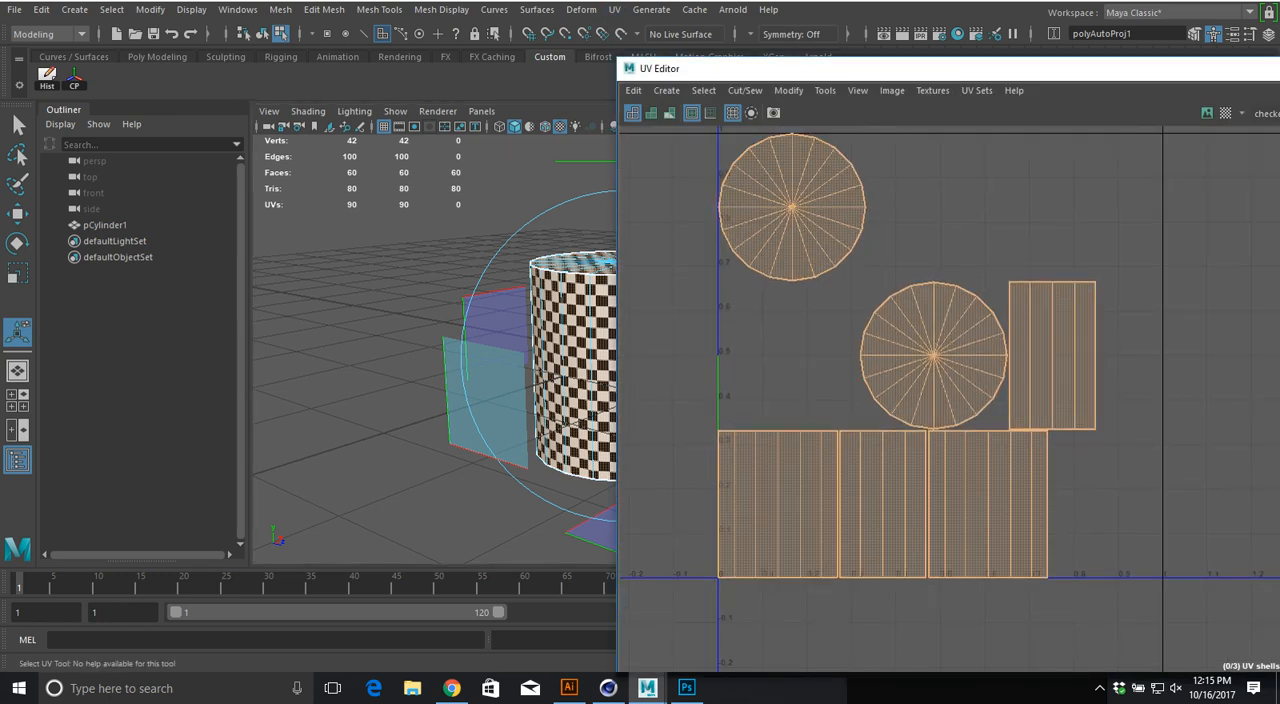
middle_click_drag(540, 375, 398, 375, "alt")
left_click_drag(398, 375, 390, 425, "alt")
right_click_drag(390, 425, 500, 425, "alt")
middle_click_drag(410, 420, 497, 409, "alt")
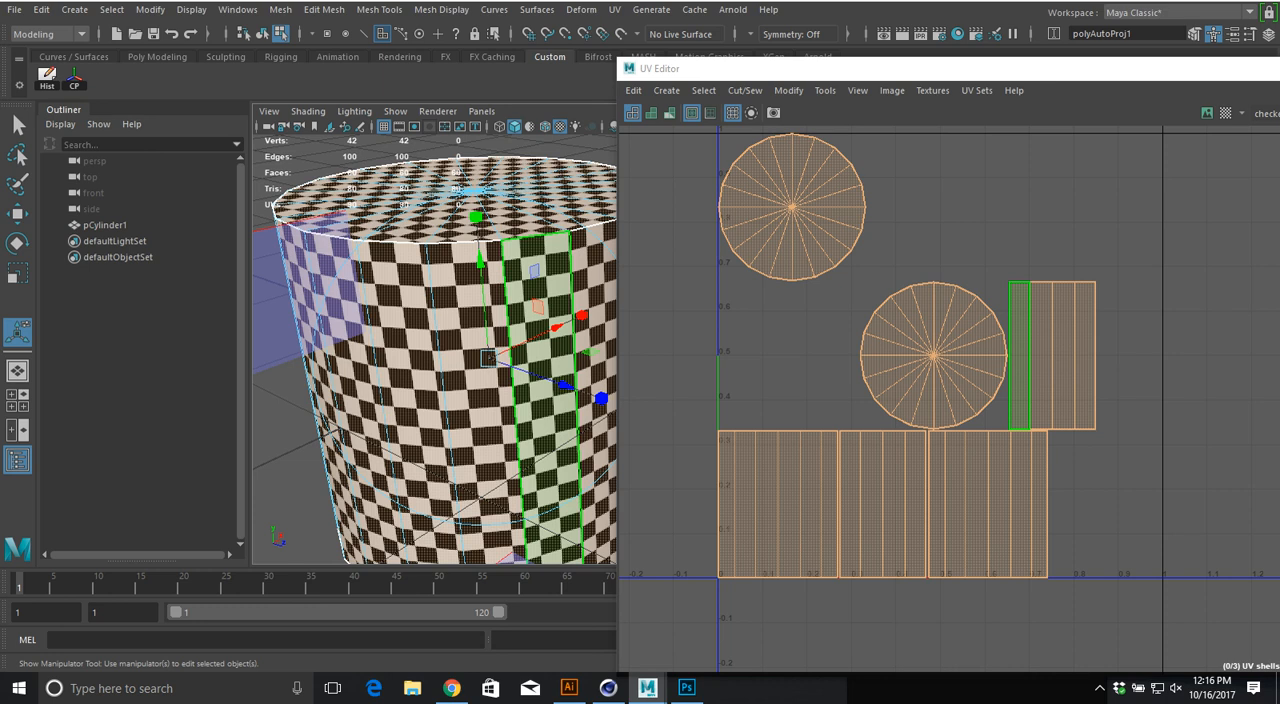
Step: Reapply the automatic UV projection to the cylinder with 12 planes
left_click(614, 9)
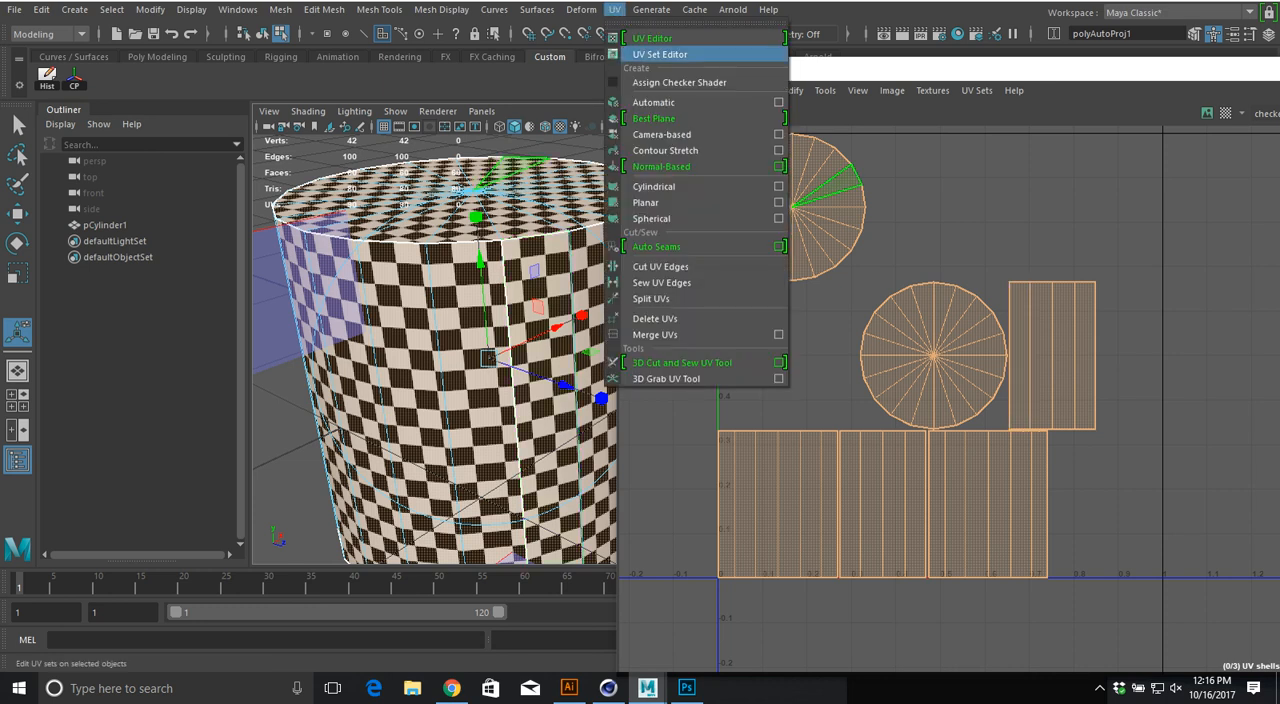
left_click(778, 102)
left_click(255, 116)
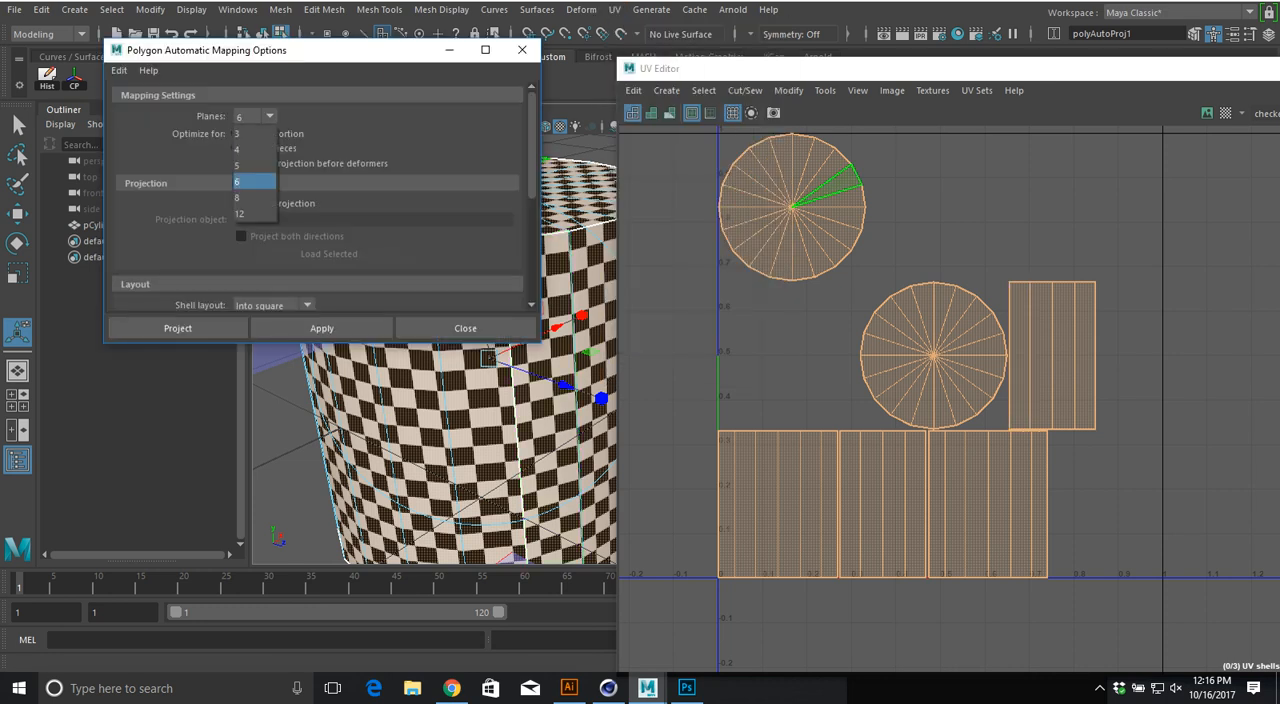
left_click(254, 213)
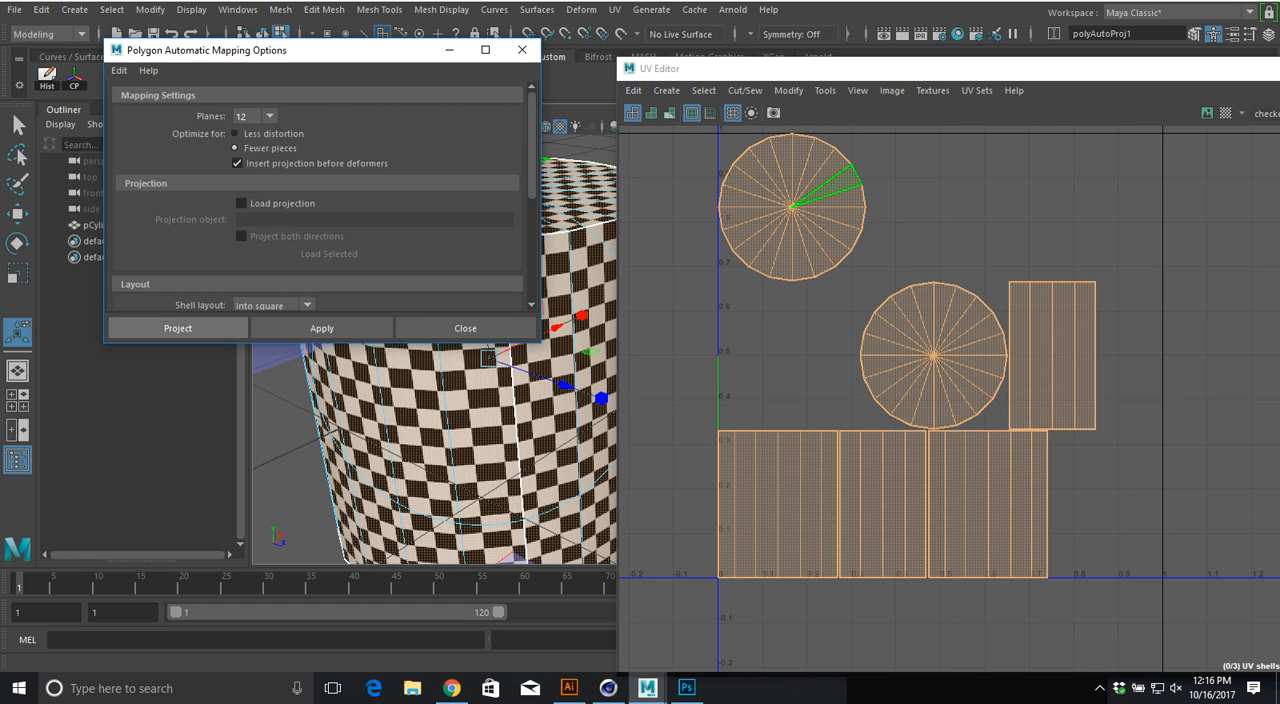
left_click(178, 328)
right_click_drag(500, 390, 430, 395, "alt")
left_click_drag(430, 395, 460, 425, "alt")
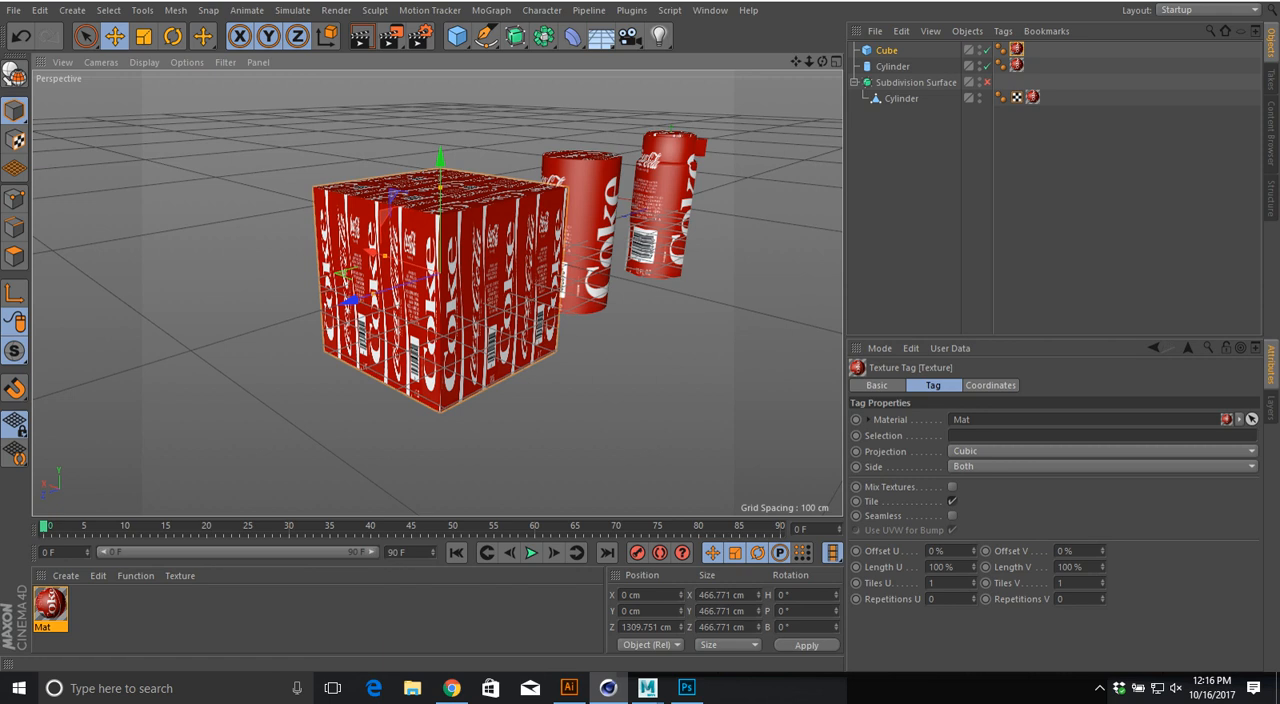
Step: In Cinema 4D, try the Frontal projection on the cube's texture and check it from several angles
left_click(1102, 451)
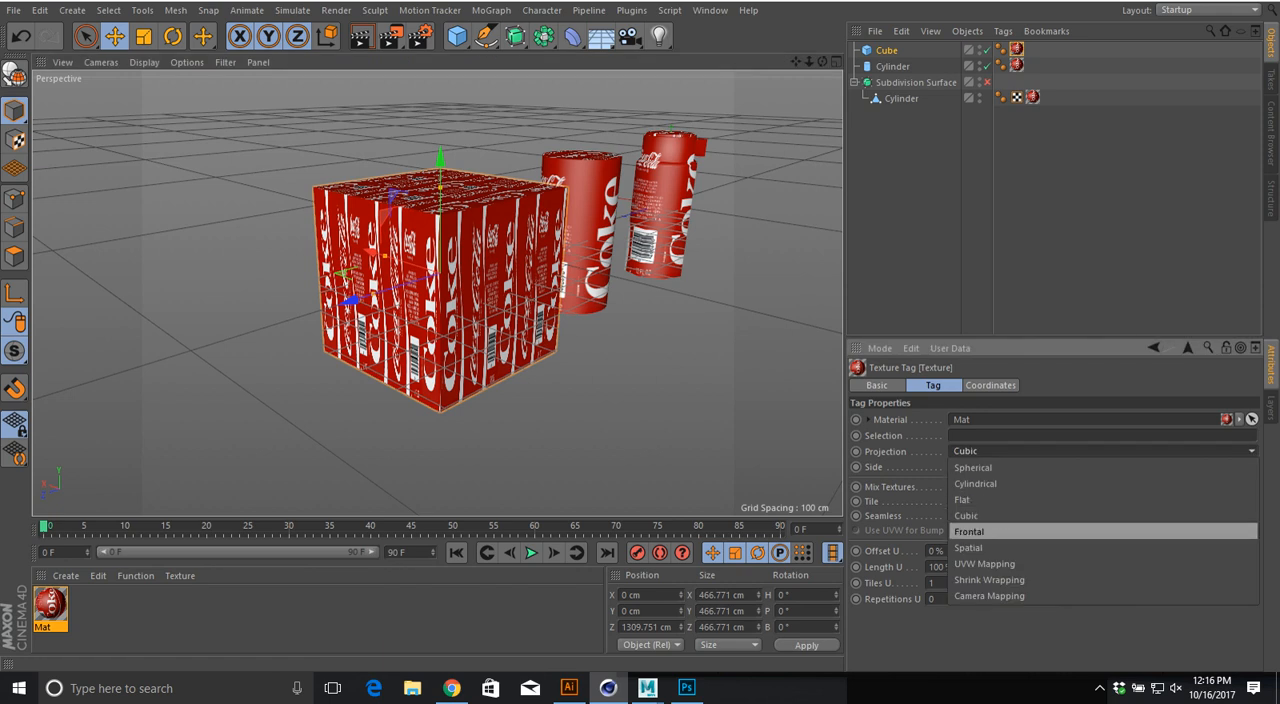
left_click(969, 531)
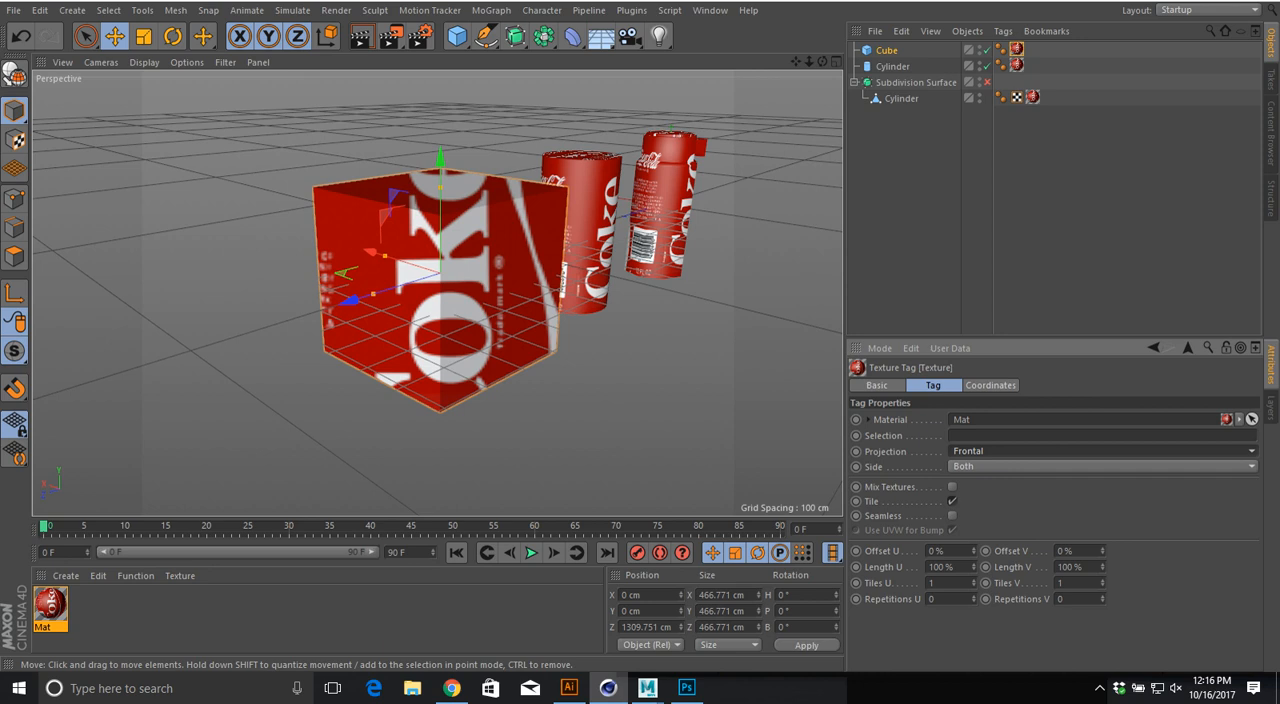
mouse_move(440, 290)
left_mouse_down("alt")
mouse_move(400, 250)
mouse_move(450, 300)
mouse_move(390, 220)
mouse_move(437, 293)
left_mouse_up("alt")
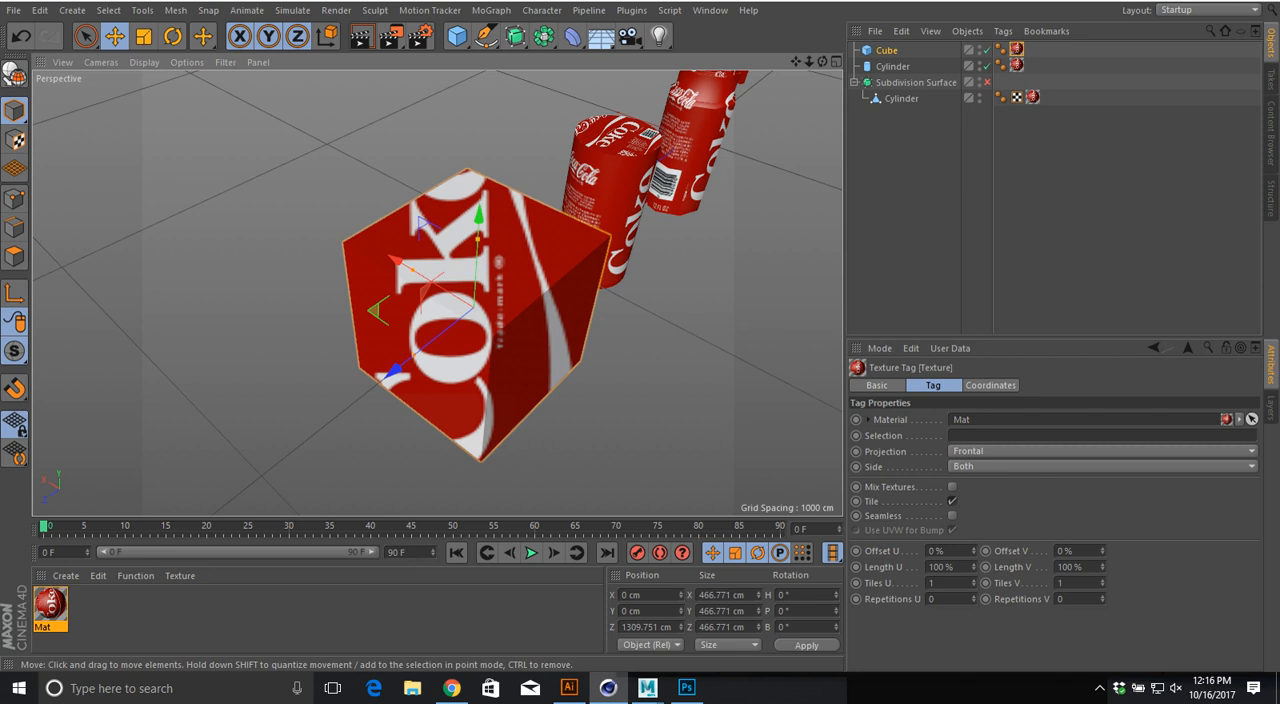
left_click(1102, 451)
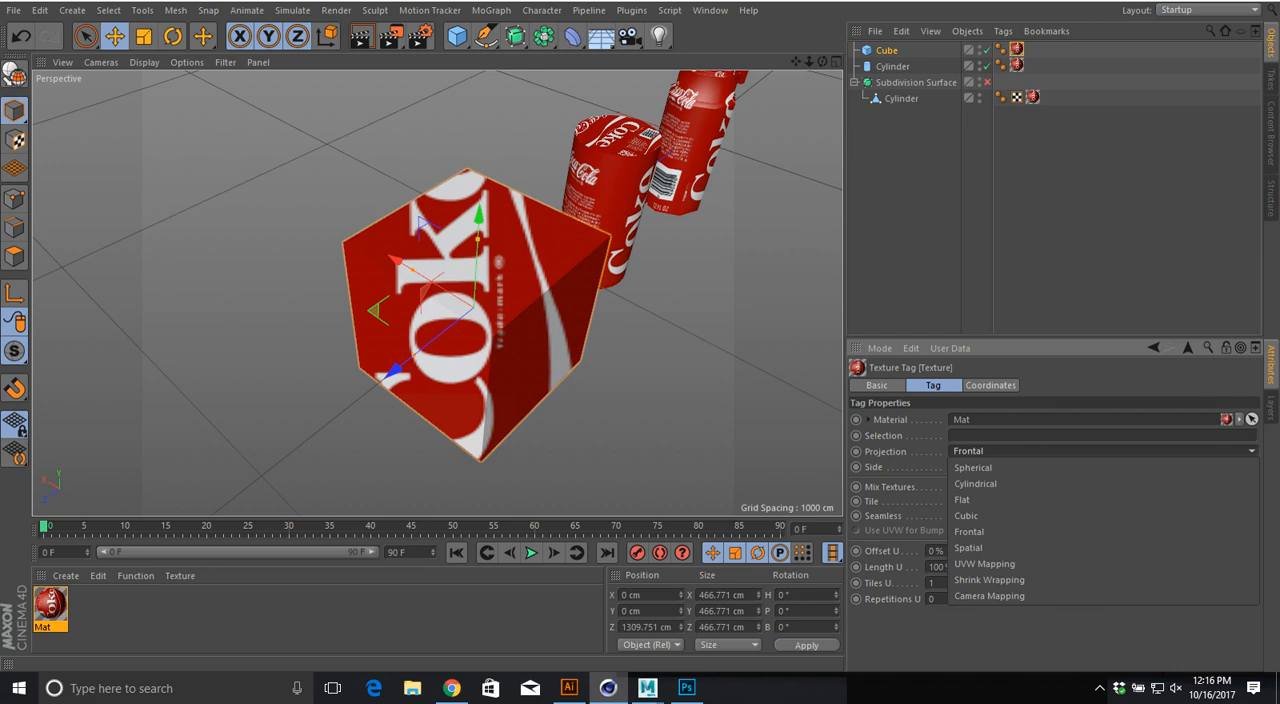
key("Escape")
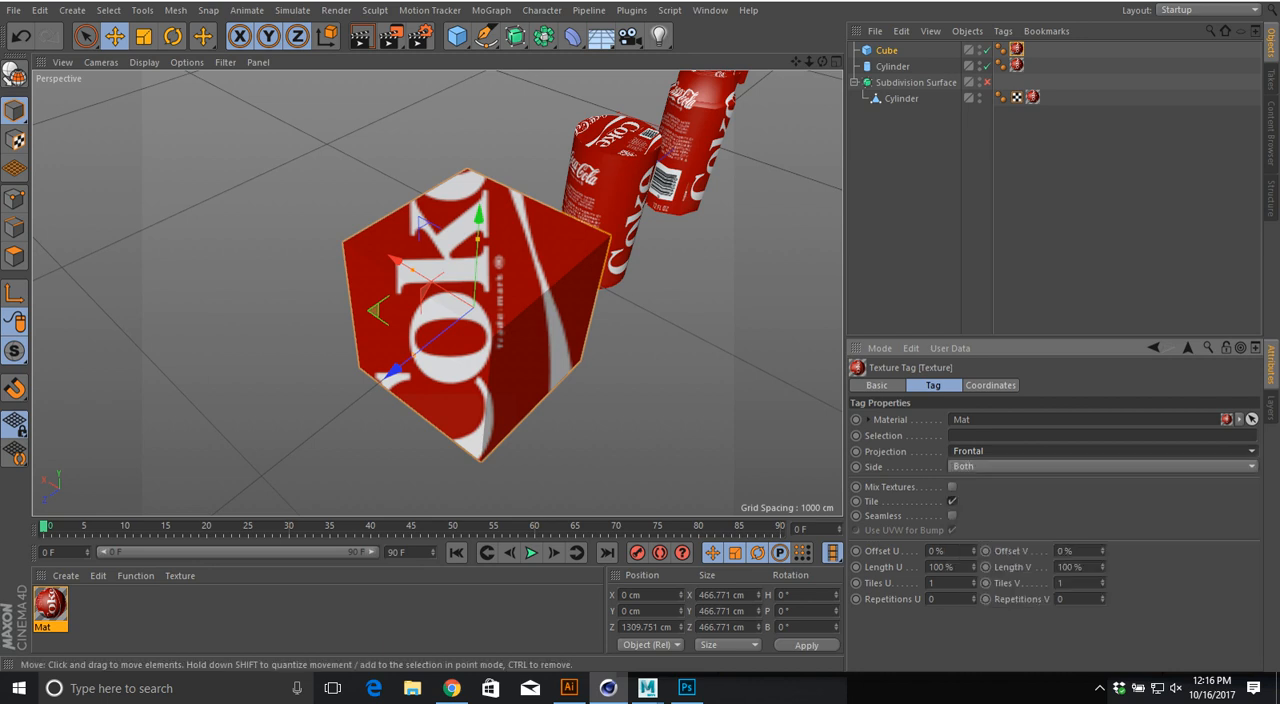
left_click_drag(500, 310, 290, 345, "alt")
Step: Try the Spatial and Camera Mapping projections on the cube's texture
left_click(1102, 451)
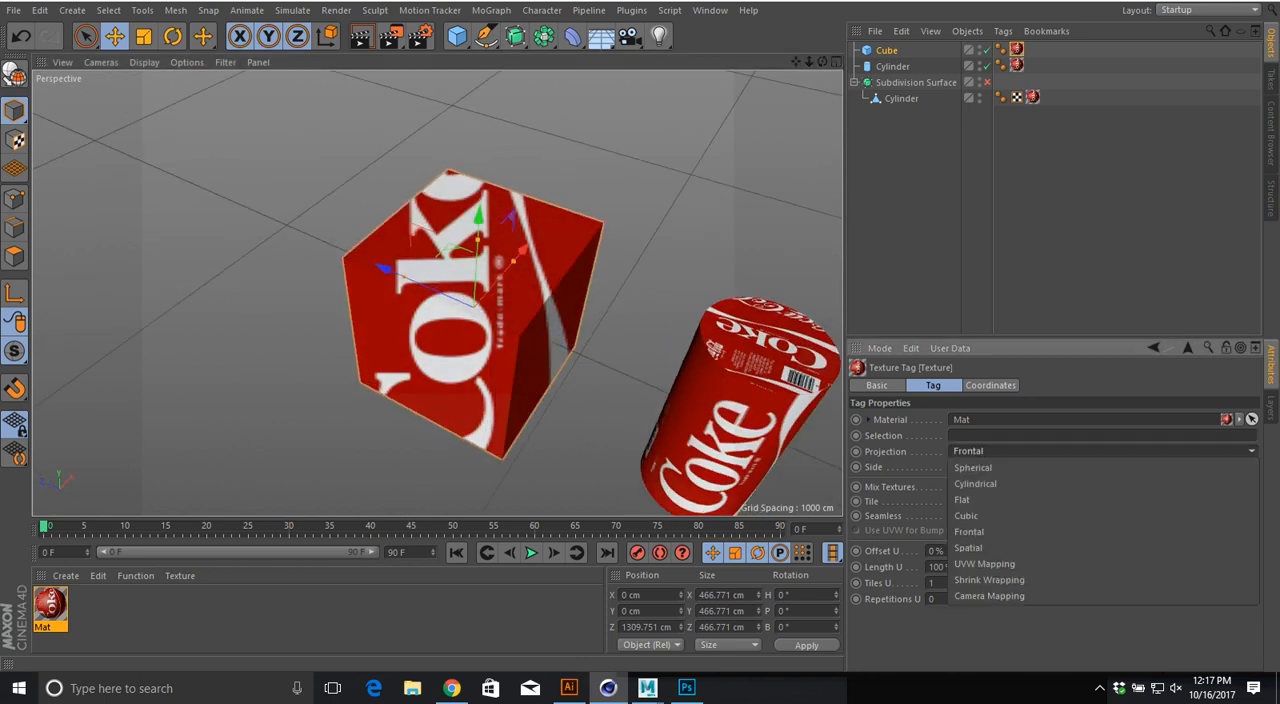
left_click(968, 547)
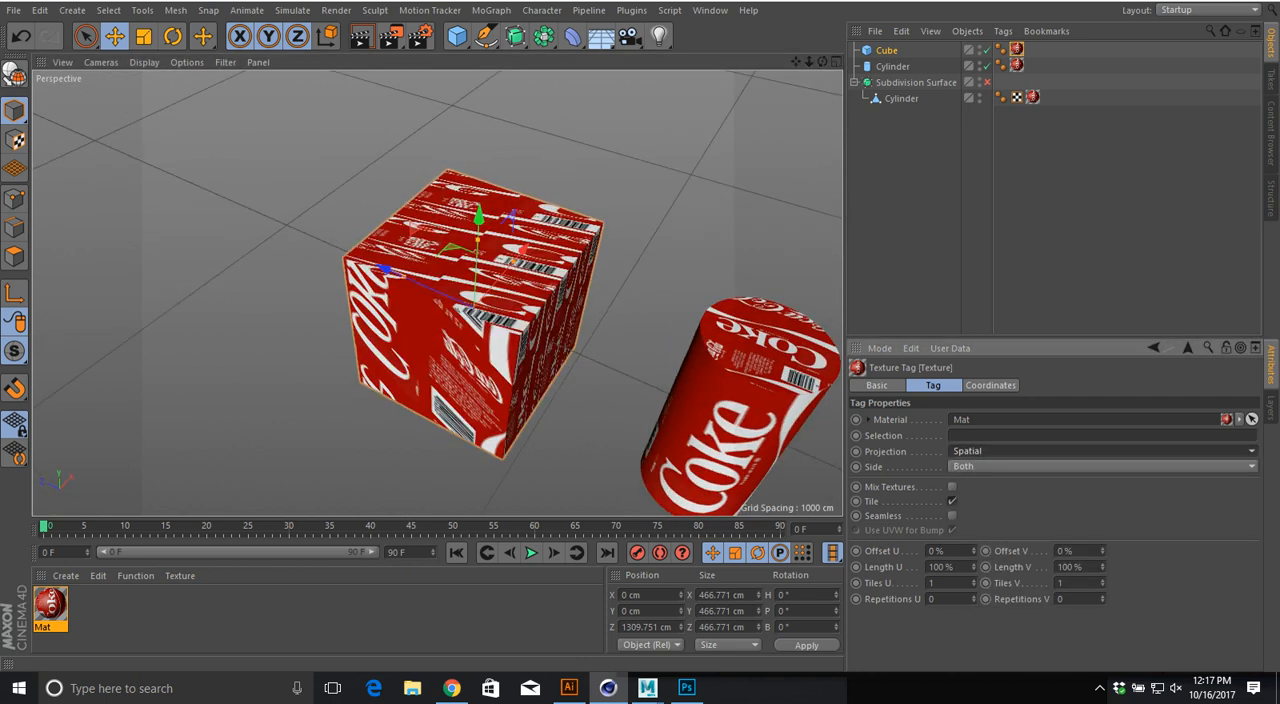
left_click(1000, 451)
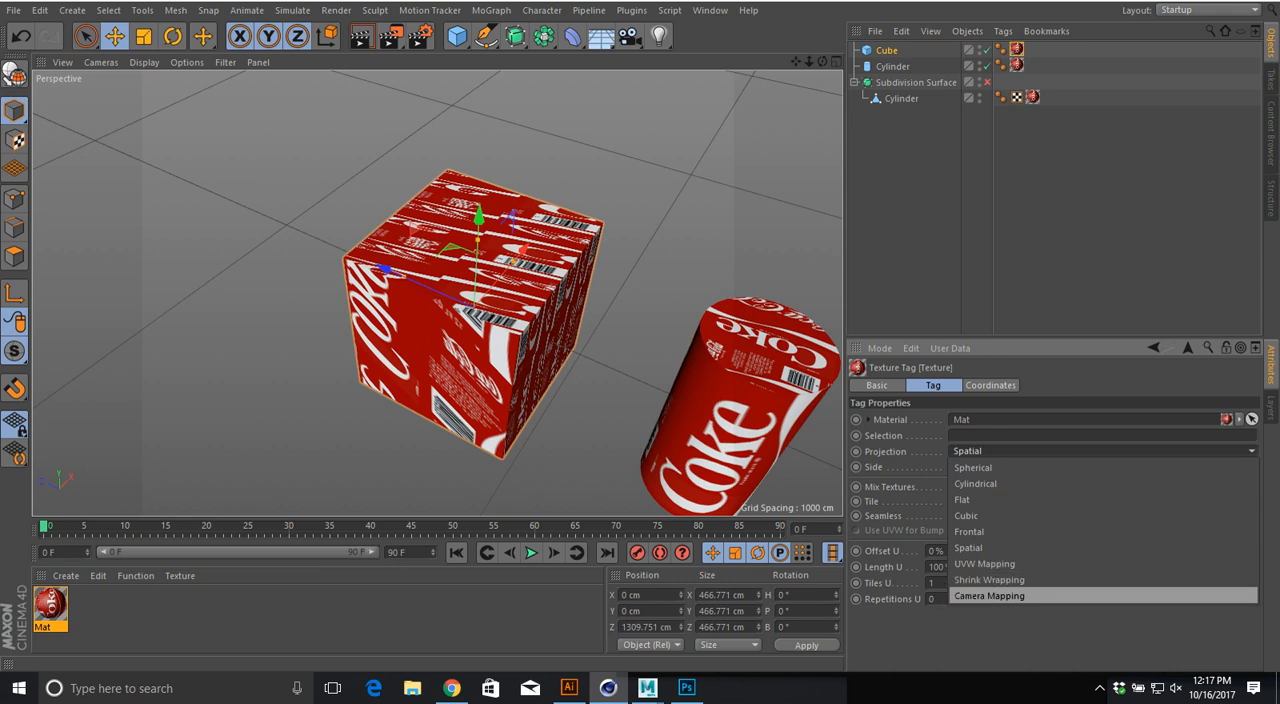
left_click(989, 595)
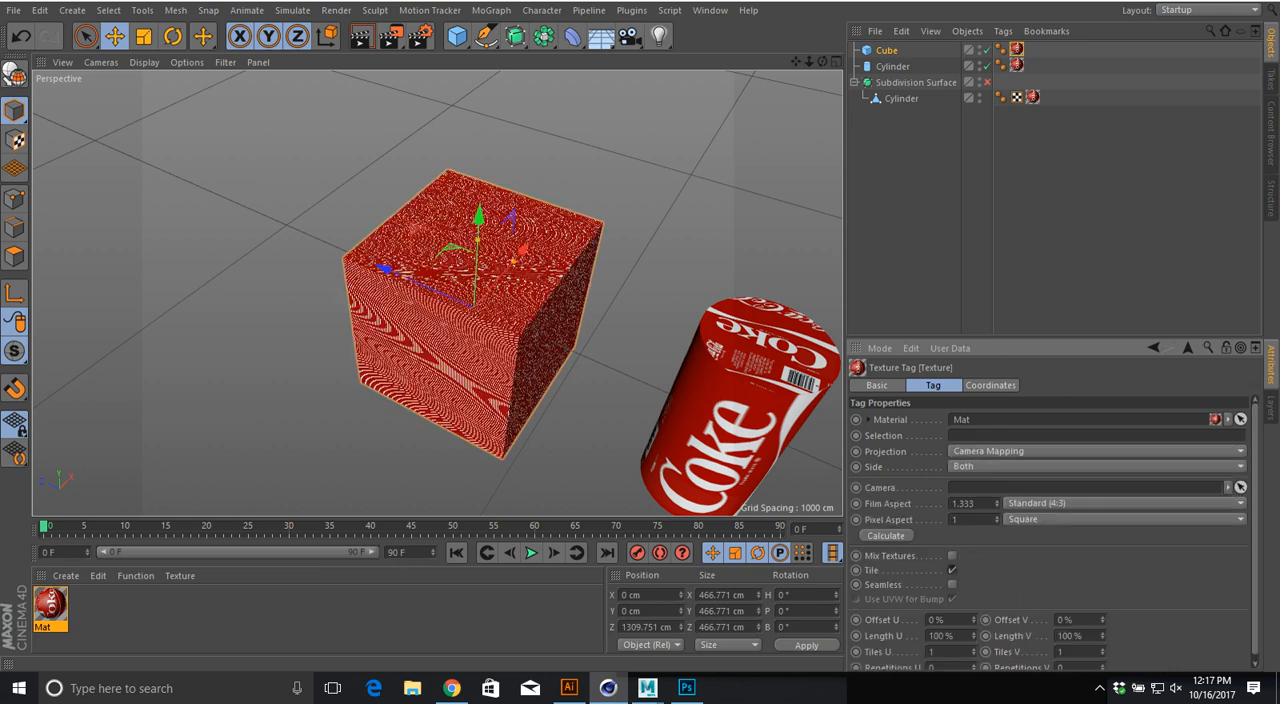
Step: Try the Shrink Wrapping projection on the cube's texture, and settle on UVW Mapping
left_click(1000, 451)
left_click(990, 579)
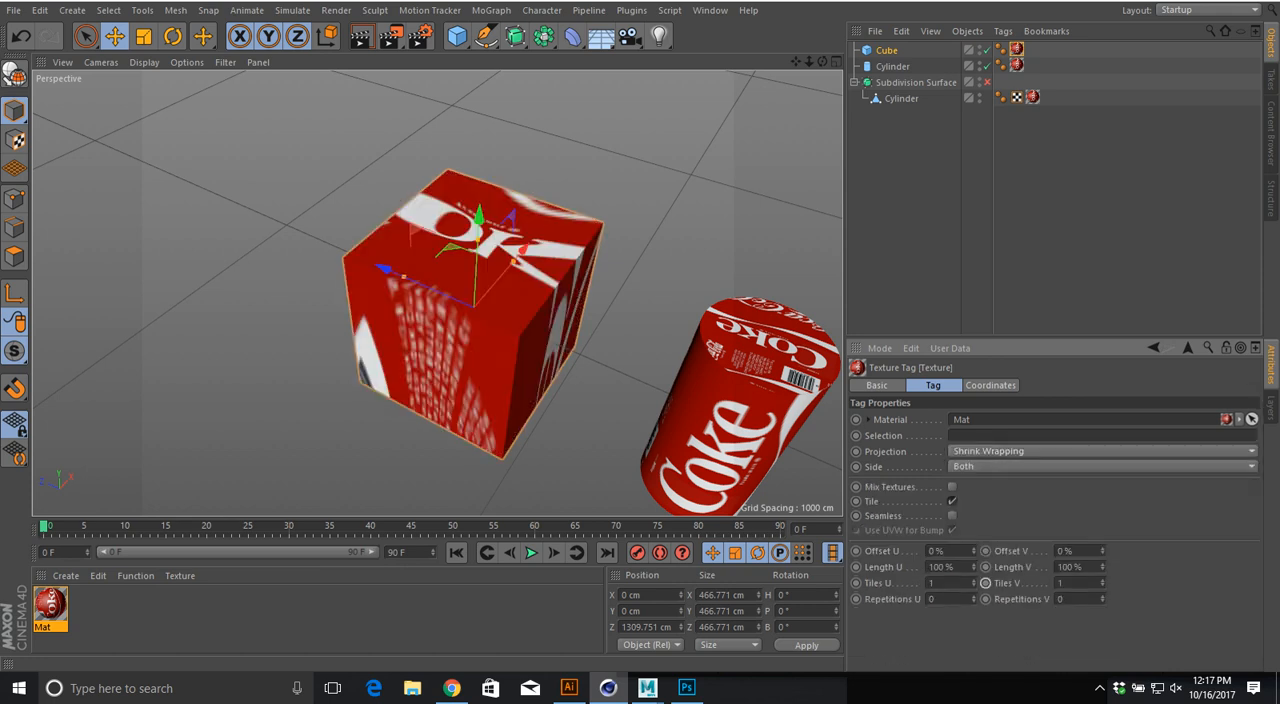
left_click_drag(735, 400, 825, 345, "alt")
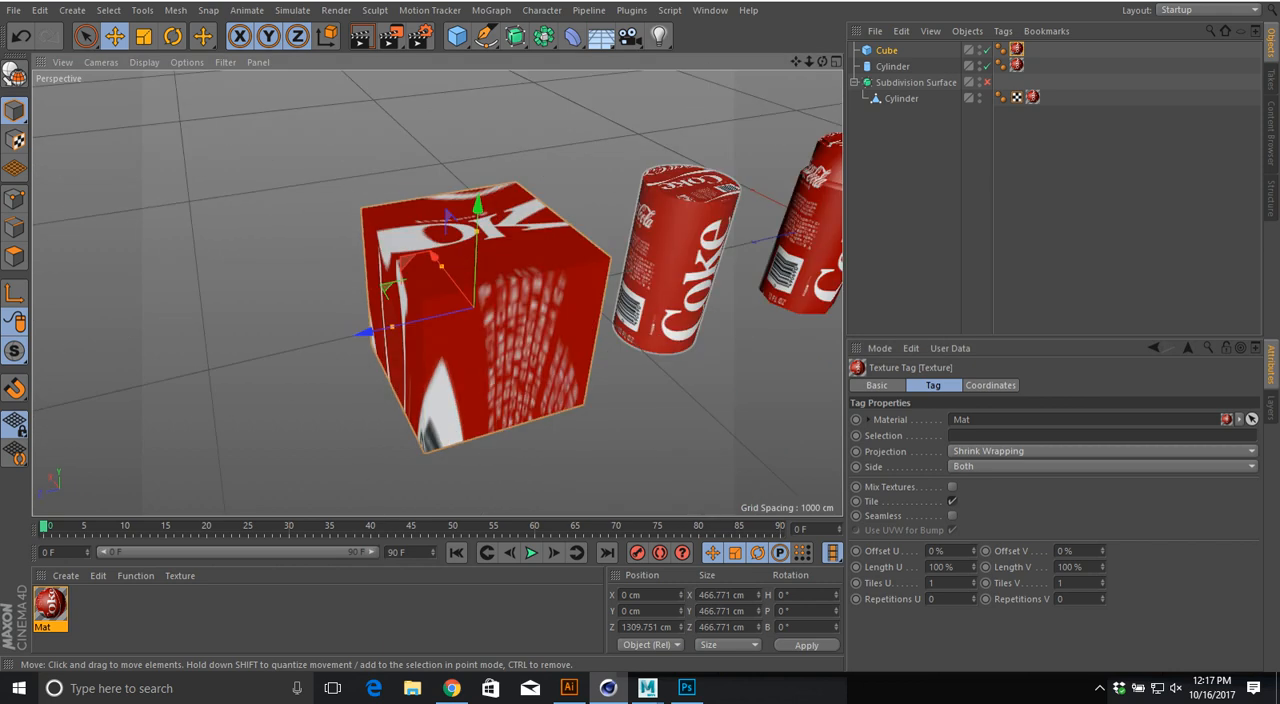
left_click(1000, 451)
left_click(988, 564)
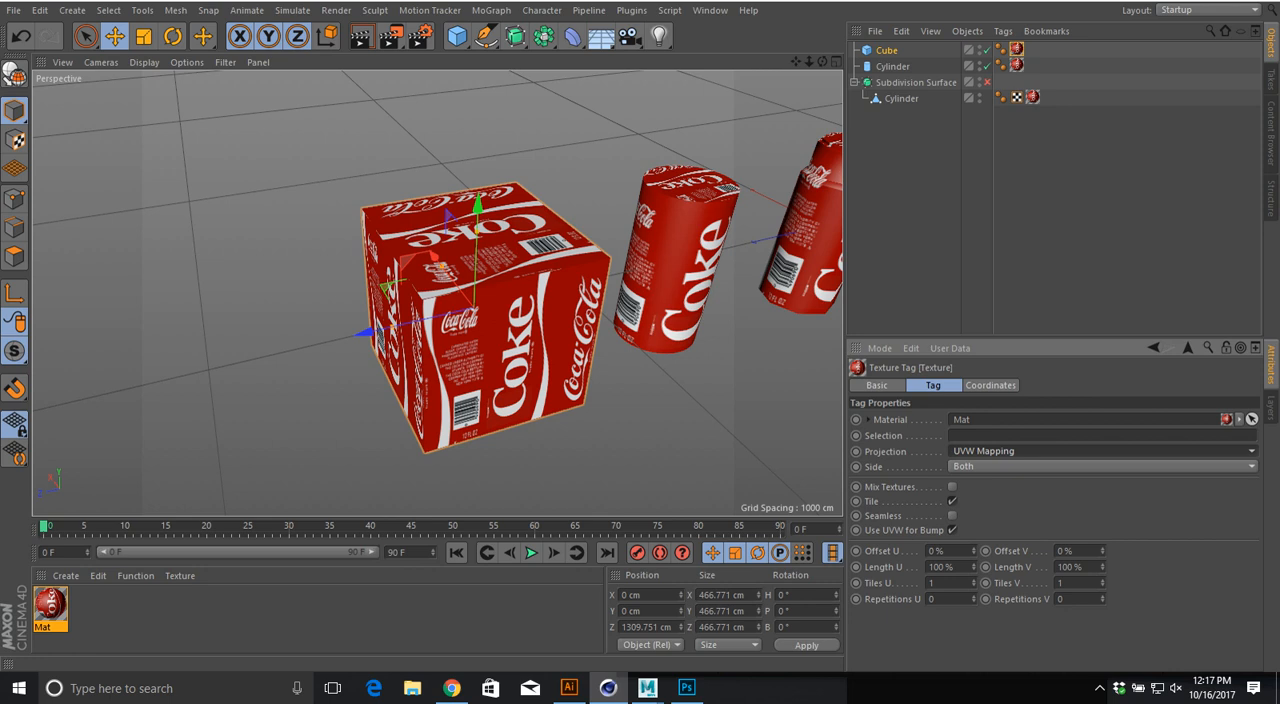
Step: Try the Cylindrical projection on the middle can's texture and restore UVW Mapping
left_click(684, 275)
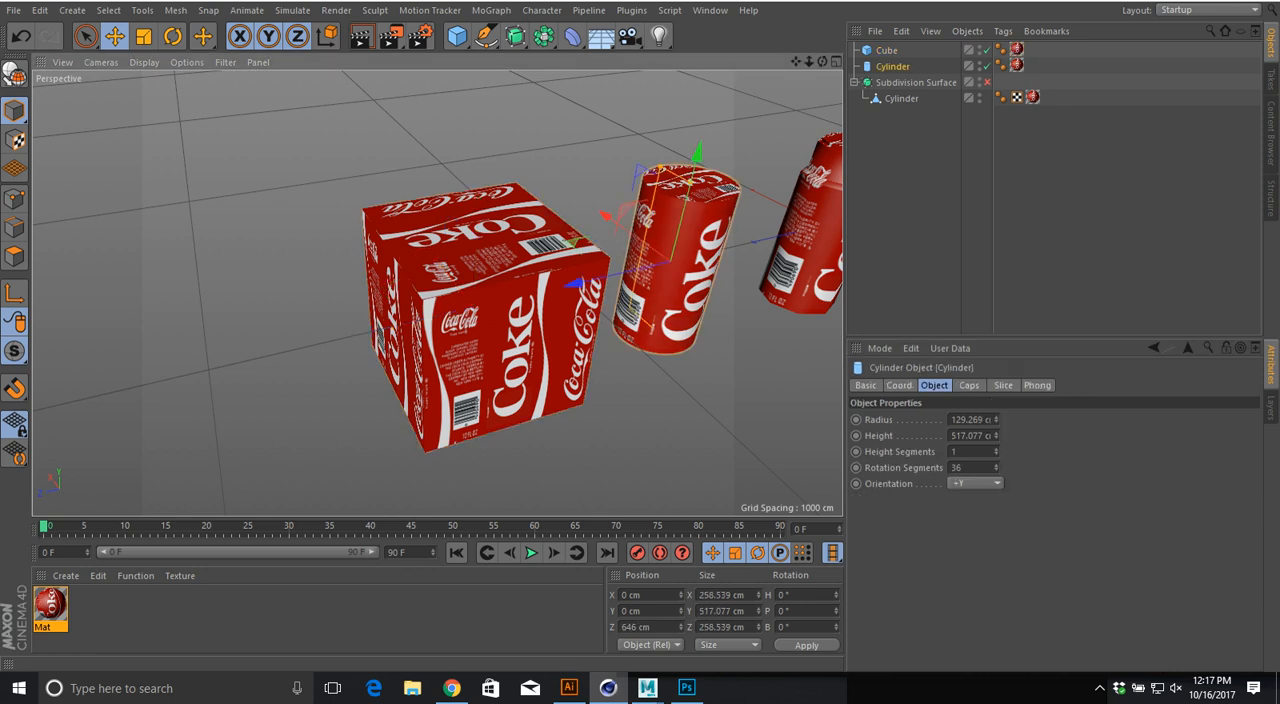
left_click(1016, 65)
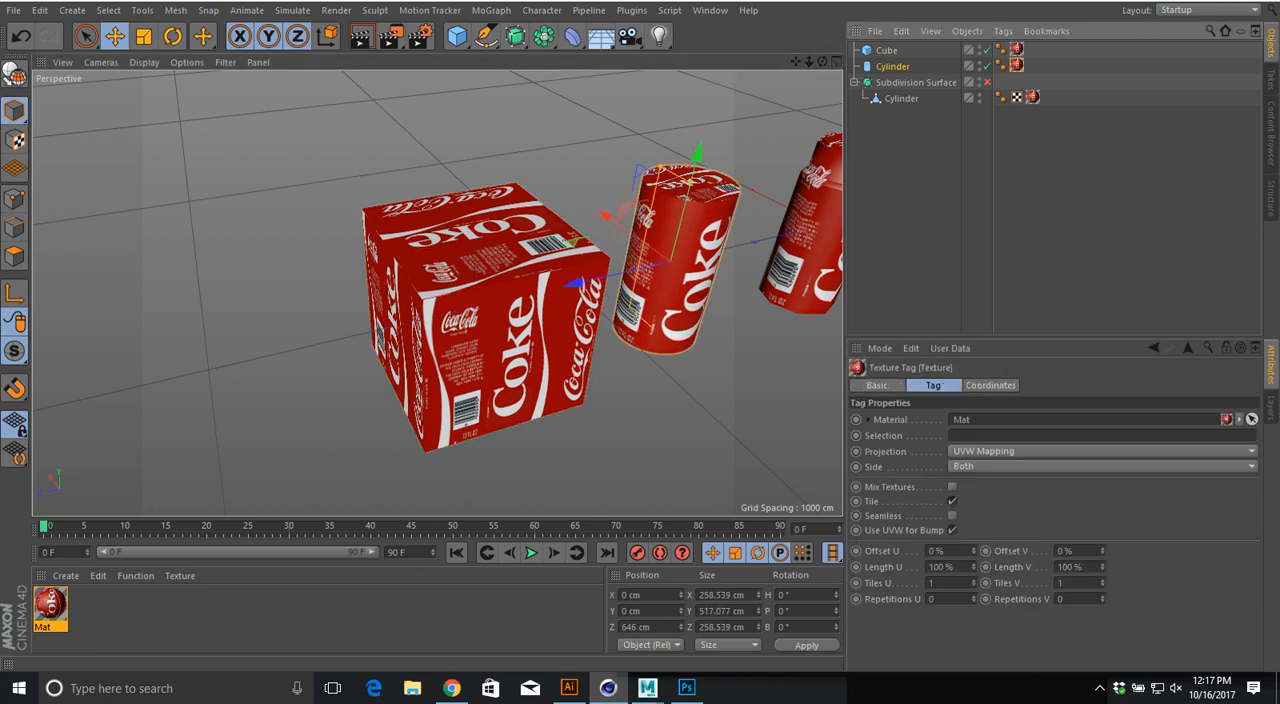
left_click(1100, 451)
left_click(975, 483)
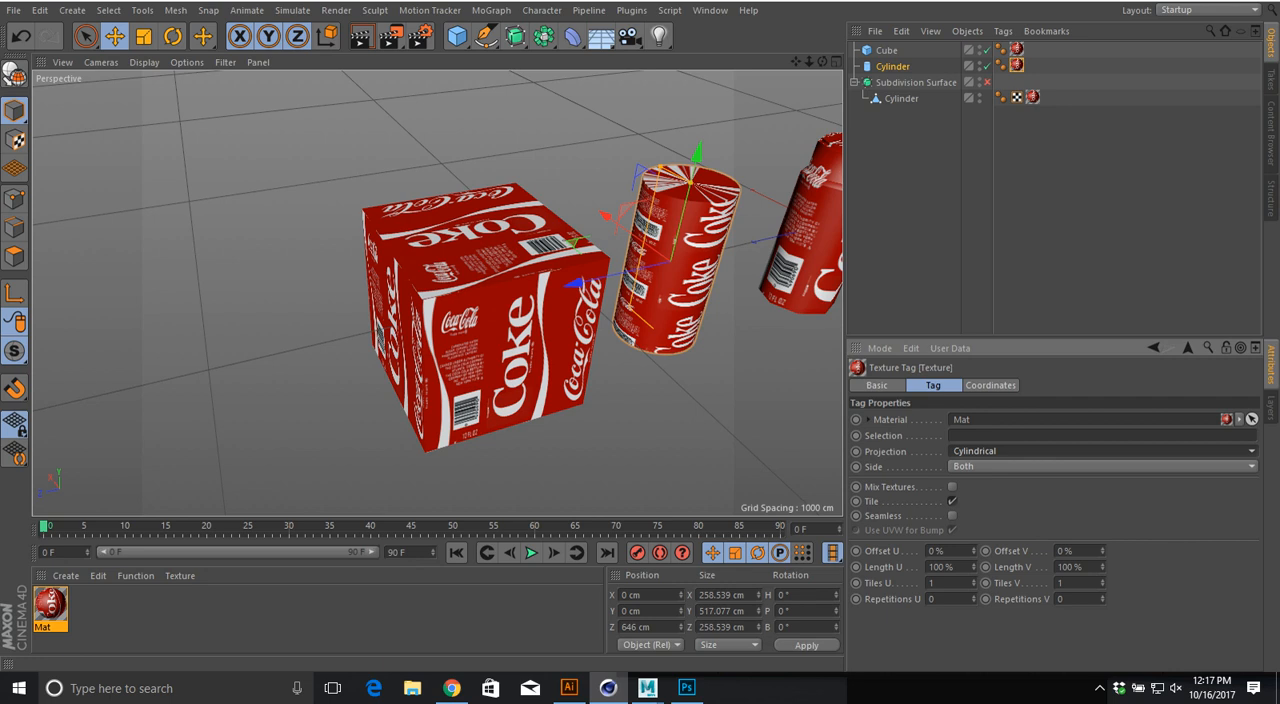
left_click(1100, 451)
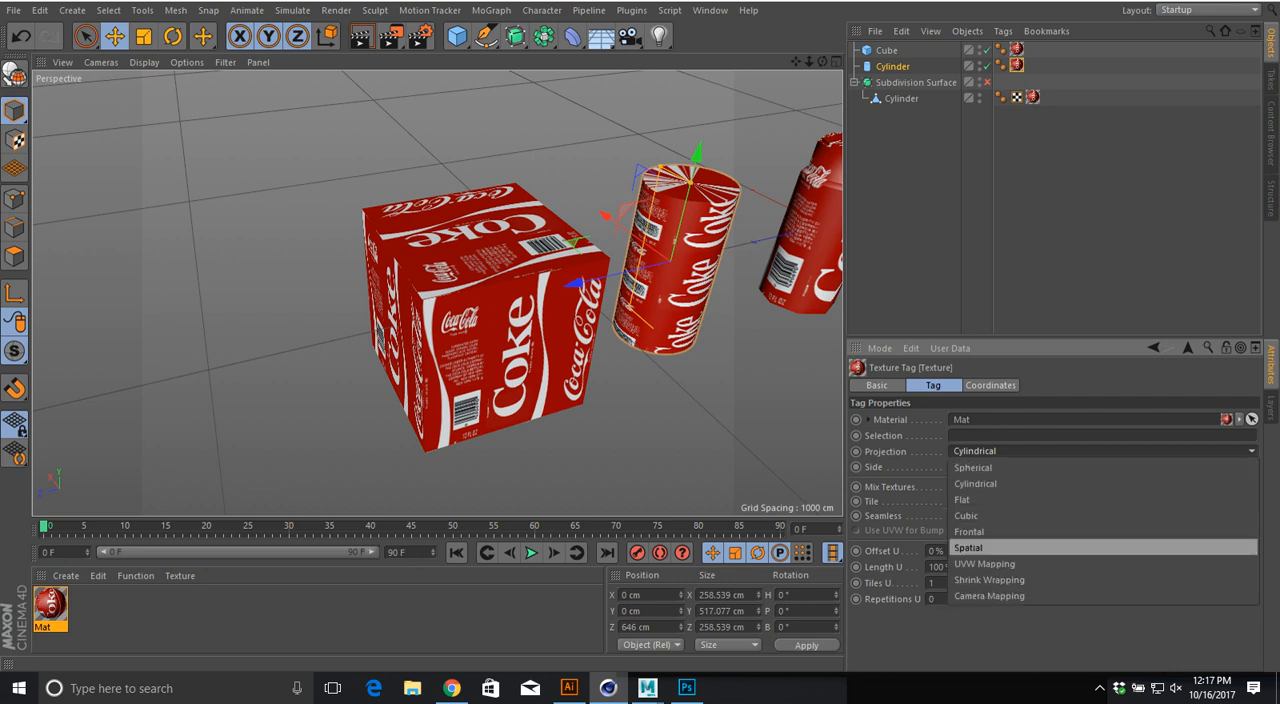
left_click(984, 563)
Step: Select the can with the handle, show its texture tag properties, and compare all three labelled objects
middle_click_drag(820, 250, 675, 258, "alt")
left_click_drag(760, 258, 719, 232, "alt")
left_click(715, 235)
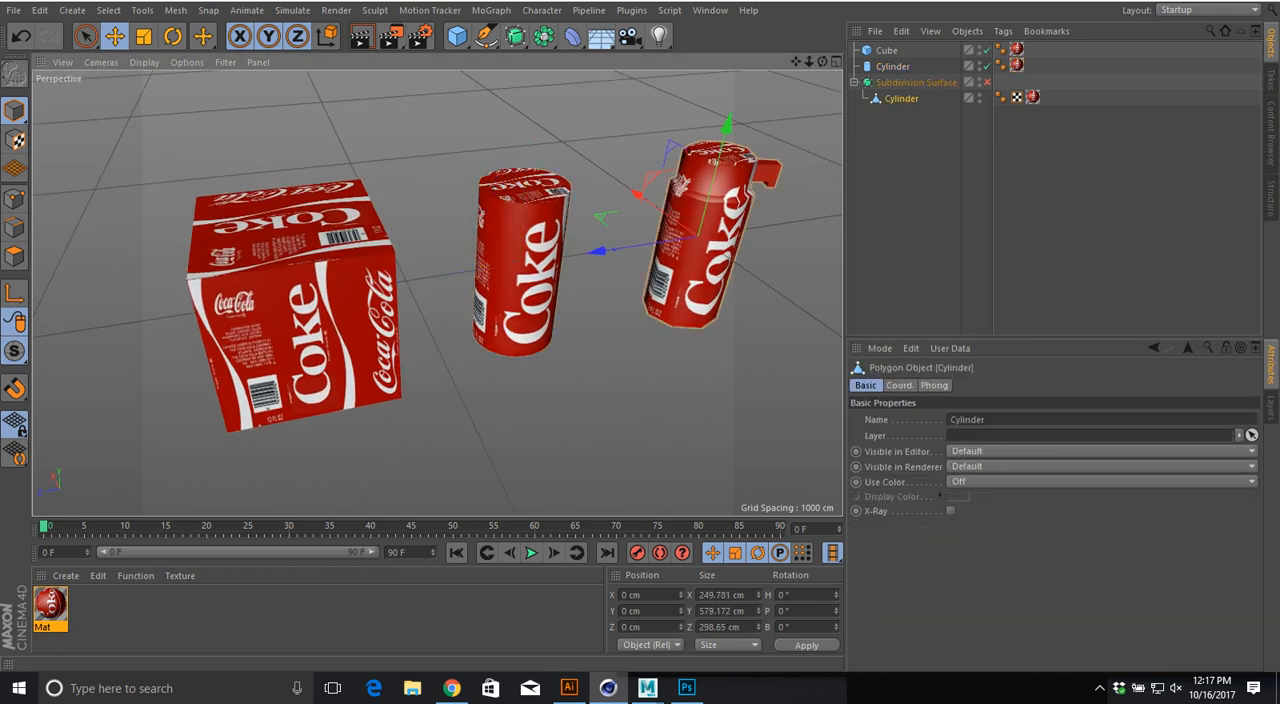
left_click(1033, 97)
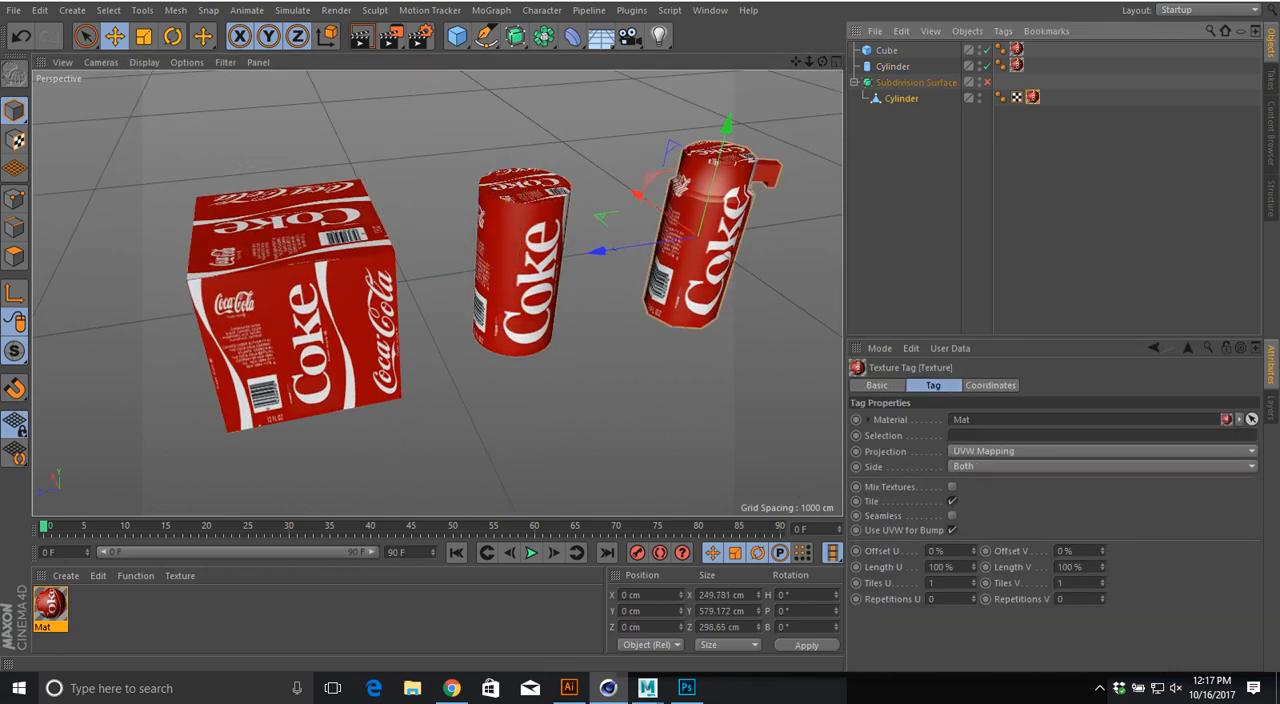
middle_click_drag(500, 290, 536, 300, "alt")
right_click_drag(536, 300, 470, 300, "alt")
middle_click_drag(470, 300, 421, 303, "alt")
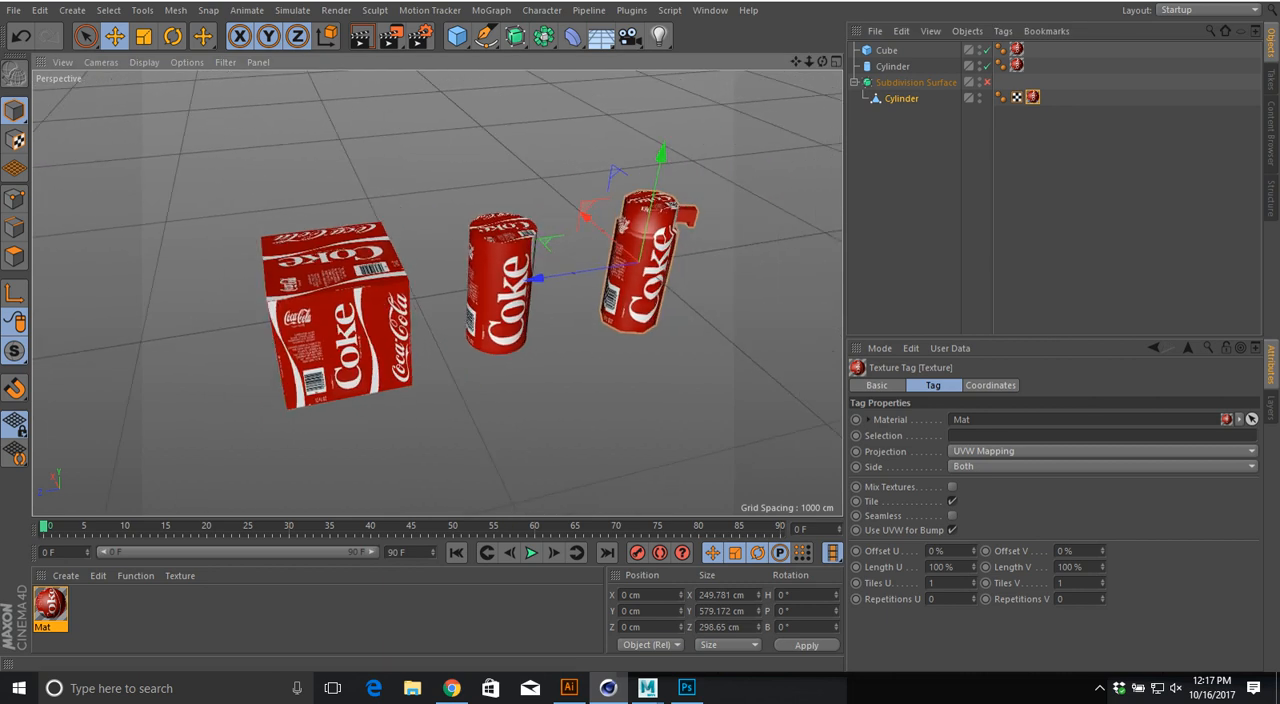
Step: Change the interface layout to BP UV Edit and view the cube and both cans from a lower angle
left_click(1207, 9)
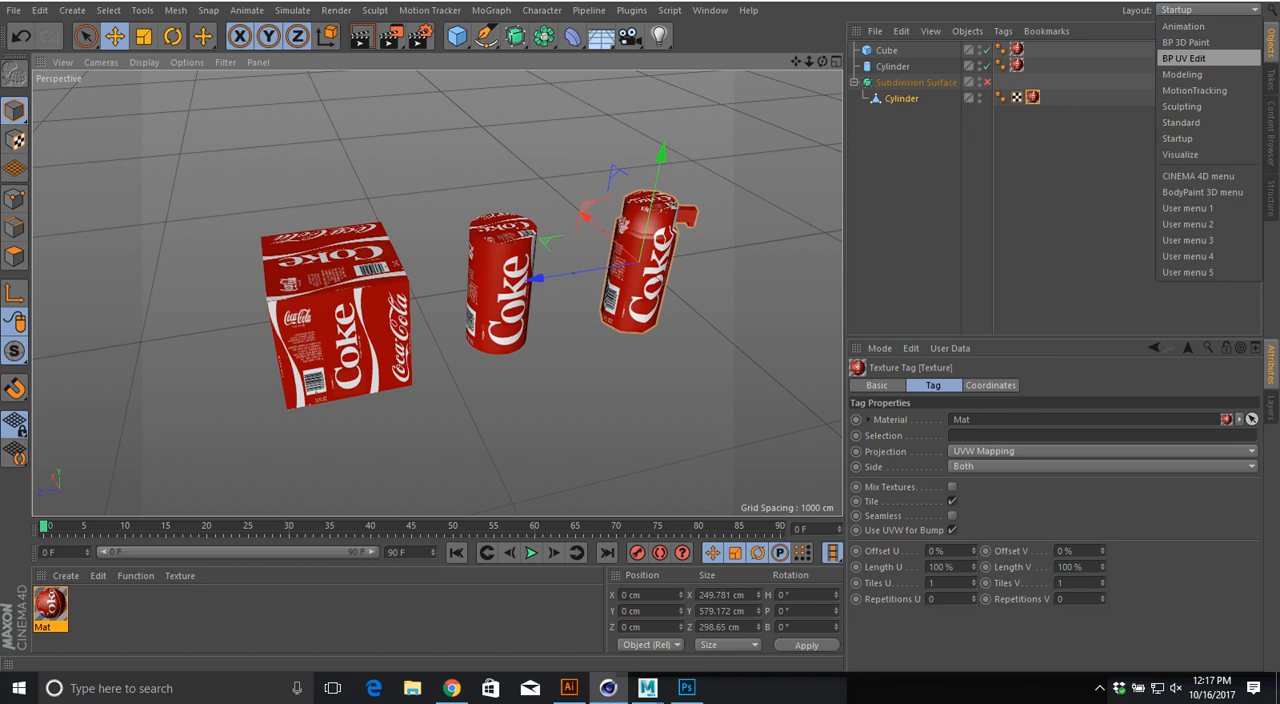
left_click(1190, 58)
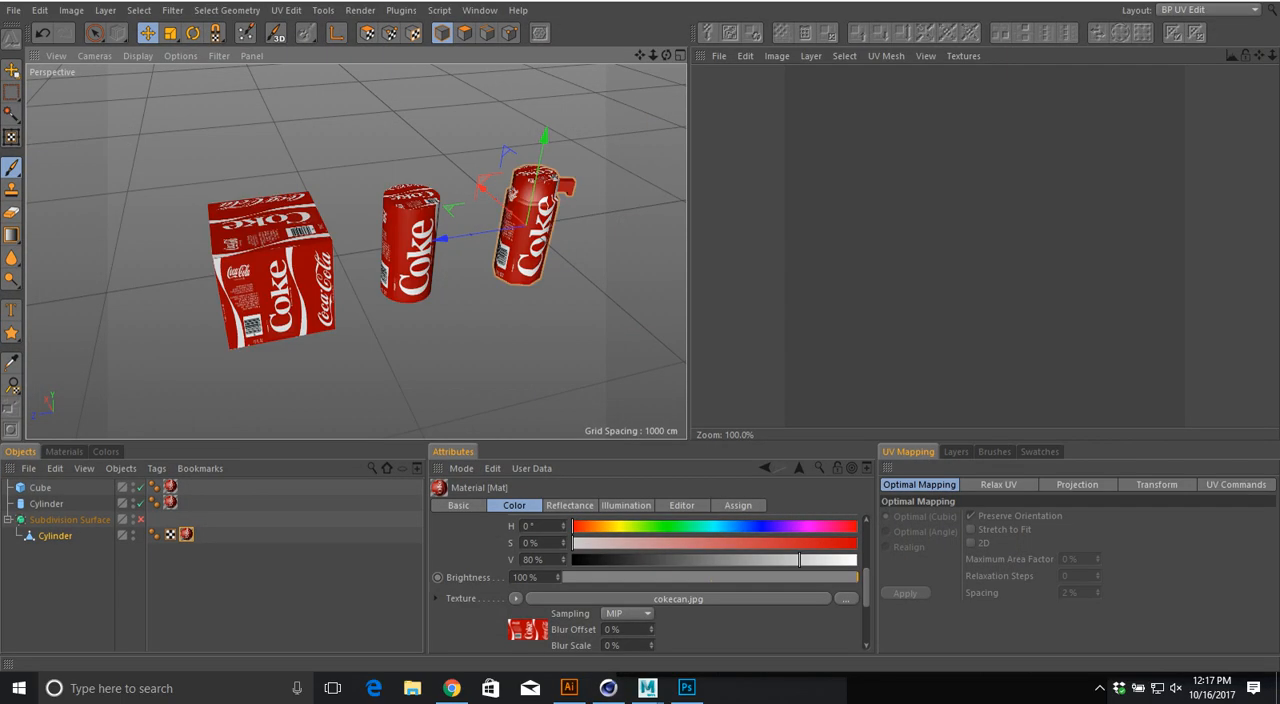
left_click_drag(520, 245, 445, 190, "alt")
left_click_drag(385, 217, 415, 198, "alt")
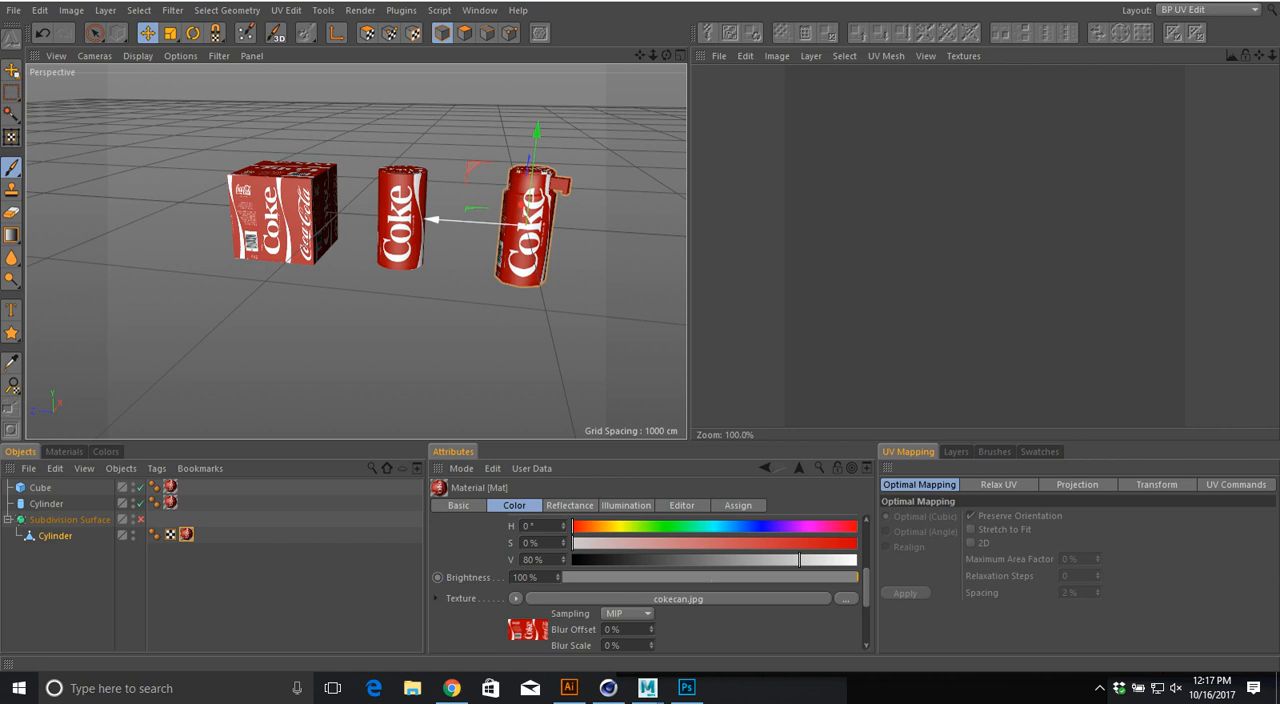
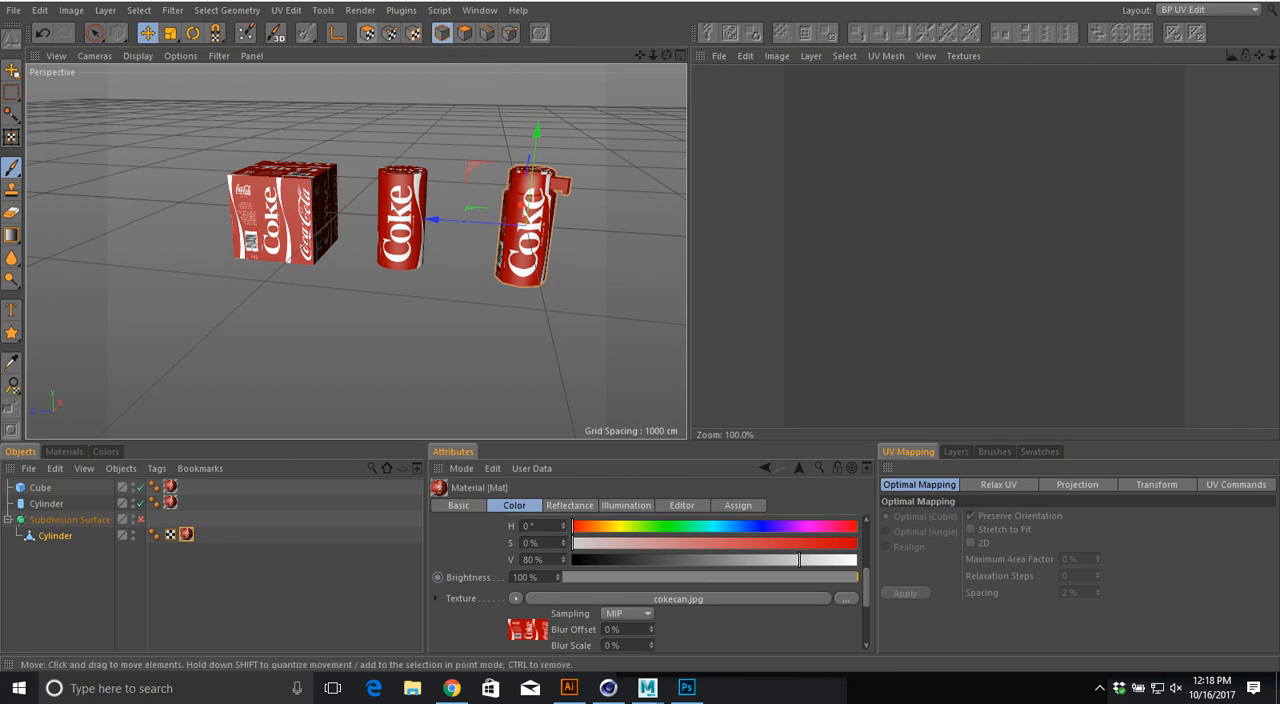
Step: Select the cube, frame it closely in the perspective view, and switch to UV Polygon Edit mode
left_click(285, 215)
scroll(253, 153, "up", 5)
scroll(253, 153, "up", 4)
left_click_drag(253, 153, 352, 114, "alt")
scroll(354, 112, "down", 4)
left_click(368, 33)
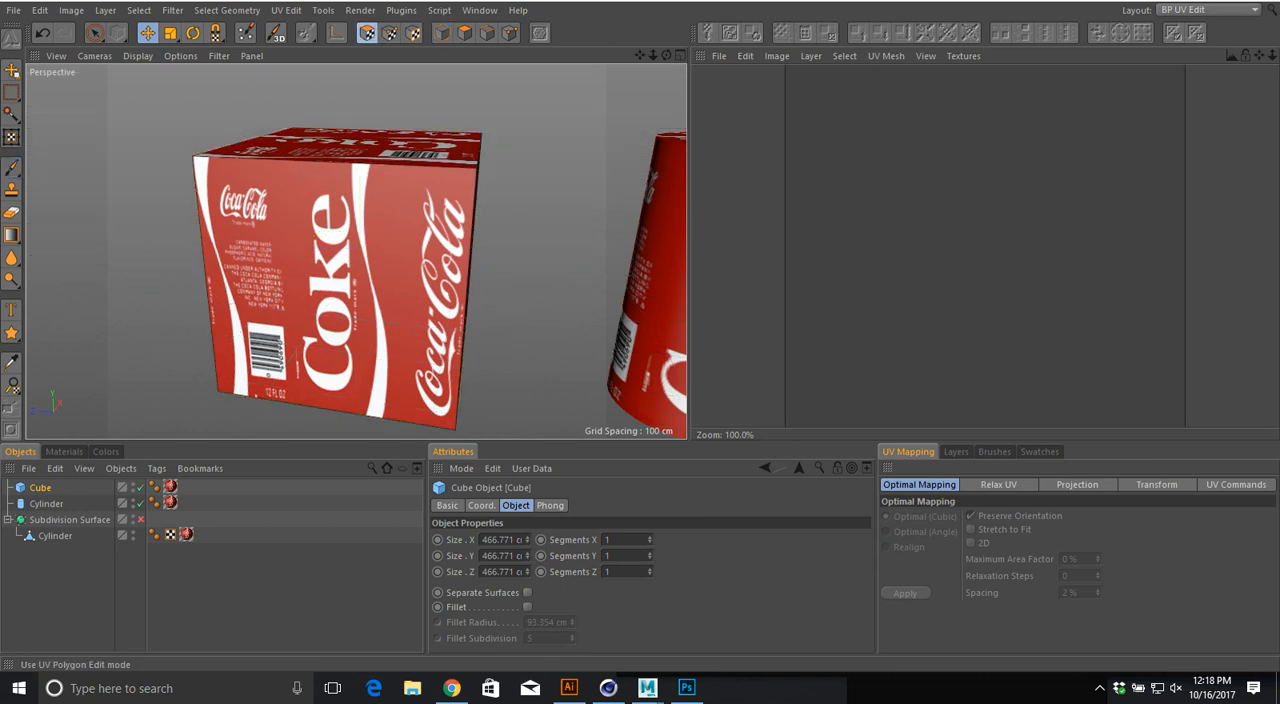
Step: Convert the cube into an editable polygon object so its UVs can be edited
left_click_drag(360, 253, 320, 270, "alt")
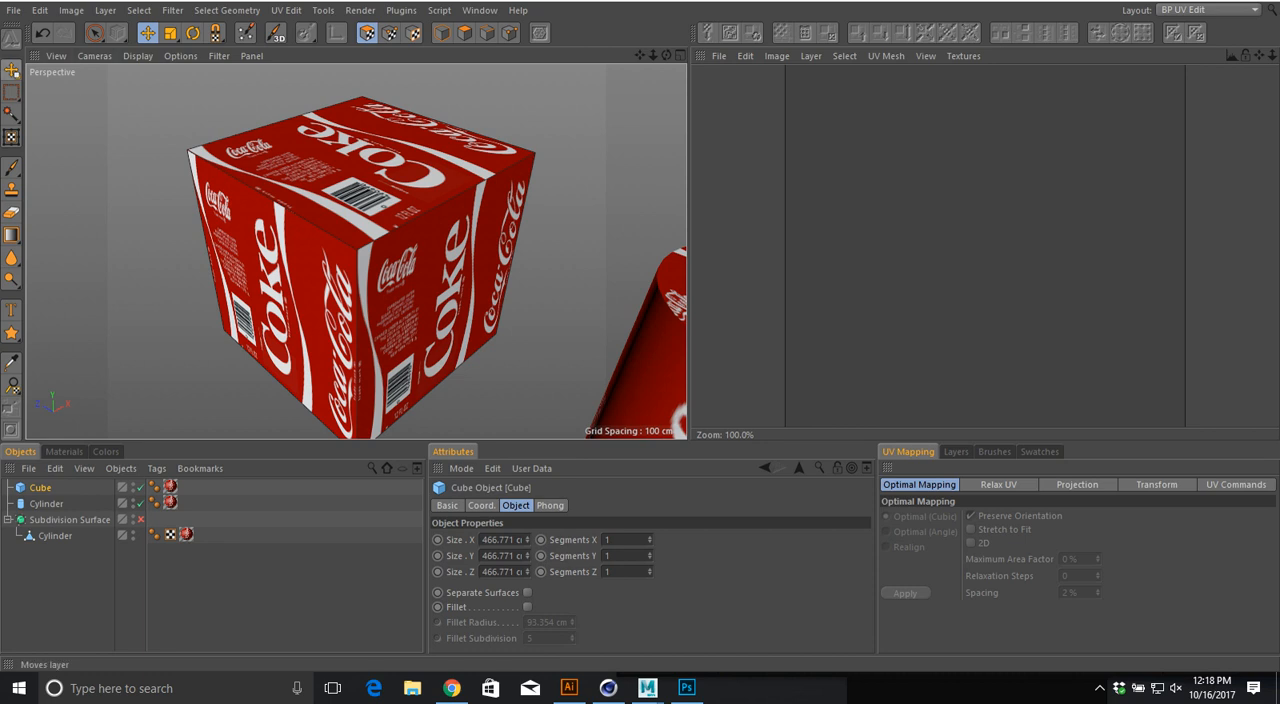
left_click(11, 91)
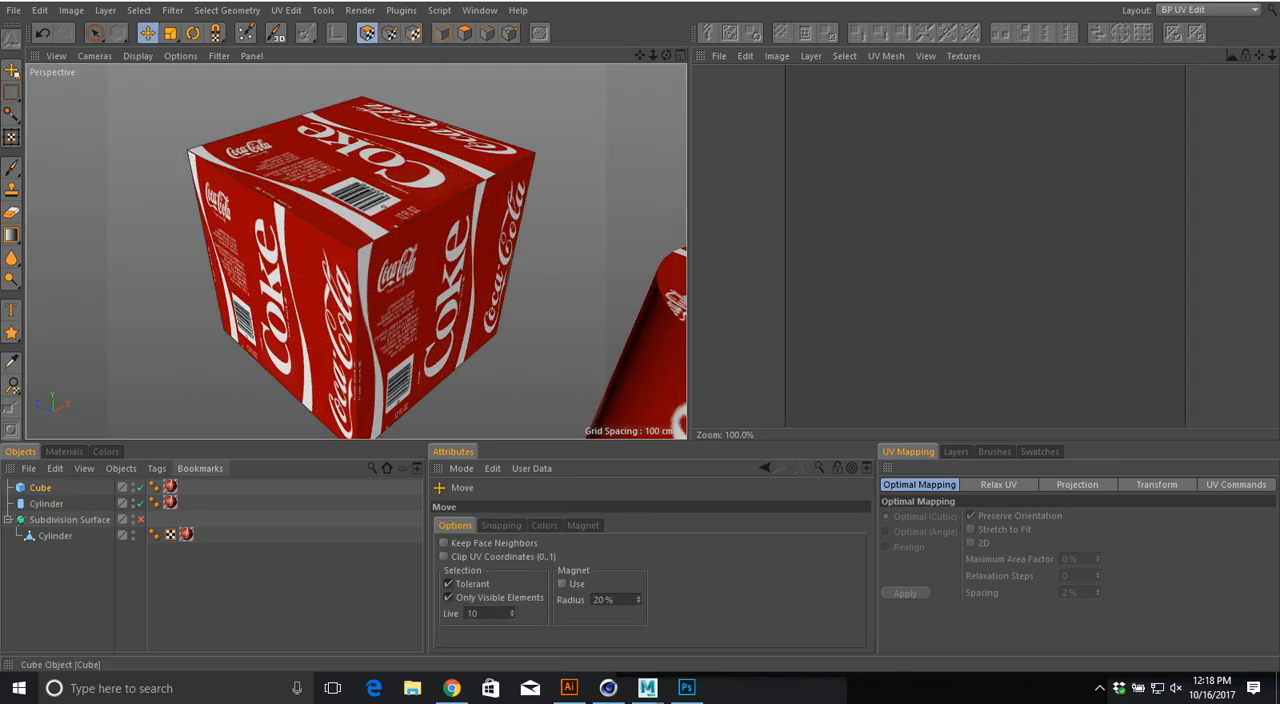
left_click(40, 488)
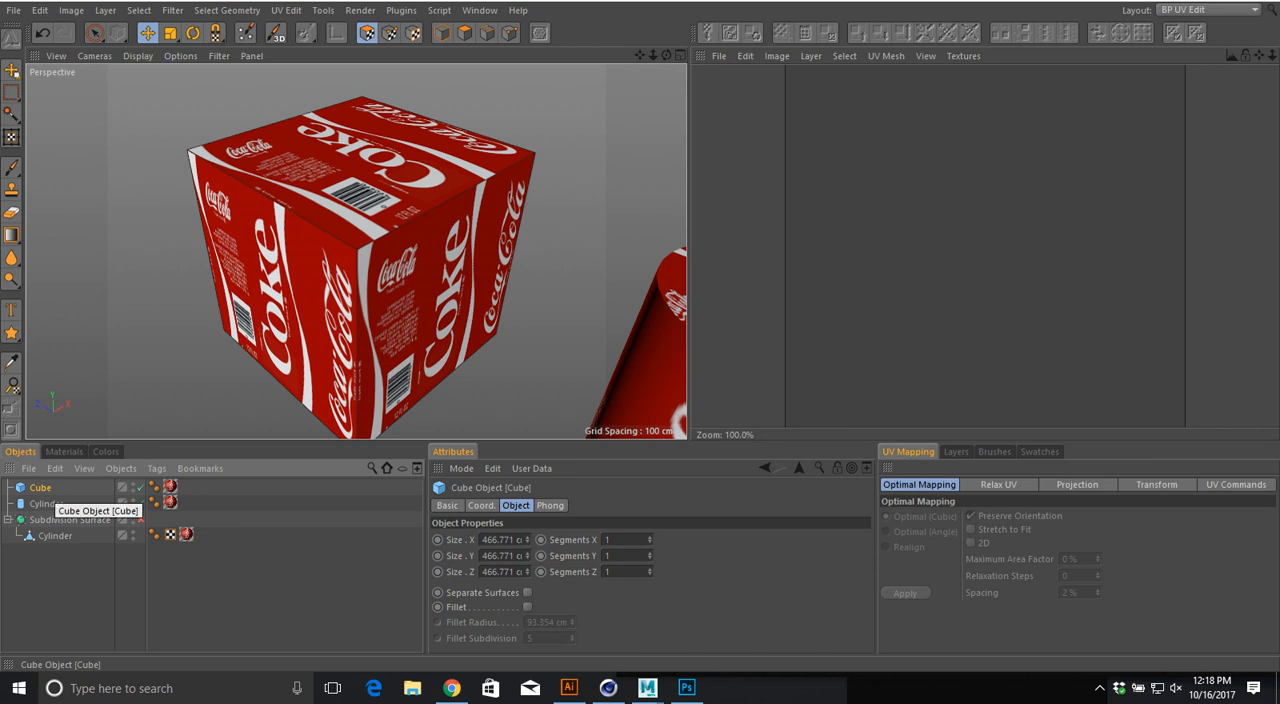
key("c")
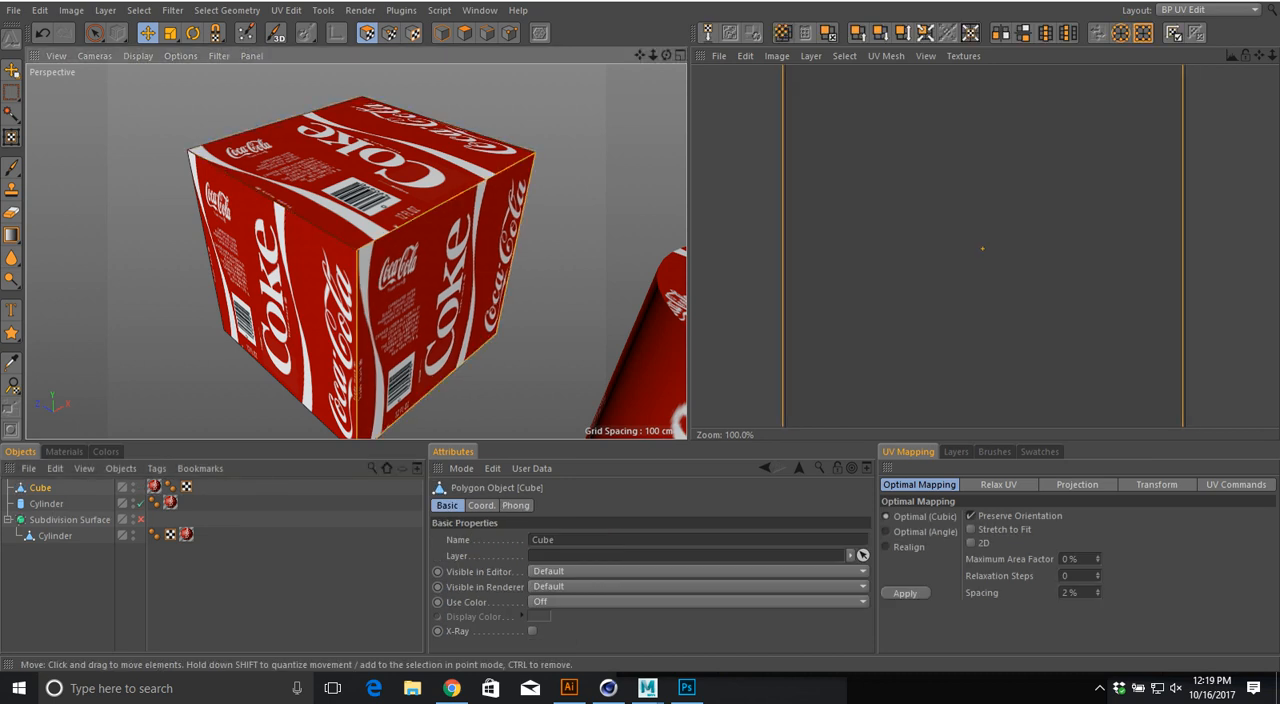
Step: Examine the cube's top and side faces against their layout in the UV view
scroll(579, 184, "down", 6)
middle_click_drag(496, 204, 420, 233, "alt")
scroll(420, 233, "up", 2)
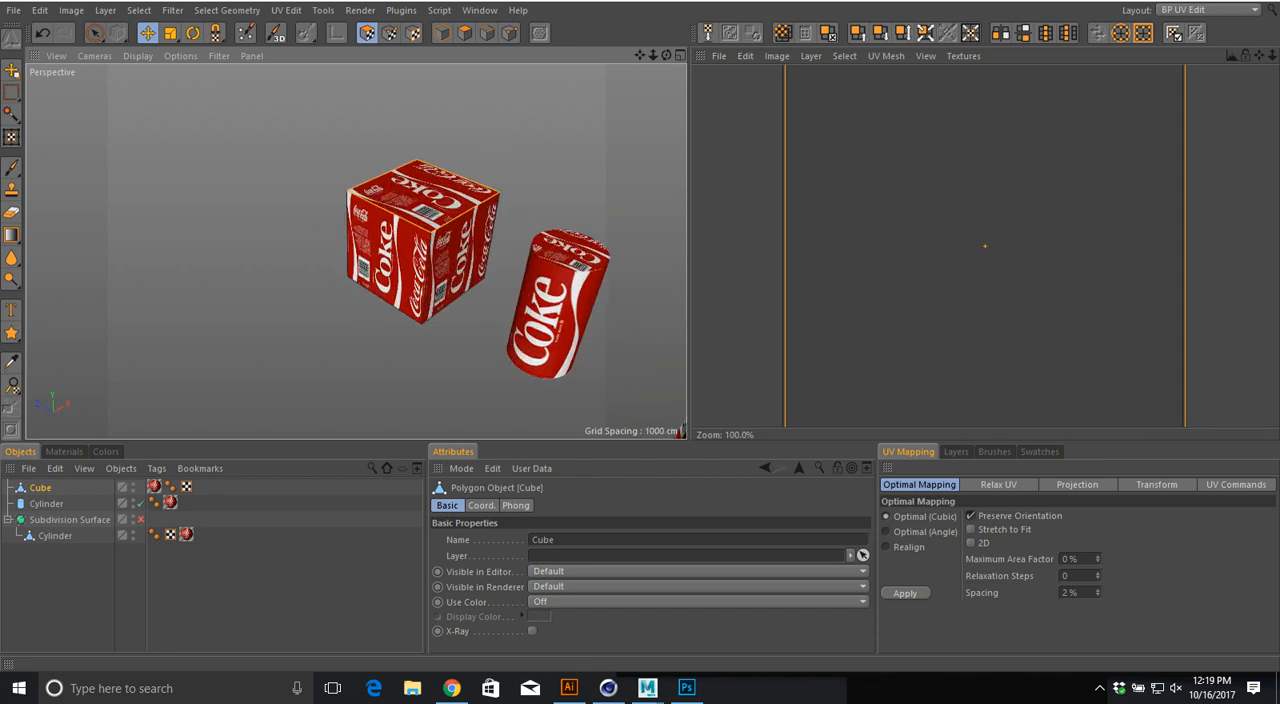
scroll(780, 188, "down", 2)
middle_click_drag(788, 188, 785, 218, "alt")
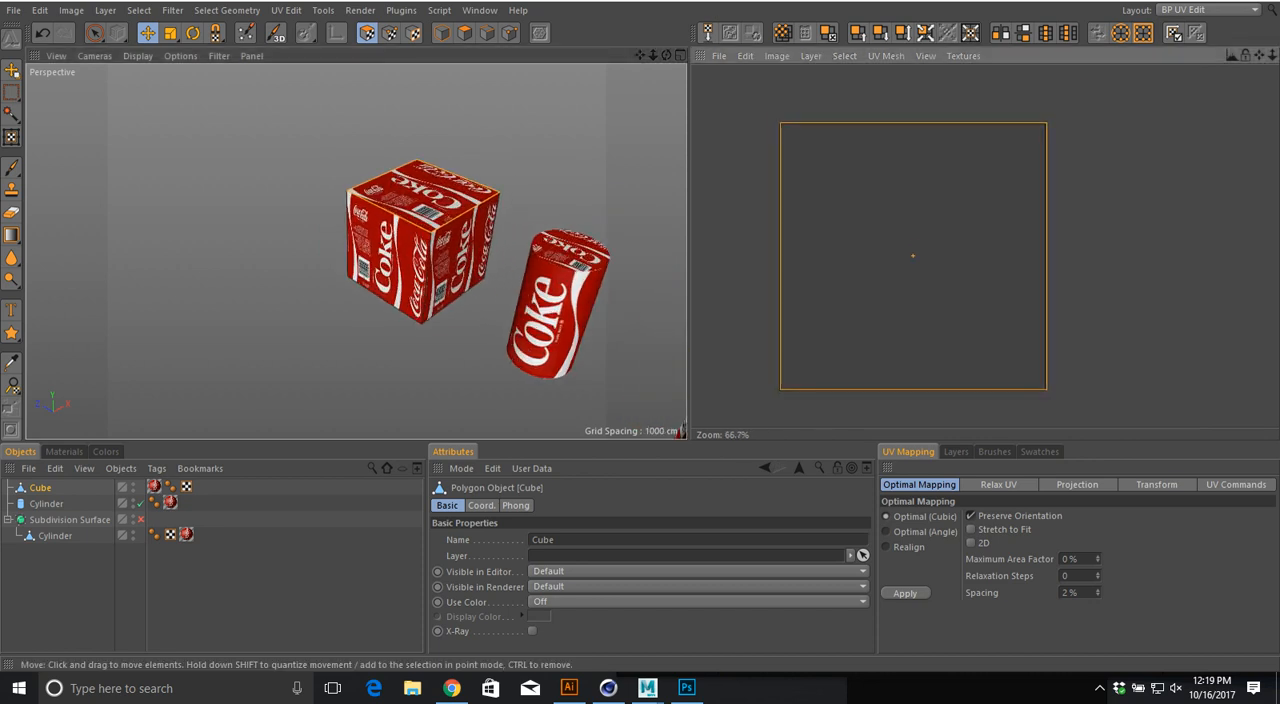
left_click(461, 256)
left_click(392, 250)
left_click(425, 197)
left_click(461, 256)
left_click(390, 250)
left_click(424, 196)
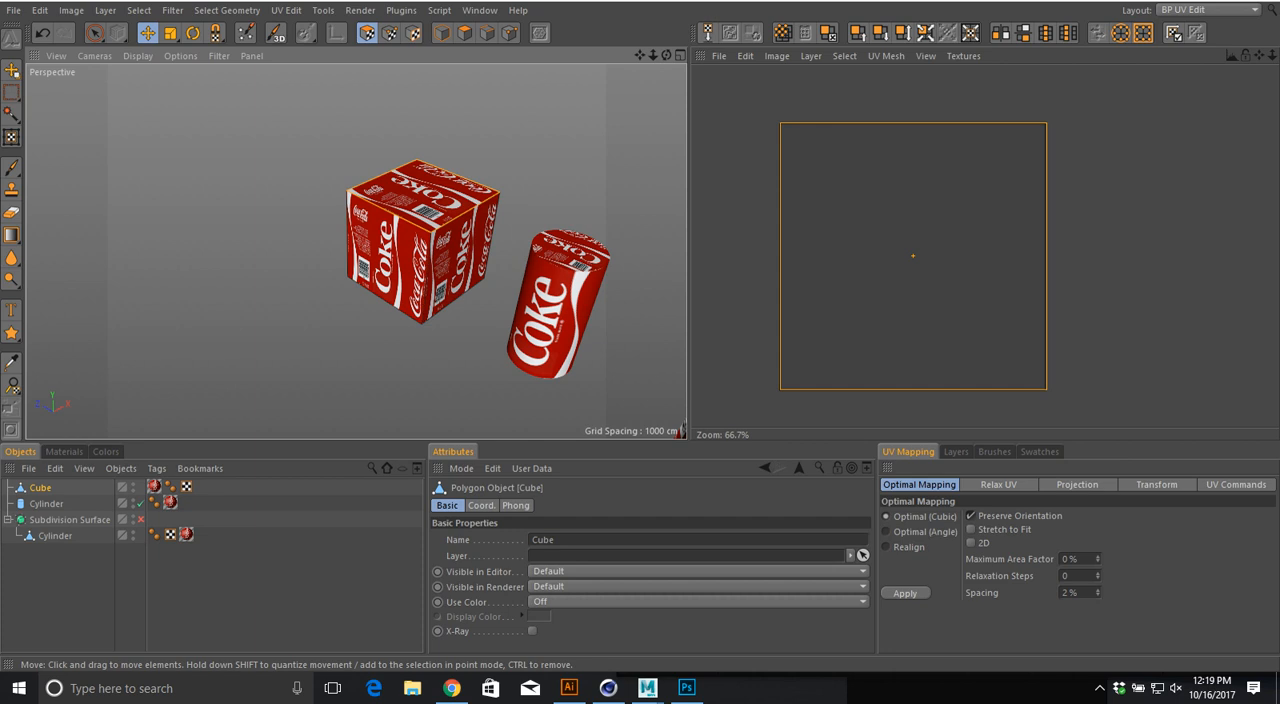
scroll(819, 185, "up", 3)
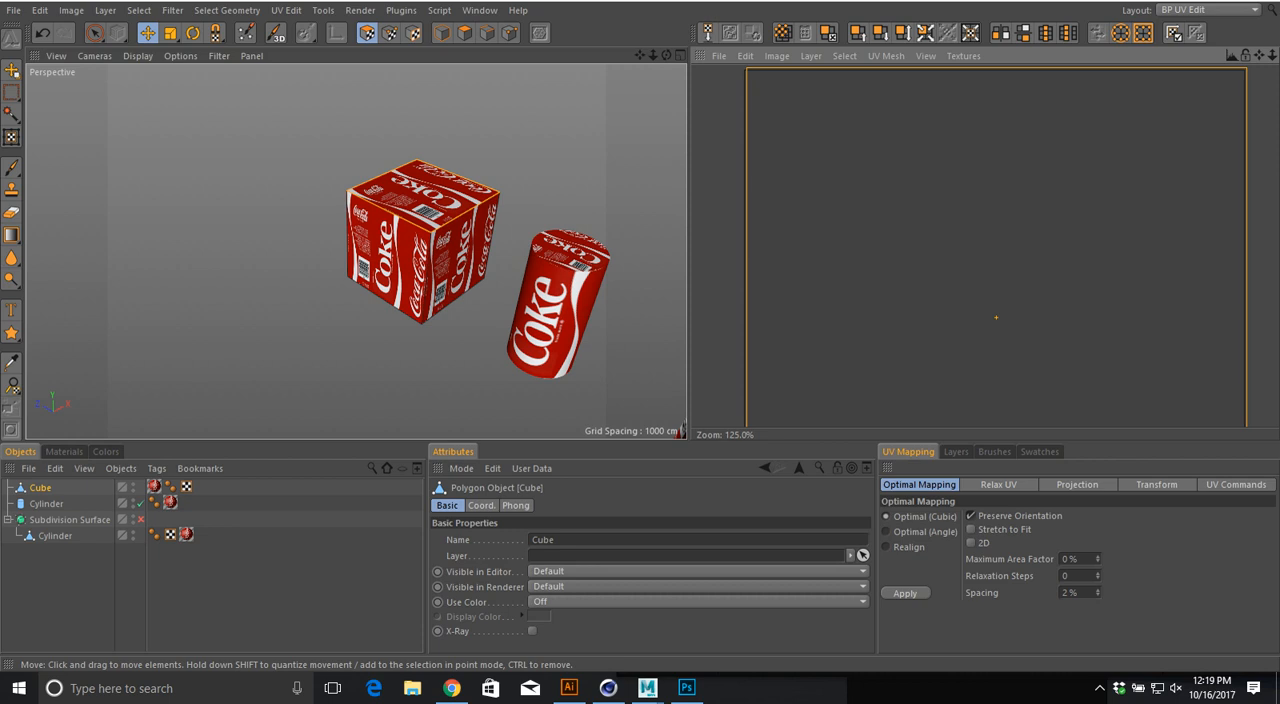
Step: Enlarge the UV Mapping settings area and show its Projection options
middle_click_drag(480, 280, 402, 290, "alt")
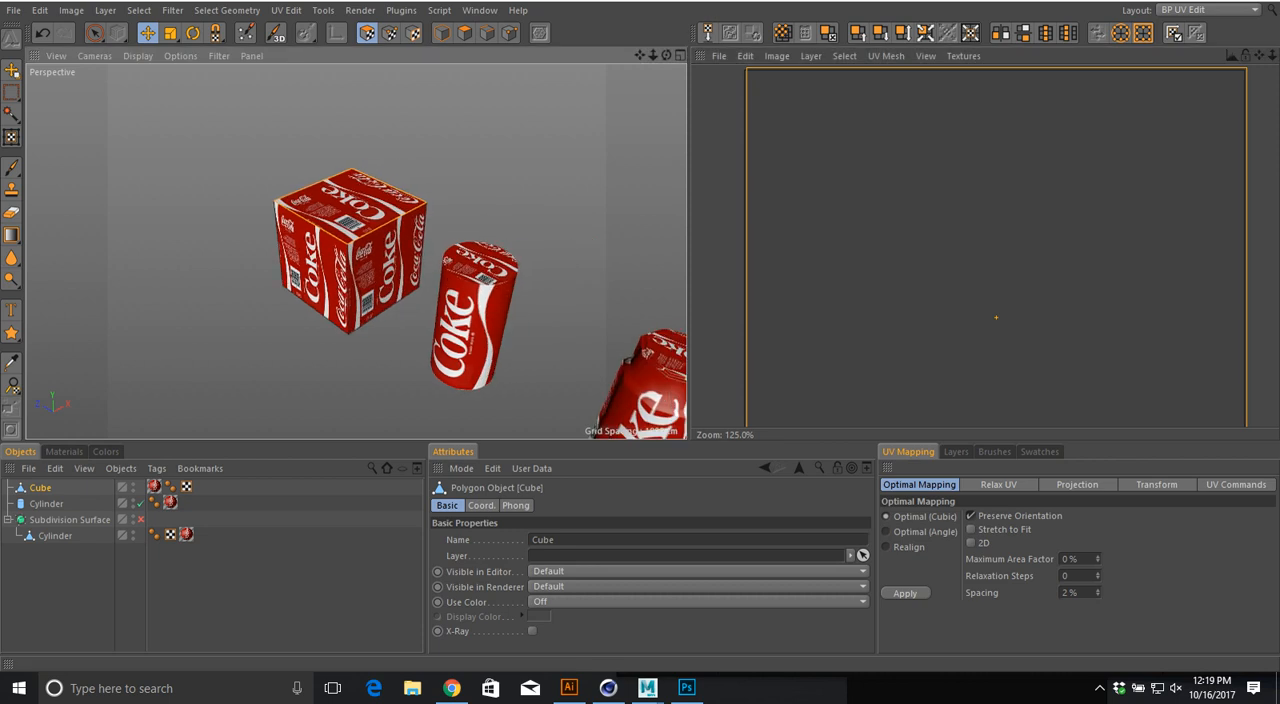
left_click_drag(740, 442, 740, 321)
scroll(863, 204, "down", 3)
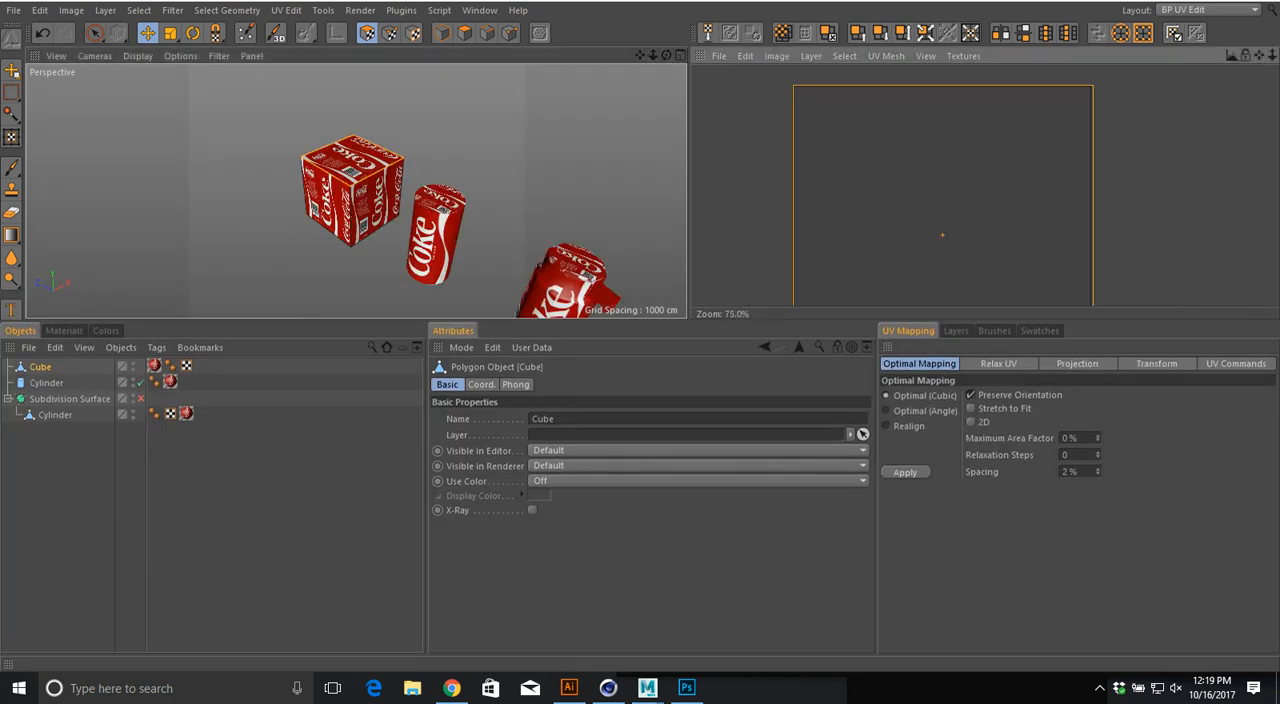
middle_click_drag(863, 204, 833, 161, "alt")
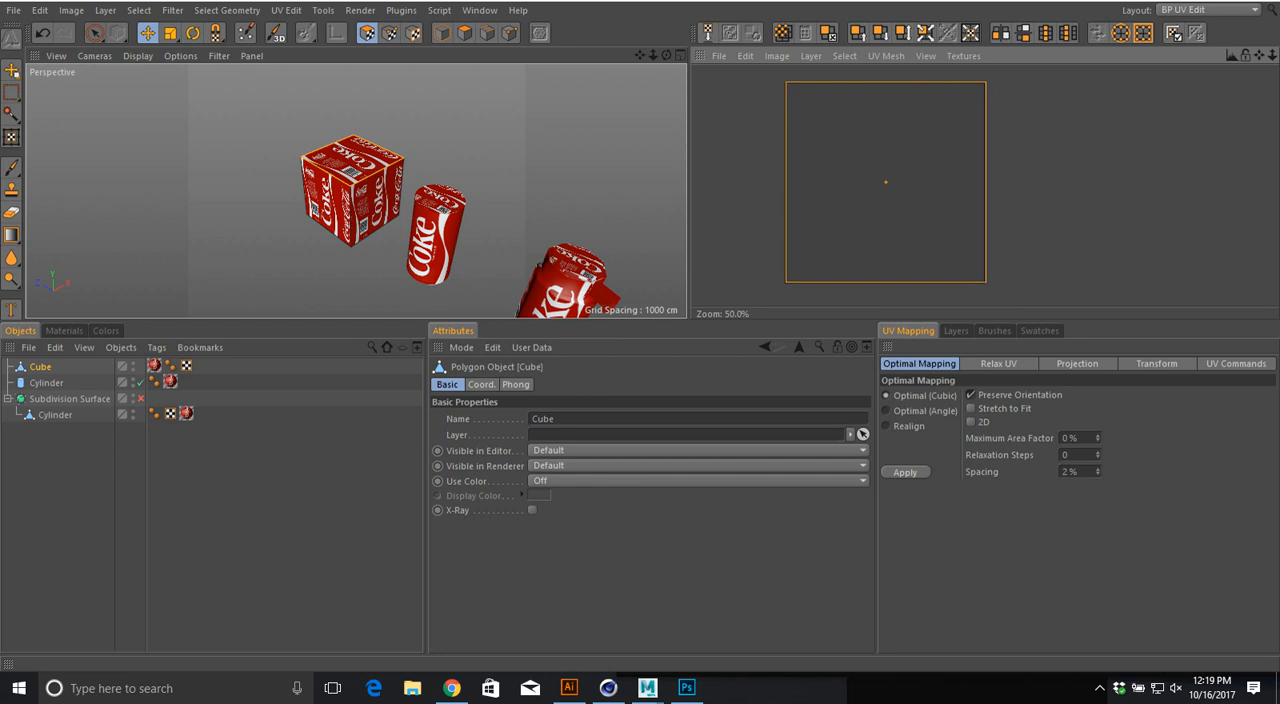
left_click_drag(868, 346, 706, 346)
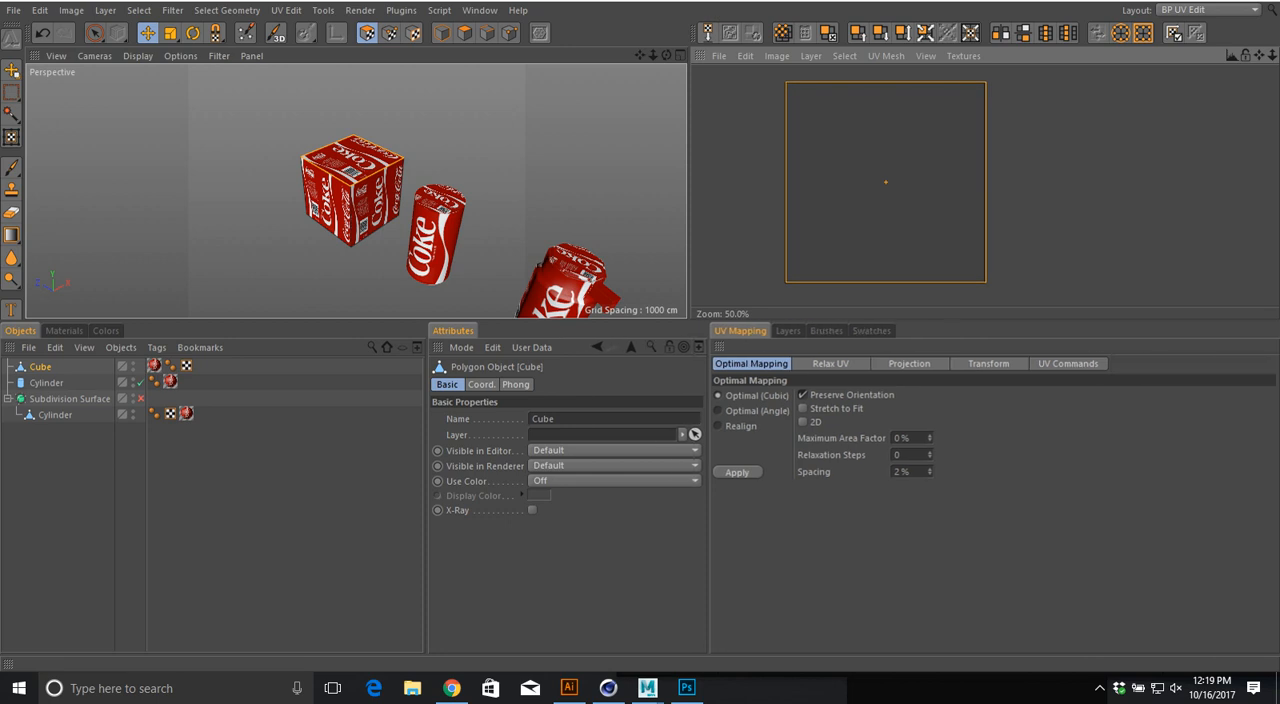
left_click(909, 364)
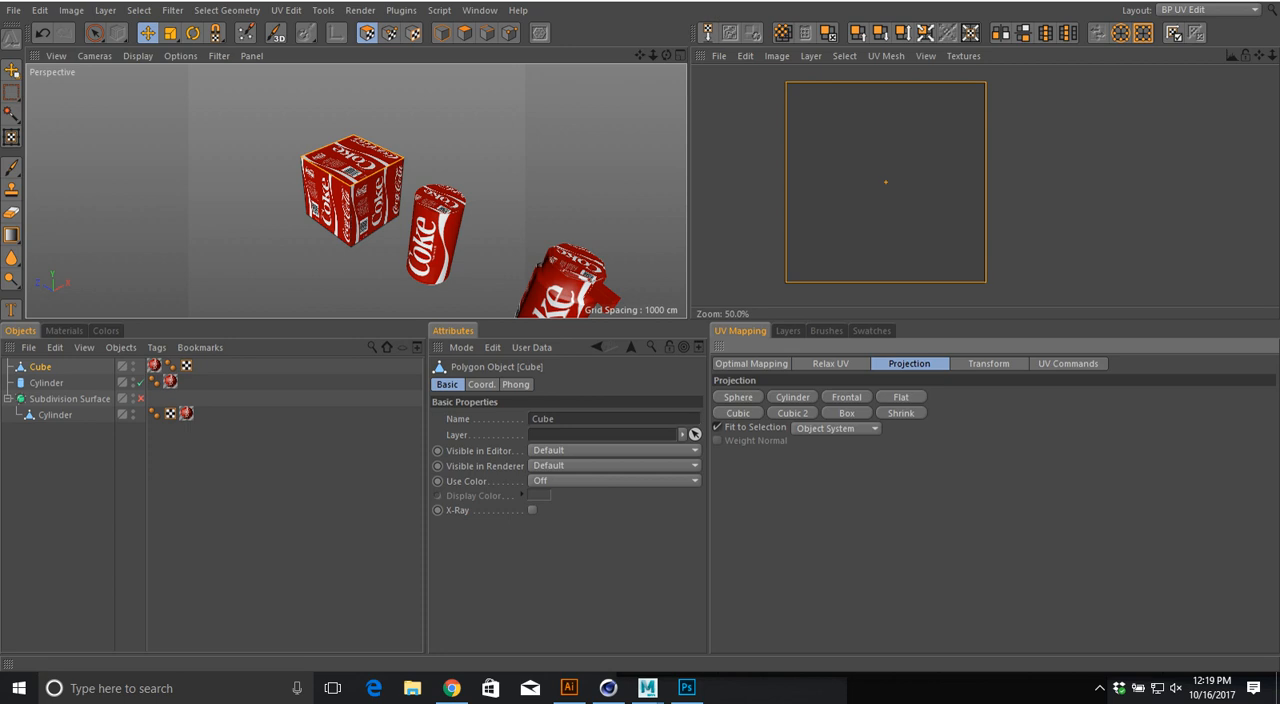
Step: Try the Sphere, Frontal, Flat, Cubic, Cubic 2 and Box projections on the cube's top face
left_click_drag(388, 190, 448, 228, "alt")
left_click(738, 397)
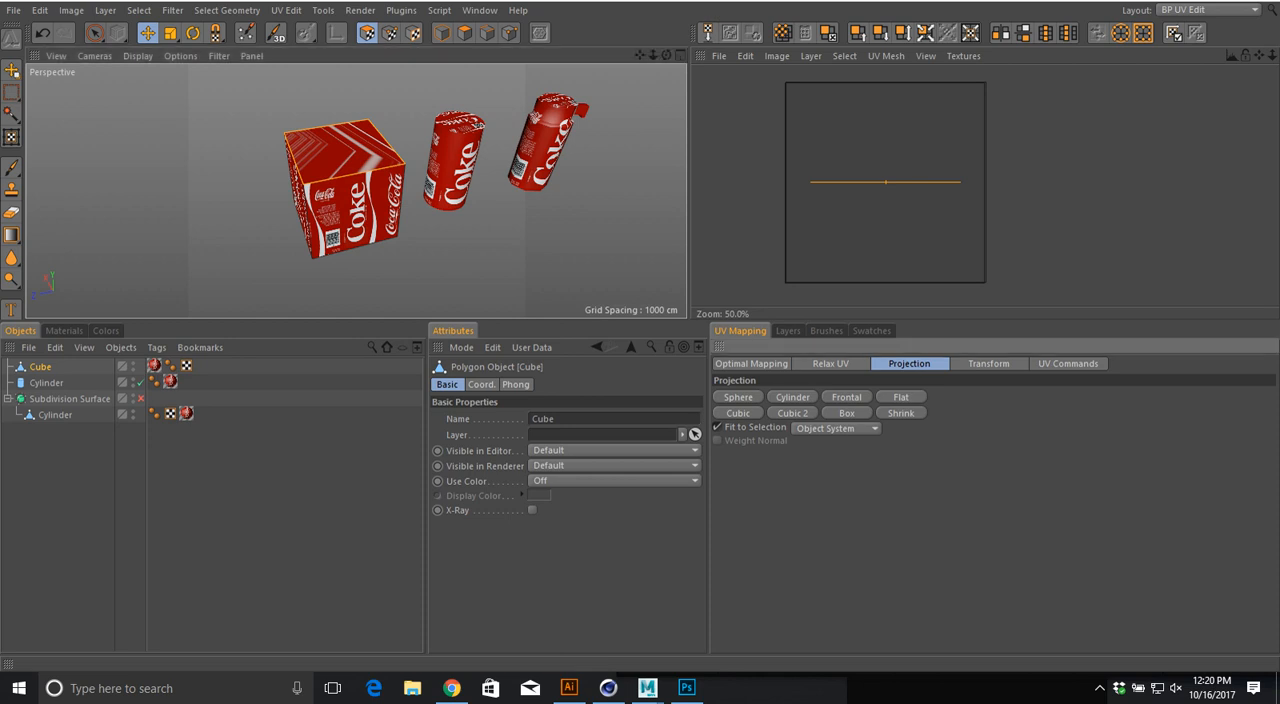
left_click(846, 397)
left_click(901, 397)
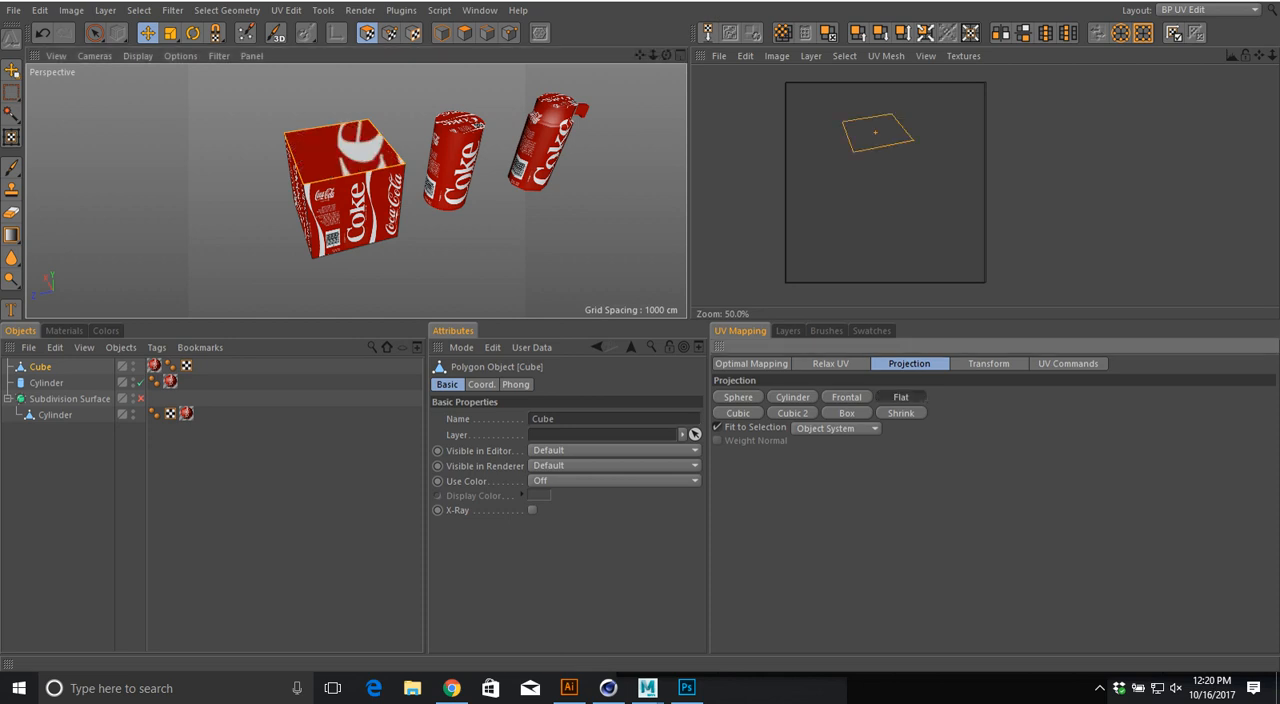
left_click(738, 413)
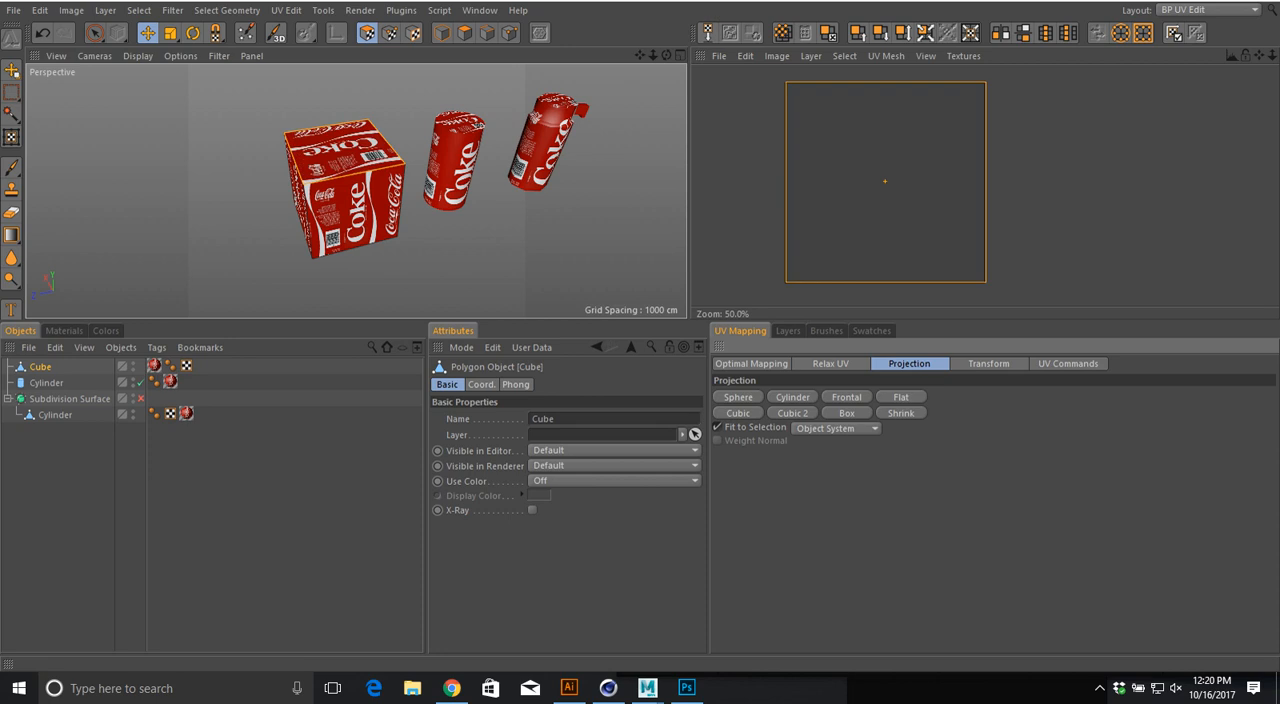
left_click(792, 413)
left_click(847, 413)
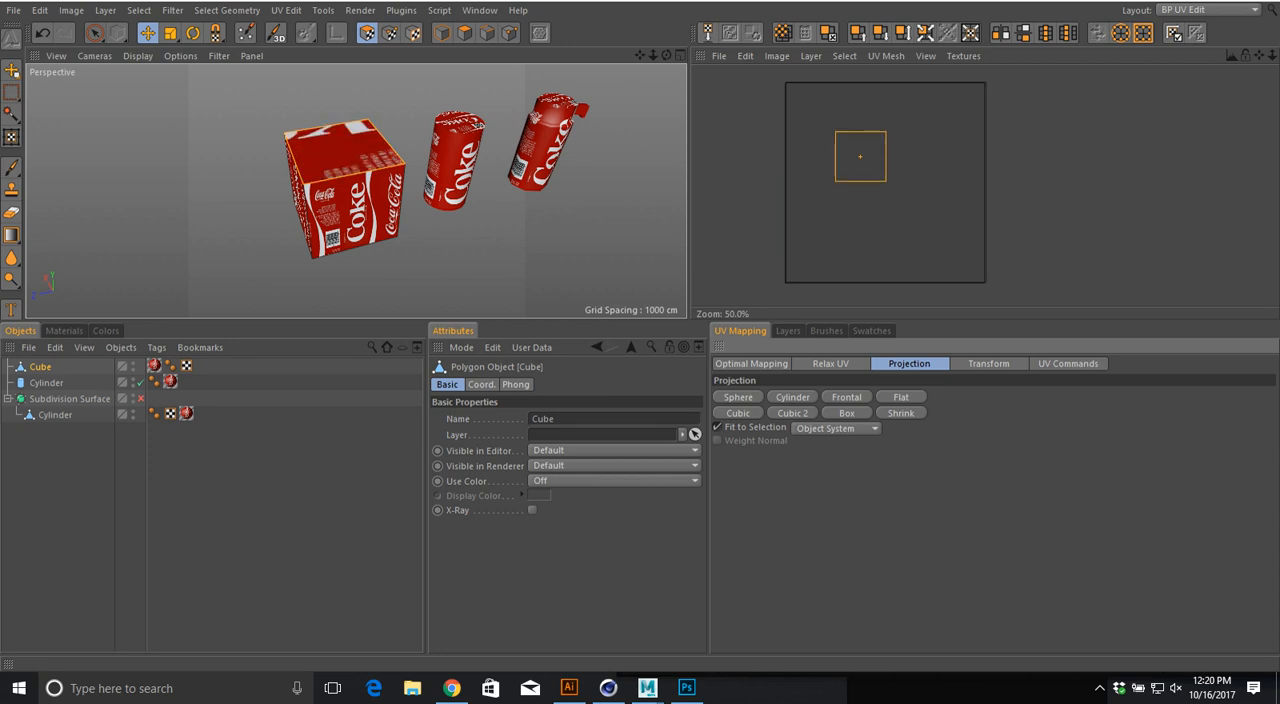
Step: Compare the Shrink, Box, Cubic, Sphere and Cylinder projections on the top face, ending with Cubic 2
left_click(901, 413)
left_click(847, 413)
left_click(792, 413)
left_click(738, 413)
left_click(738, 397)
left_click(792, 397)
left_click(792, 413)
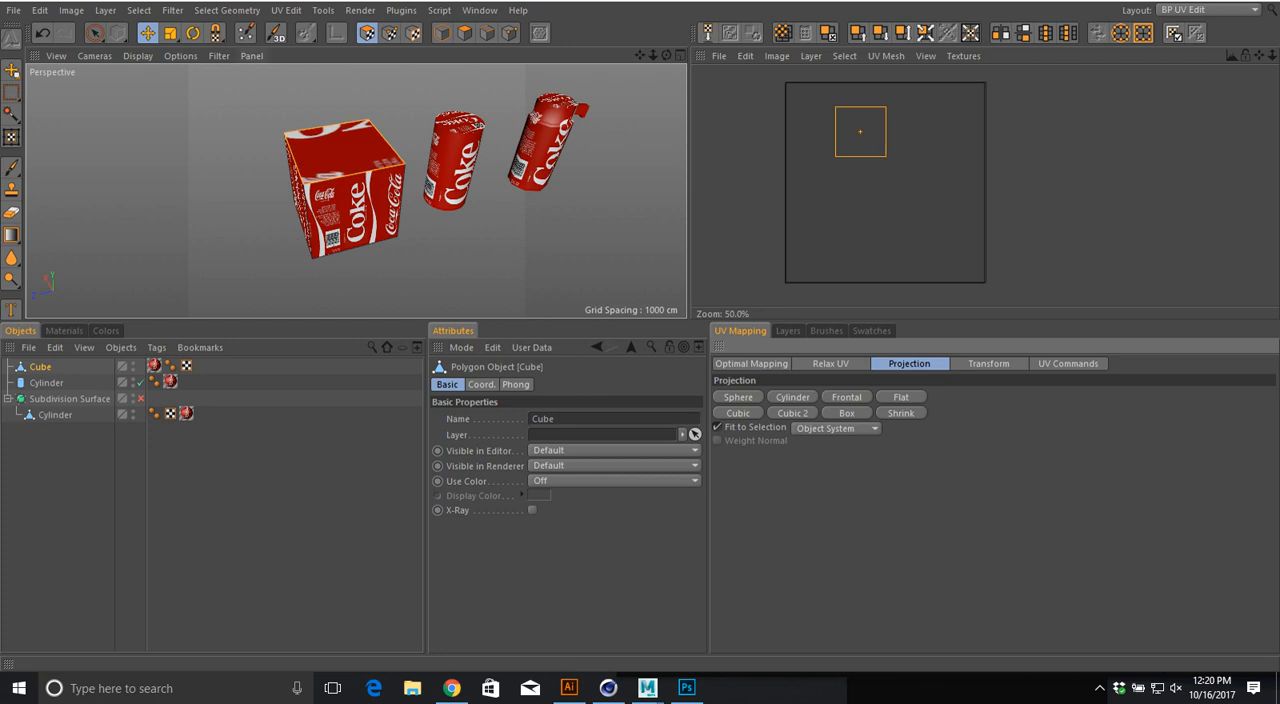
Step: Select the cube's visible UV polygons with Rectangle Selection and apply the Cubic 2 projection to them
left_click(443, 33)
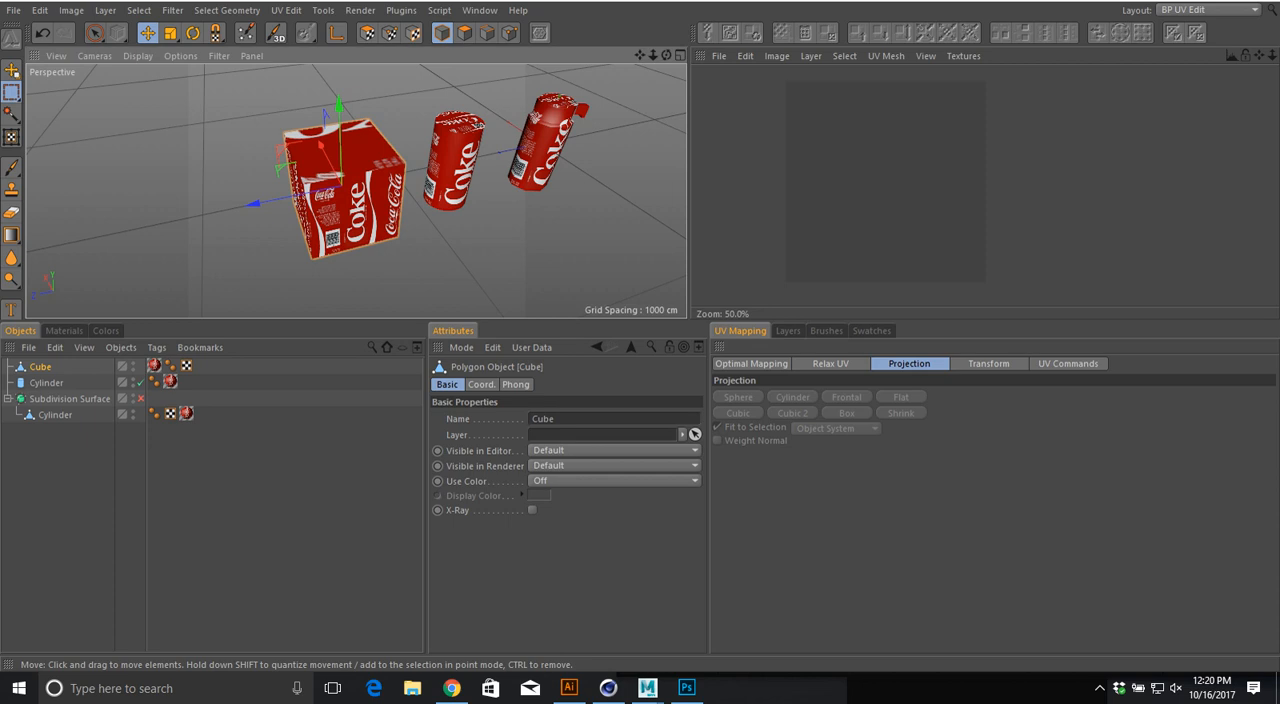
left_click(367, 33)
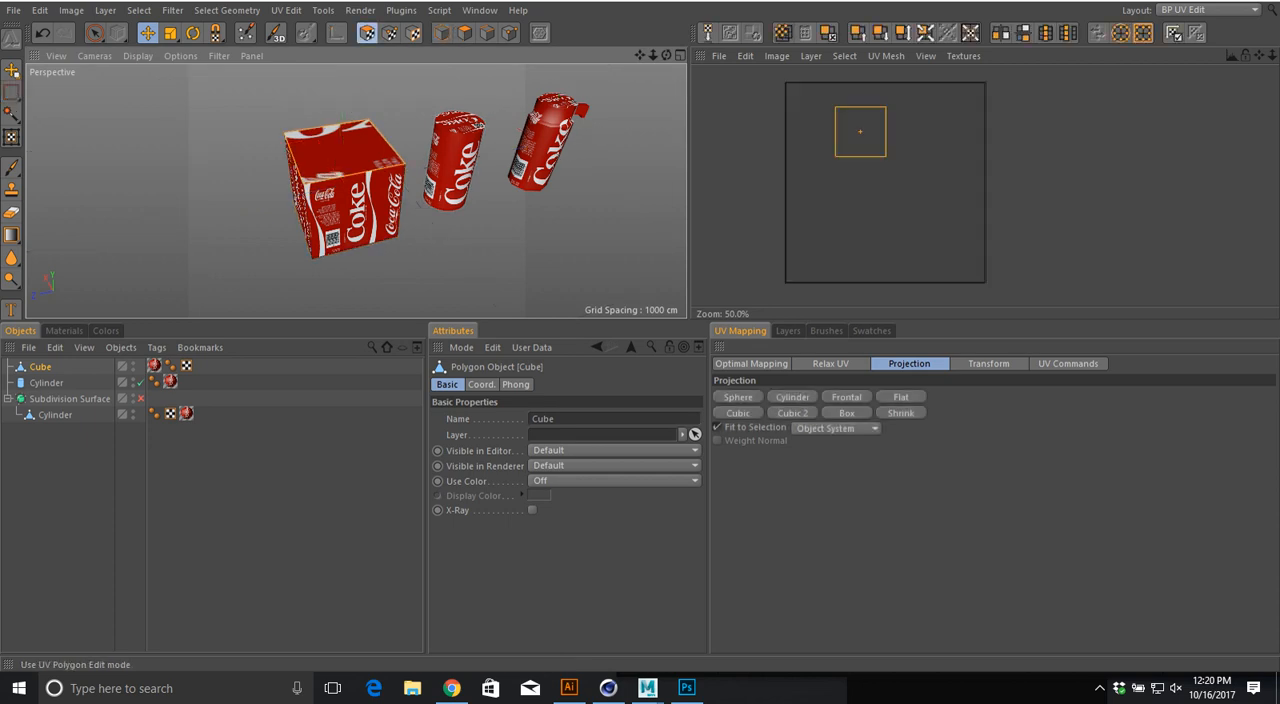
left_click_drag(95, 33, 146, 50)
left_click_drag(264, 88, 426, 286)
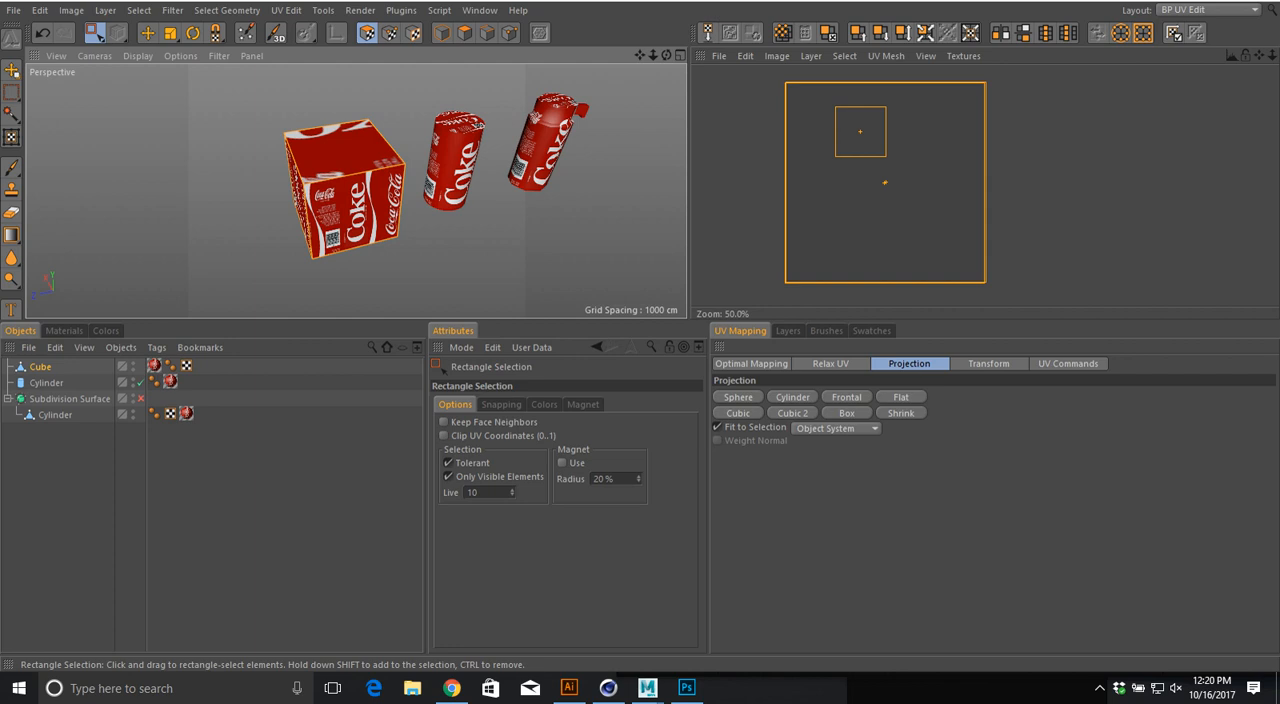
left_click(792, 413)
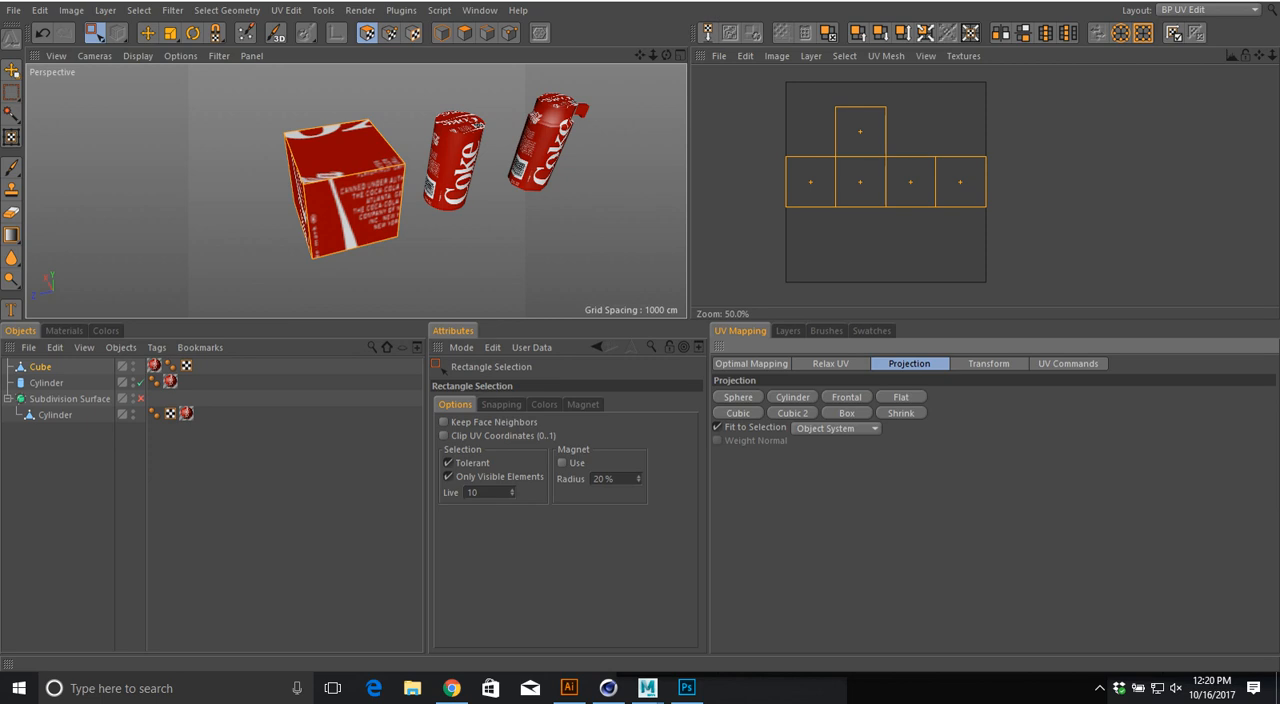
key("ctrl+z")
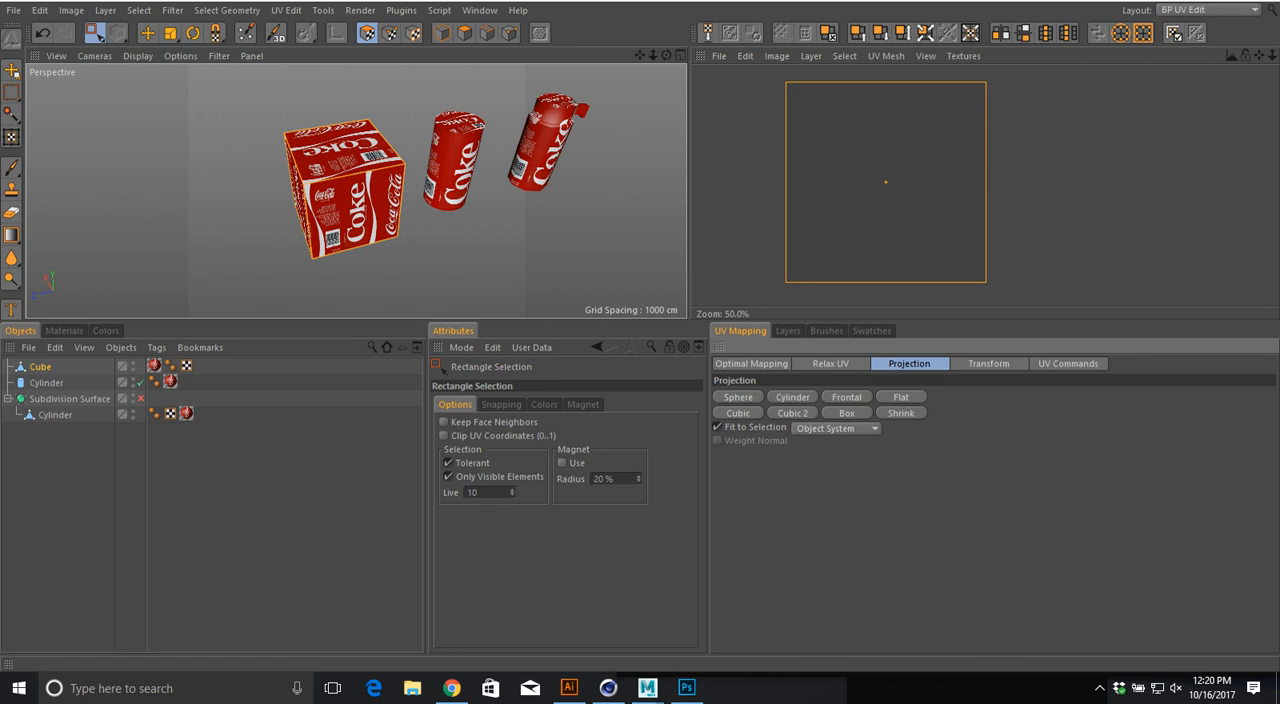
left_click(792, 412)
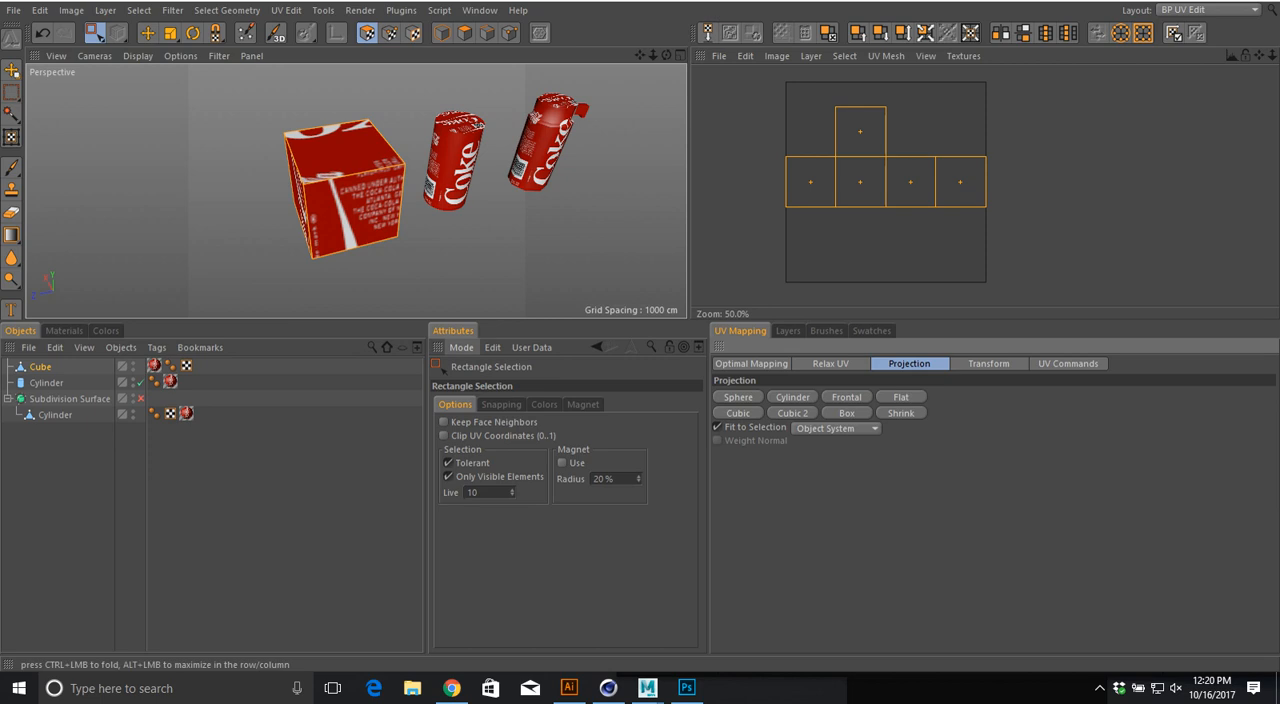
Step: Select only the cube's front face and try the Frontal projection on it from a slightly turned view
left_click_drag(327, 230, 379, 260)
key("super")
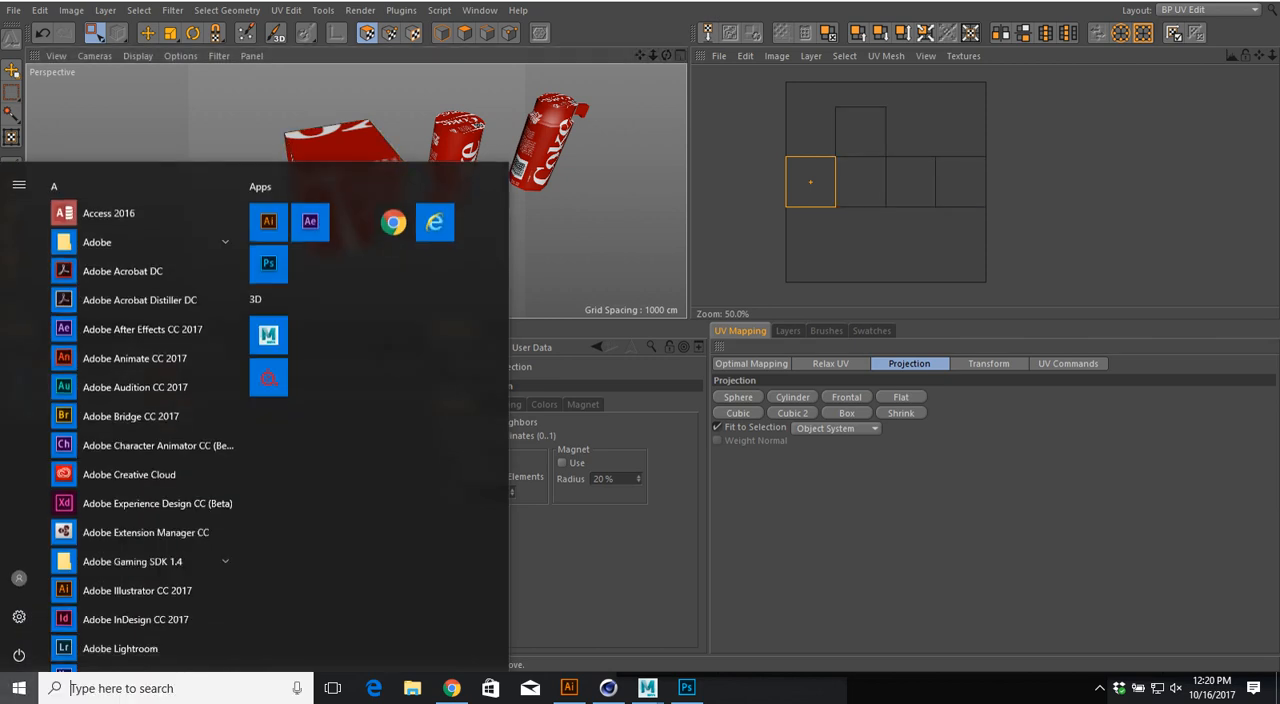
left_click_drag(450, 145, 472, 158, "alt")
left_click(846, 397)
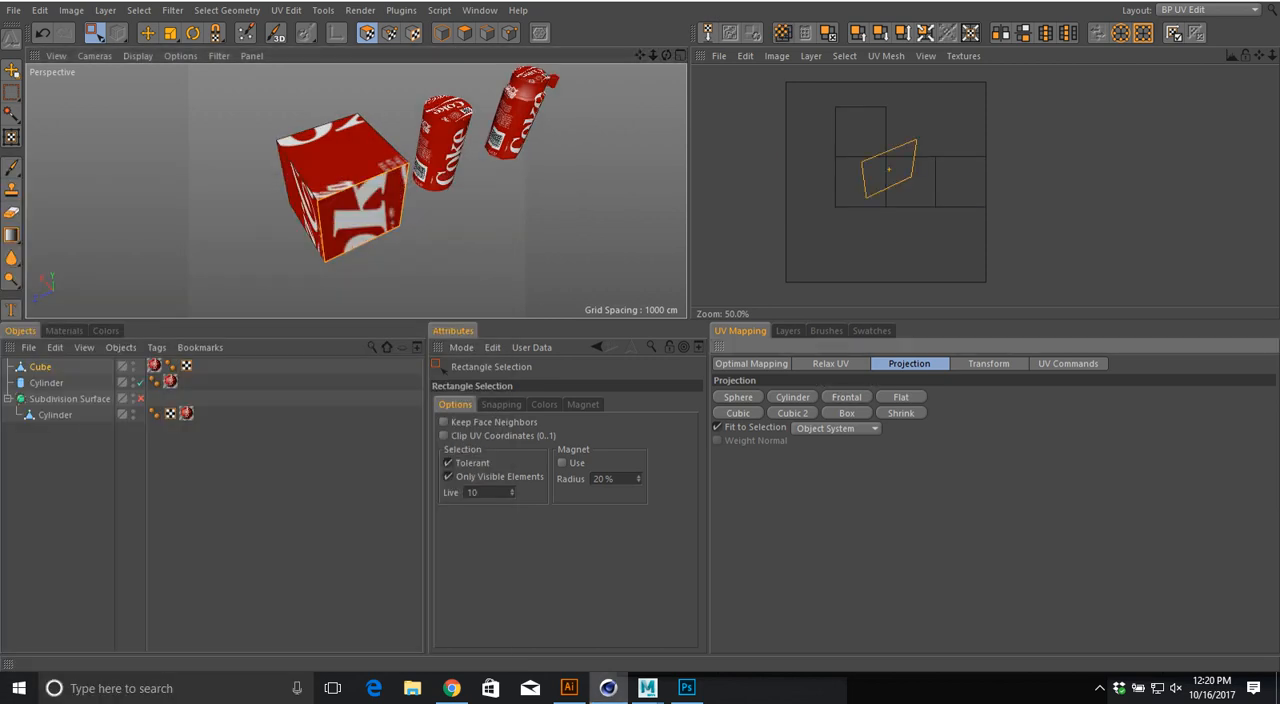
Step: Select all of the cube's visible faces, try the Frontal projection on them, and inspect the cube from below
left_click_drag(425, 185, 355, 155, "alt")
left_click_drag(279, 101, 462, 242)
key("ctrl+a")
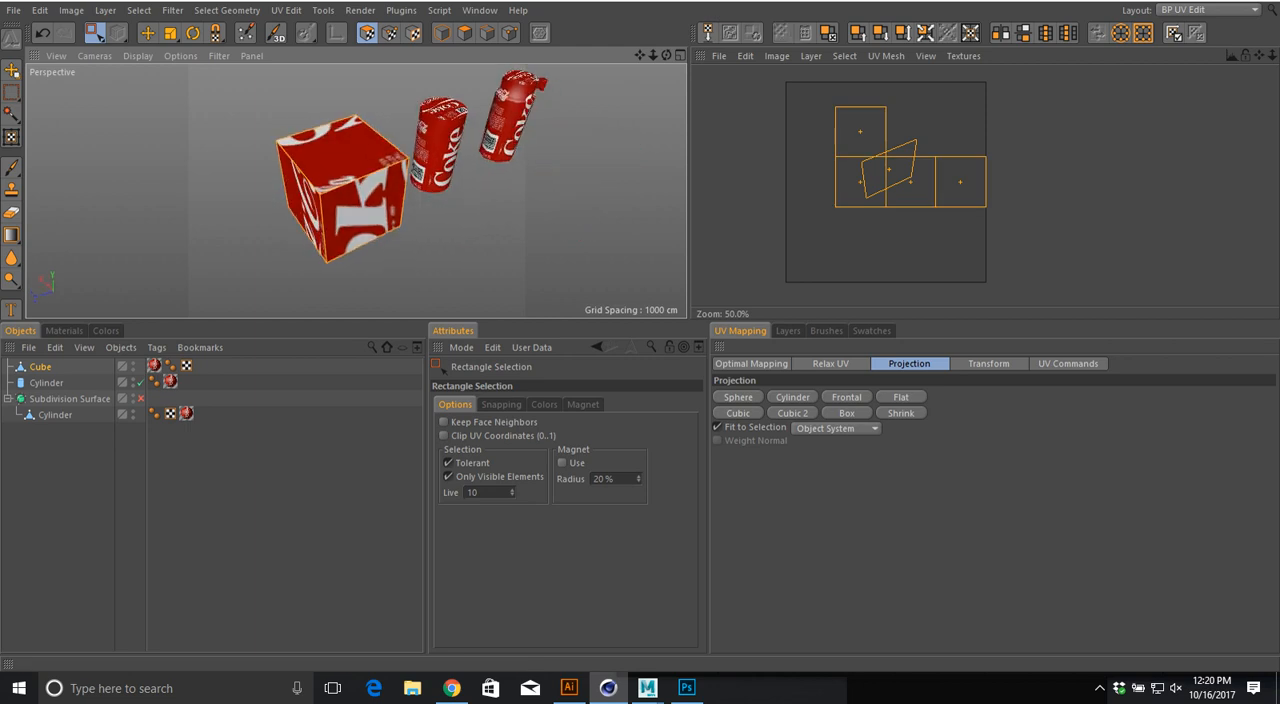
left_click(846, 397)
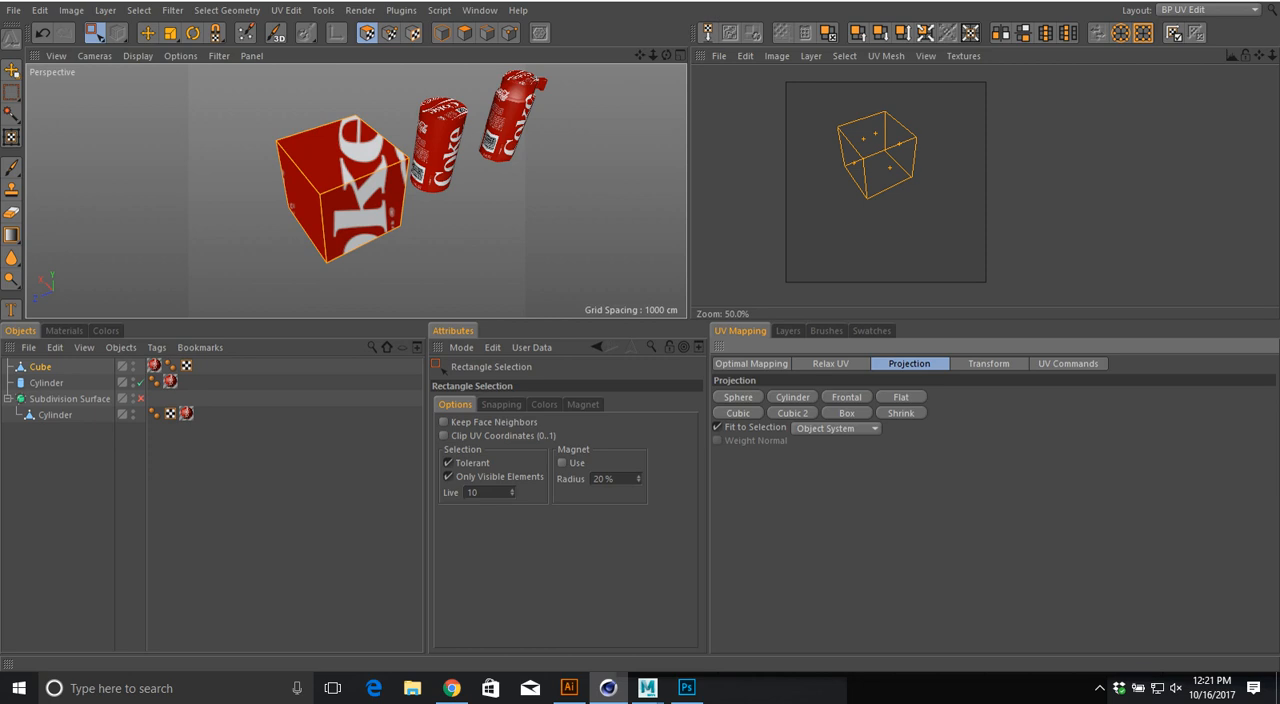
left_click_drag(342, 186, 272, 62, "alt")
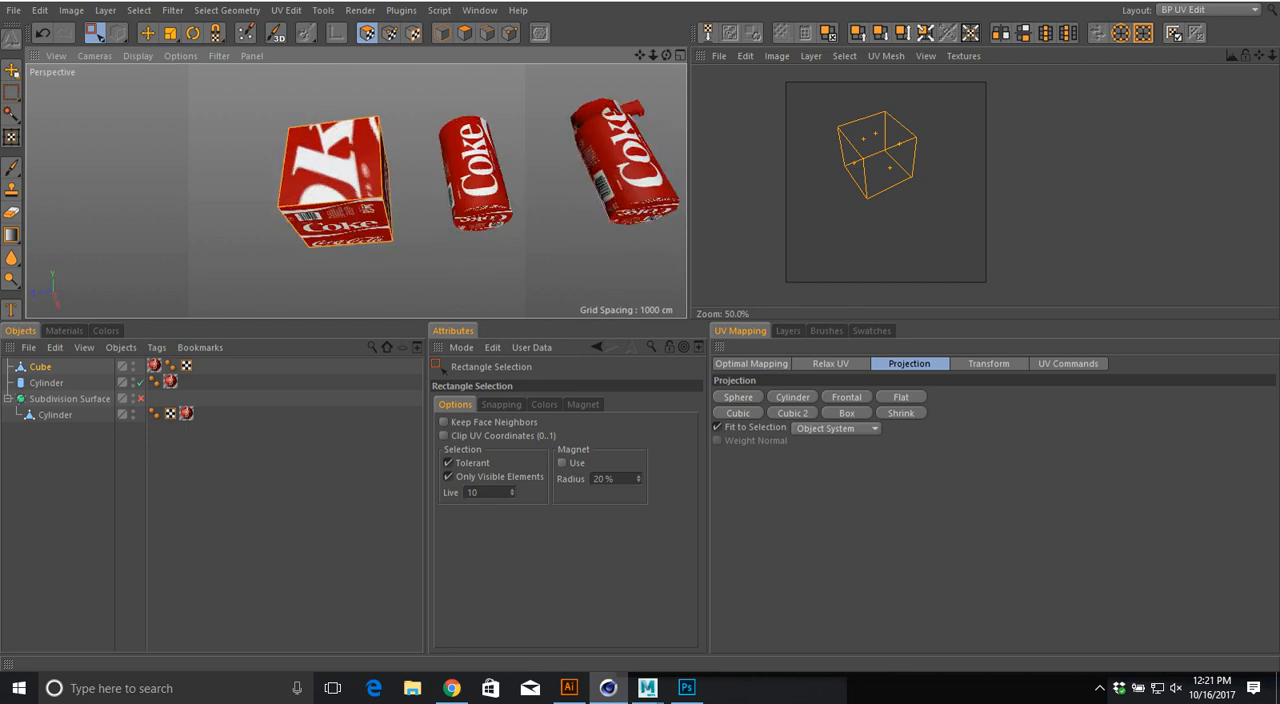
Step: Apply Cubic 2 to the selected faces, rectangle-select the cube from other angles, and clear the selection
left_click(792, 413)
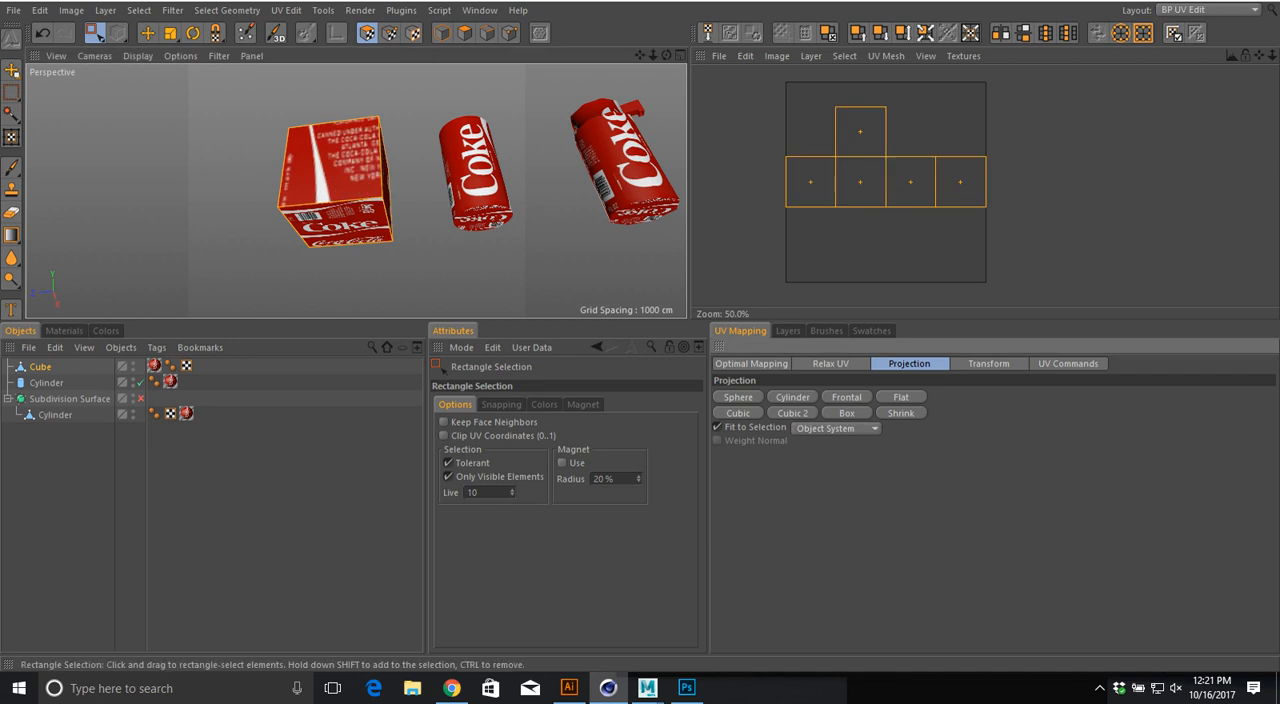
left_click_drag(403, 103, 207, 311)
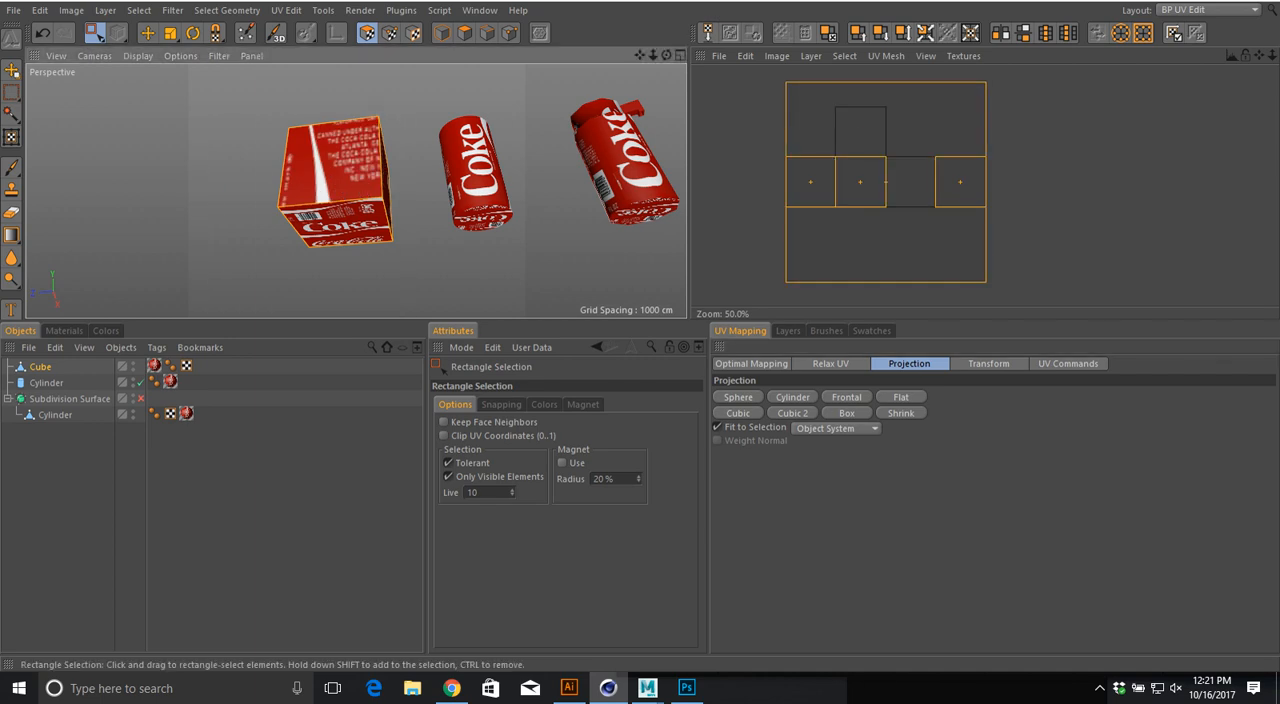
left_click_drag(320, 170, 345, 246, "alt")
left_click_drag(407, 102, 222, 291)
left_click(222, 291)
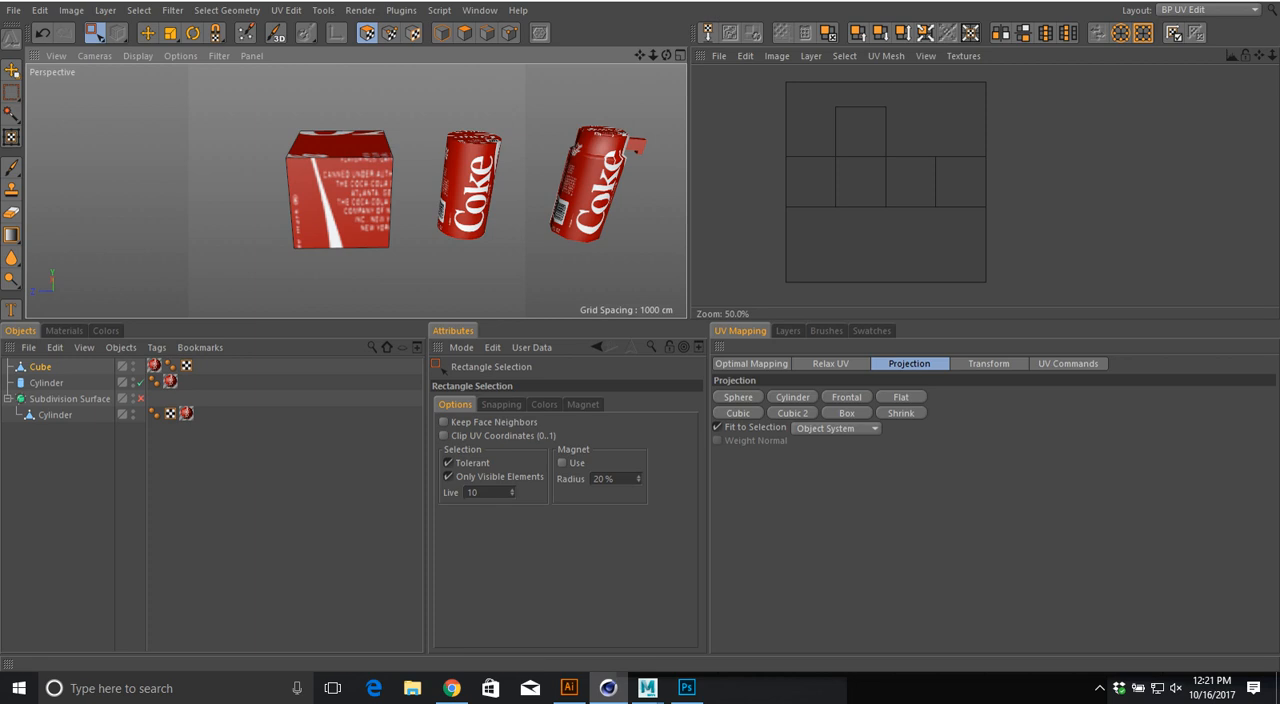
Step: Turn off Only Visible Elements, rectangle-select all six faces of the cube, and unwrap them with the Cubic 2 projection
left_click(448, 476)
left_click_drag(267, 105, 401, 288)
left_click(793, 413)
left_click(847, 413)
left_click_drag(400, 198, 288, 214, "alt")
middle_click_drag(400, 200, 360, 188, "alt")
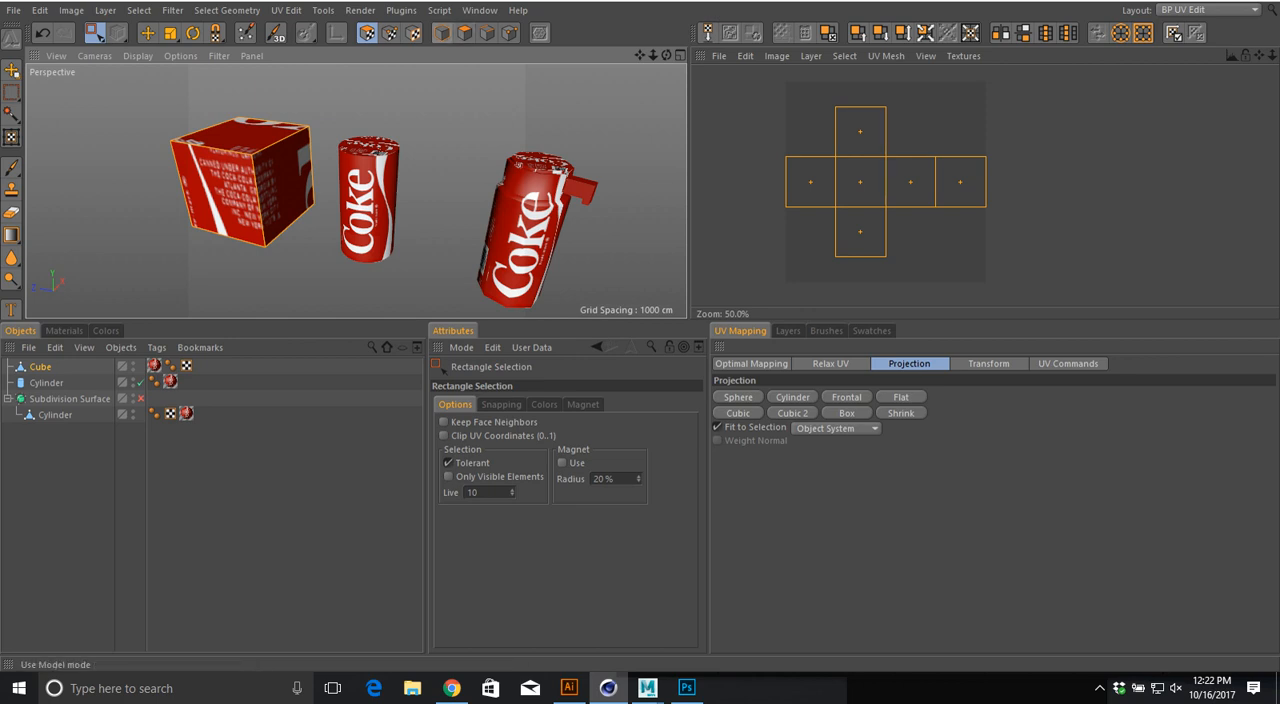
Step: Scale the cube as a whole object into a tall, narrow box
left_click(441, 33)
key("t")
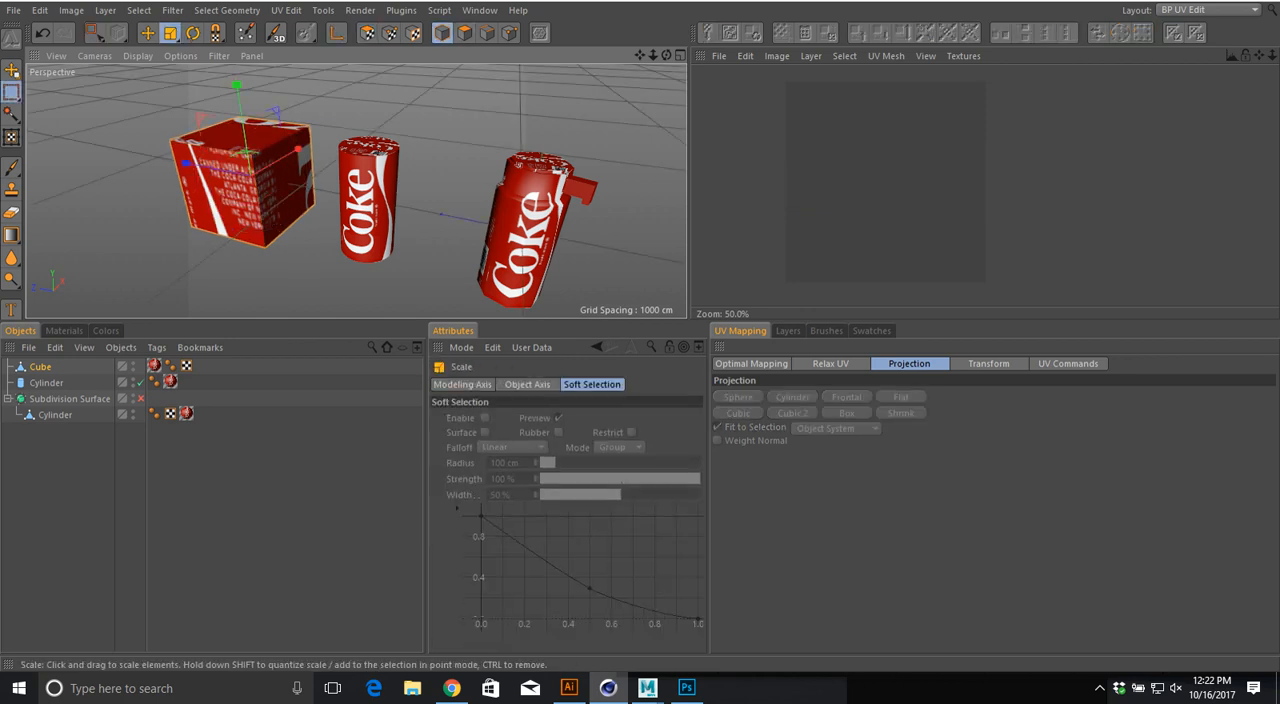
left_click_drag(298, 149, 265, 166)
left_click_drag(237, 85, 238, 88)
left_click_drag(238, 92, 235, 8)
left_click_drag(380, 160, 386, 200, "alt")
right_click_drag(386, 200, 335, 200, "alt")
key("t")
left_click_drag(304, 119, 320, 113)
middle_click_drag(320, 125, 350, 149, "alt")
right_click_drag(350, 149, 312, 149, "alt")
left_click_drag(312, 149, 308, 131, "alt")
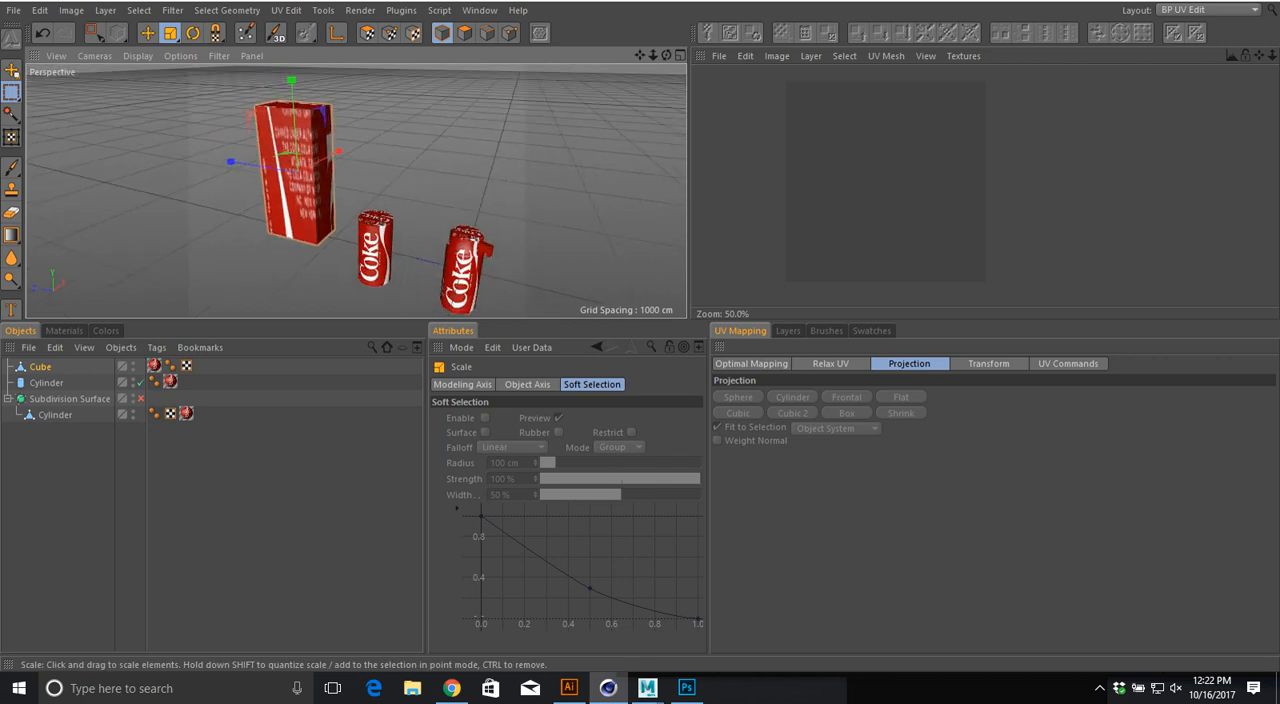
Step: Return to UV polygon editing and compare the Cubic 2 and Box projections on the stretched cube
left_click(367, 33)
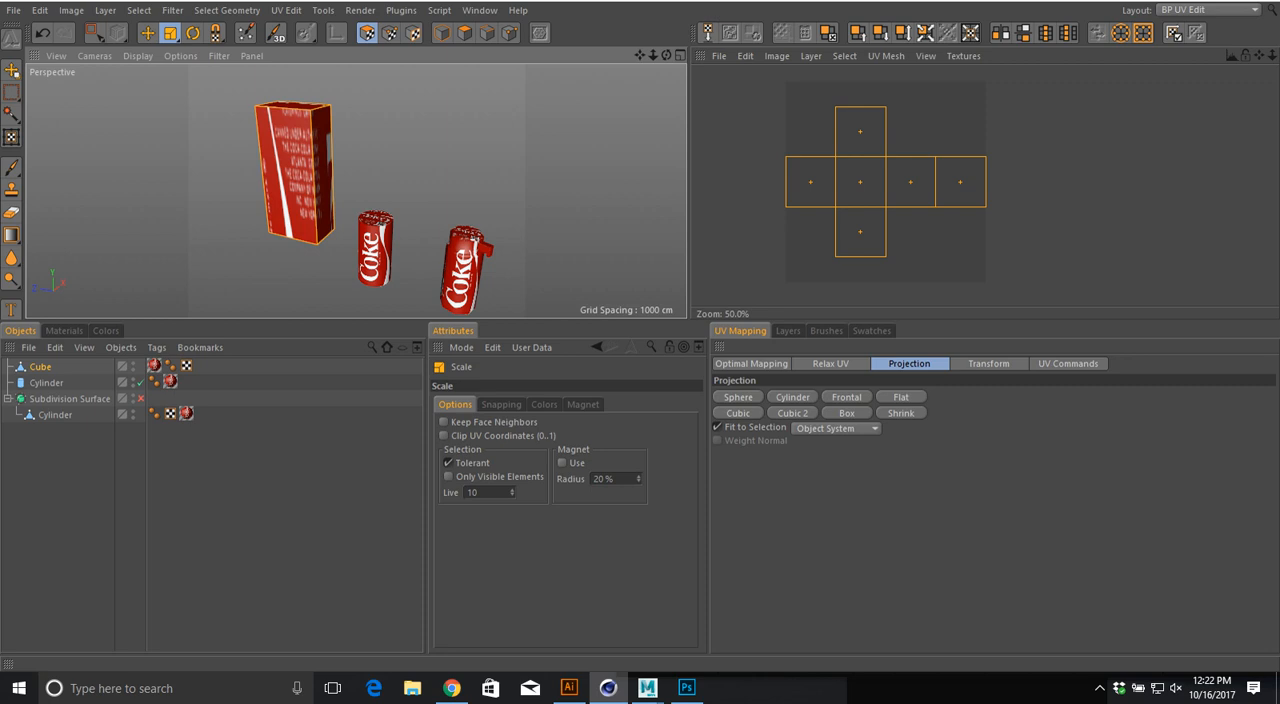
left_click(792, 413)
left_click(847, 413)
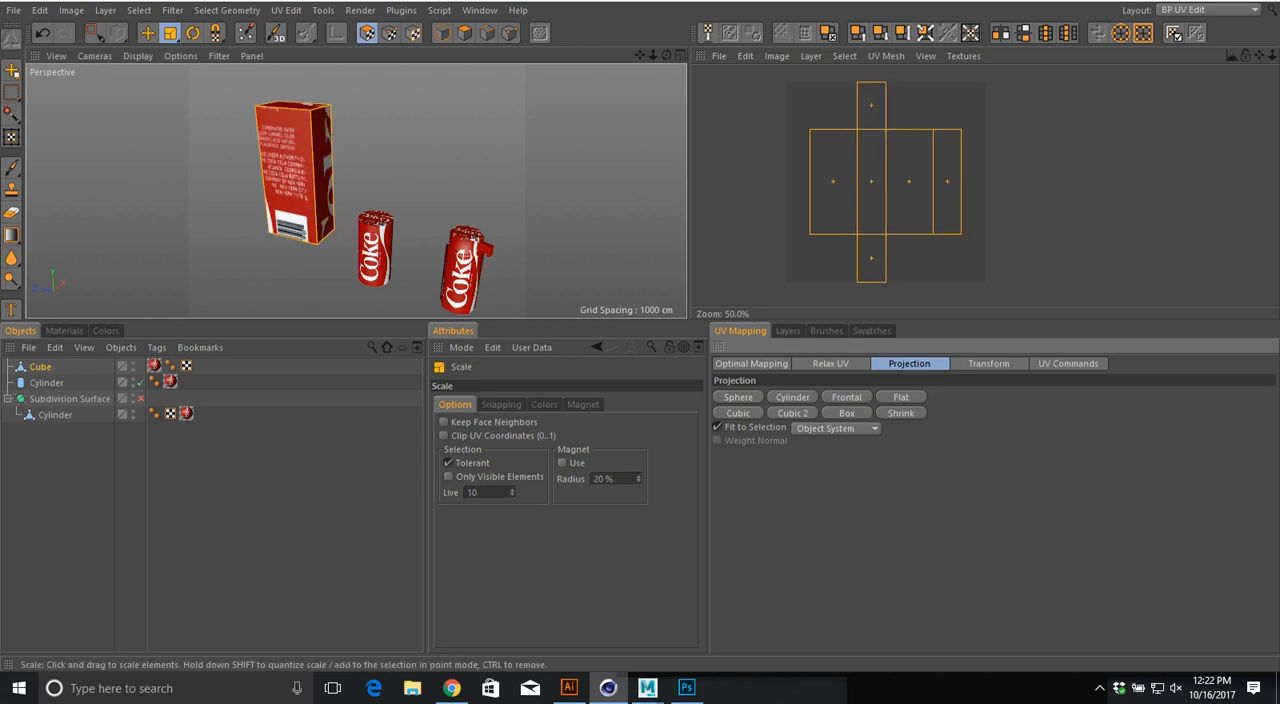
left_click(792, 413)
left_click(847, 413)
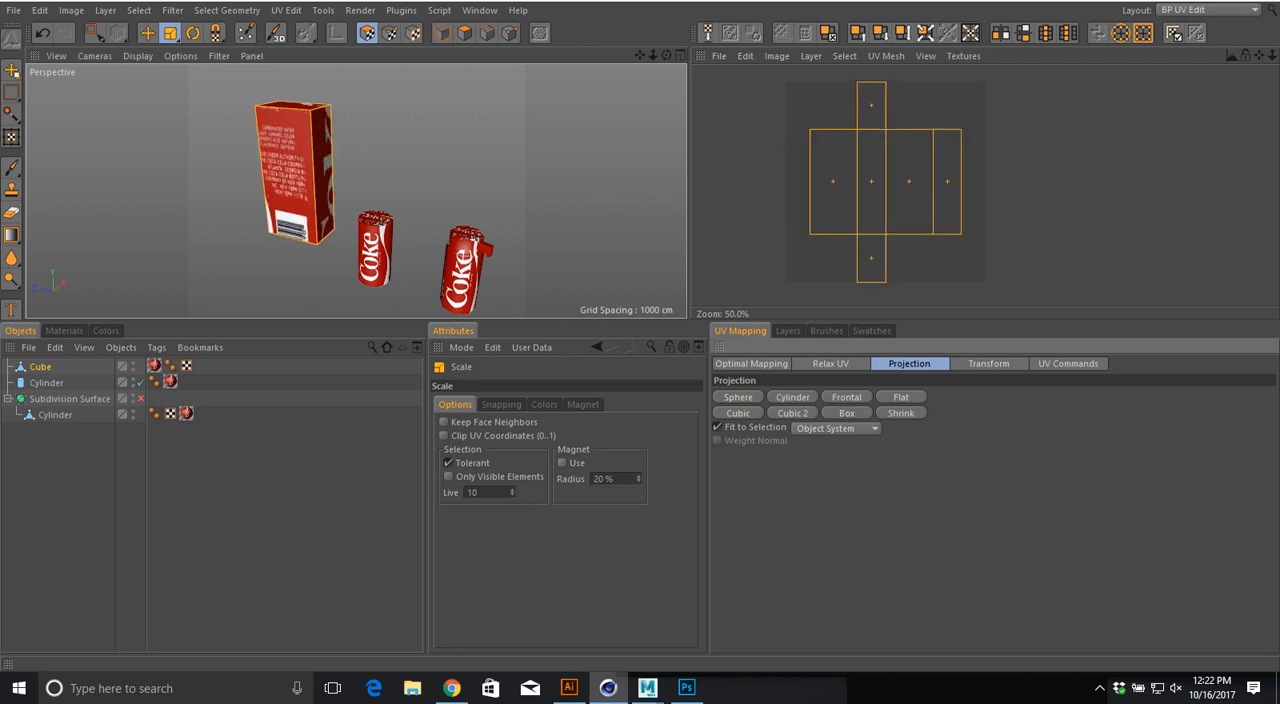
left_click(792, 413)
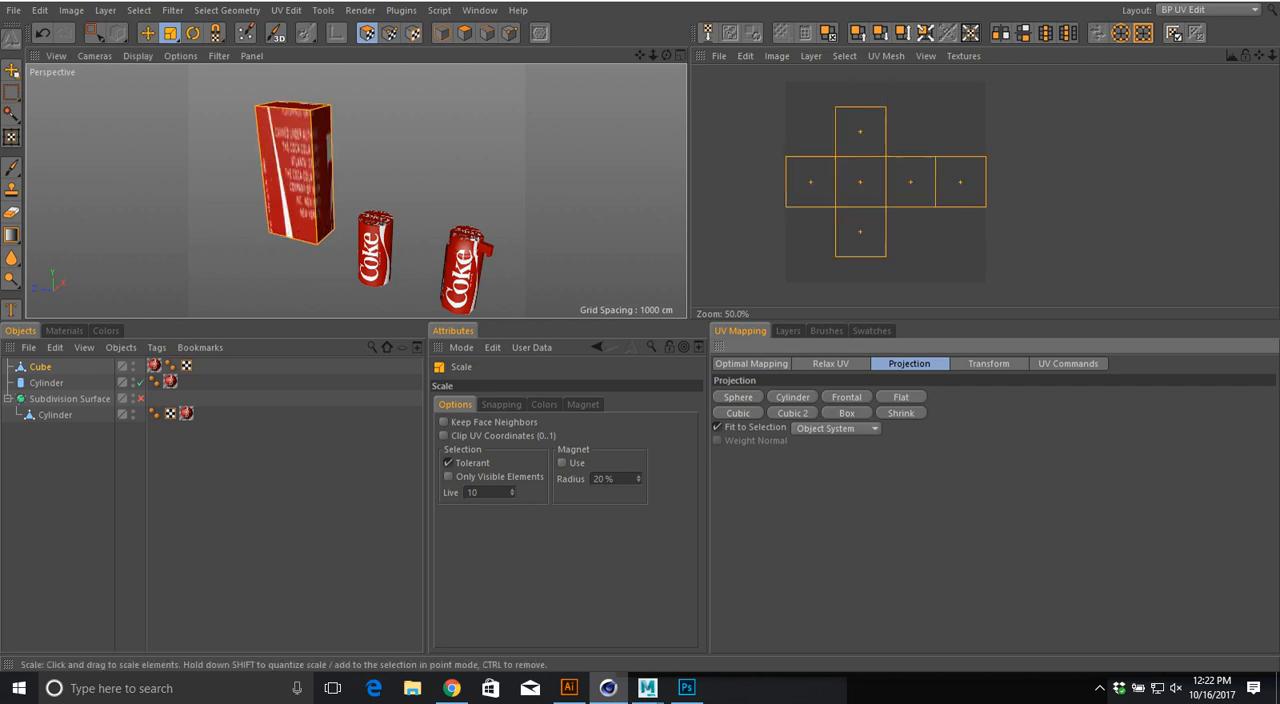
left_click_drag(297, 173, 304, 125, "alt")
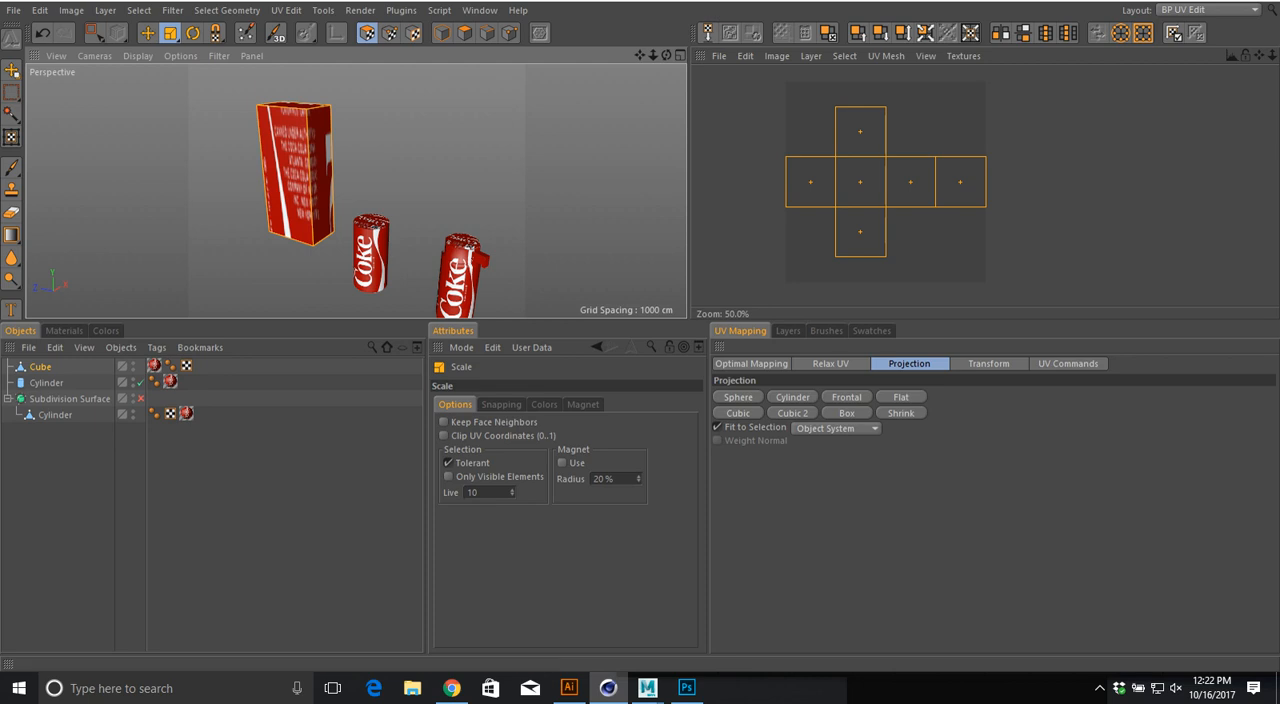
Step: Compare the Box projection with a cubic one close up on the stretched cube, leaving Box applied
left_click(792, 413)
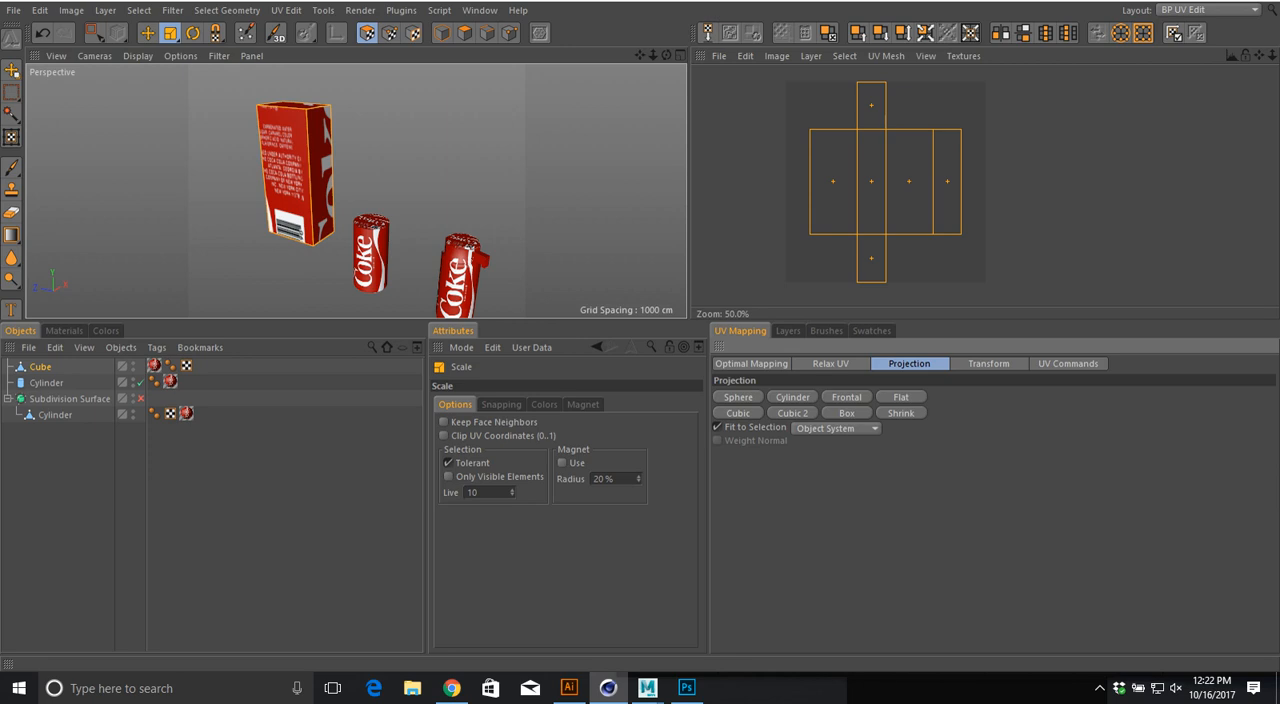
left_click(738, 413)
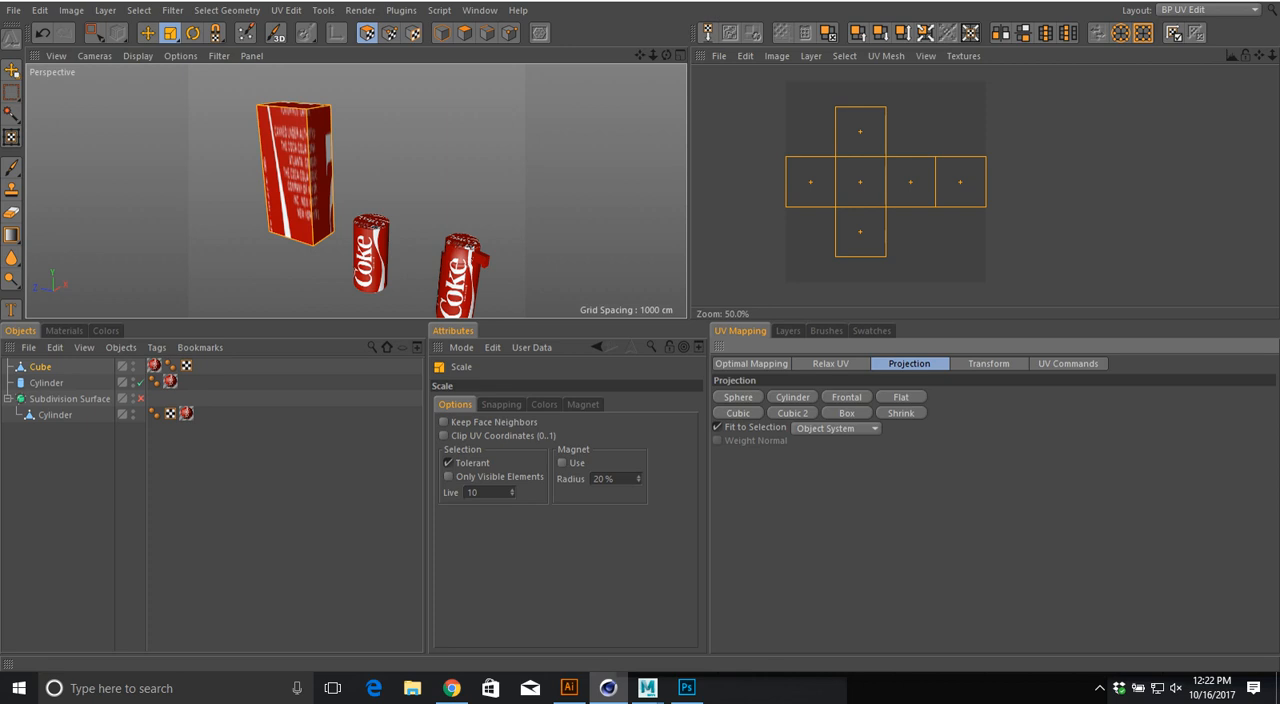
scroll(209, 129, "up", 5)
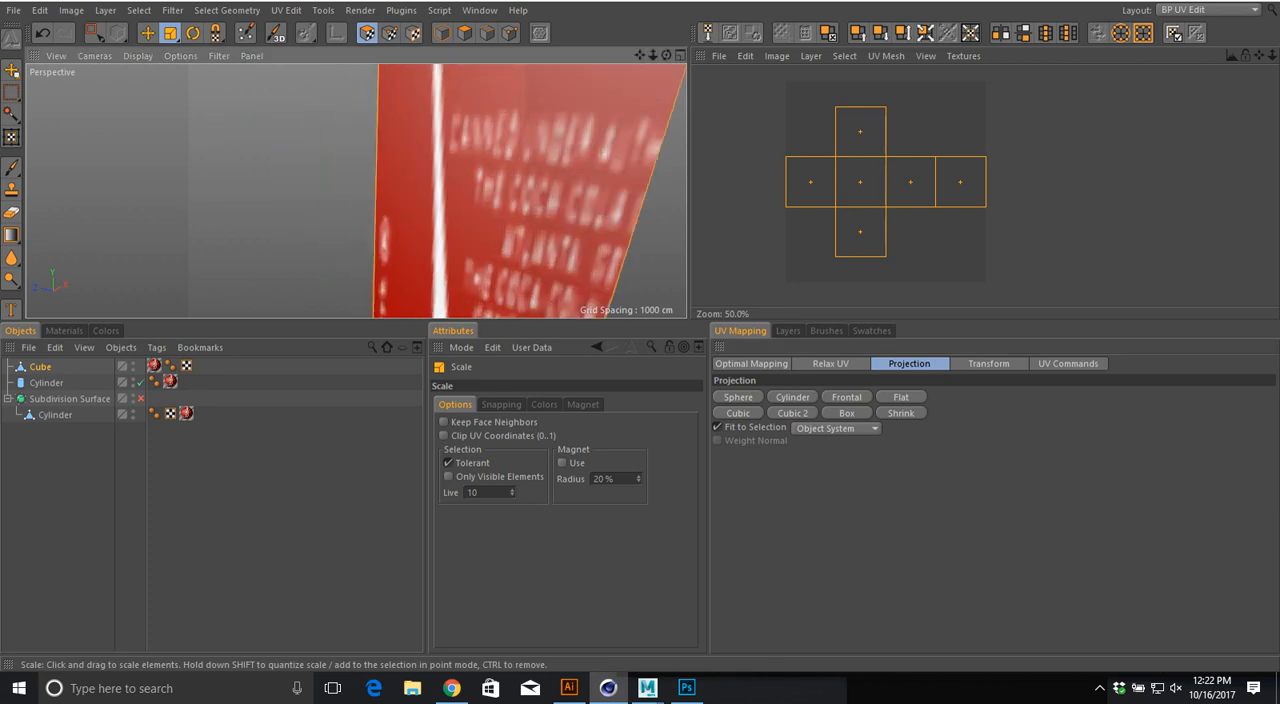
left_click_drag(400, 190, 285, 146, "alt")
left_click(792, 413)
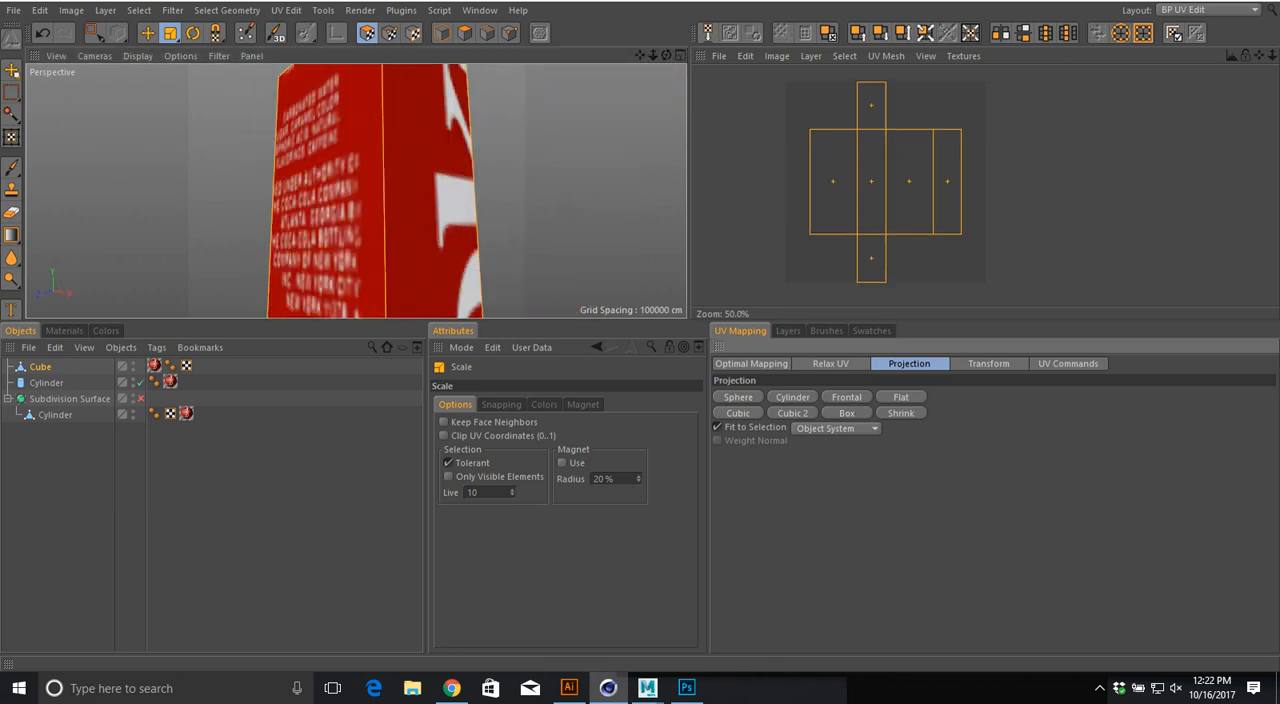
left_click_drag(330, 190, 436, 190, "alt")
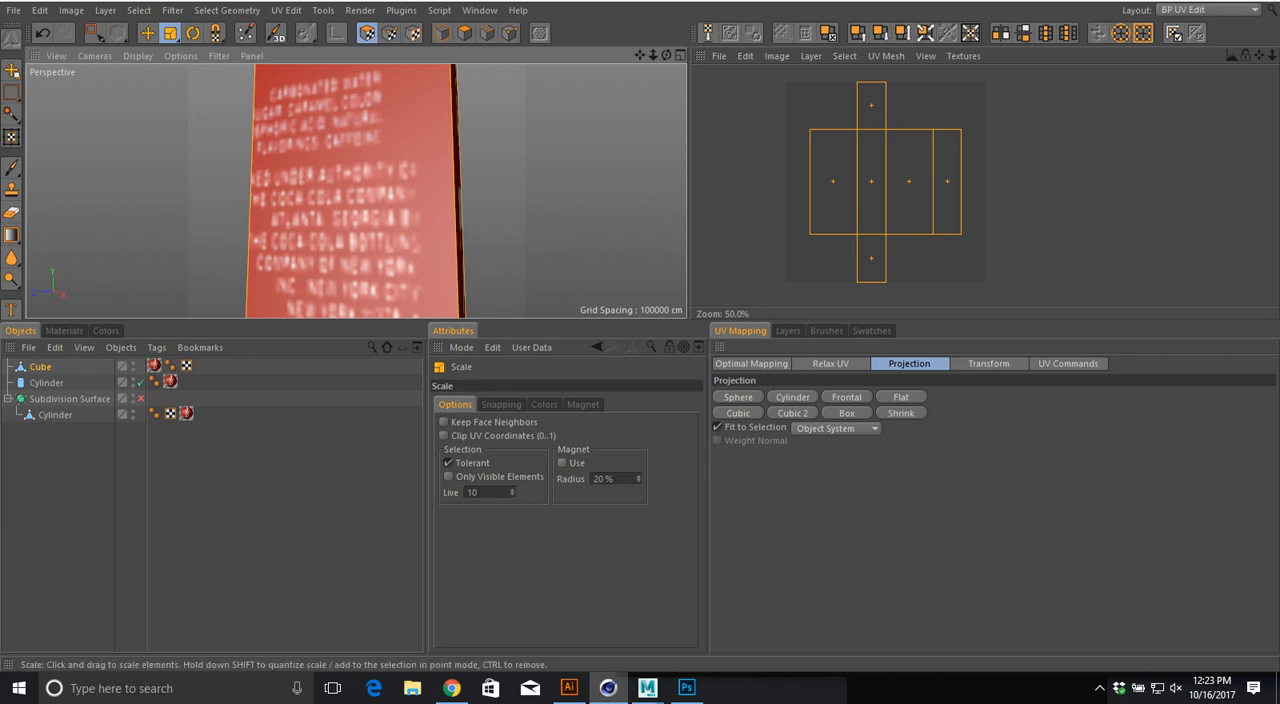
Step: Replace the cokecan.jpg texture in the material's color channel with the Checkerboard surface shader
double_click(170, 382)
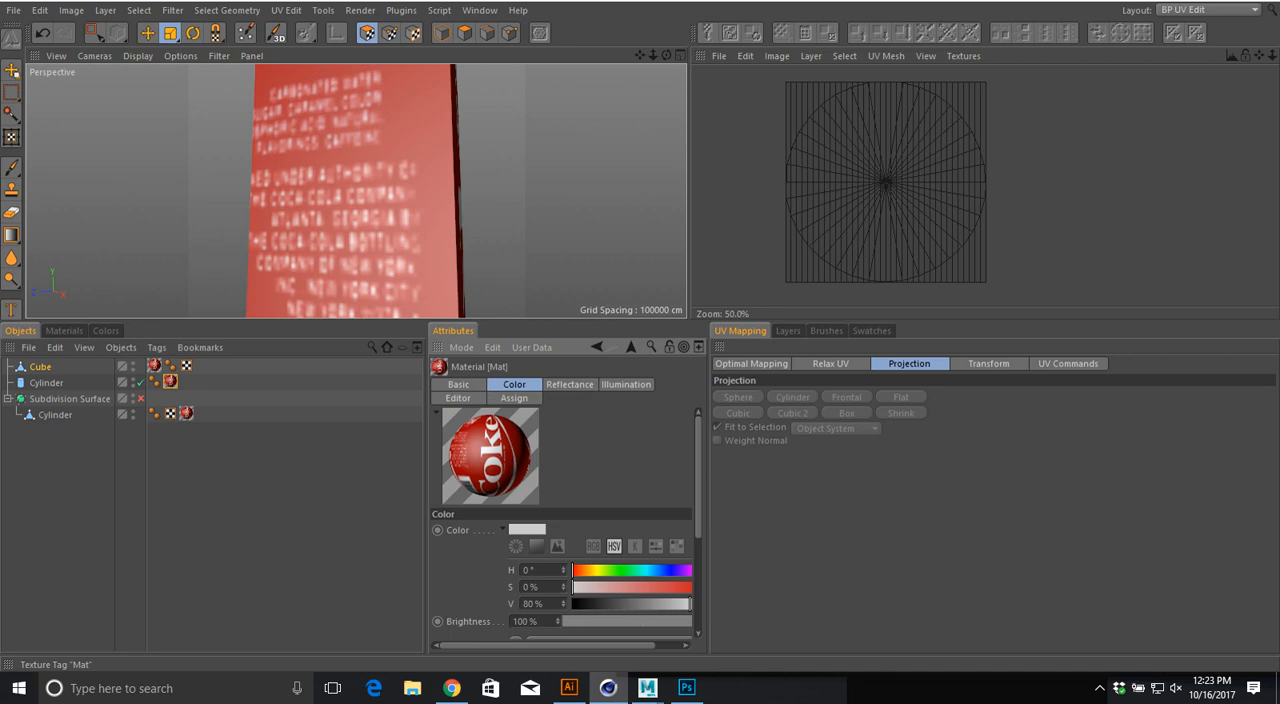
scroll(560, 520, "down", 3)
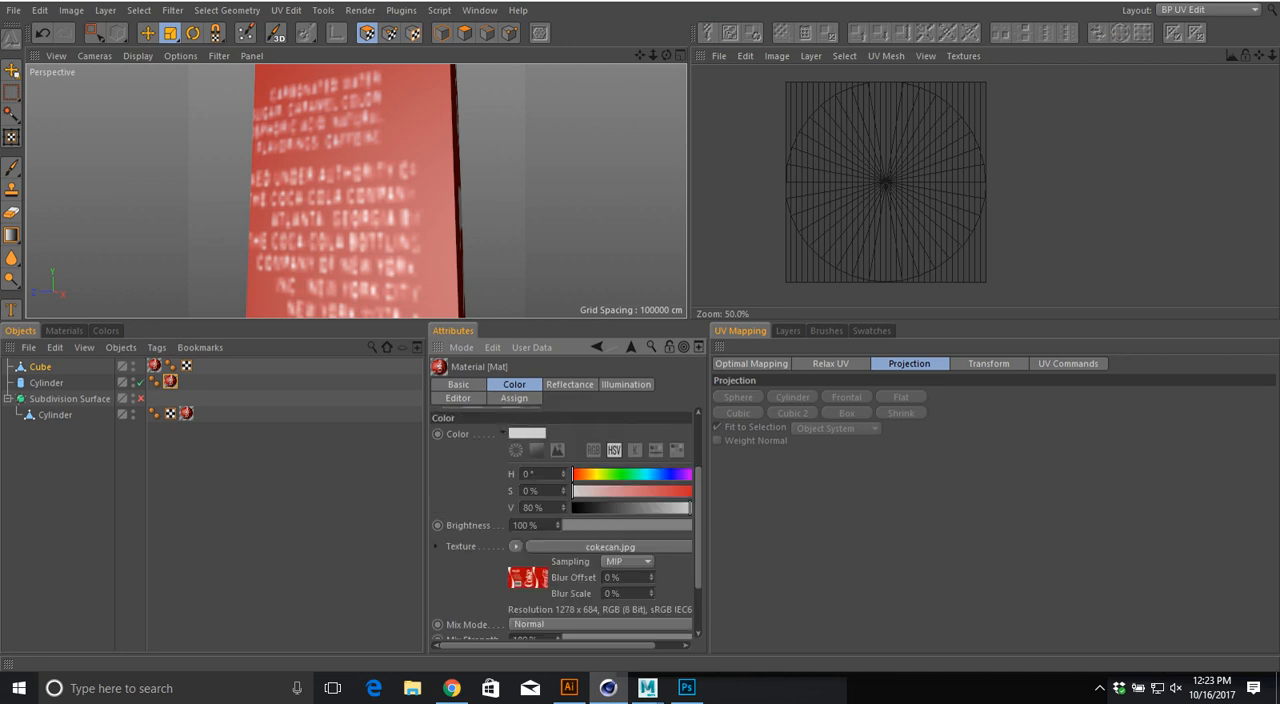
left_click(515, 546)
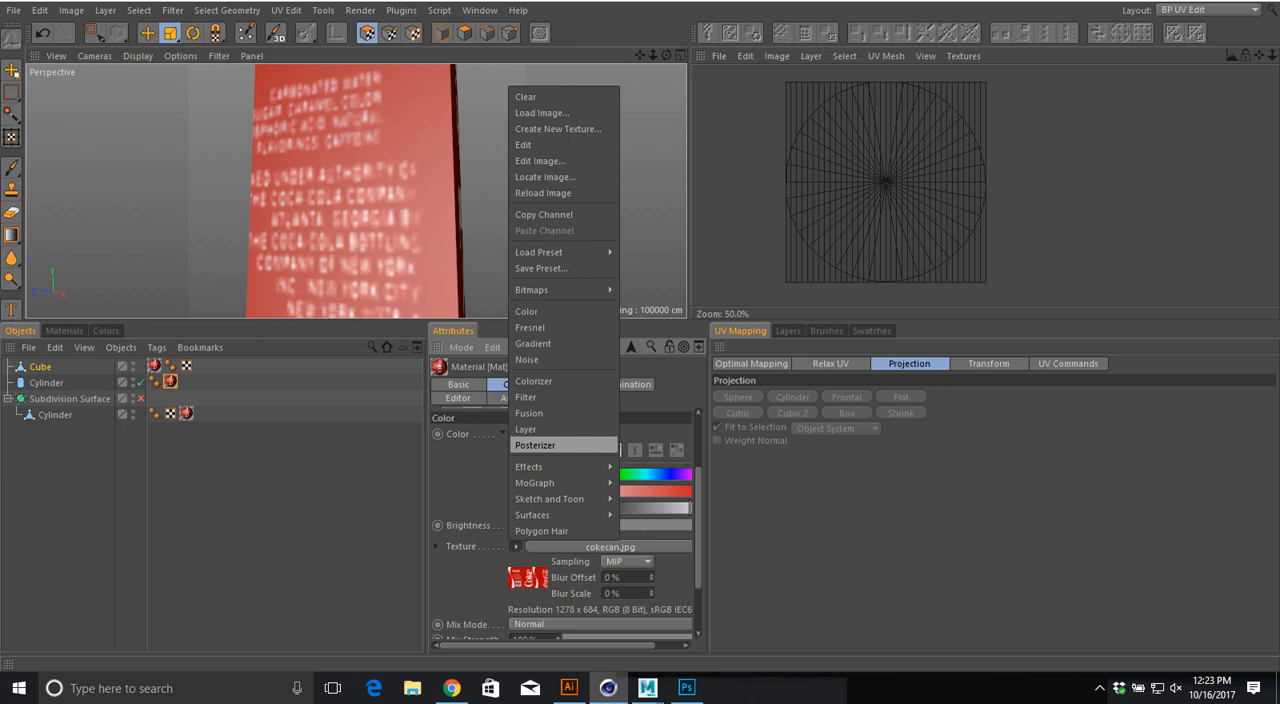
mouse_move(560, 467)
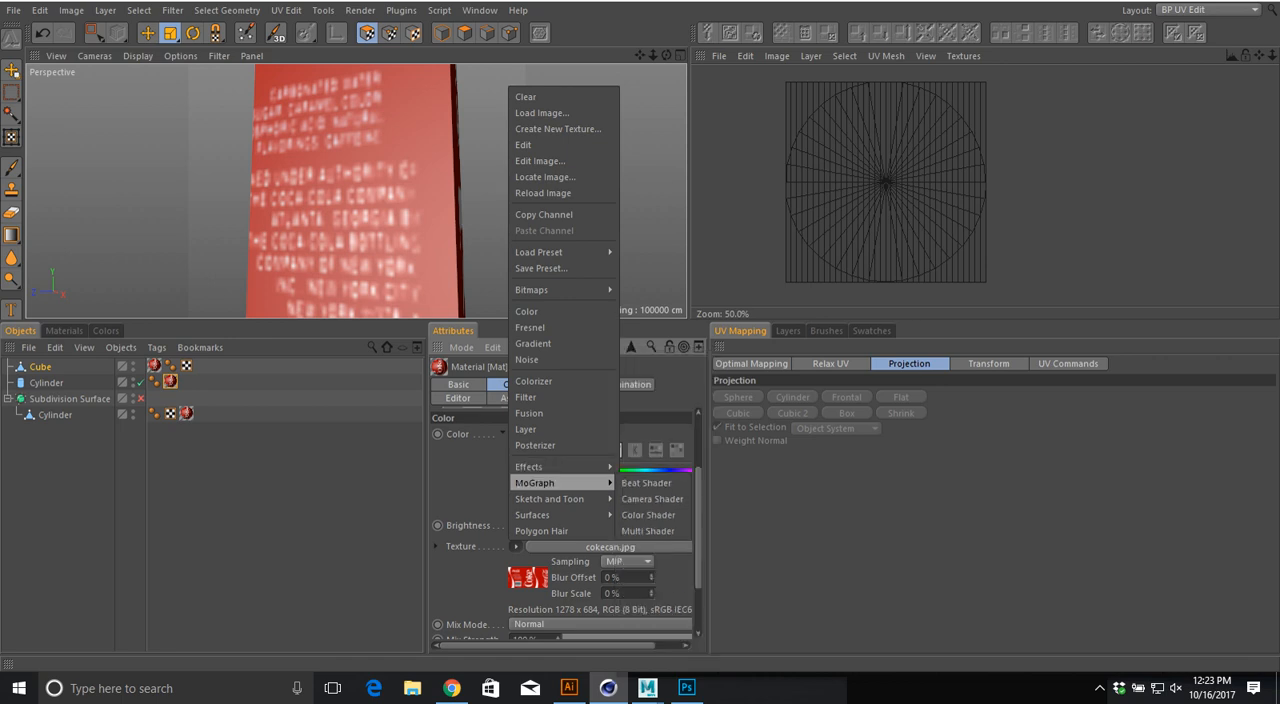
mouse_move(560, 514)
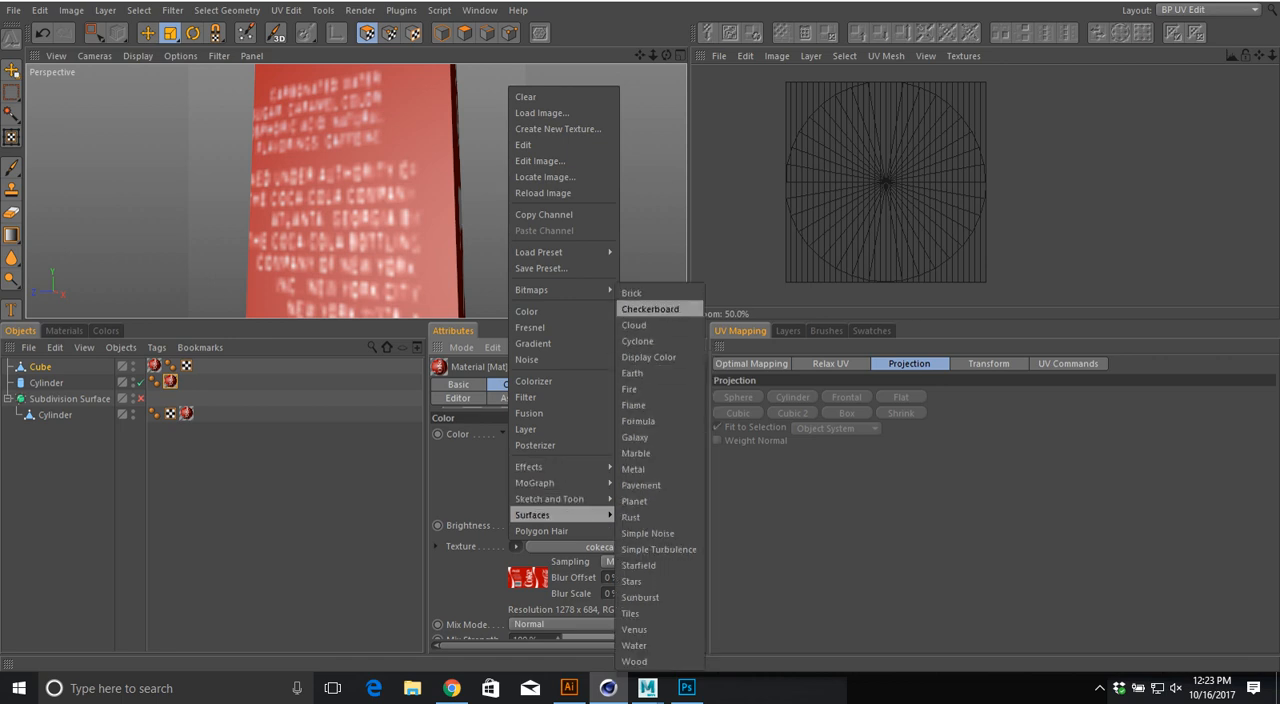
left_click(650, 309)
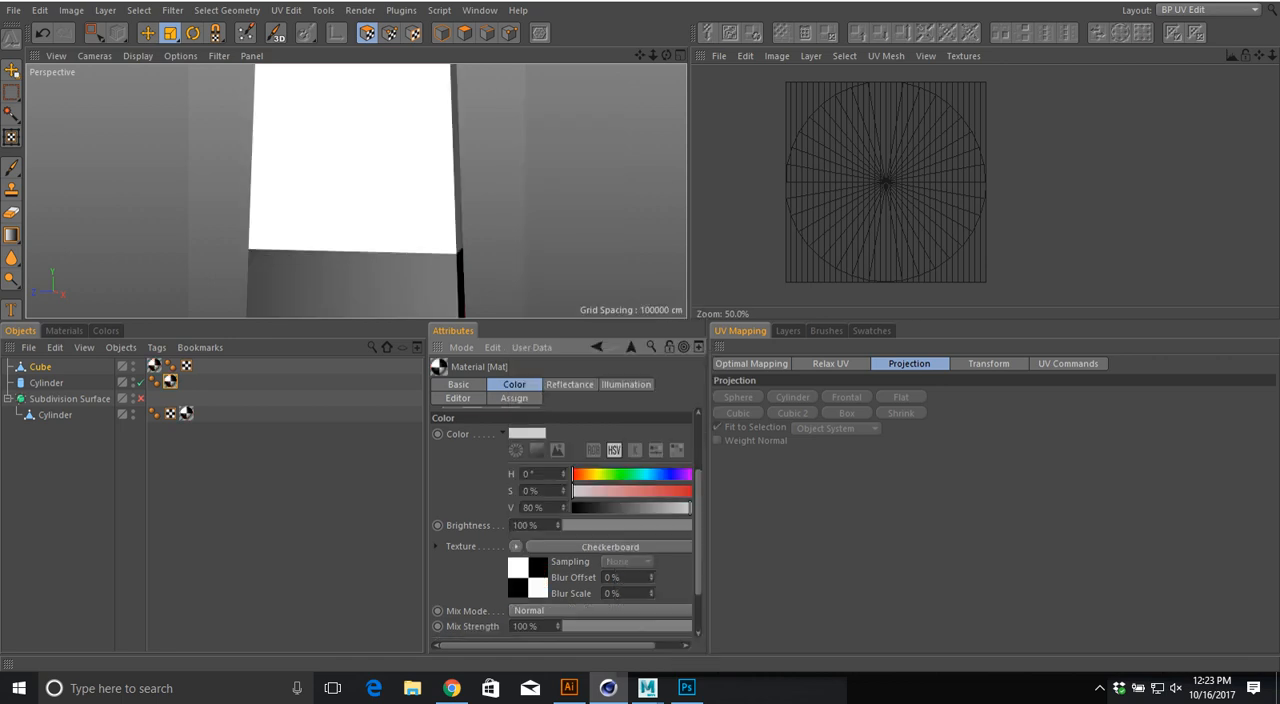
Step: Set the checkerboard's U and V Frequency to 30 and check the pattern on the stretched cube
left_click(604, 547)
double_click(510, 546)
type("30")
key("Tab")
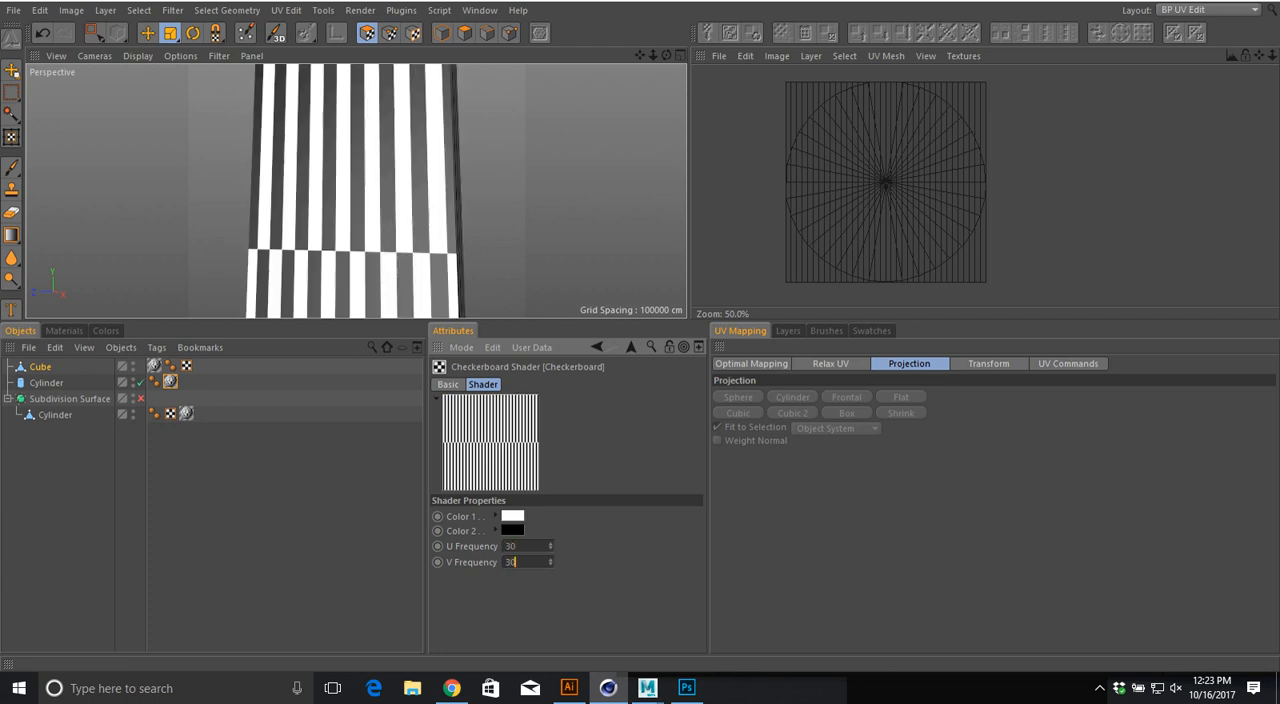
type("30")
key("Return")
mouse_move(352, 200)
left_mouse_down("alt")
mouse_move(362, 248)
mouse_move(366, 195)
left_mouse_up("alt")
scroll(551, 263, "down", 7)
left_click_drag(551, 263, 280, 182, "alt")
scroll(358, 218, "down", 6)
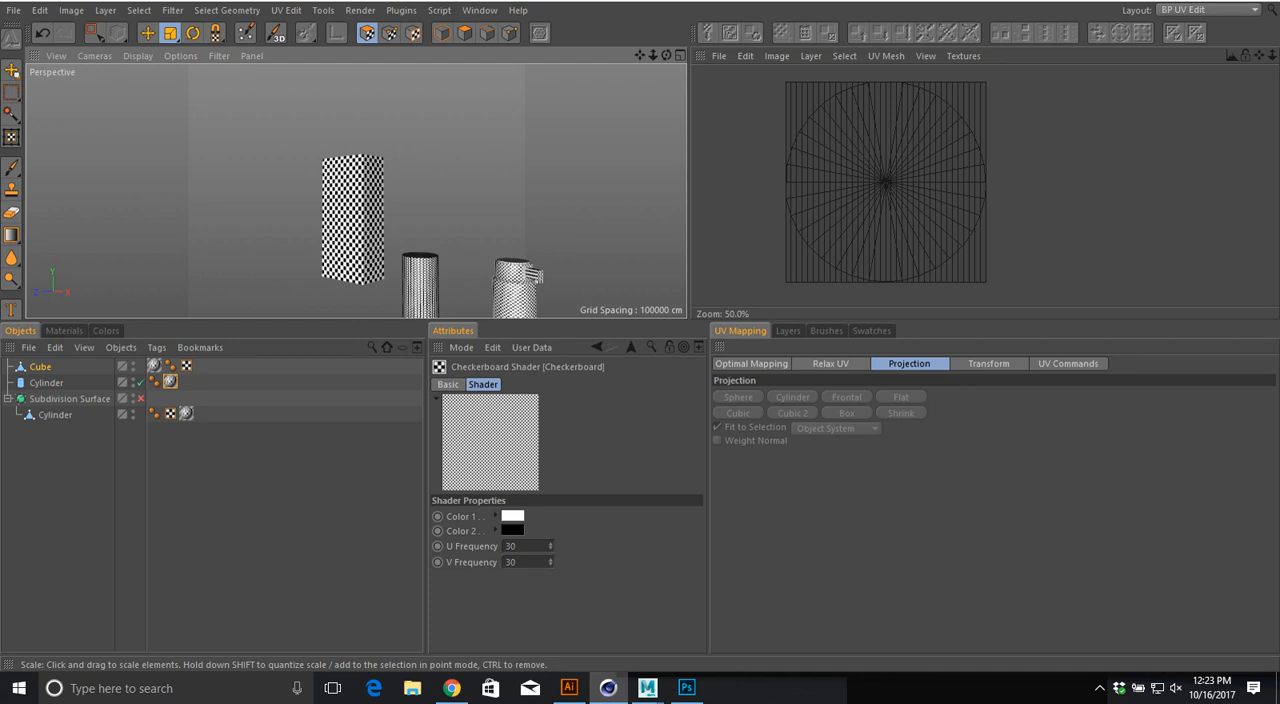
left_click_drag(350, 218, 402, 216, "alt")
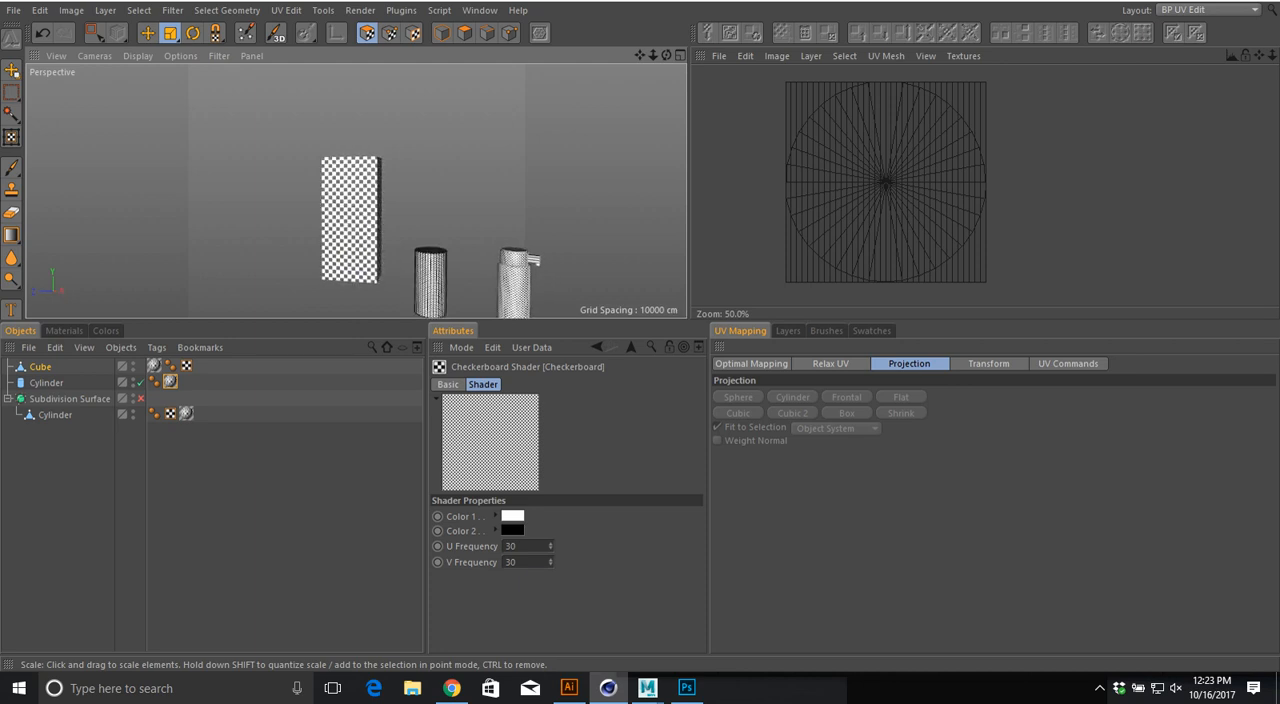
Step: Switch to rectangle selection and reselect the Cube to show its UV layout beside a closer view of it
key("0")
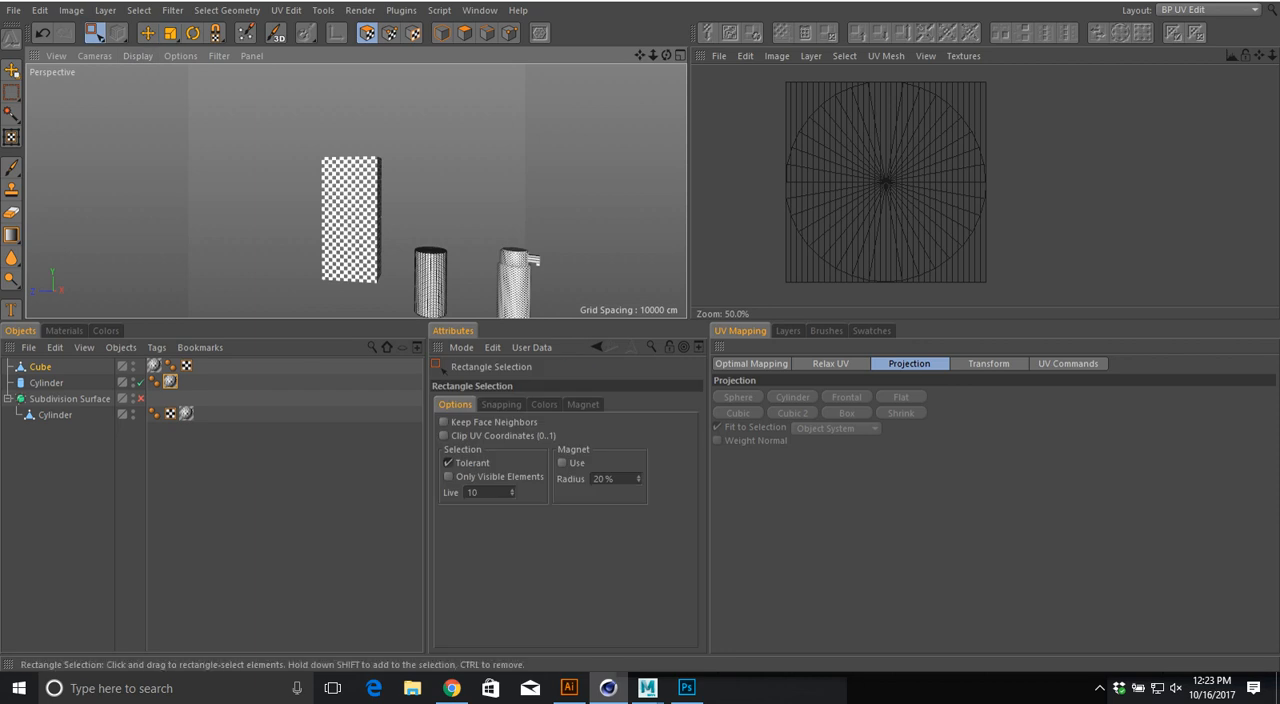
left_click_drag(375, 215, 318, 226, "alt")
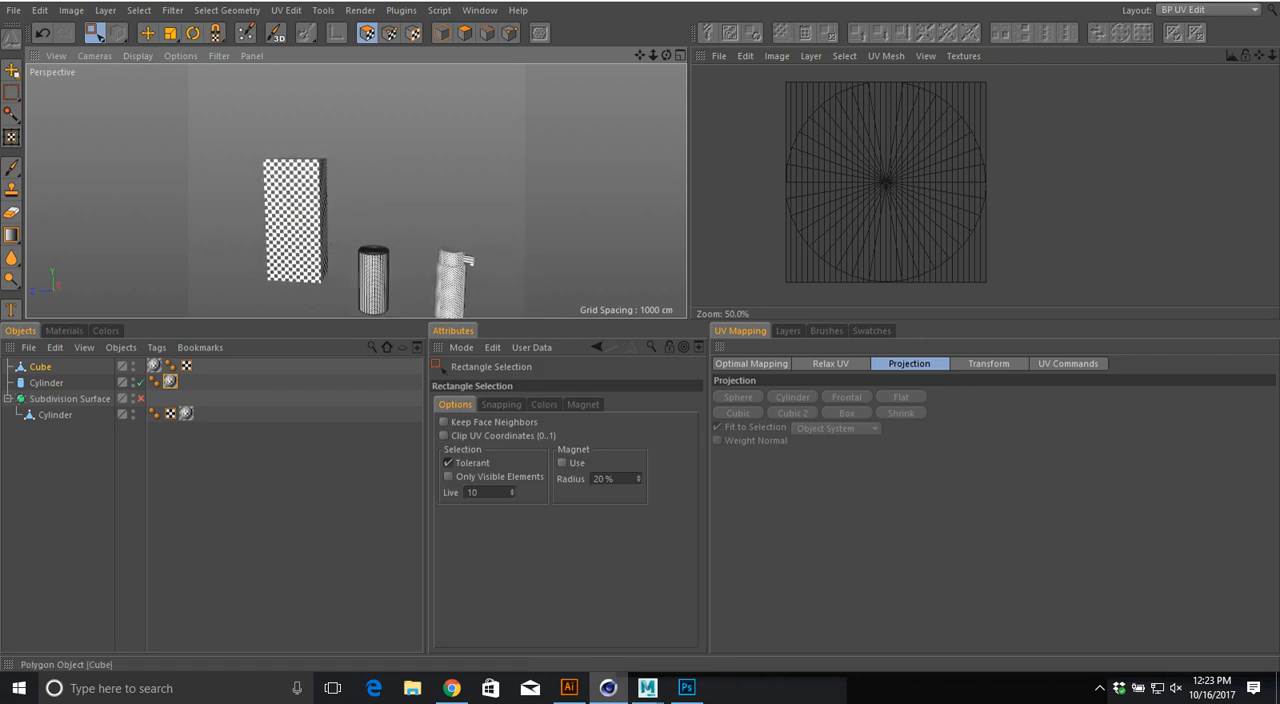
left_click(40, 367)
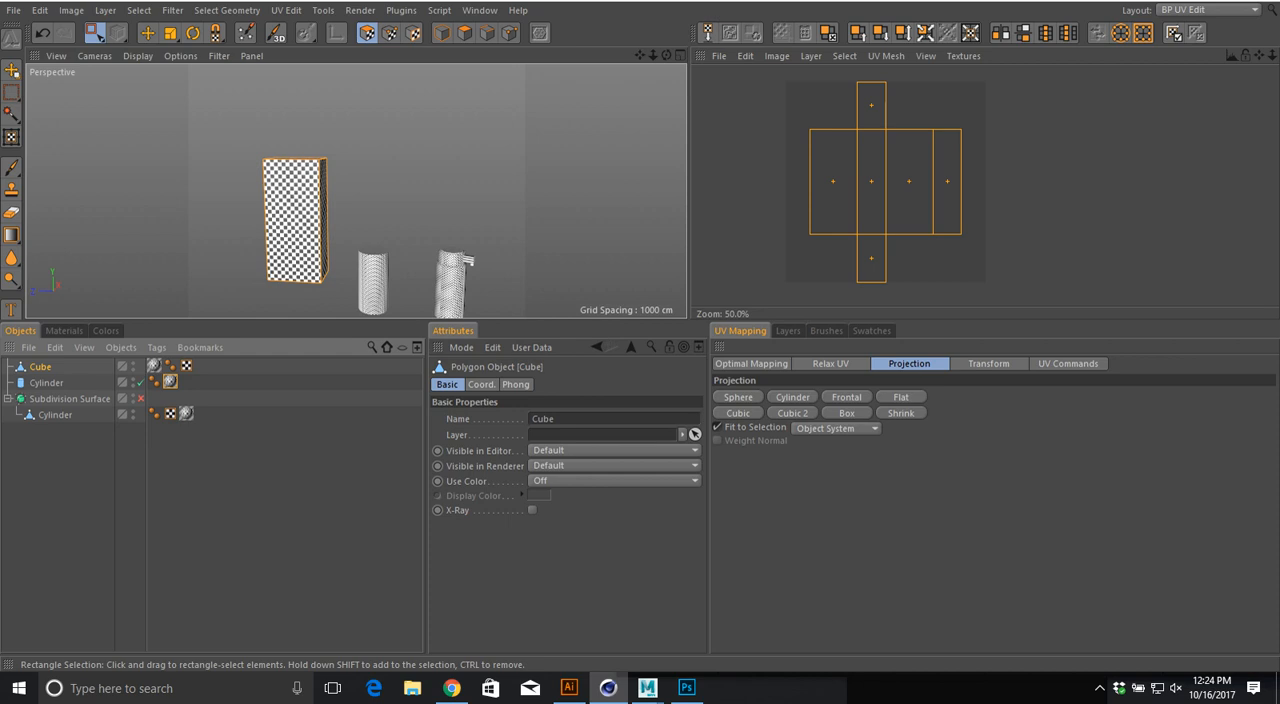
left_click_drag(318, 210, 297, 217, "alt")
right_click_drag(170, 198, 400, 270, "alt")
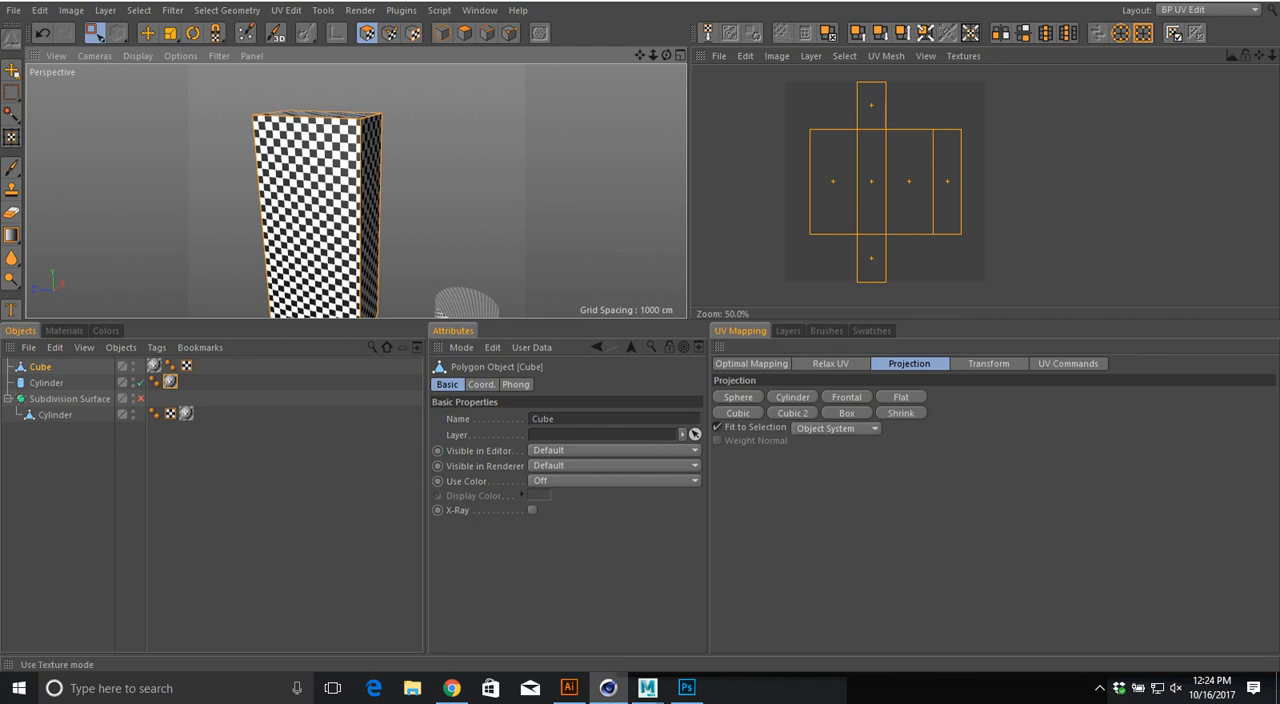
Step: Pick the stretched cube's front and back faces with Live Selection and try the Frontal projection on them
left_click_drag(95, 33, 132, 60)
left_click(308, 204)
left_click_drag(443, 239, 475, 221, "alt")
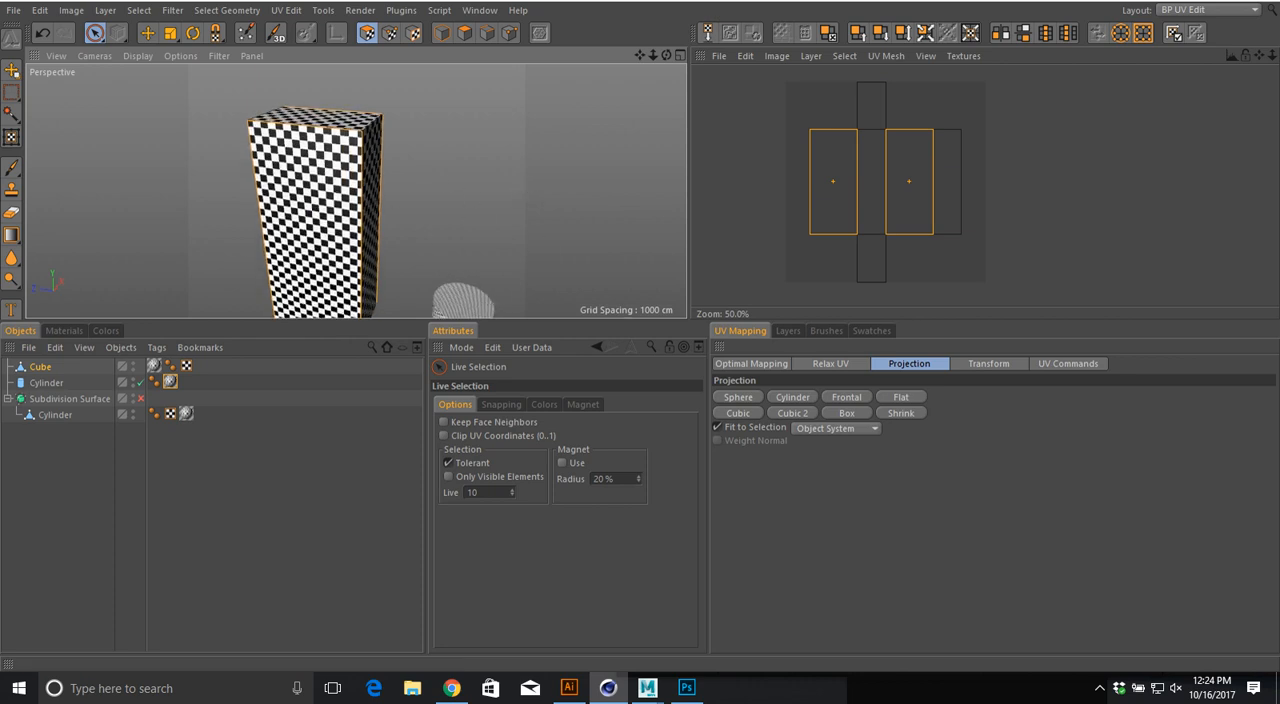
left_click(846, 397)
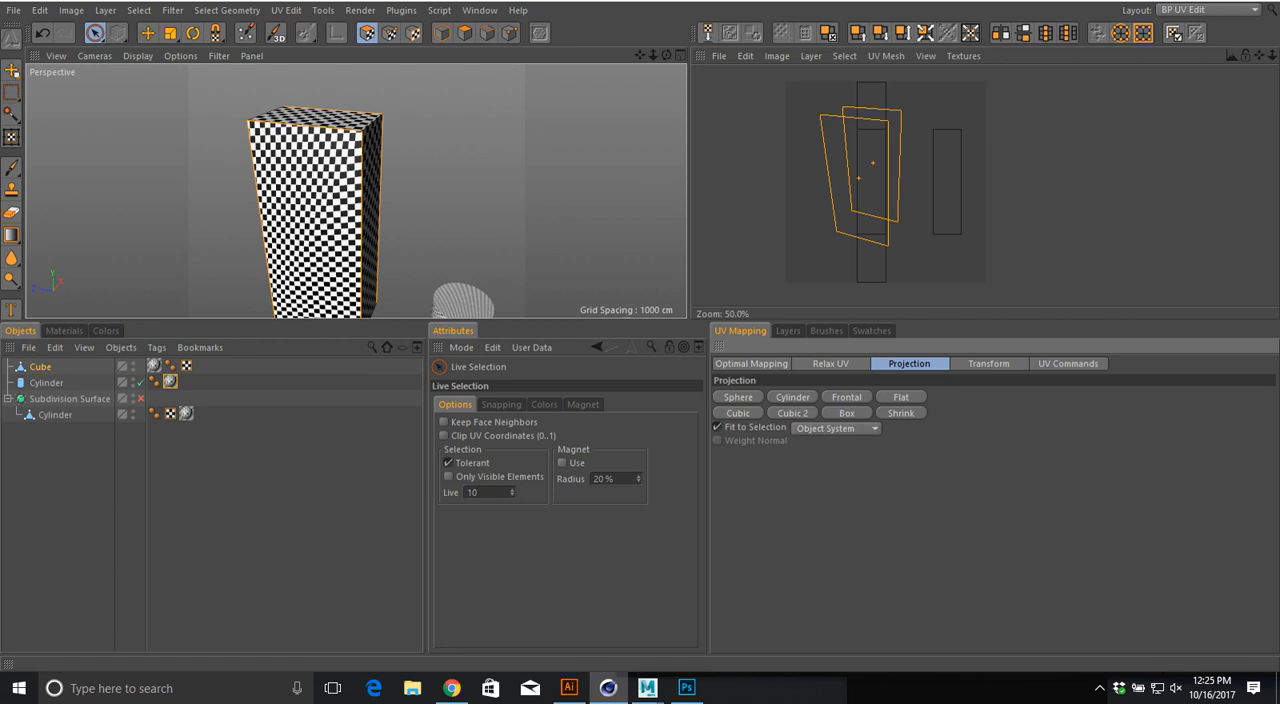
Step: Rectangle-select all of the stretched cube's faces and unwrap them with the Box projection
mouse_move(95, 33)
left_mouse_down()
mouse_move(122, 56)
mouse_move(146, 50)
left_mouse_up()
left_click_drag(222, 88, 399, 318)
left_click(847, 413)
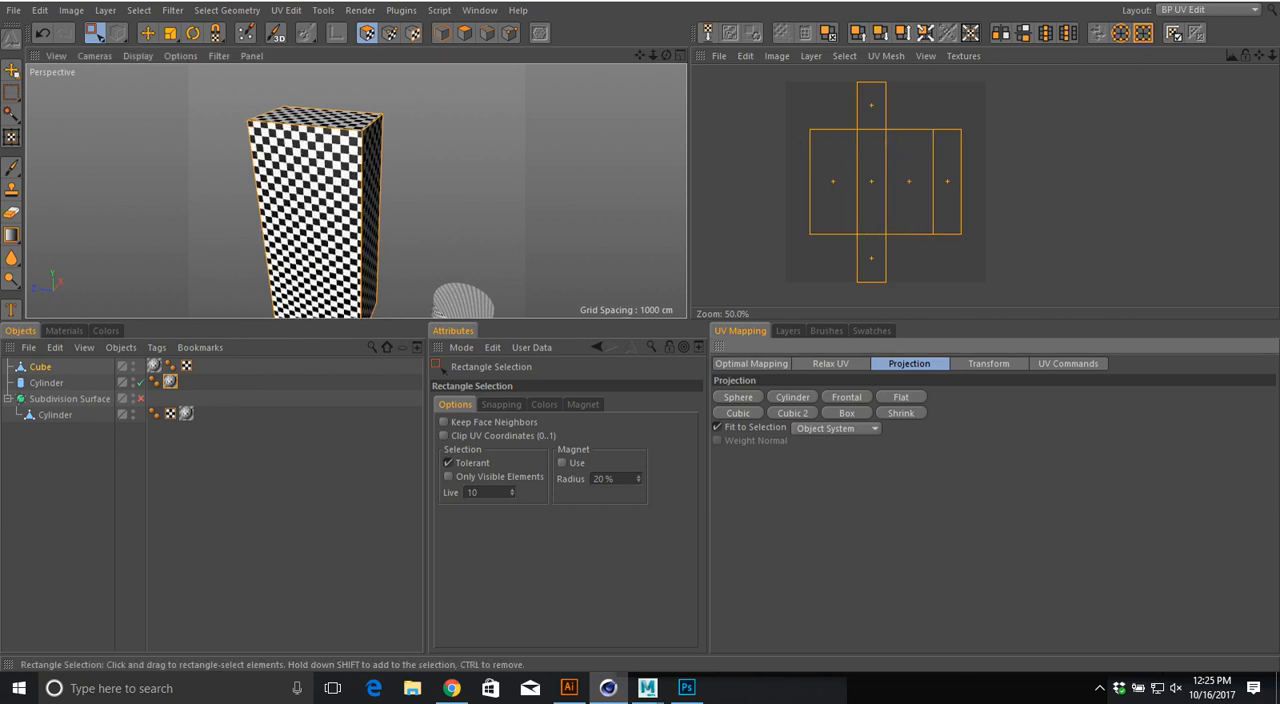
left_click_drag(380, 220, 370, 182, "alt")
middle_click_drag(370, 182, 316, 77, "alt")
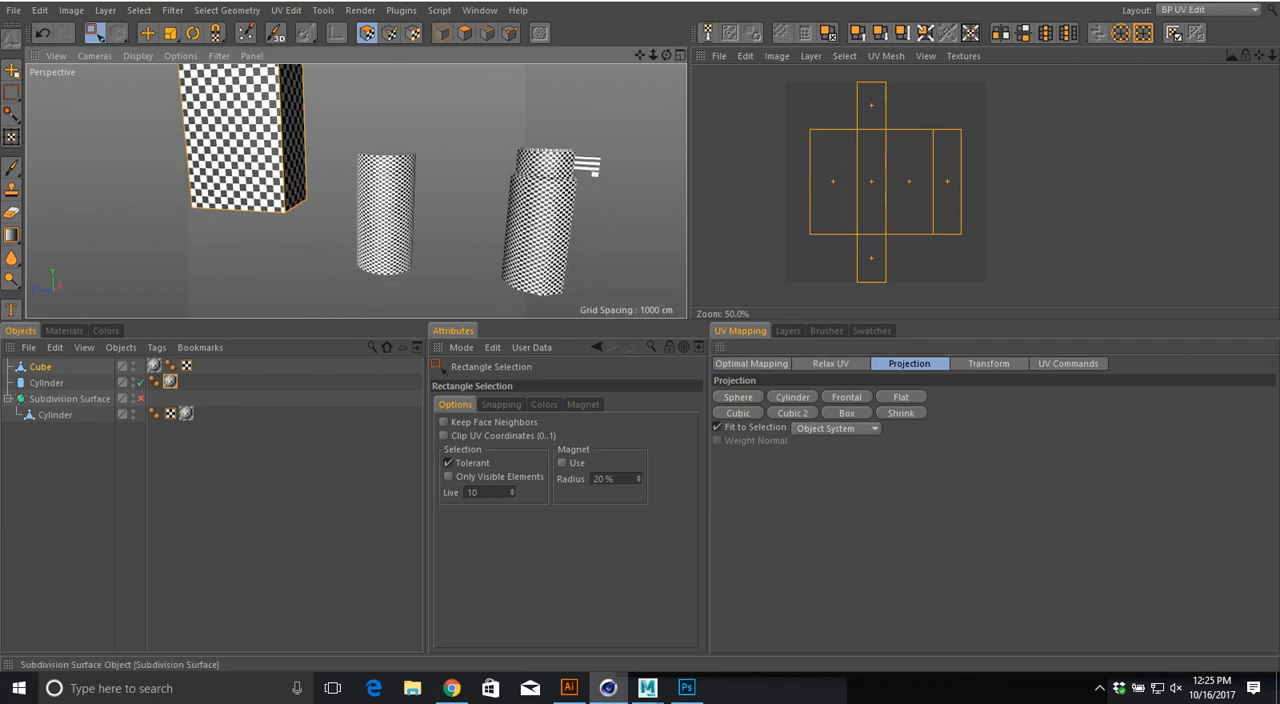
Step: Select the standalone Cylinder, view its checkerboard pattern up close, and show its texture tag's properties
left_click(46, 383)
left_click_drag(355, 243, 340, 240, "alt")
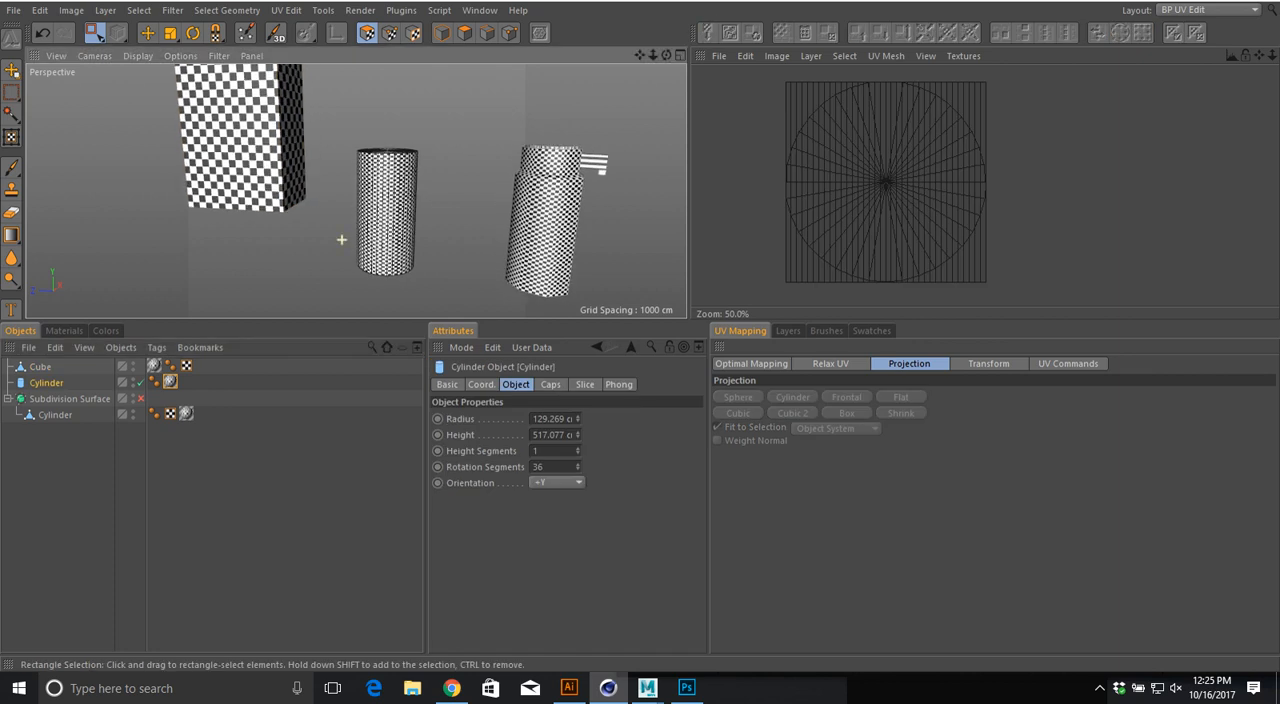
right_click_drag(340, 240, 425, 235, "alt")
middle_click_drag(425, 235, 294, 266, "alt")
left_click_drag(294, 266, 286, 290, "alt")
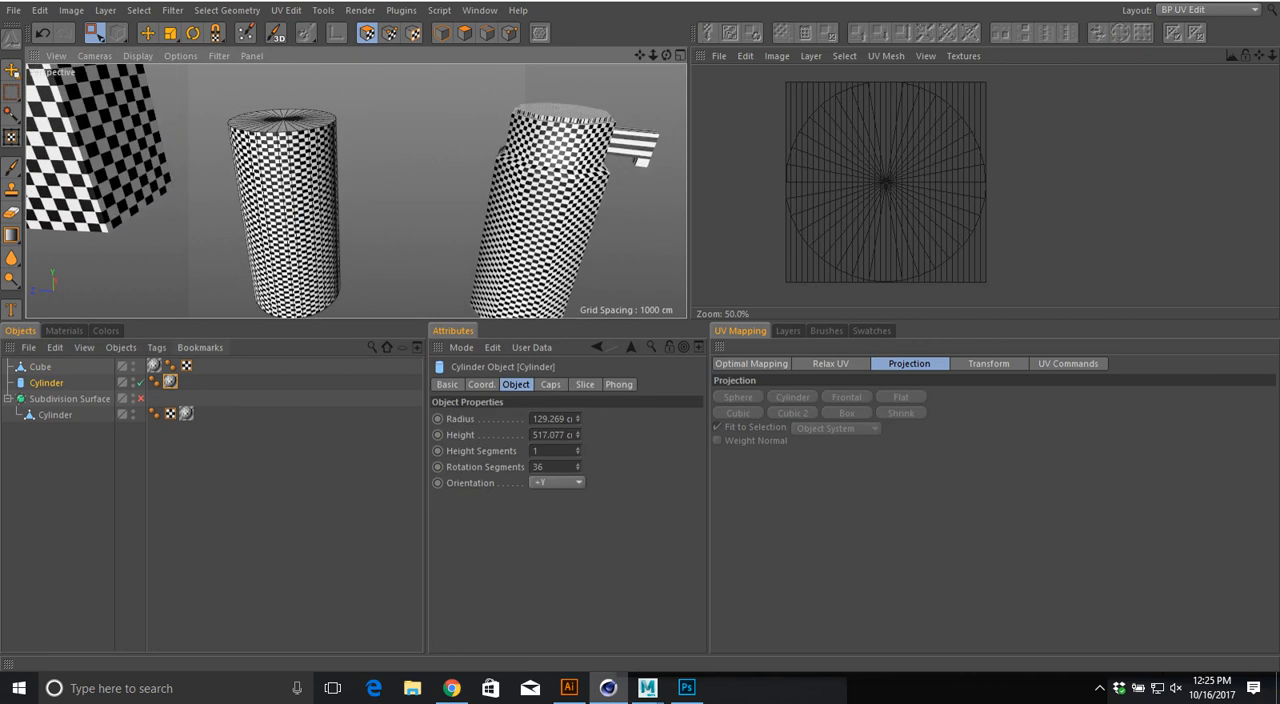
left_click(170, 382)
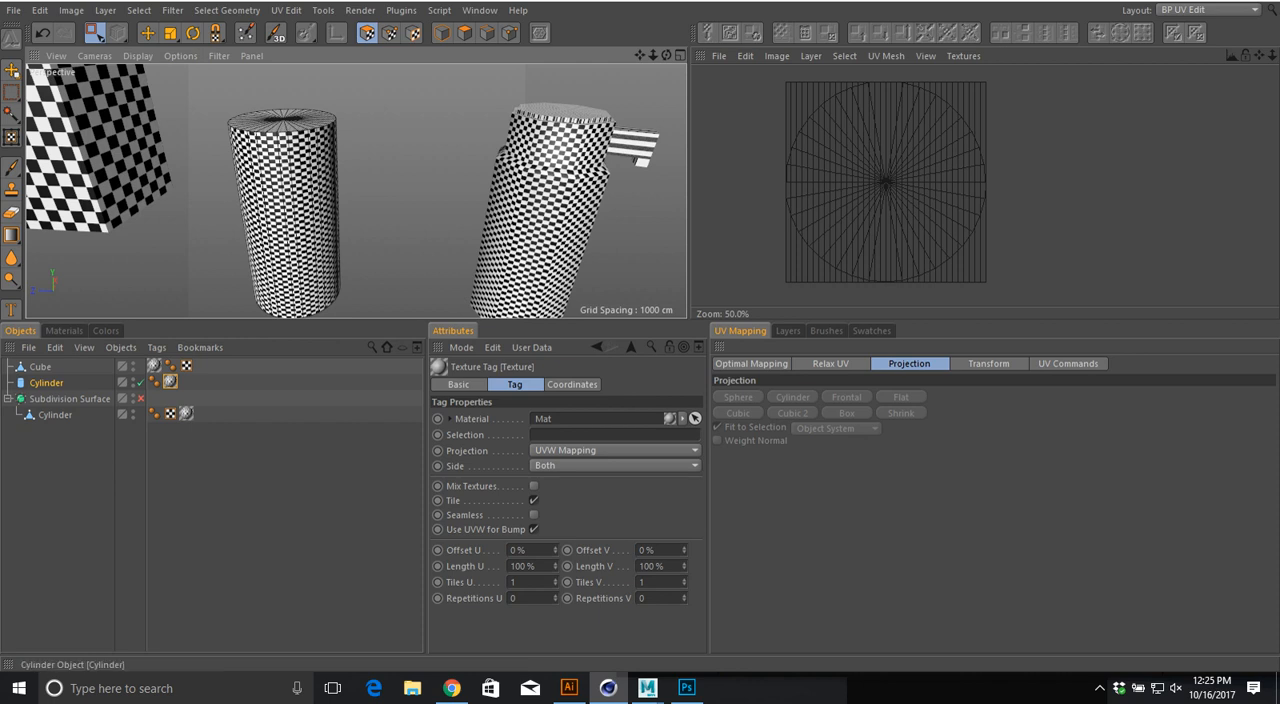
Step: Make the standalone Cylinder editable and rectangle-select all of its polygons
key("c")
mouse_move(210, 89)
left_mouse_down()
mouse_move(305, 181)
mouse_move(382, 345)
left_mouse_up()
mouse_move(356, 202)
left_mouse_down("alt")
mouse_move(382, 209)
mouse_move(317, 193)
mouse_move(312, 216)
mouse_move(316, 187)
left_mouse_up("alt")
scroll(382, 209, "down", 1)
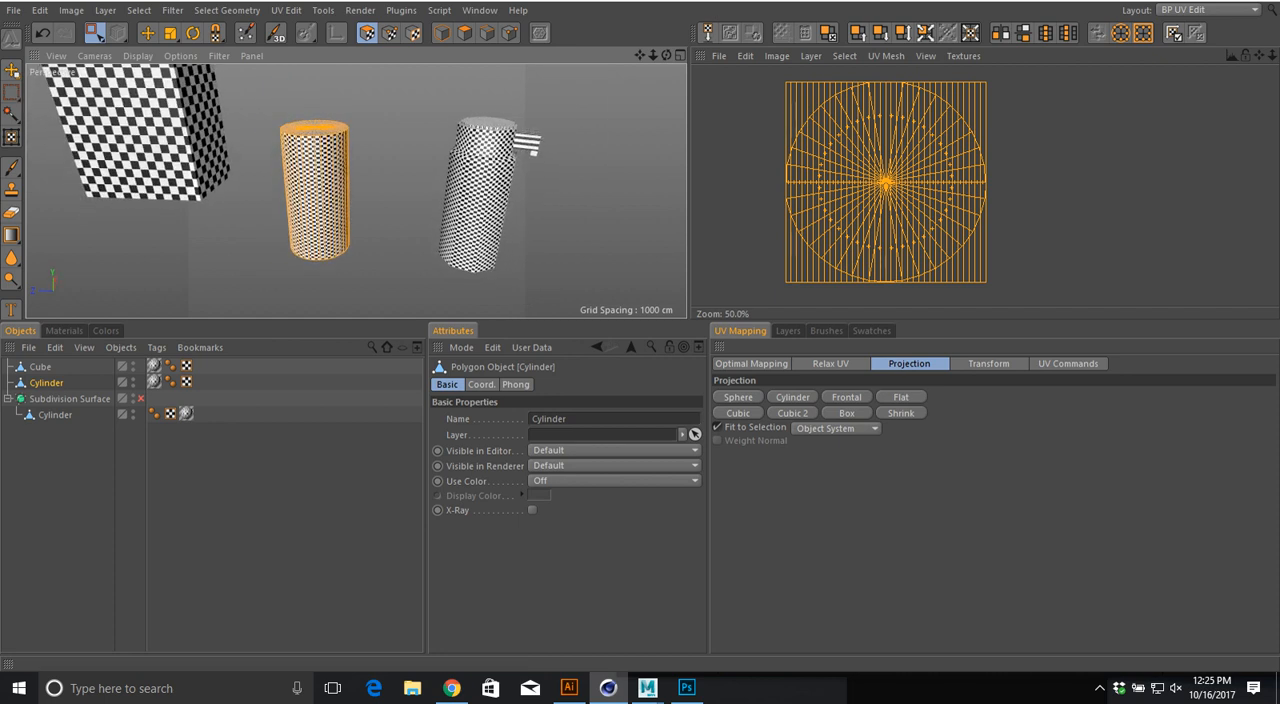
left_click(1207, 9)
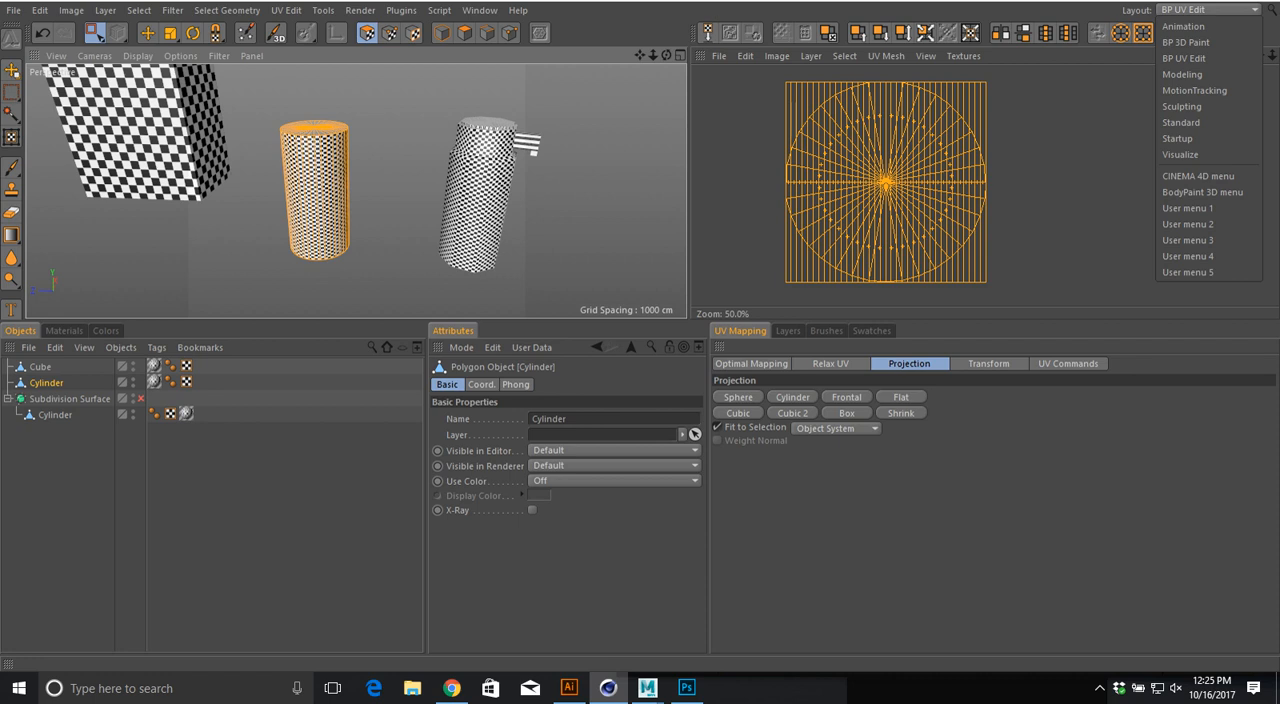
key("Escape")
left_click_drag(313, 205, 317, 250, "alt")
scroll(317, 277, "up", 3)
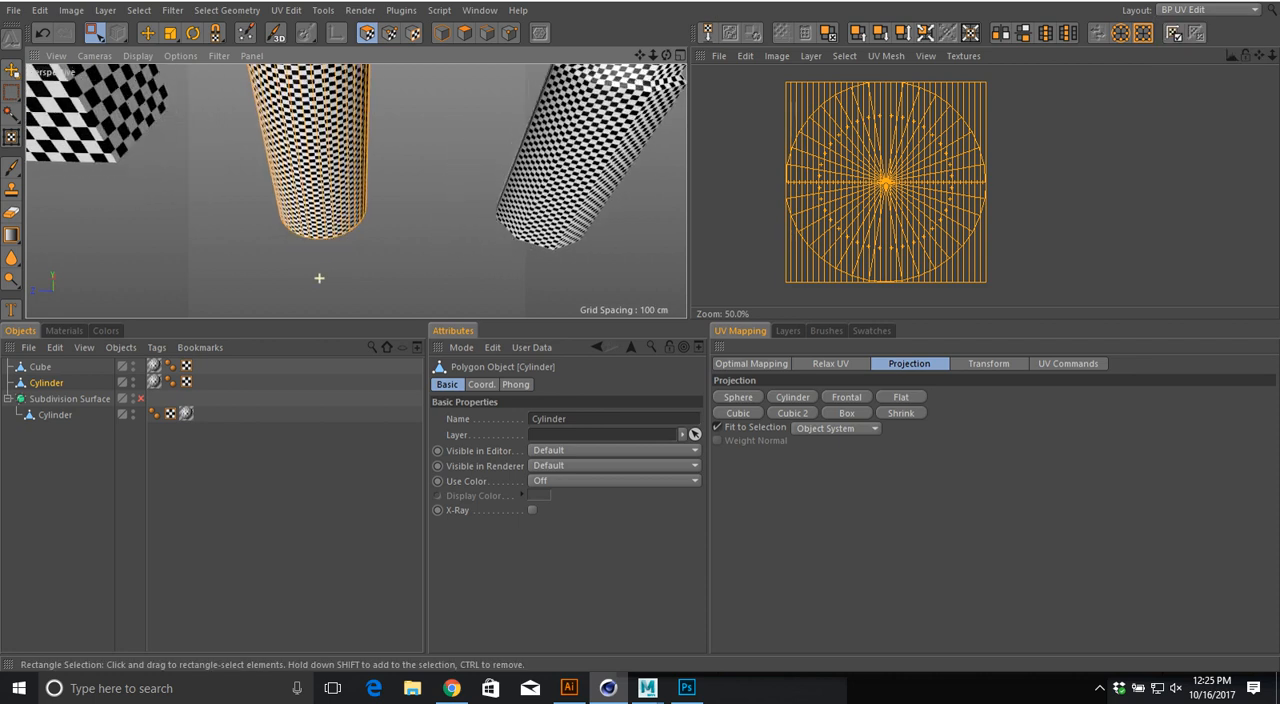
Step: Rectangle-select the standalone Cylinder's side polygons and examine the checkerboard distortion around the cylinder up close
middle_click_drag(317, 277, 313, 392, "alt")
left_click_drag(308, 258, 311, 228, "alt")
scroll(353, 273, "up", 6)
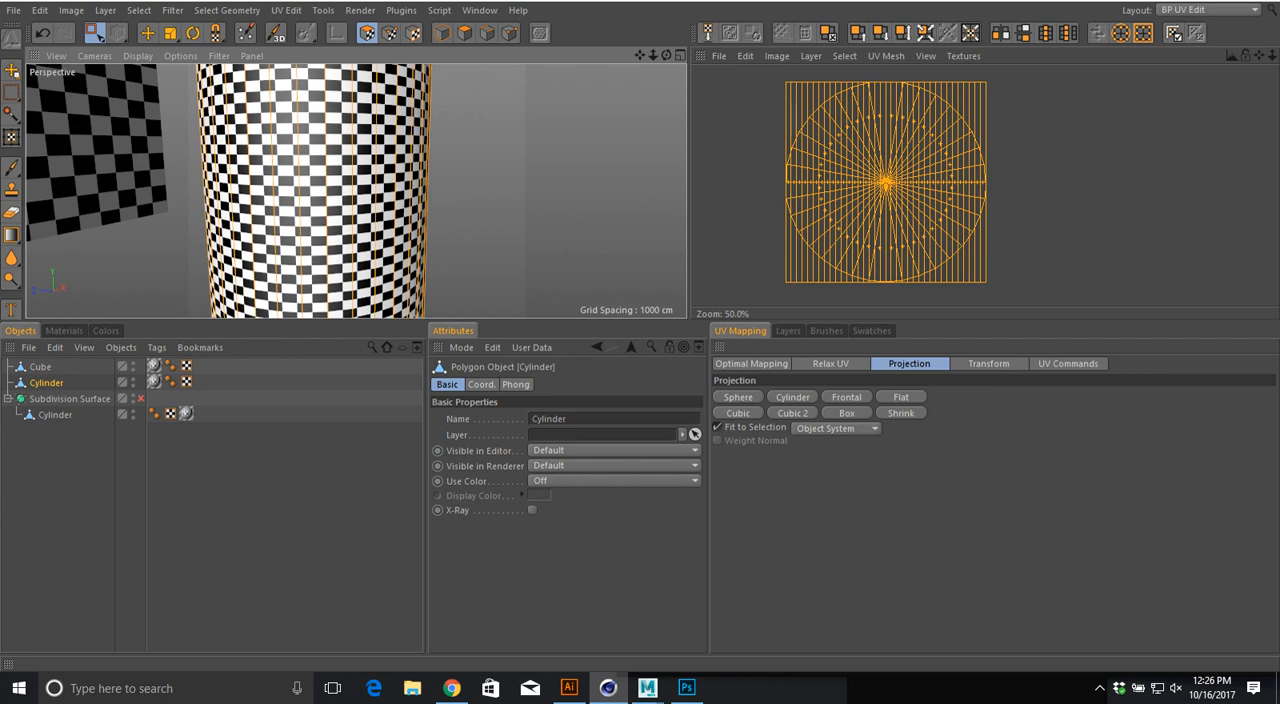
scroll(545, 152, "down", 7)
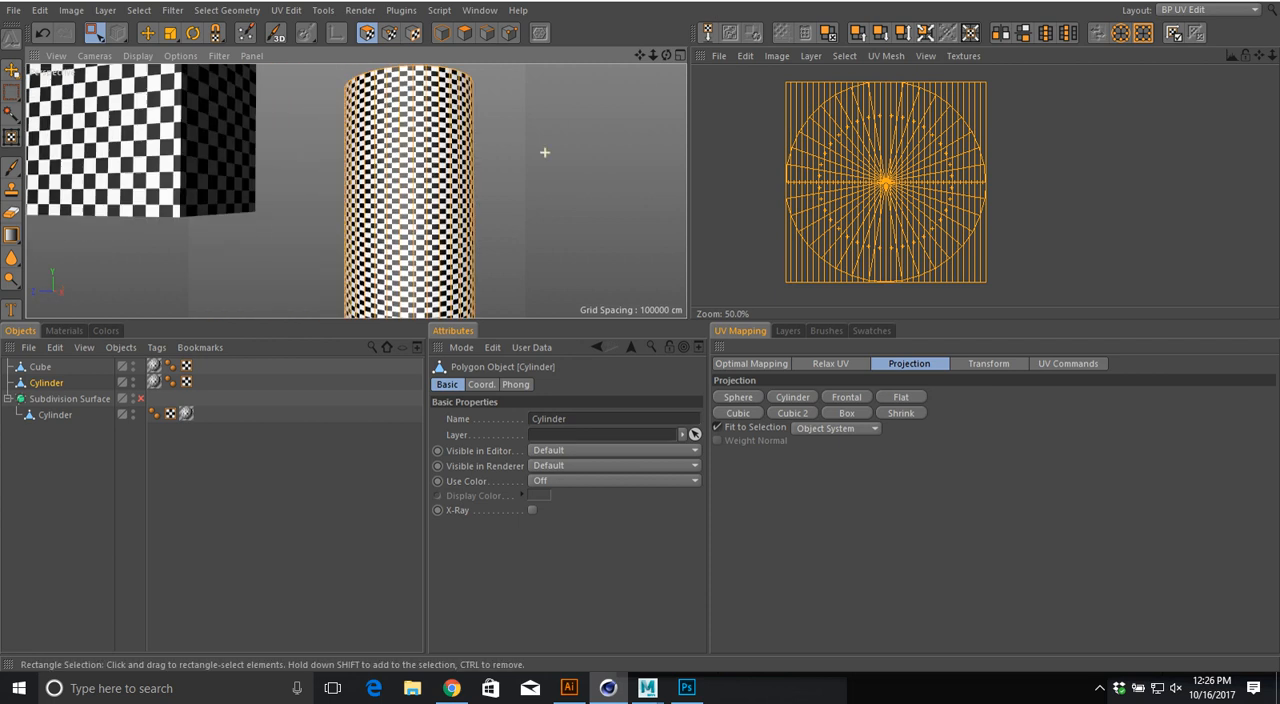
mouse_move(545, 152)
left_mouse_down("alt")
mouse_move(403, 177)
mouse_move(440, 183)
mouse_move(447, 218)
mouse_move(437, 202)
left_mouse_up("alt")
middle_click_drag(437, 202, 341, 206, "alt")
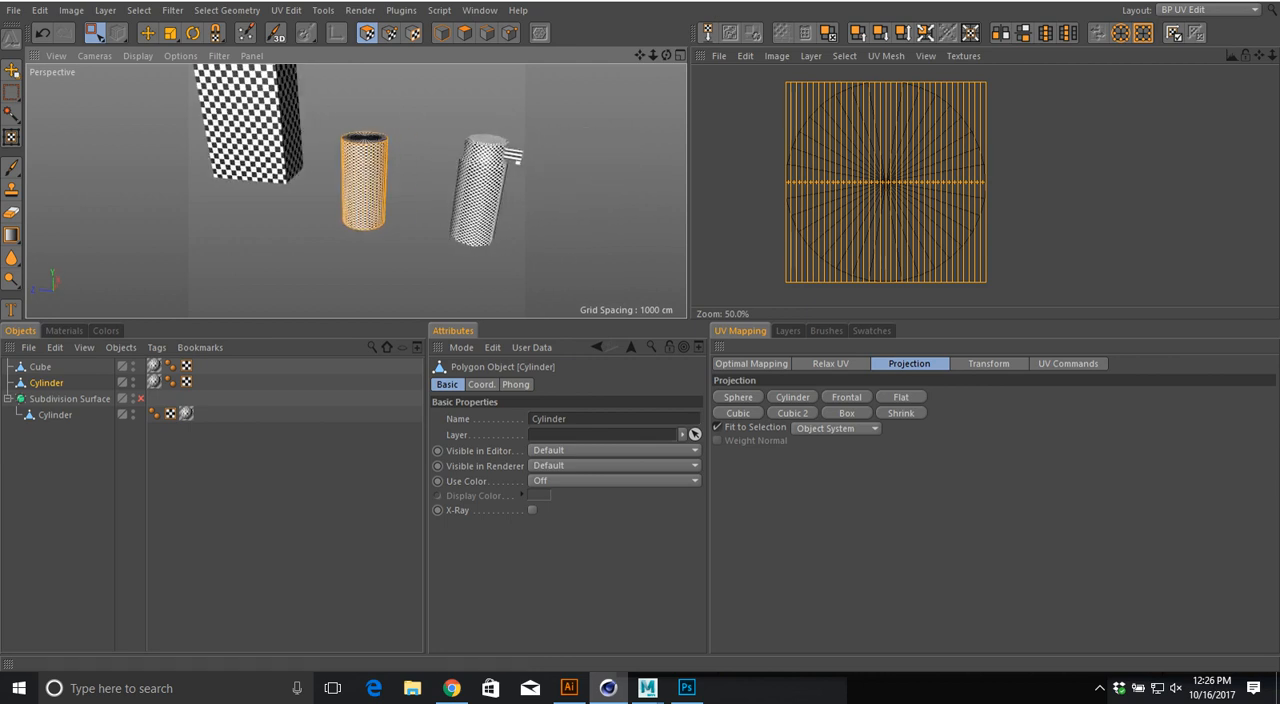
scroll(478, 150, "up", 5)
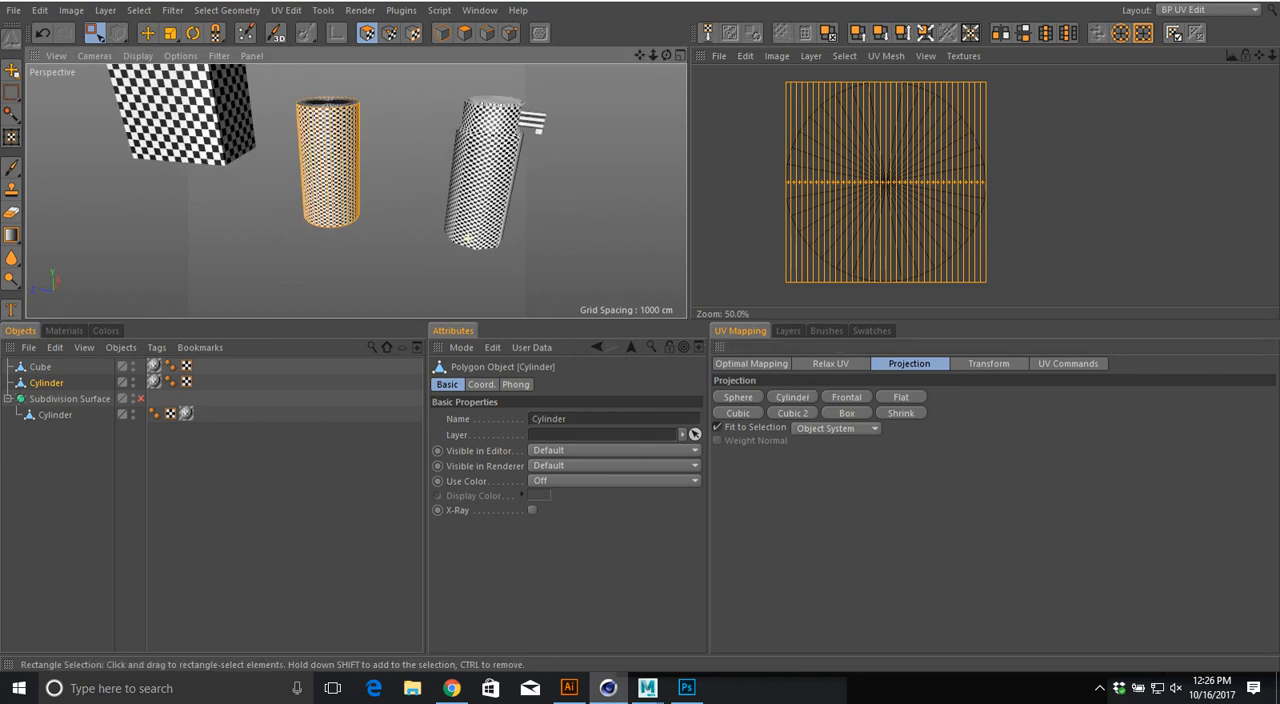
middle_click_drag(420, 150, 485, 188, "alt")
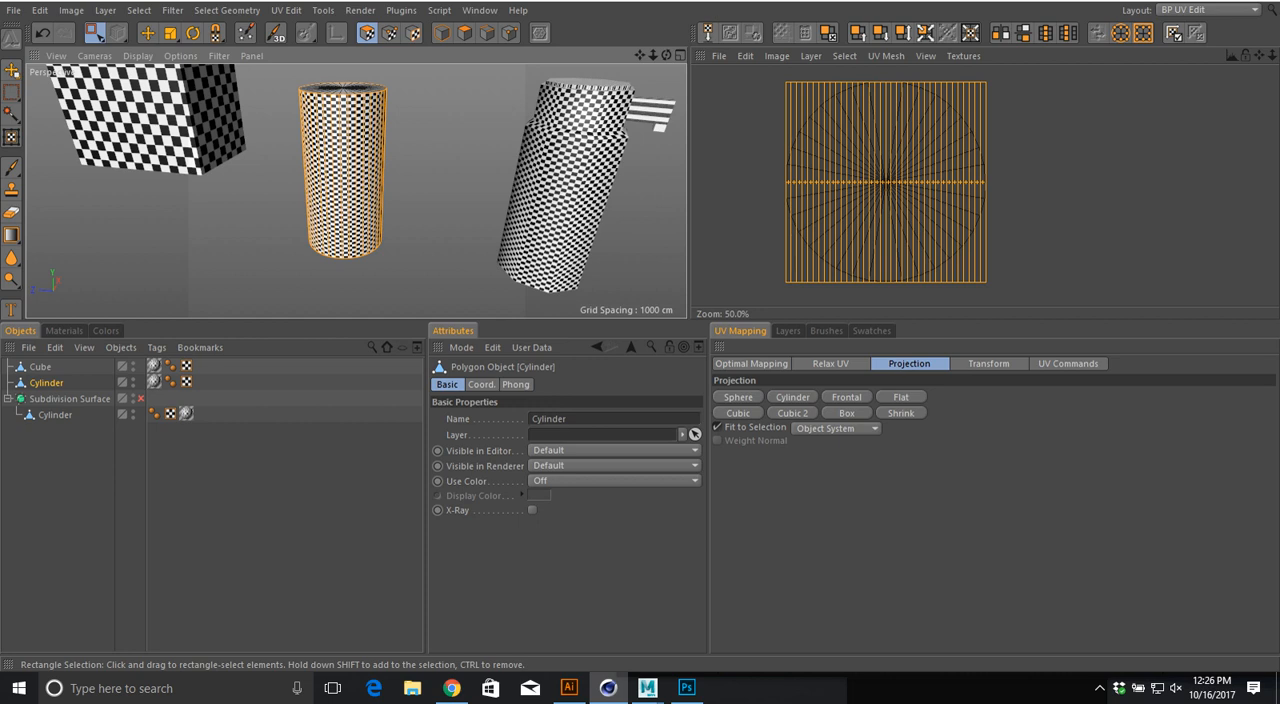
scroll(380, 190, "up", 8)
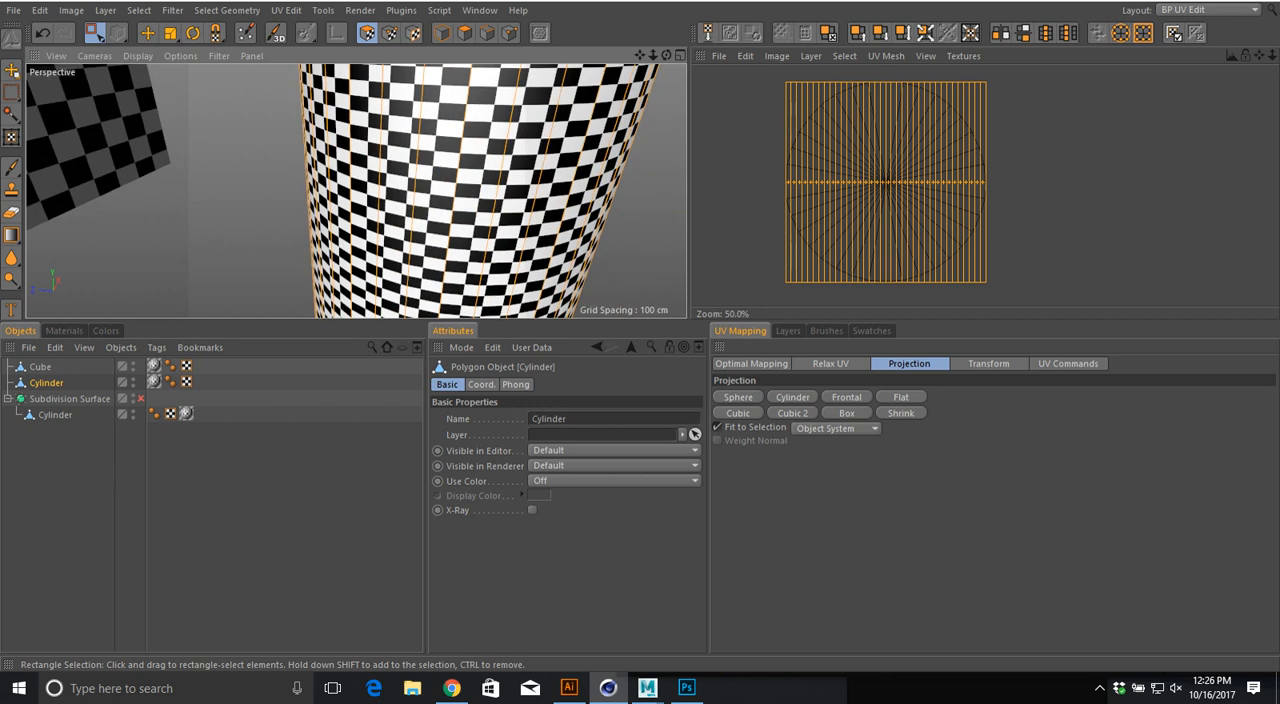
scroll(379, 122, "up", 8)
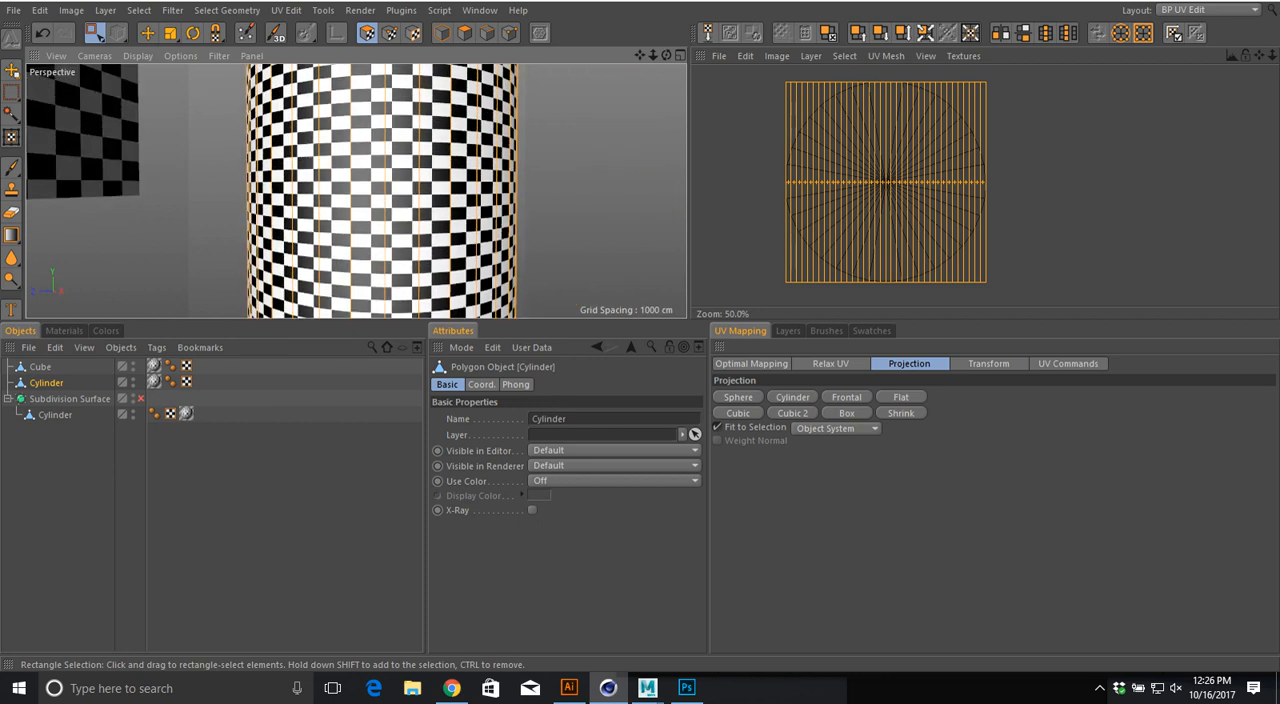
scroll(379, 122, "down", 2)
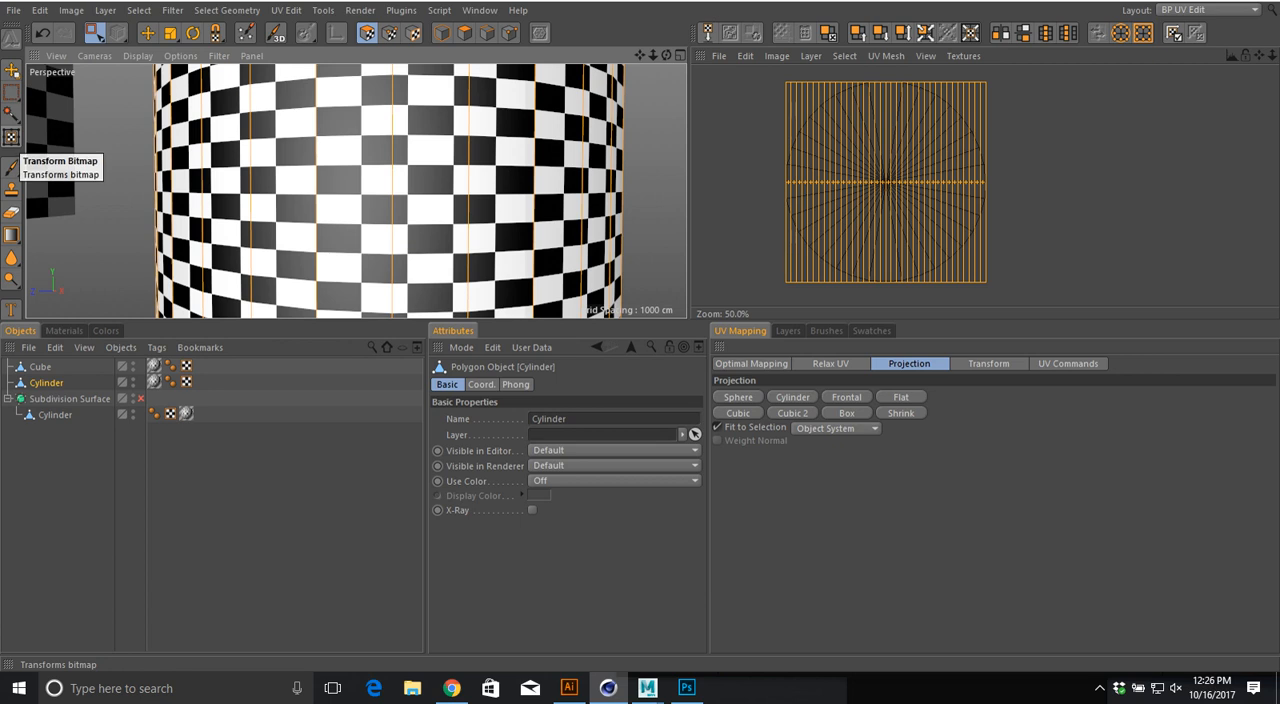
left_click(11, 138)
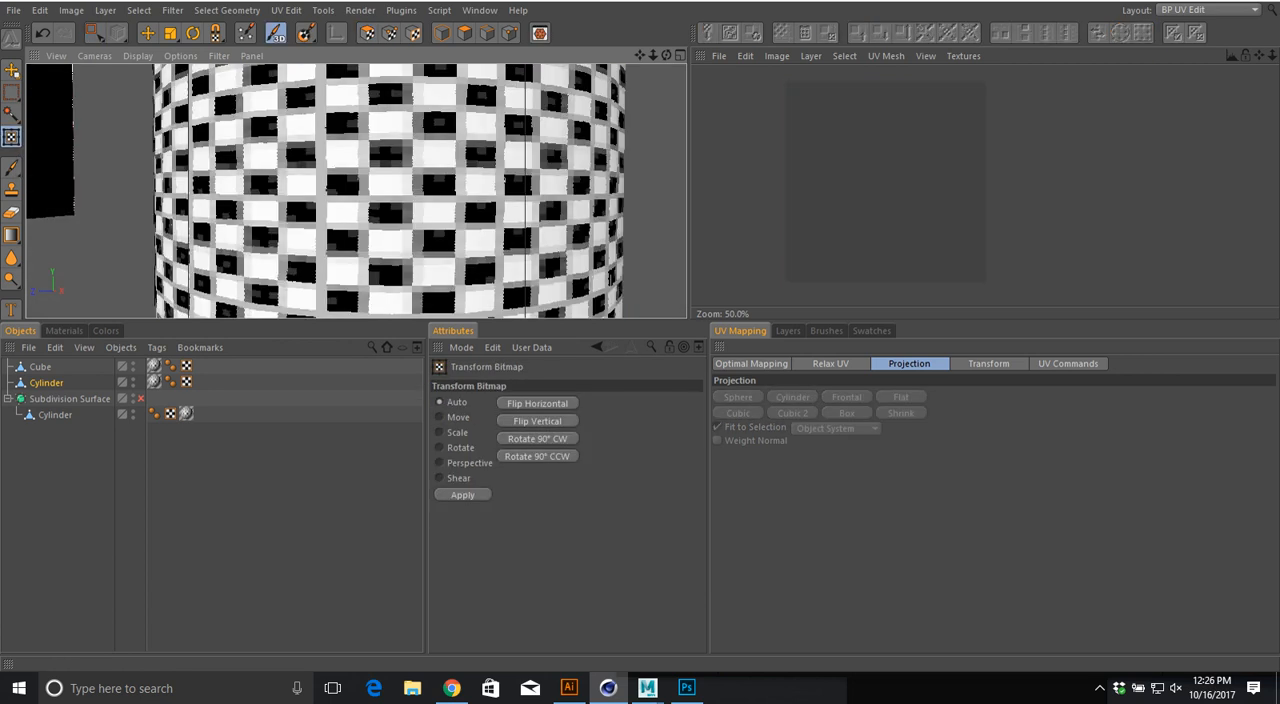
left_click(11, 91)
left_click(11, 70)
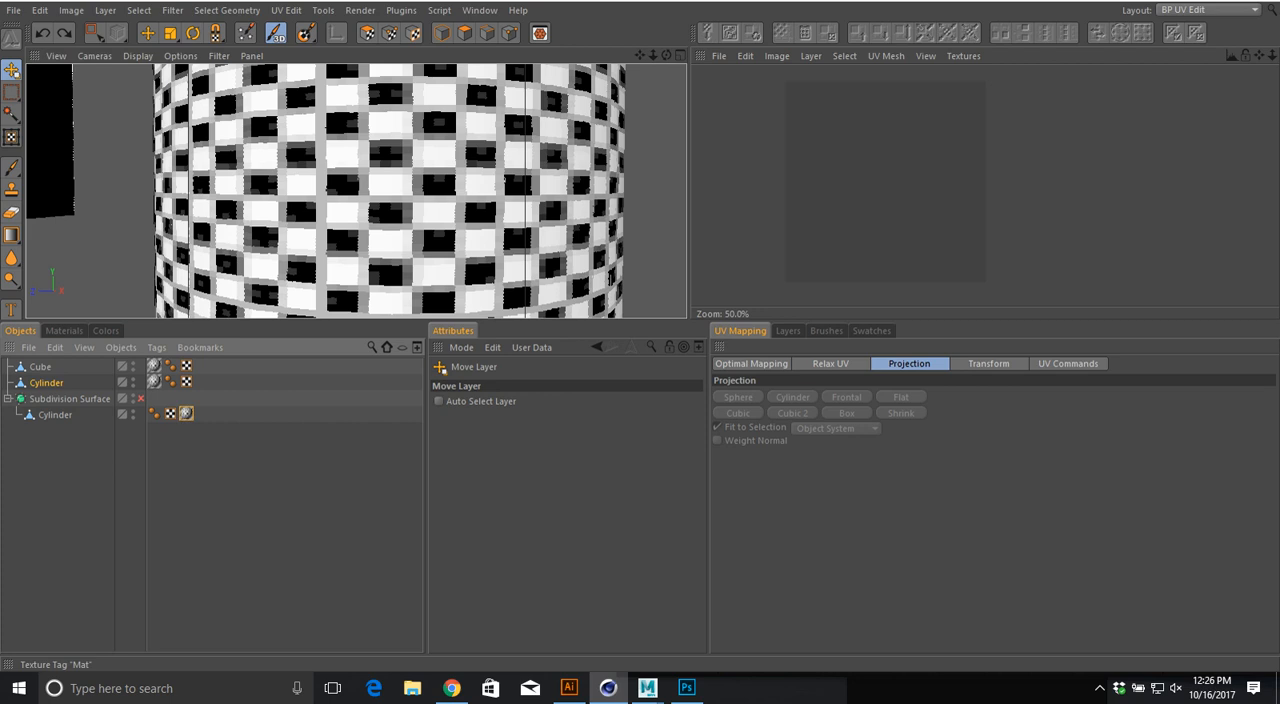
left_click(186, 414)
left_click(186, 382)
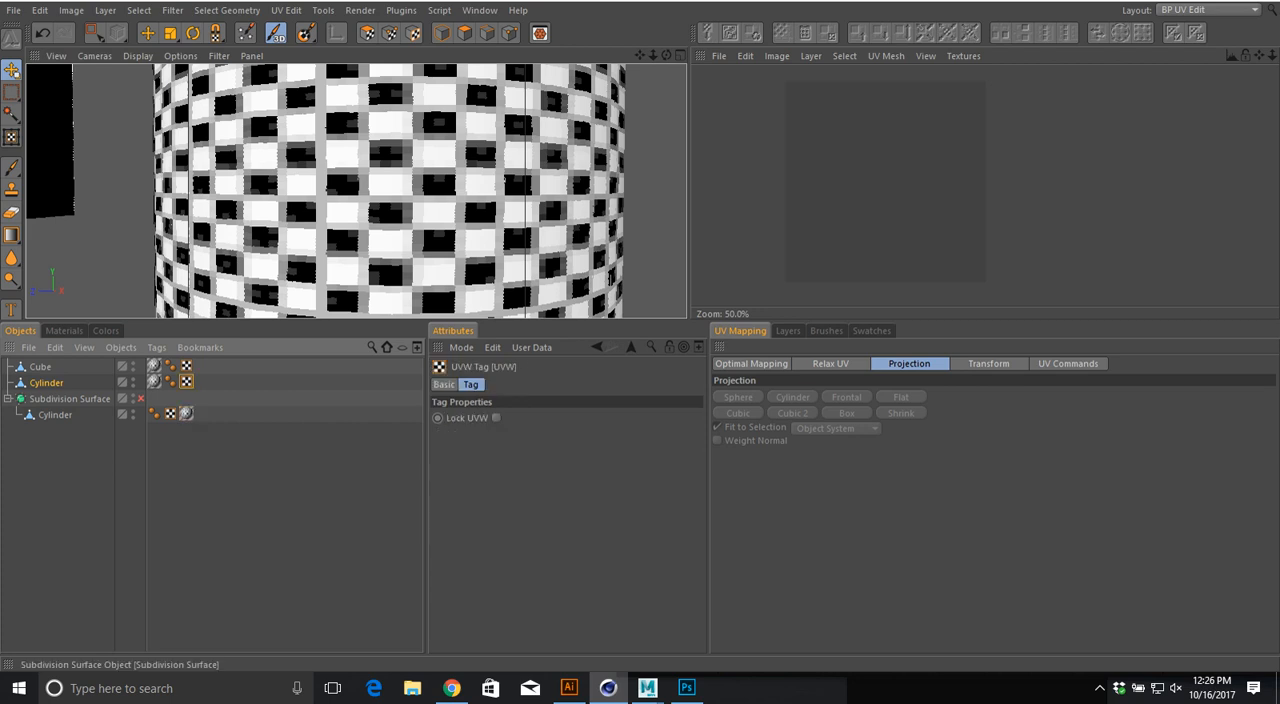
left_click(154, 382)
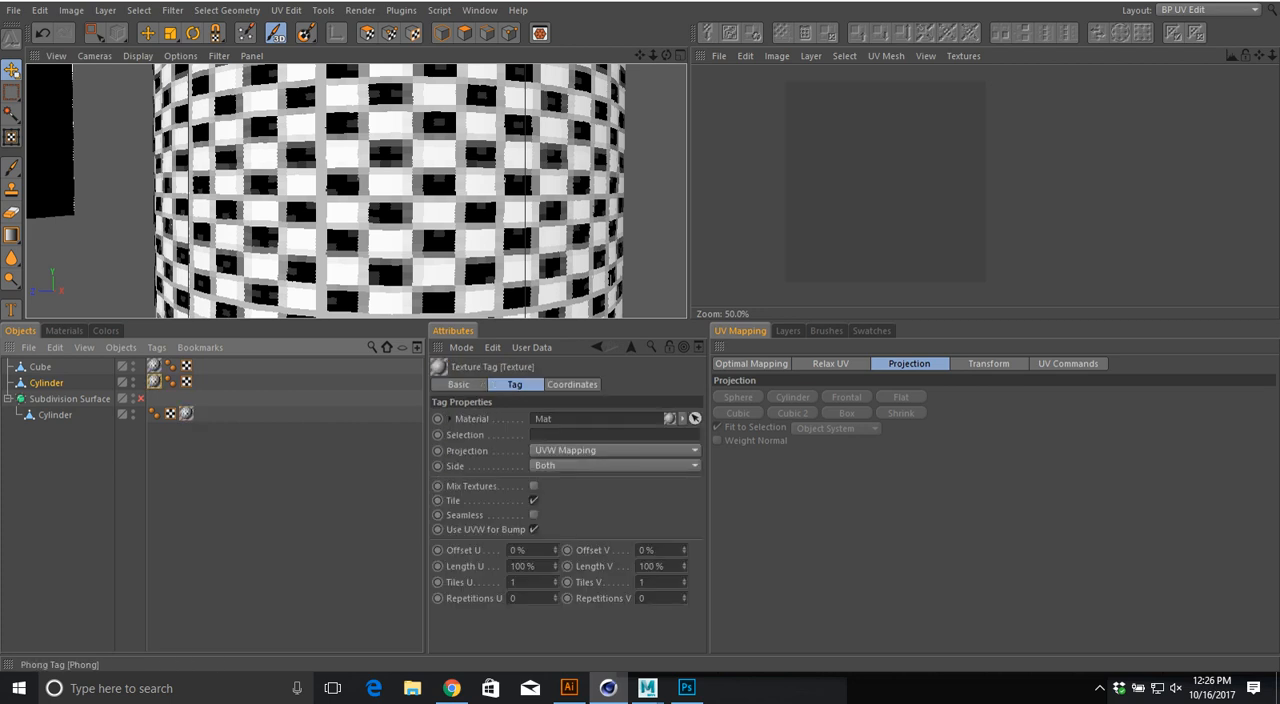
scroll(356, 190, "down", 5)
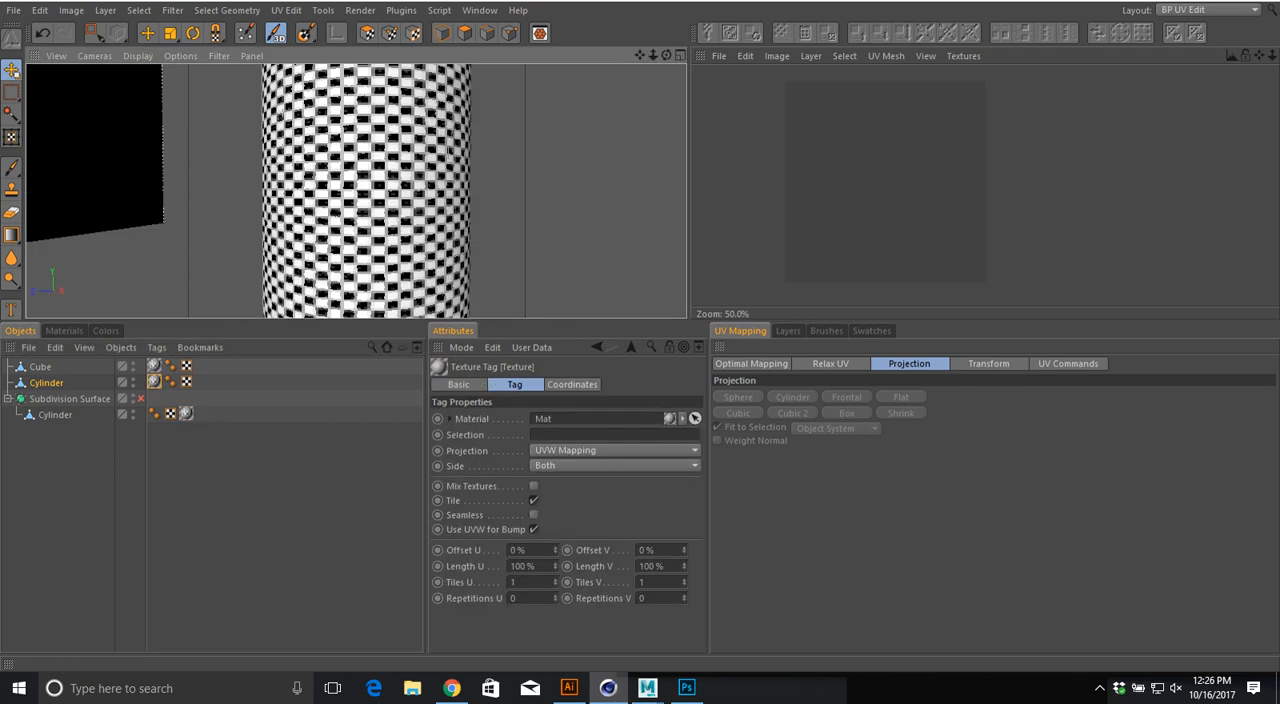
left_click(306, 33)
scroll(464, 130, "down", 2)
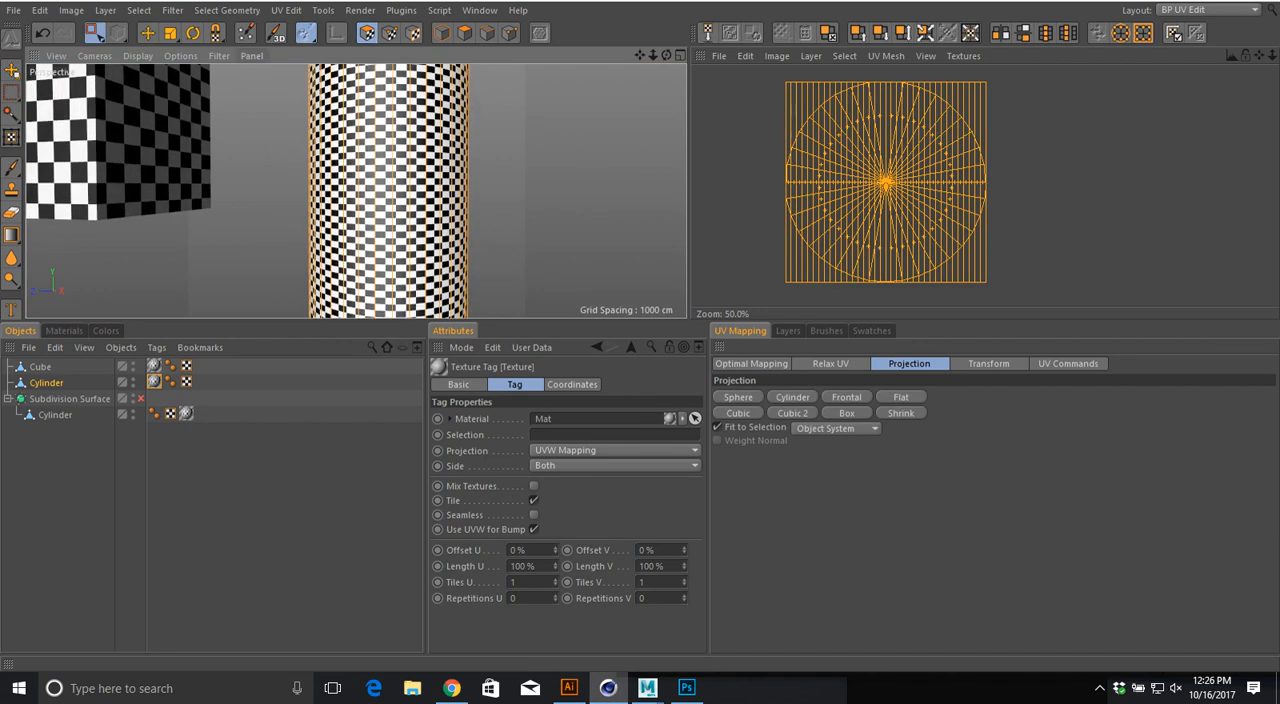
left_click(215, 33)
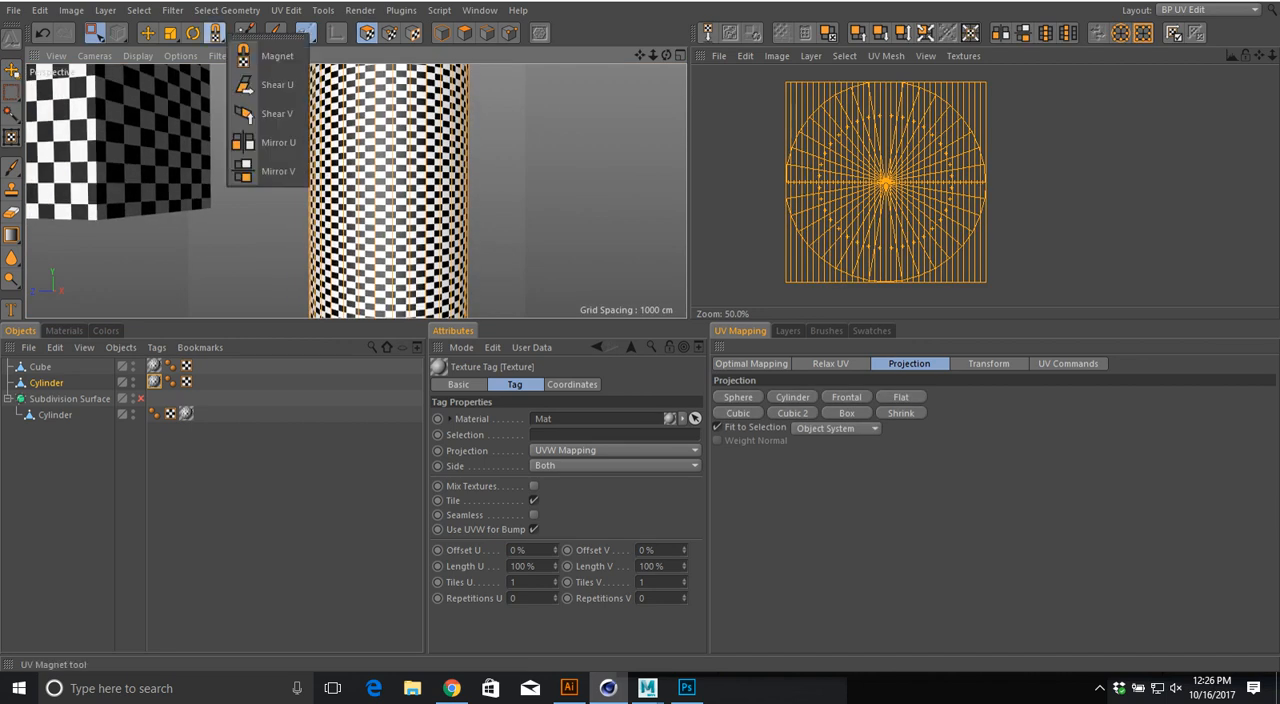
left_click(215, 33)
Step: Rectangle-select the standalone Cylinder's side polygons and apply a UV Transform scale of 0.9 in X
scroll(486, 134, "down", 2)
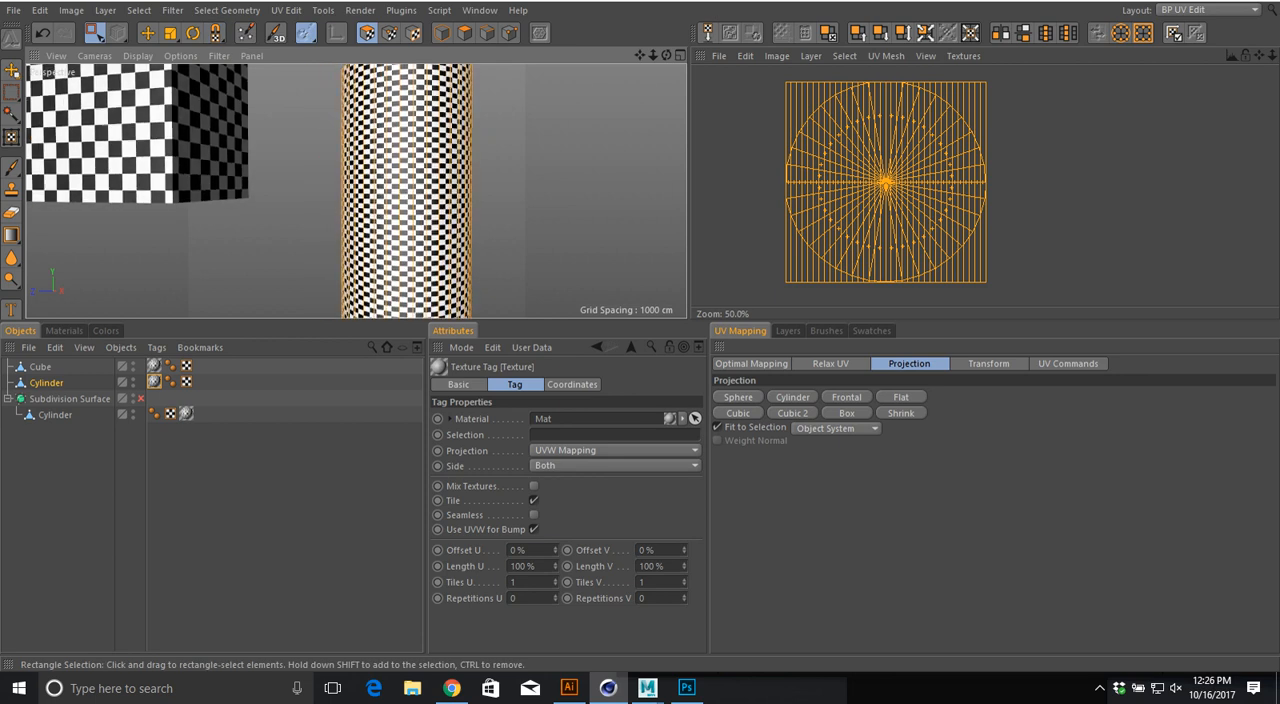
left_click_drag(300, 176, 518, 206)
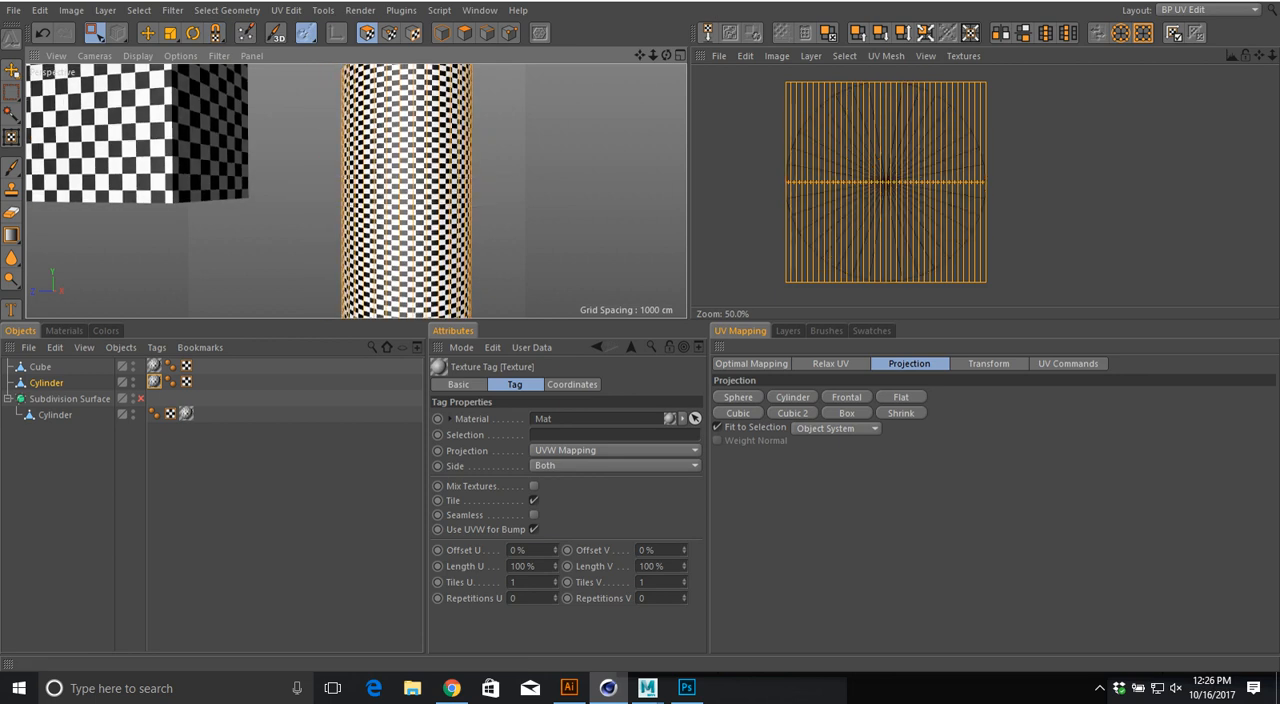
left_click(988, 364)
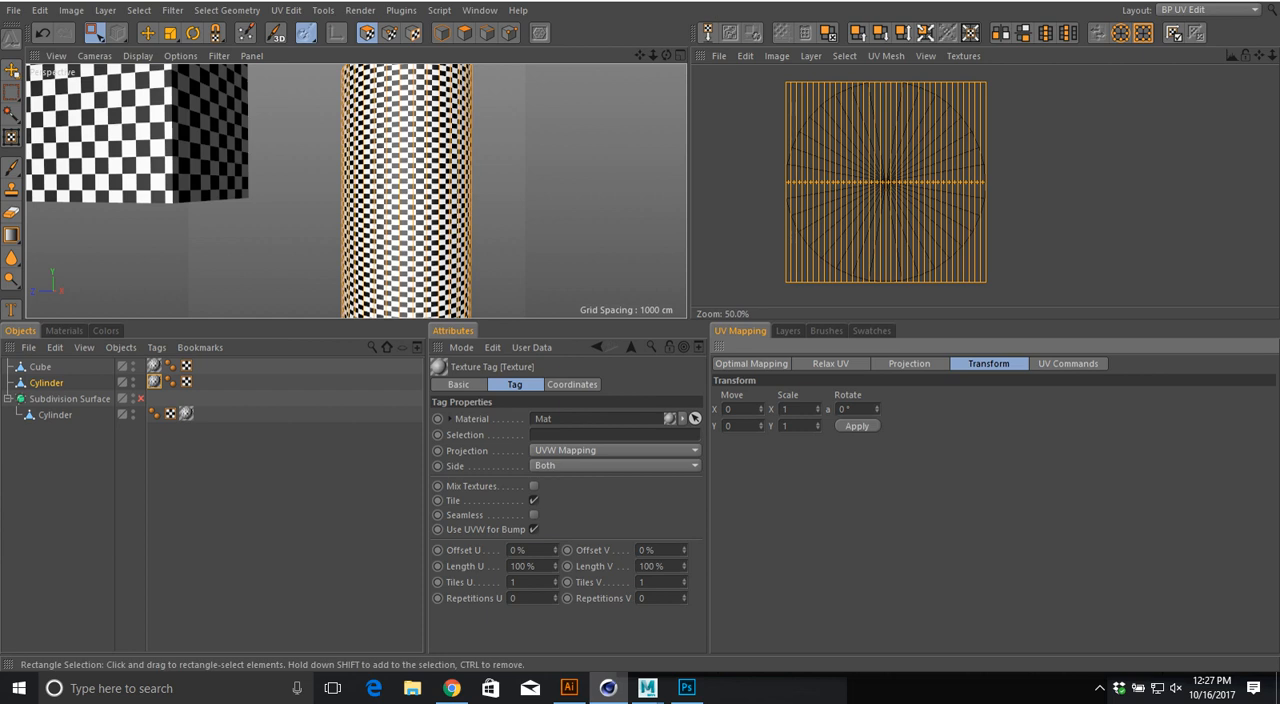
scroll(452, 182, "up", 6)
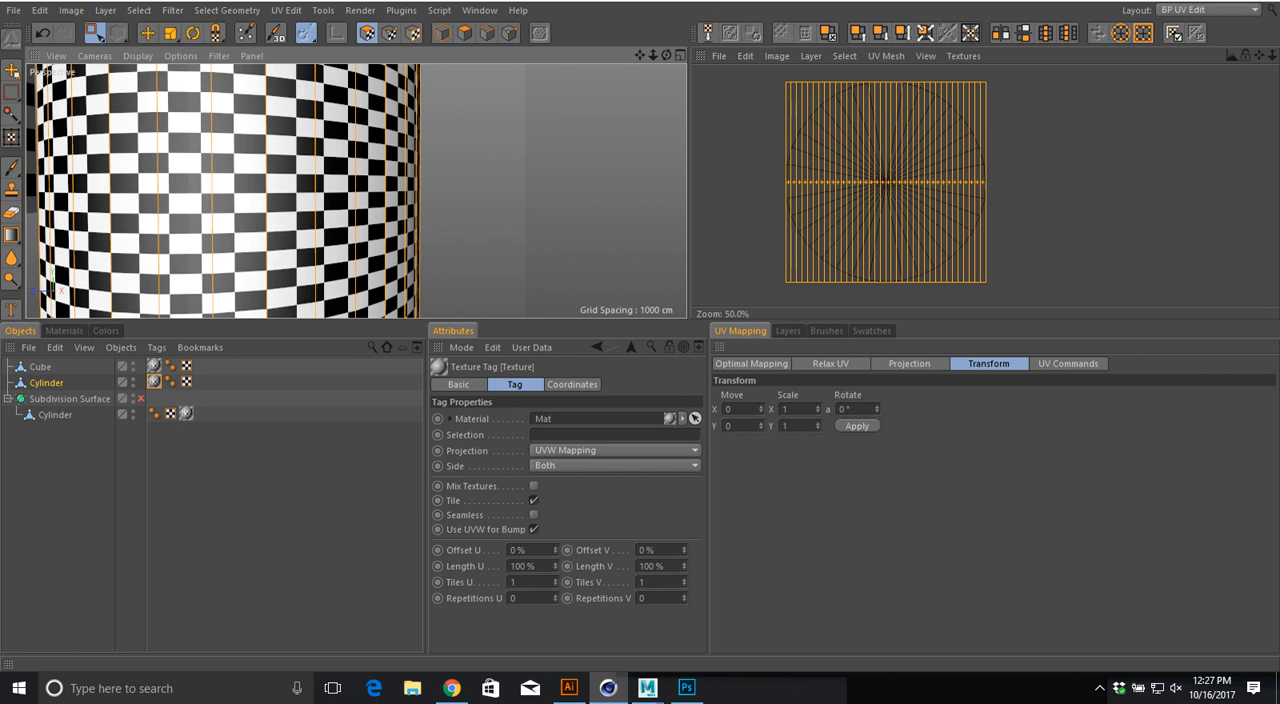
left_click_drag(818, 410, 818, 414)
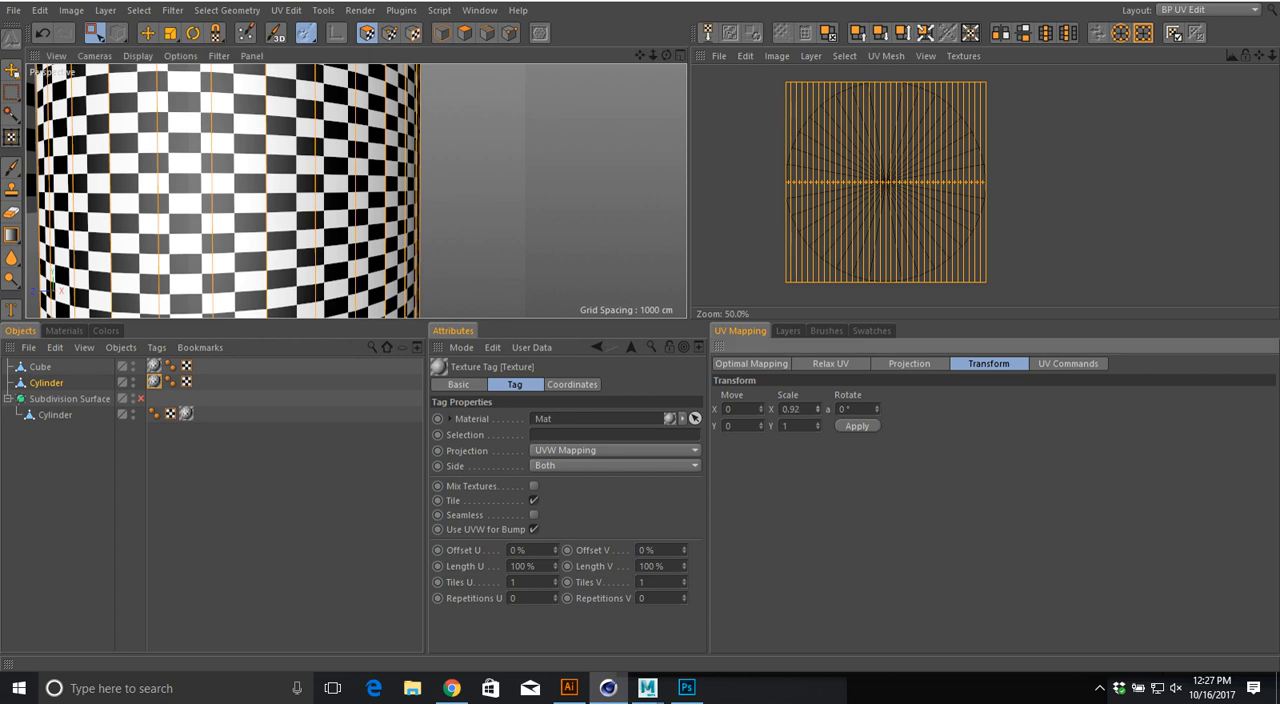
middle_click_drag(330, 190, 417, 190, "alt")
left_click(857, 426)
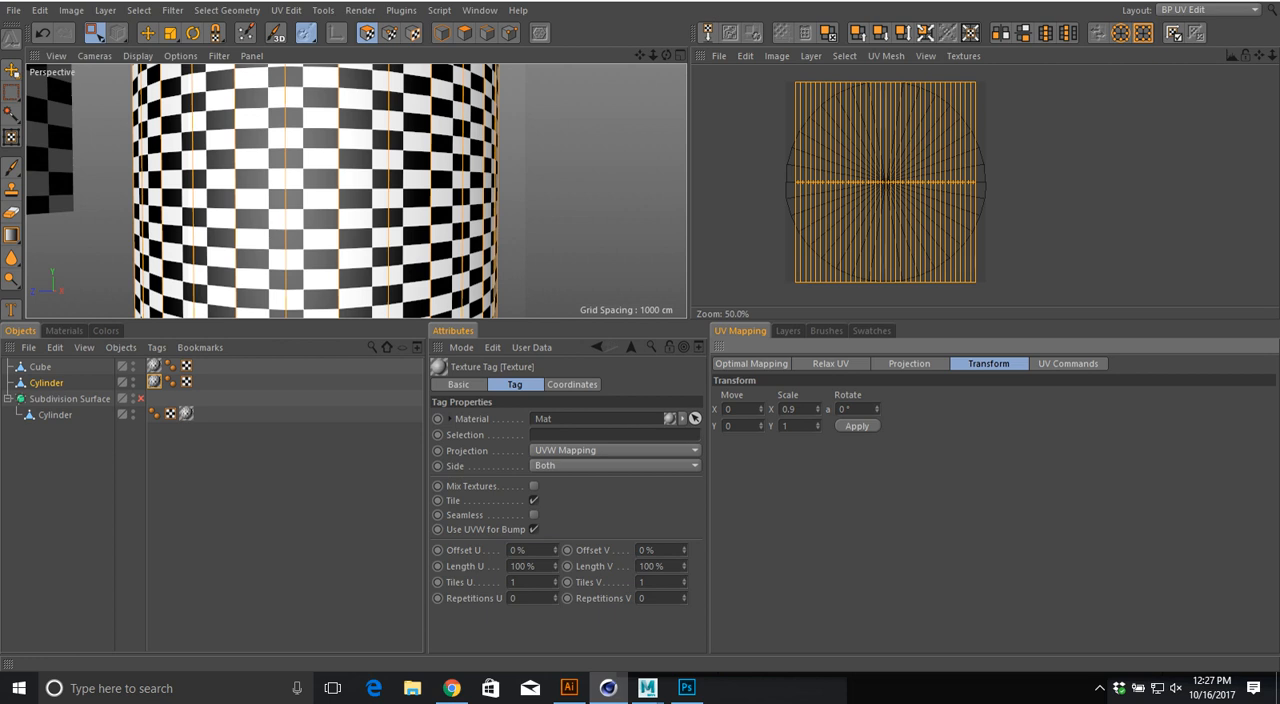
Step: Widen the cylinder's side UVs, finishing with an applied X scale of 1.1, and check the resulting checkerboard
left_click(857, 426)
left_click_drag(326, 230, 342, 230, "alt")
left_click(797, 409)
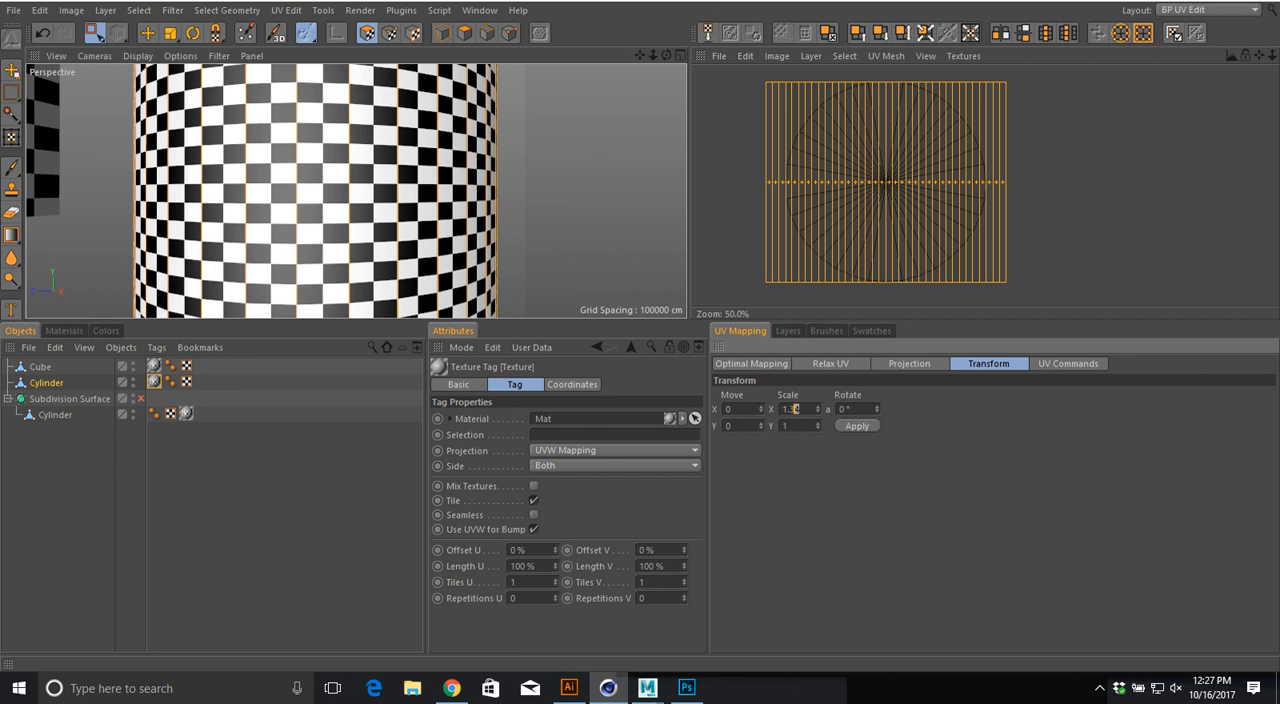
type("1")
key("Return")
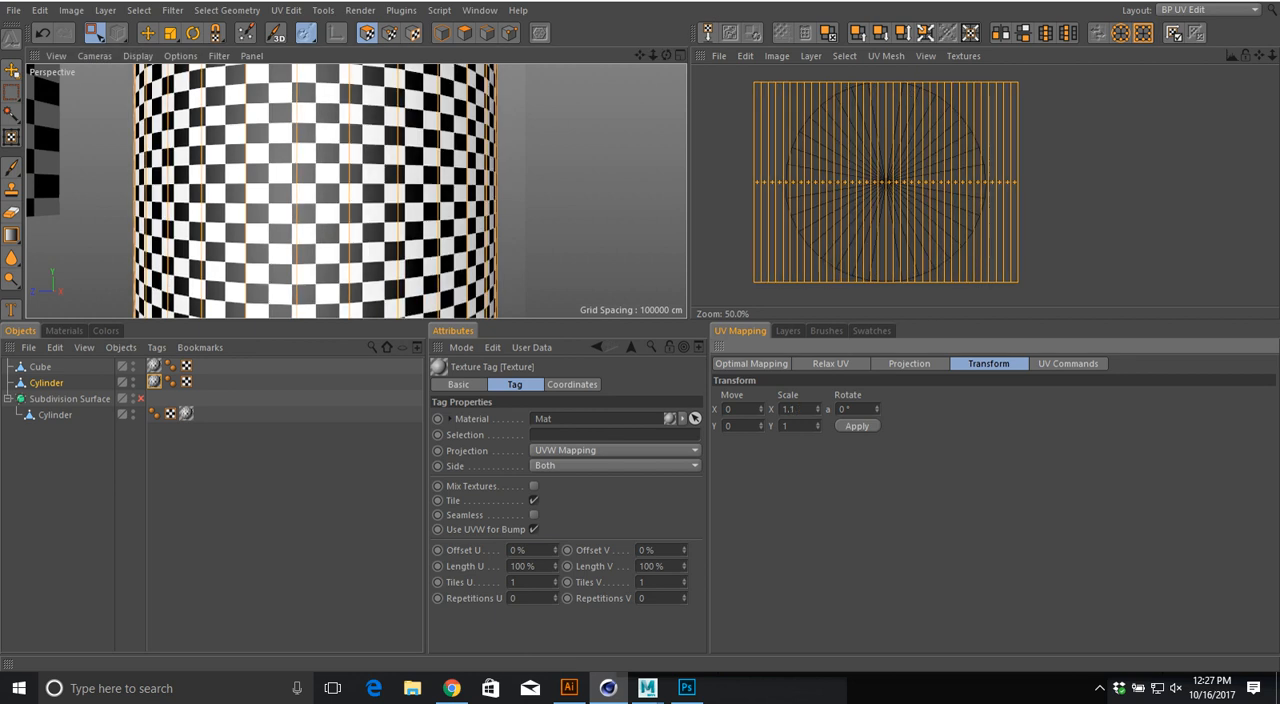
left_click_drag(318, 229, 400, 222, "alt")
right_click_drag(531, 212, 360, 193, "alt")
left_click_drag(357, 191, 320, 194, "alt")
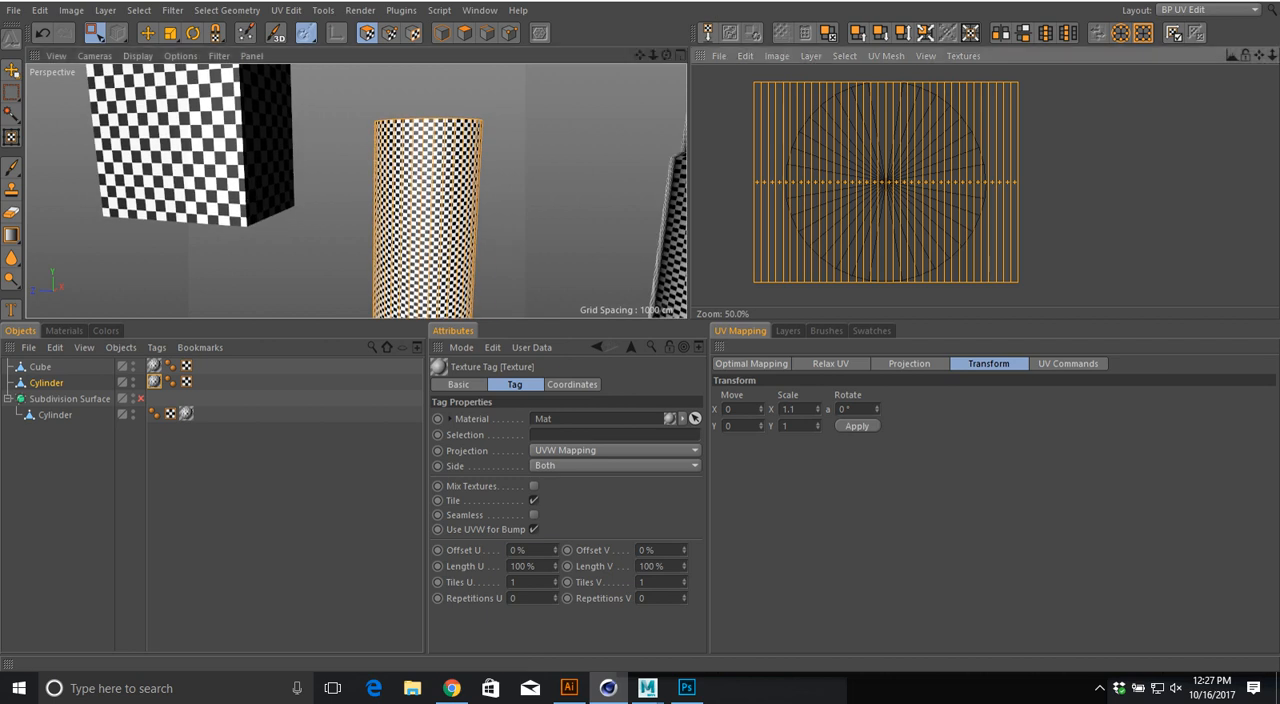
Step: Move the cylinder's side UV island off the circular cap UVs, to the right outside the texture area
key("e")
key("F5")
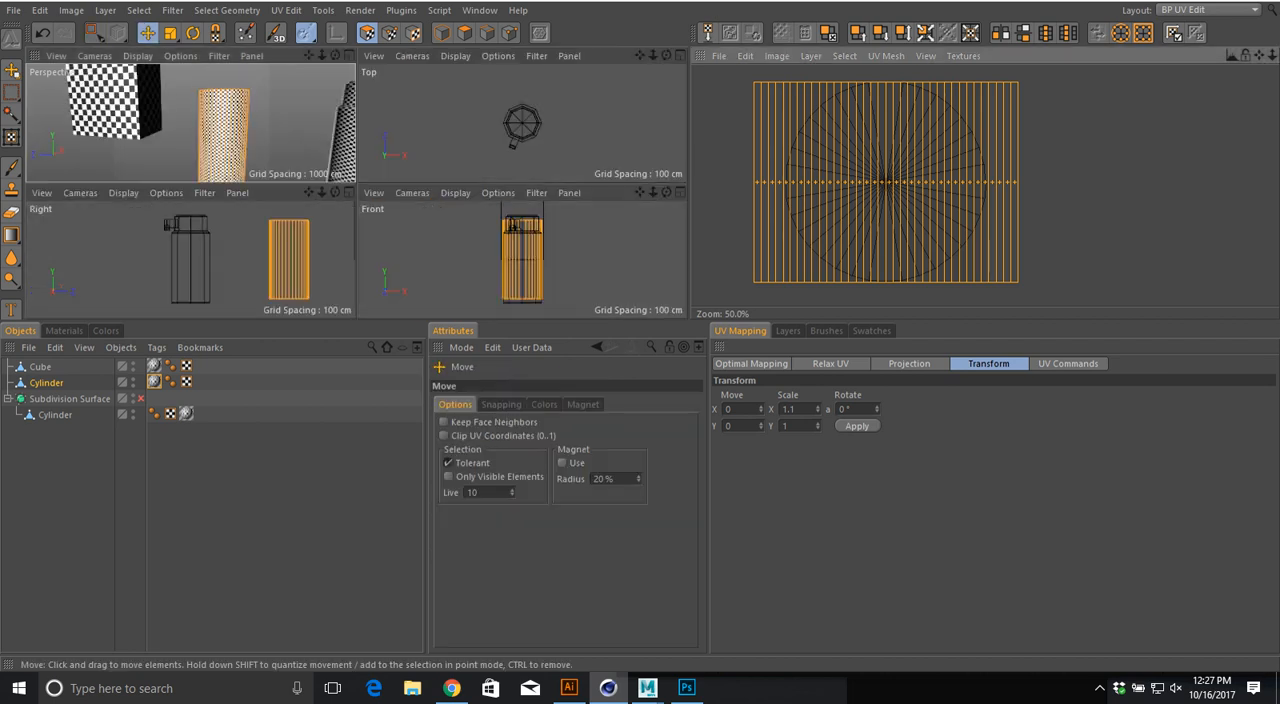
key("F1")
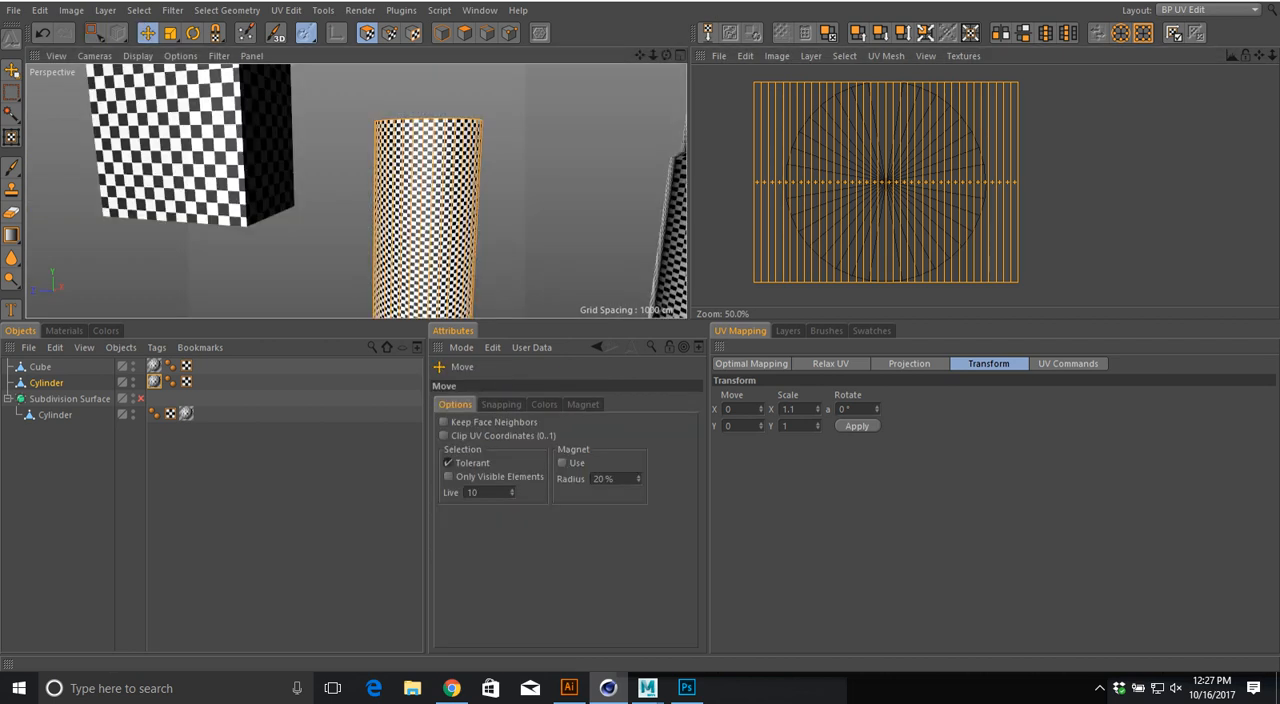
left_click_drag(884, 192, 1087, 197)
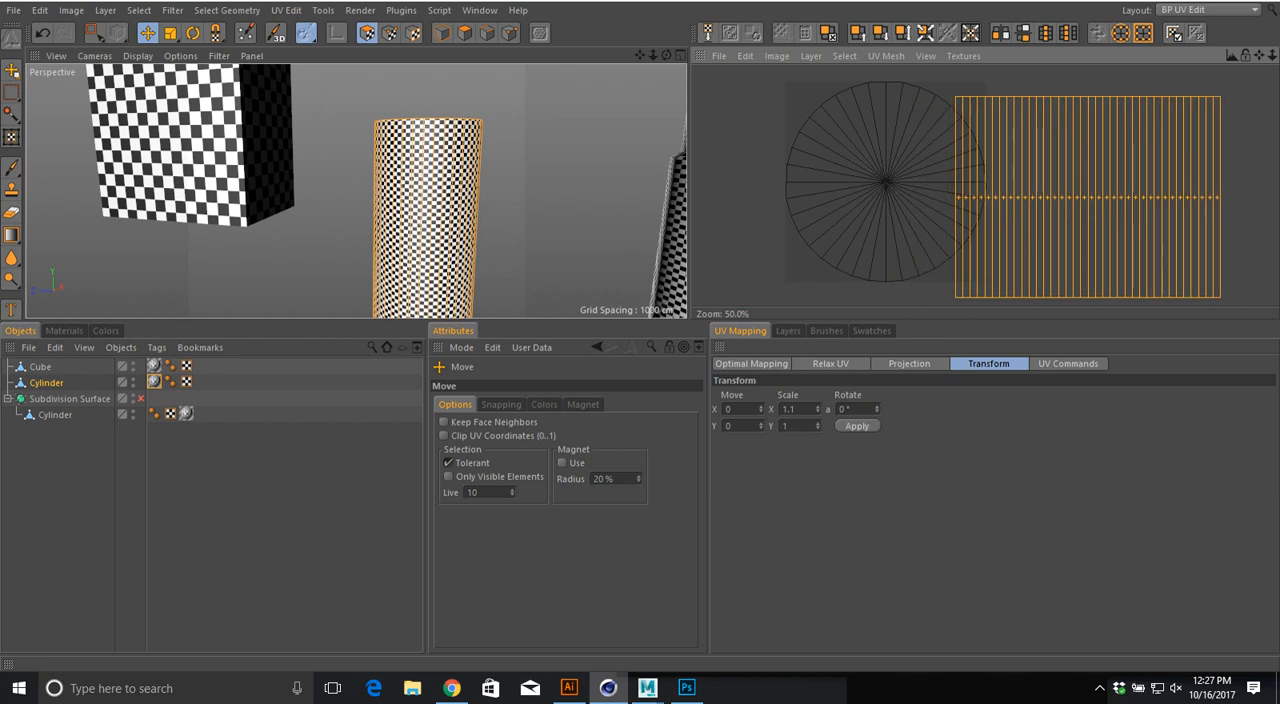
Step: Scale the side UV island down uniformly to about two-thirds of its size and compare its checks with the cap
key("r")
key("t")
mouse_move(1110, 197)
left_mouse_down()
mouse_move(1060, 197)
mouse_move(1089, 196)
left_mouse_up()
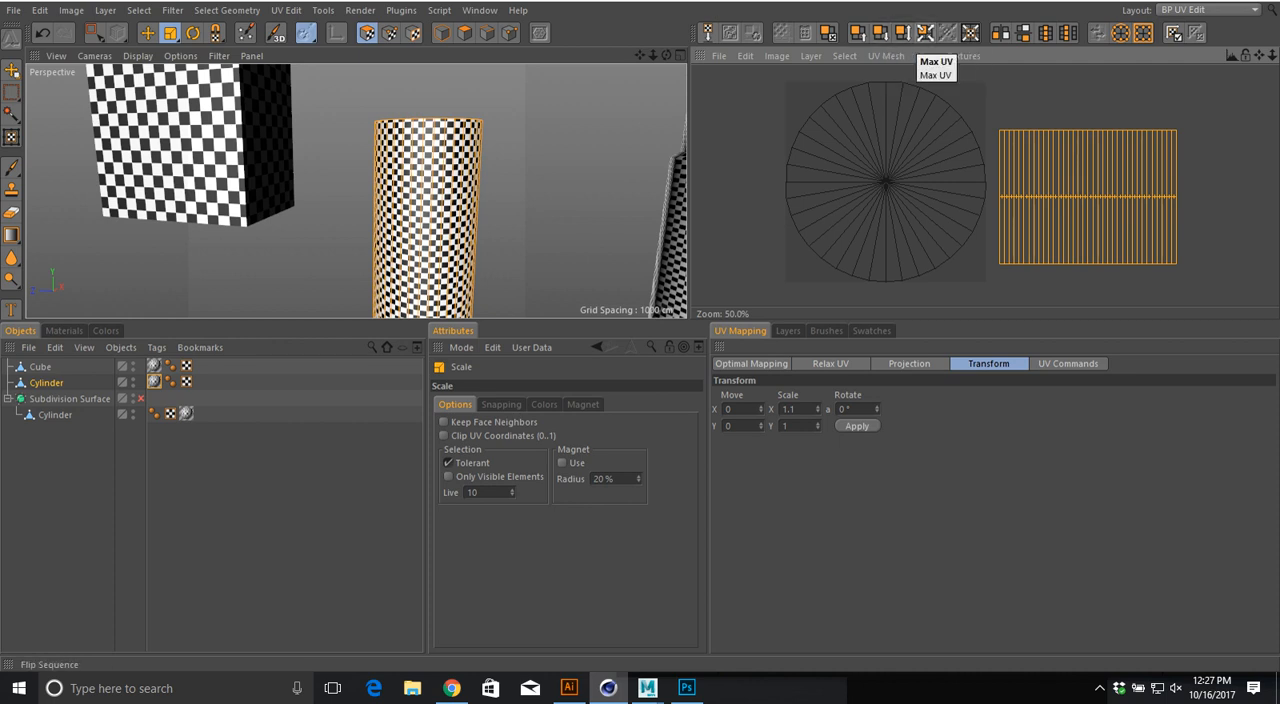
left_click_drag(430, 180, 325, 222, "alt")
right_click_drag(325, 222, 430, 222, "alt")
middle_click_drag(290, 95, 354, 150, "alt")
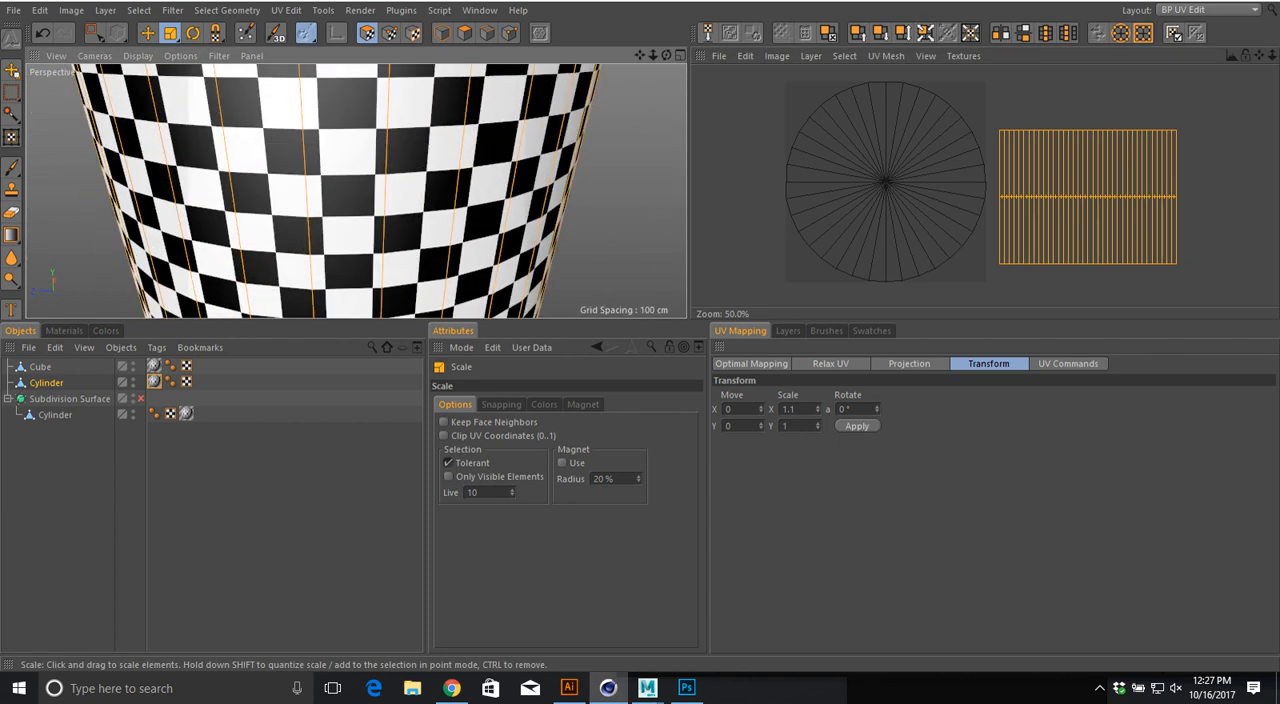
left_click_drag(354, 150, 356, 191, "alt")
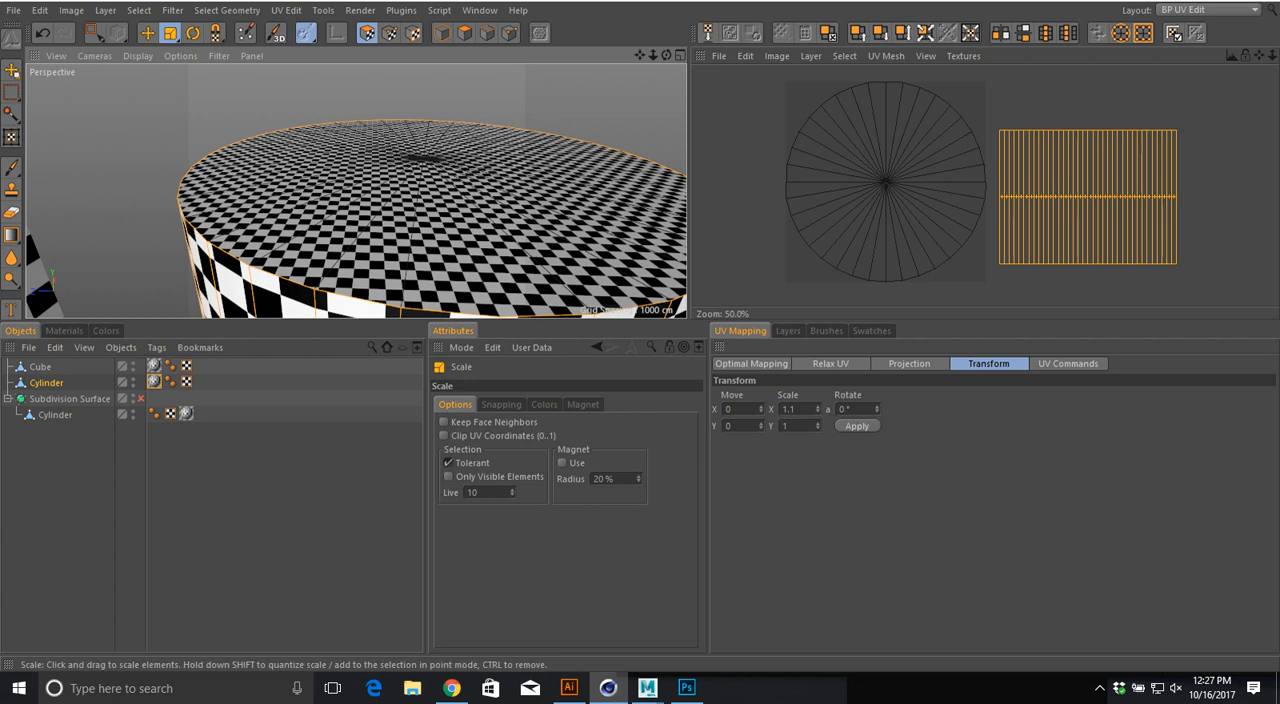
Step: Select only the standalone Cylinder's top cap polygons with Rectangle Selection
left_click(94, 33)
left_click_drag(352, 160, 345, 113, "alt")
right_click_drag(345, 113, 300, 113, "alt")
left_click_drag(345, 113, 344, 99, "alt")
left_click_drag(257, 77, 534, 175)
mouse_move(382, 158)
left_mouse_down("alt")
mouse_move(372, 248)
mouse_move(370, 178)
left_mouse_up("alt")
left_click_drag(268, 174, 536, 204, "ctrl")
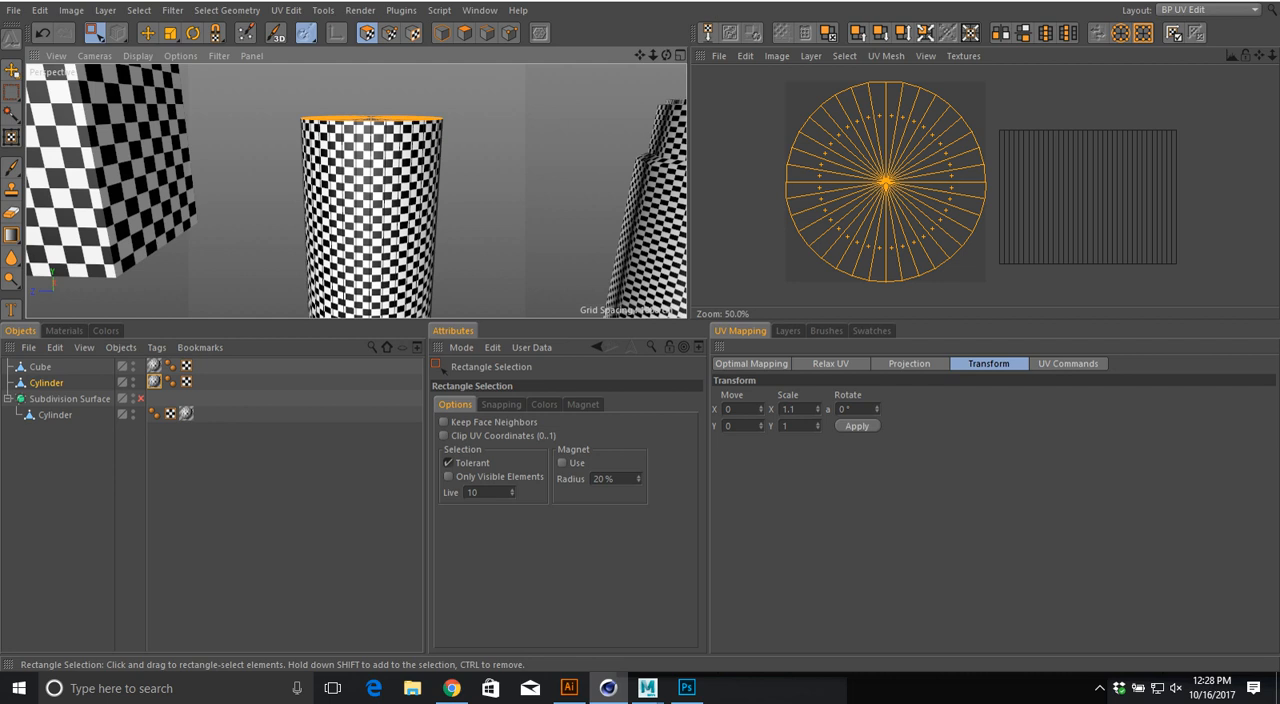
left_click_drag(372, 180, 374, 246, "alt")
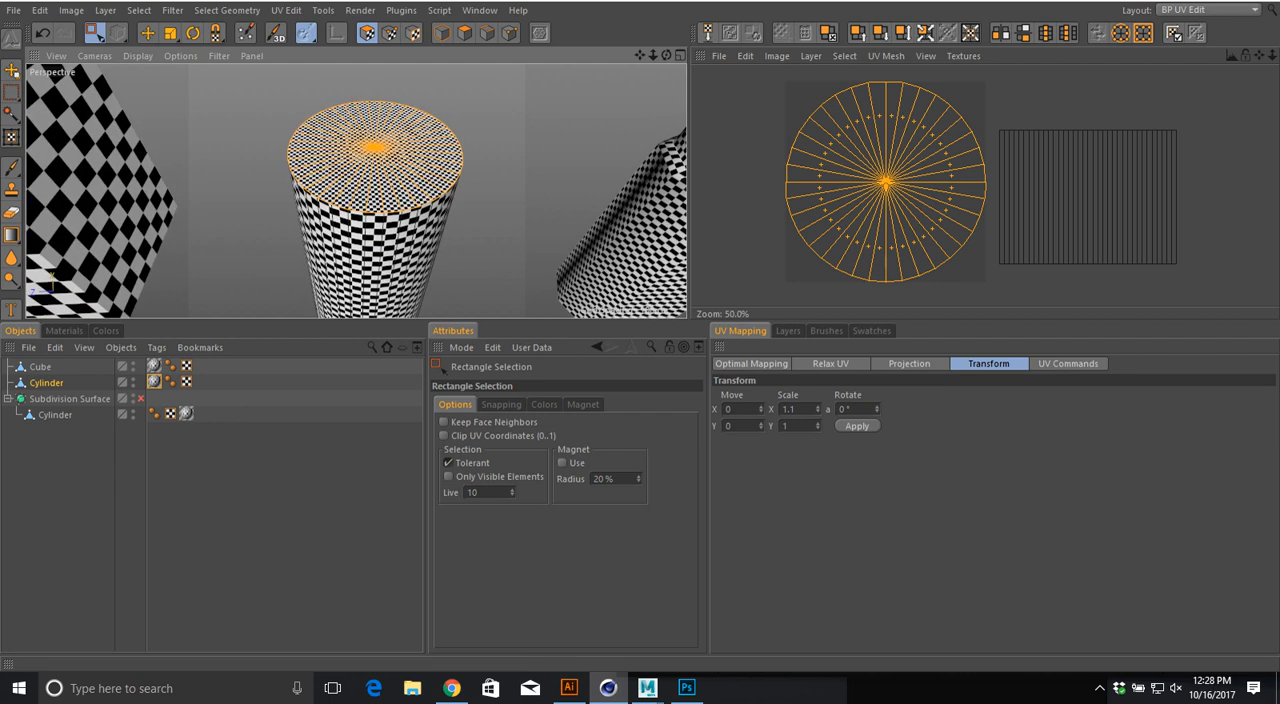
Step: Scale the top cap's UVs down to about a third of their size to match the side's checks and move them above the side island
key("r")
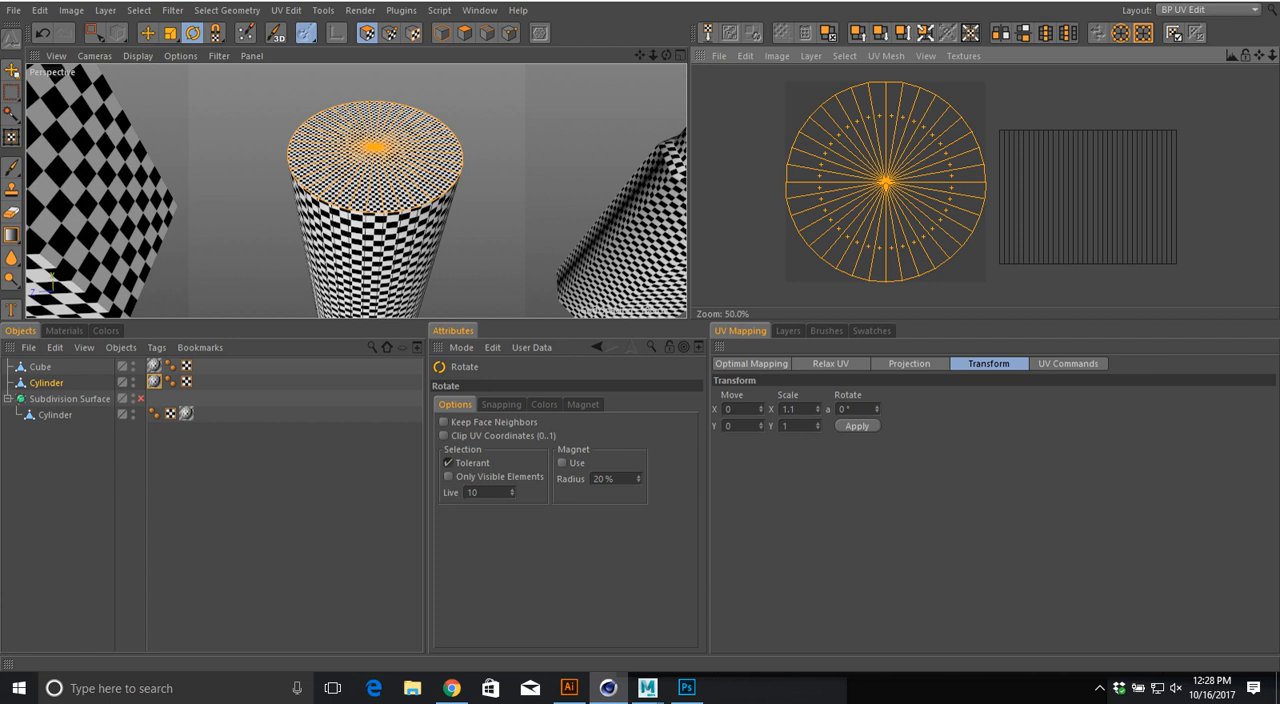
key("e")
key("t")
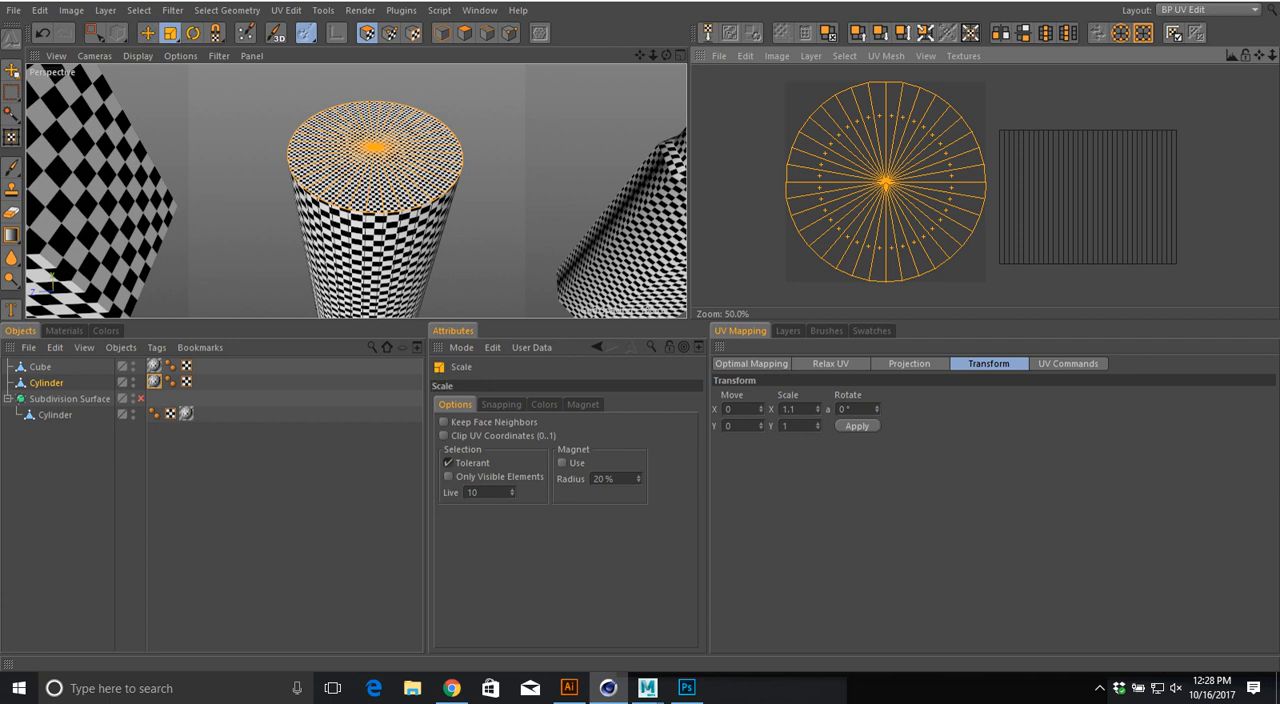
left_click_drag(981, 160, 930, 161)
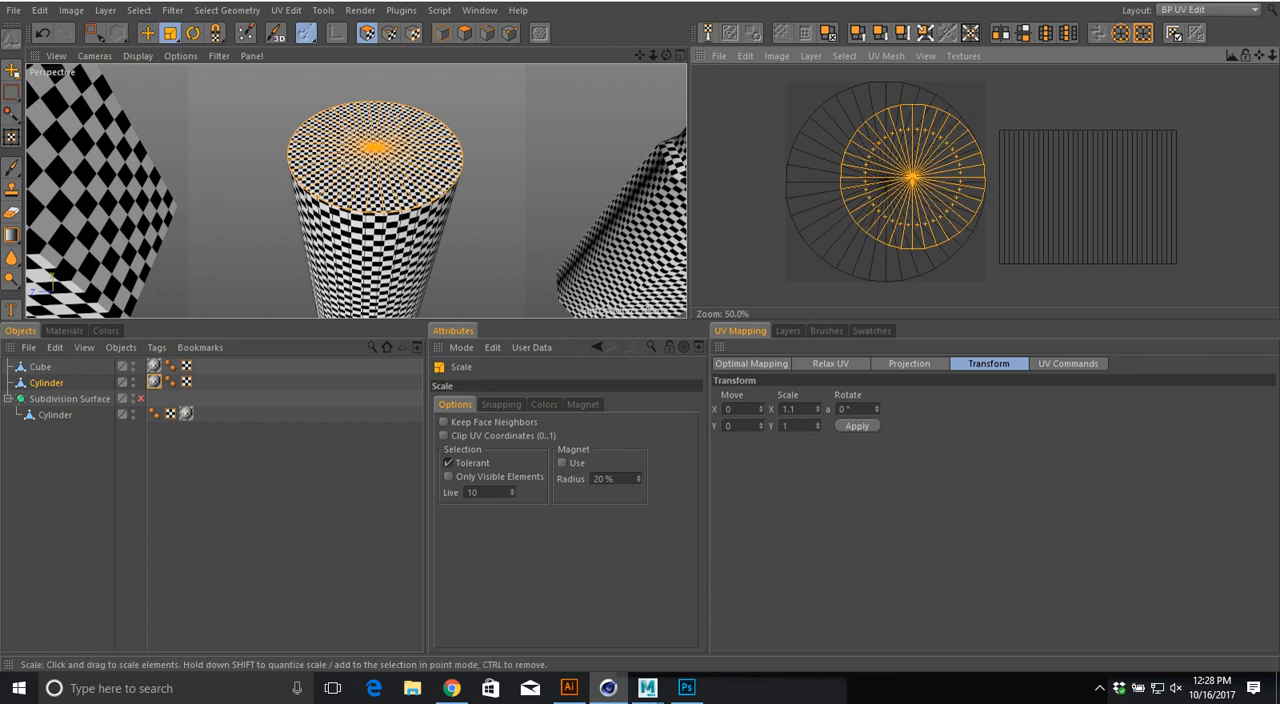
left_click_drag(385, 170, 386, 216, "alt")
right_click_drag(386, 200, 450, 200, "alt")
left_click_drag(400, 200, 424, 170, "alt")
left_click_drag(966, 168, 922, 168)
left_click_drag(400, 190, 370, 170, "alt")
left_click_drag(966, 168, 1033, 94)
key("e")
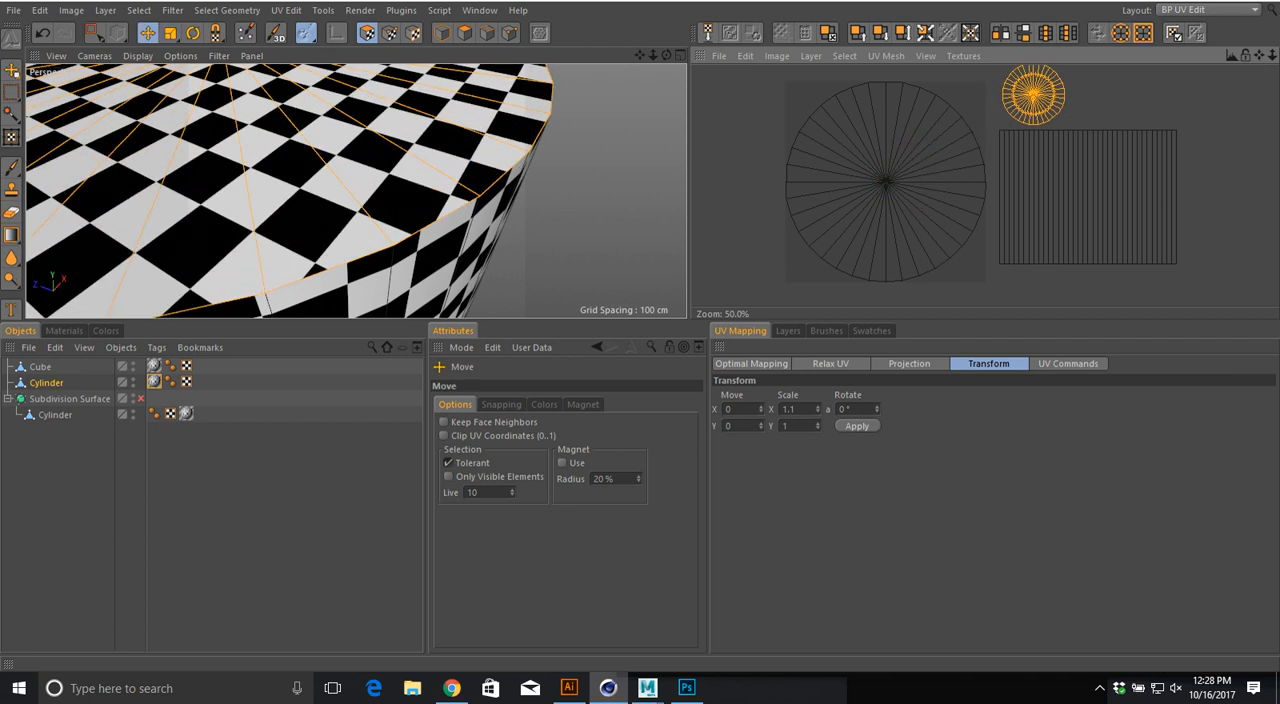
Step: Scale the large circular cap UV island down to the other cap's size and place it beside that cap above the side island
key("space")
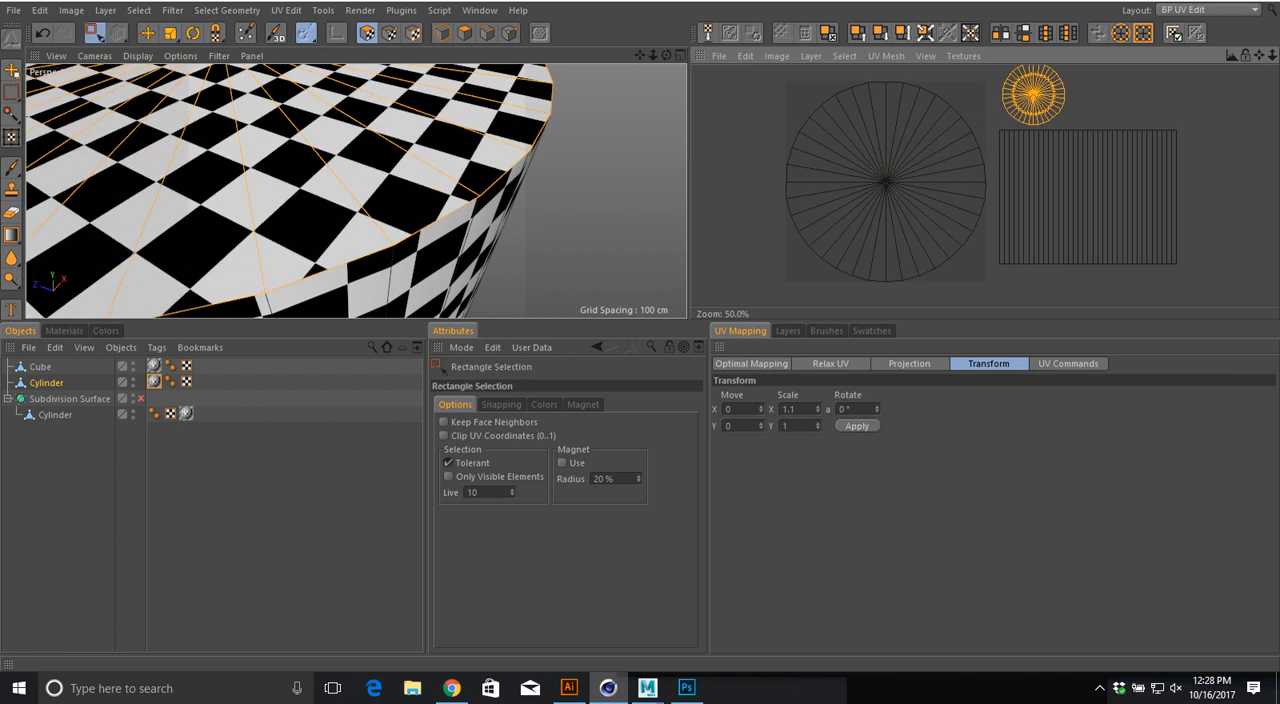
left_click_drag(861, 148, 911, 202)
key("t")
left_click_drag(983, 164, 1134, 95)
key("e")
key("t")
key("e")
scroll(1134, 95, "down", 2)
middle_click_drag(1107, 102, 1065, 117, "alt")
mouse_move(1065, 117)
left_mouse_down()
mouse_move(1122, 148)
mouse_move(1062, 118)
left_mouse_up()
Step: Select all of the cylinder's UV islands and move them together into the texture area
key("space")
left_click_drag(942, 80, 1143, 250)
left_click_drag(1014, 173, 954, 210)
left_click_drag(944, 78, 1191, 262)
key("space")
left_click_drag(1040, 188, 901, 198)
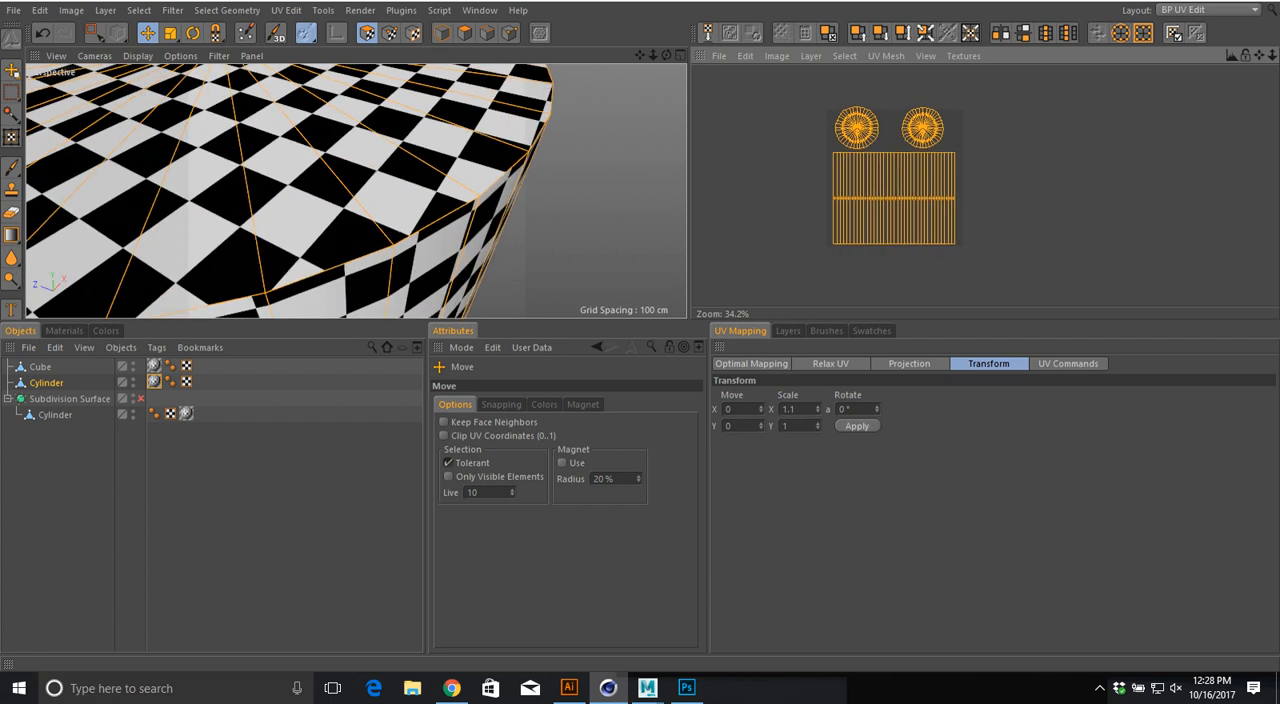
Step: Scale all the UV islands down slightly, centre them inside the texture area and deselect everything
scroll(1078, 180, "up", 3)
middle_click_drag(860, 180, 1110, 214, "alt")
key("F5")
key("F1")
left_click_drag(560, 322, 560, 537)
scroll(941, 315, "up", 5)
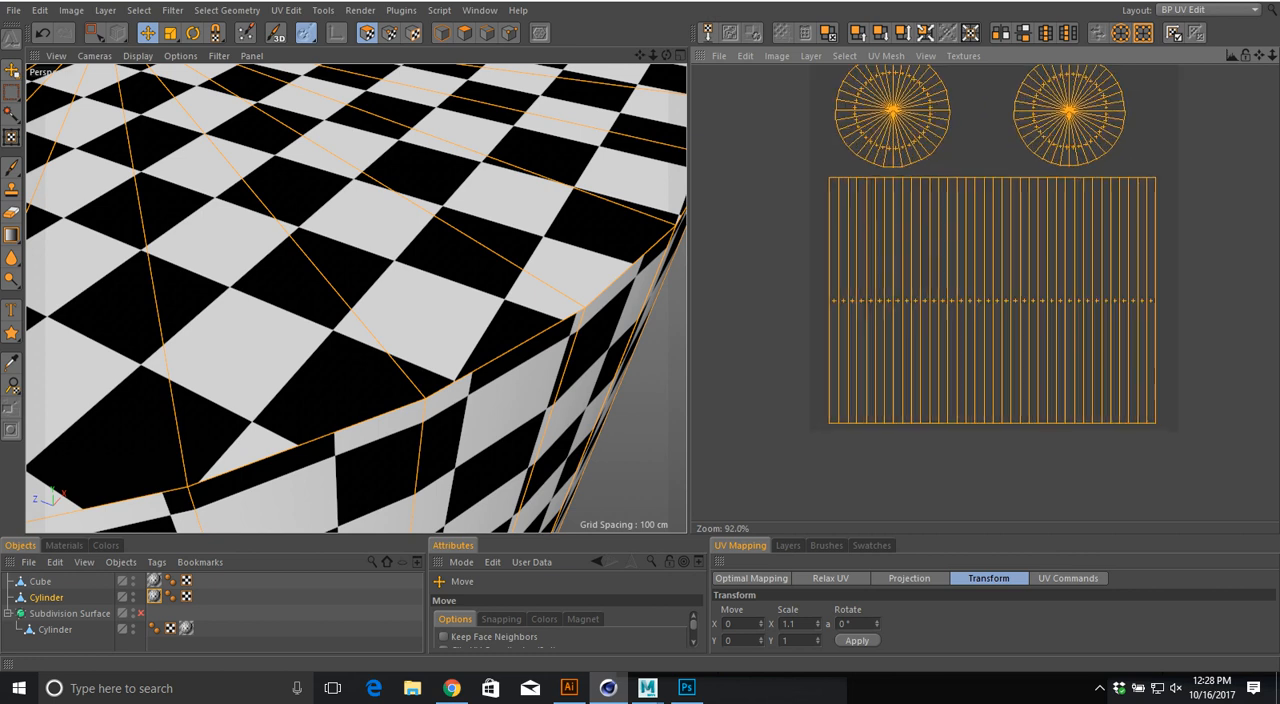
left_click_drag(983, 222, 958, 233)
key("t")
key("e")
key("ctrl+shift+a")
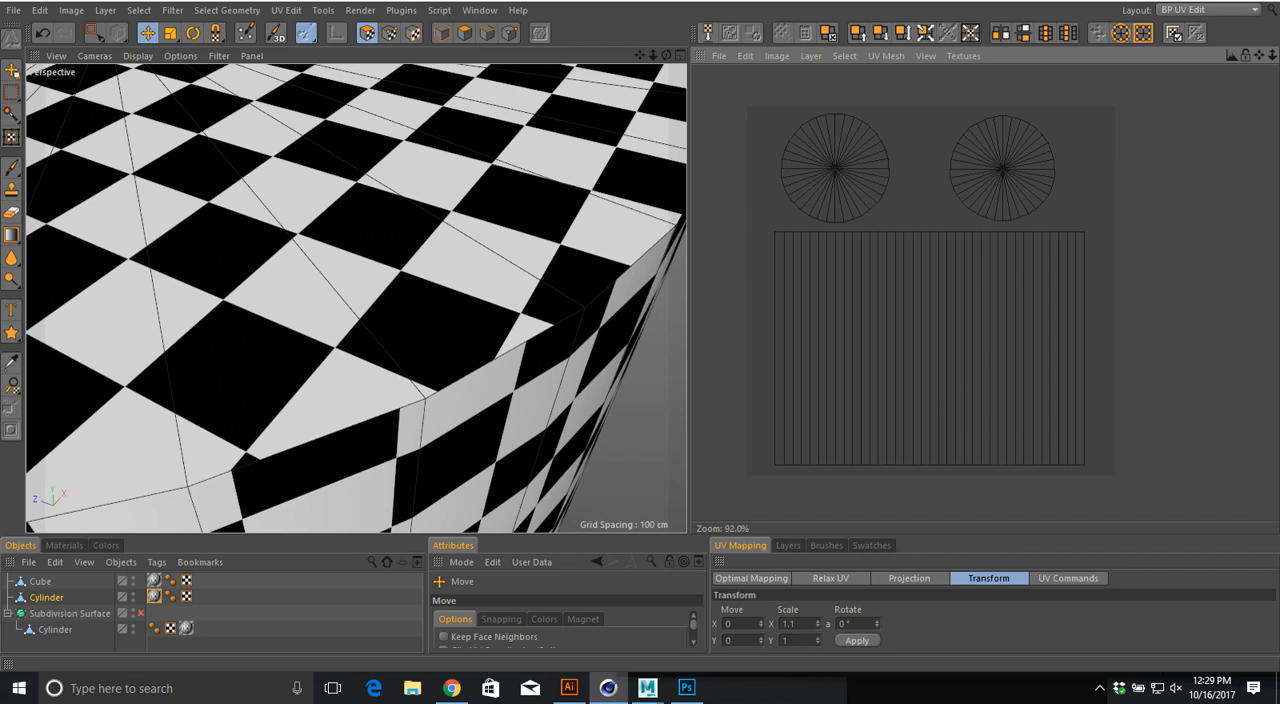
Step: Select the bottle's Cylinder in the Subdivision Surface and turn on the subdivision smoothing
scroll(356, 298, "down", 10)
middle_click_drag(356, 298, 163, 309, "alt")
left_click_drag(356, 298, 346, 268, "alt")
middle_click_drag(356, 298, 106, 290, "alt")
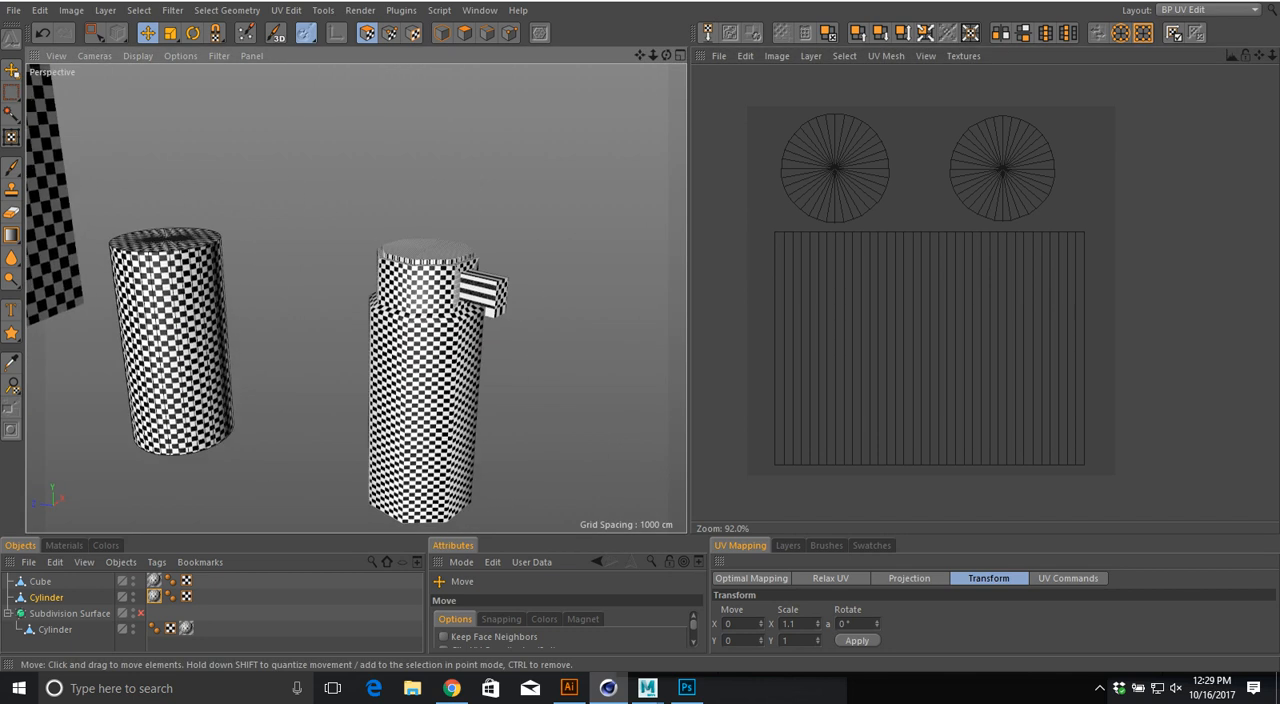
left_click(55, 629)
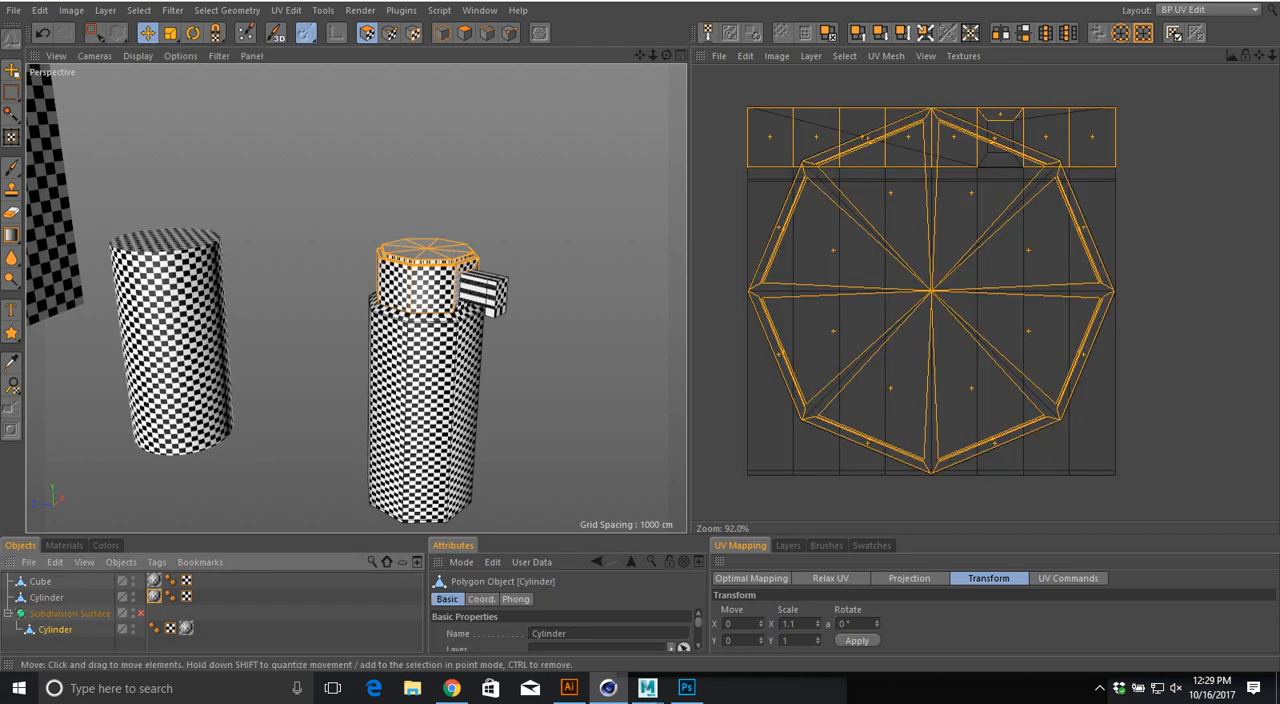
middle_click_drag(356, 298, 286, 251, "alt")
scroll(443, 200, "up", 8)
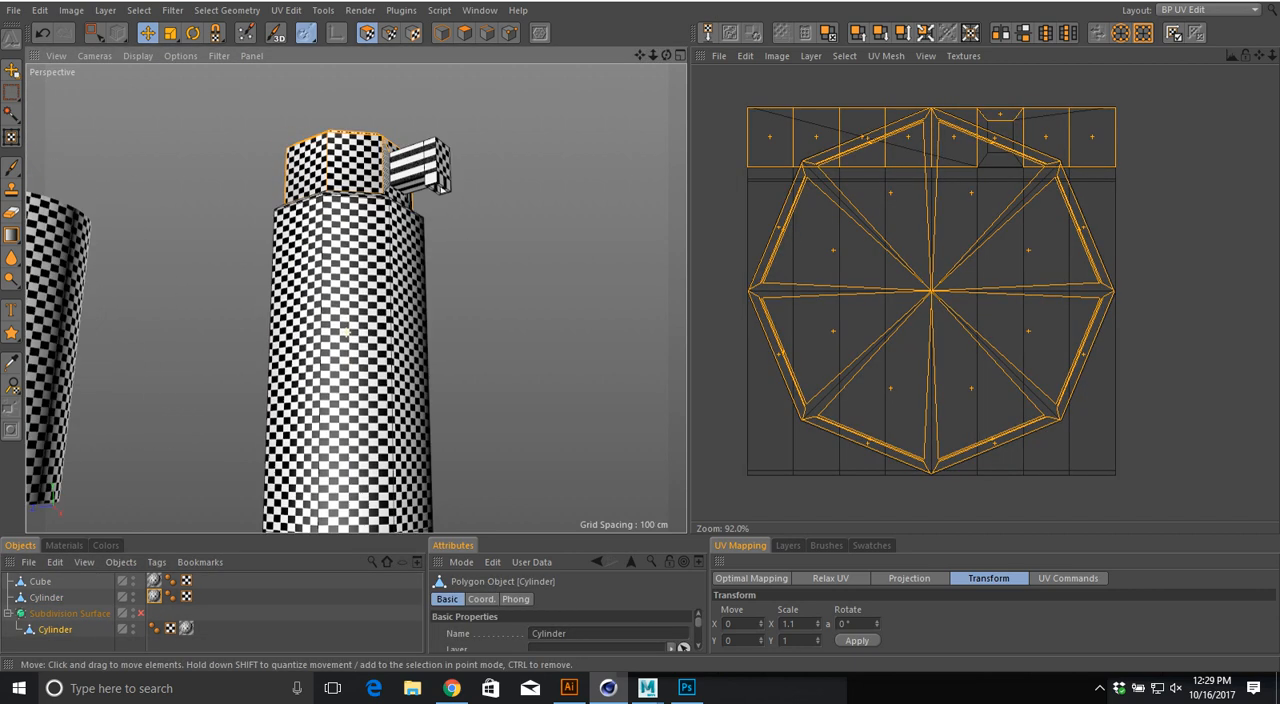
mouse_move(443, 200)
left_mouse_down("alt")
mouse_move(440, 262)
mouse_move(445, 196)
left_mouse_up("alt")
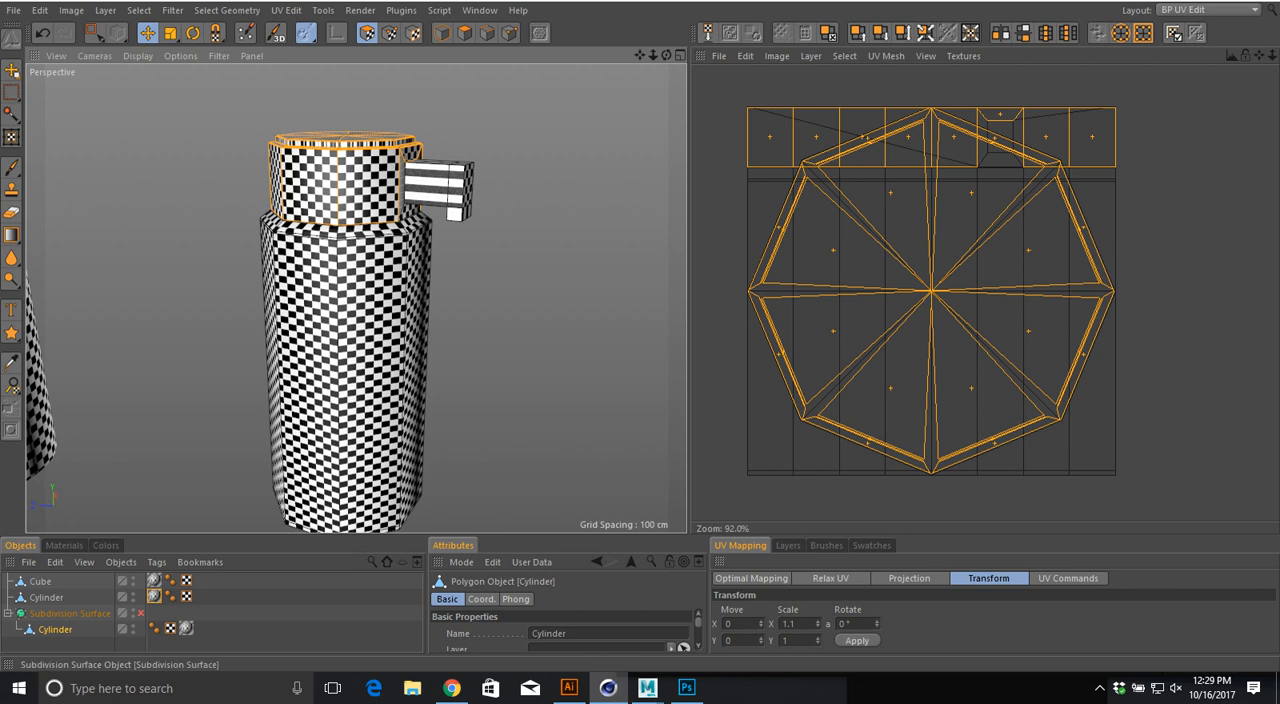
left_click(70, 613)
left_click(141, 613)
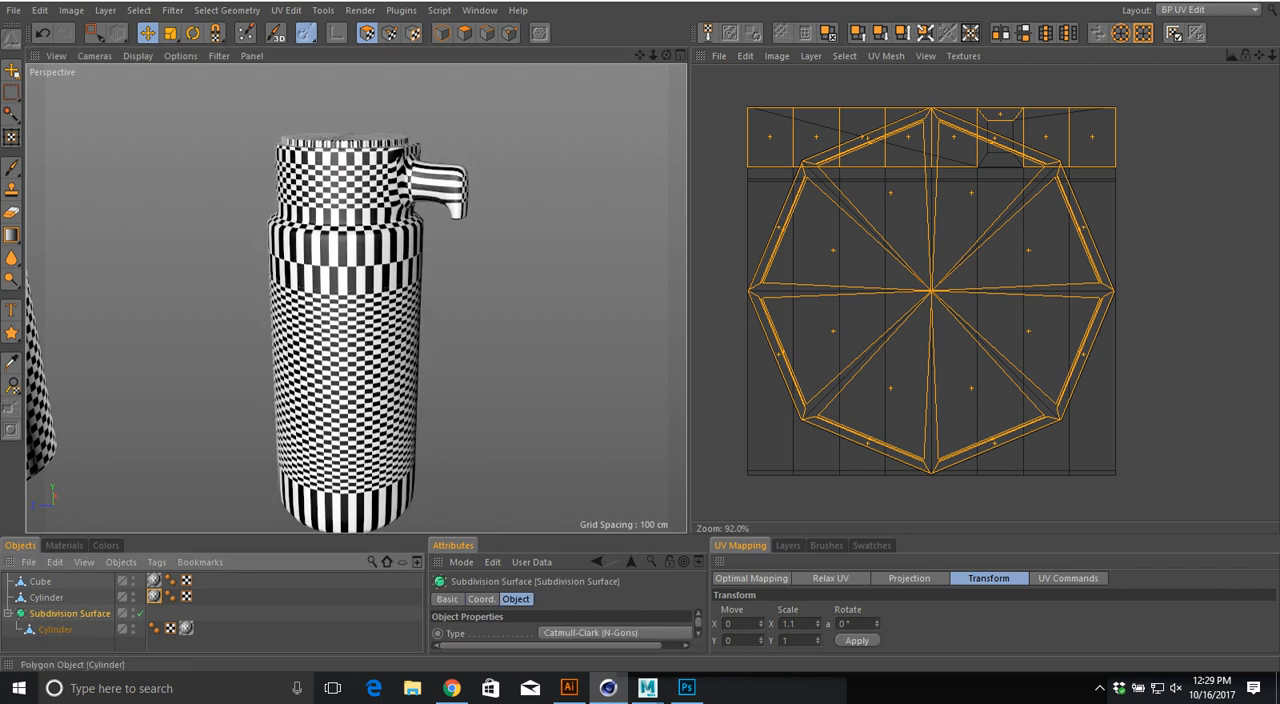
Step: Make the Subdivision Surface editable, move the Cylinder's texture tag to the parent null and examine the Cylinder's dense UVs
key("c")
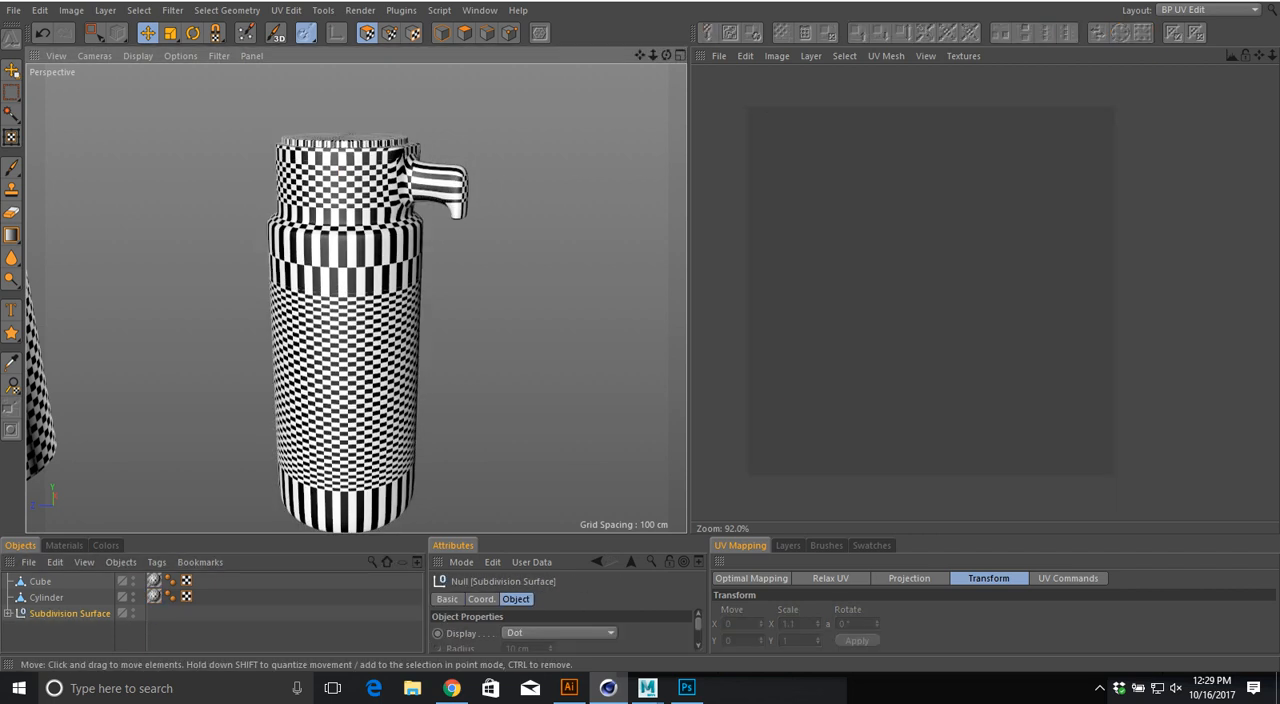
left_click(8, 613)
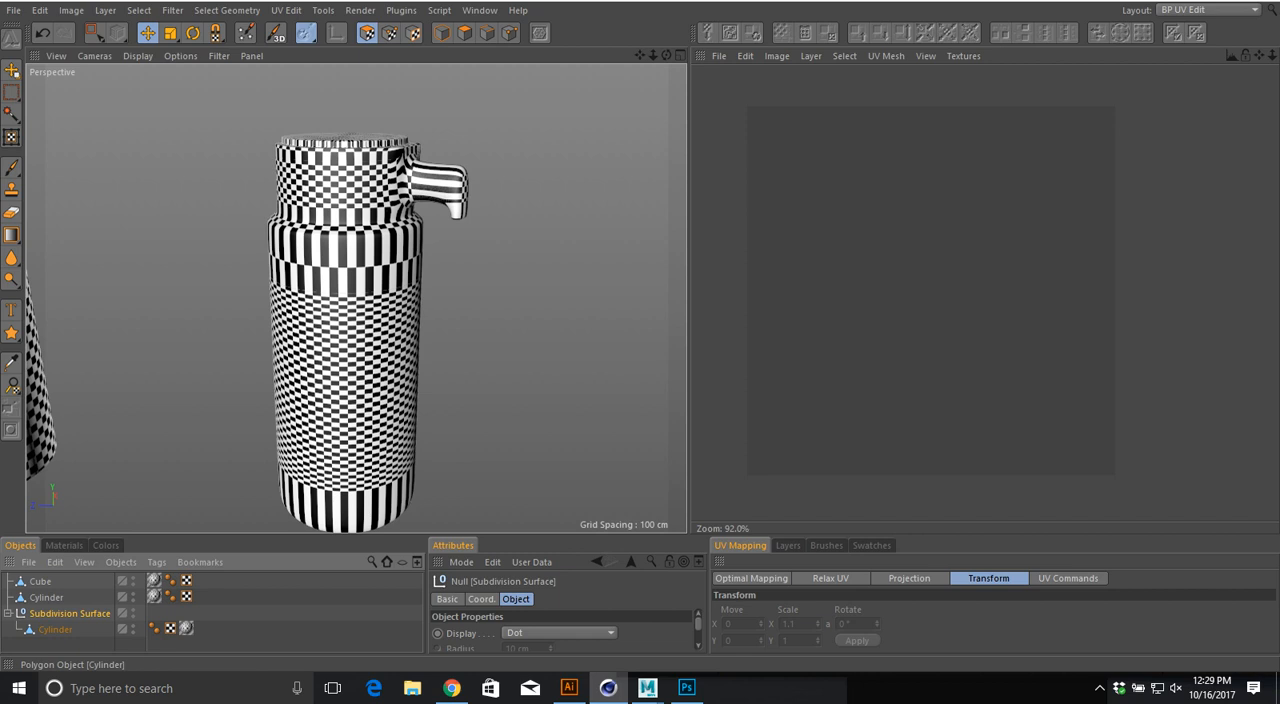
left_click_drag(186, 628, 153, 612)
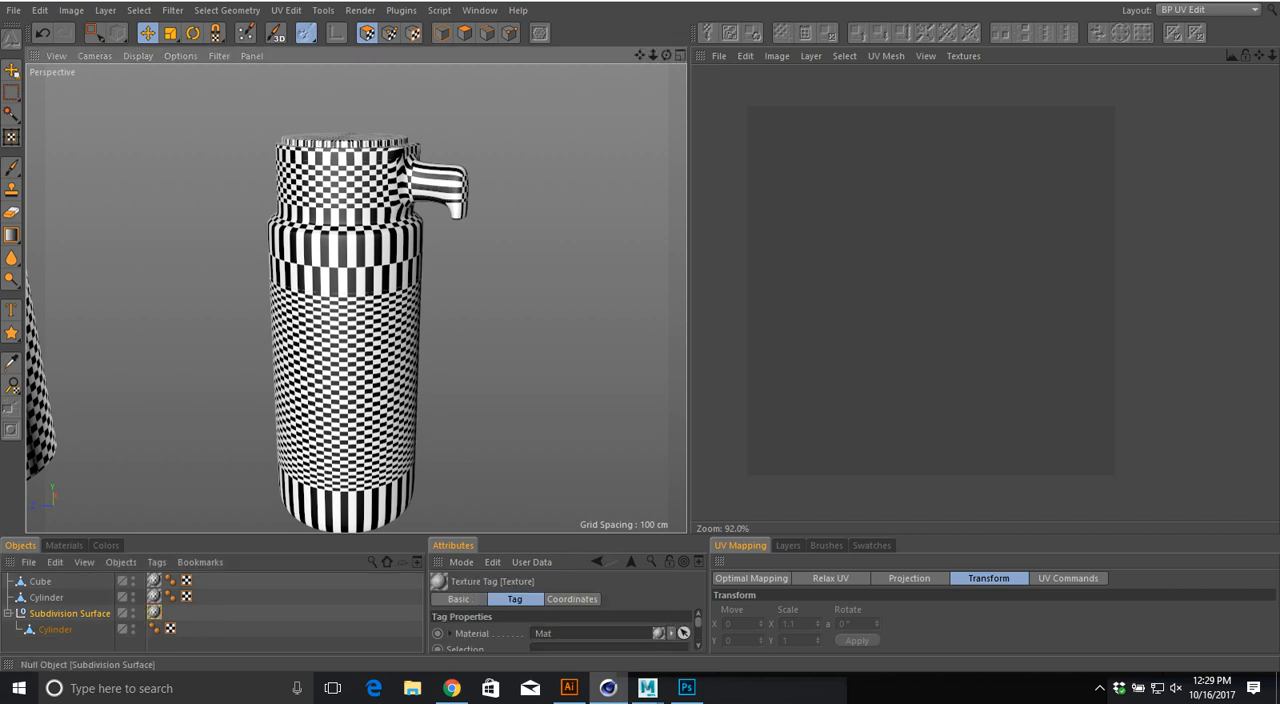
left_click(82, 644)
left_click(55, 629)
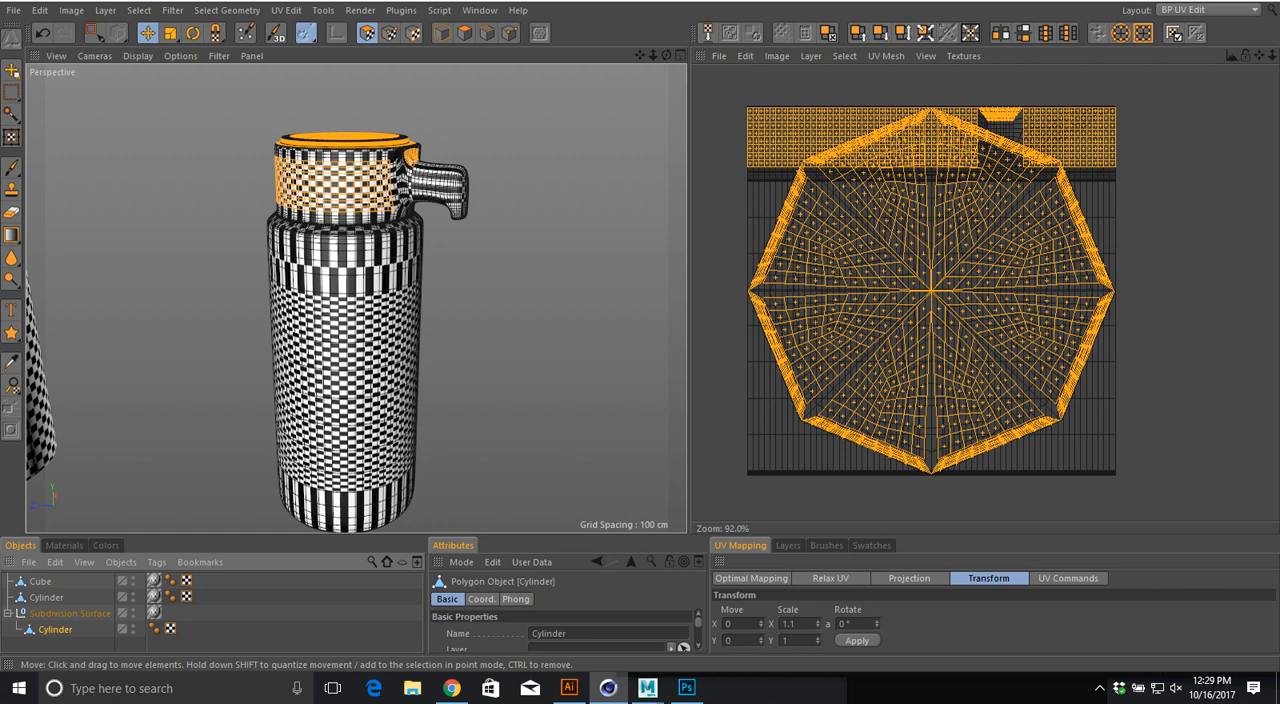
scroll(920, 225, "up", 5)
scroll(920, 225, "down", 4)
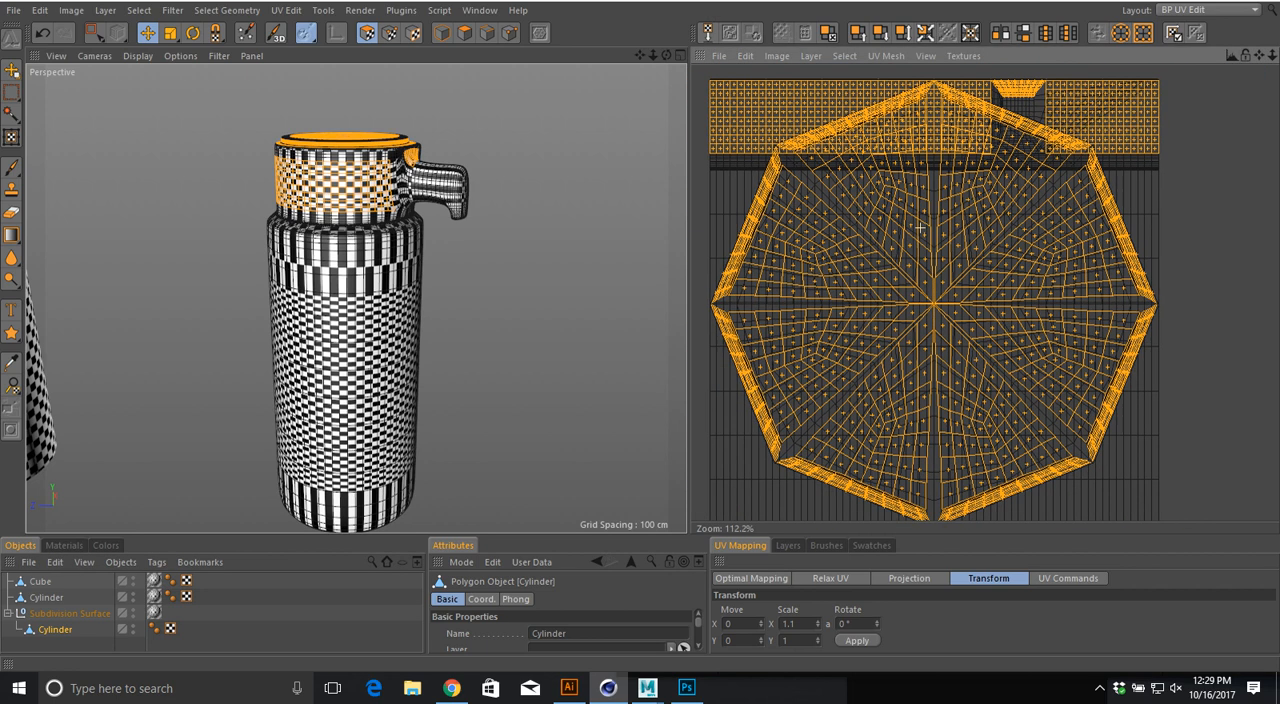
Step: Undo the texture tag move and the conversion of the Subdivision Surface to an editable object
key("ctrl+z")
key("ctrl+z")
key("ctrl+z")
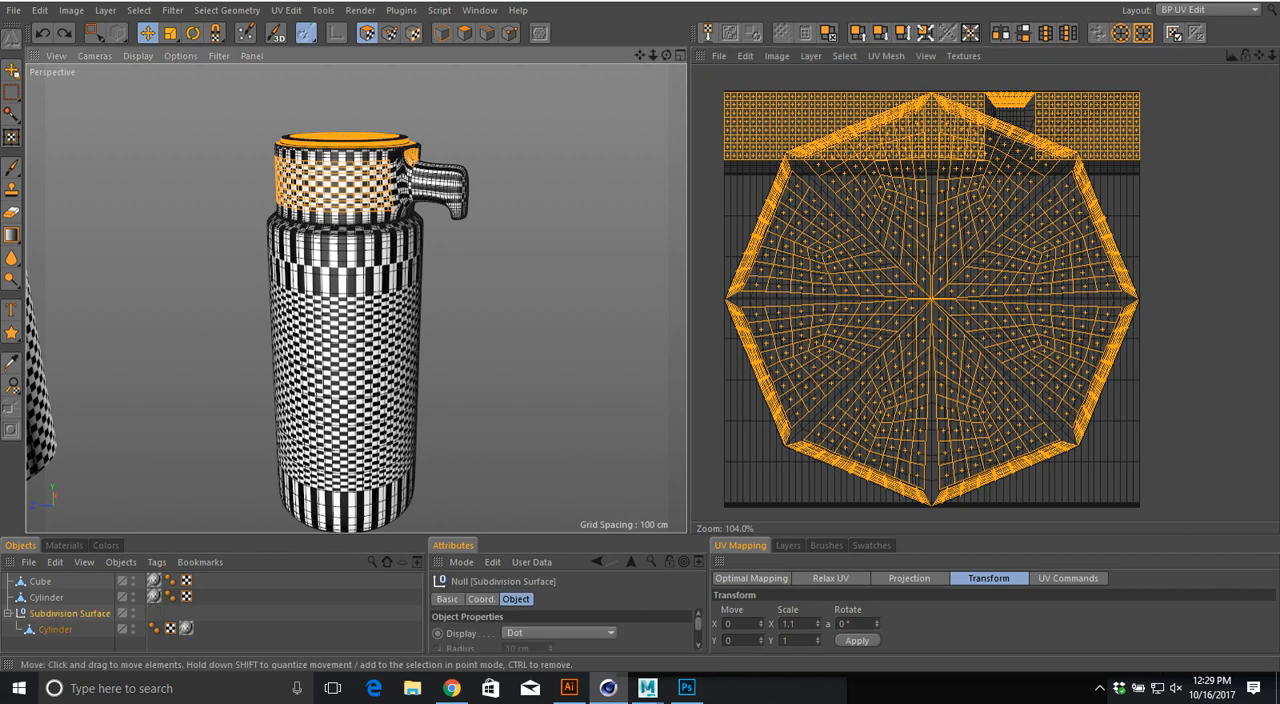
key("ctrl+z")
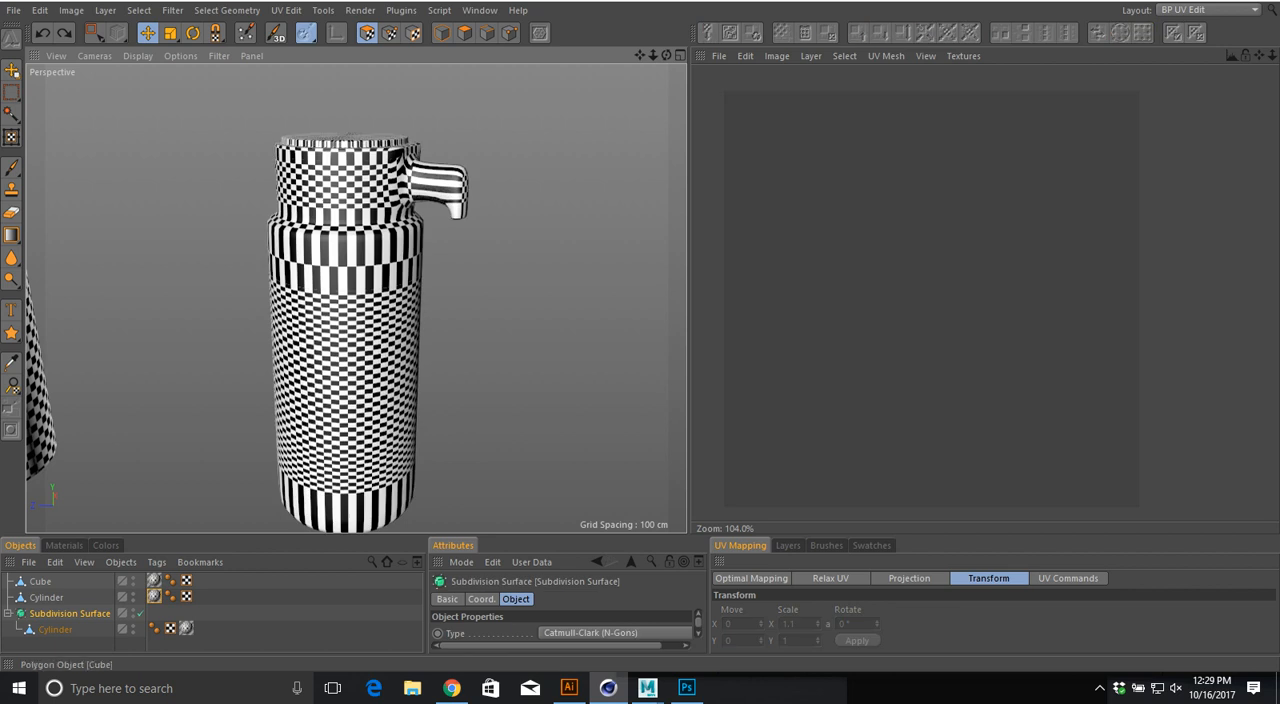
Step: Examine the checkerboard stretching on the smoothed bottle's cap, shoulder, body and base
left_click(186, 629)
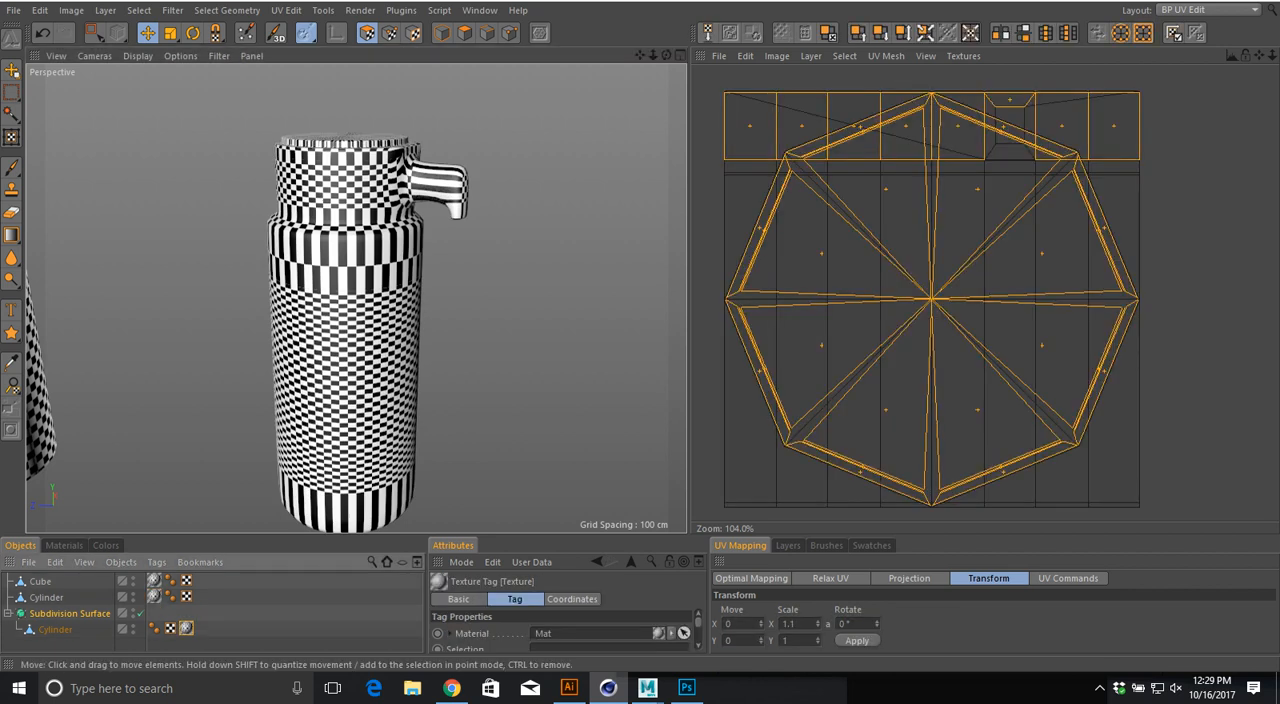
left_click_drag(344, 331, 344, 292, "alt")
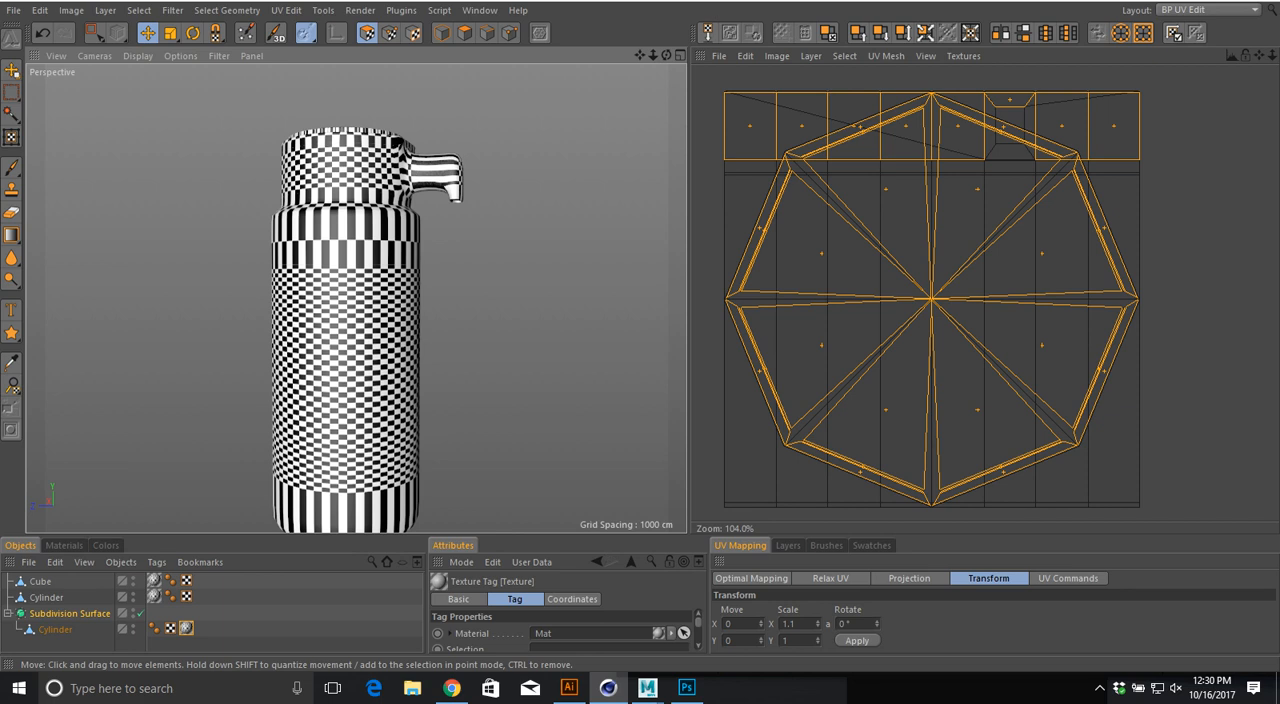
middle_click_drag(346, 330, 400, 307, "alt")
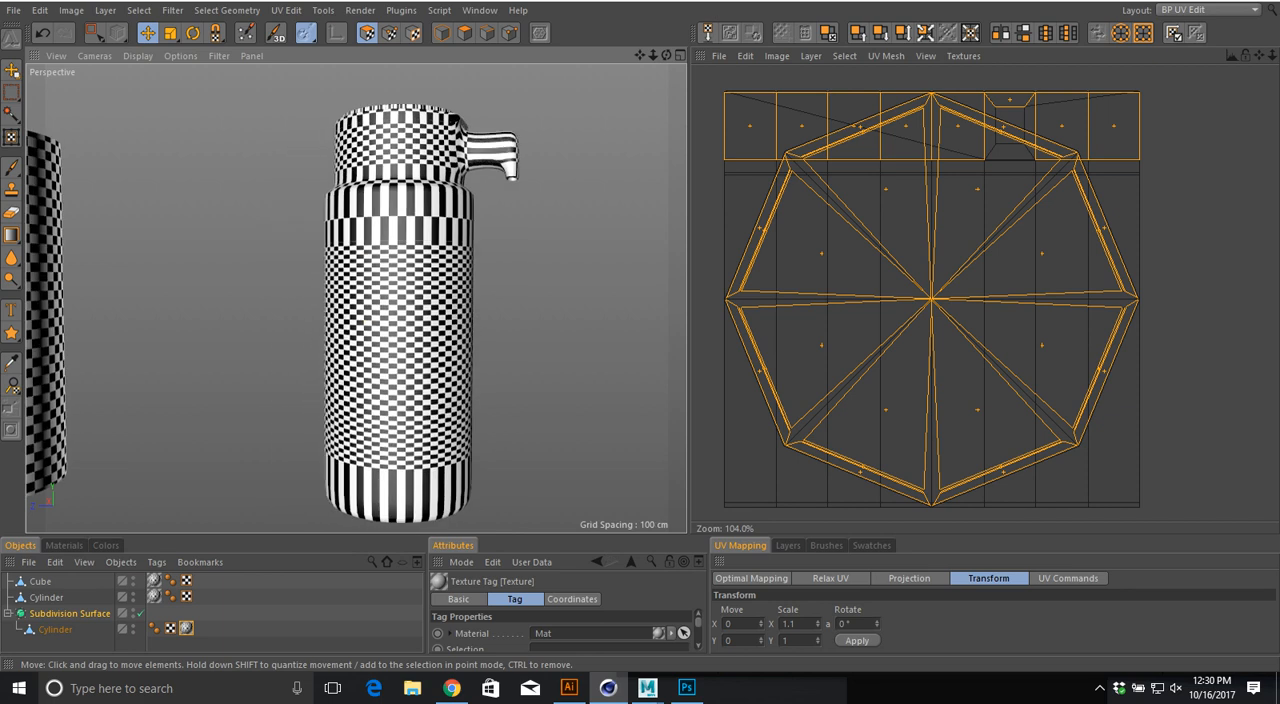
left_click_drag(400, 307, 405, 198, "alt")
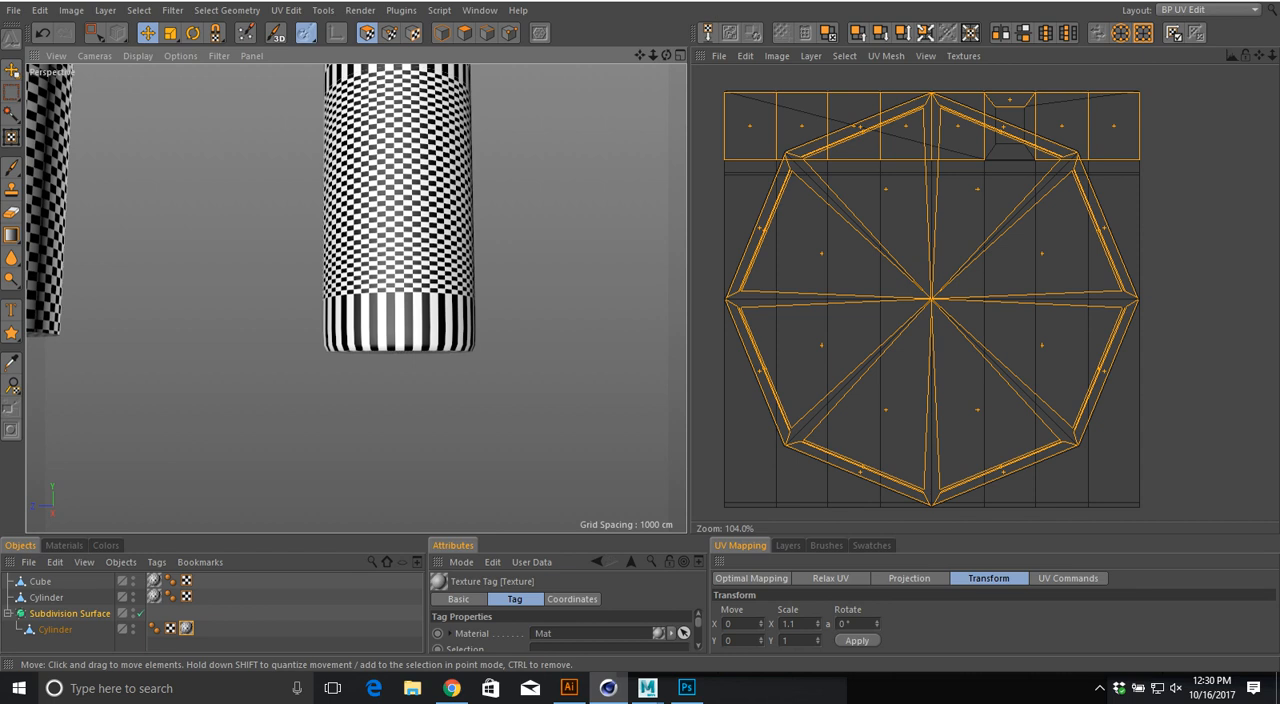
middle_click_drag(458, 269, 403, 396, "alt")
right_click_drag(403, 396, 350, 396, "alt")
left_click_drag(350, 396, 368, 398, "alt")
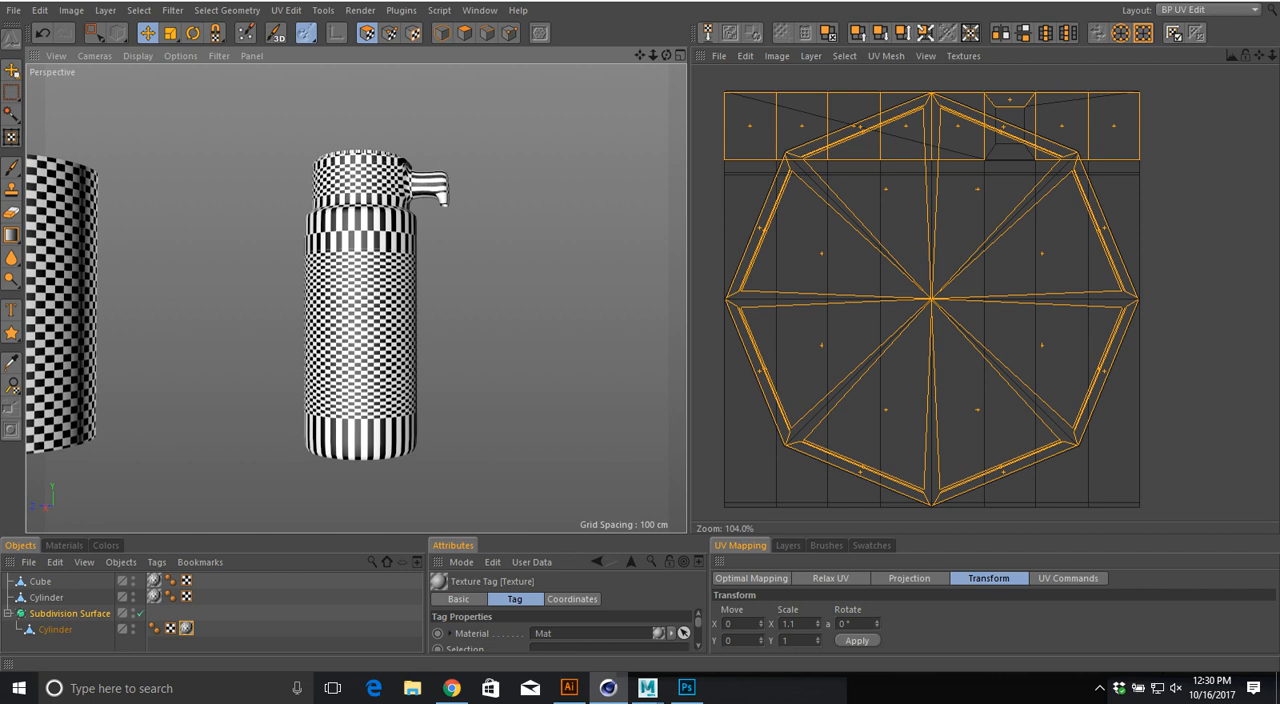
Step: Turn off the Subdivision Surface and rectangle-select the bottle Cylinder's cap, handle and sloped shoulder polygons in the Right view
key("0")
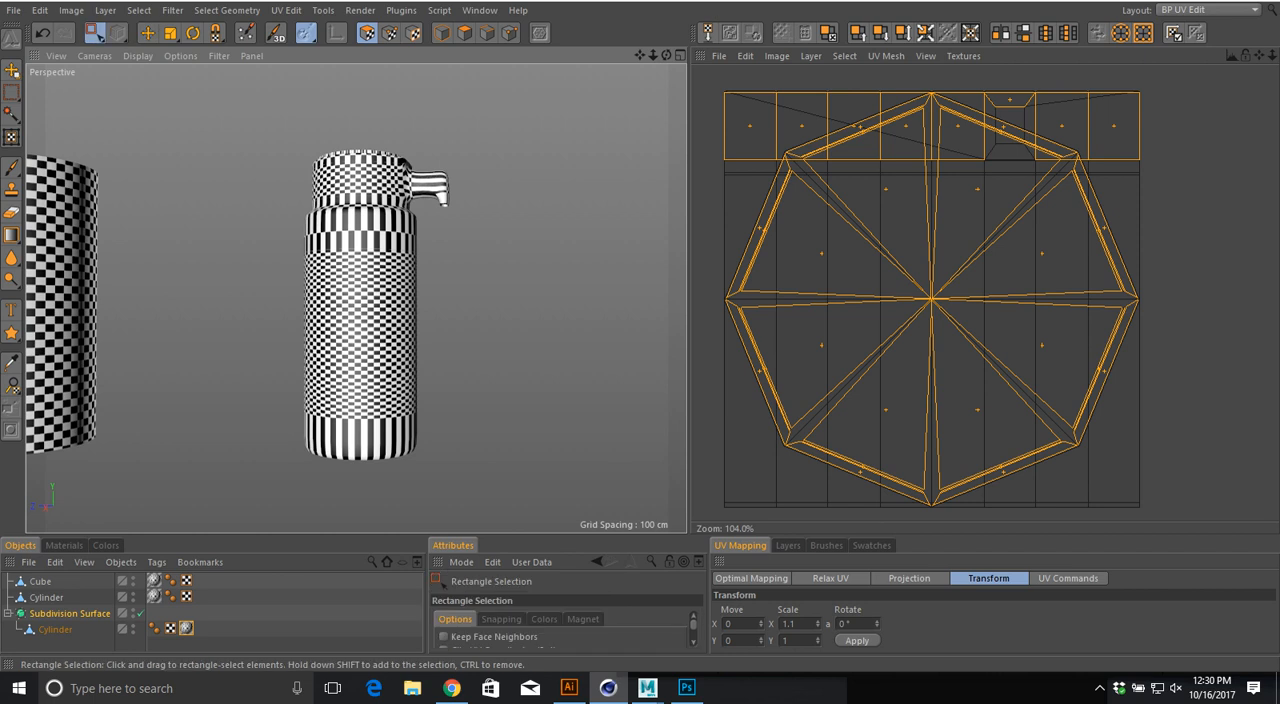
key("F5")
key("F3")
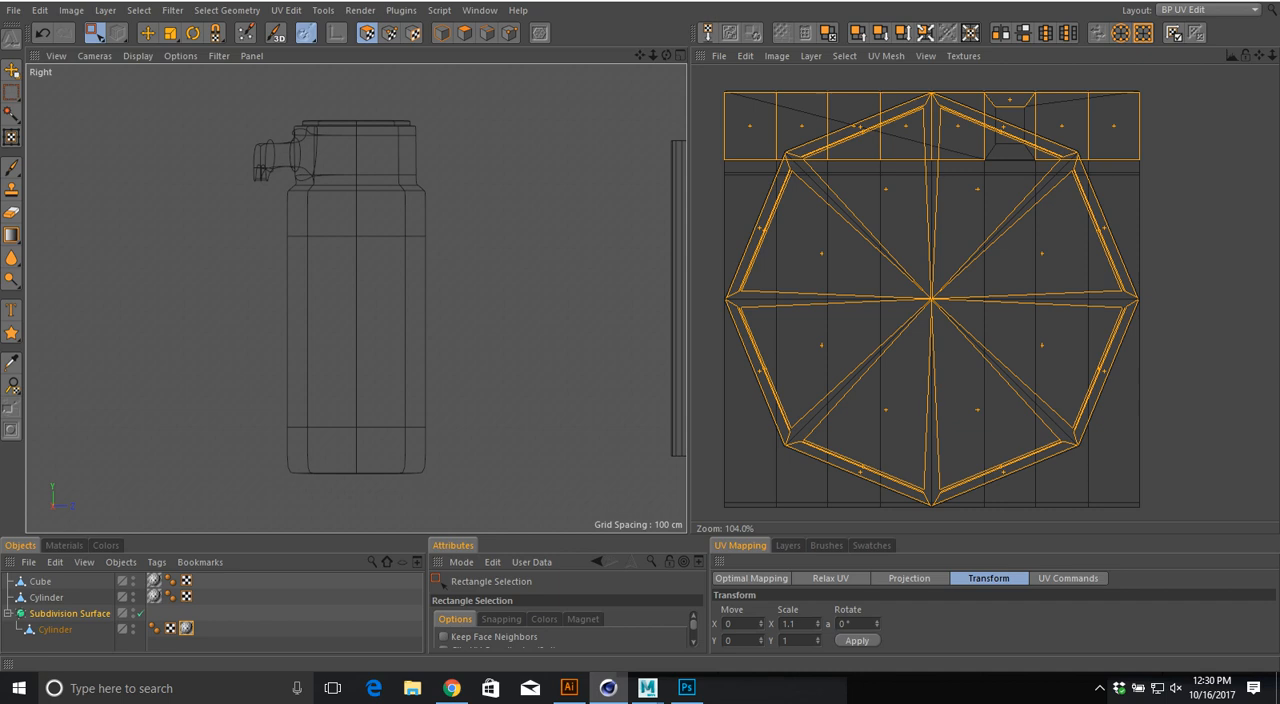
left_click(140, 613)
left_click(55, 630)
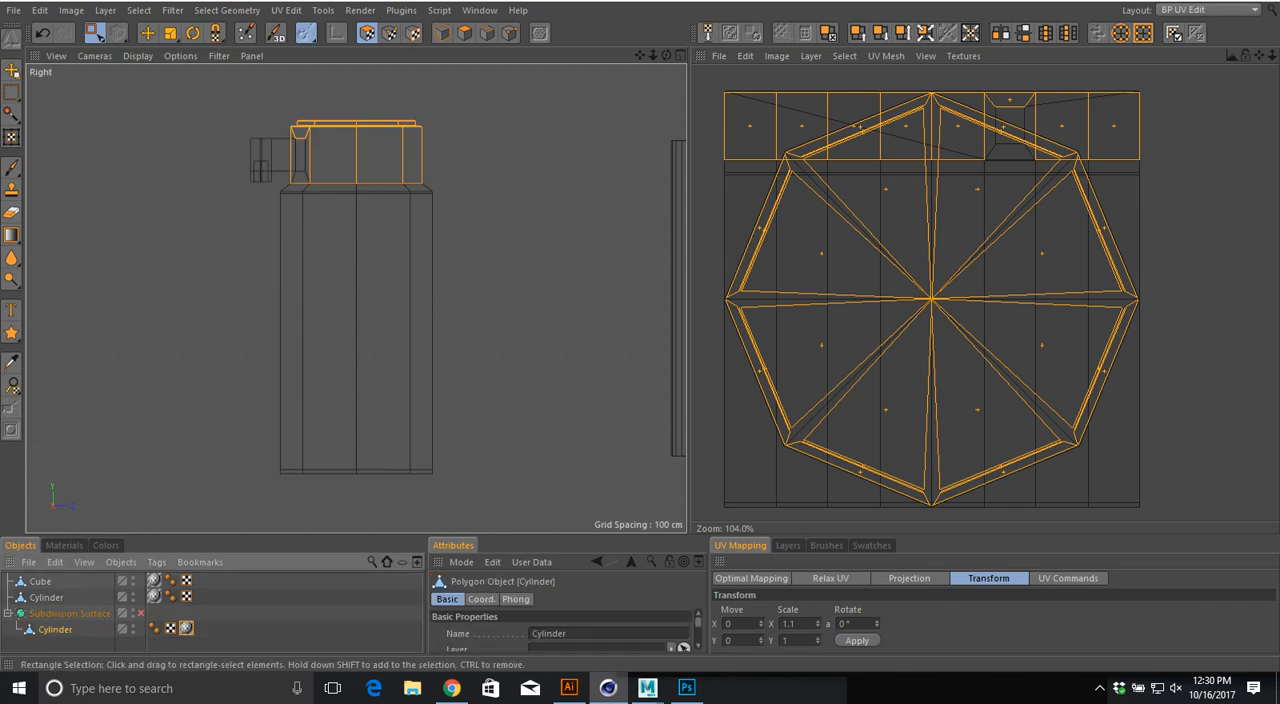
left_click_drag(273, 75, 502, 188)
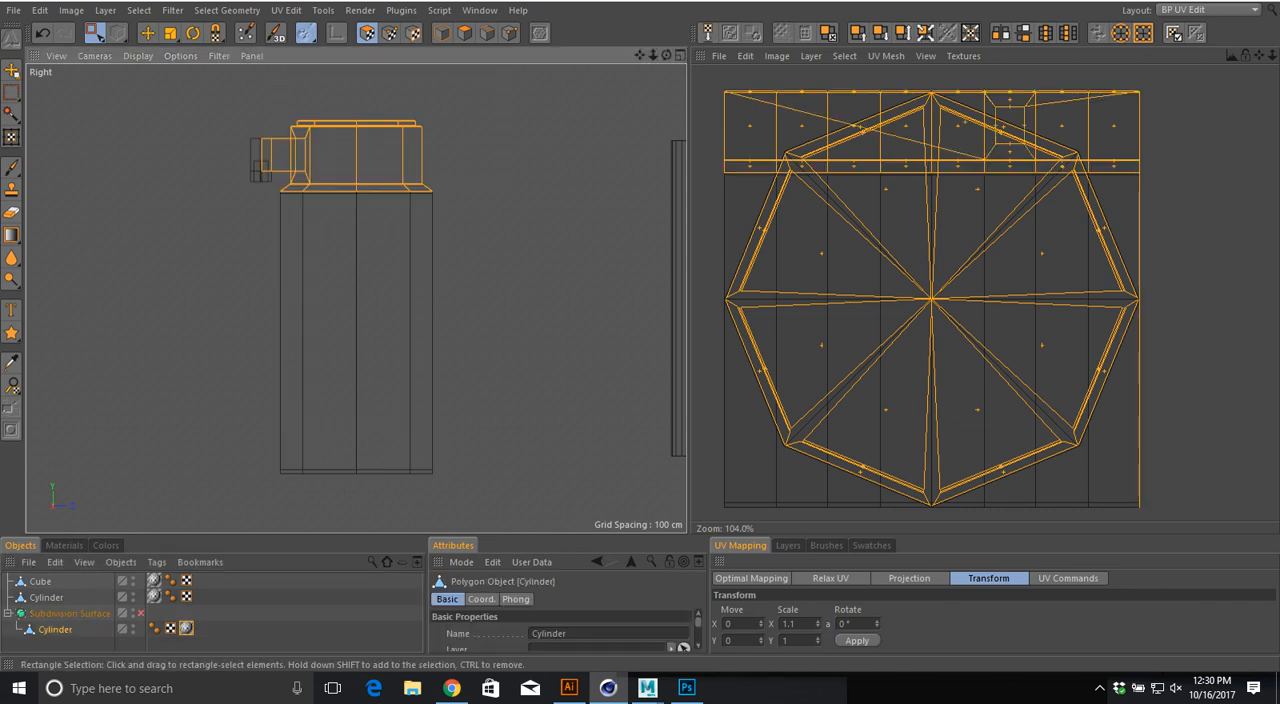
left_click_drag(236, 116, 276, 198, "ctrl")
Step: Add the thin band of polygons directly below the bottle's sloped shoulder to the selection
scroll(234, 158, "up", 6)
scroll(234, 158, "up", 1)
middle_click_drag(516, 318, 197, 263, "alt")
middle_click_drag(601, 263, 364, 200, "alt")
scroll(364, 200, "down", 5)
scroll(364, 200, "down", 3)
middle_click_drag(474, 237, 321, 237, "alt")
scroll(321, 237, "down", 2)
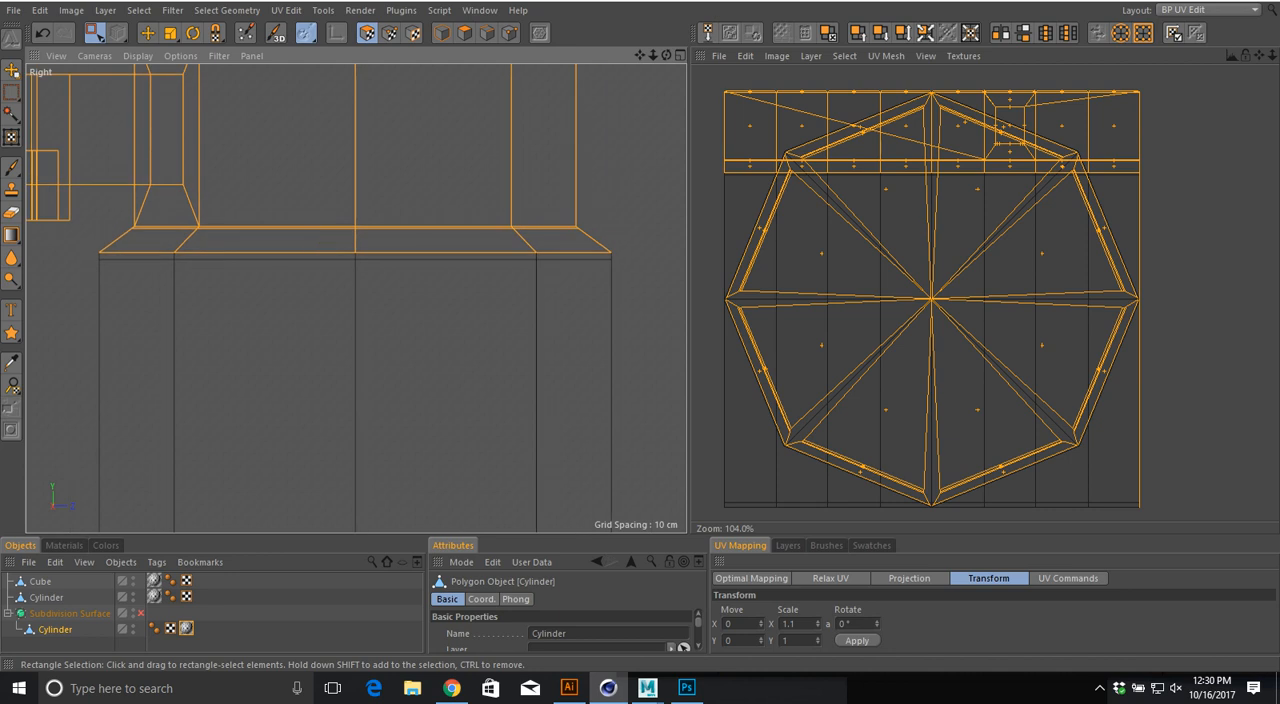
left_click_drag(88, 257, 644, 255, "shift")
scroll(564, 388, "down", 6)
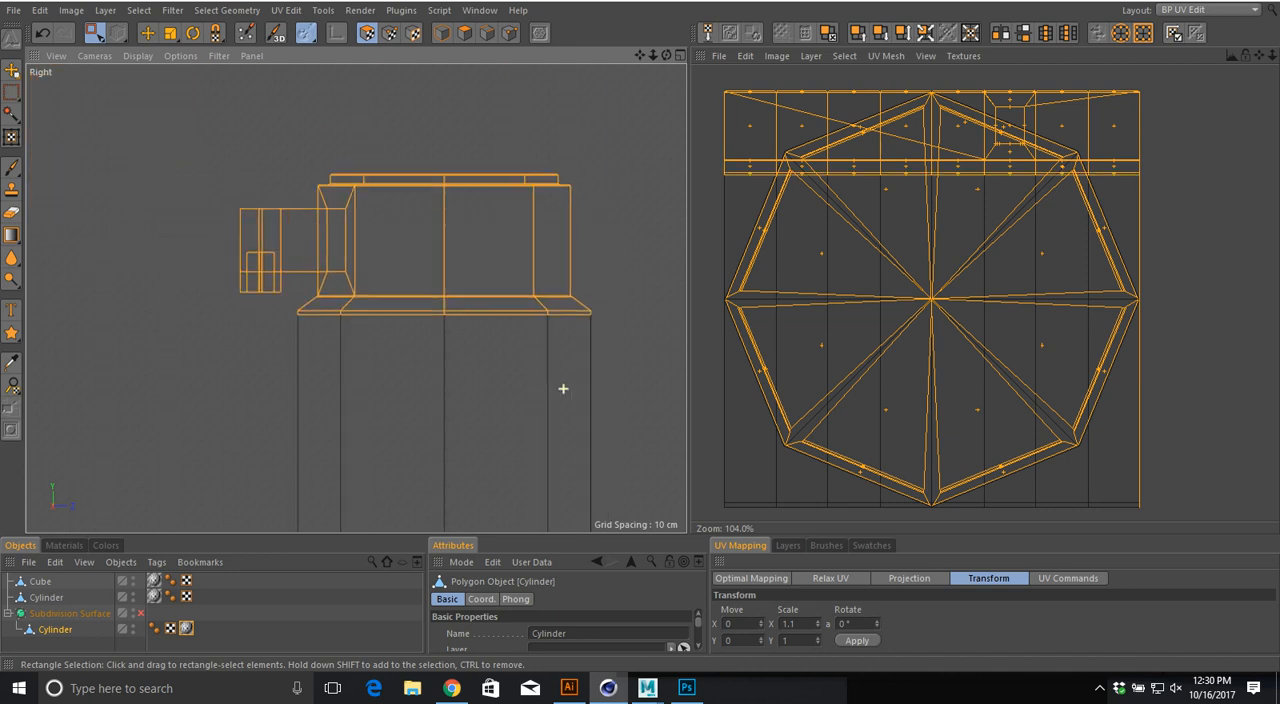
Step: Add the thin band and underside polygons at the bottle's base to the selection, leaving the body sides unselected
middle_click_drag(564, 388, 482, 136, "alt")
scroll(285, 376, "up", 4)
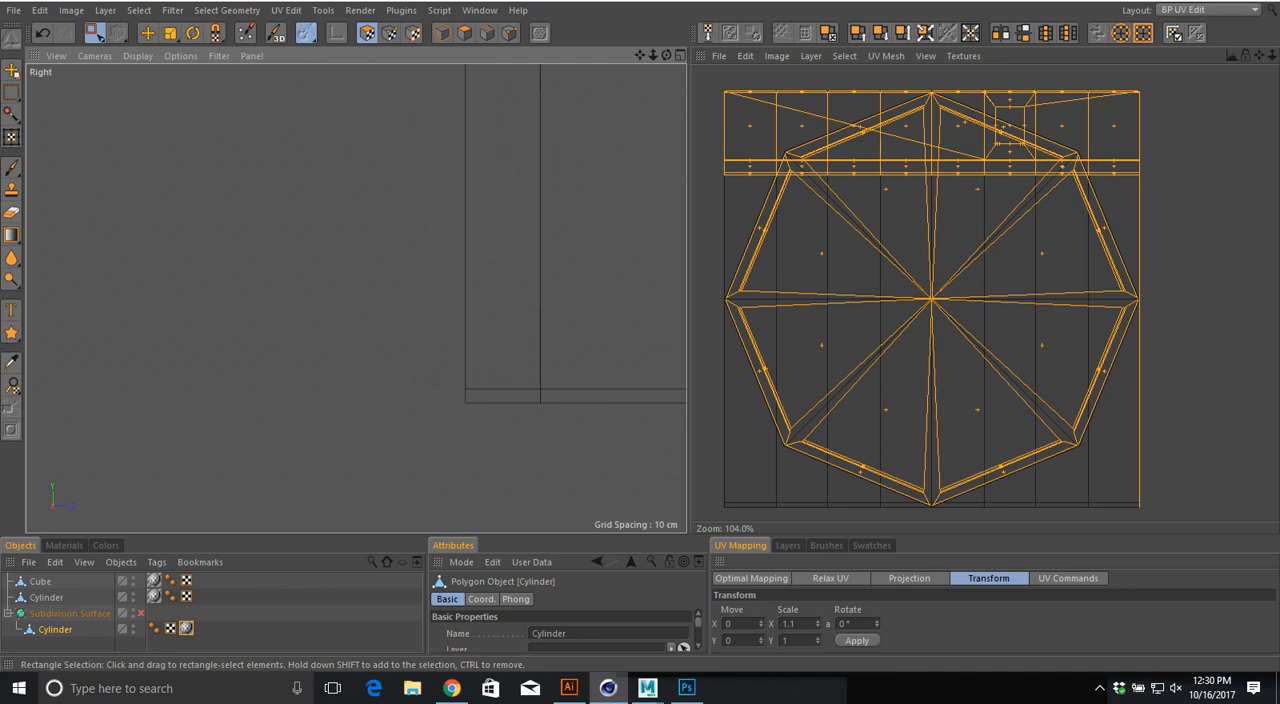
middle_click_drag(592, 339, 307, 292, "alt")
left_click_drag(164, 348, 686, 414)
middle_click_drag(686, 414, 472, 430, "alt")
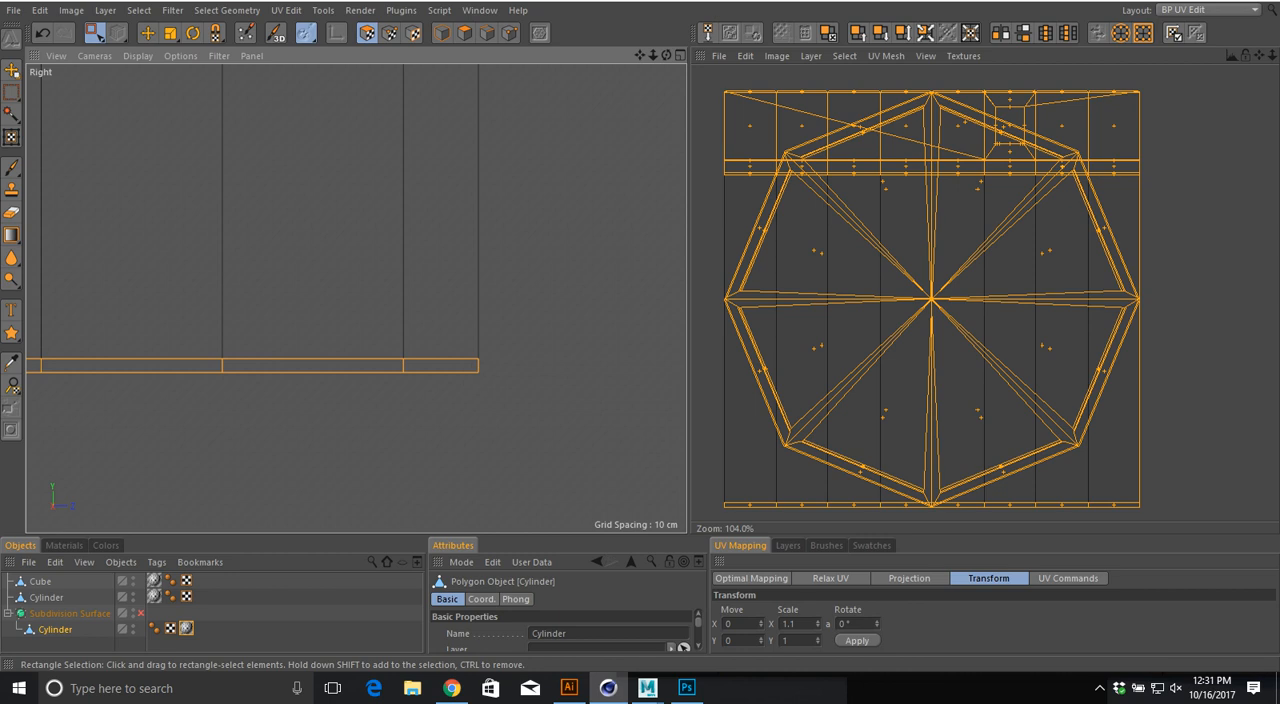
scroll(525, 369, "down", 12)
scroll(471, 337, "up", 4)
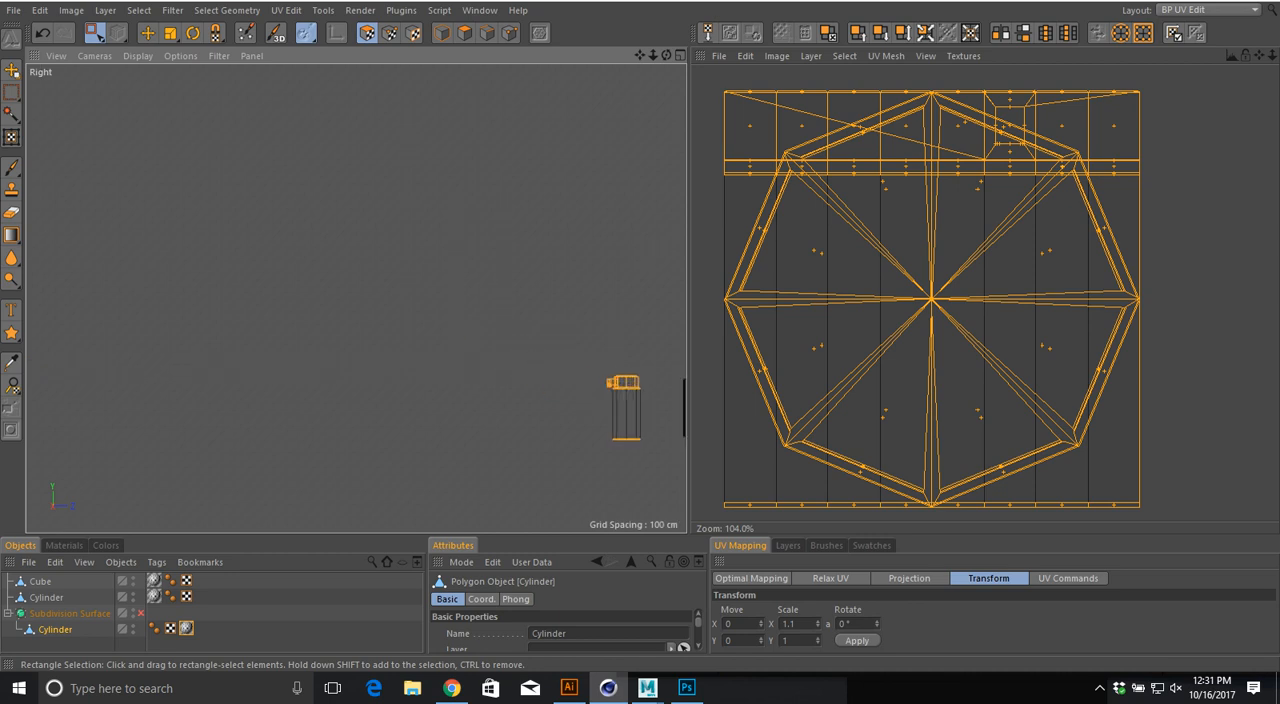
key("s")
scroll(522, 280, "down", 2)
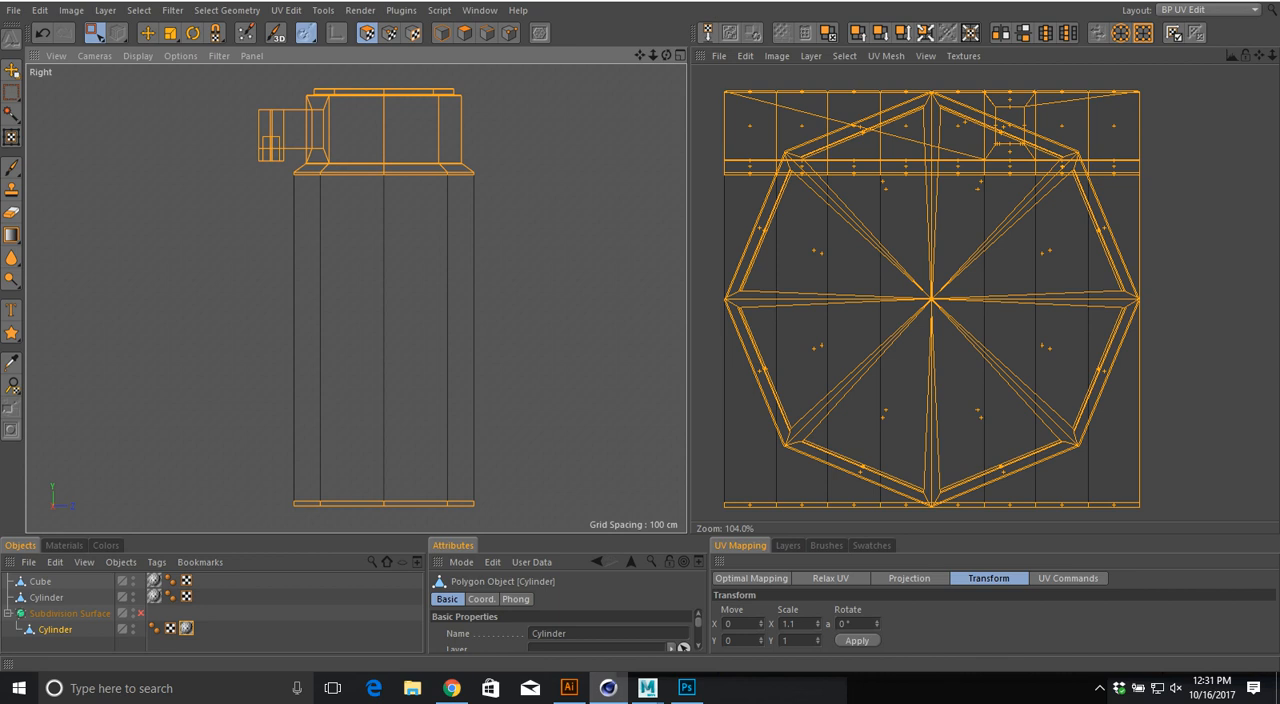
Step: Try Box and Flat projections on the selected bottle polygons and settle on Frontal projection from the Right view
left_click(909, 578)
left_click_drag(900, 537, 900, 357)
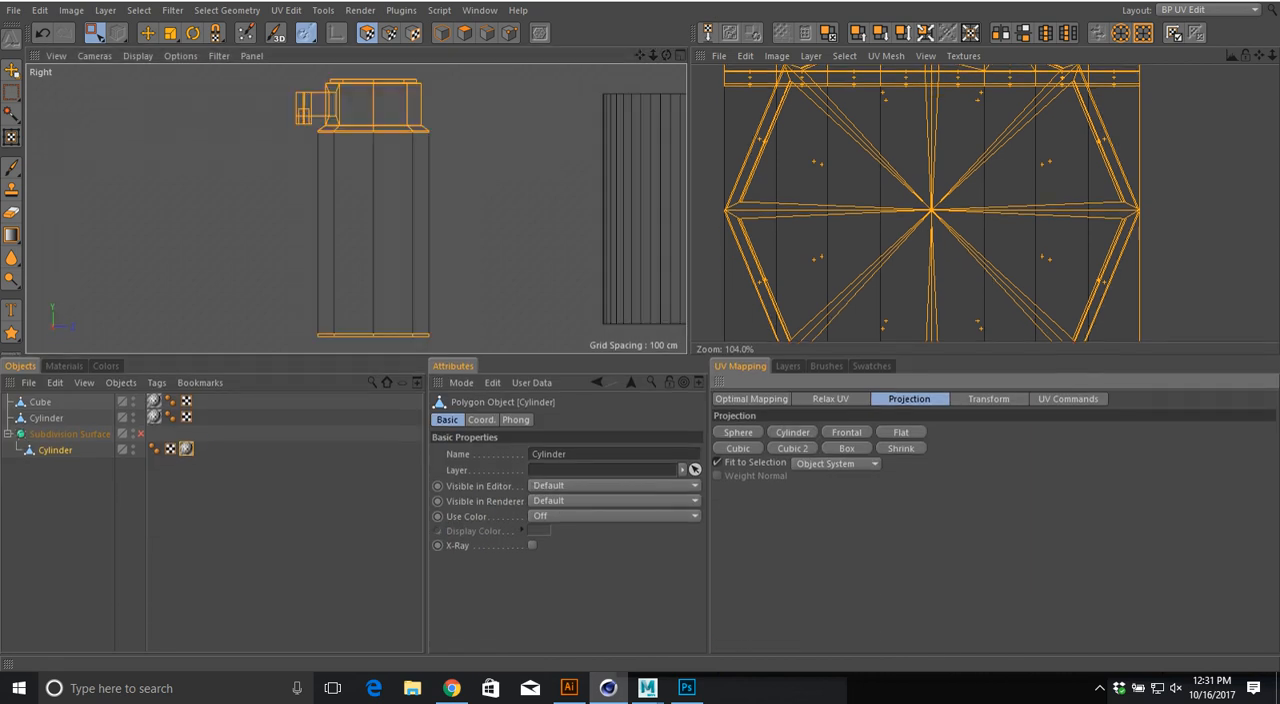
left_click(846, 448)
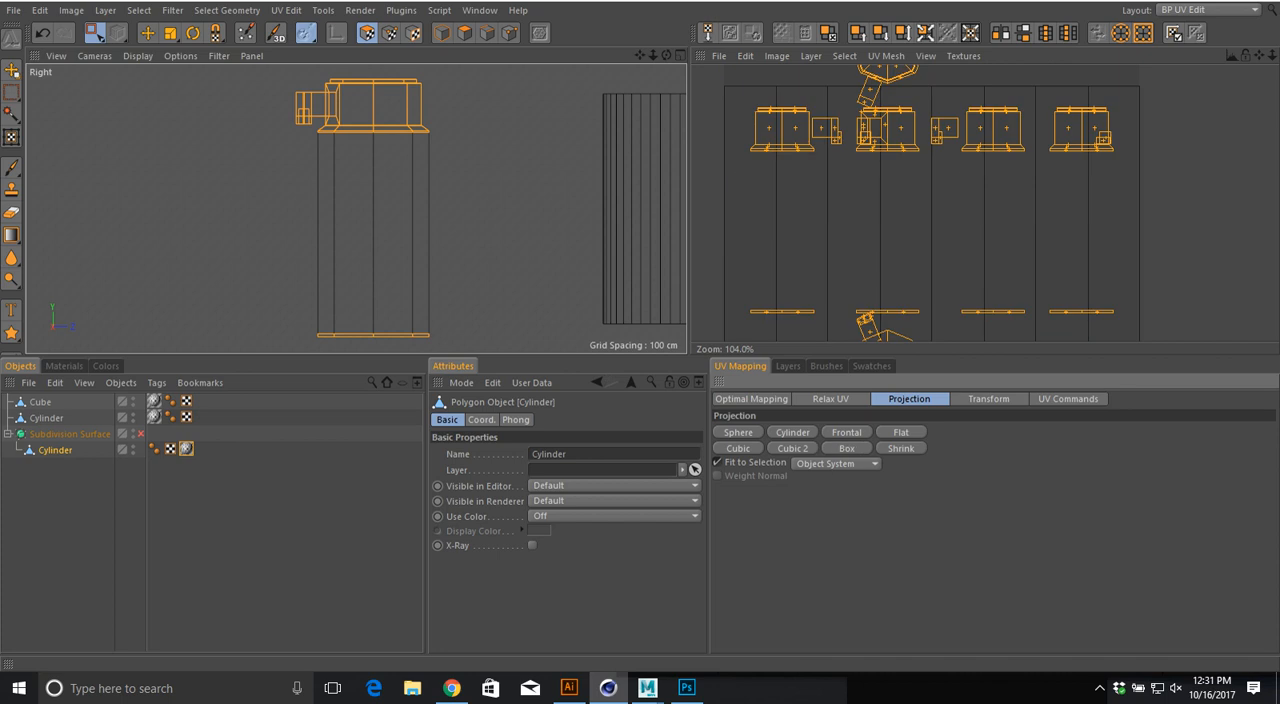
scroll(861, 234, "down", 4)
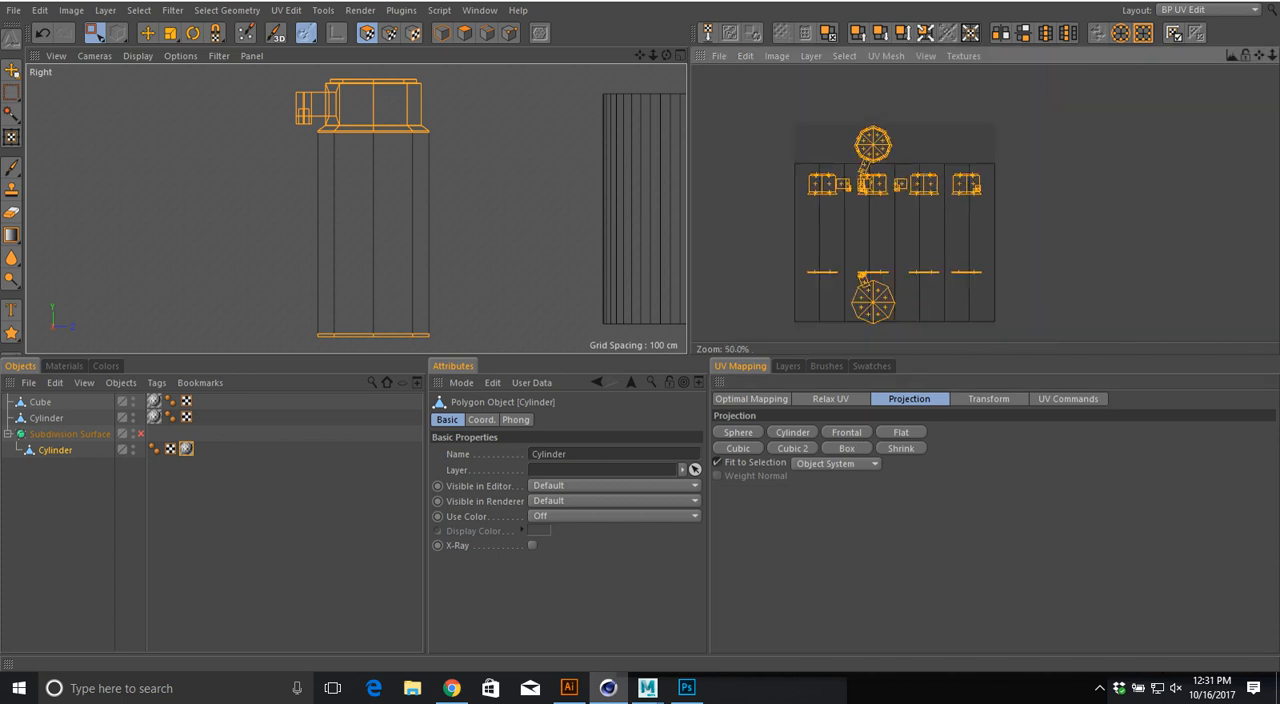
left_click(901, 432)
left_click(847, 432)
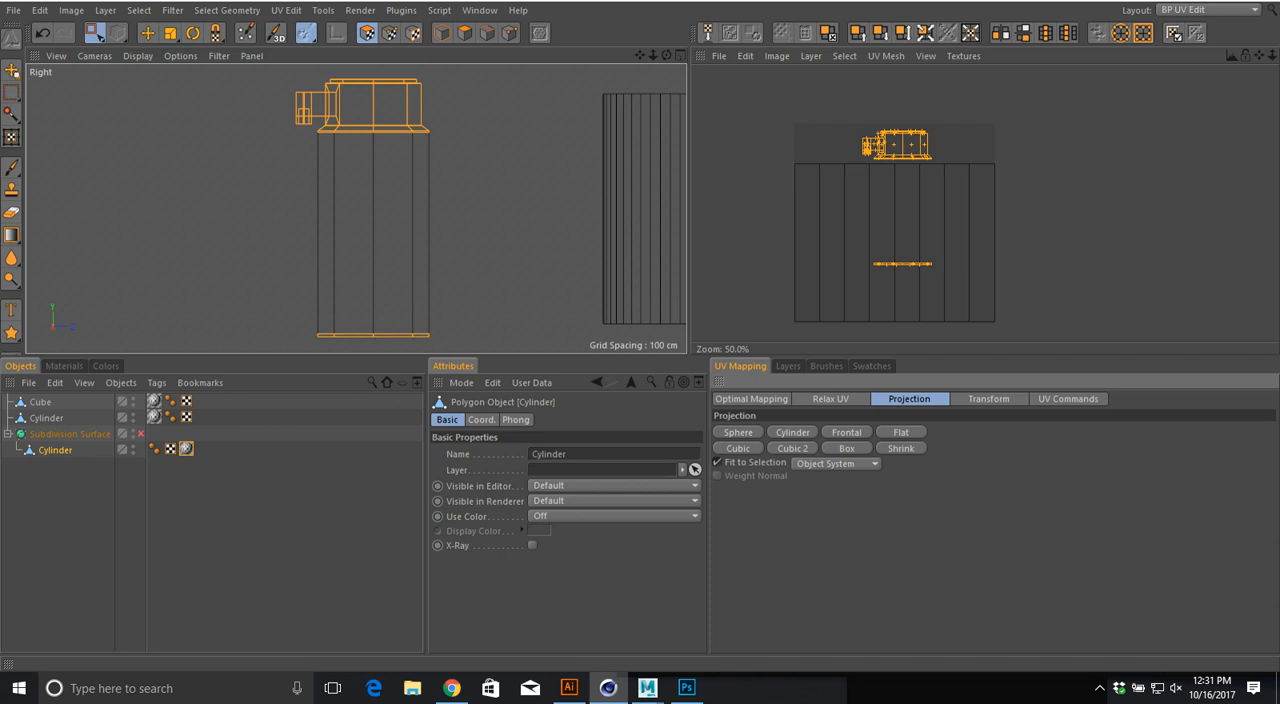
Step: Move the projected cap, handle and base islands off the texture canvas and bring the base strip up beneath the cap island
key("e")
left_click_drag(903, 146, 728, 145)
middle_click_drag(728, 145, 870, 149, "alt")
key("0")
left_click_drag(828, 244, 870, 161)
key("e")
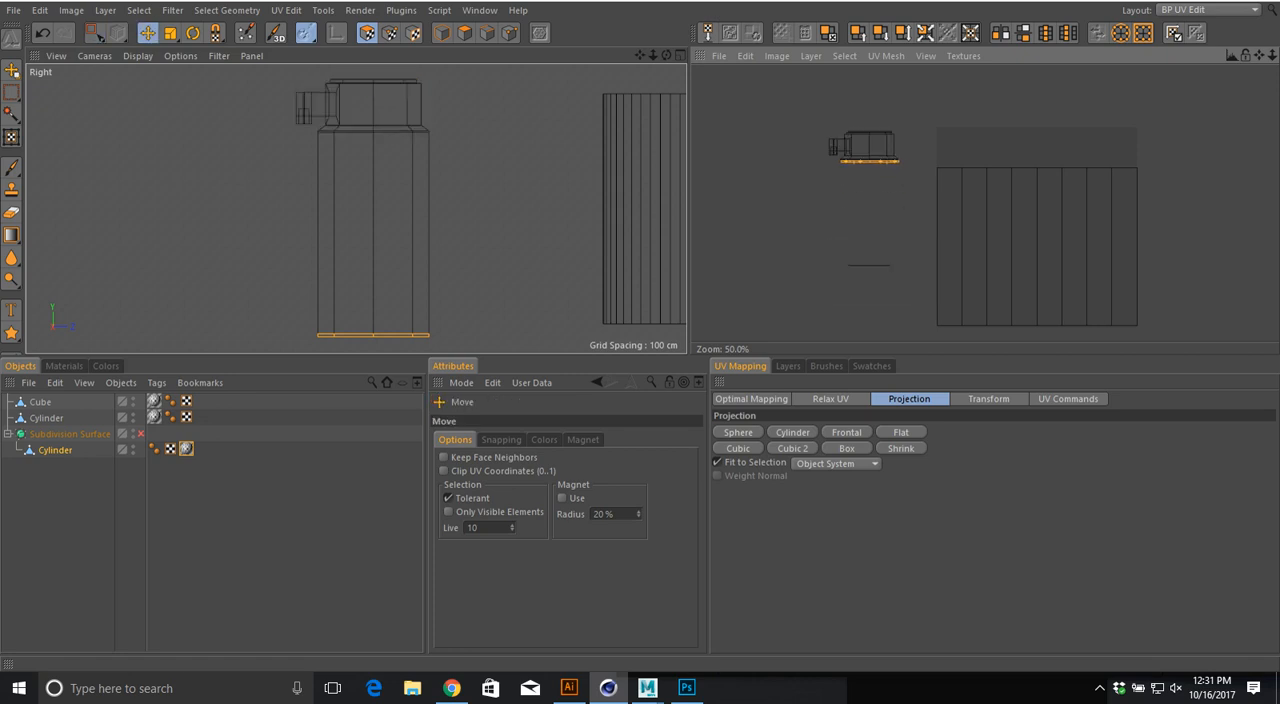
Step: Try to rectangle-select the flat line island left below the cap island in the UV view
key("0")
left_click_drag(837, 258, 887, 278)
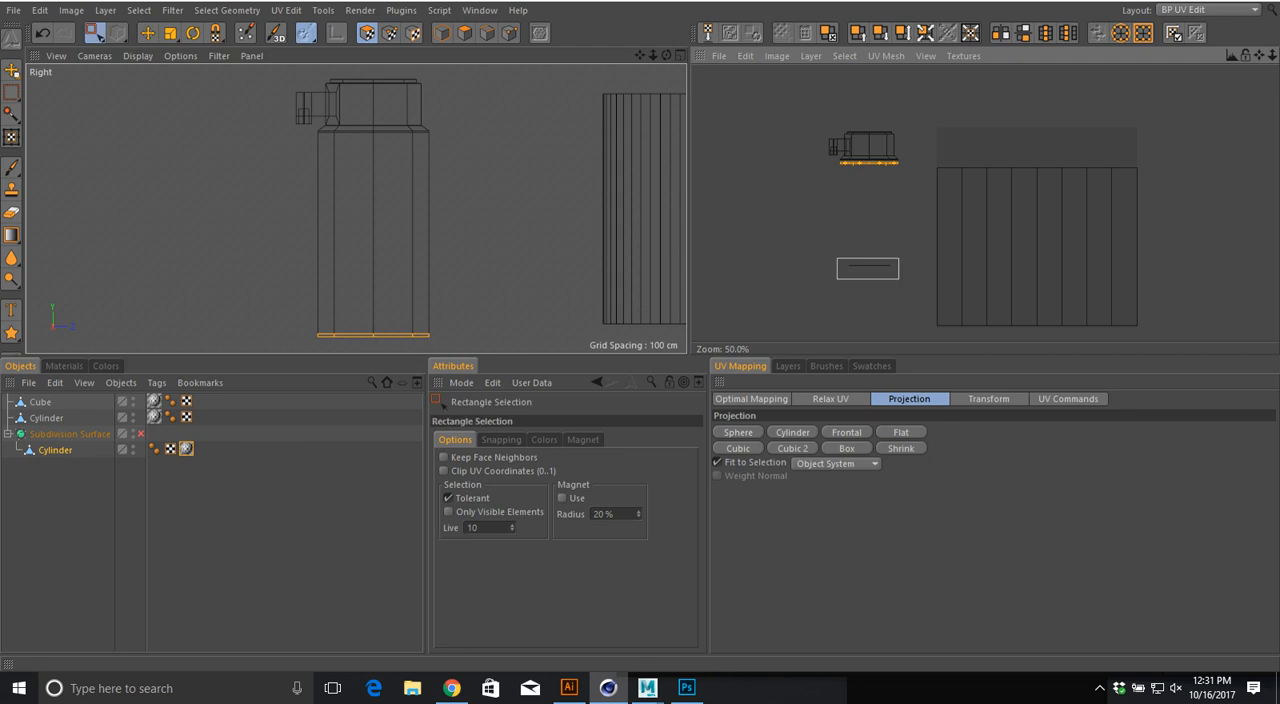
key("e")
scroll(835, 273, "up", 6)
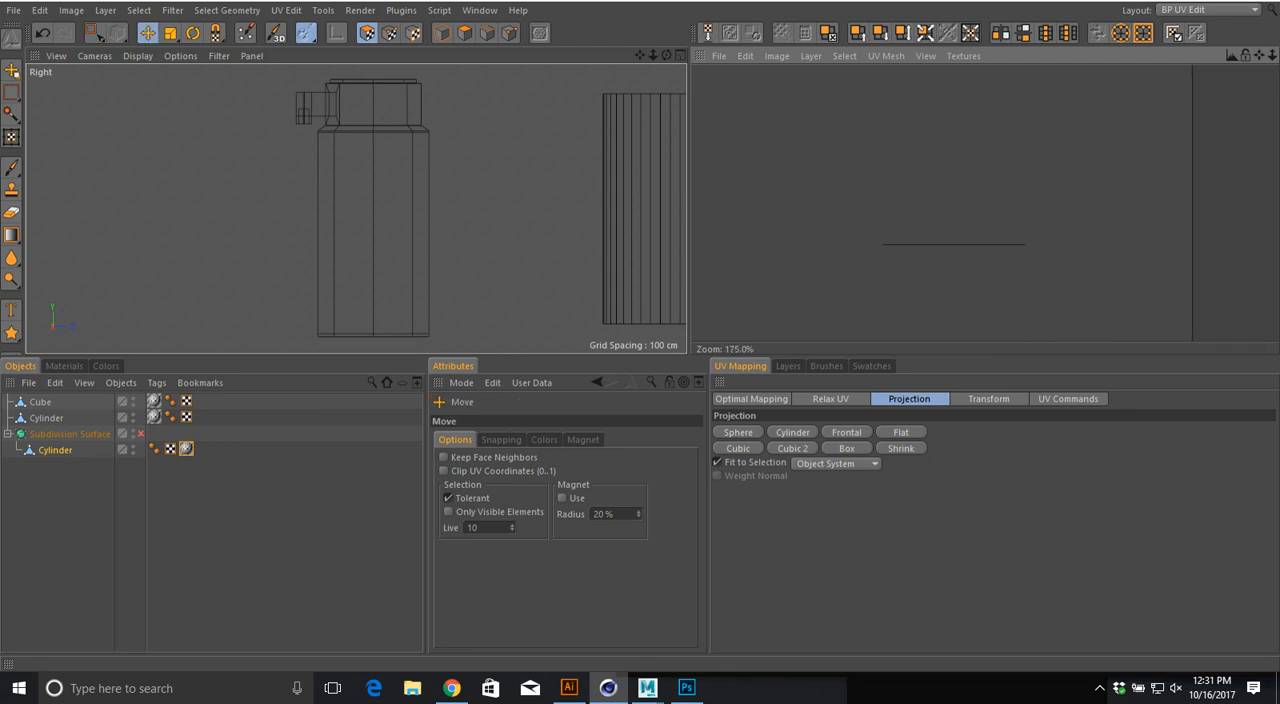
key("0")
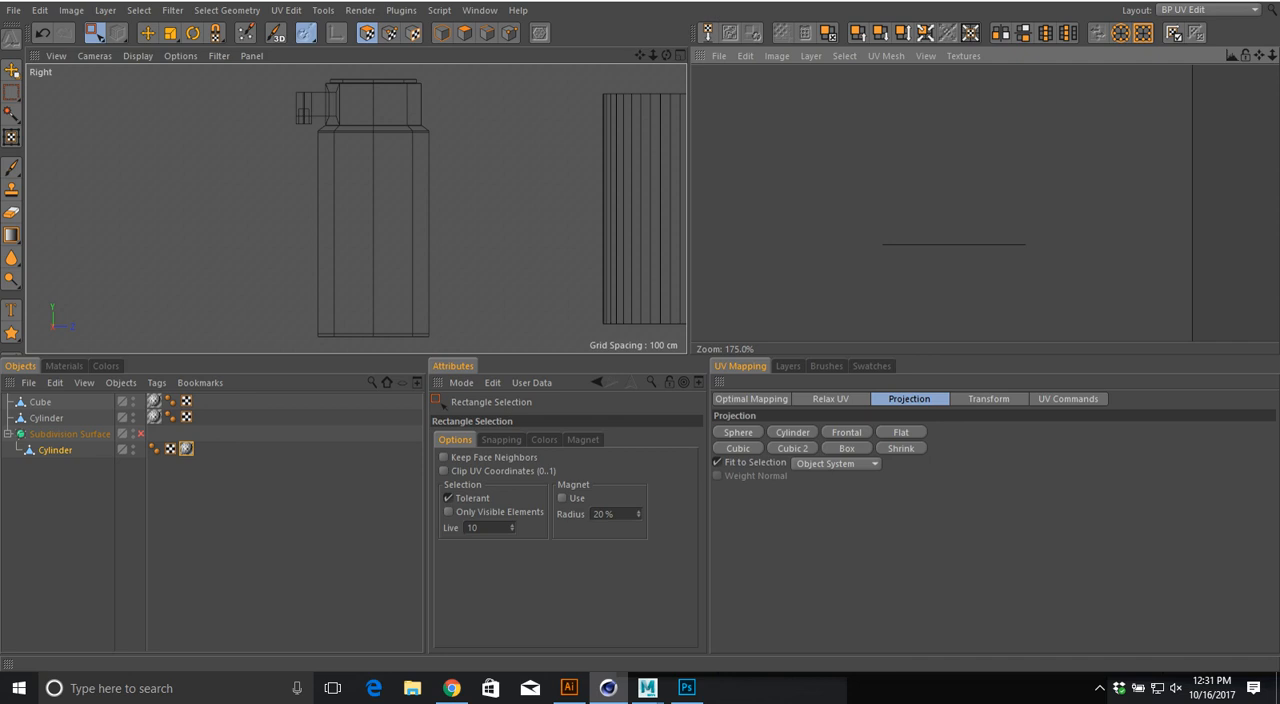
scroll(953, 196, "down", 6)
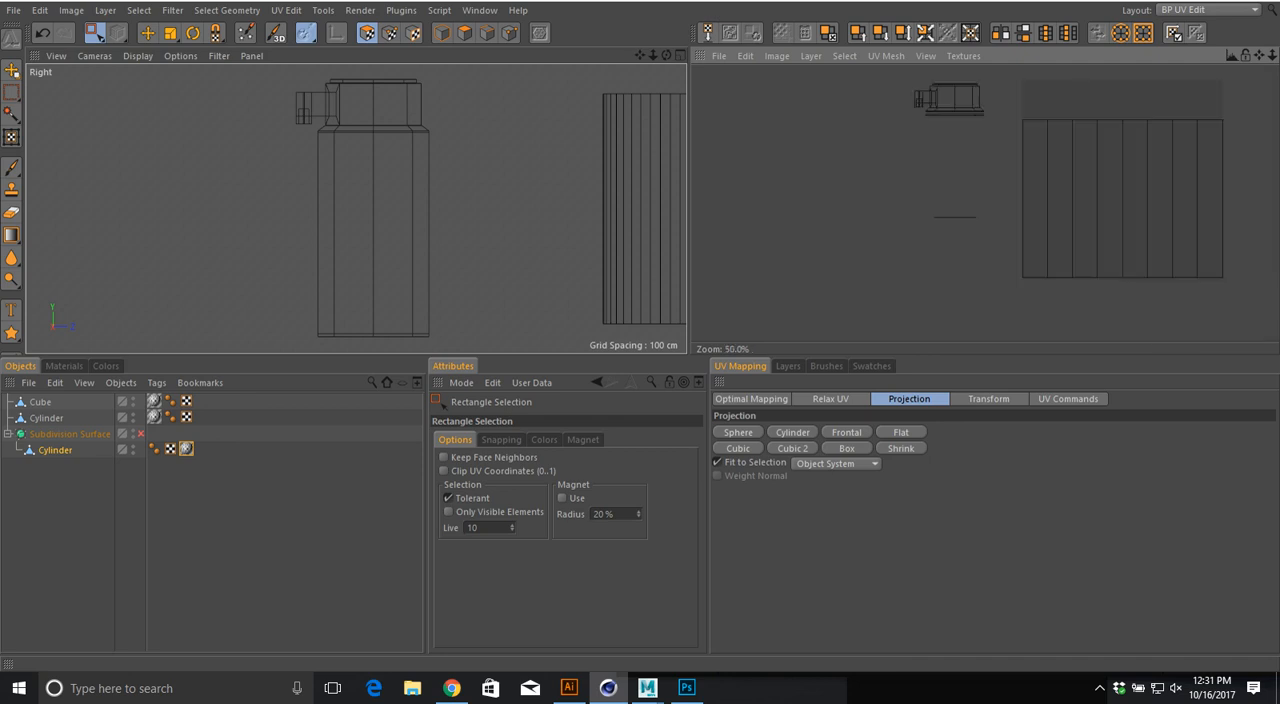
Step: Select the bottle's body-side UV island and stretch it to fill the texture canvas, with the bottle shown in the Perspective view
middle_click_drag(953, 196, 717, 243, "alt")
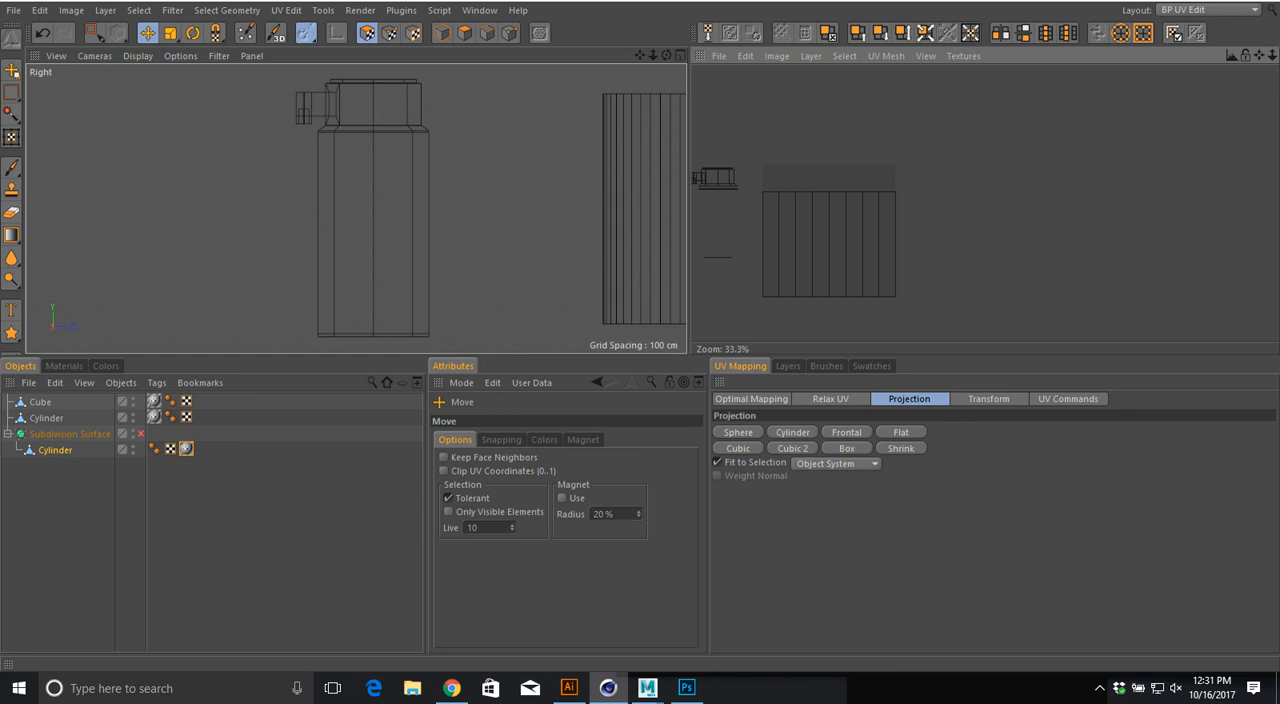
left_click_drag(750, 184, 972, 326)
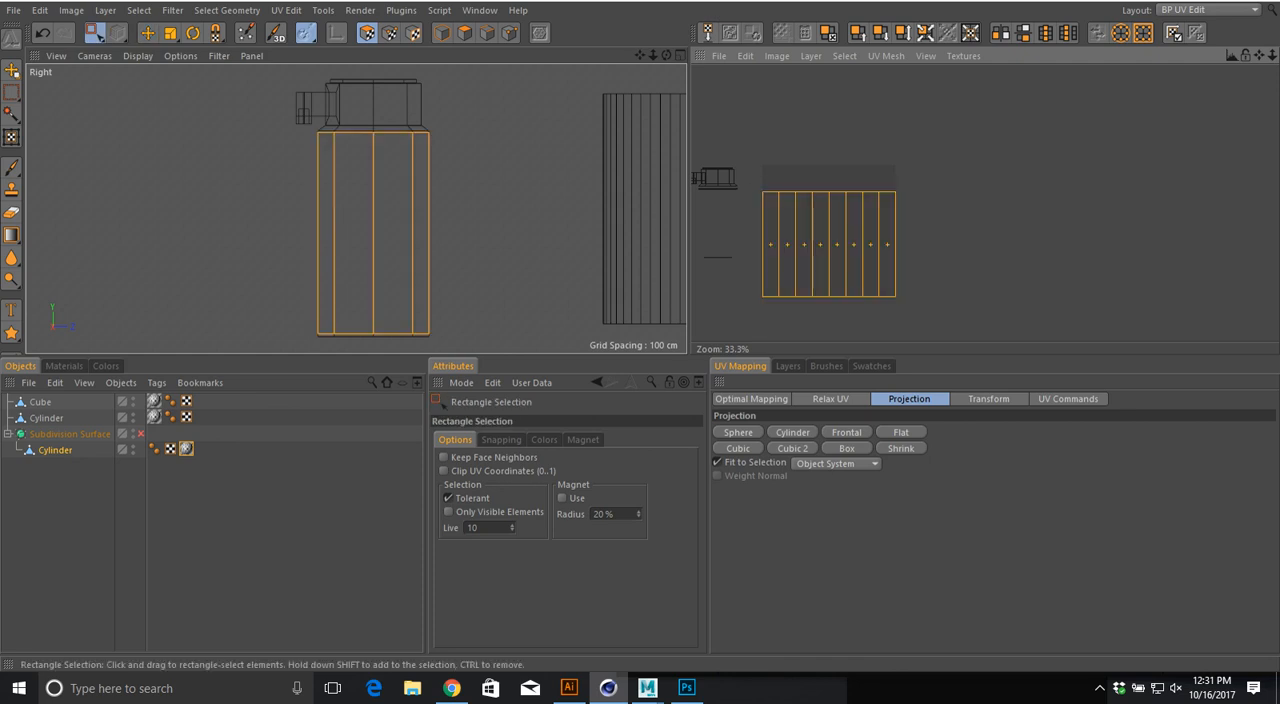
middle_click_drag(500, 208, 434, 210, "alt")
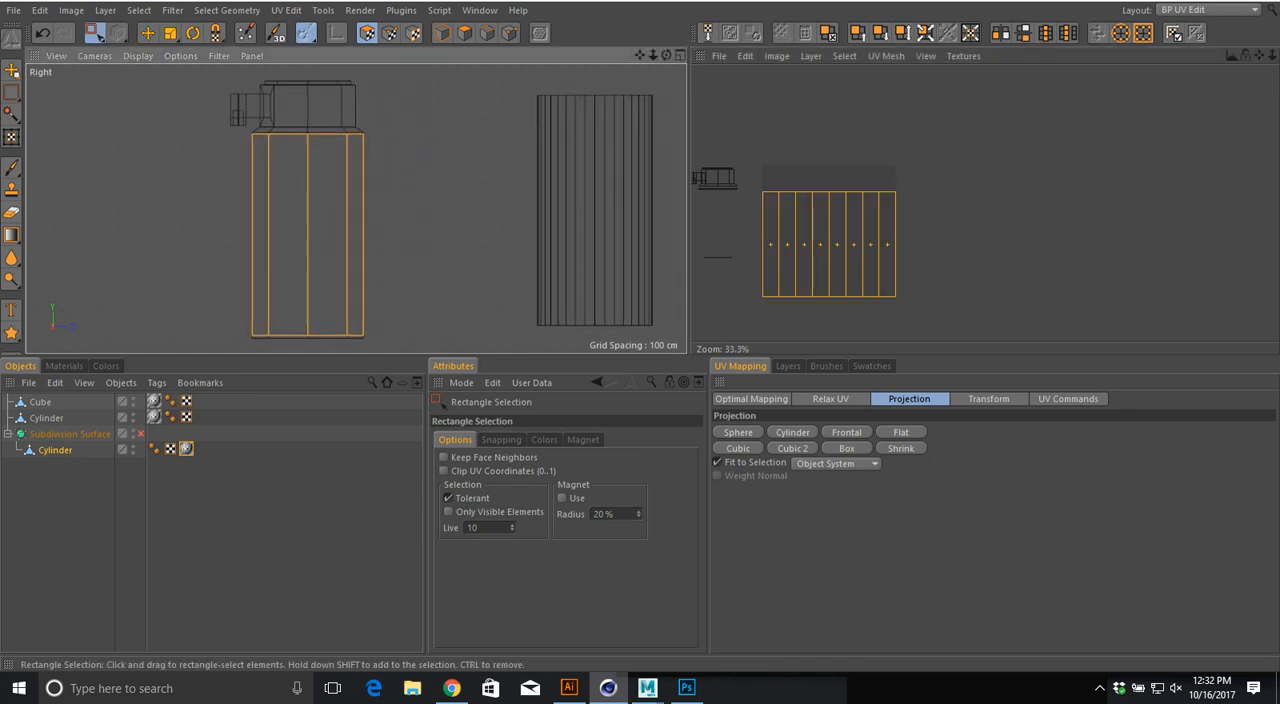
middle_click(405, 205)
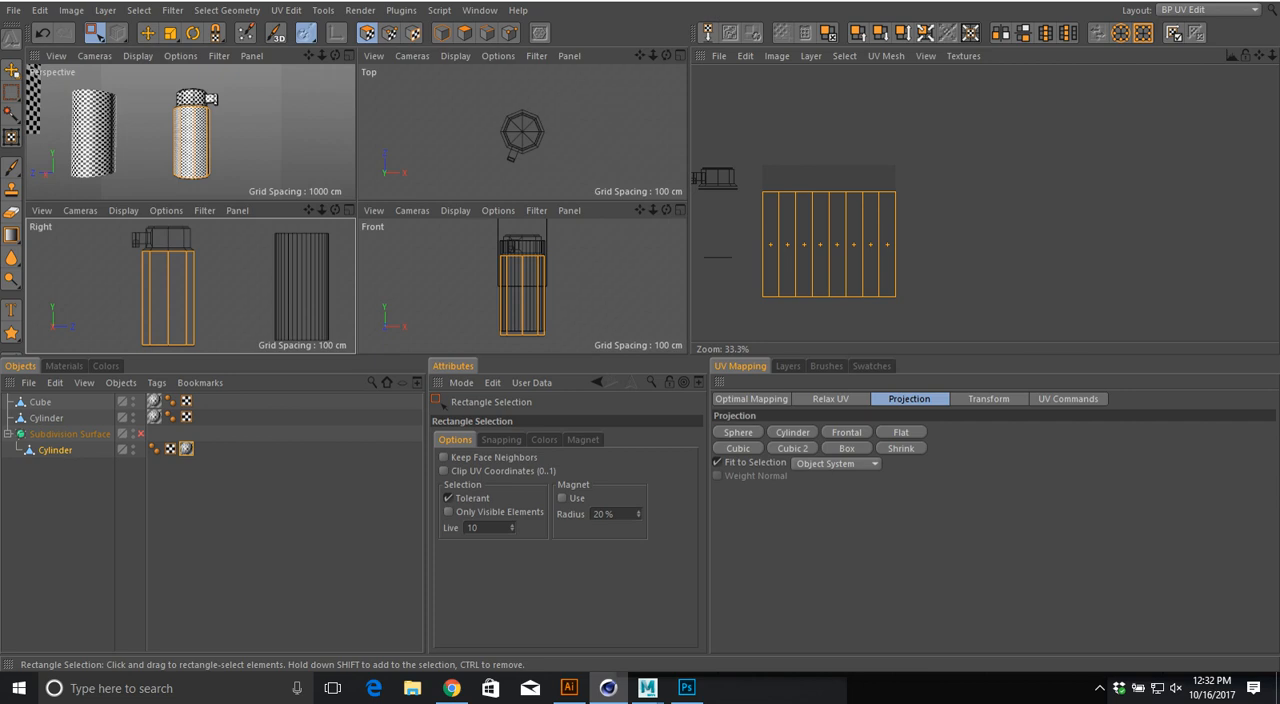
middle_click(270, 150)
left_click_drag(270, 150, 225, 165, "alt")
right_click_drag(291, 217, 400, 217, "alt")
left_click_drag(442, 205, 390, 205, "alt")
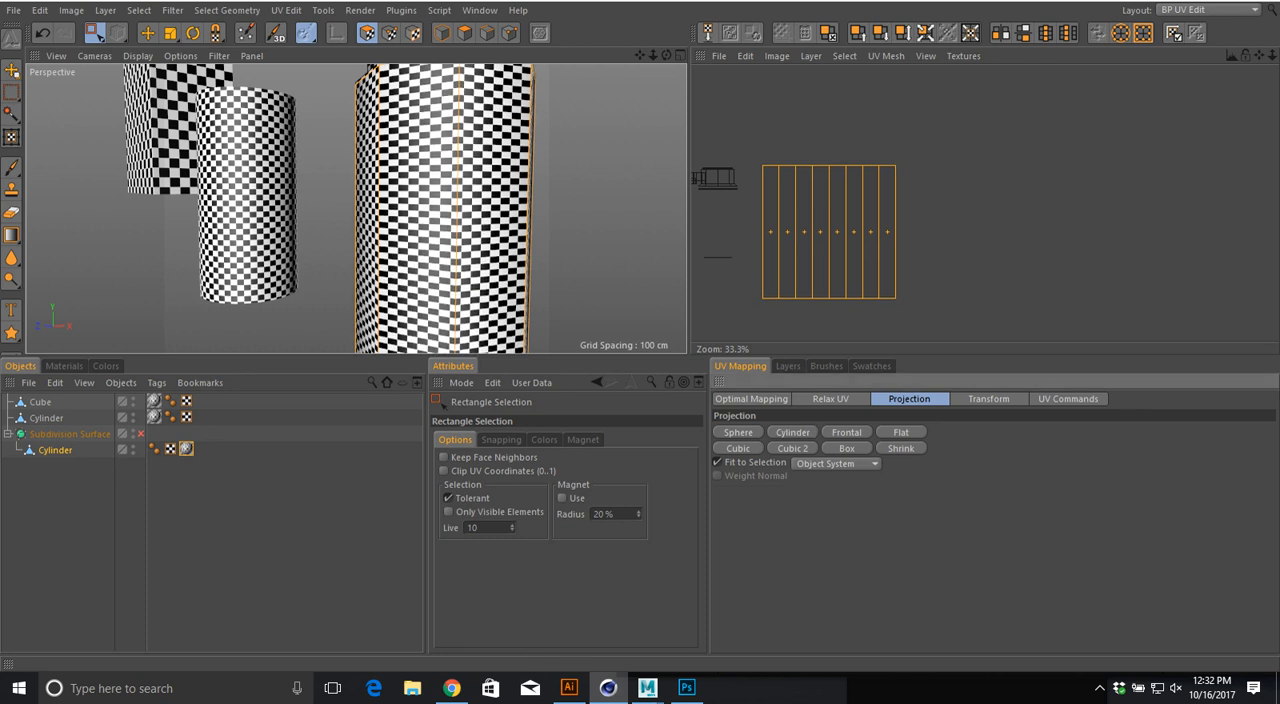
left_click_drag(441, 204, 525, 245, "alt")
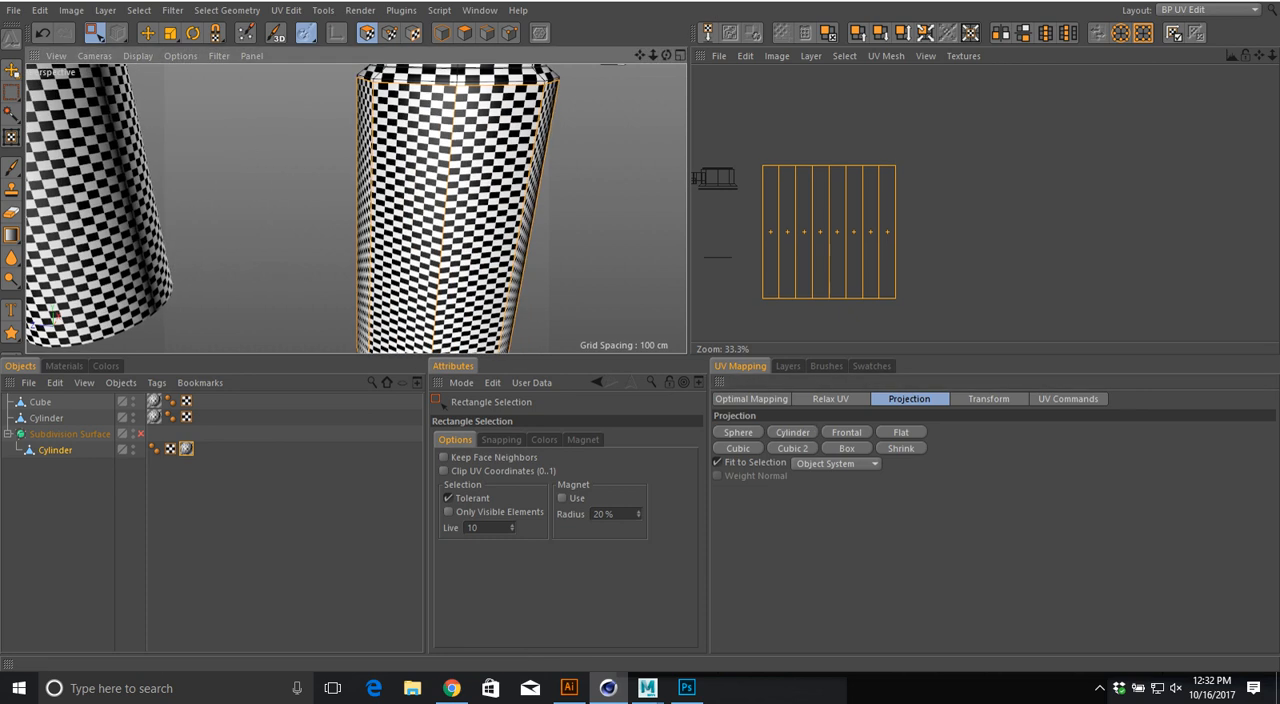
Step: Widen the body-side island by applying an X scale of 1.1 with Y at 1 three times
left_click(988, 399)
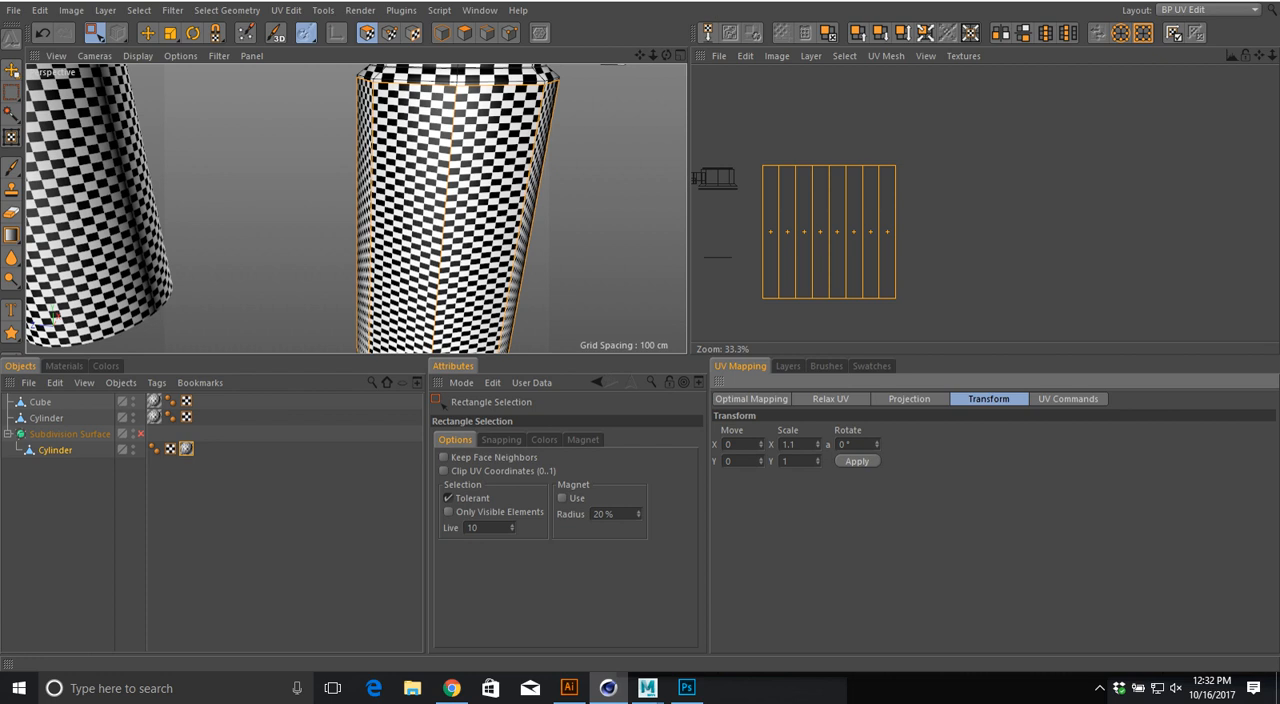
left_click(857, 461)
left_click(857, 461)
left_click(857, 461)
left_click_drag(449, 249, 525, 247, "alt")
right_click_drag(449, 249, 530, 249, "alt")
double_click(789, 445)
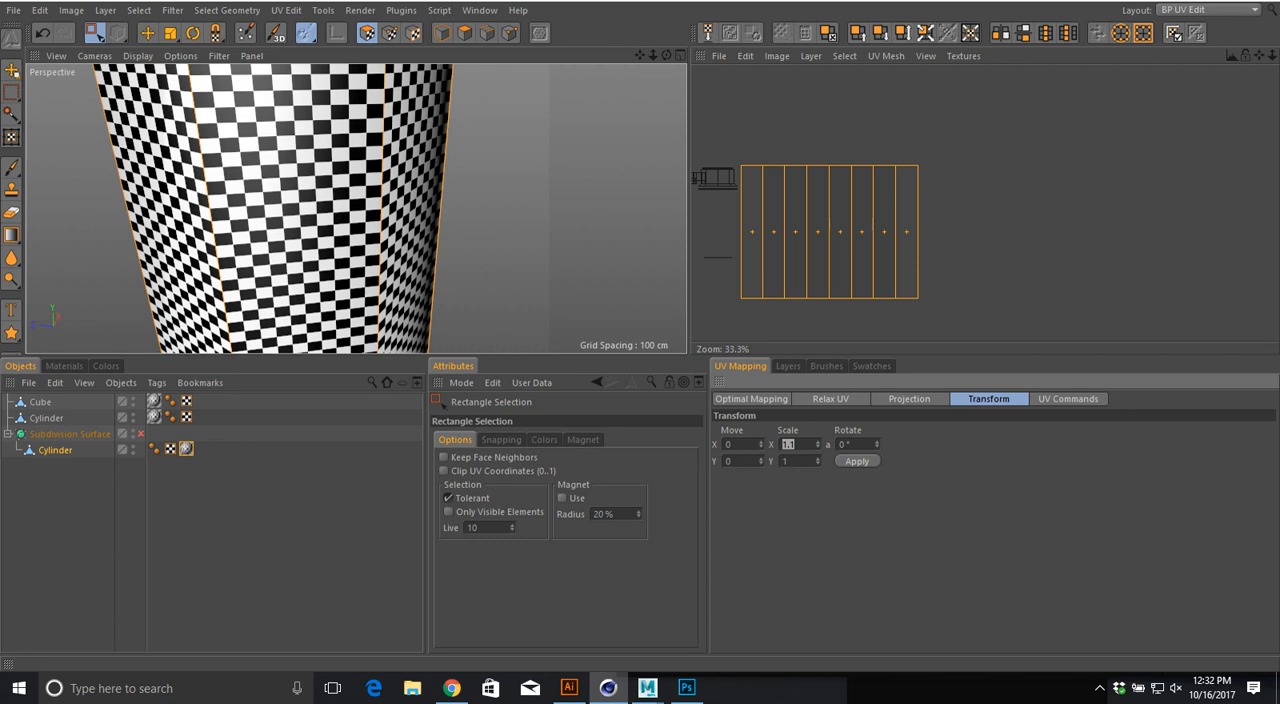
Step: Scale the body-side island down uniformly until it fits within the width of the texture canvas
left_click_drag(345, 240, 342, 208, "alt")
key("t")
mouse_move(829, 298)
left_mouse_down()
mouse_move(800, 298)
mouse_move(823, 298)
left_mouse_up()
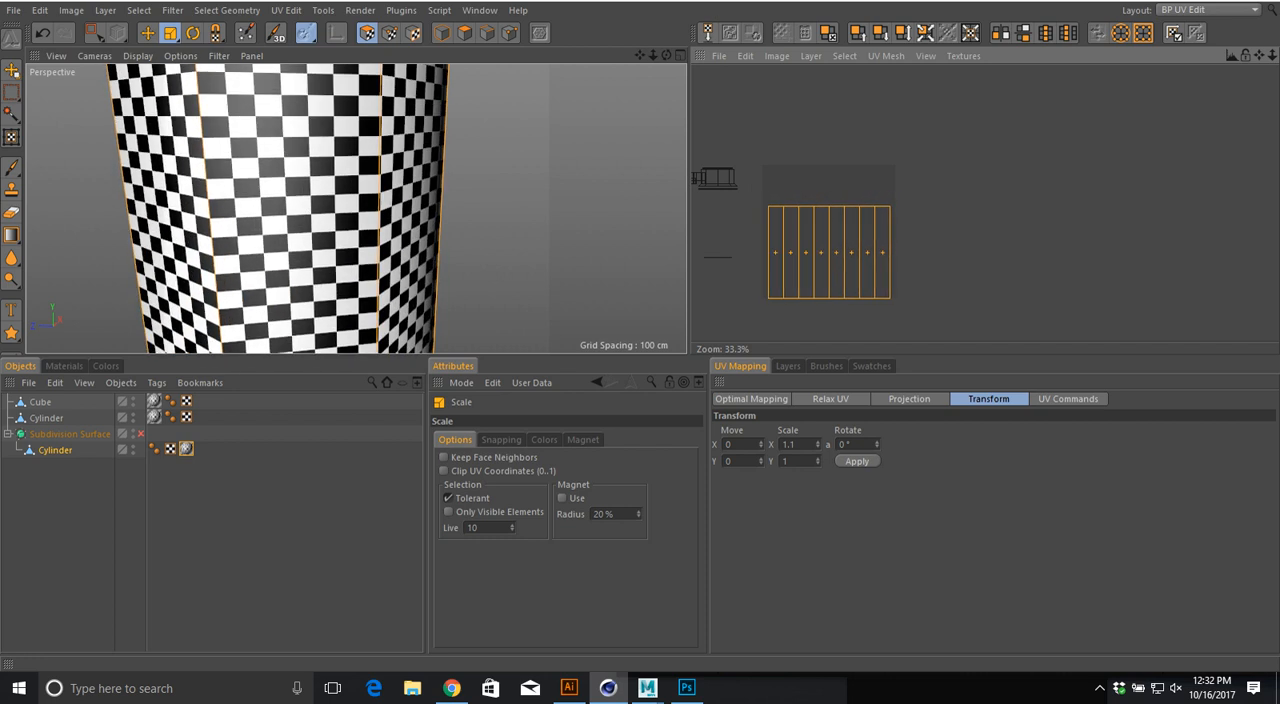
middle_click_drag(823, 298, 875, 313, "alt")
Step: Move the body-side island near the canvas's lower edge, keeping a small margin around it
key("e")
left_click_drag(866, 269, 866, 265)
scroll(866, 265, "up", 2)
middle_click_drag(868, 305, 869, 80, "alt")
scroll(869, 80, "up", 1)
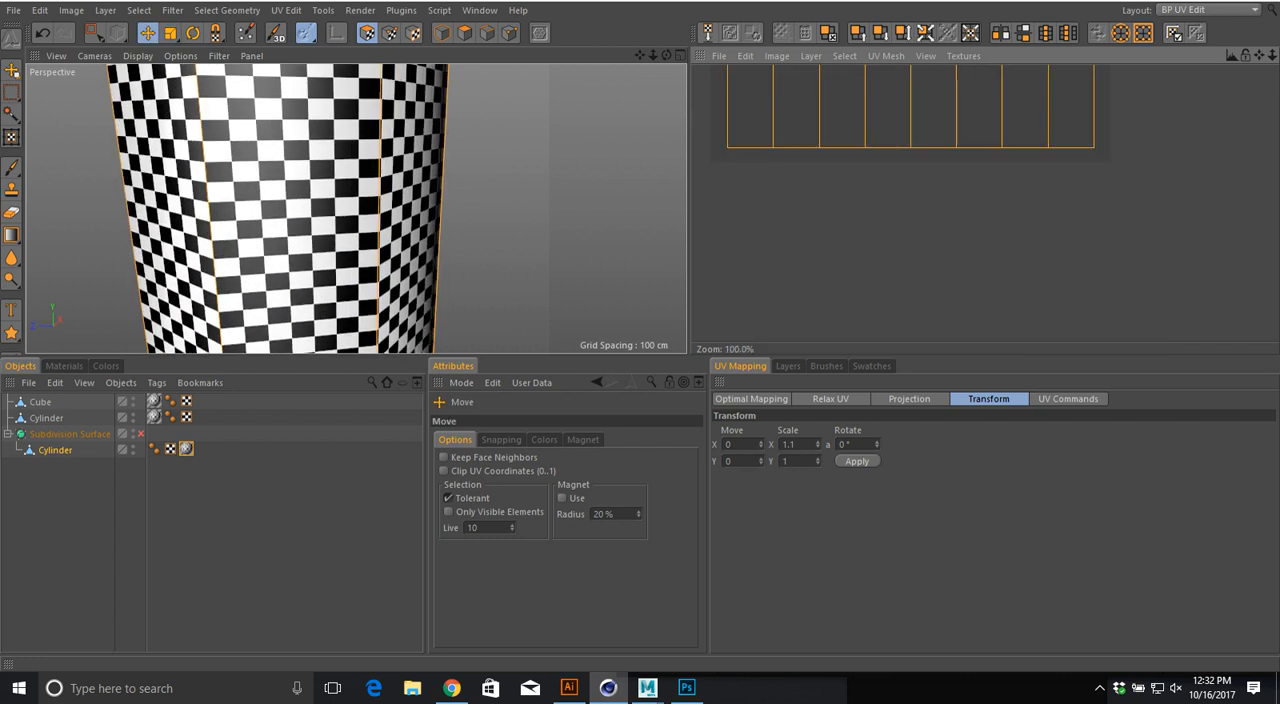
left_click_drag(890, 158, 890, 162)
scroll(890, 162, "down", 5)
scroll(890, 162, "up", 1)
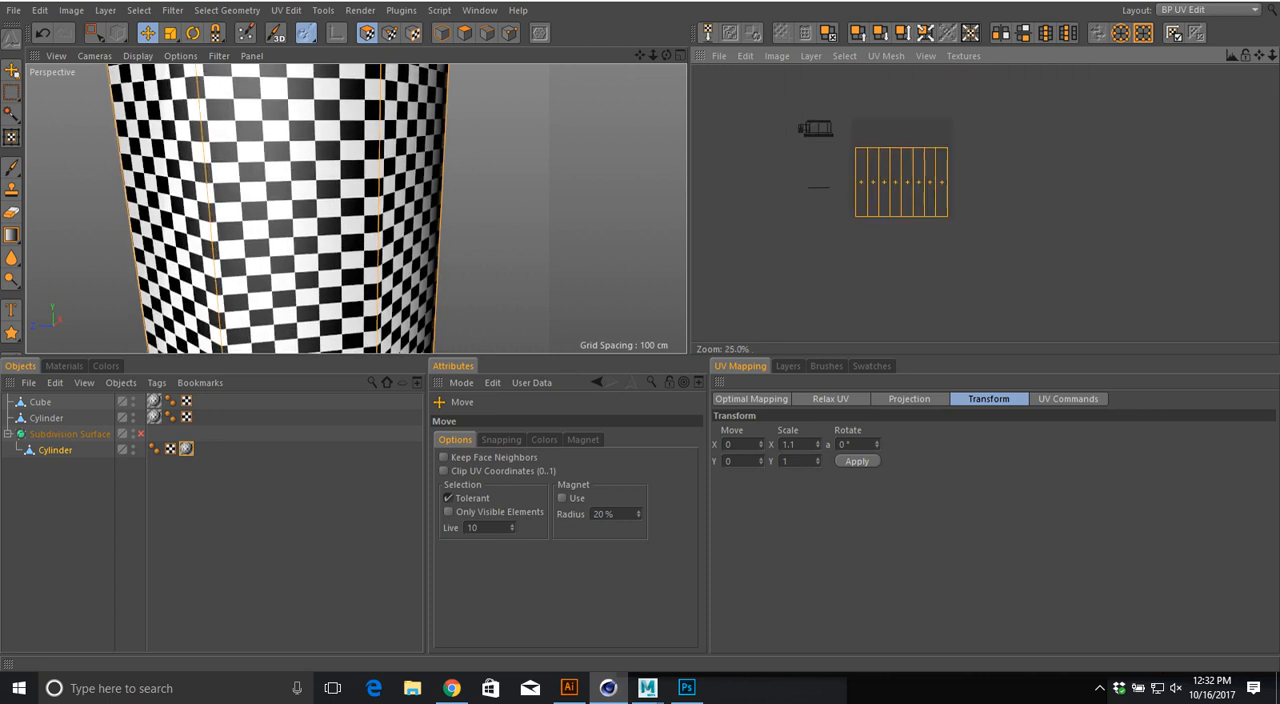
Step: Select the cap and handle island and move it onto the canvas, above the left part of the body-side island
key("0")
left_click_drag(778, 107, 876, 141)
key("e")
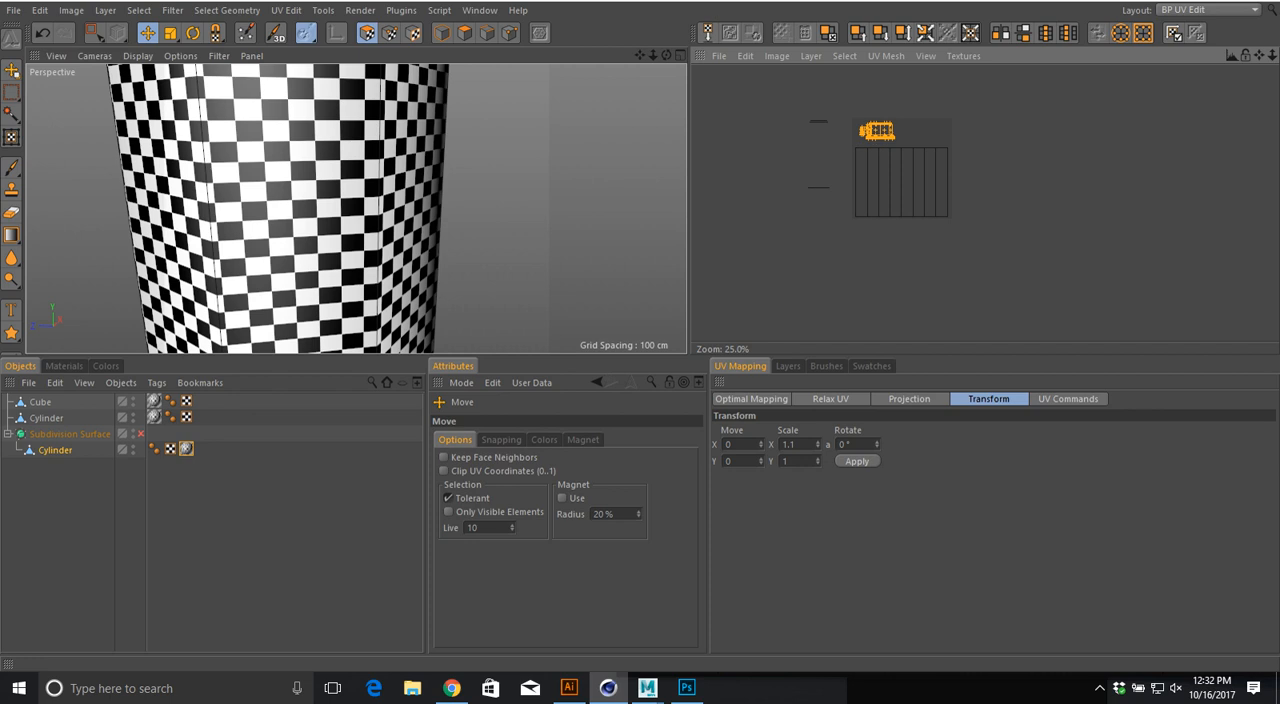
scroll(775, 133, "up", 2)
scroll(530, 160, "down", 3)
middle_click_drag(530, 160, 455, 300, "alt")
left_click_drag(455, 300, 360, 250, "alt")
Step: Select all islands inside the canvas and examine the checker pattern on the bottle's cap, sides and underside
key("space")
left_click_drag(814, 100, 903, 131)
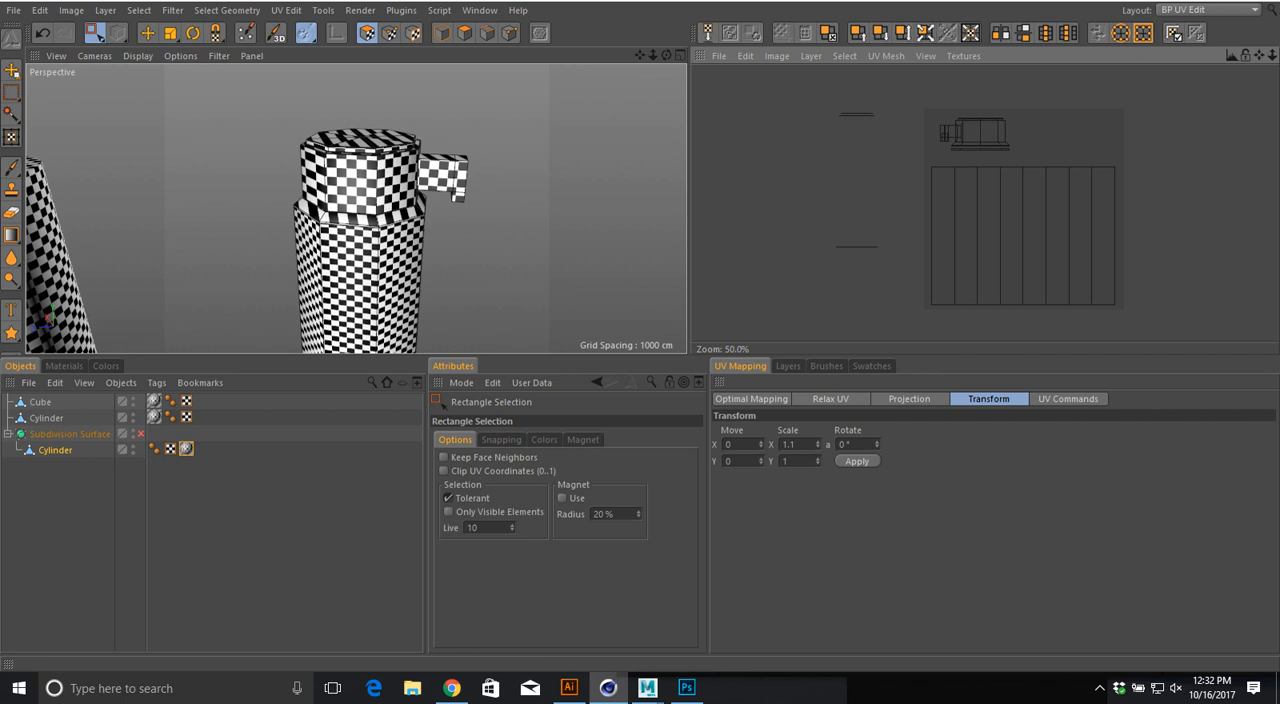
left_click_drag(400, 220, 406, 212, "alt")
left_click_drag(909, 104, 1180, 342)
mouse_move(420, 220)
left_mouse_down("alt")
mouse_move(315, 195)
mouse_move(440, 215)
left_mouse_up("alt")
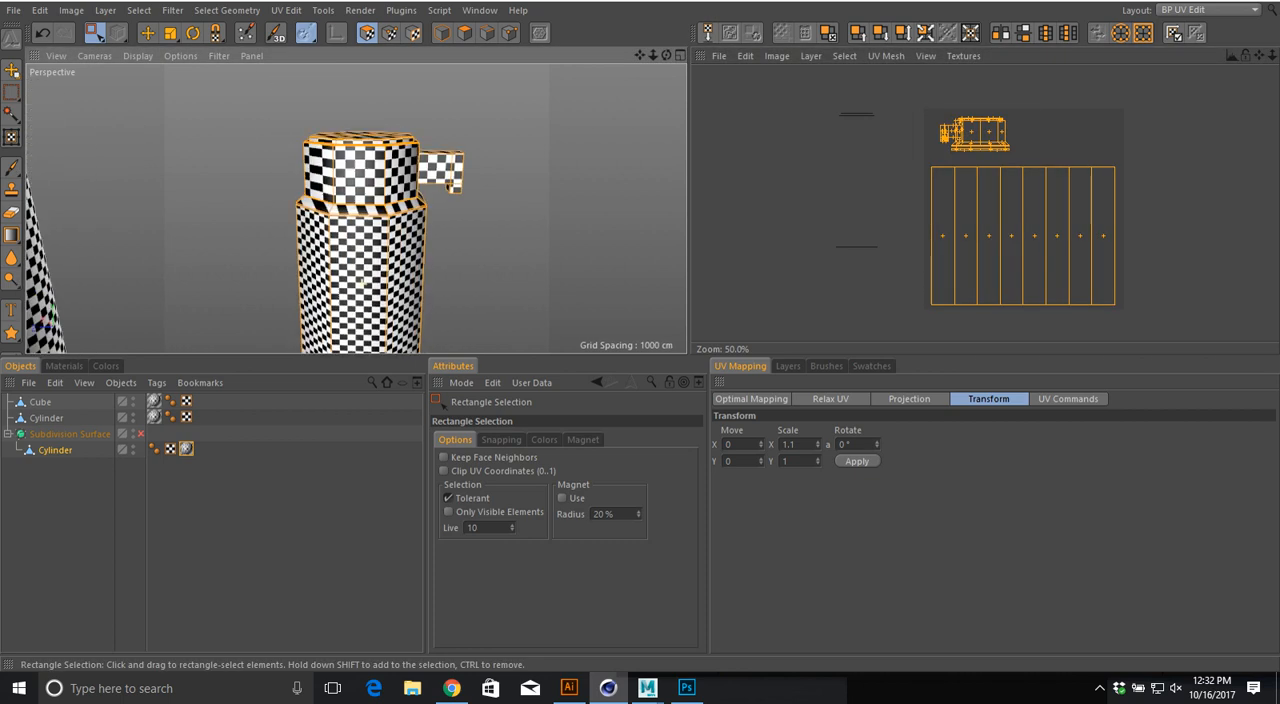
right_click_drag(497, 220, 410, 220, "alt")
left_click_drag(410, 220, 386, 130, "alt")
right_click_drag(396, 246, 430, 244, "alt")
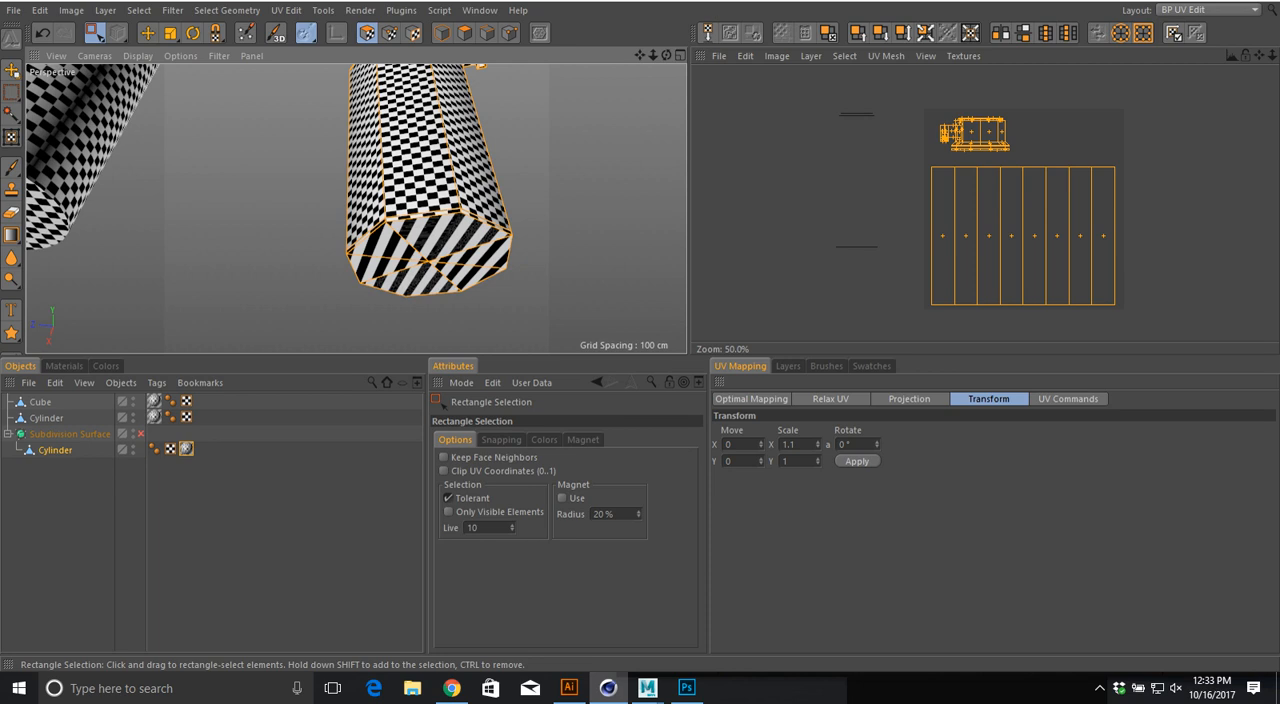
Step: Live-select only the cap's top polygons, with Only Visible Elements enabled
left_click_drag(425, 150, 408, 272, "alt")
scroll(421, 252, "up", 5)
key("space")
key("space")
left_click_drag(95, 34, 126, 57)
mouse_move(330, 188)
left_mouse_down()
mouse_move(403, 189)
mouse_move(373, 161)
mouse_move(336, 178)
left_mouse_up()
left_click_drag(560, 135, 284, 130, "alt")
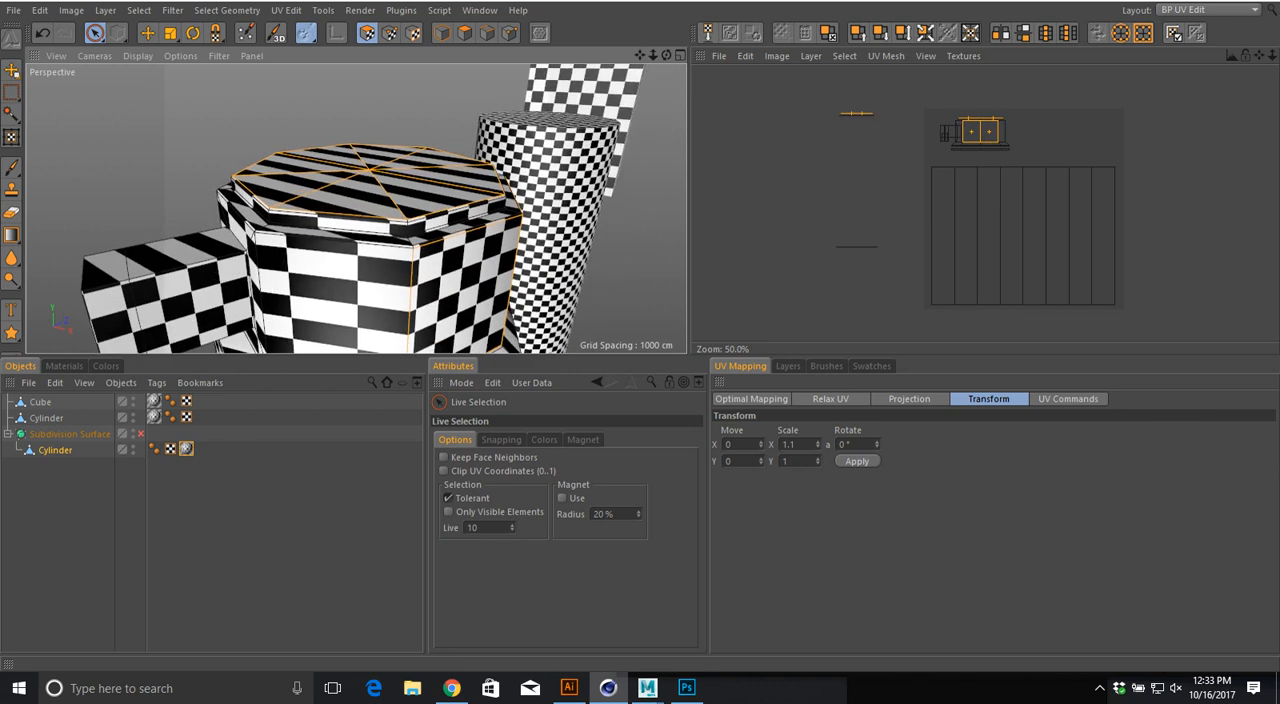
left_click(448, 511)
scroll(408, 235, "up", 2)
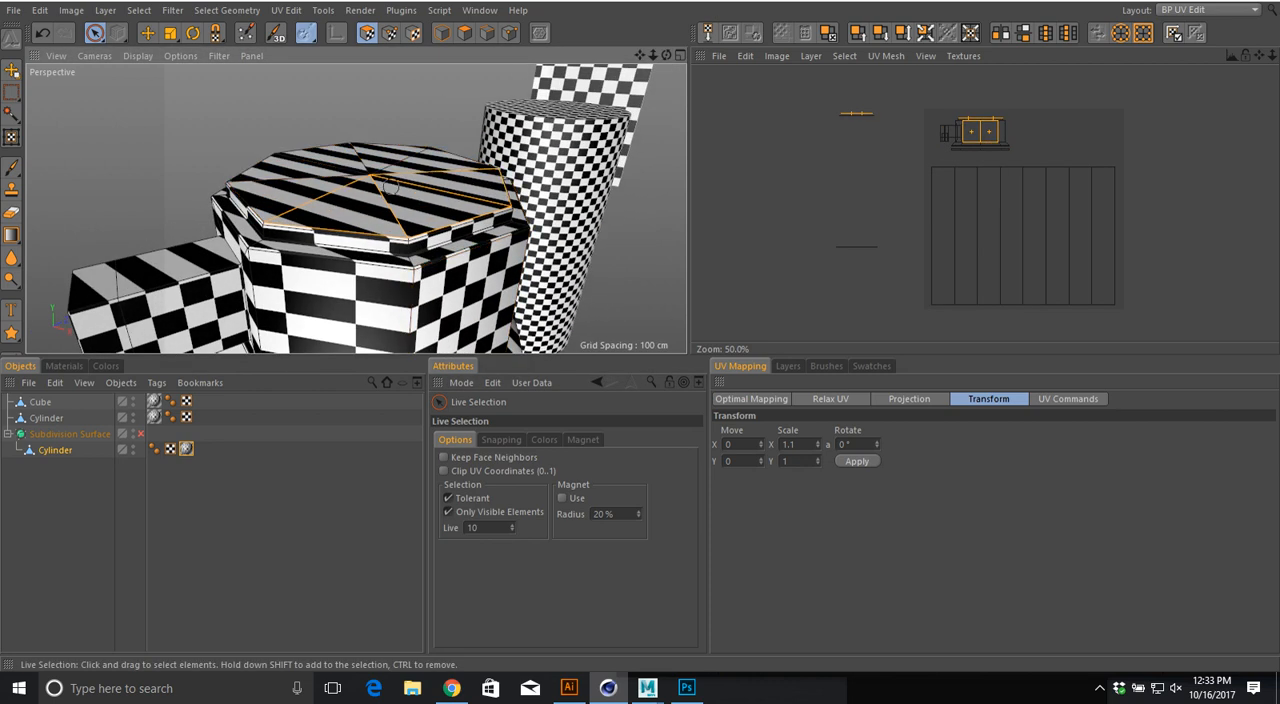
mouse_move(365, 163)
left_mouse_down()
mouse_move(342, 173)
mouse_move(445, 236)
mouse_move(636, 168)
mouse_move(664, 201)
left_mouse_up()
Step: Apply Cubic projection to the cap's top polygons and scale the island down until its checker squares match the rest of the bottle
left_click(909, 399)
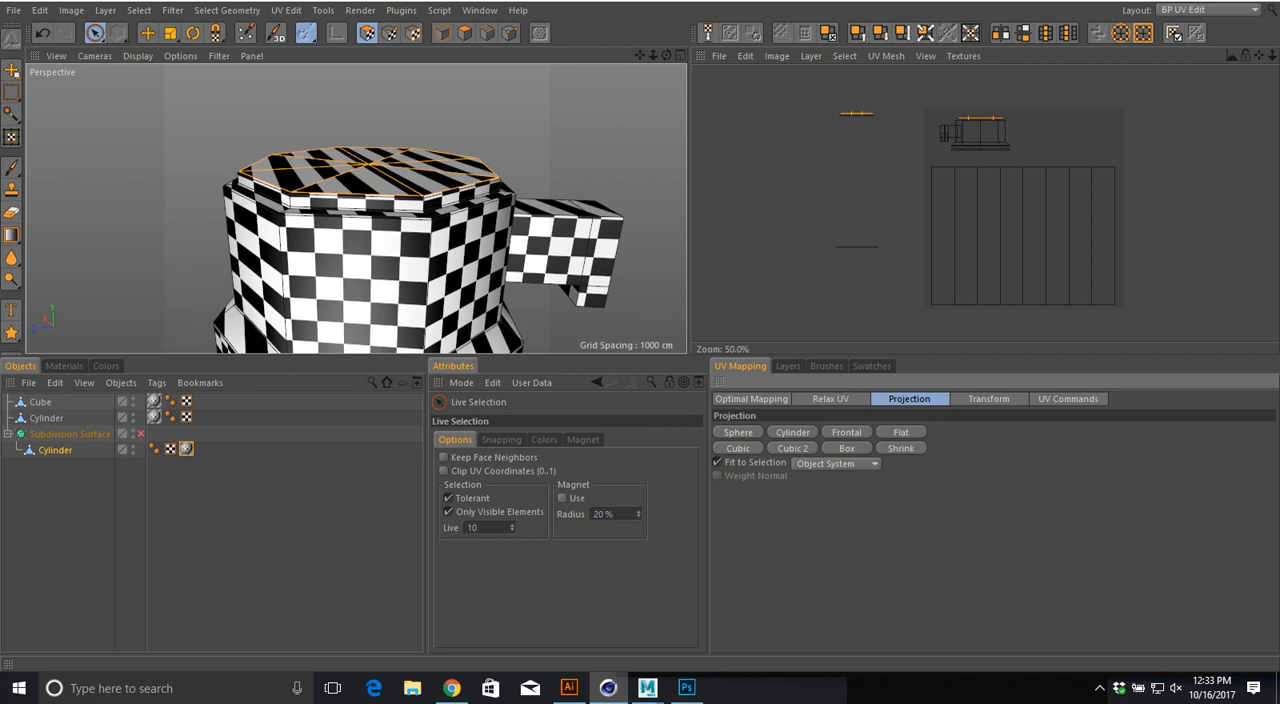
left_click(738, 448)
left_click_drag(578, 235, 574, 310, "alt")
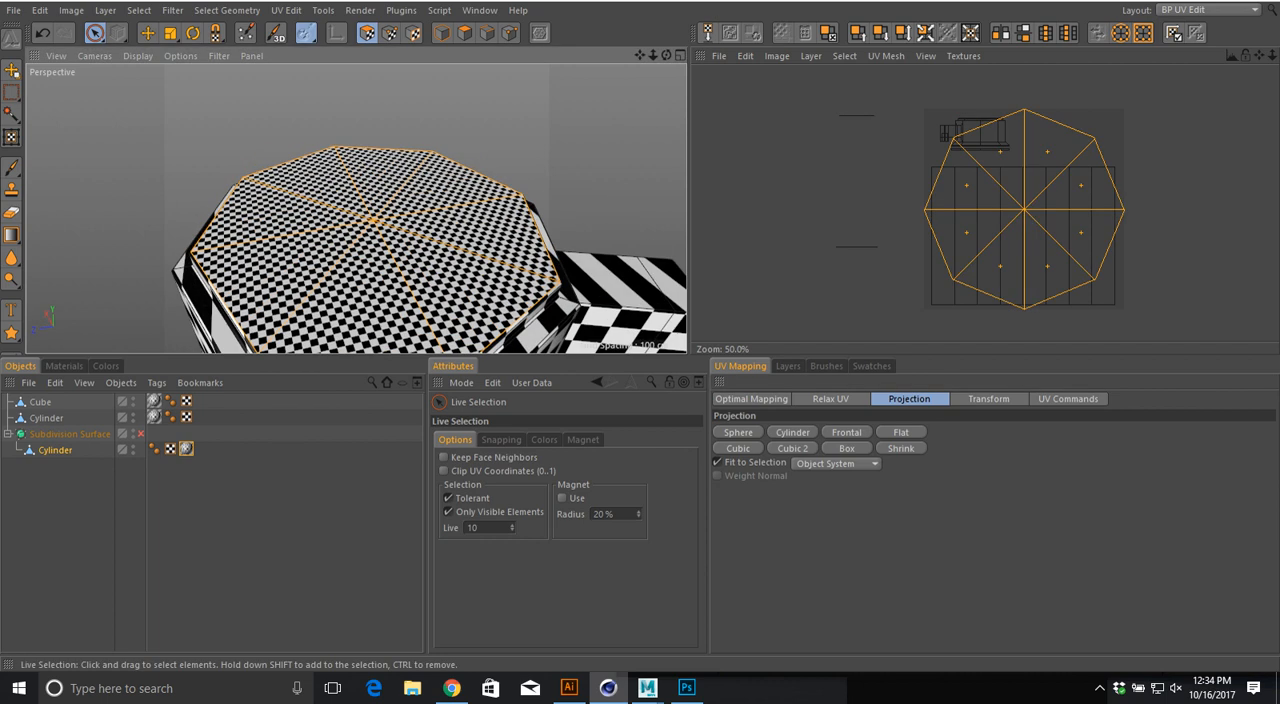
key("t")
left_click_drag(1110, 240, 954, 240)
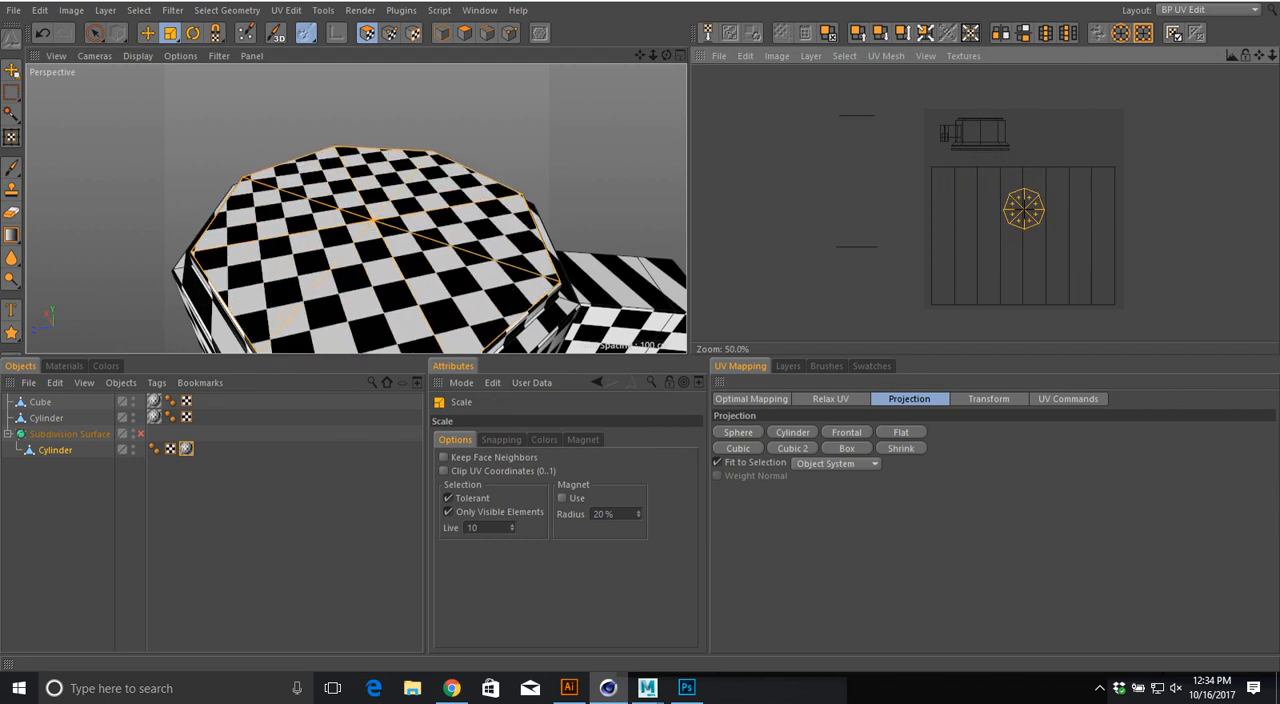
right_click_drag(560, 240, 354, 206, "alt")
mouse_move(354, 206)
left_mouse_down("alt")
mouse_move(335, 145)
mouse_move(354, 194)
left_mouse_up("alt")
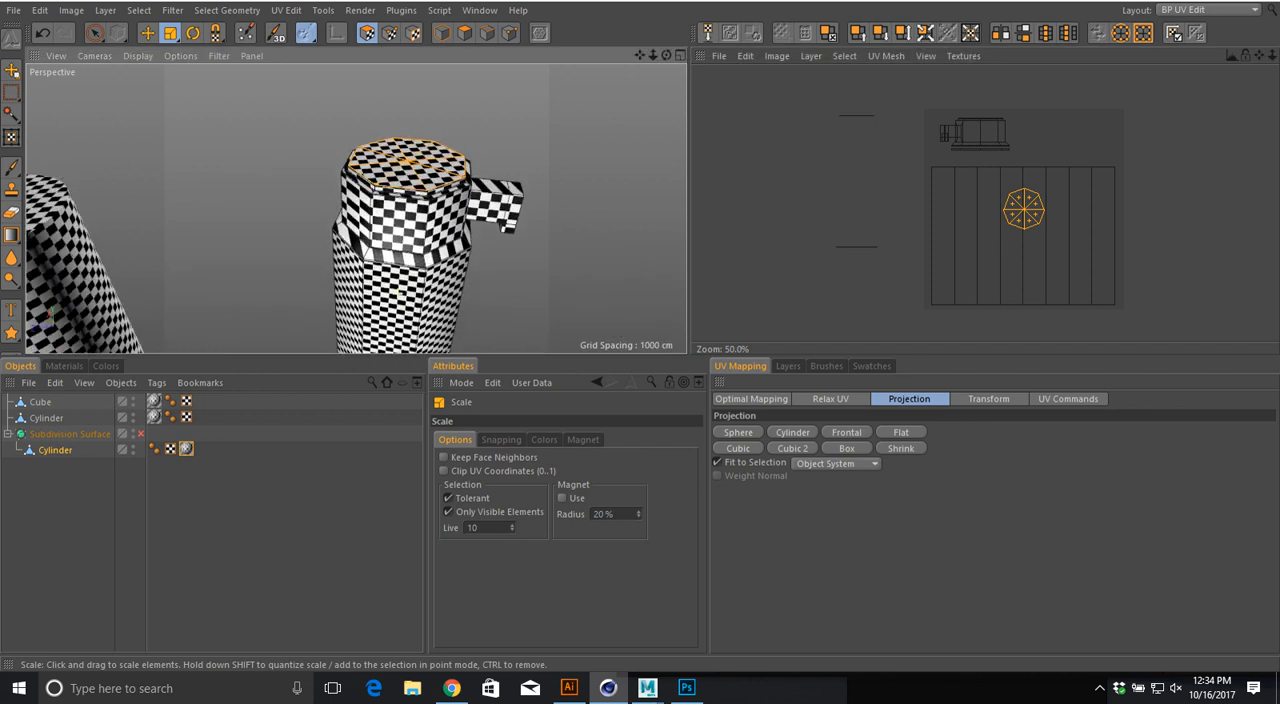
Step: Move the octagonal cap-top island onto the free canvas area above the right part of the body-side island
key("e")
left_click_drag(1024, 209, 1078, 138)
left_click_drag(470, 220, 464, 178, "alt")
right_click_drag(464, 178, 365, 192, "alt")
middle_click_drag(365, 192, 333, 160, "alt")
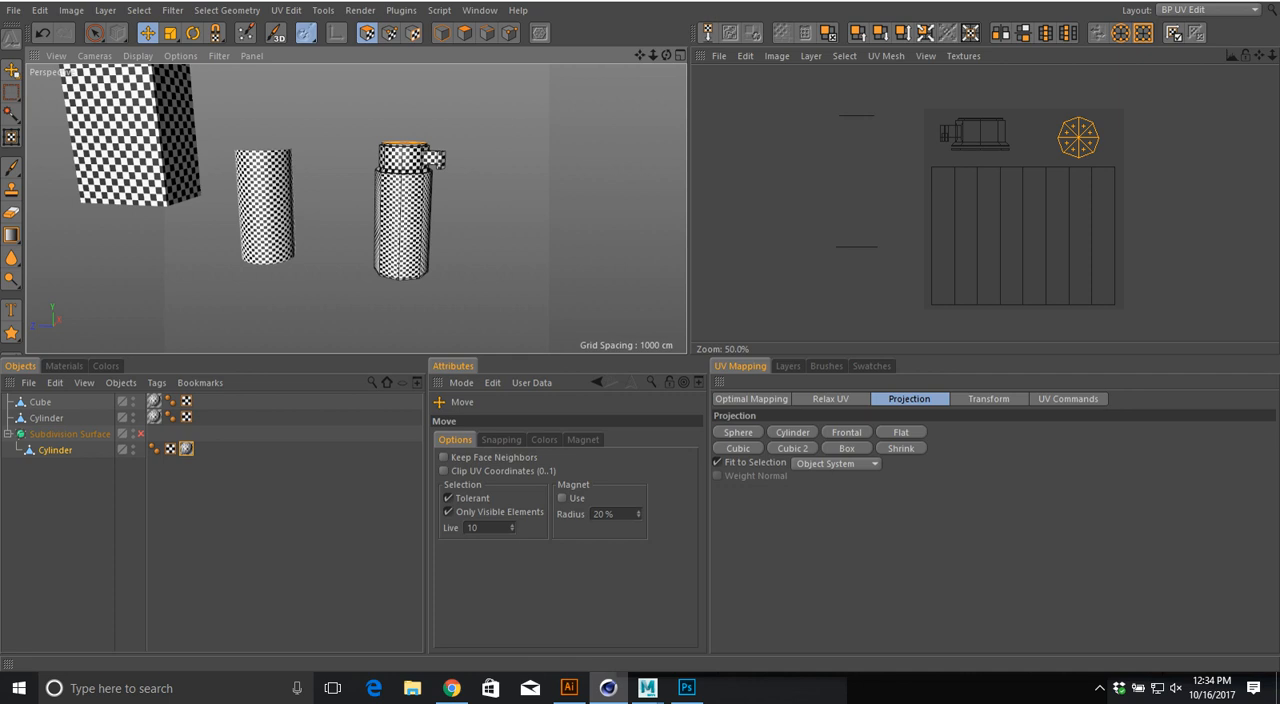
left_click(811, 56)
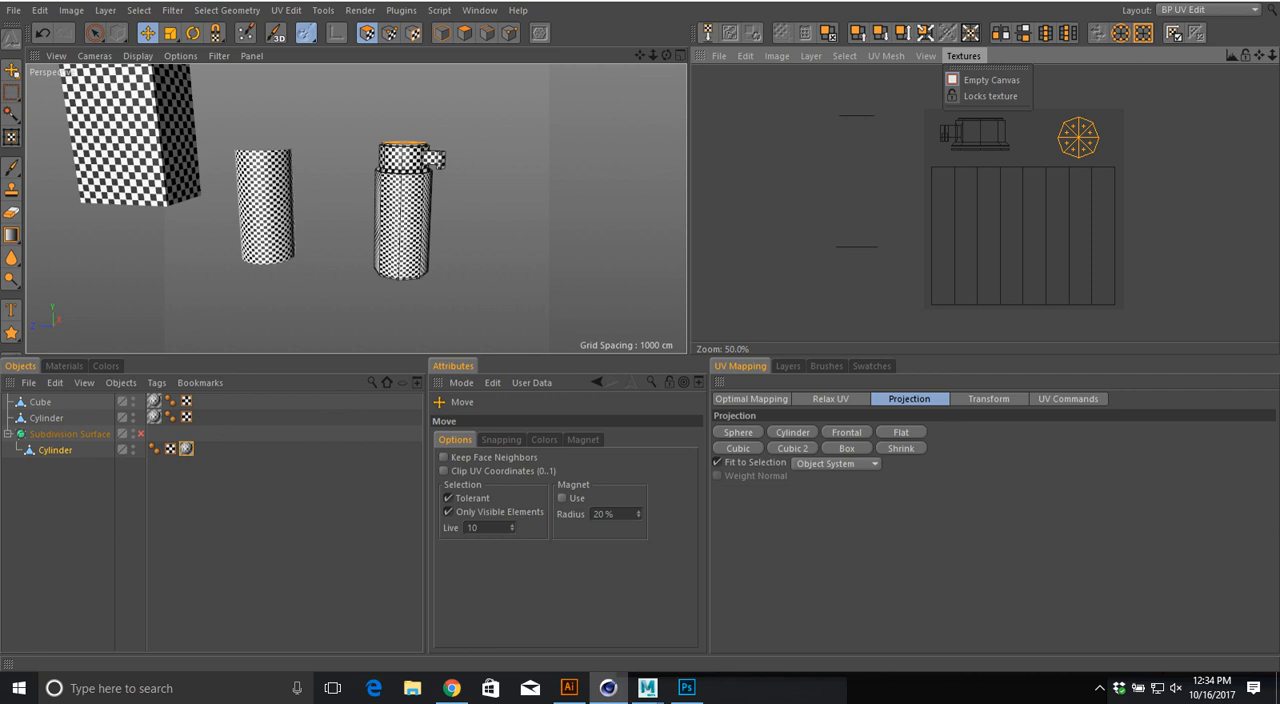
mouse_move(719, 56)
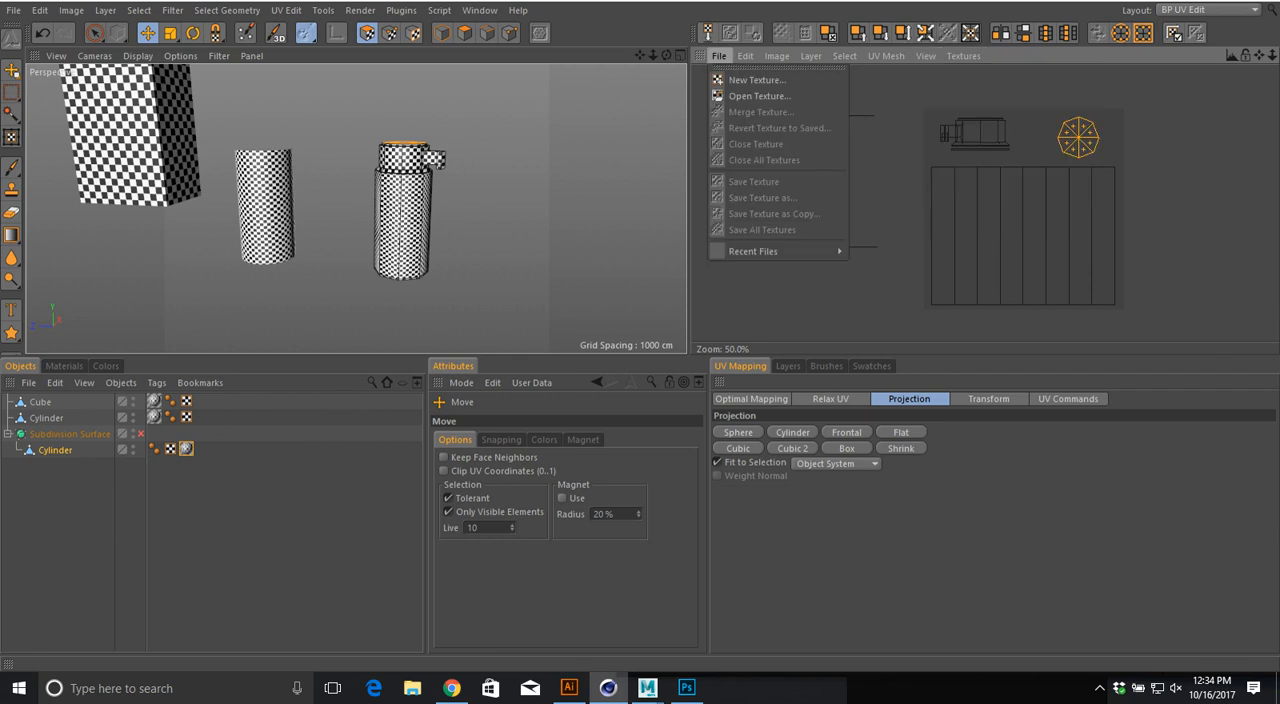
left_click(404, 210)
Step: Select the Cube's texture tag to show the cube's unfolded UV layout on the canvas
middle_click_drag(404, 210, 610, 282, "alt")
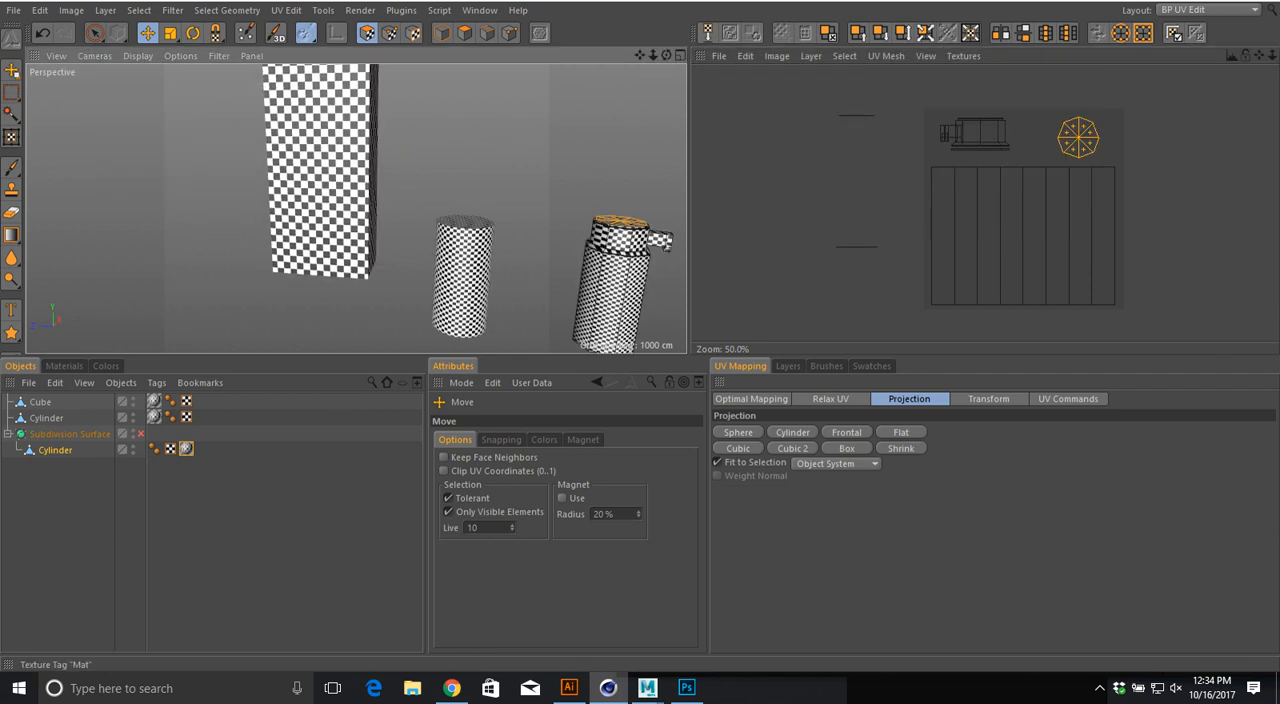
left_click(154, 401)
middle_click_drag(350, 165, 362, 259, "alt")
left_click_drag(362, 235, 370, 262, "alt")
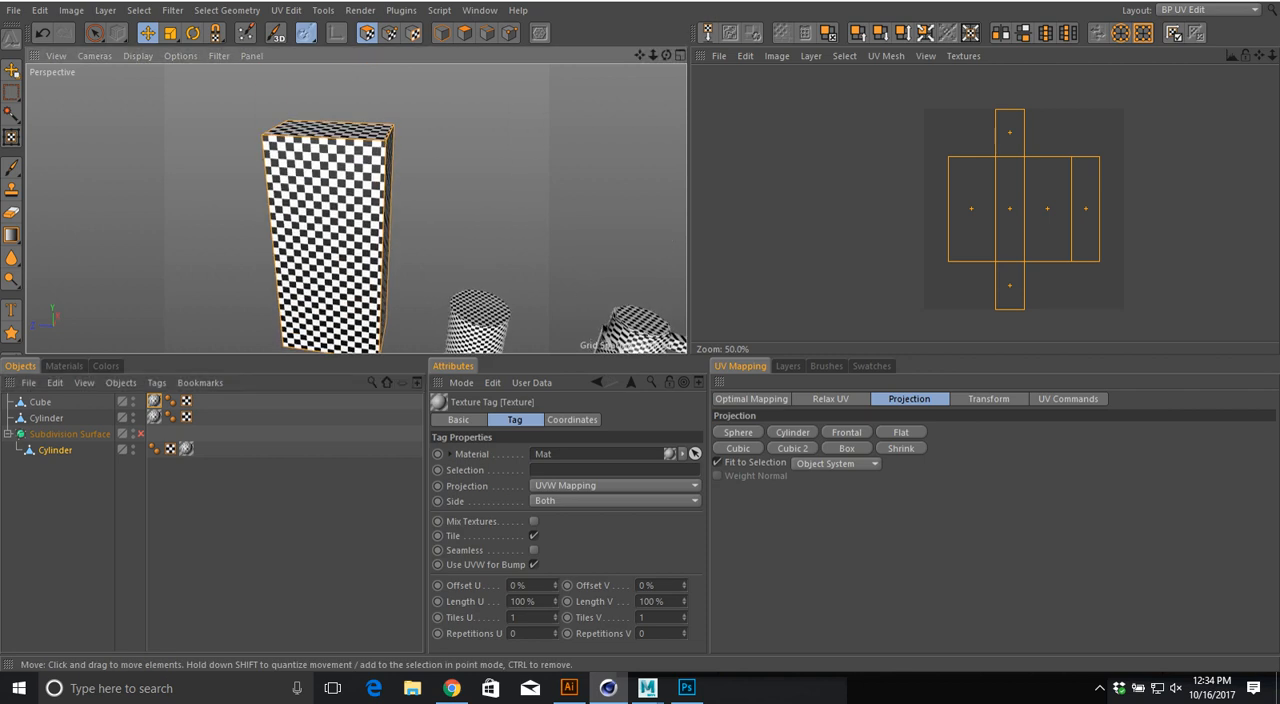
right_click_drag(376, 261, 450, 261, "alt")
Step: Start a new texture with a width and height of 4096 pixels
left_click(718, 56)
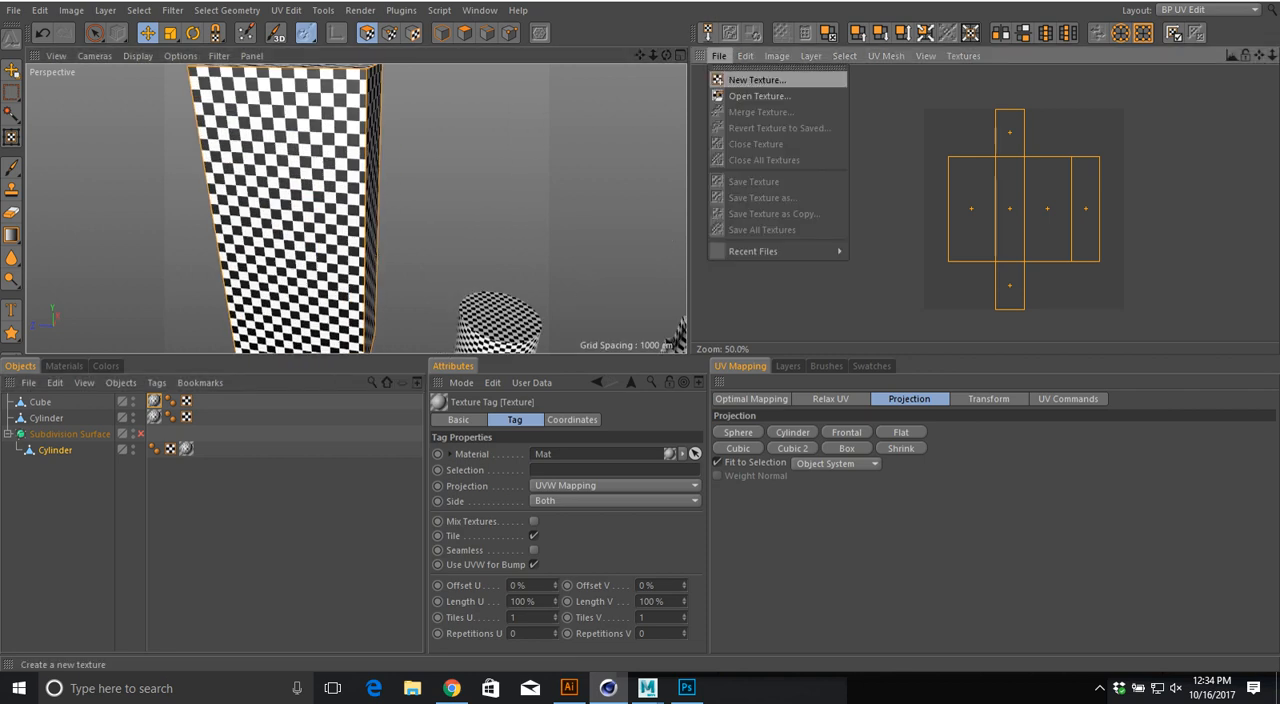
left_click(760, 76)
left_click_drag(702, 79, 679, 79)
type("409")
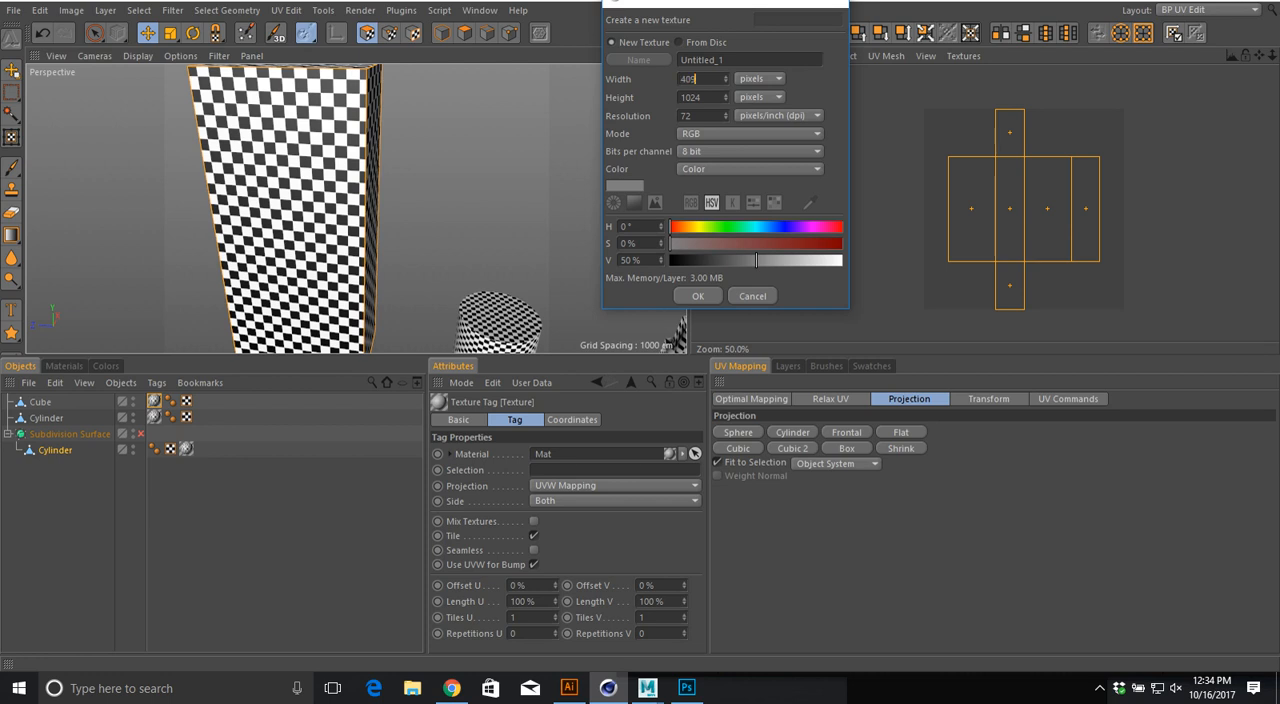
type("6")
key("Tab")
type("4096")
Step: Make the new texture's fill color black with V at 0%, name the texture Box and create it
left_click_drag(756, 260, 747, 260)
left_click_drag(740, 243, 670, 260)
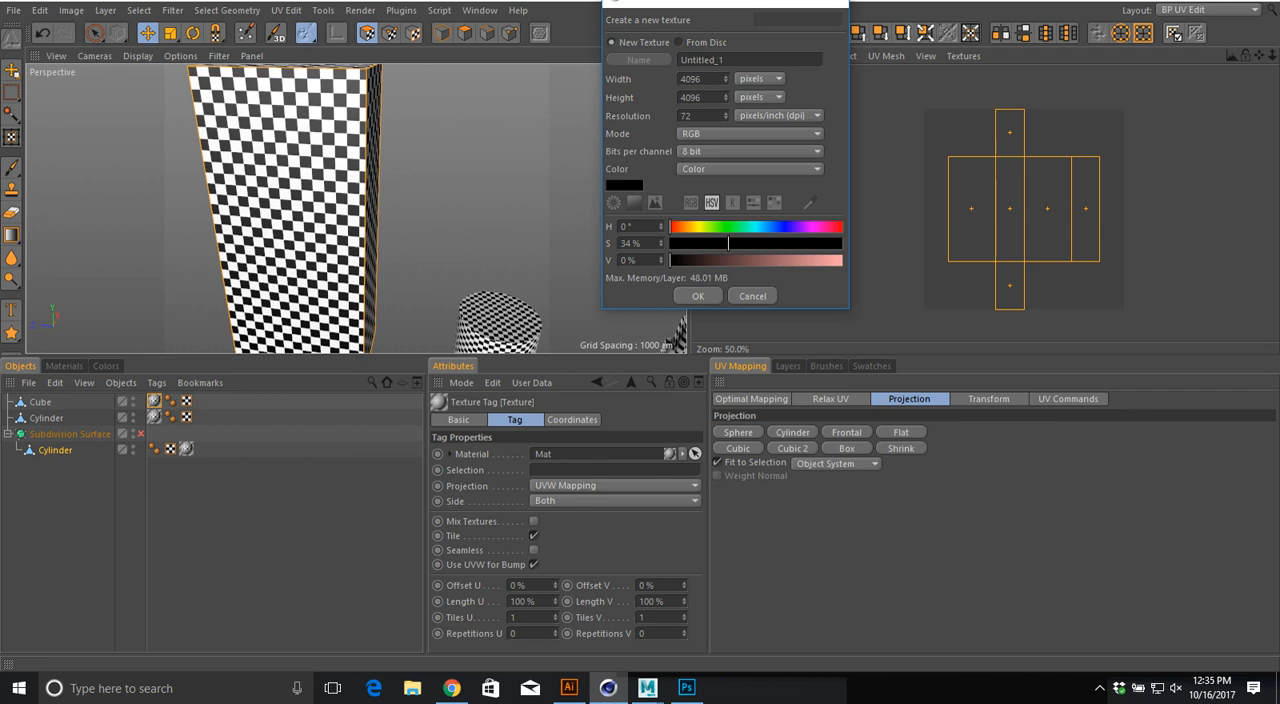
left_click_drag(728, 243, 842, 243)
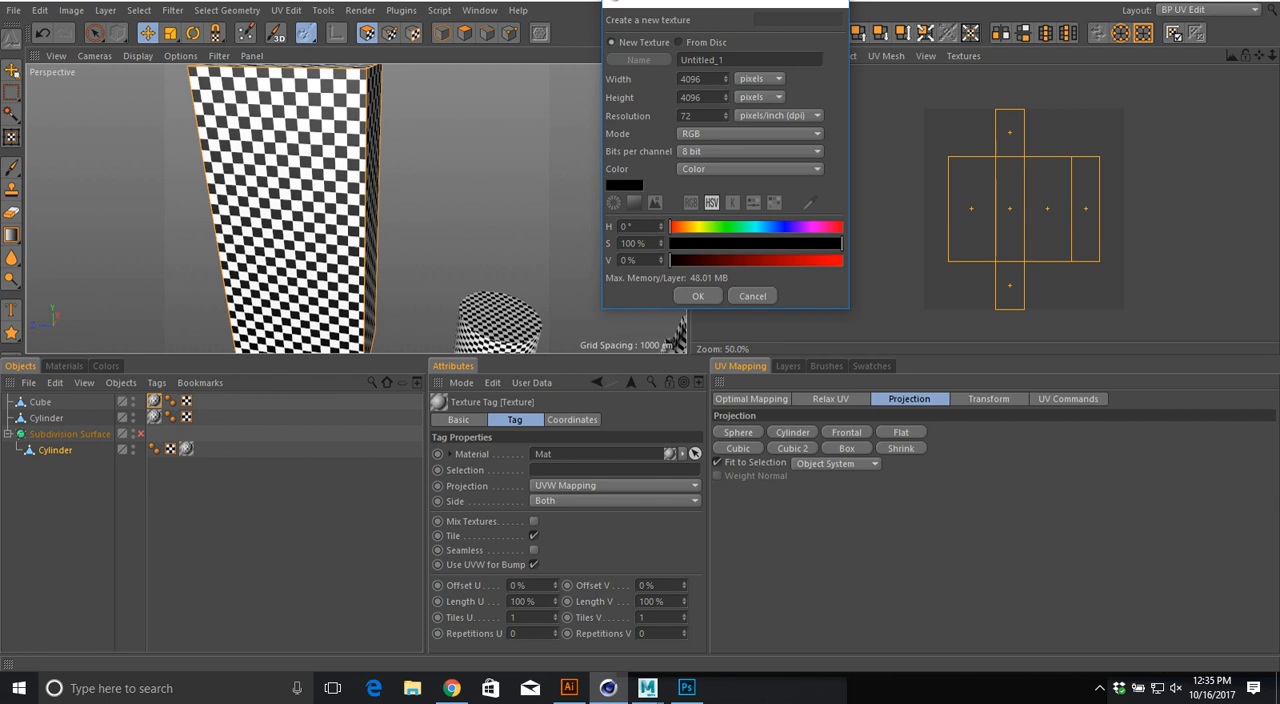
double_click(702, 60)
type("Box")
key("Return")
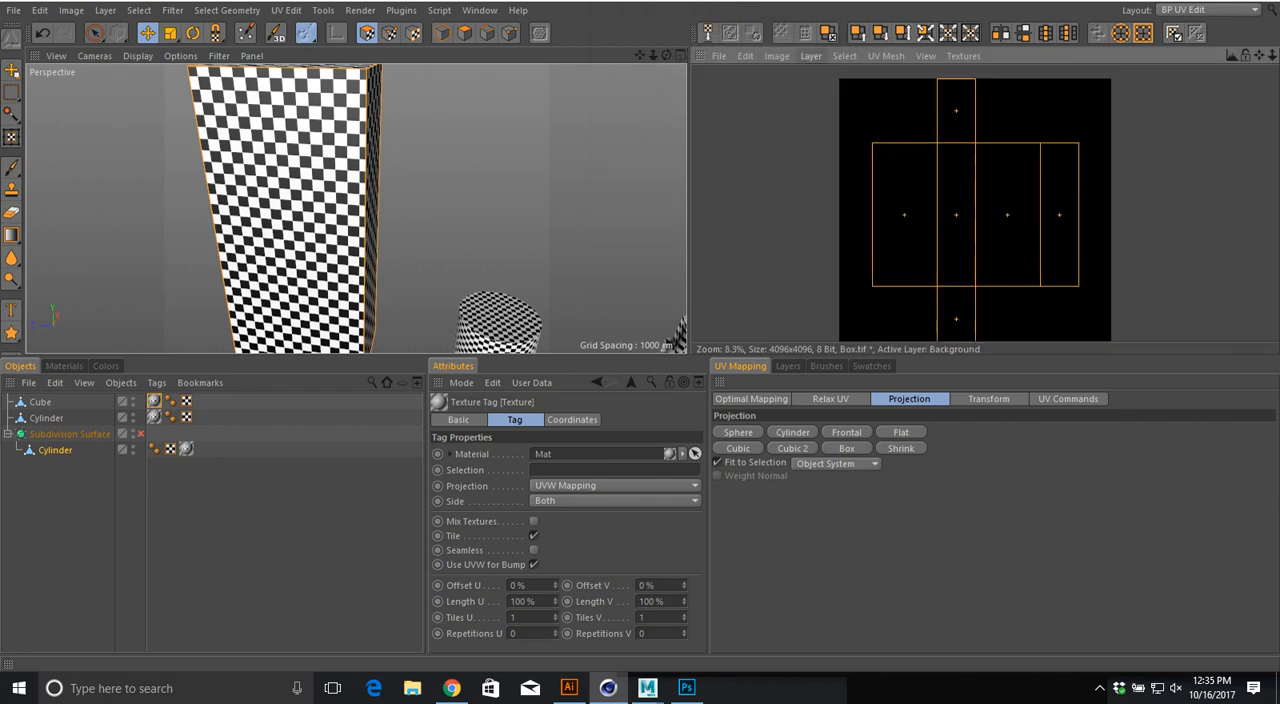
Step: Try filling the cube's UV polygons with white on the Box texture, and undo the fill
left_click(811, 56)
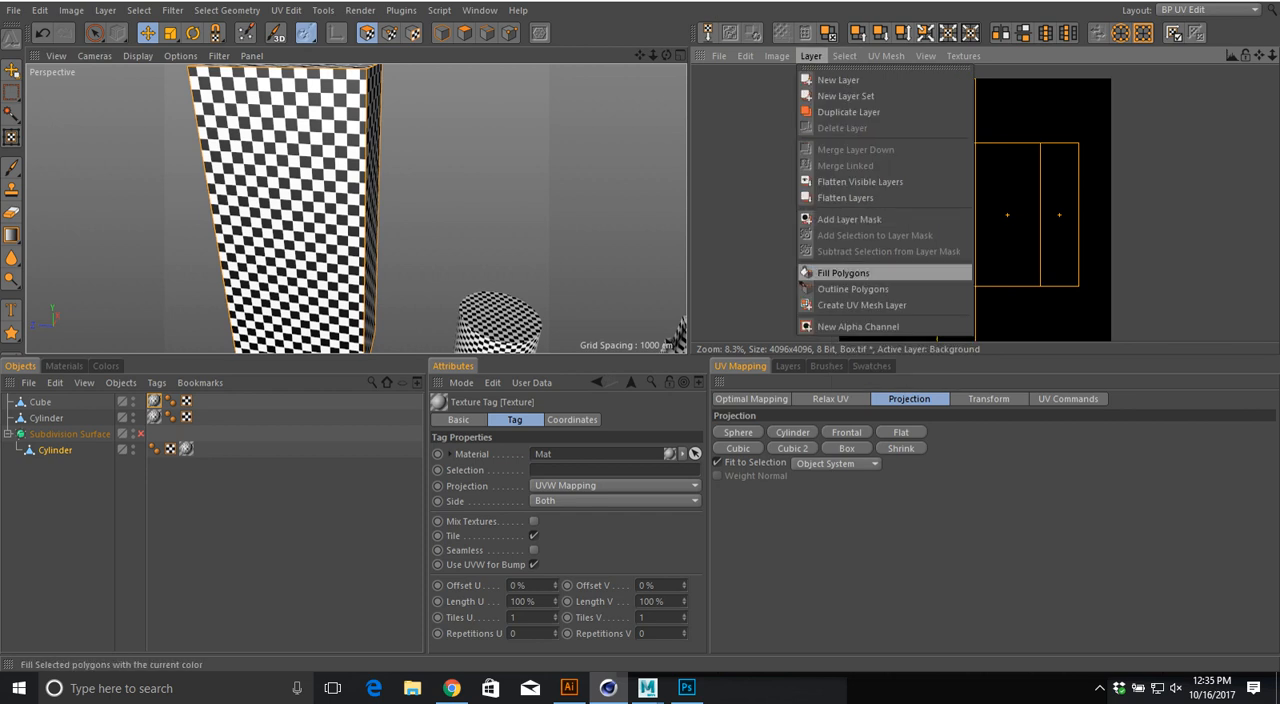
left_click(845, 273)
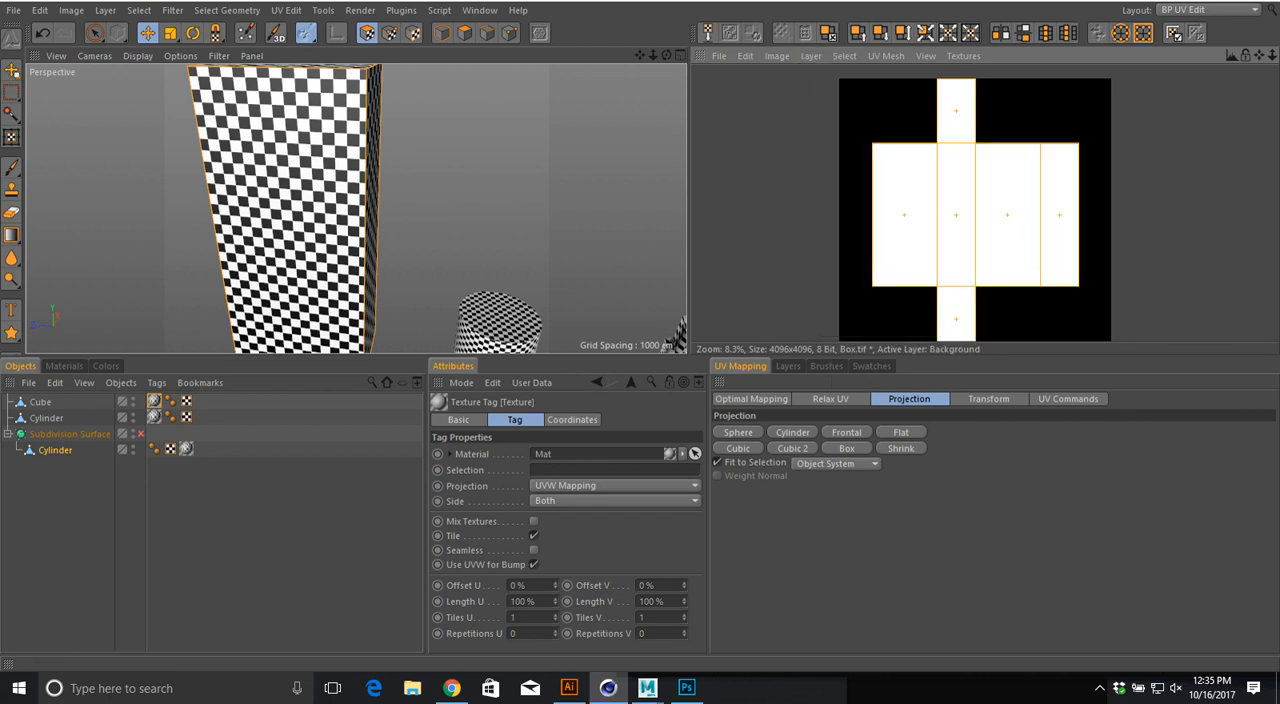
key("ctrl+z")
Step: Outline the cube's UV polygons on the black Box texture and inspect the drawn lines up close
left_click(811, 56)
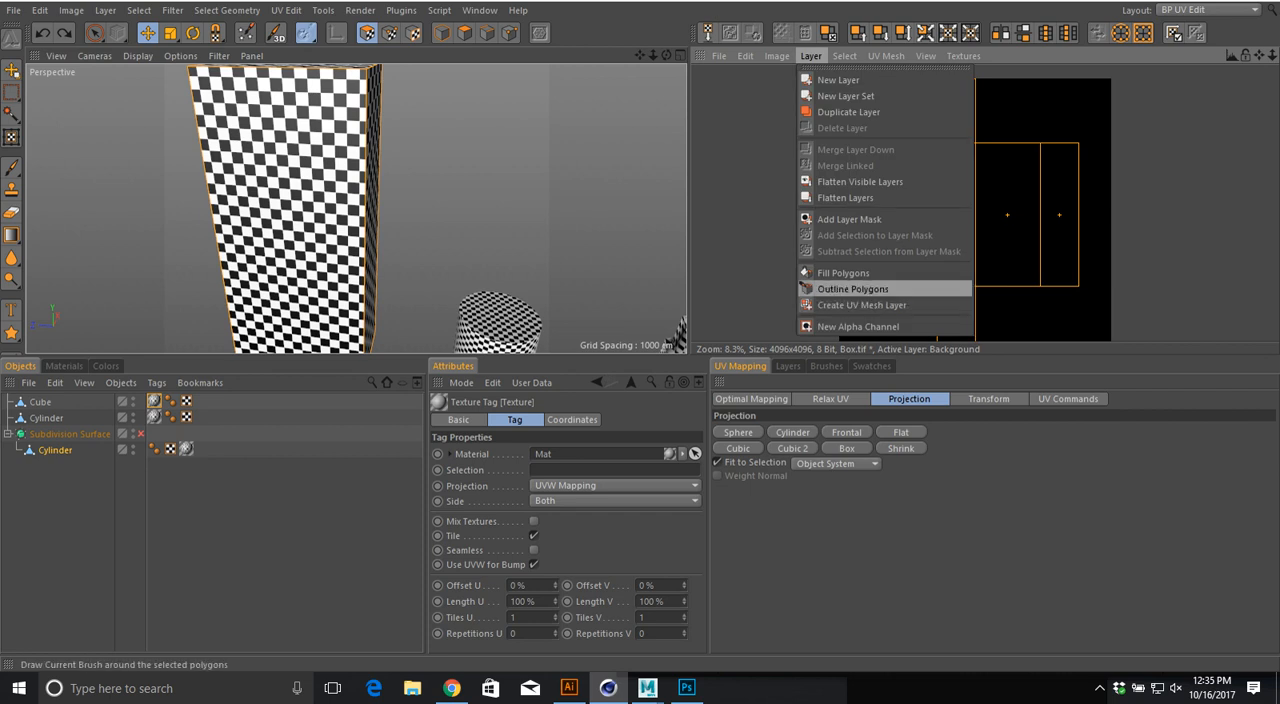
left_click(850, 289)
scroll(824, 178, "up", 3)
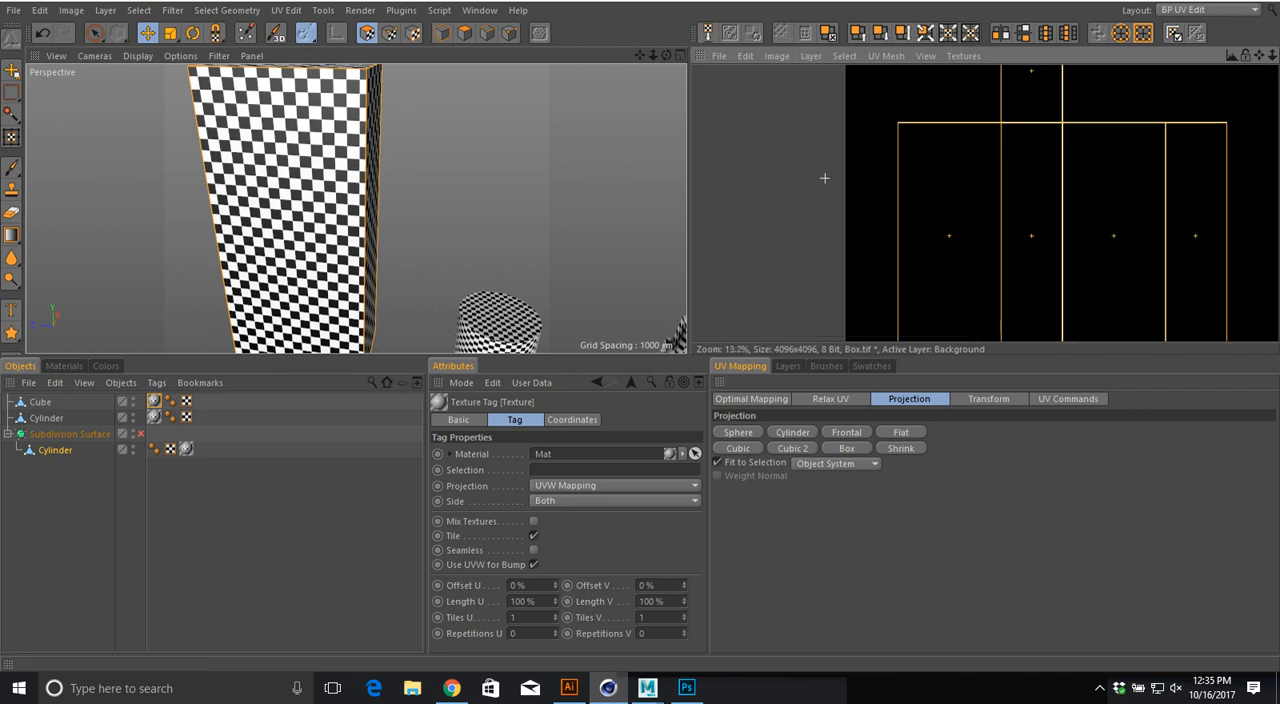
scroll(824, 178, "down", 4)
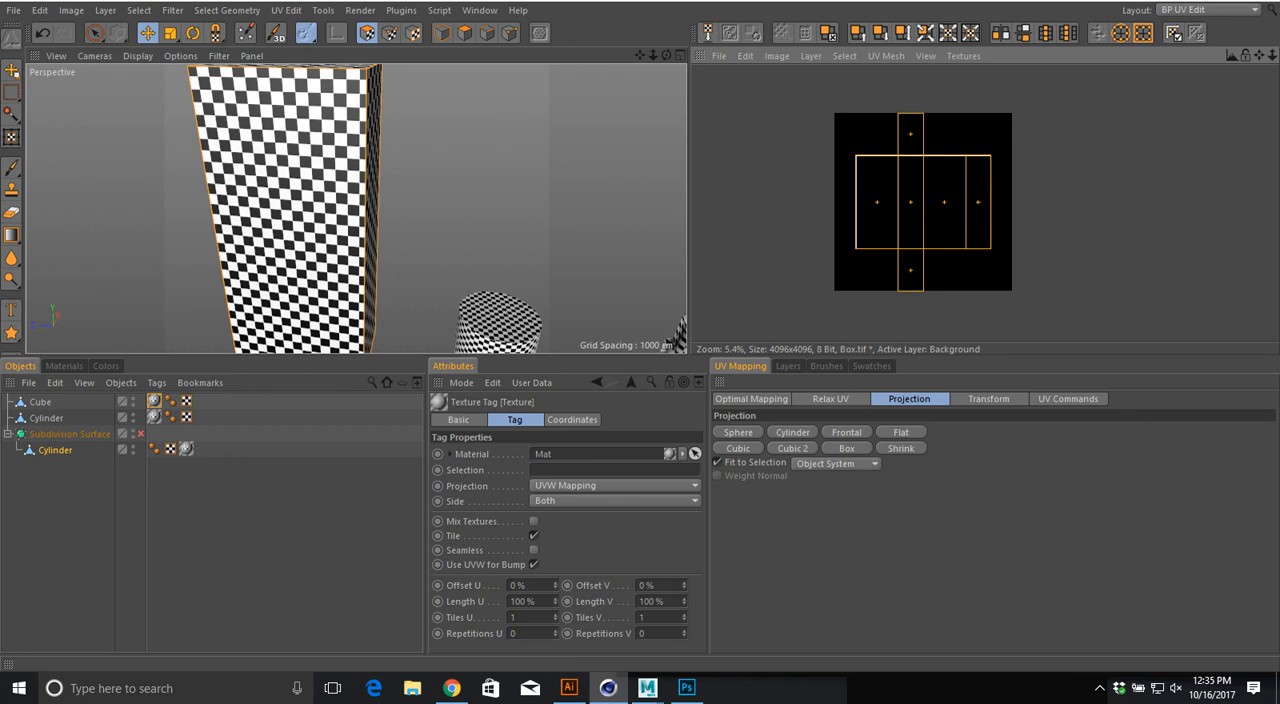
left_click(826, 366)
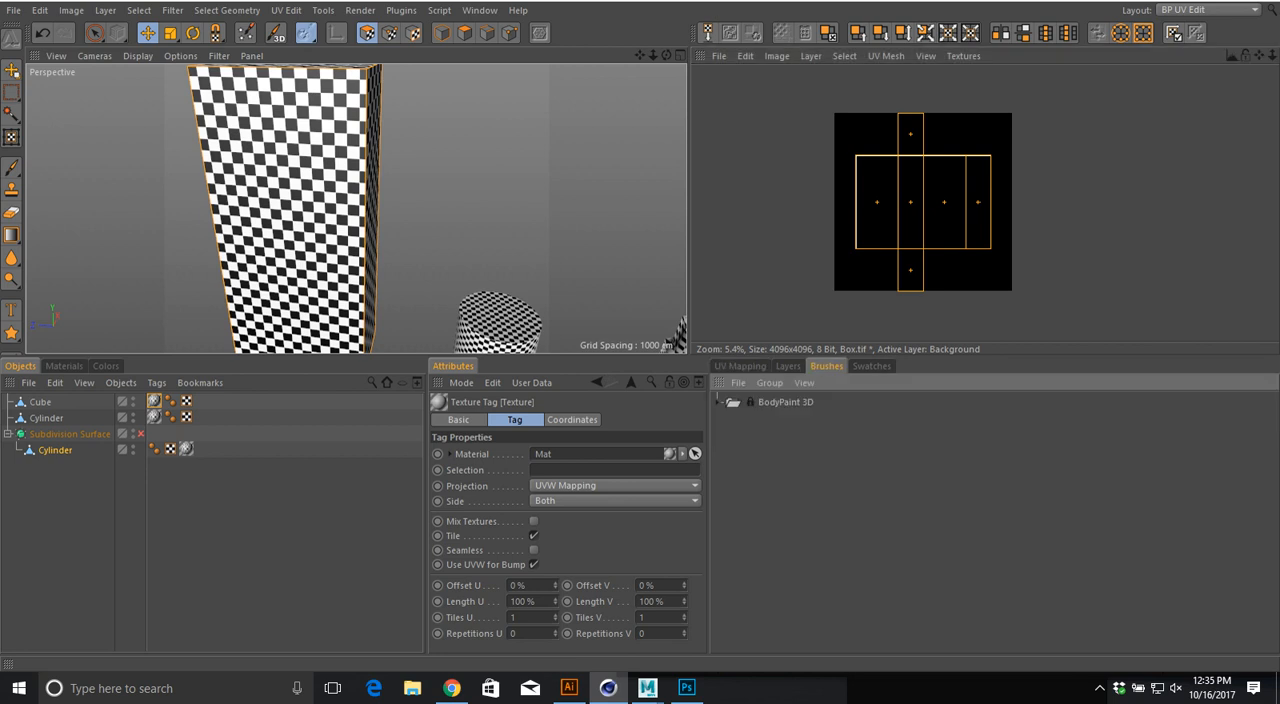
left_click(788, 366)
left_click(871, 366)
left_click(826, 366)
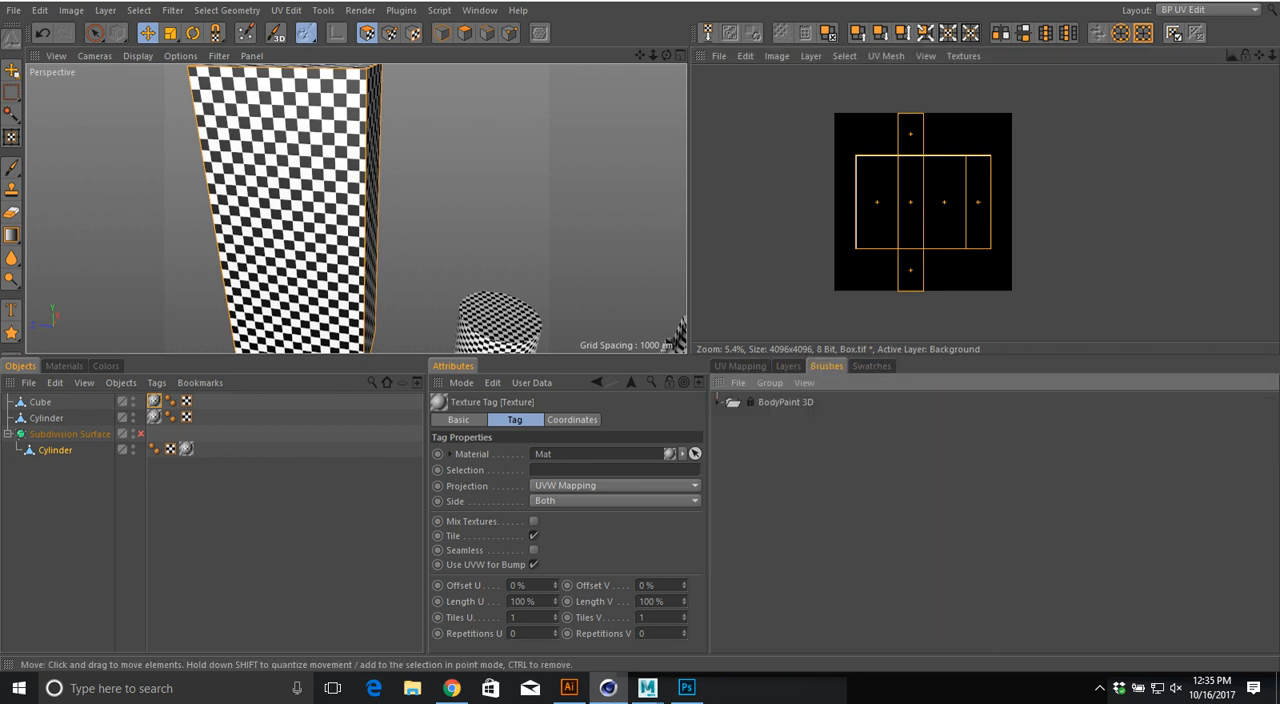
Step: Enable 3D Painting mode and try switching projection painting on and off
left_click(276, 33)
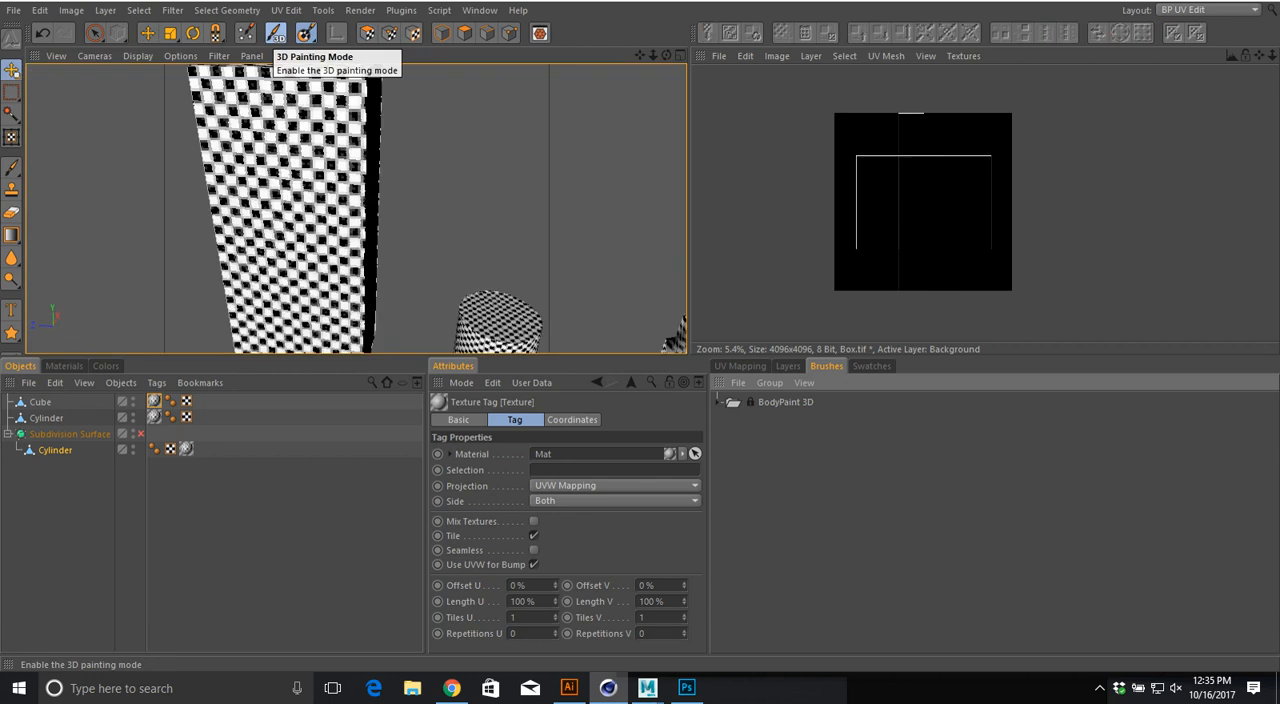
left_click(306, 33)
left_click(377, 3)
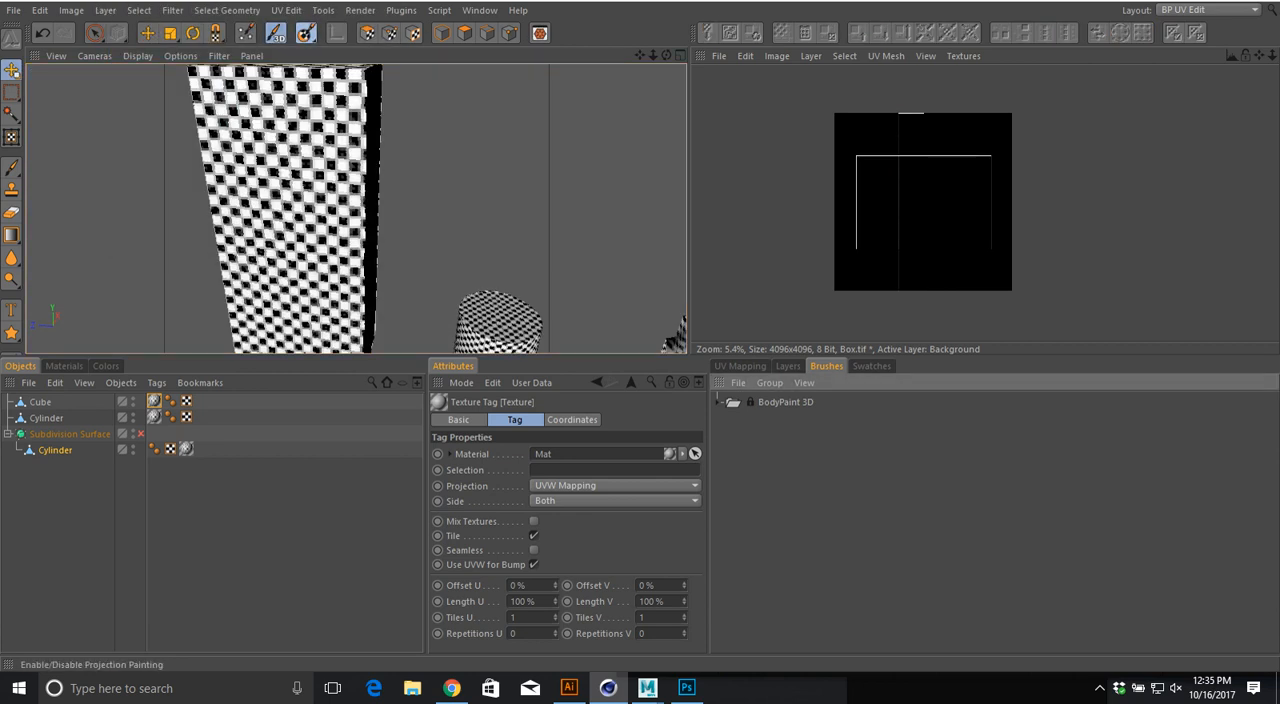
left_click(306, 33)
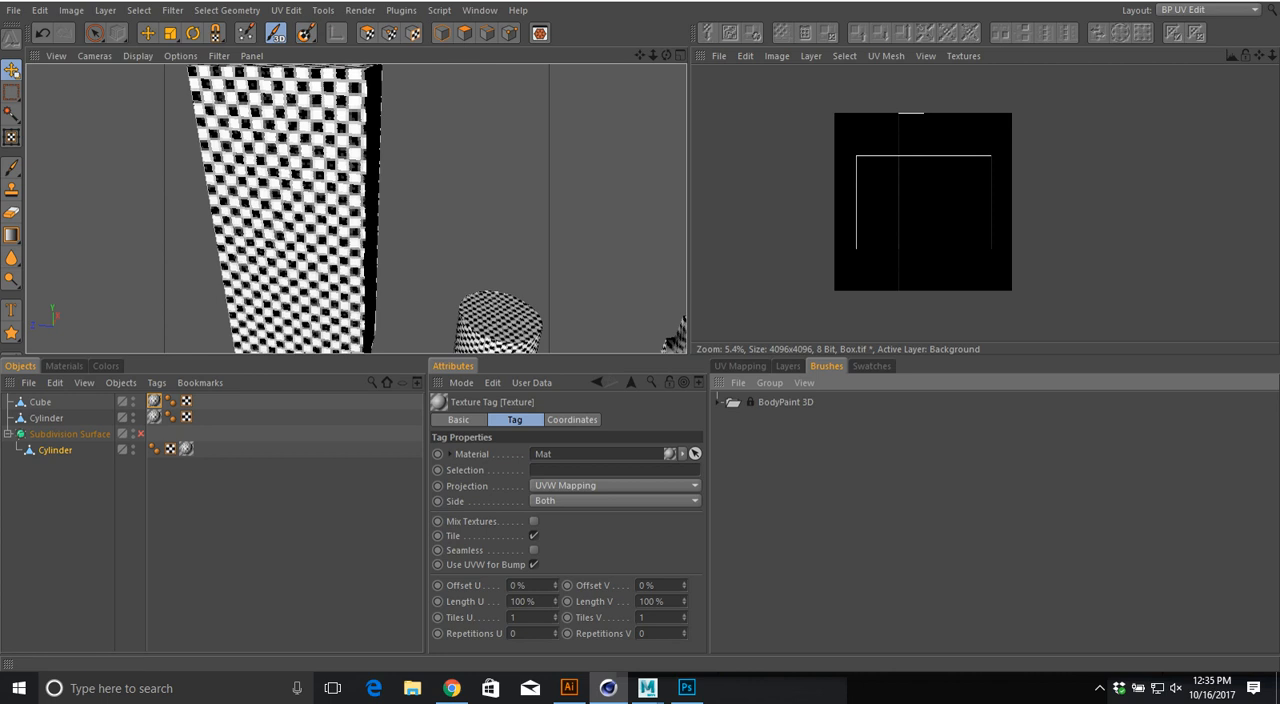
Step: Open the paint color settings, lower the color's V value to 0% and raise it back to 100%
left_click(458, 420)
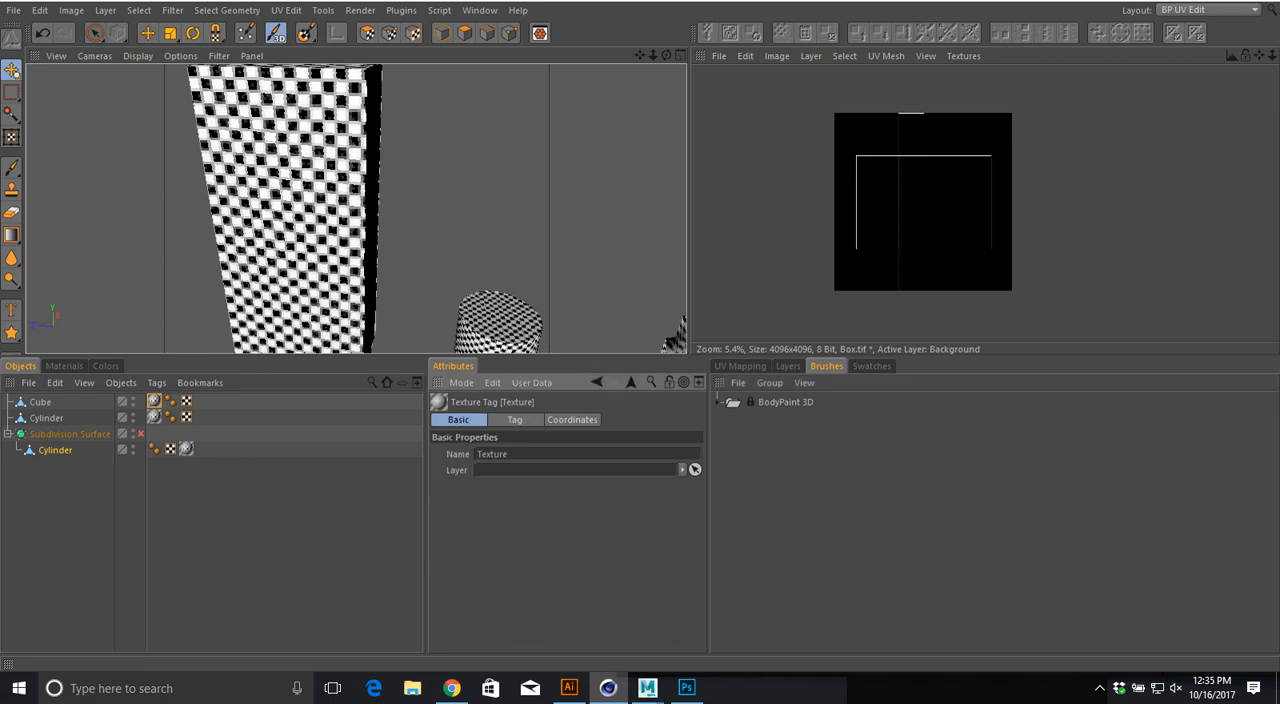
left_click(572, 420)
left_click(64, 366)
left_click(105, 366)
left_click(64, 366)
left_click(105, 366)
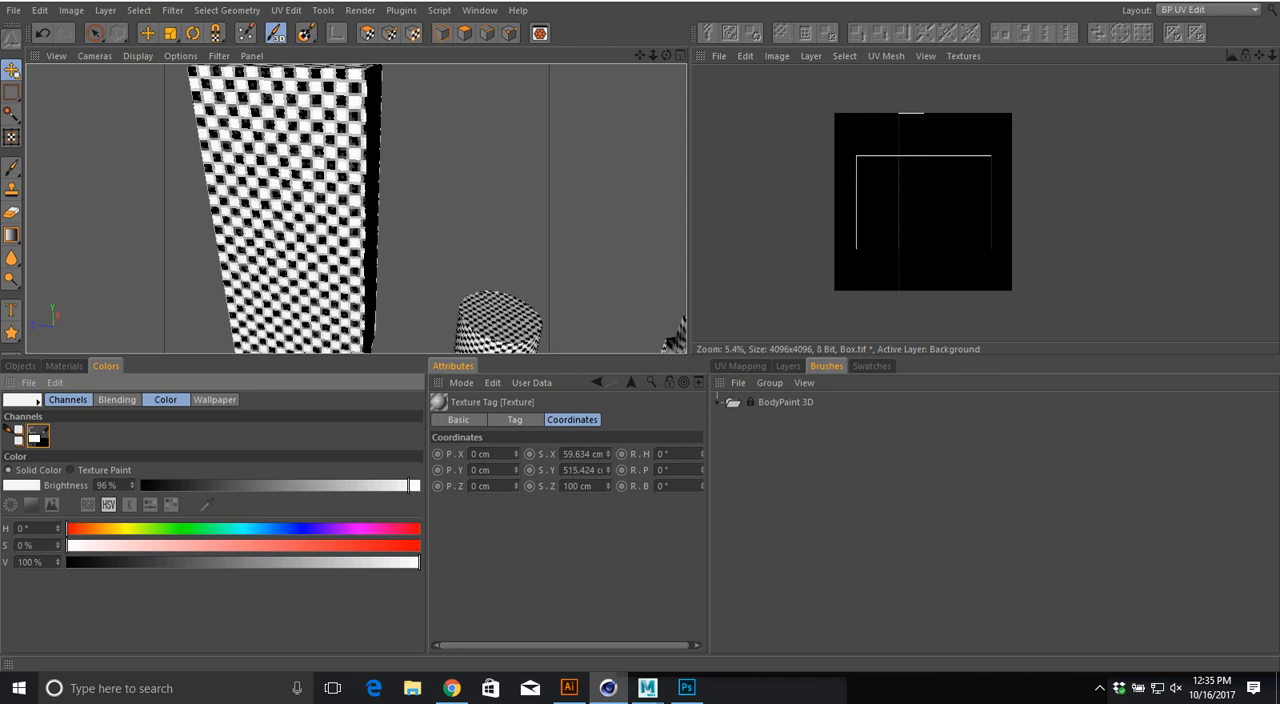
left_click_drag(418, 562, 67, 562)
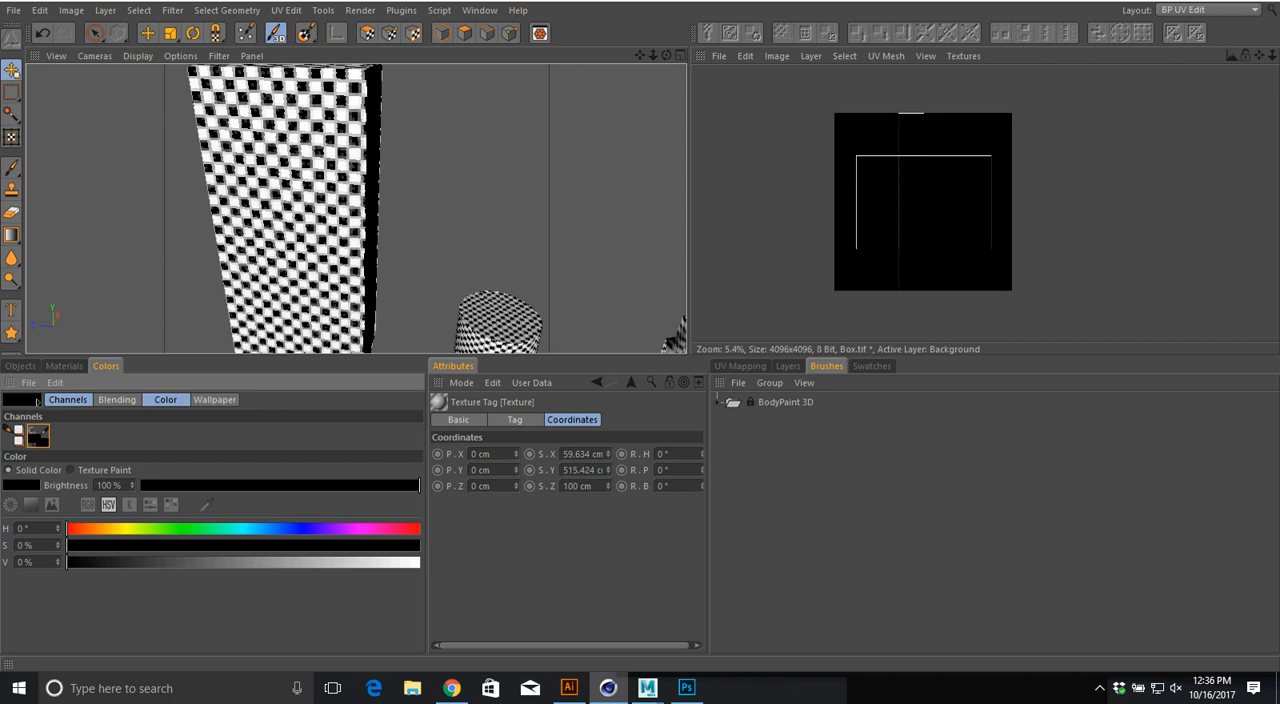
left_click_drag(67, 562, 419, 562)
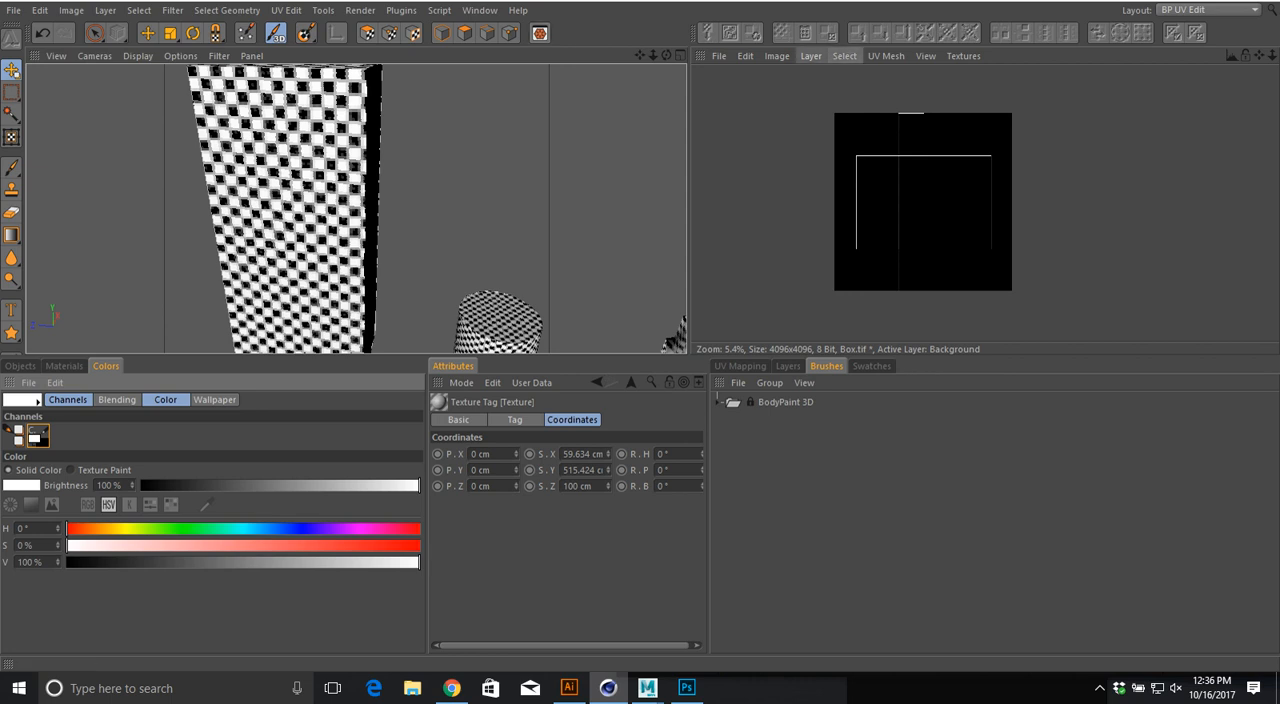
Step: Return to UV Polygon Edit mode and outline the cube's UV polygons in white on the texture again
left_click(810, 56)
left_click(450, 208)
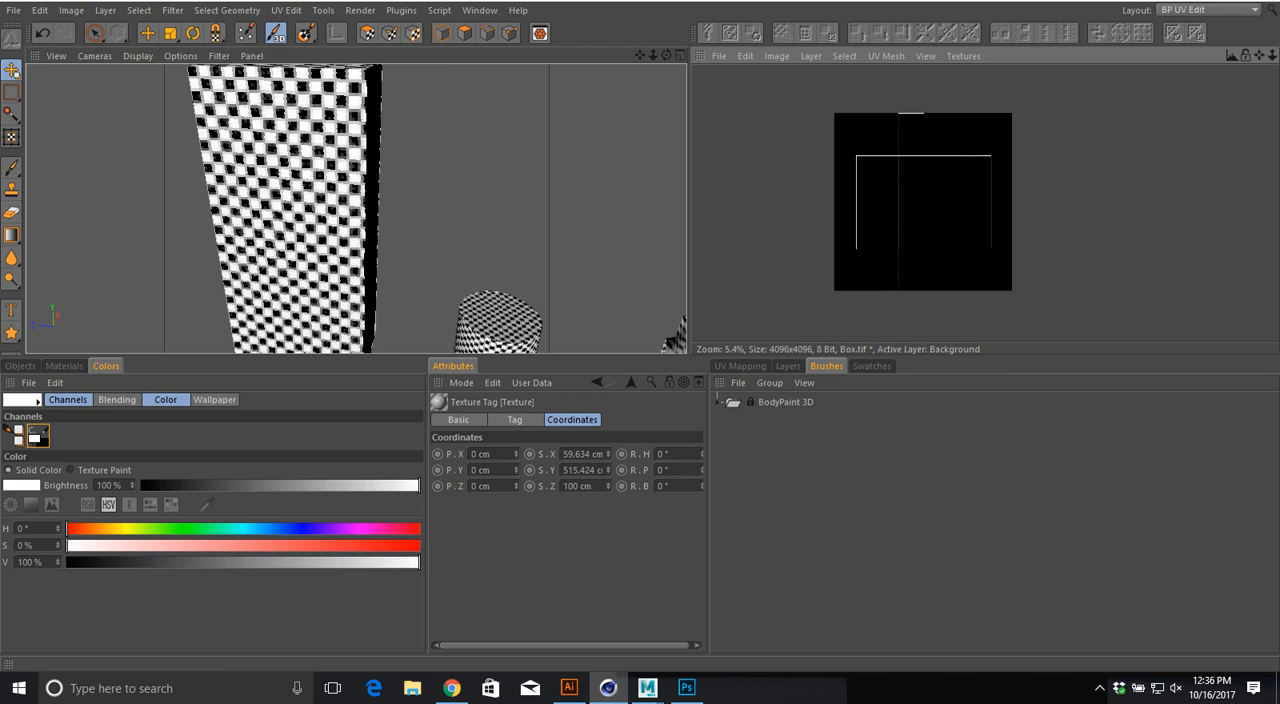
scroll(450, 208, "down", 5)
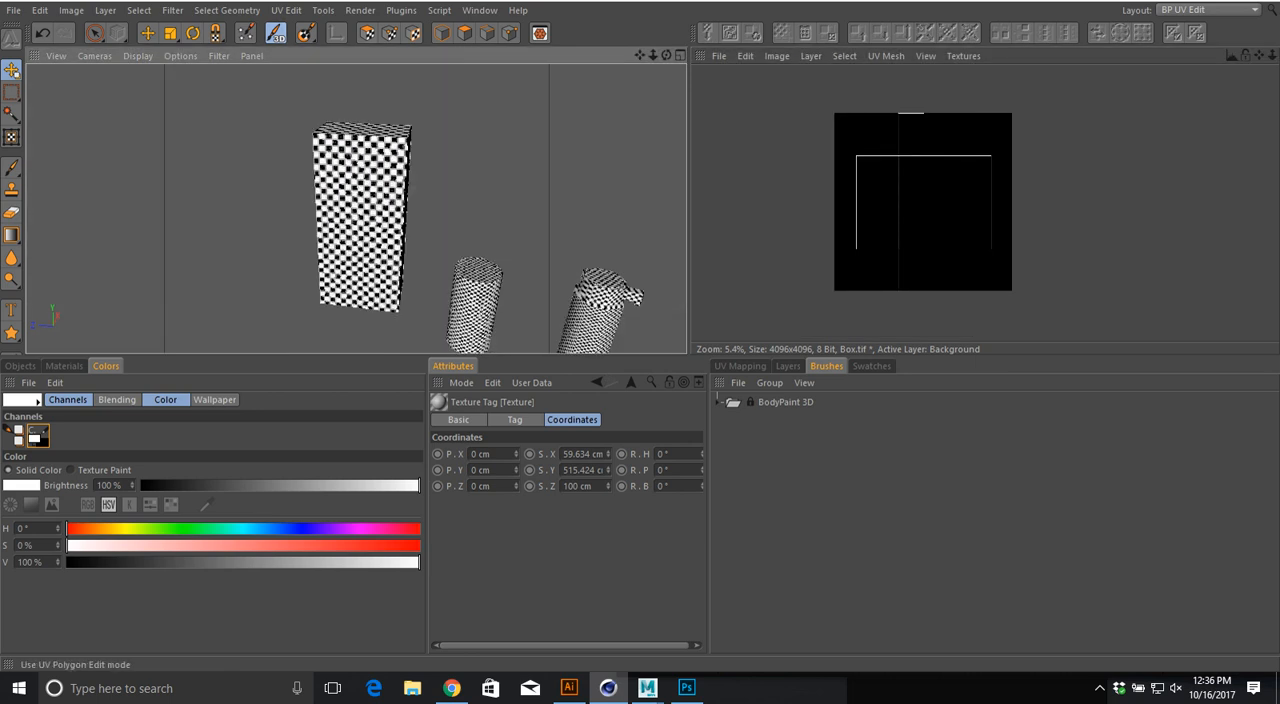
left_click(367, 33)
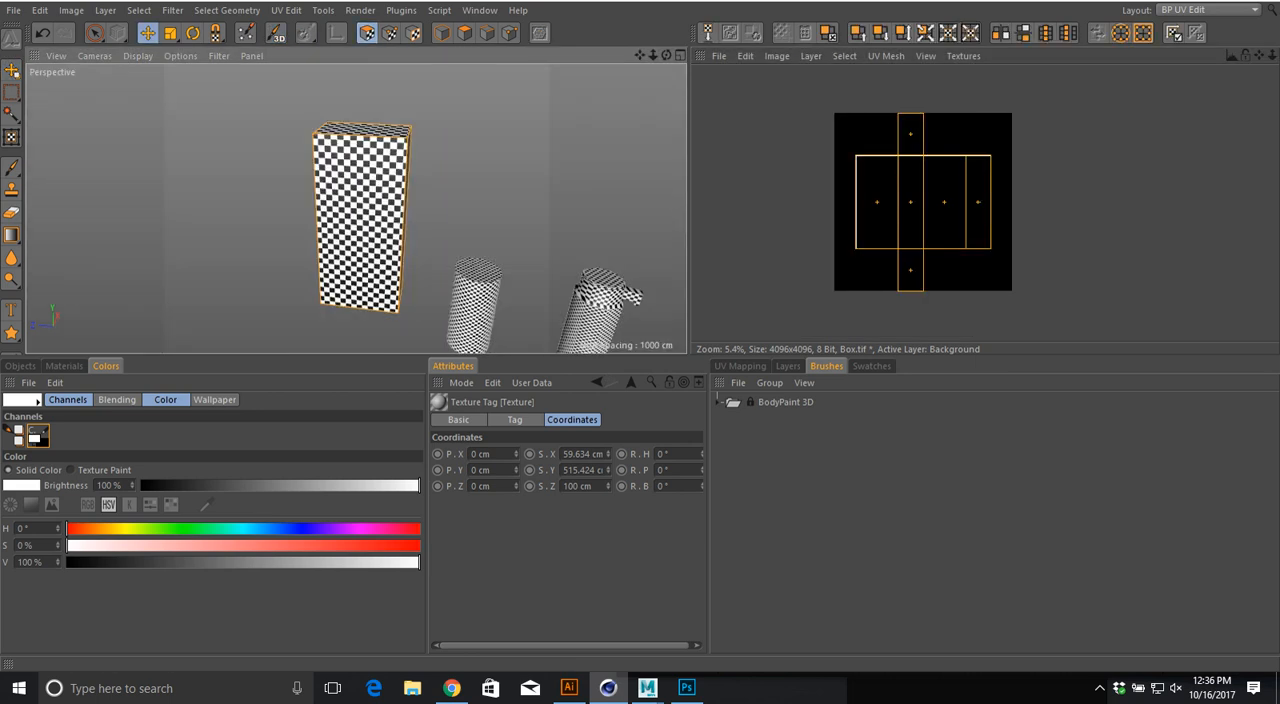
left_click(811, 56)
left_click(853, 289)
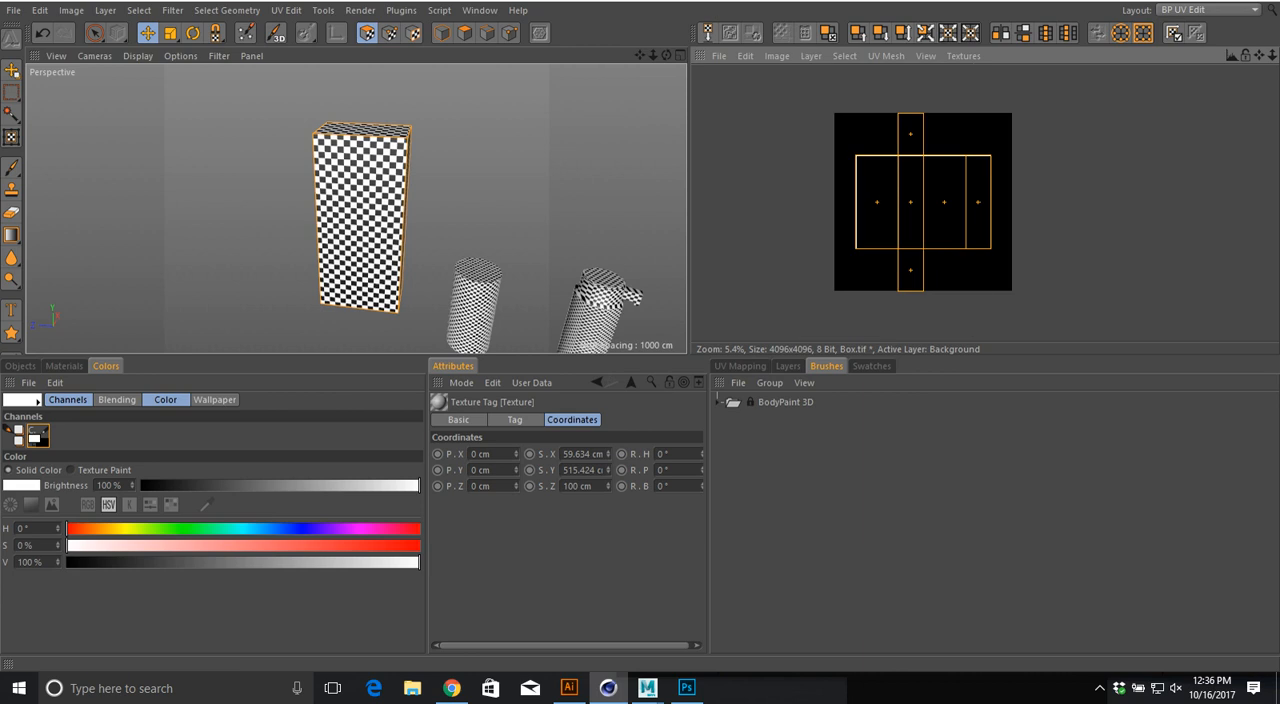
Step: Save the texture as Box.tif in TIFF (PSD Layers) format in the 2510 product project's textures folder
left_click(719, 56)
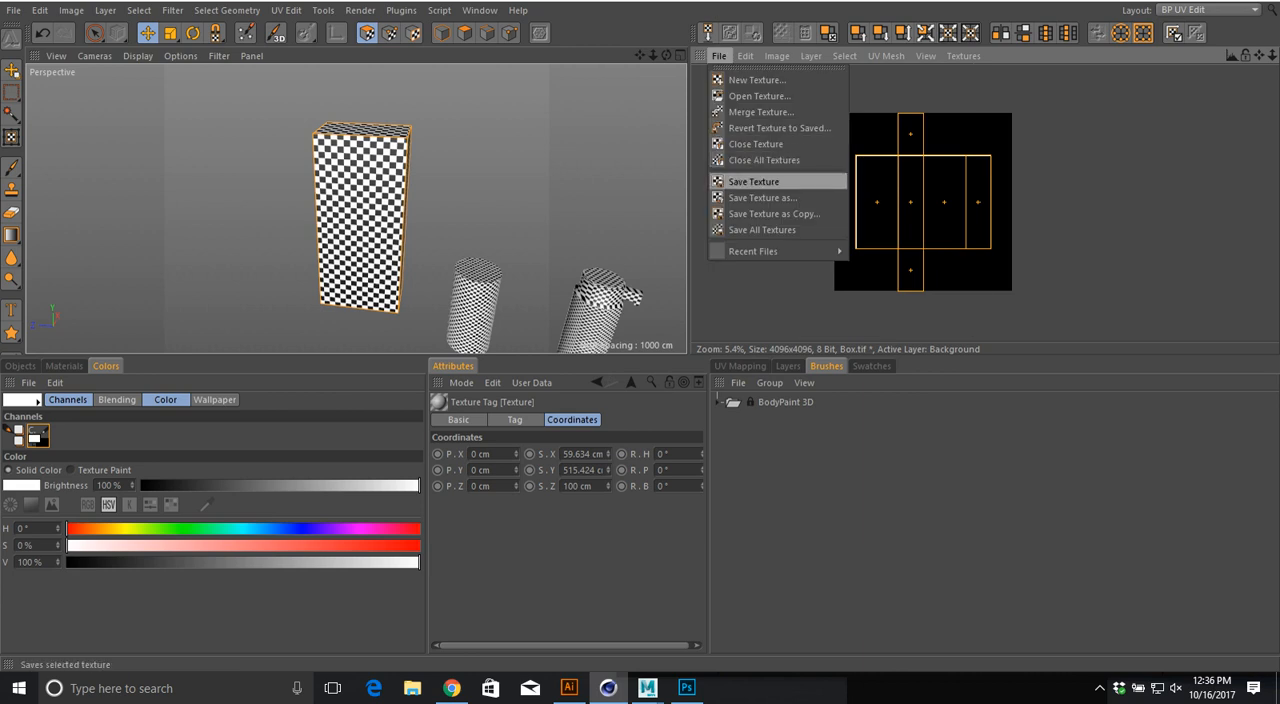
left_click(753, 181)
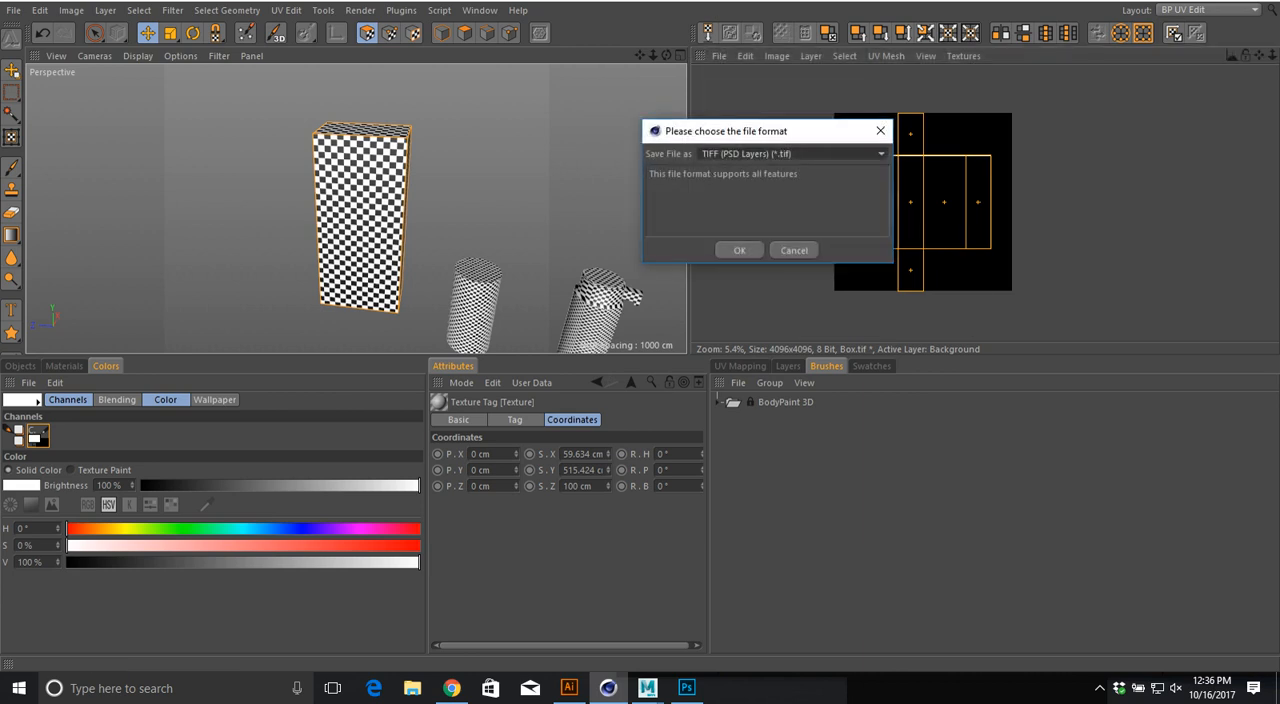
left_click(739, 250)
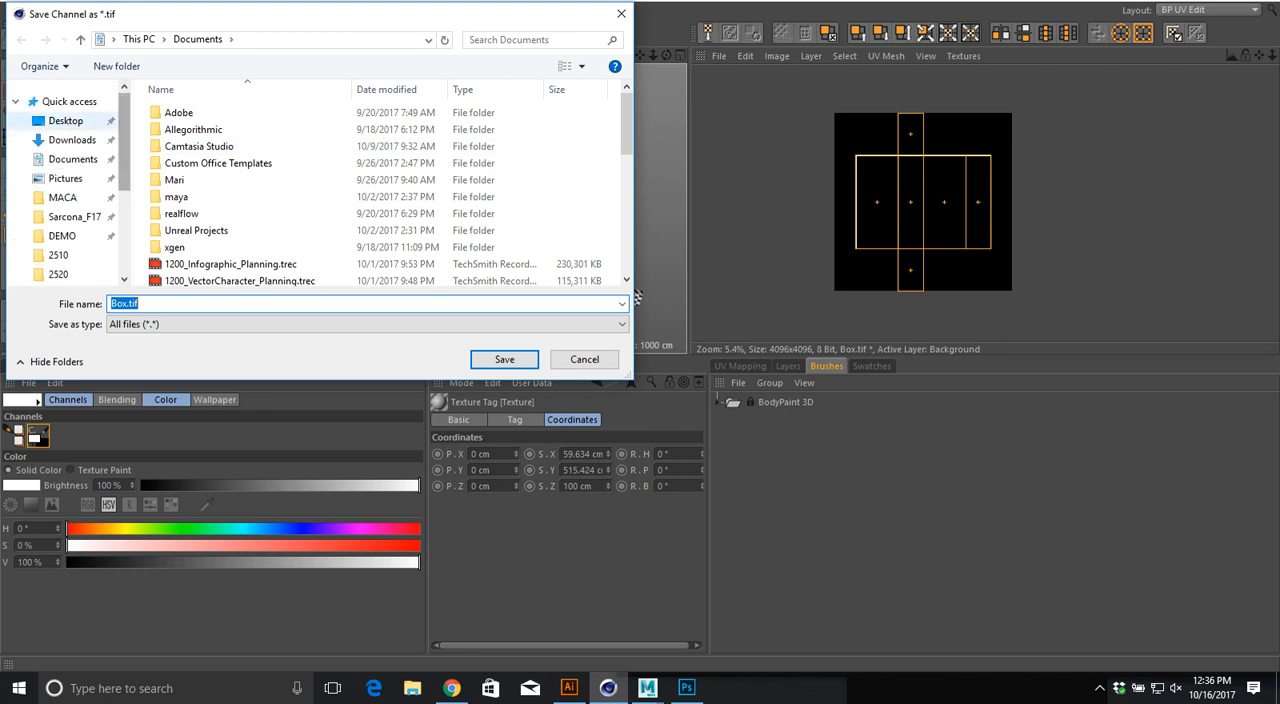
left_click(74, 217)
double_click(180, 130)
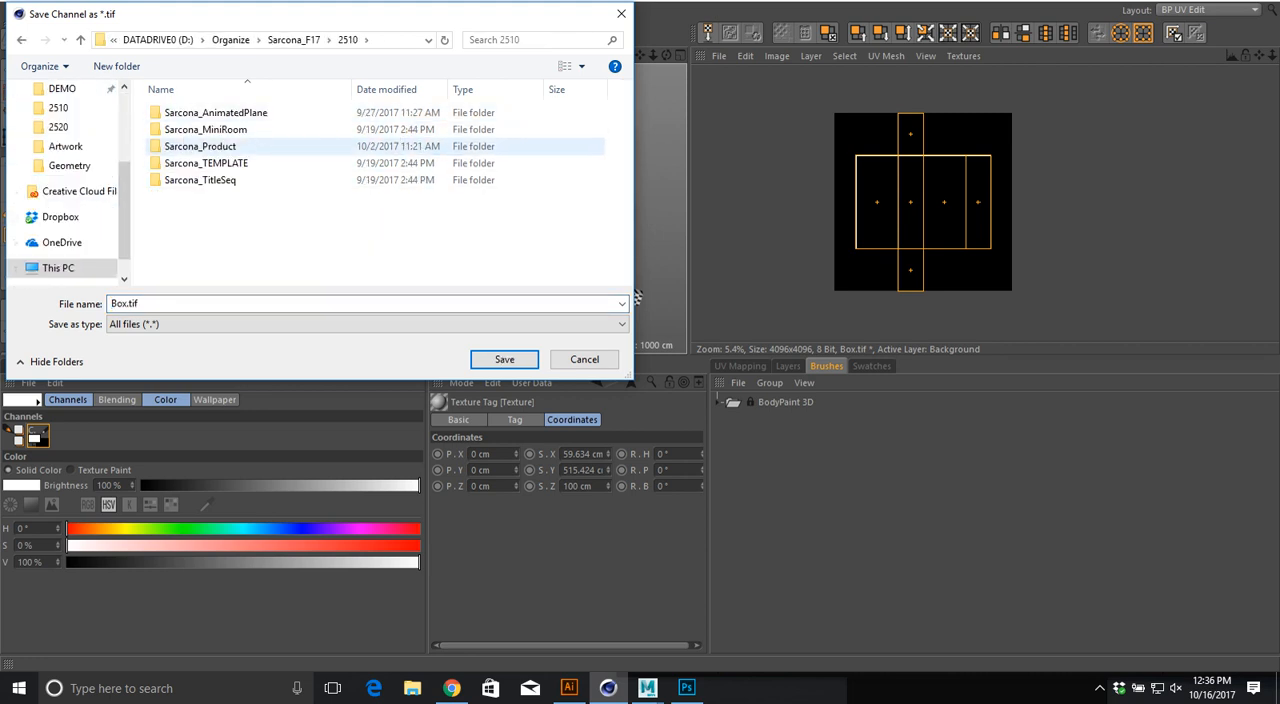
double_click(200, 146)
double_click(181, 180)
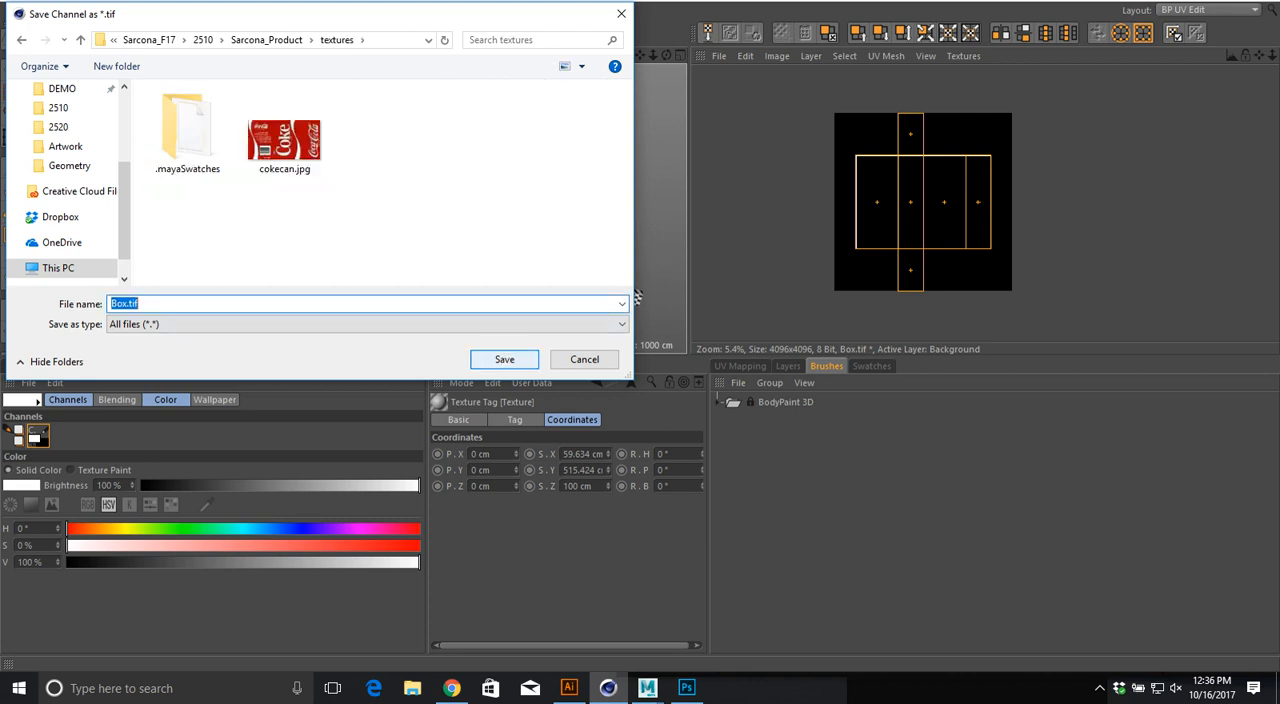
key("Return")
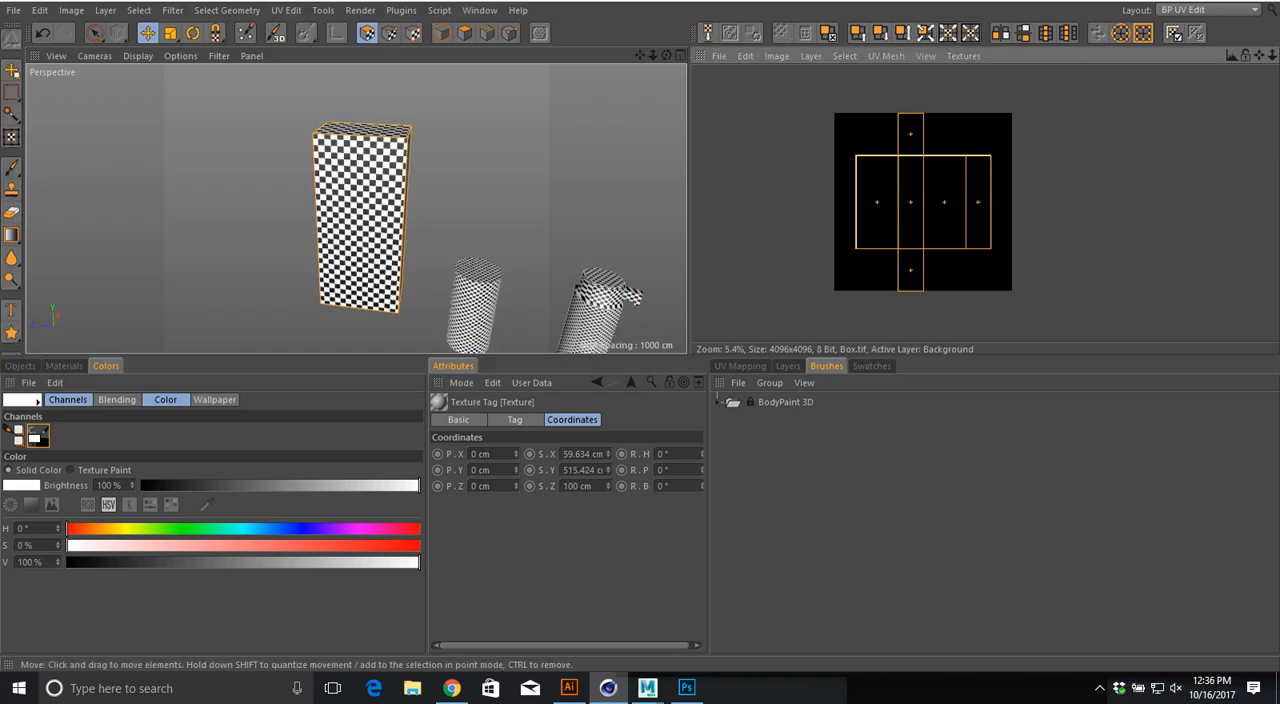
Step: Switch to Photoshop and close the open Untitled-1 document without saving it
key("alt+Tab")
key("Tab")
key("Tab")
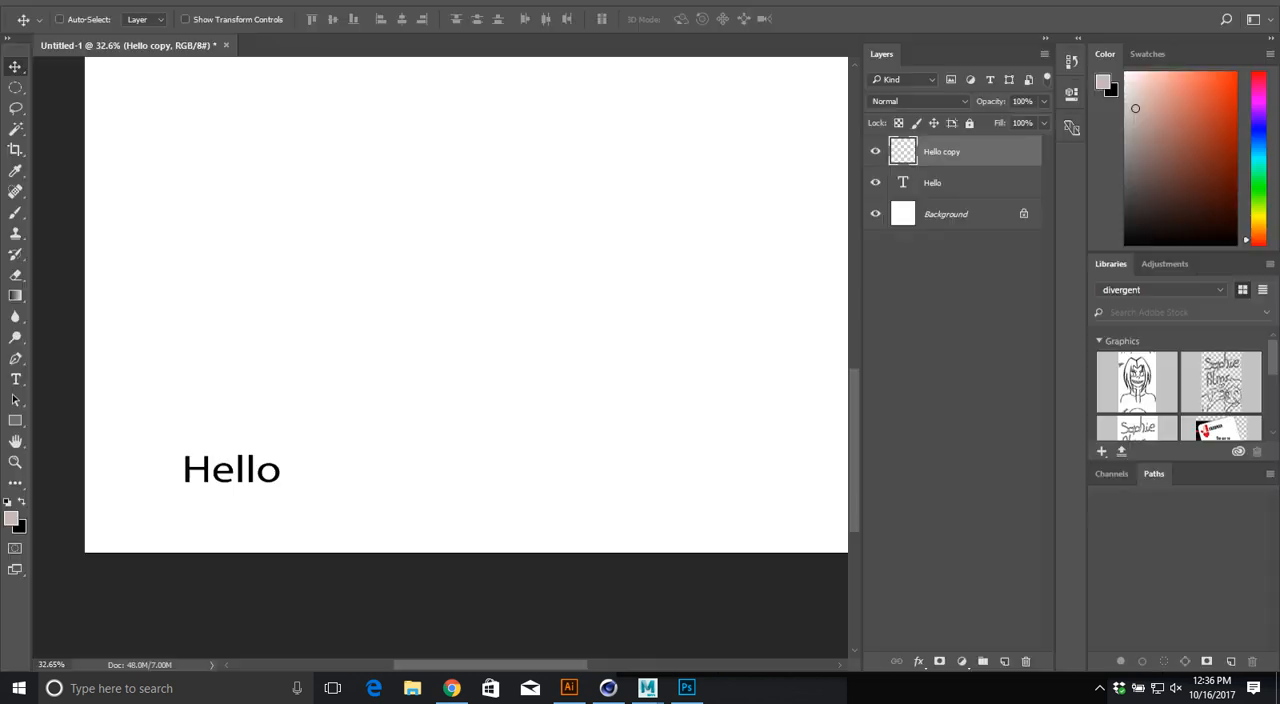
key("ctrl+w")
key("n")
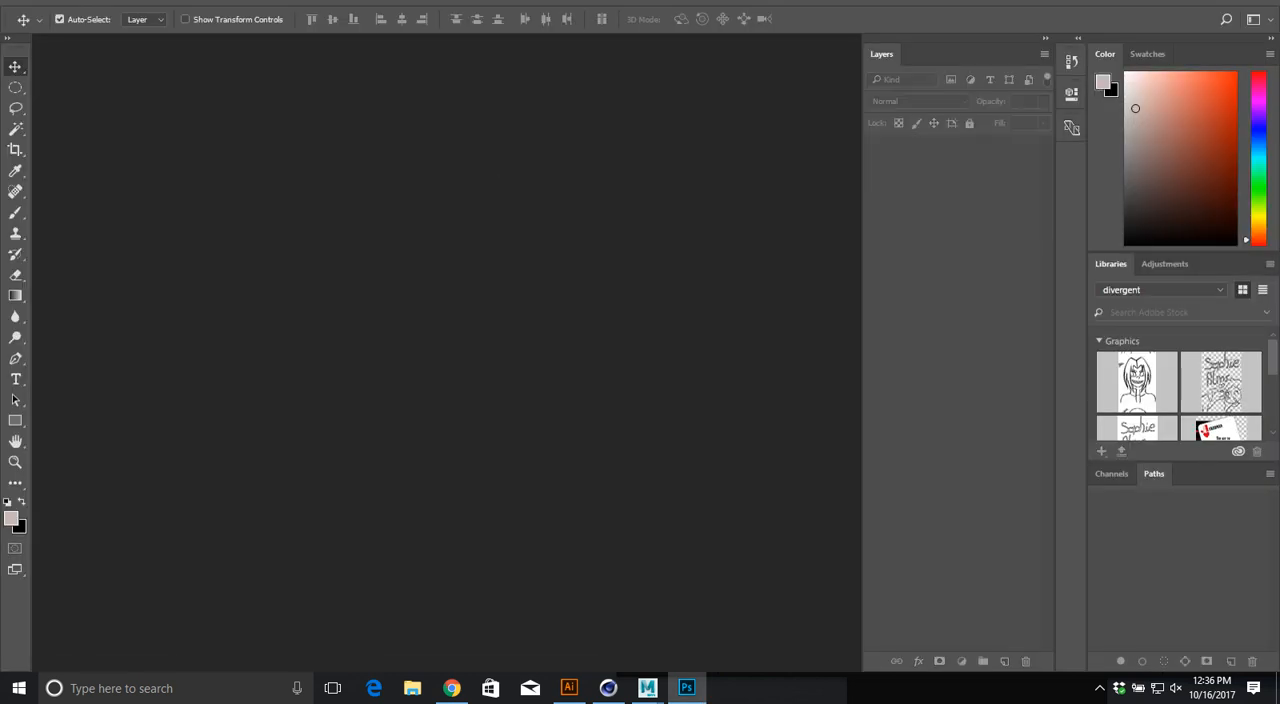
Step: Open Box.tif from the 2510 product project's textures folder
key("ctrl+o")
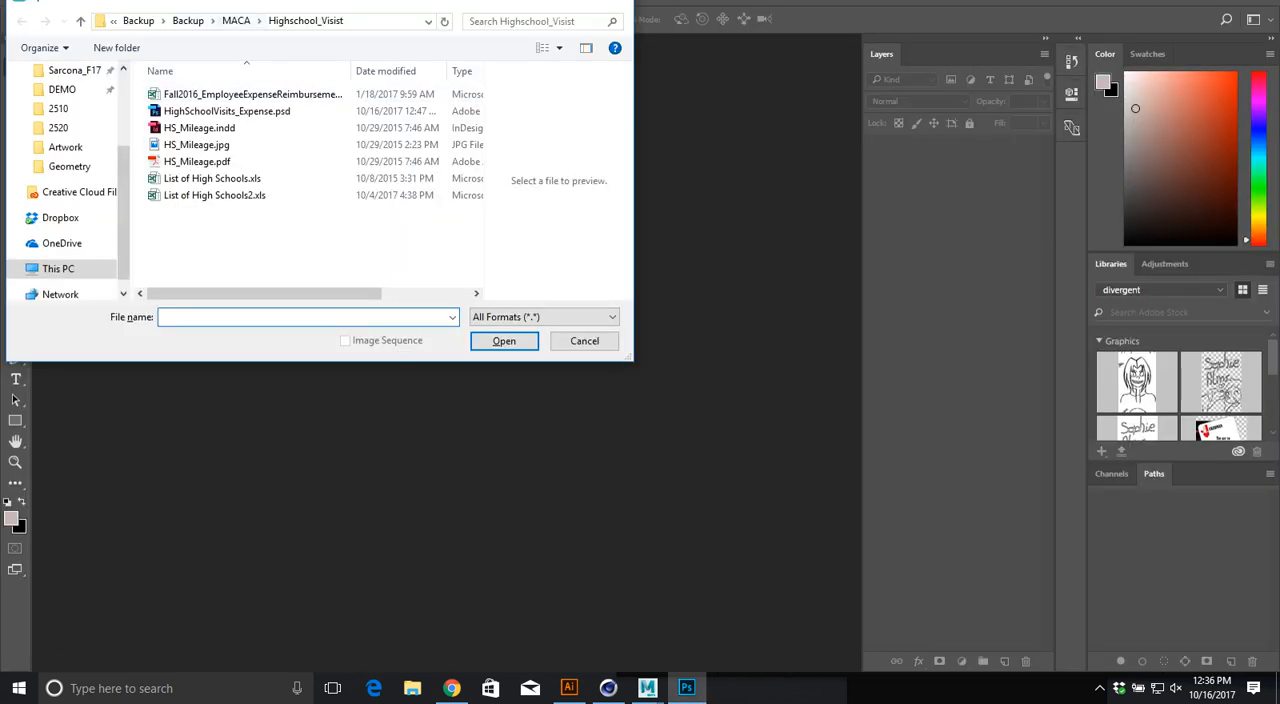
left_click(58, 108)
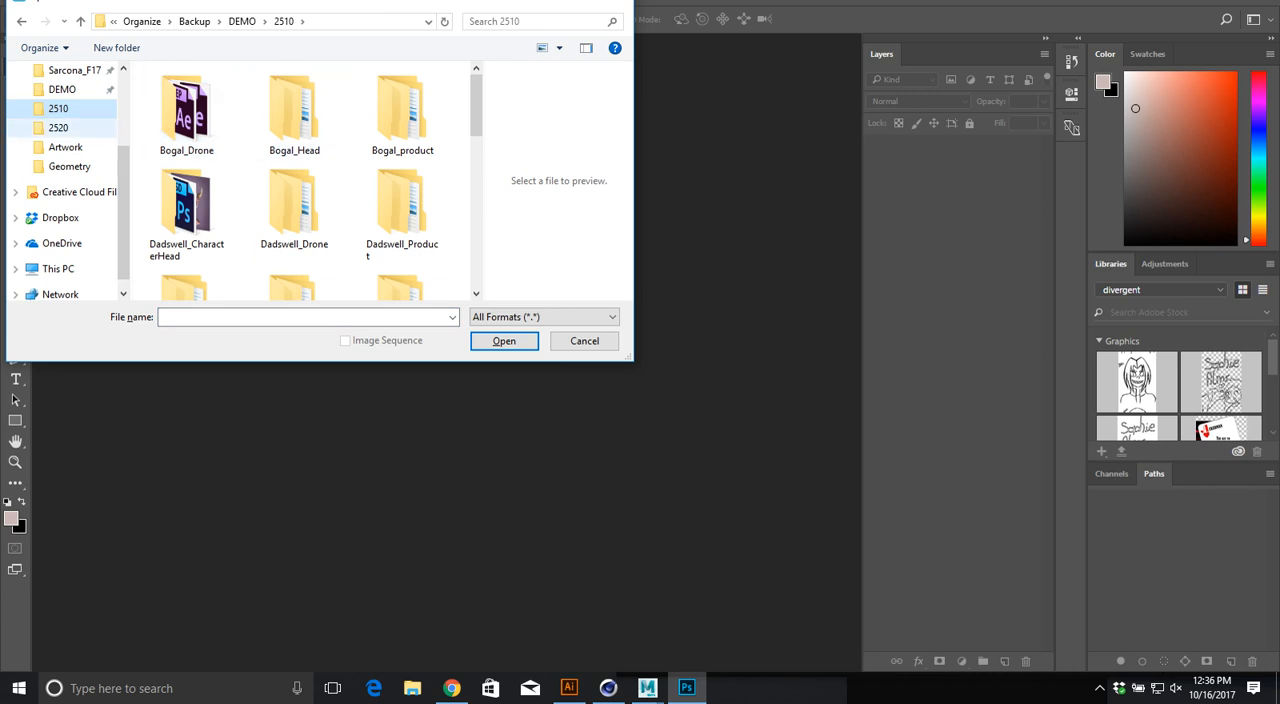
scroll(62, 128, "up", 1)
left_click(74, 90)
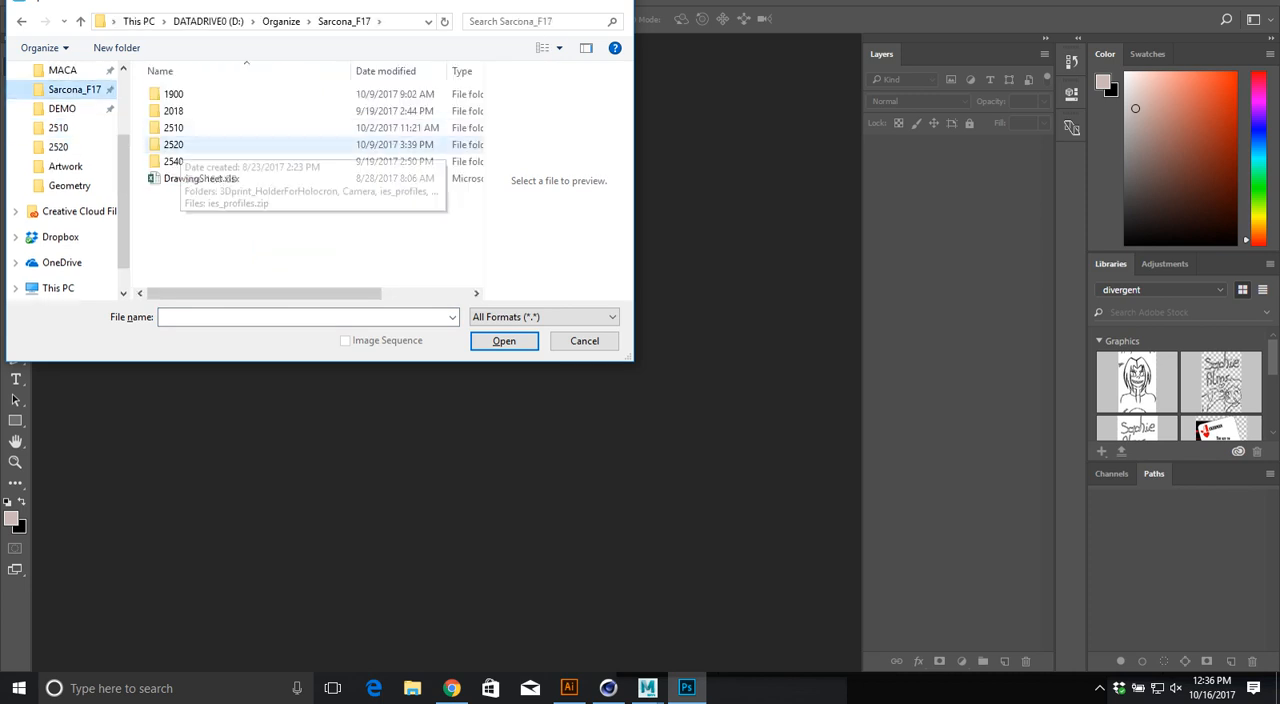
double_click(175, 128)
double_click(175, 128)
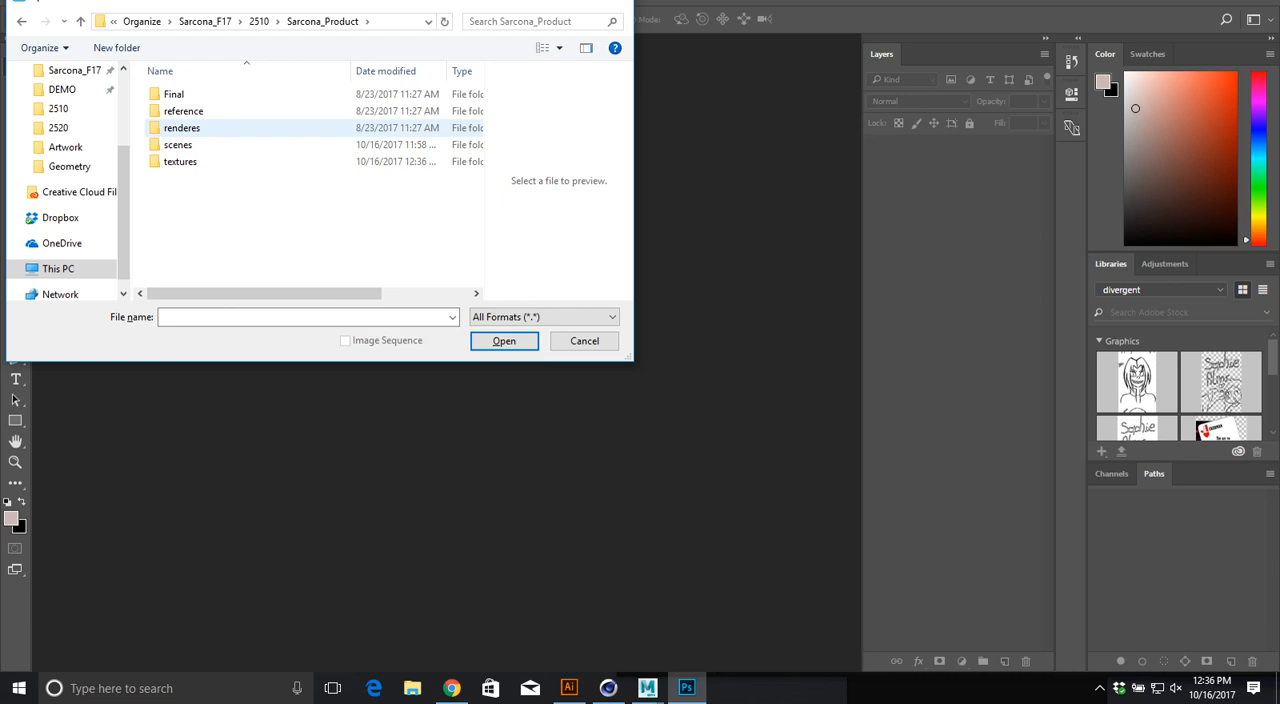
double_click(175, 161)
double_click(270, 108)
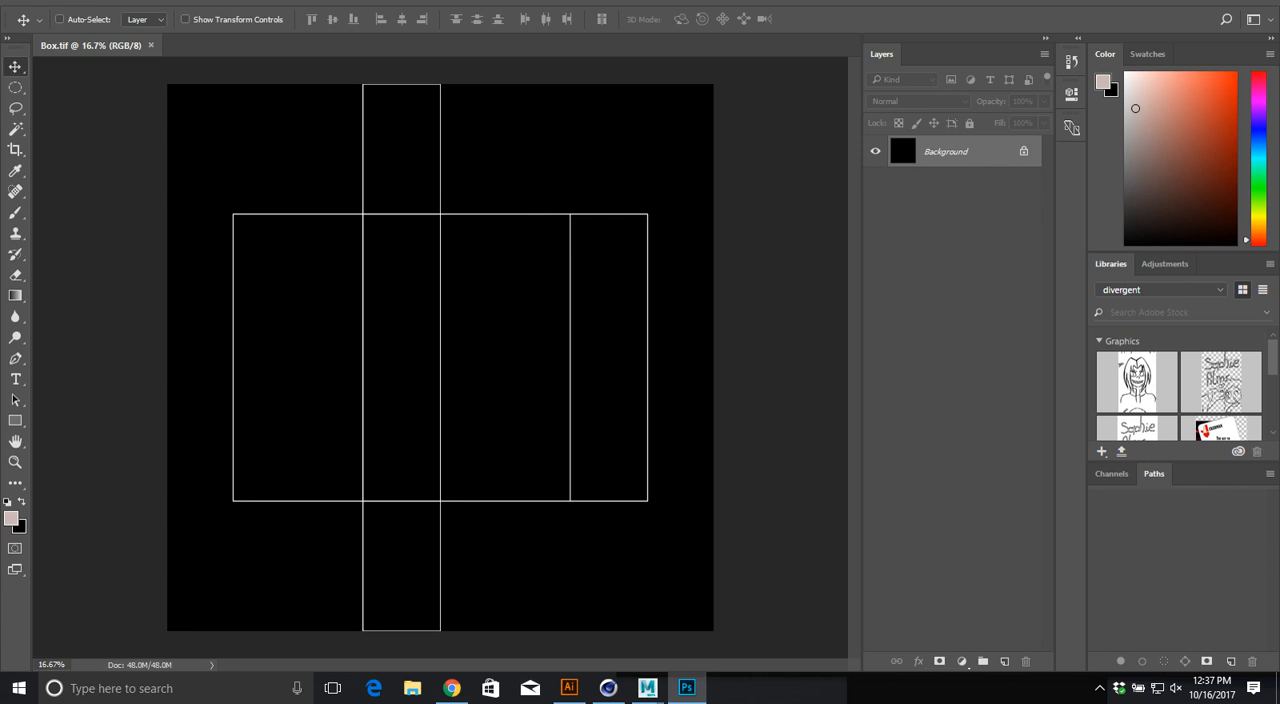
Step: Switch back to Cinema 4D and examine the cube from several sides against its UV layout
key("alt+Tab")
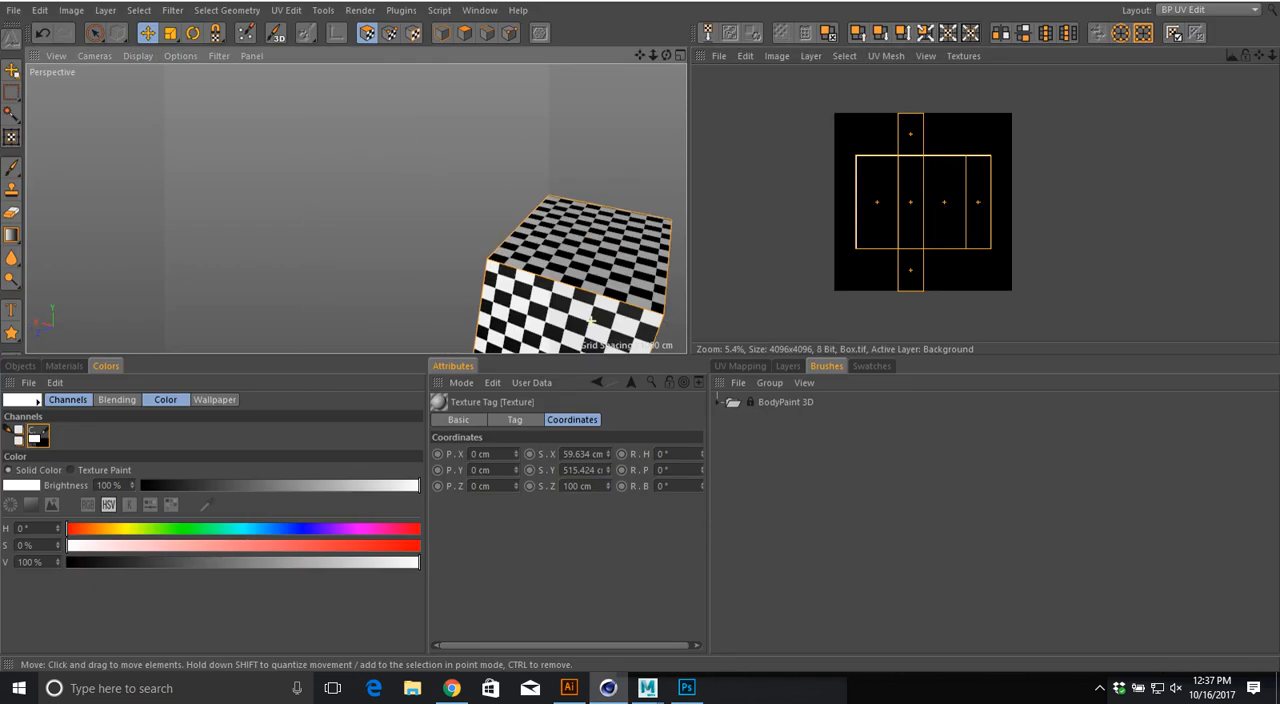
left_click_drag(591, 320, 540, 275, "alt")
middle_click_drag(591, 320, 523, 277, "alt")
right_click_drag(523, 277, 465, 277, "alt")
left_click_drag(523, 277, 515, 331, "alt")
left_click_drag(523, 277, 439, 237, "alt")
left_click_drag(523, 277, 622, 290, "alt")
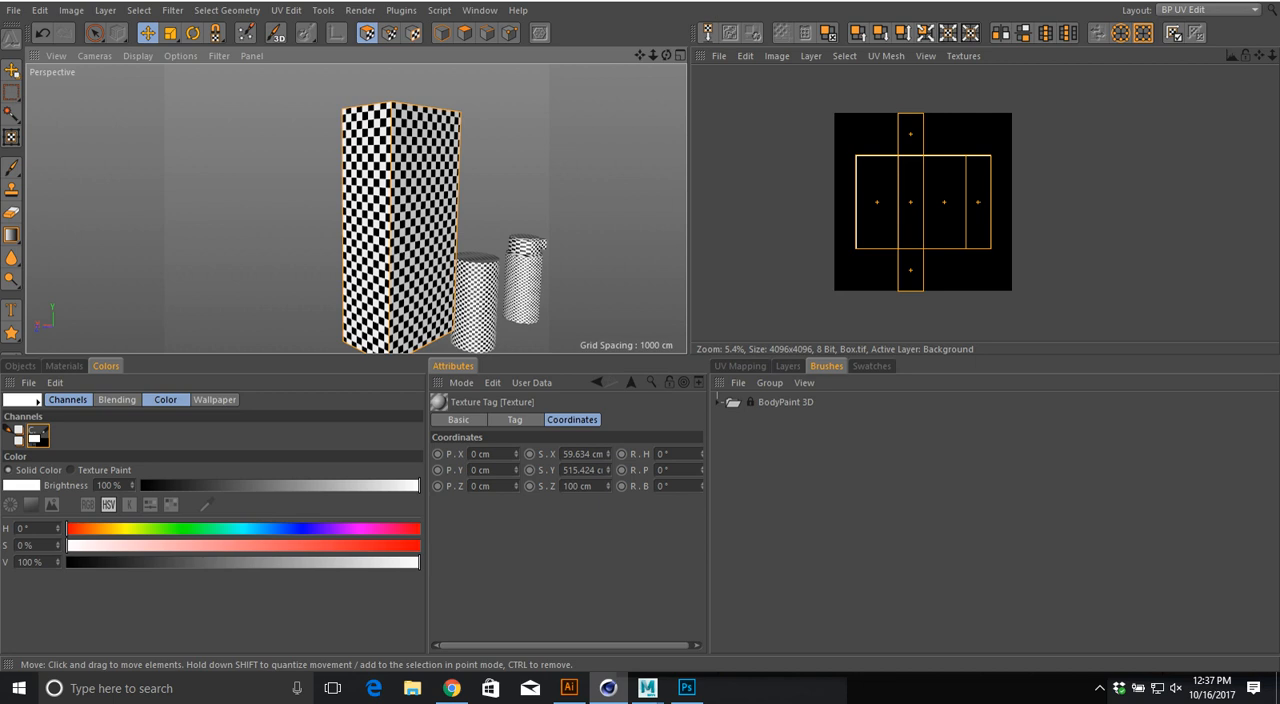
Step: Switch to Photoshop and add the white placeholder text "lkasjdfklasjl" on the box's UV layout
key("alt+Tab")
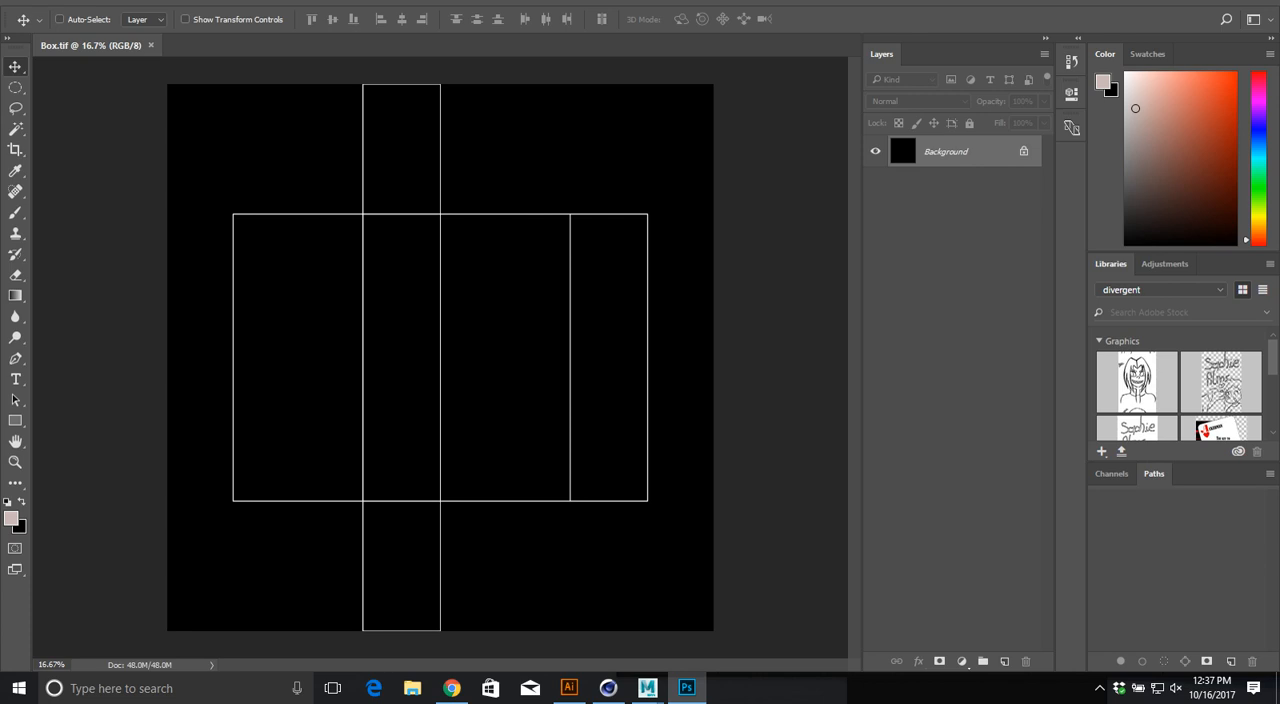
key("t")
left_click(496, 253)
type("lkasjdflkasjf")
key("ctrl+a")
left_click(558, 19)
left_click_drag(449, 193, 434, 157)
left_click(798, 149)
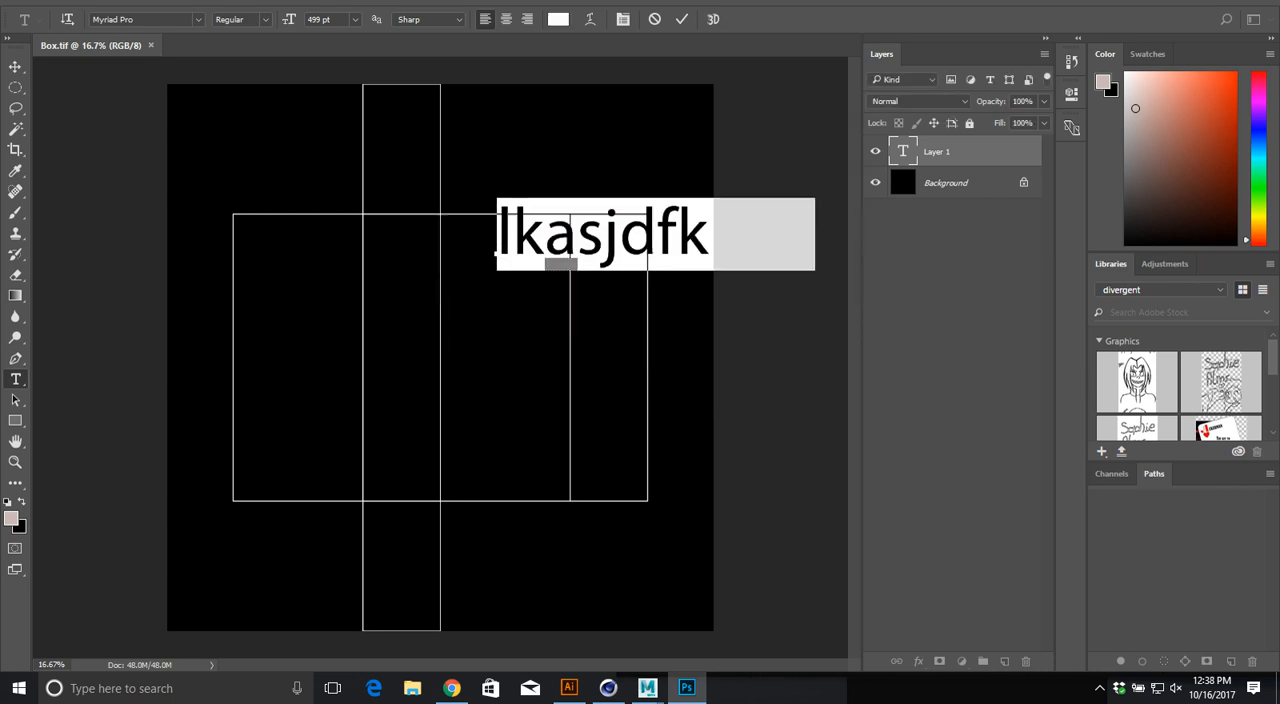
Step: Scale down the placeholder text and move it inside the upper part of the wide panel beside the vertical strip
left_click(15, 67)
left_click_drag(535, 228, 479, 259)
key("ctrl+t")
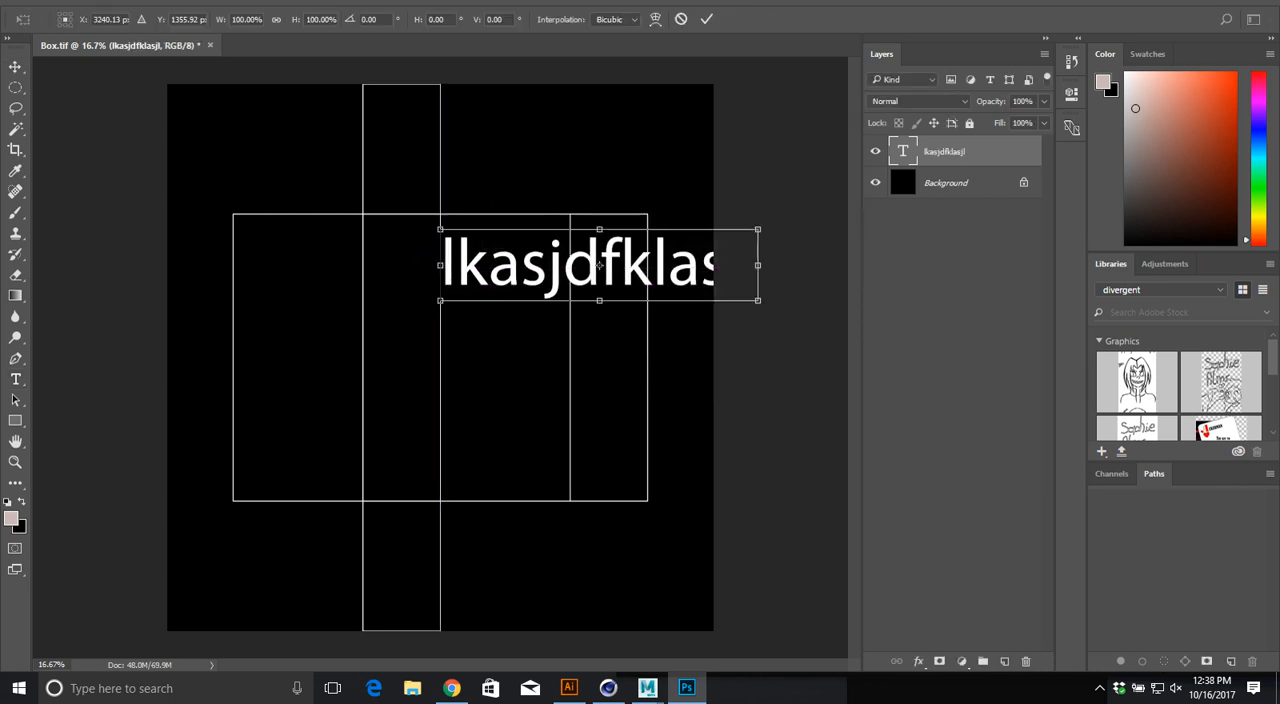
left_click_drag(758, 300, 590, 268, "shift")
key("Return")
left_click_drag(590, 268, 542, 154)
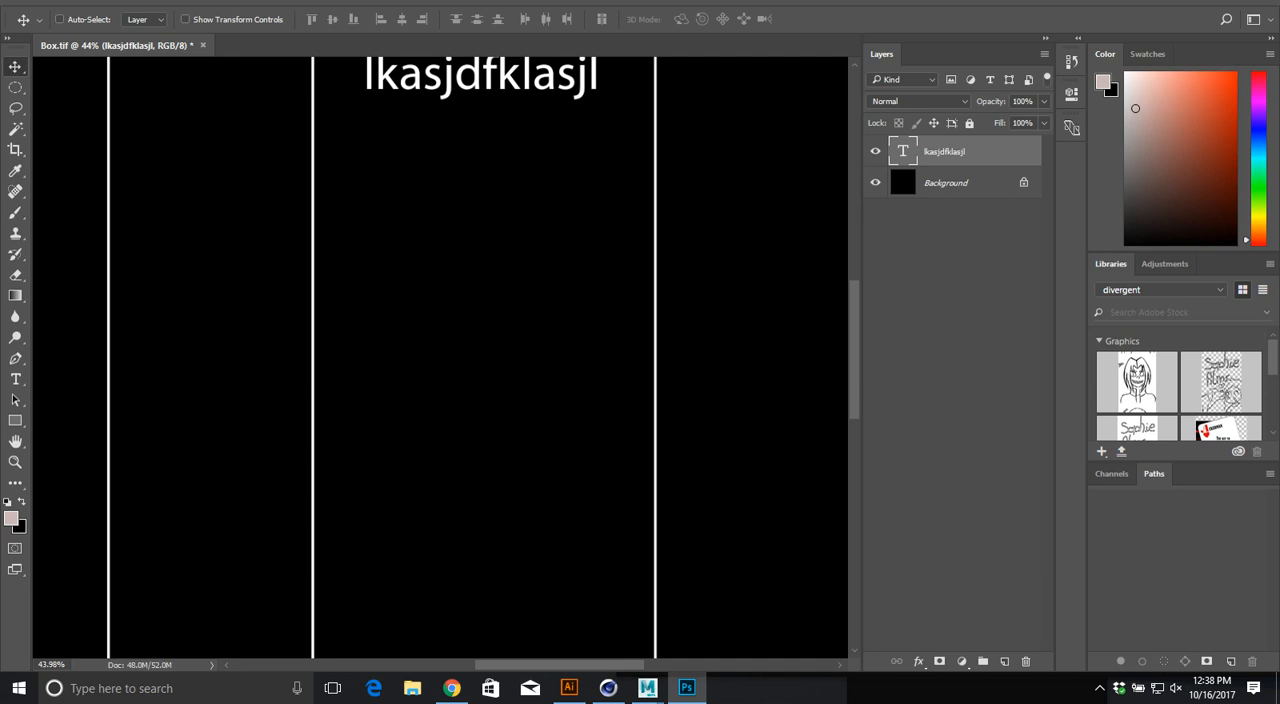
key("m")
key("b")
key("Return")
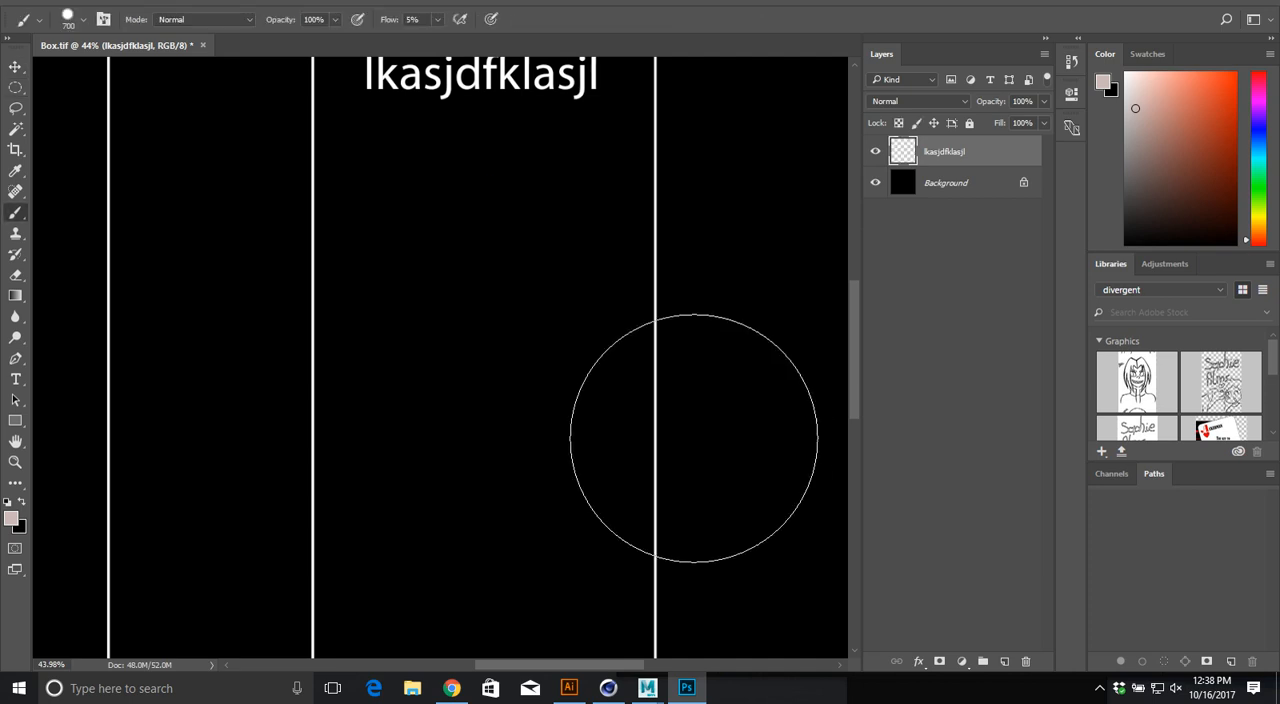
key("ctrl+z")
Step: Add a new layer and paint freehand scribbles with a size 80 brush on the text panel and the narrow panel beside it
left_click(1005, 661)
key("bracketleft")
key("bracketleft")
key("bracketleft")
key("bracketleft")
key("bracketleft")
key("bracketleft")
key("bracketleft")
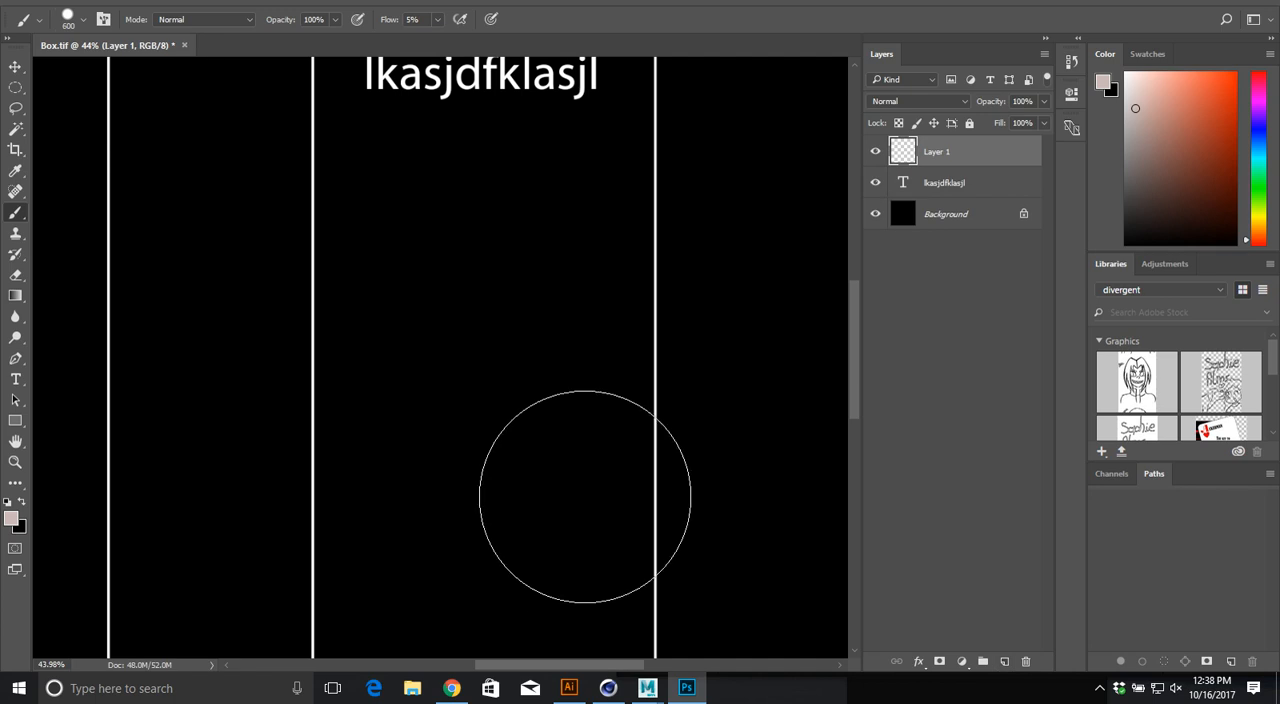
key("bracketleft")
key("bracketleft")
mouse_move(355, 426)
left_mouse_down()
mouse_move(425, 472)
mouse_move(361, 505)
mouse_move(587, 395)
left_mouse_up()
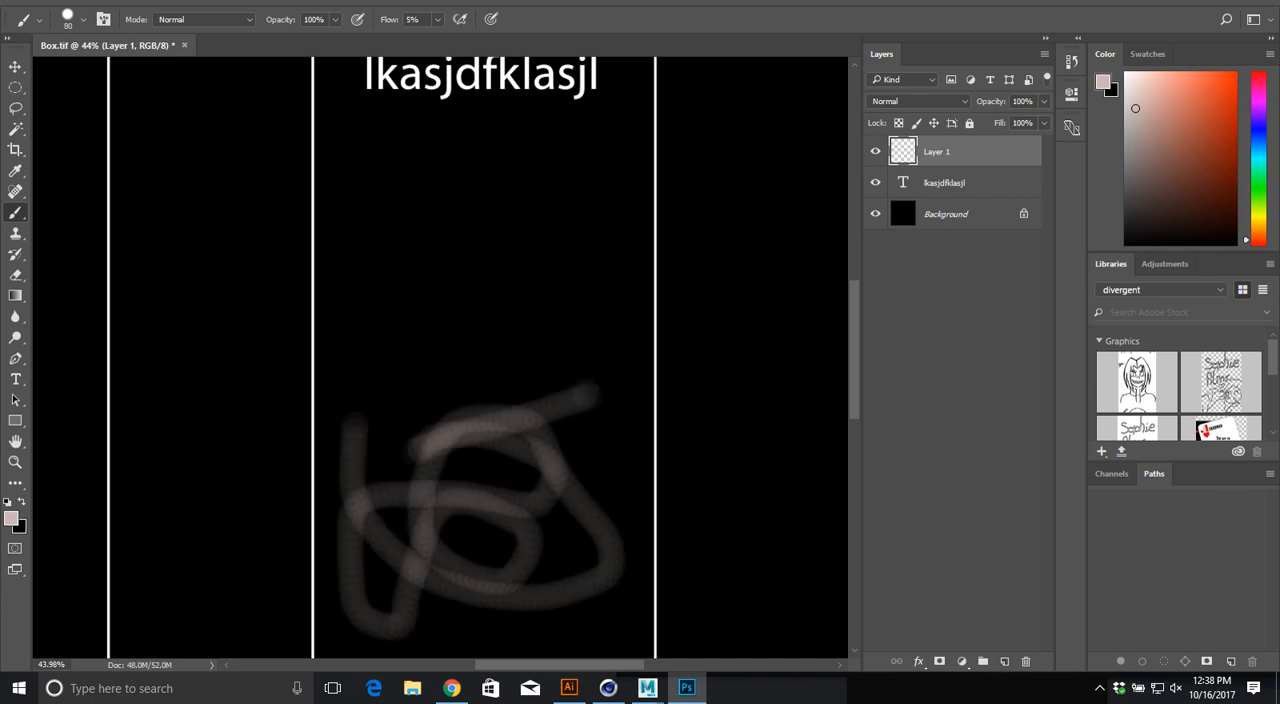
key("ctrl+0")
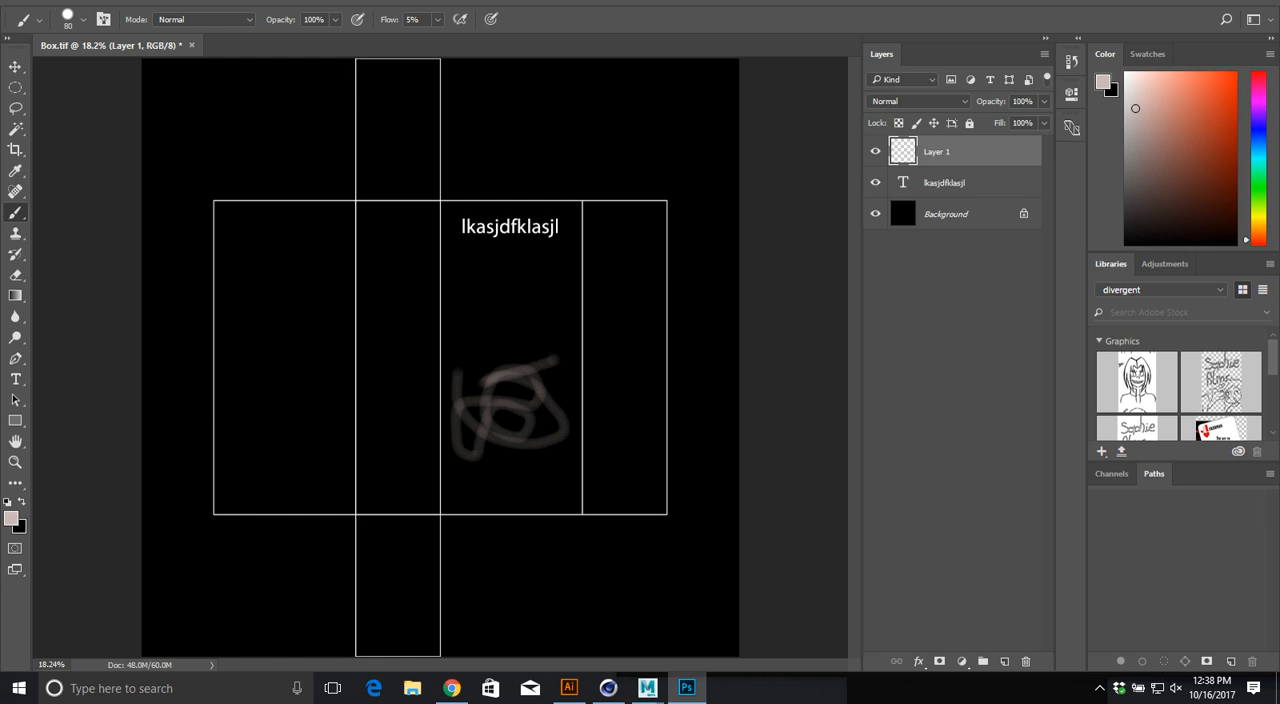
mouse_move(368, 218)
left_mouse_down()
mouse_move(382, 258)
mouse_move(372, 382)
mouse_move(410, 430)
left_mouse_up()
Step: Switch to Chrome and search Google Images for "nutritional information box"
key("alt+Tab")
key("alt+Tab")
key("alt+Tab")
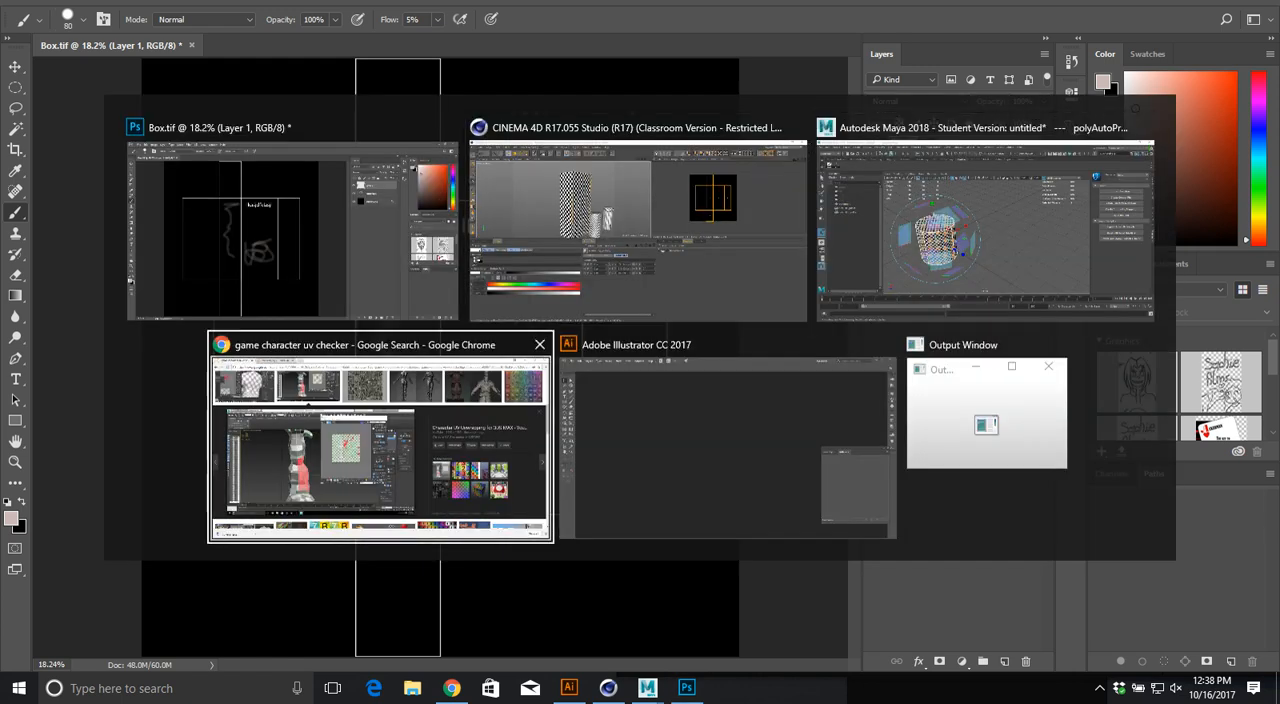
scroll(360, 110, "up", 8)
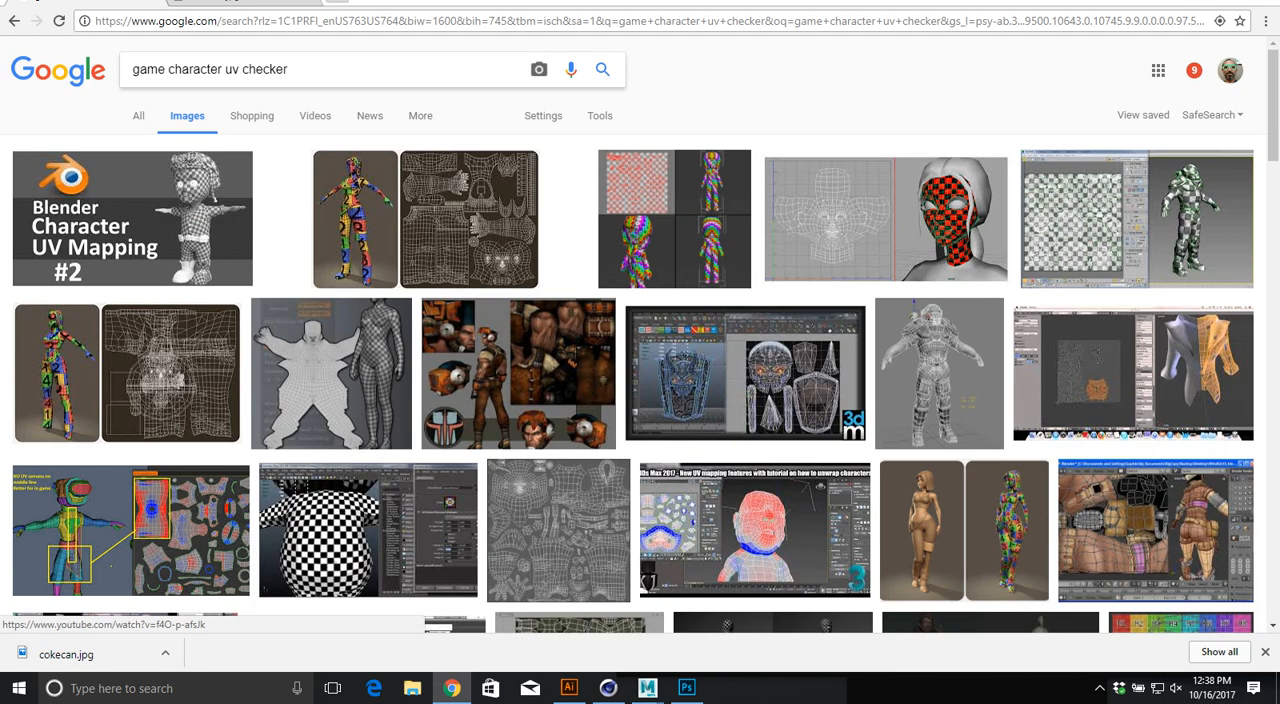
triple_click(268, 69)
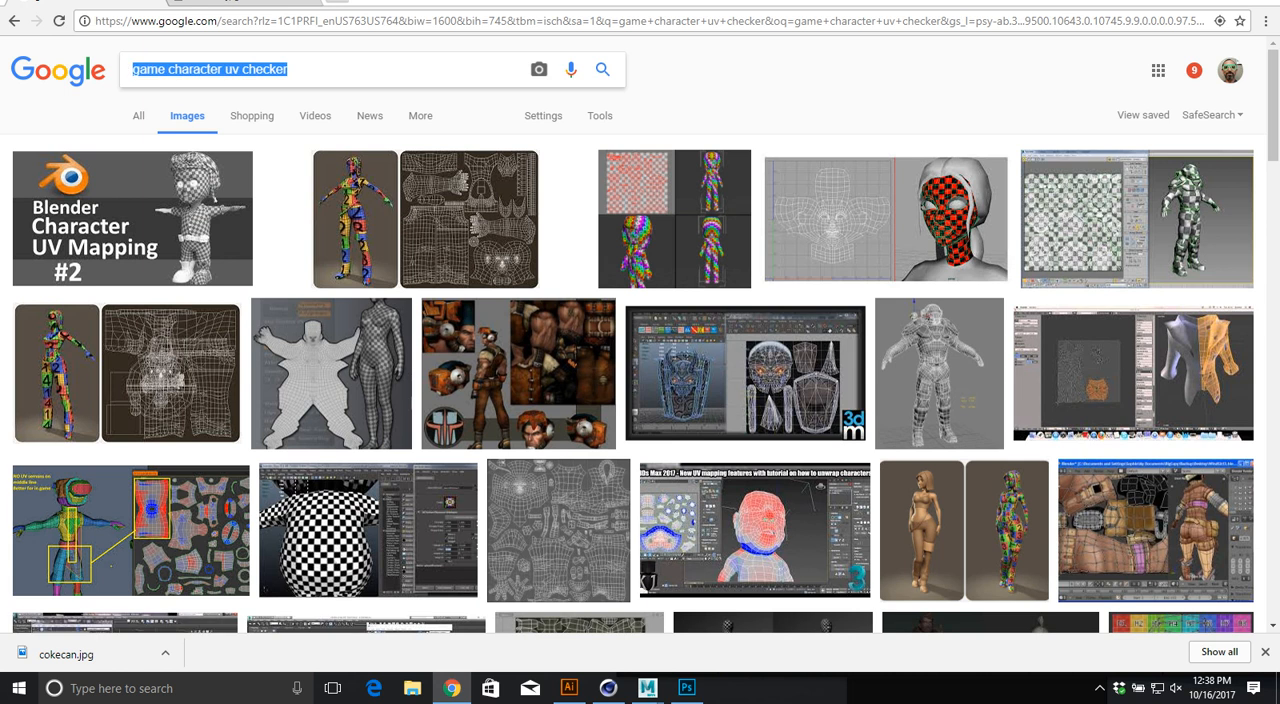
type("nutritio")
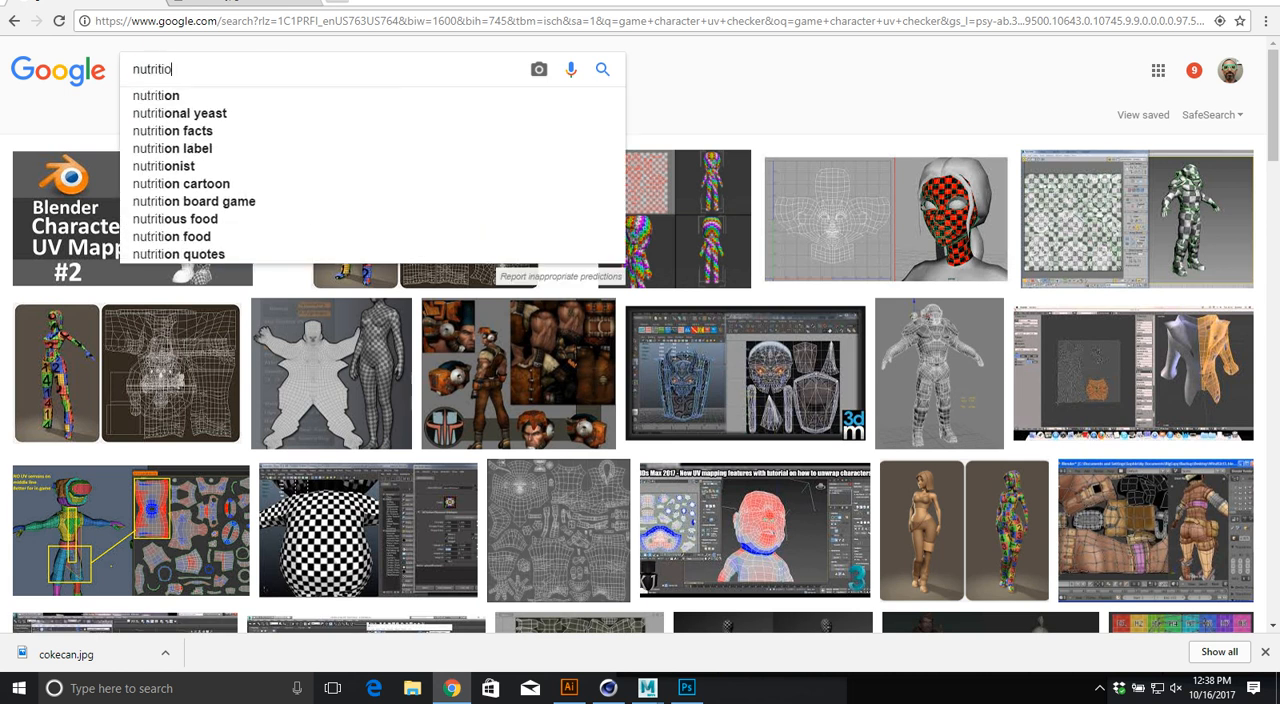
type("nal inf")
key("BackSpace")
type("infor")
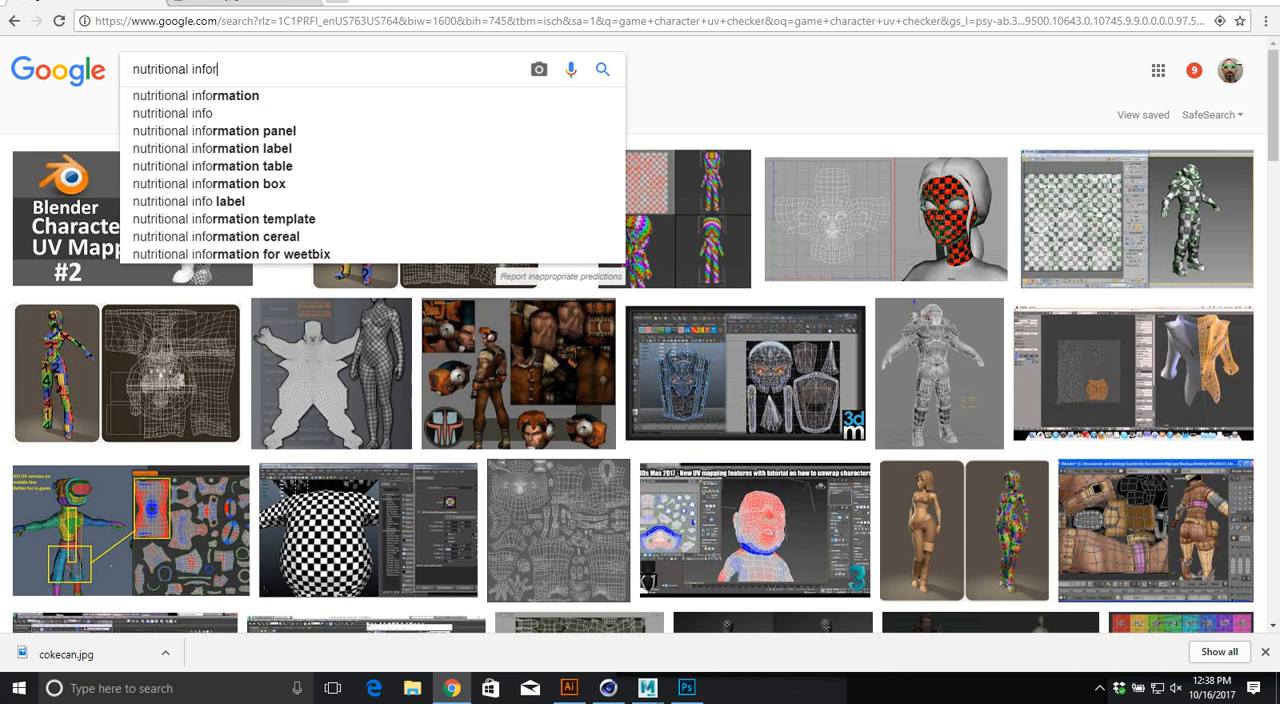
type("mation box")
key("Return")
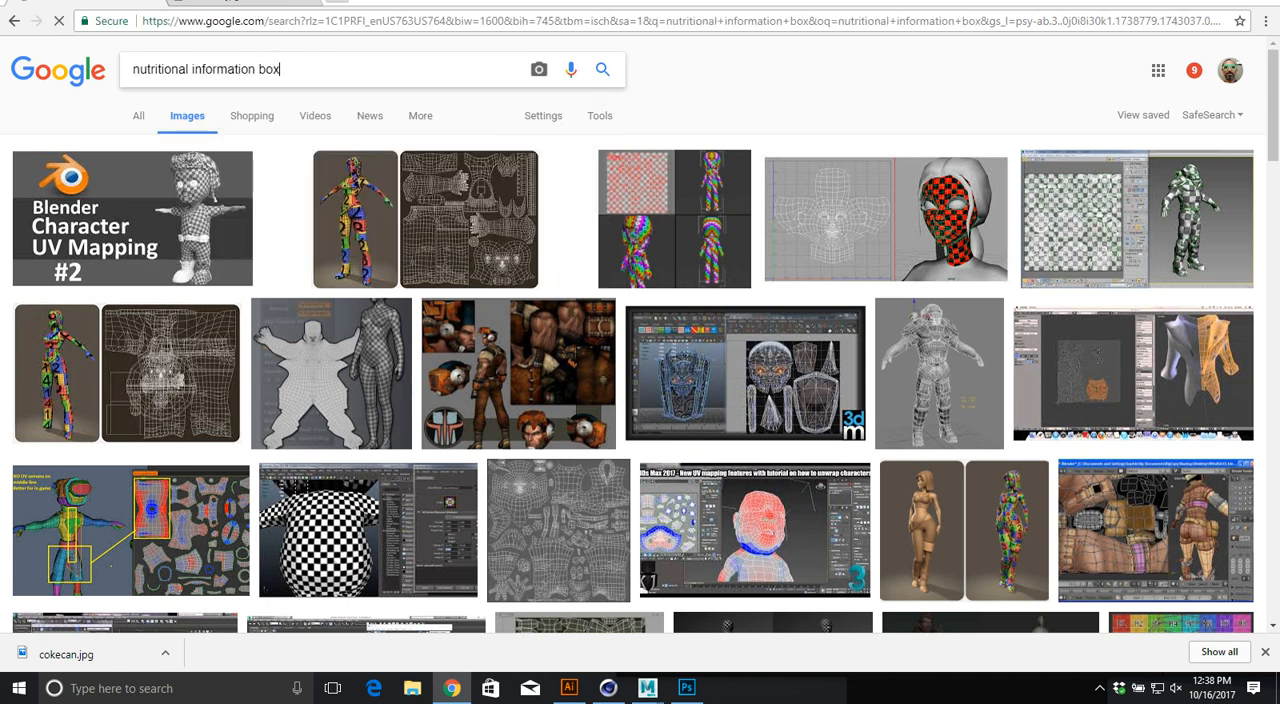
Step: Filter the image results by usage rights to "Labeled for noncommercial reuse with modification"
left_click(543, 116)
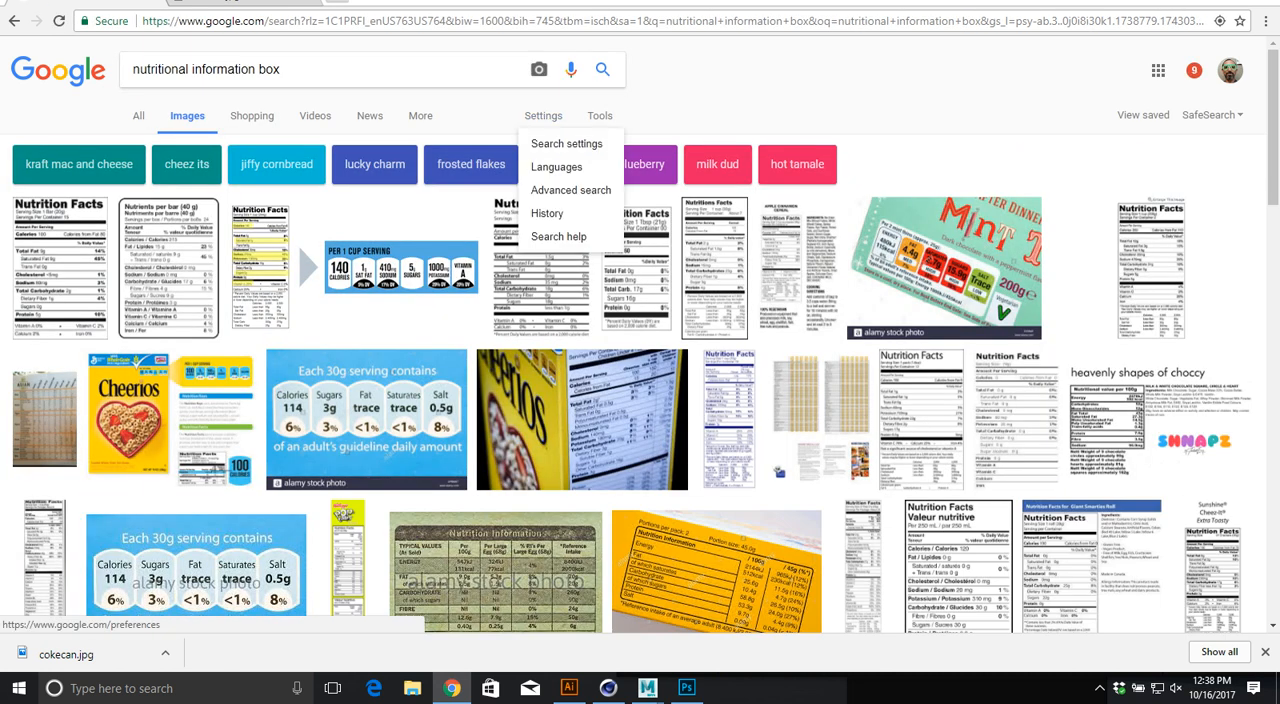
left_click(600, 116)
left_click(392, 143)
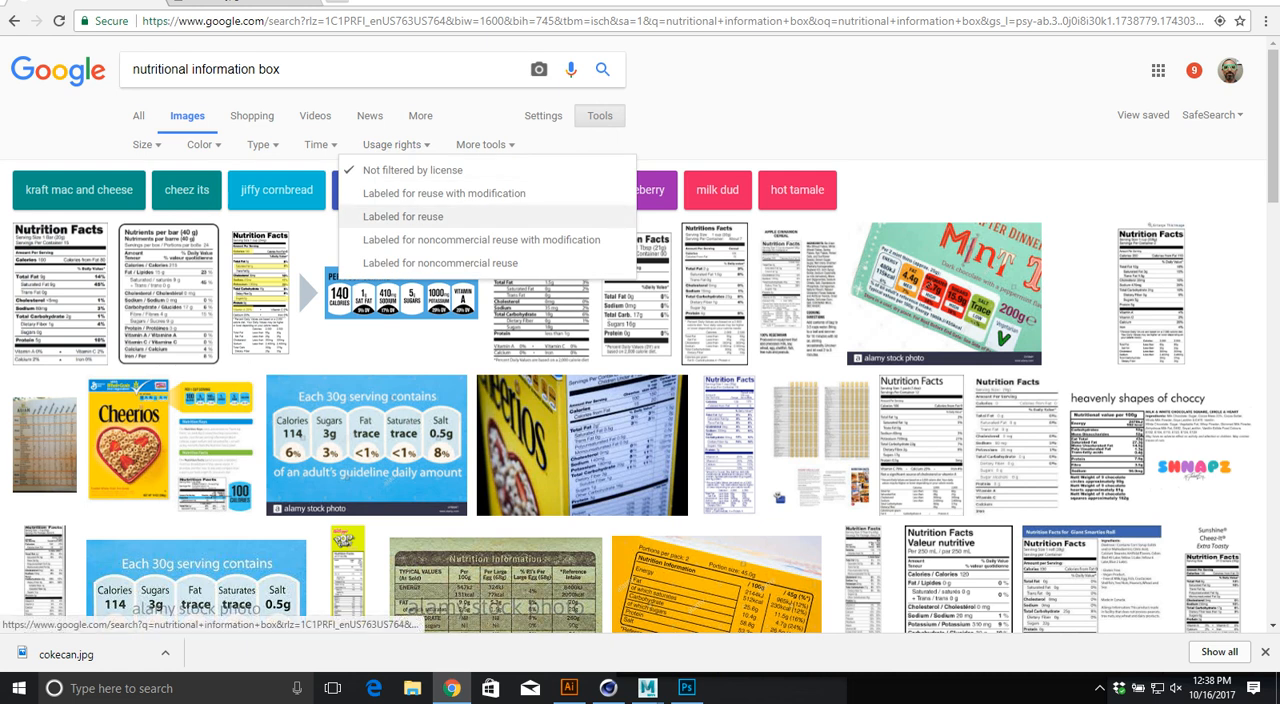
left_click(481, 239)
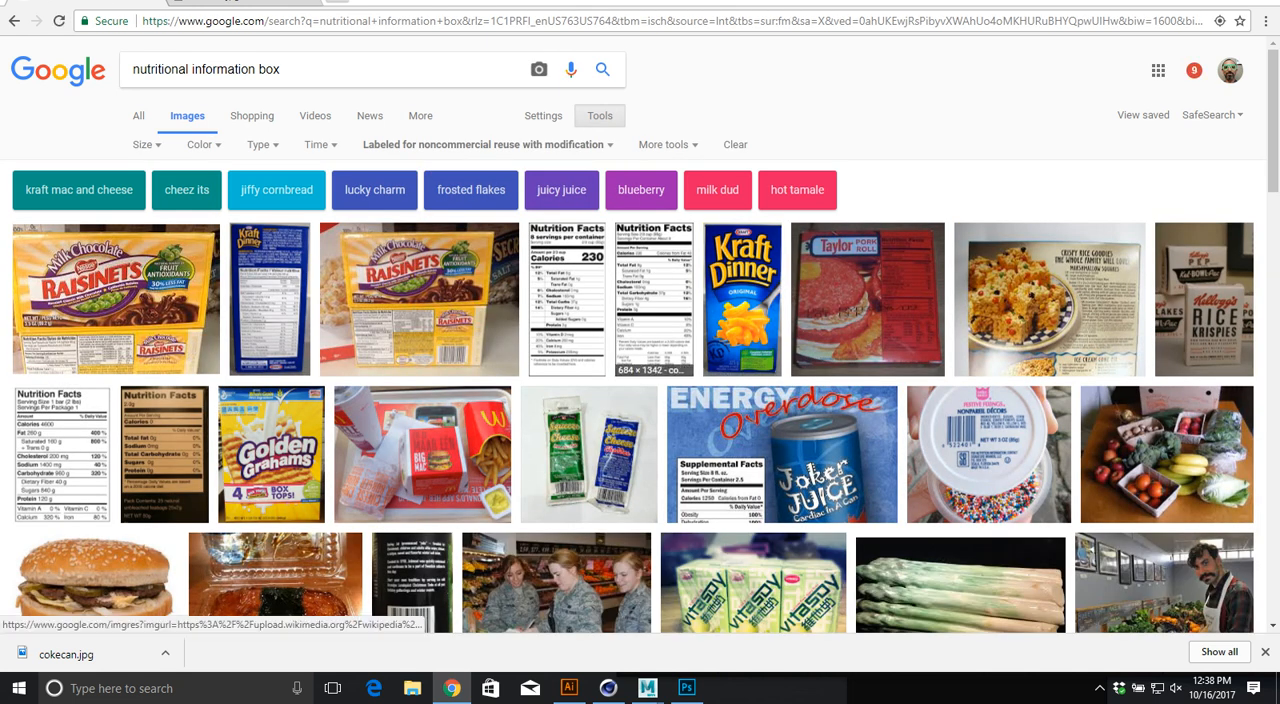
Step: Open the 684 × 1342 FDA Nutrition Facts label from Wikimedia Commons at full size and copy the image
left_click(654, 300)
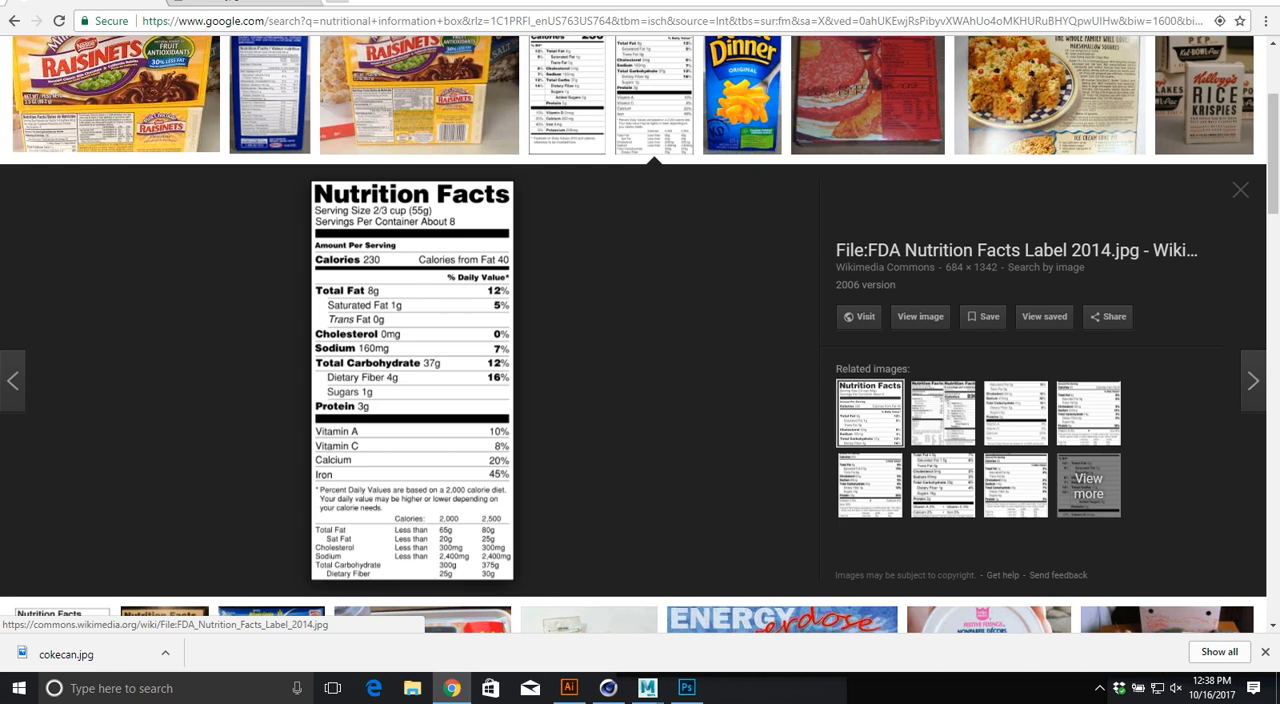
scroll(640, 334, "up", 2)
scroll(640, 334, "down", 2)
left_click(920, 317)
right_click(477, 262)
left_click(516, 340)
right_click(584, 226)
left_click(600, 275)
Step: Switch back to Photoshop, paste the nutrition label and scale it to about 80% to fit the upper part of the narrow panel
key("alt+Tab")
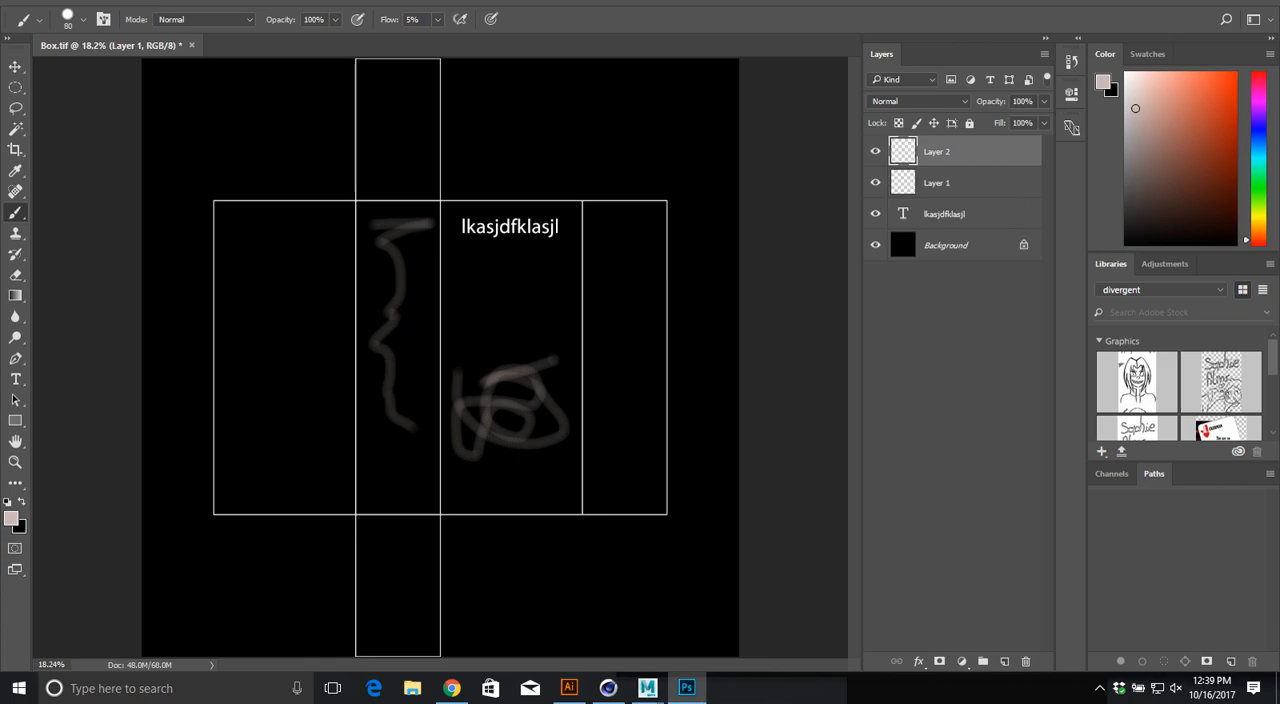
key("ctrl+v")
key("ctrl+t")
left_click_drag(440, 355, 404, 299)
left_click_drag(453, 397, 440, 356, "shift")
key("Return")
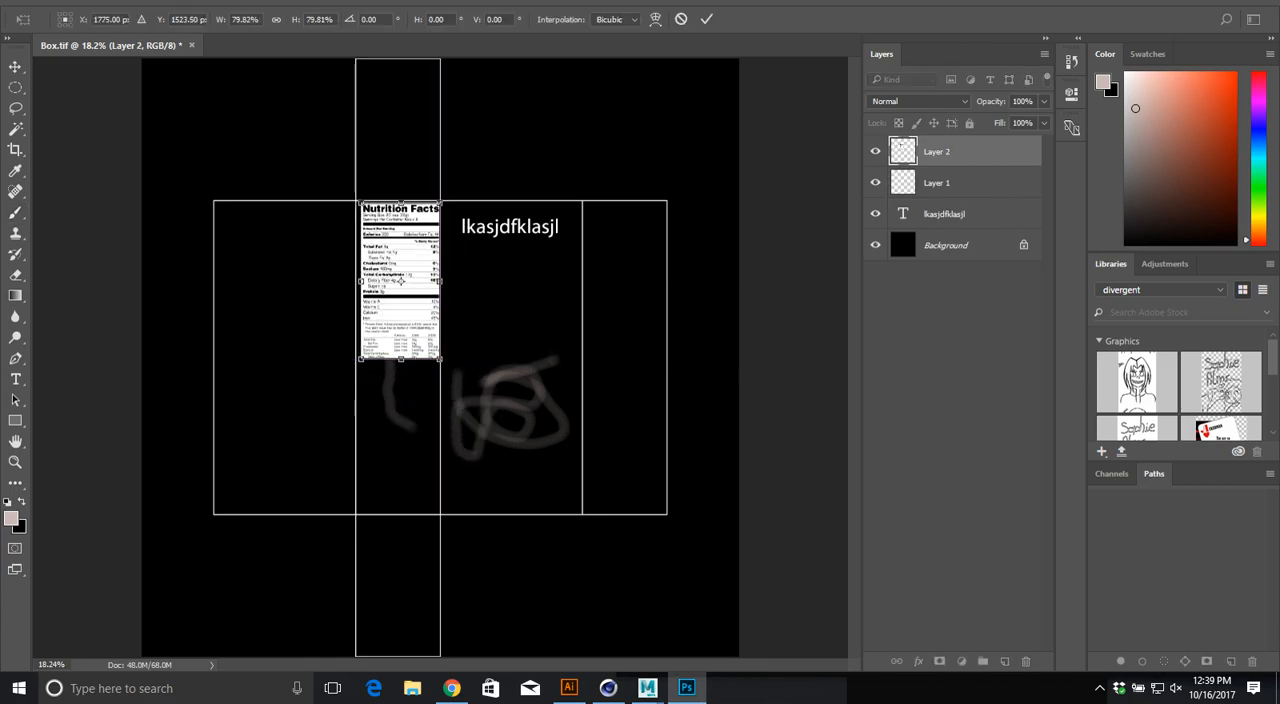
Step: Add a new layer directly above the Background and fill it with a dark reddish brown
key("b")
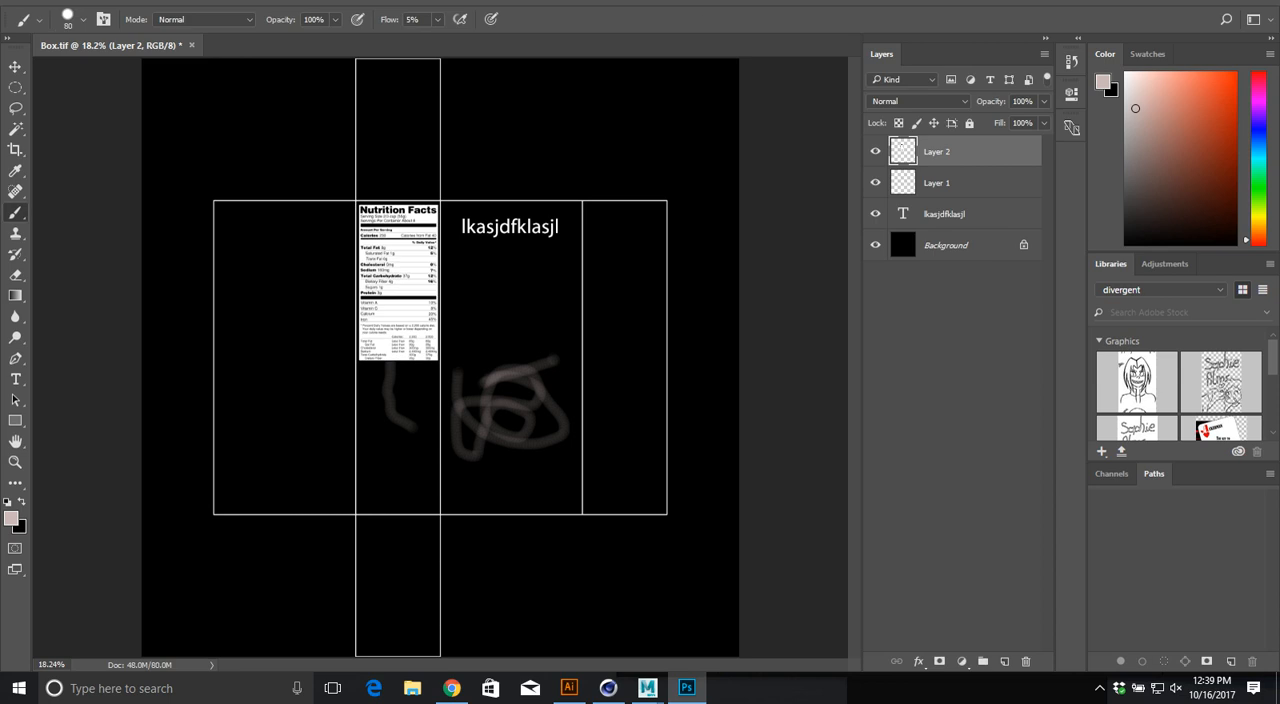
left_click(958, 245)
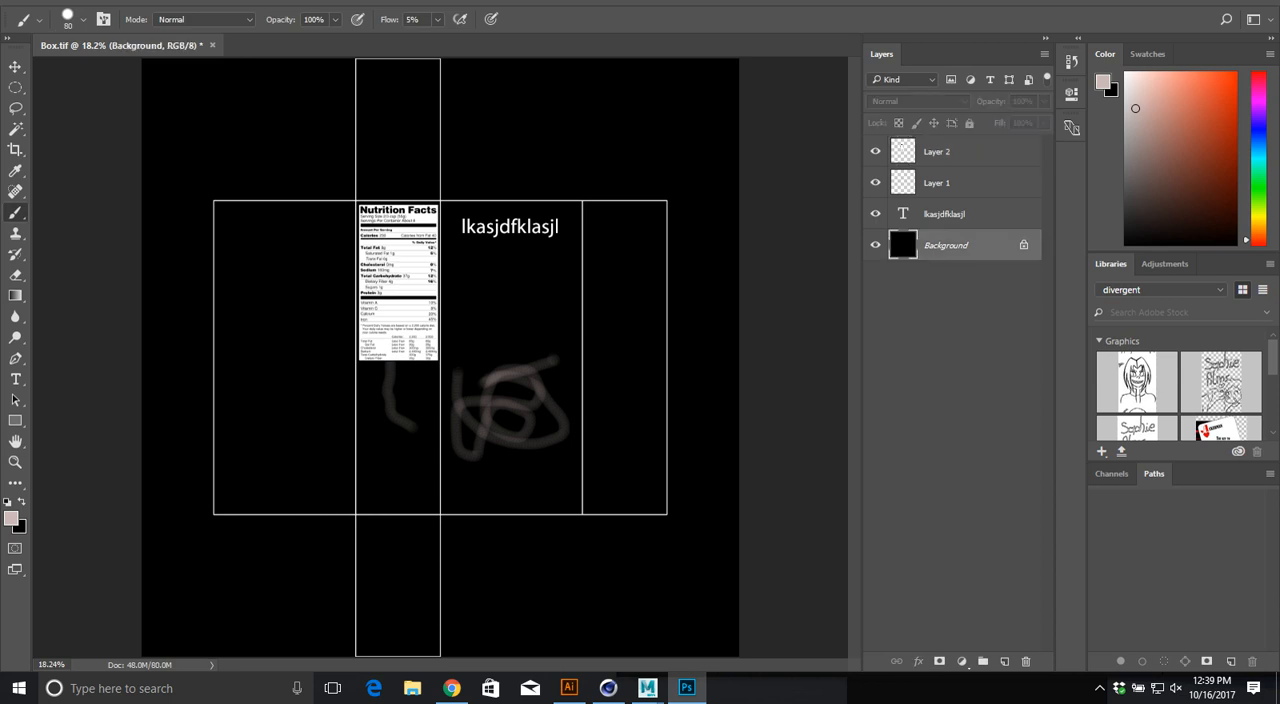
left_click(1004, 661)
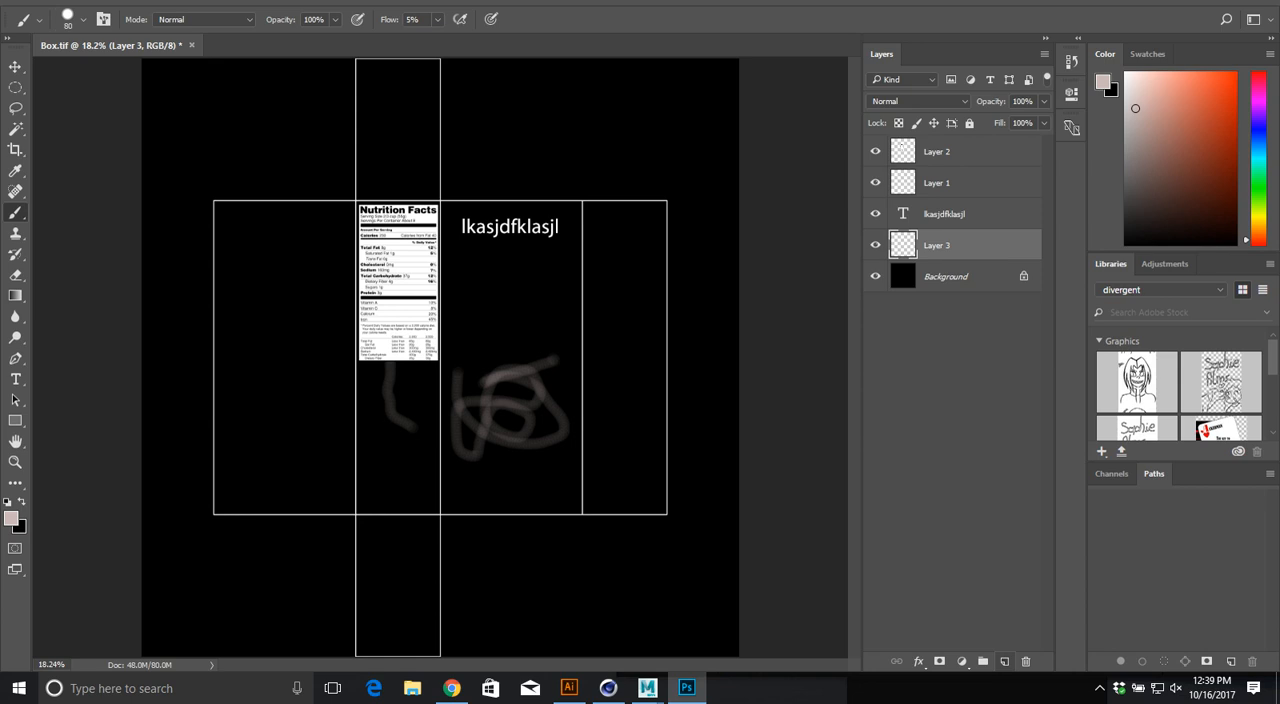
left_click(1173, 183)
key("alt+BackSpace")
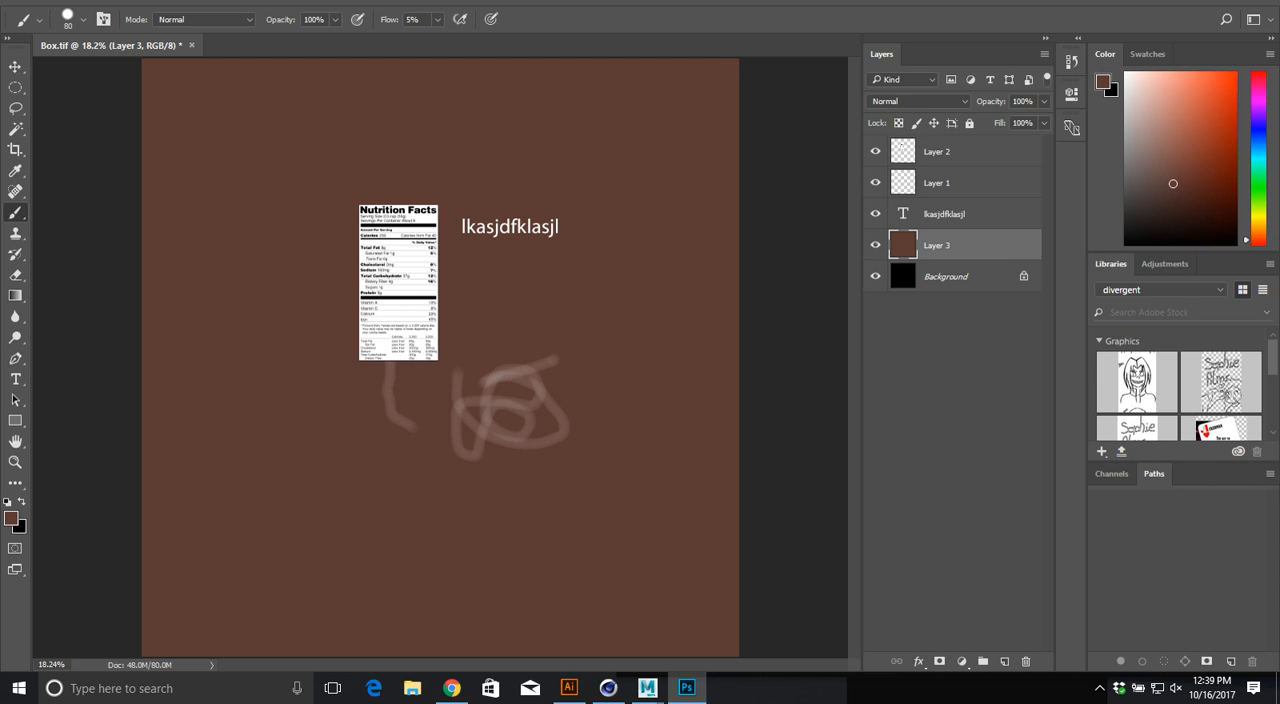
Step: Hide the brown layer, then unlock the Background as Layer 0 and move it to the top of the layer stack
left_click(875, 245)
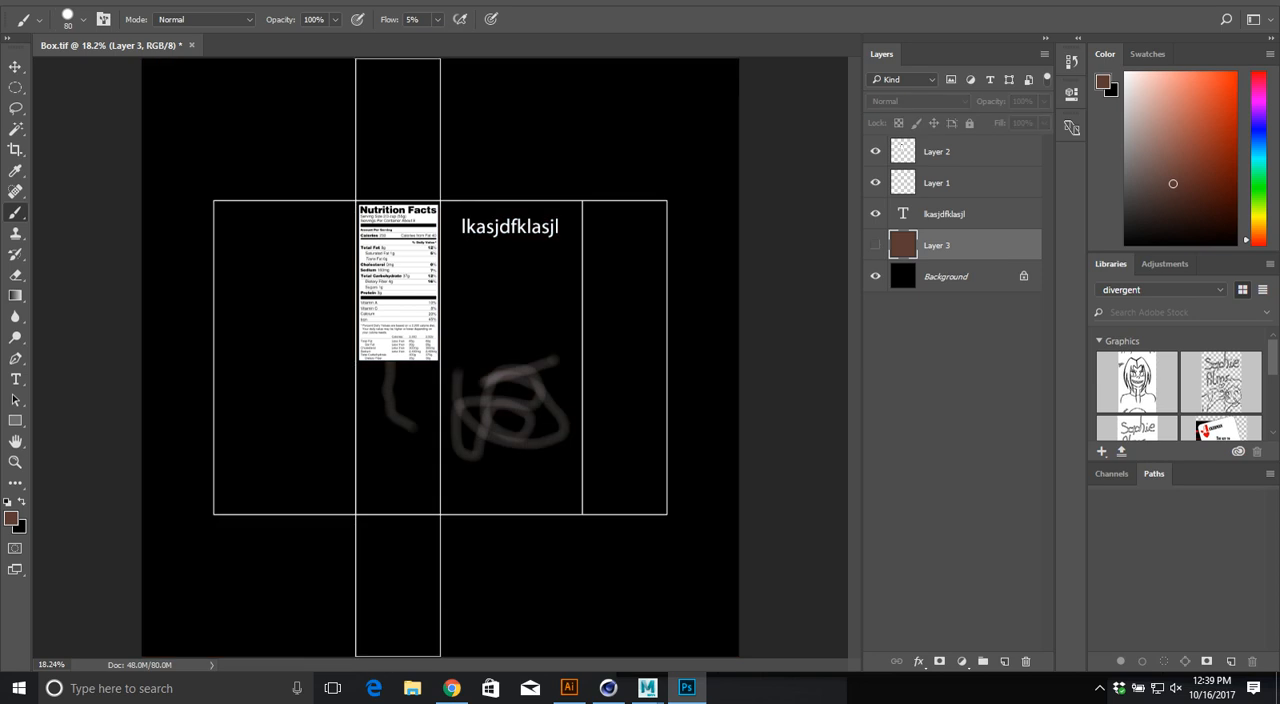
left_click(875, 245)
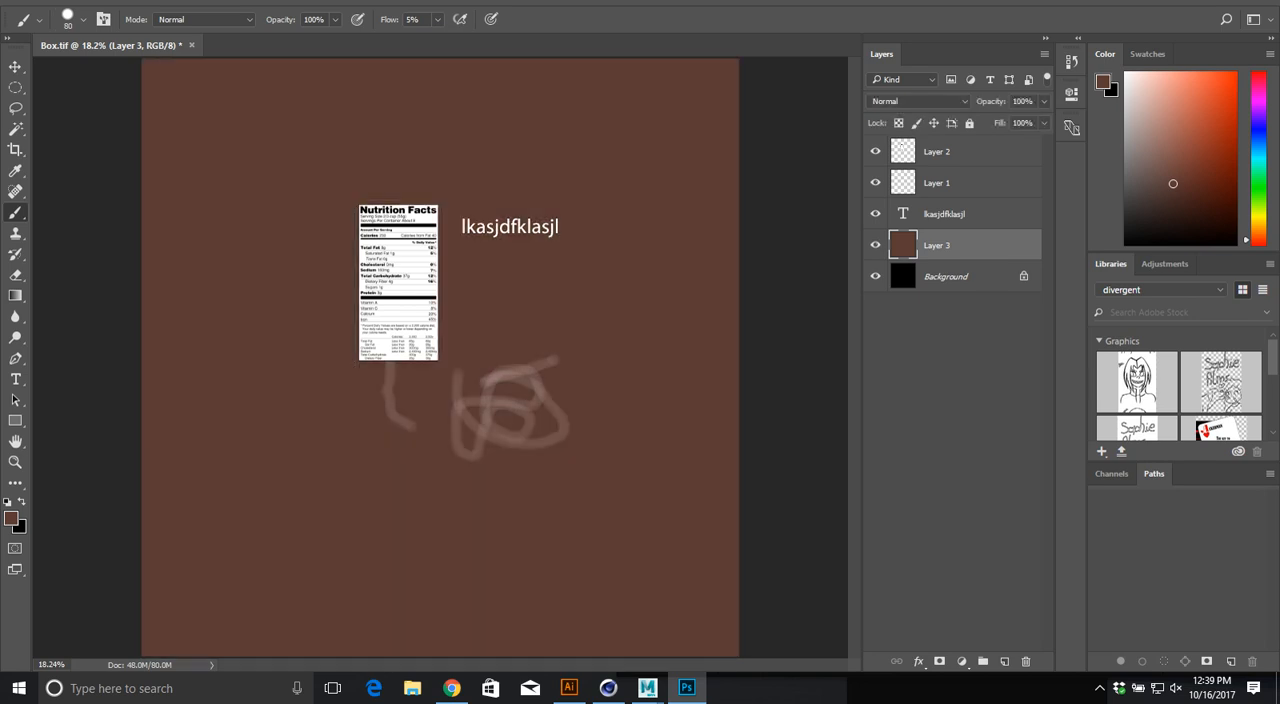
left_click(875, 245)
double_click(946, 276)
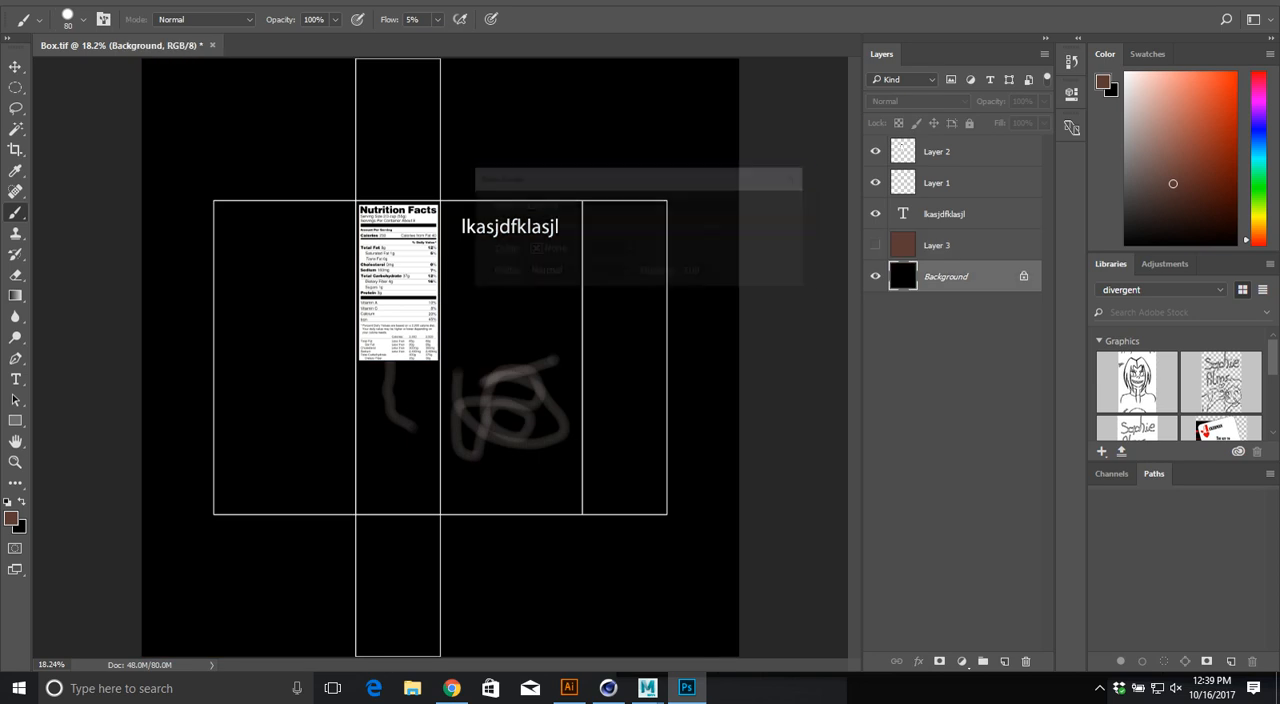
key("Return")
left_click_drag(946, 276, 940, 140)
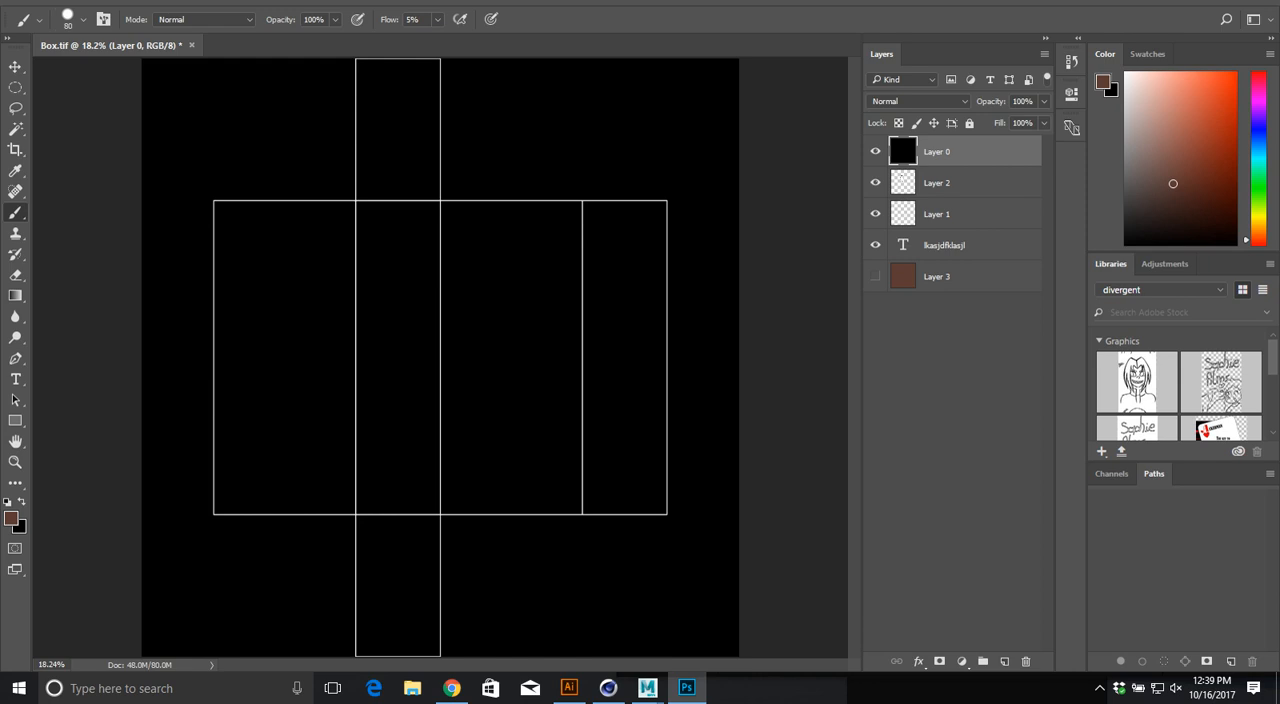
Step: Invert the UV outline layer and set its blending mode to Multiply over the redisplayed brown fill
key("ctrl+i")
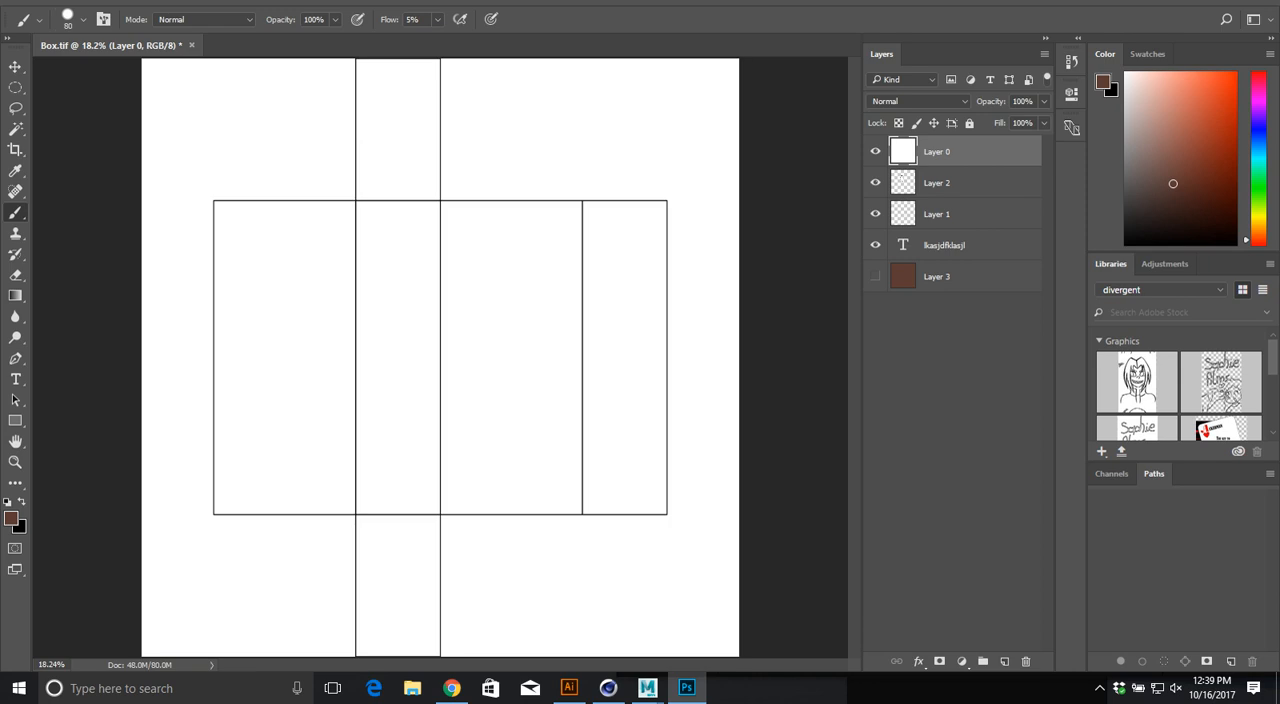
left_click(918, 101)
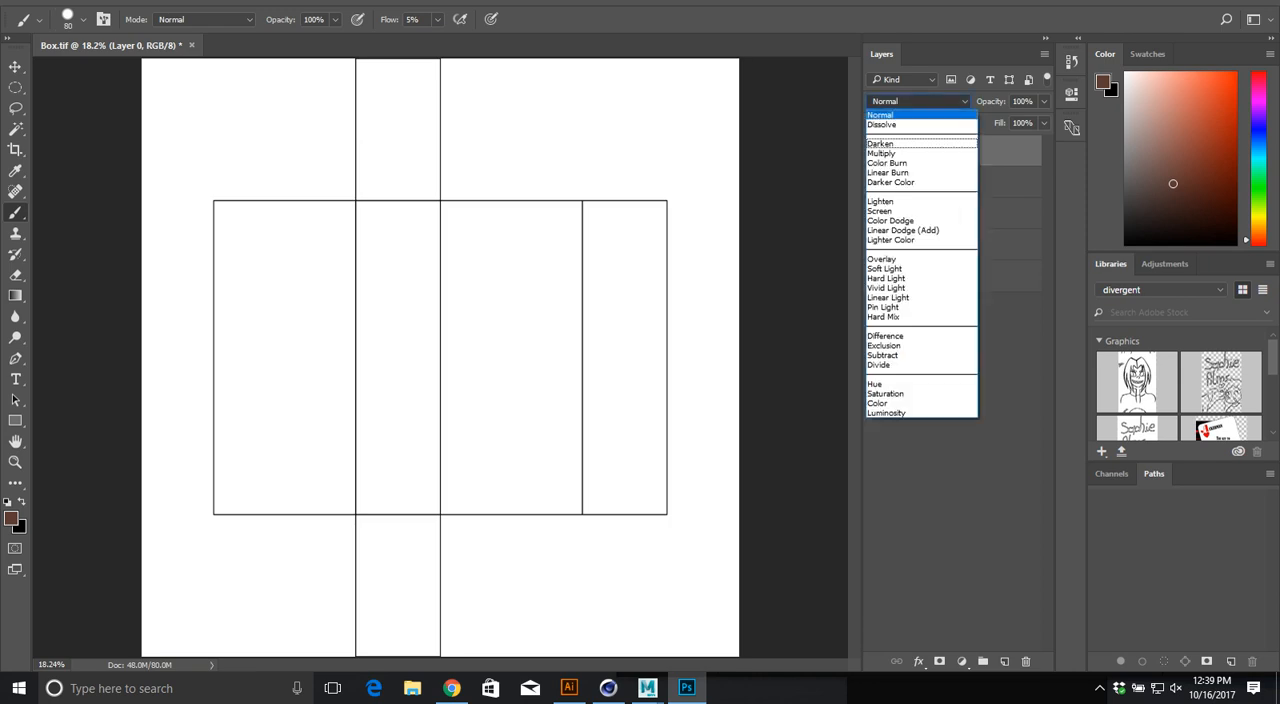
key("Return")
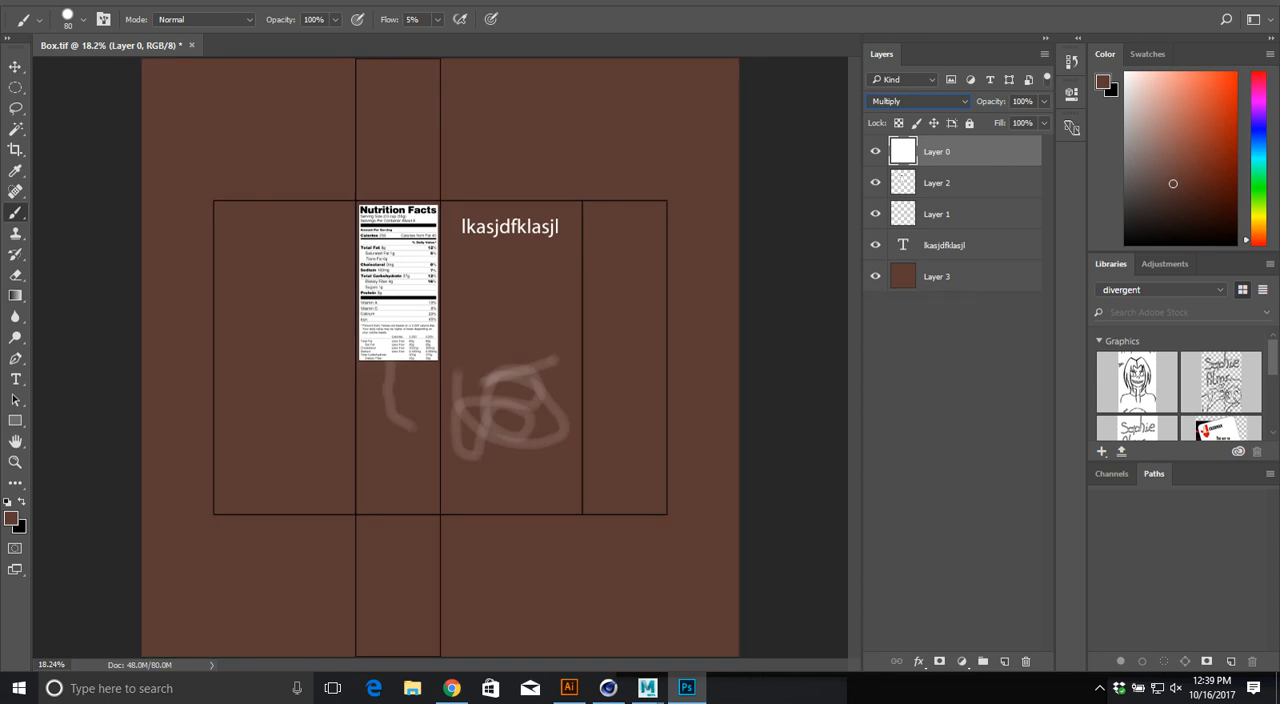
Step: Lock all properties of the UV outline layer and make the nutrition label layer active
left_click(962, 183)
left_click(962, 152)
left_click(969, 123)
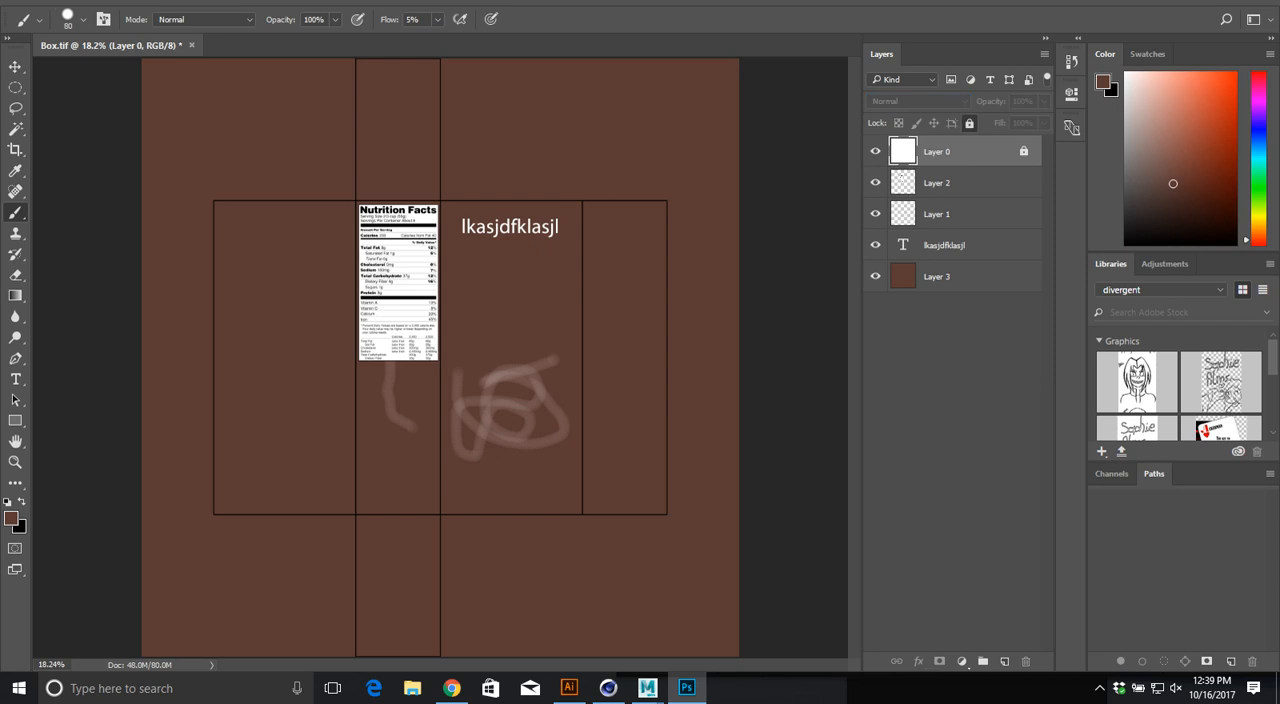
left_click(962, 183)
scroll(310, 279, "up", 5, "alt")
scroll(310, 279, "down", 5, "alt")
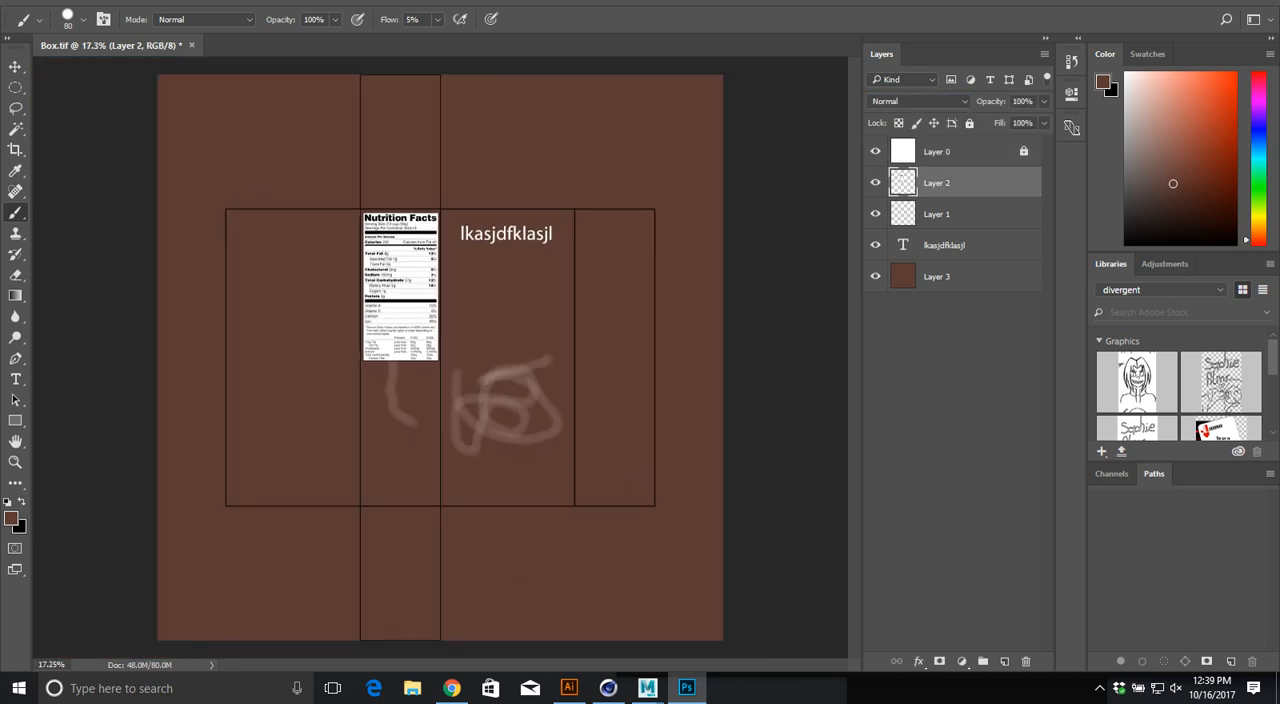
Step: Hide the UV outline layer and set up a TIFF copy named BoxFinished without layers in the textures folder
left_click(875, 151)
key("ctrl+shift+s")
type("BoxFinished")
key("alt+l")
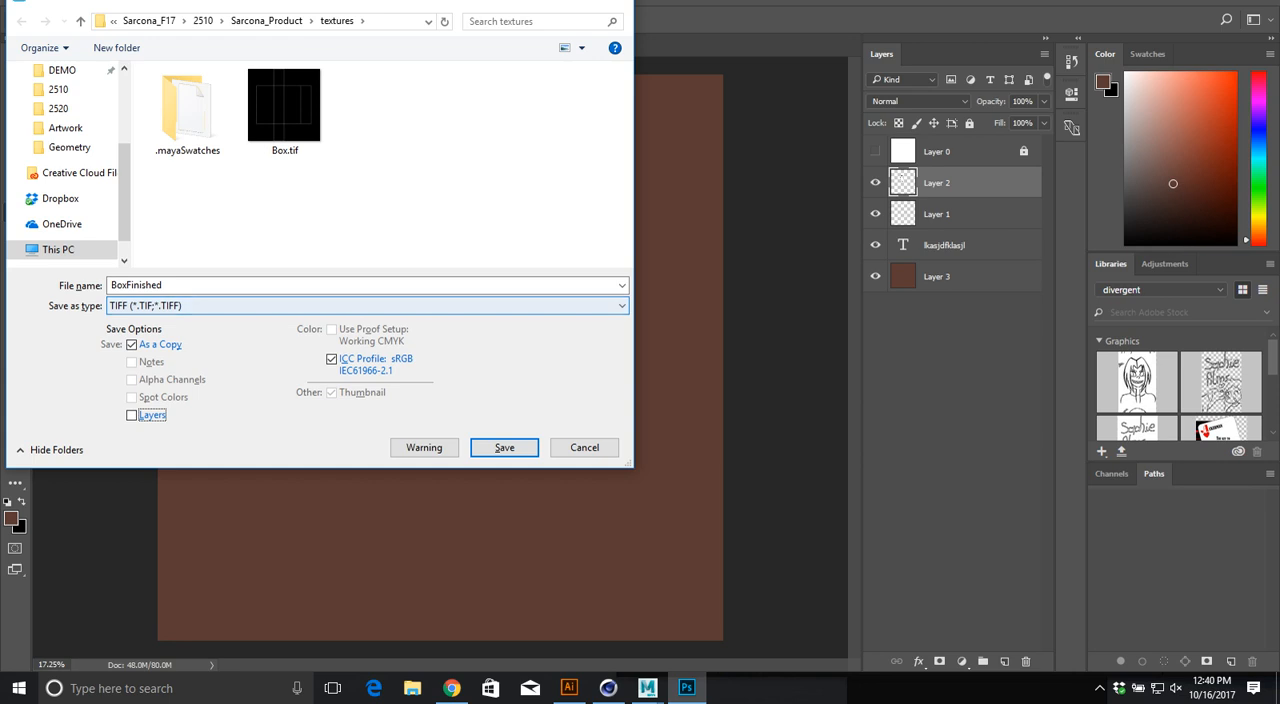
left_click(368, 306)
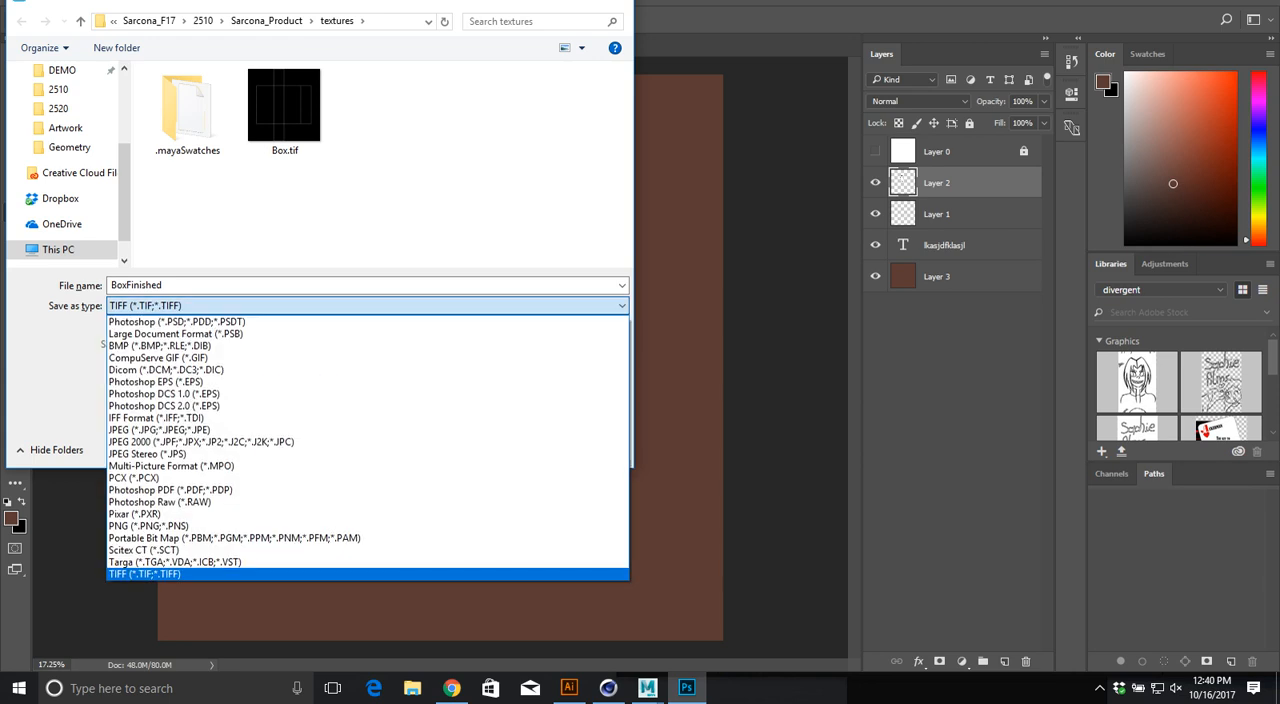
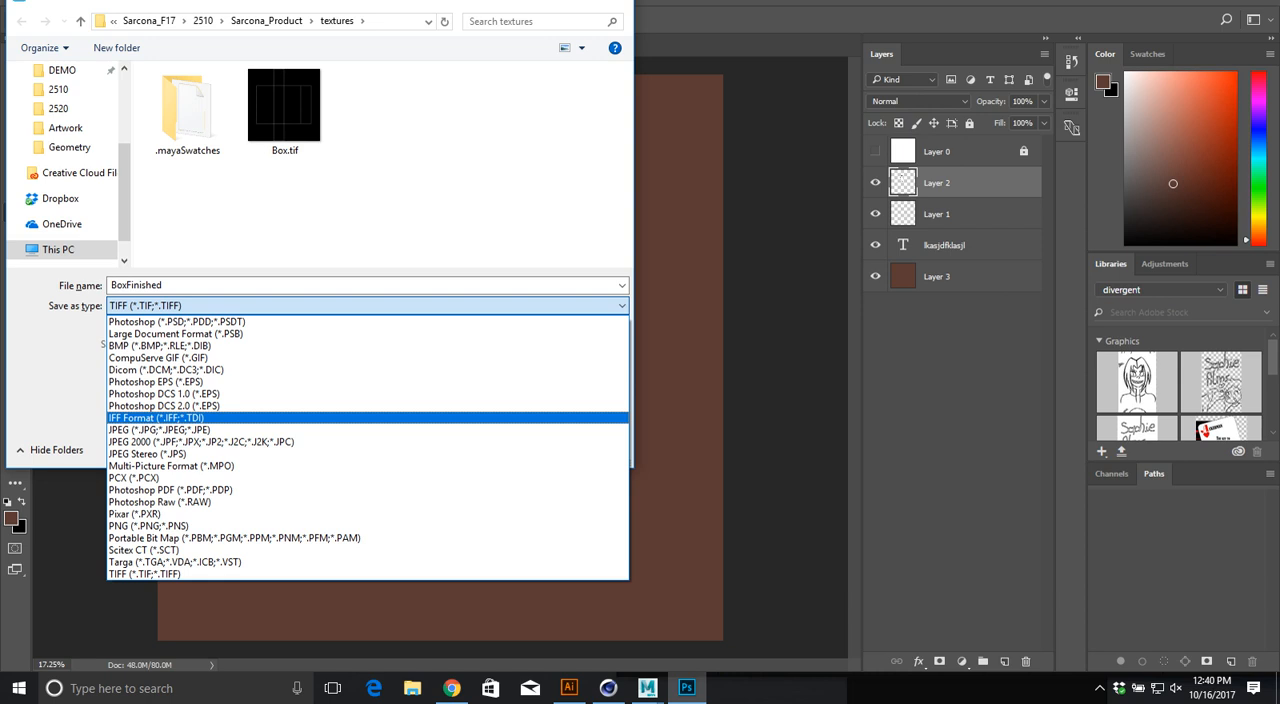
Step: Save the BoxFinished copy in TIFF format with no image compression and its layers discarded
left_click(143, 573)
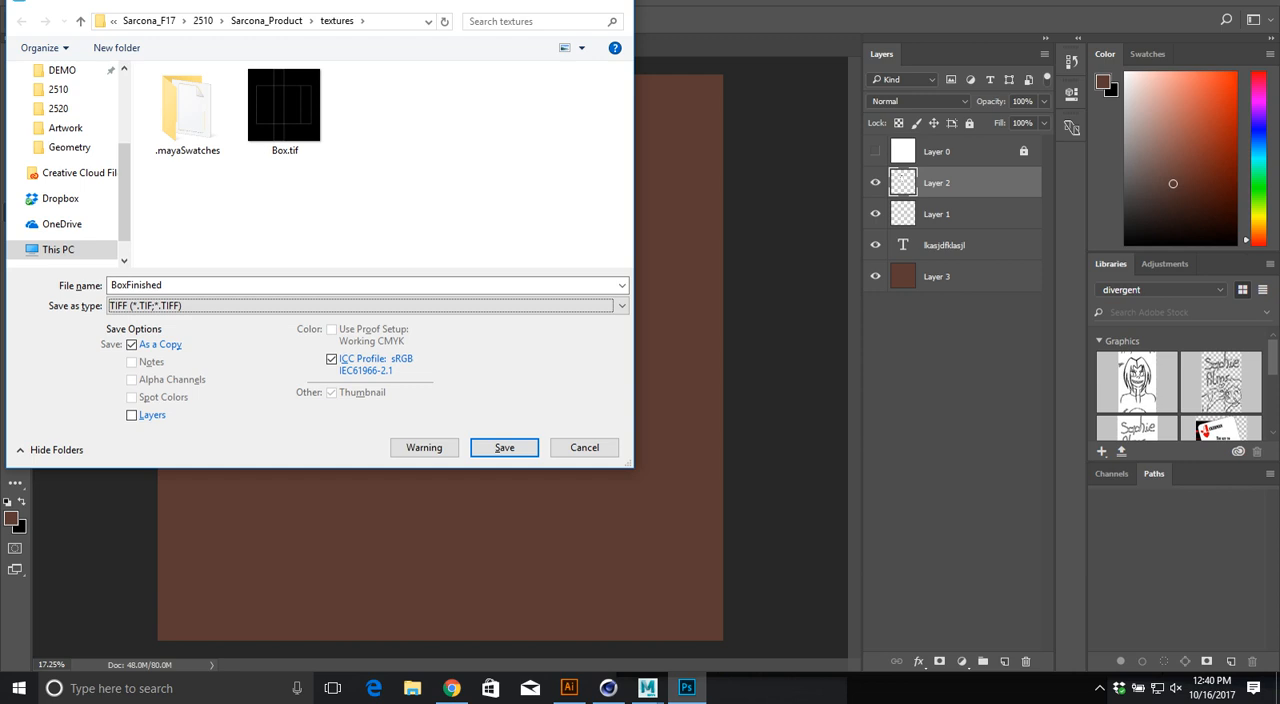
left_click(505, 448)
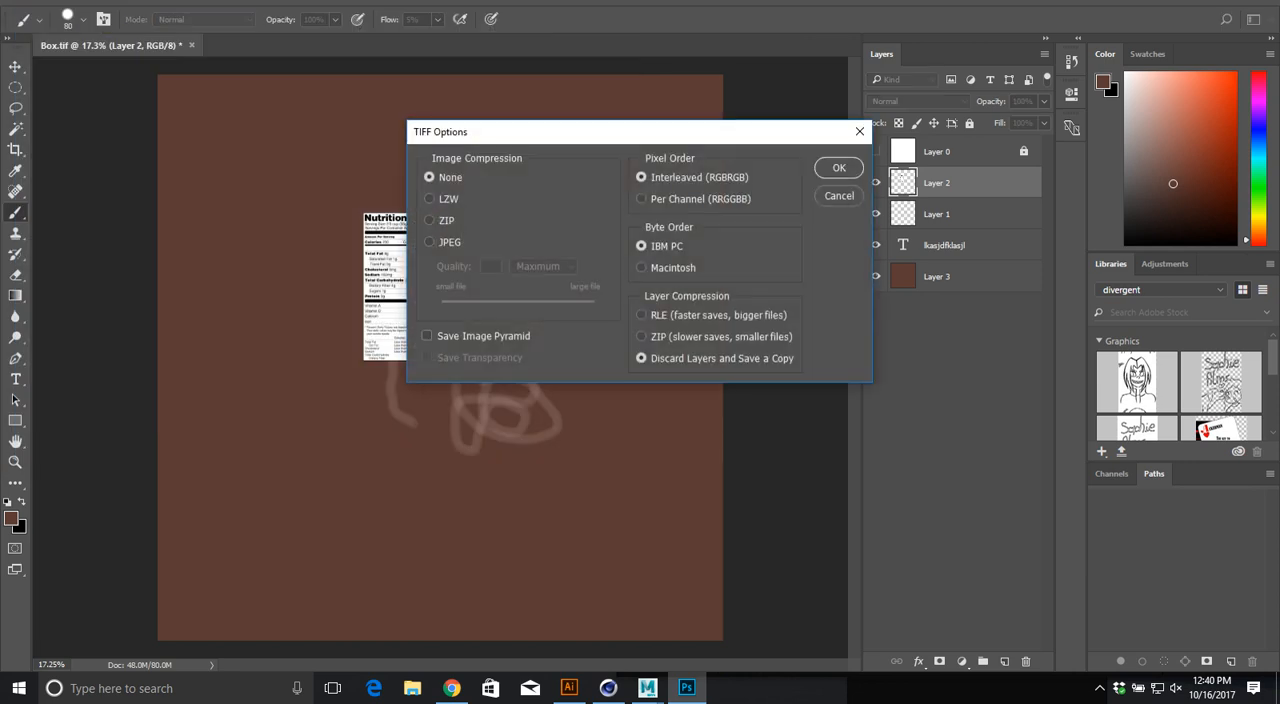
key("Return")
Step: Switch to Cinema 4D and change the workspace layout to Standard
key("alt+Tab")
key("alt+Tab")
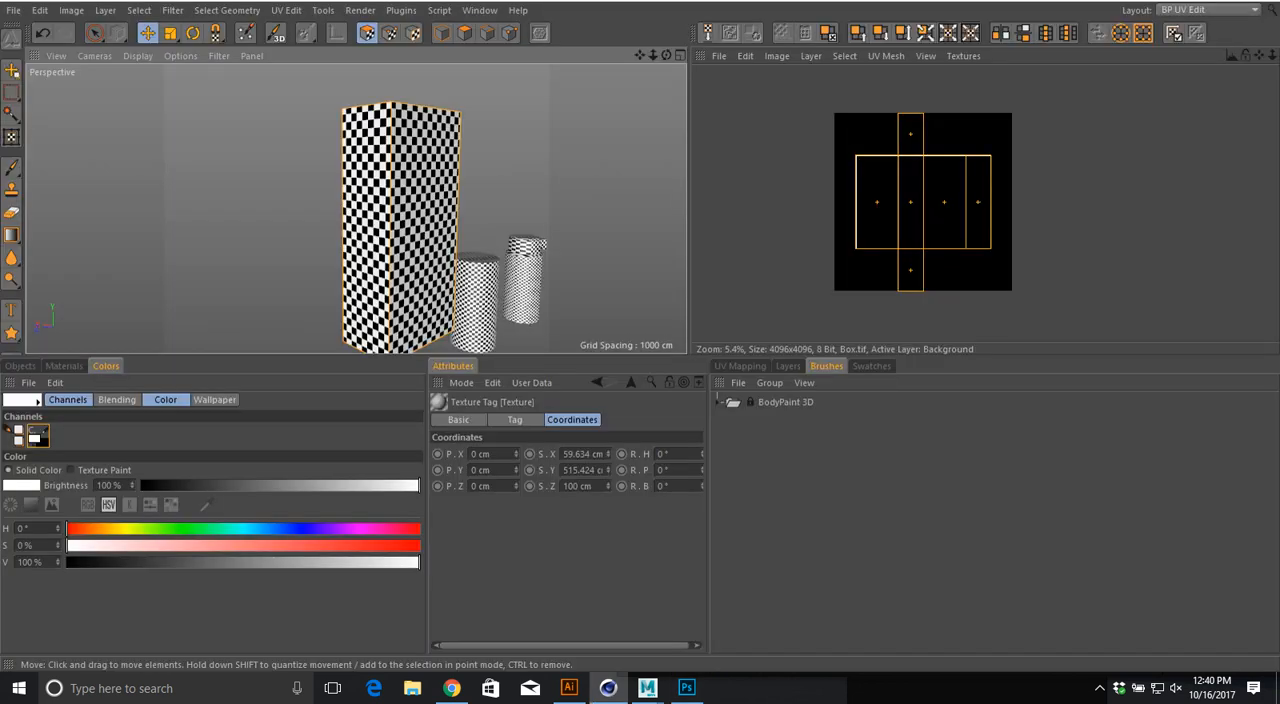
left_click(1208, 9)
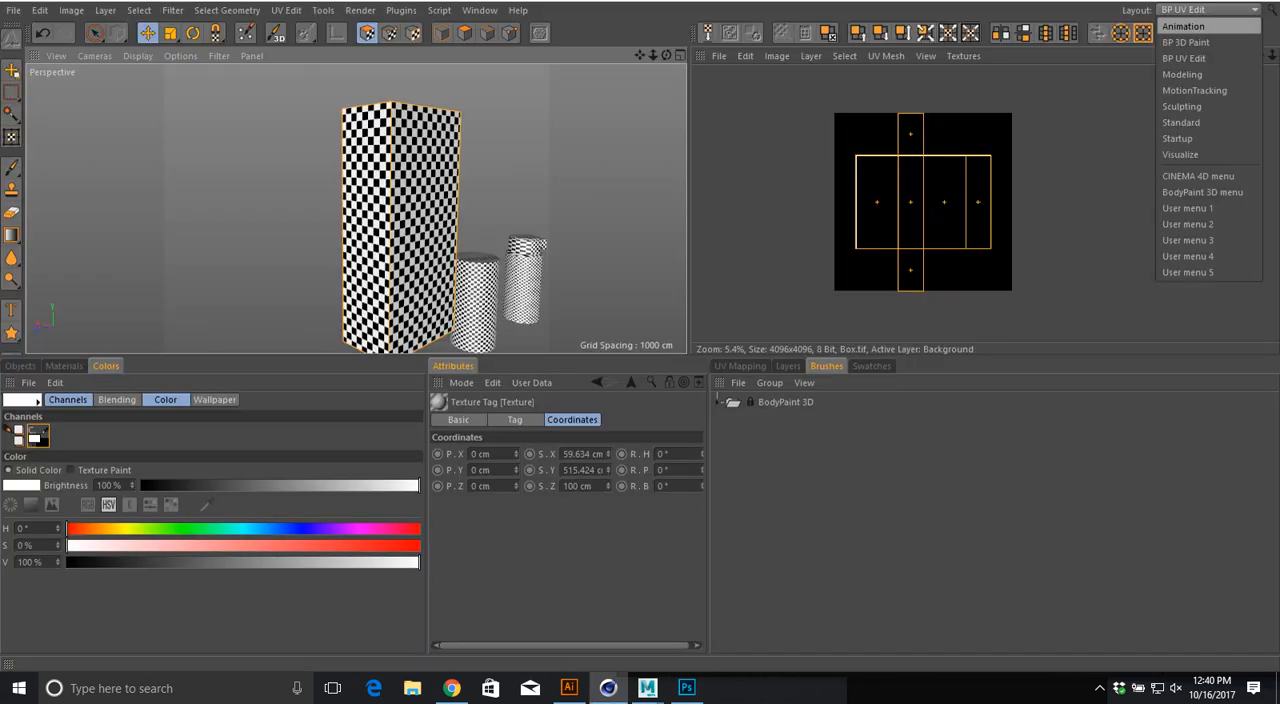
left_click(1181, 122)
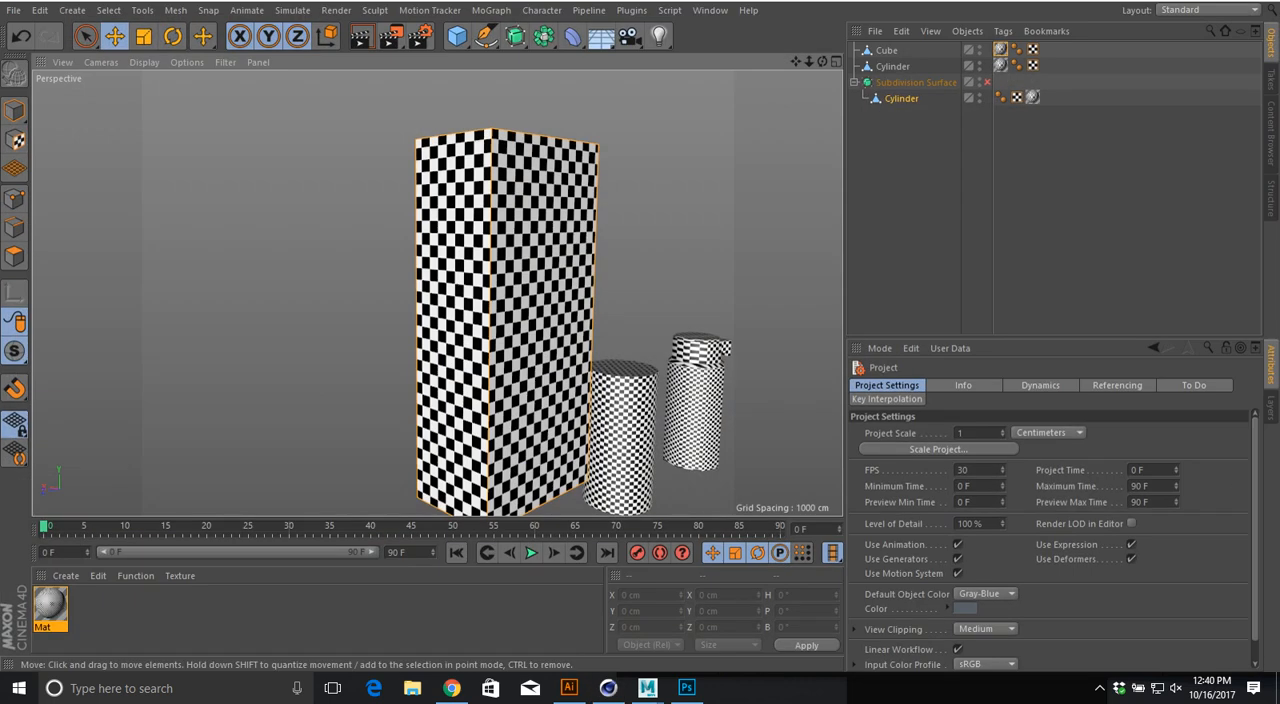
Step: Create a new material and apply it to the tall box
middle_click_drag(500, 330, 423, 282, "alt")
double_click(115, 612)
left_click_drag(50, 604, 412, 350)
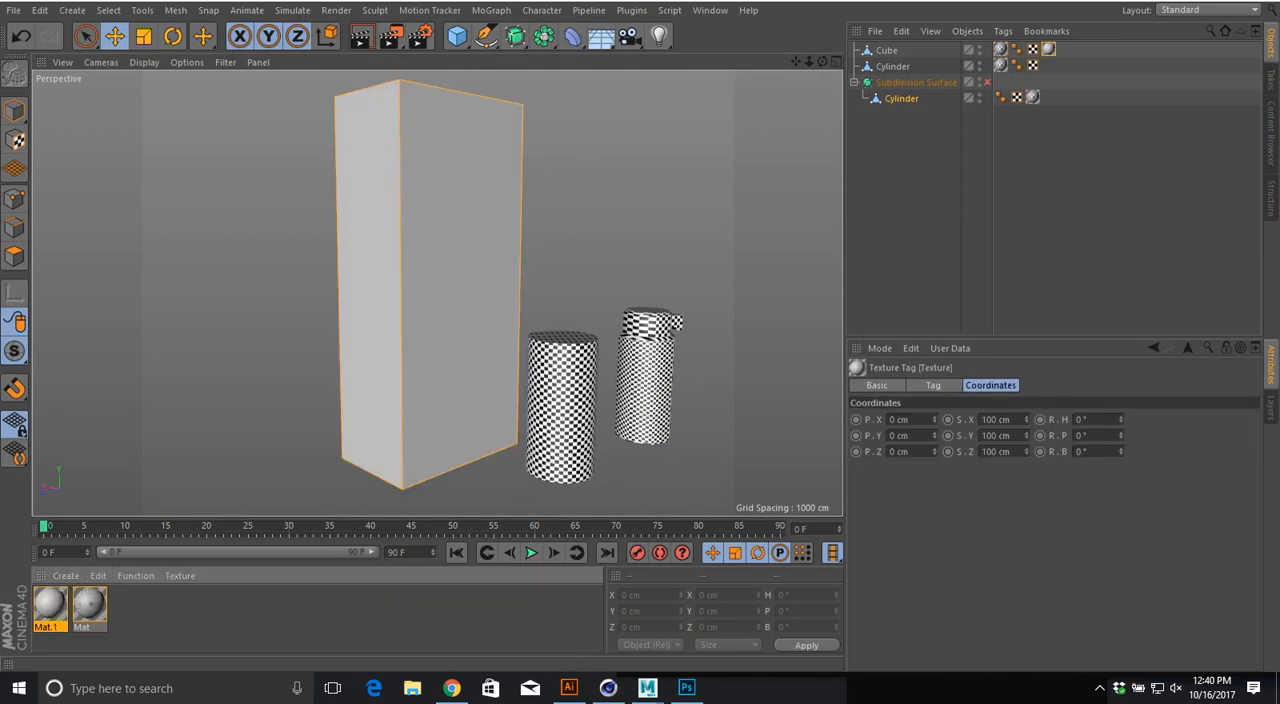
Step: Load BoxFinished.tif as the color texture of the box's new material
double_click(50, 604)
left_click(590, 285)
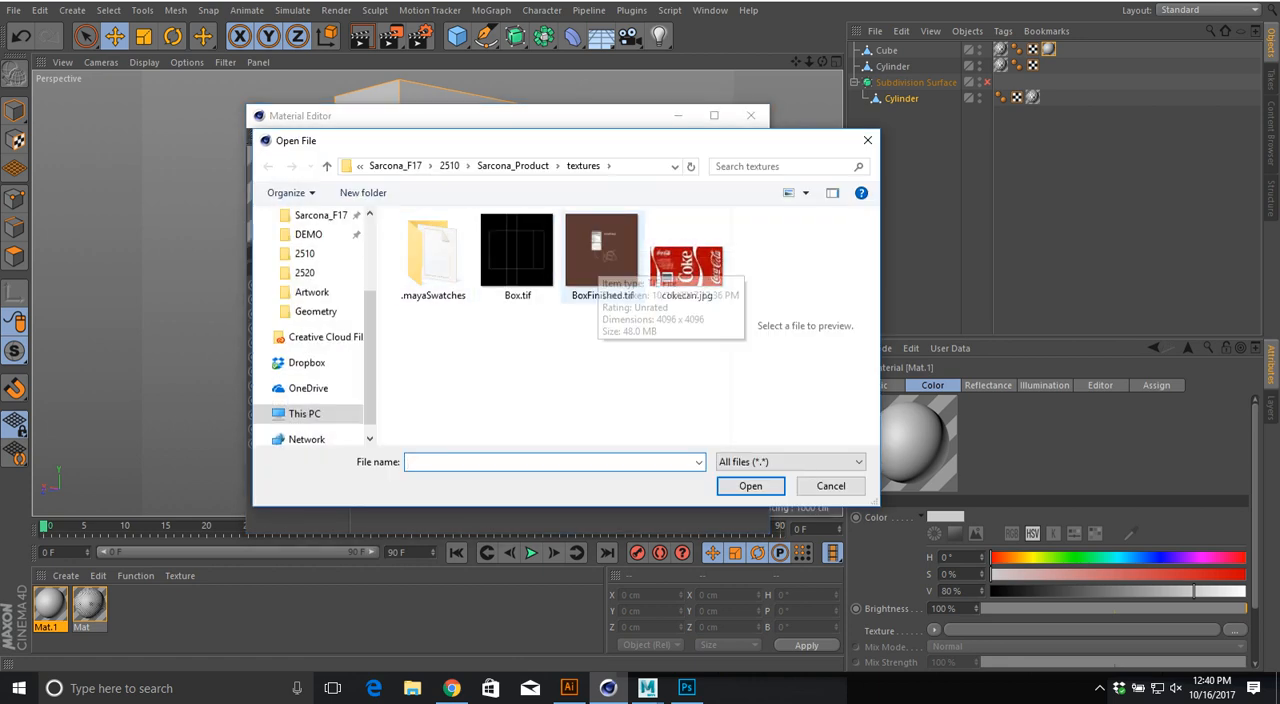
double_click(601, 255)
left_click(647, 393)
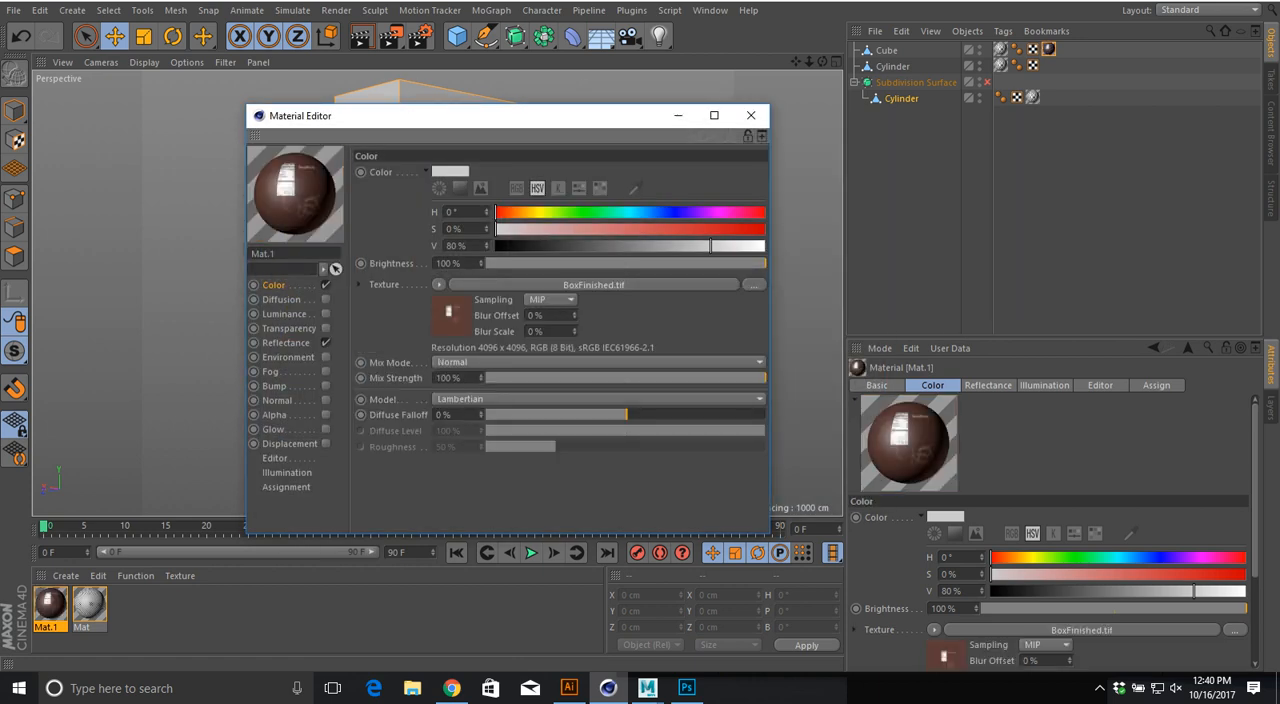
left_click(751, 115)
Step: Examine the textured box from several sides to check how the label and brown fill map onto it
mouse_move(646, 373)
left_mouse_down("alt")
mouse_move(480, 395)
mouse_move(625, 371)
left_mouse_up("alt")
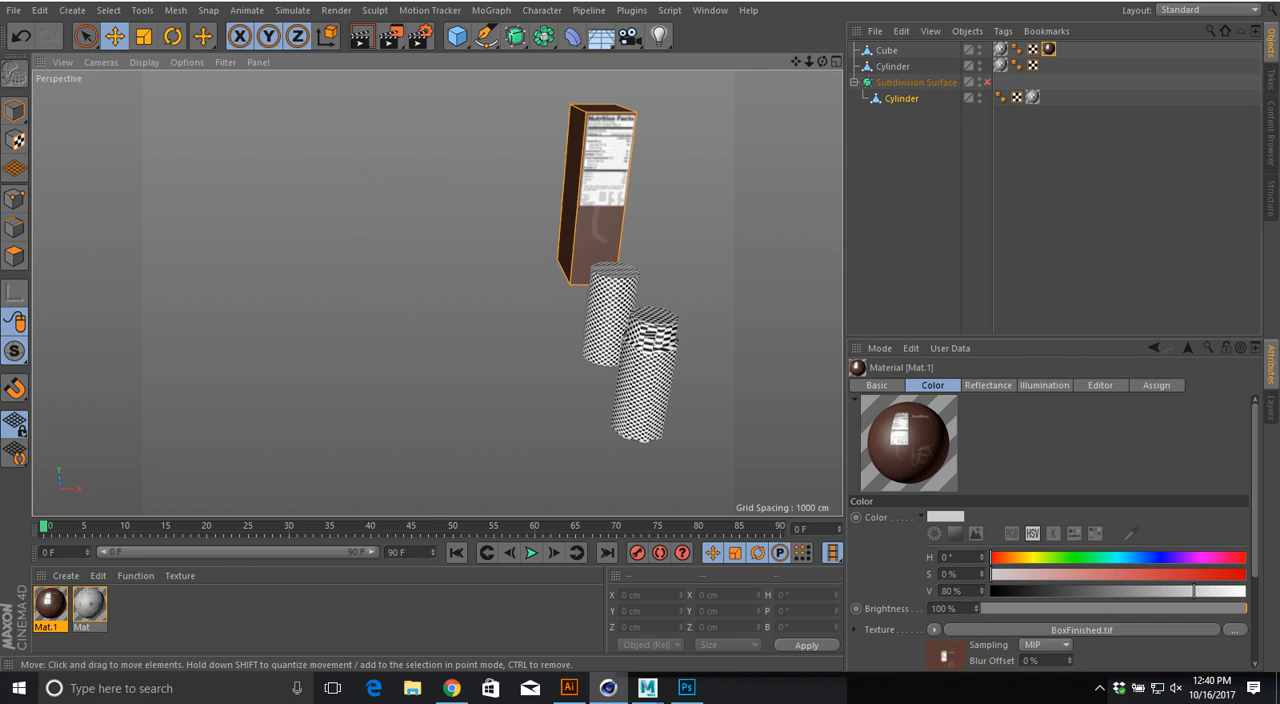
middle_click_drag(646, 373, 600, 478, "alt")
left_click_drag(600, 478, 395, 460, "alt")
left_click_drag(437, 293, 300, 290, "alt")
middle_click_drag(511, 379, 437, 291, "alt")
left_click_drag(437, 291, 462, 302, "alt")
right_click_drag(414, 290, 362, 290, "alt")
left_click_drag(224, 410, 440, 414, "alt")
middle_click_drag(224, 414, 520, 401, "alt")
left_click_drag(525, 352, 548, 372, "alt")
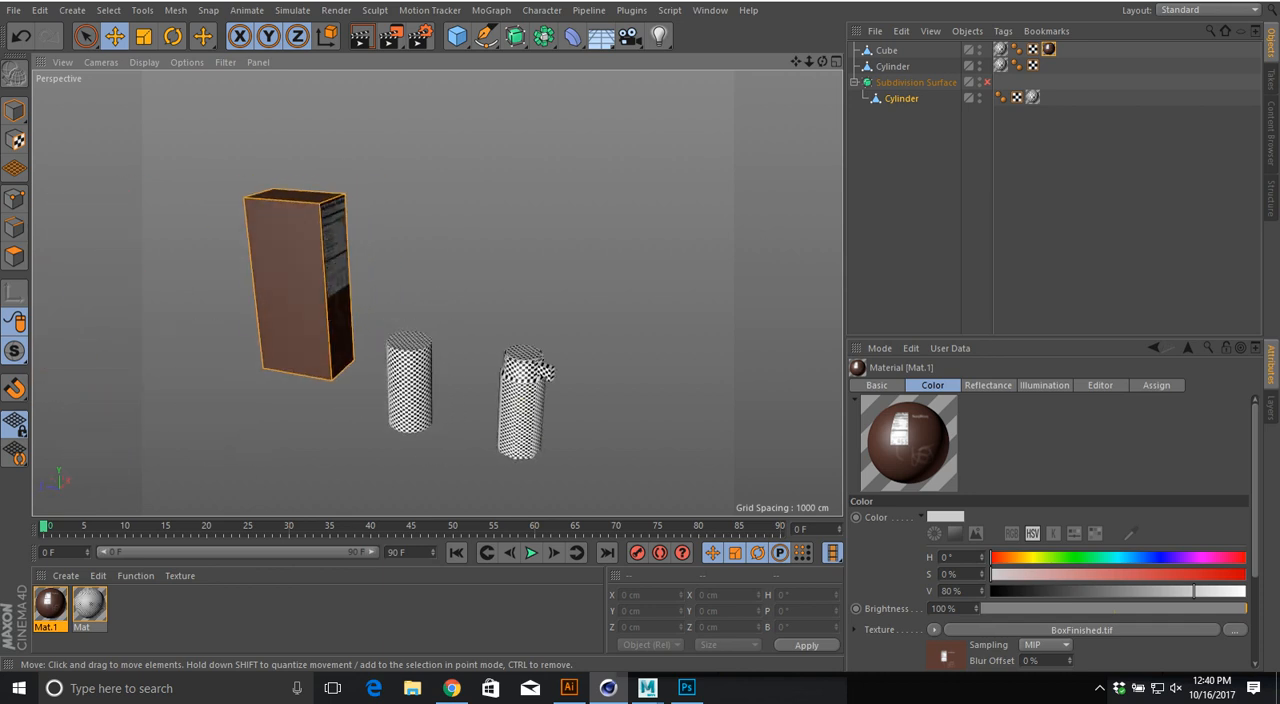
key("alt+Tab")
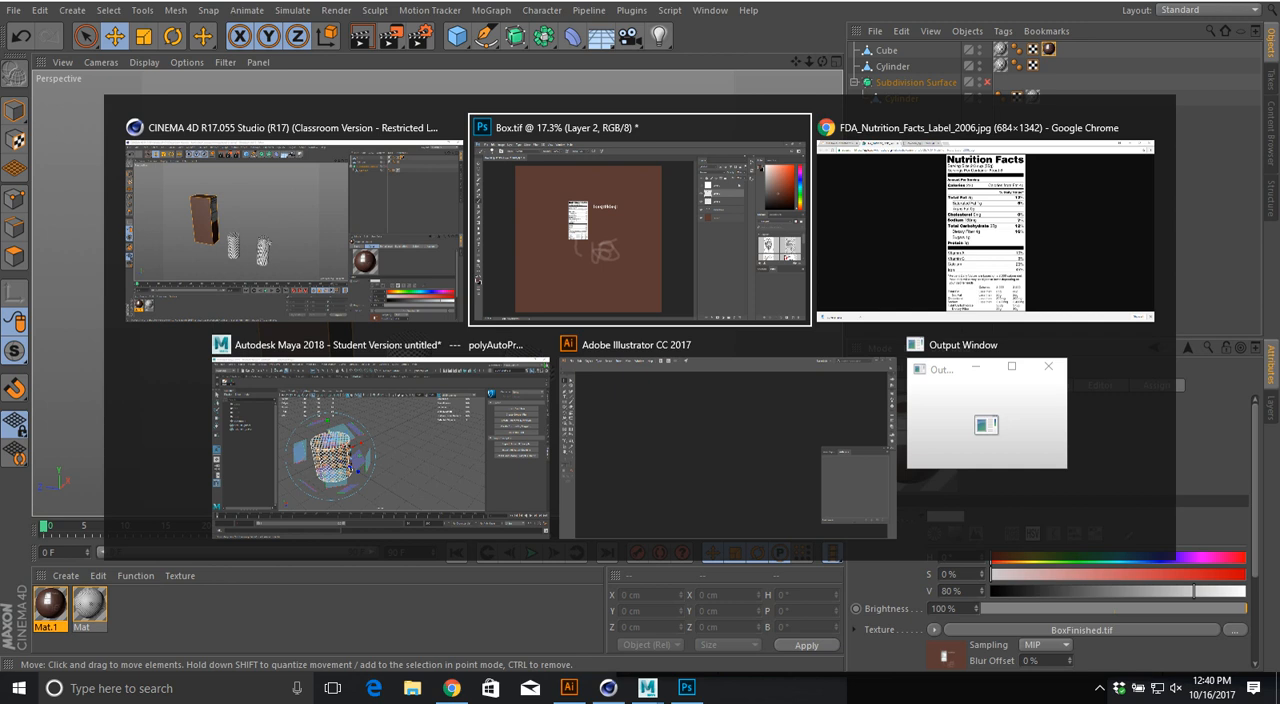
key("alt+Tab")
key("alt+shift+Tab")
key("alt+shift+Tab")
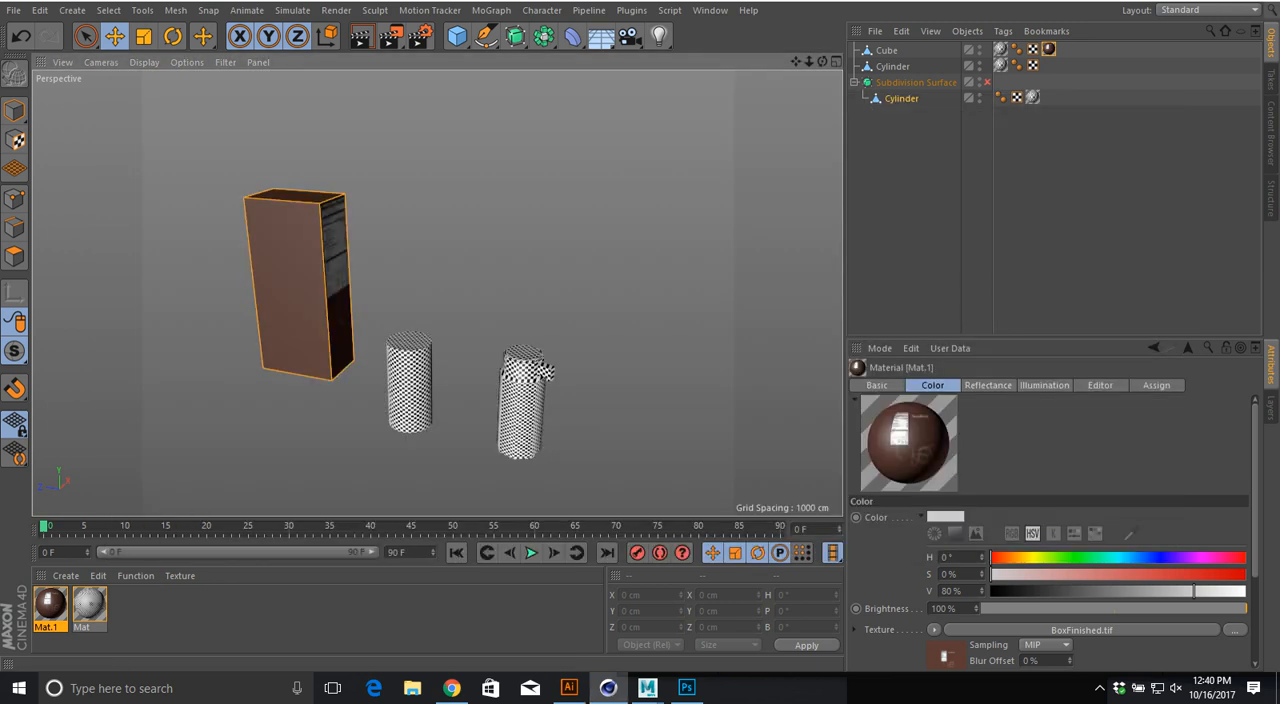
Step: Return to the BP UV Edit layout and show the plain cylinder's UV mesh
left_click(1207, 9)
left_click(1184, 58)
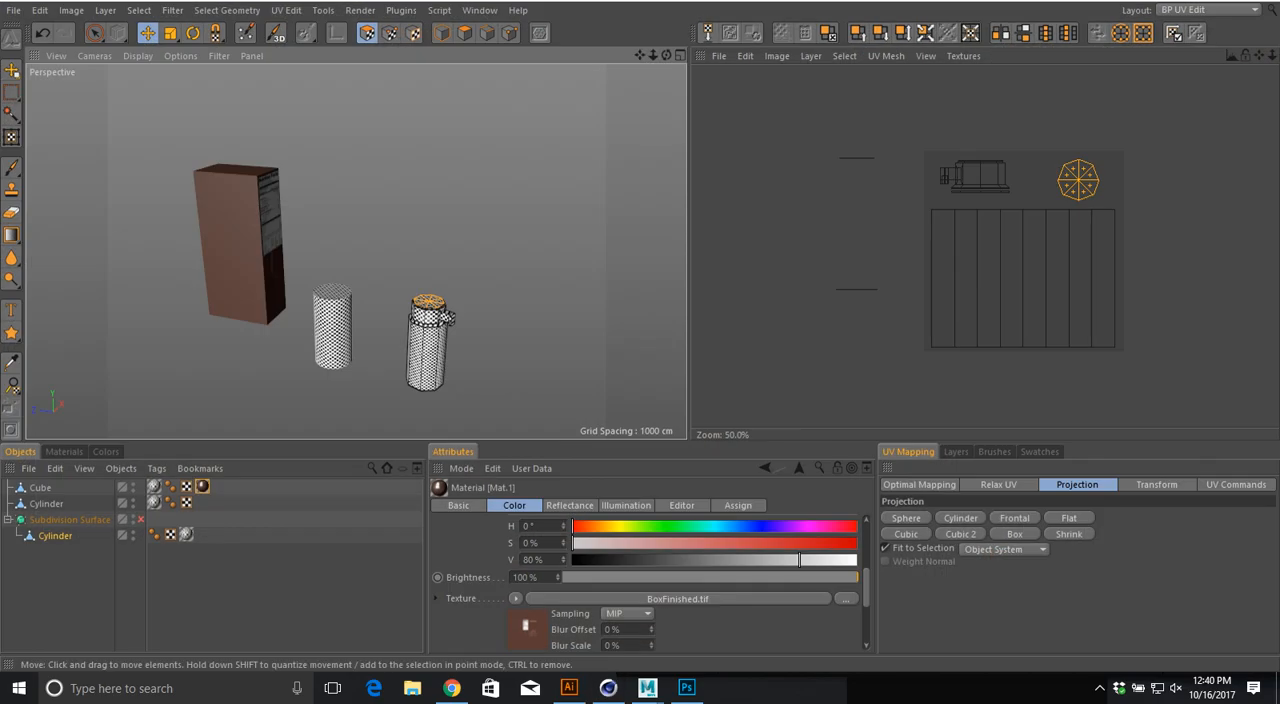
left_click(46, 503)
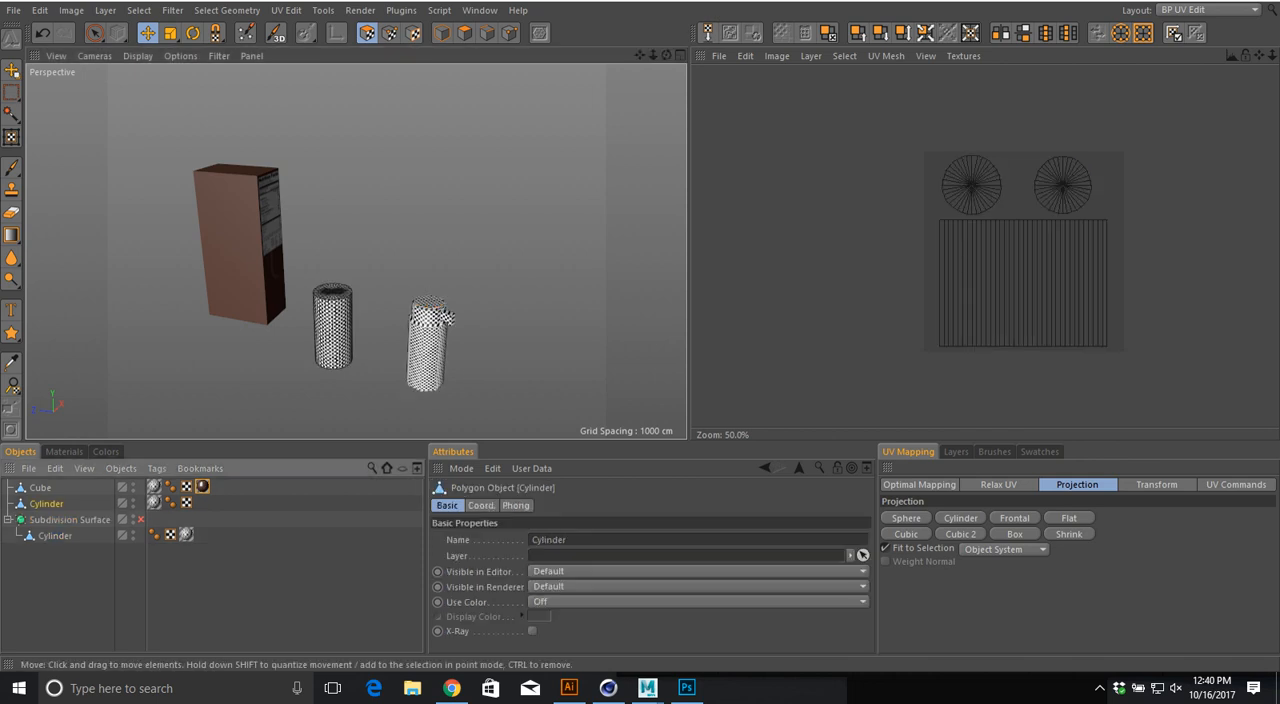
scroll(366, 347, "up", 5)
scroll(357, 252, "down", 3)
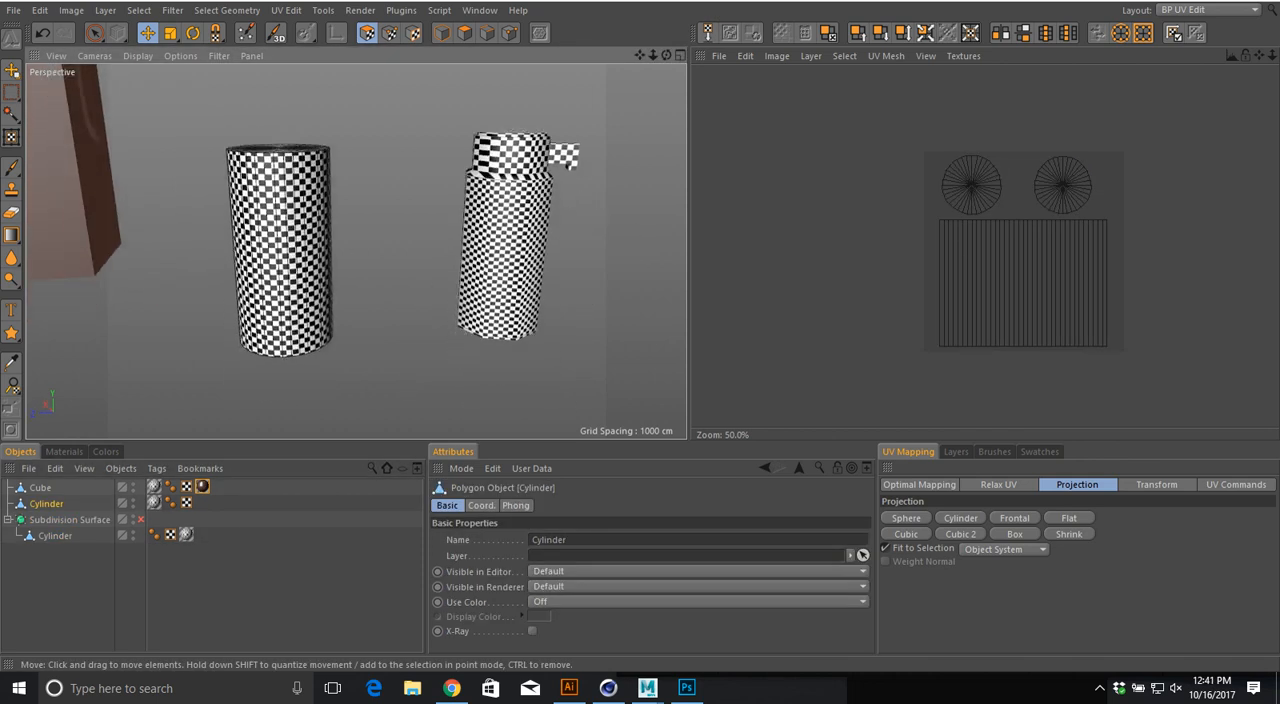
Step: Rectangle-select all polygons of the plain cylinder with Only Visible Elements turned off
left_click_drag(95, 33, 152, 50)
left_click_drag(208, 129, 384, 436)
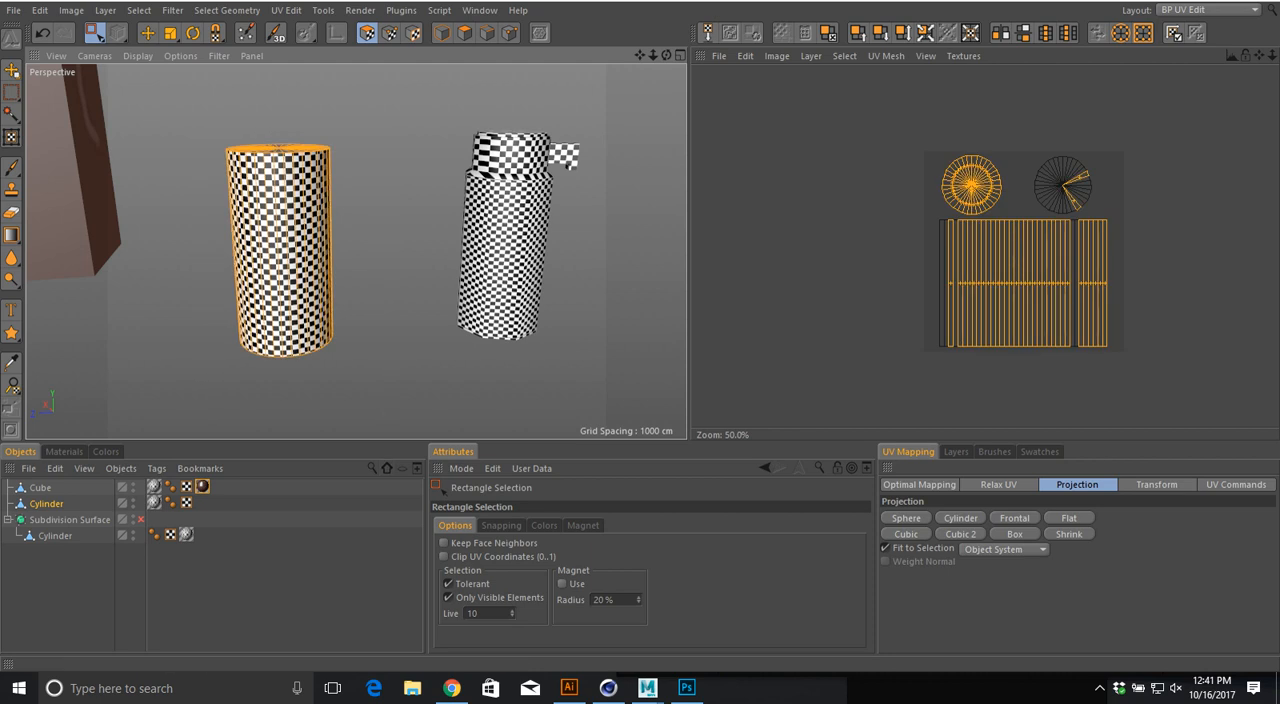
left_click(448, 597)
left_click_drag(205, 112, 384, 418)
Step: Create a new 4096 x 4096 pixel white texture named cylinderPlain
left_click(719, 56)
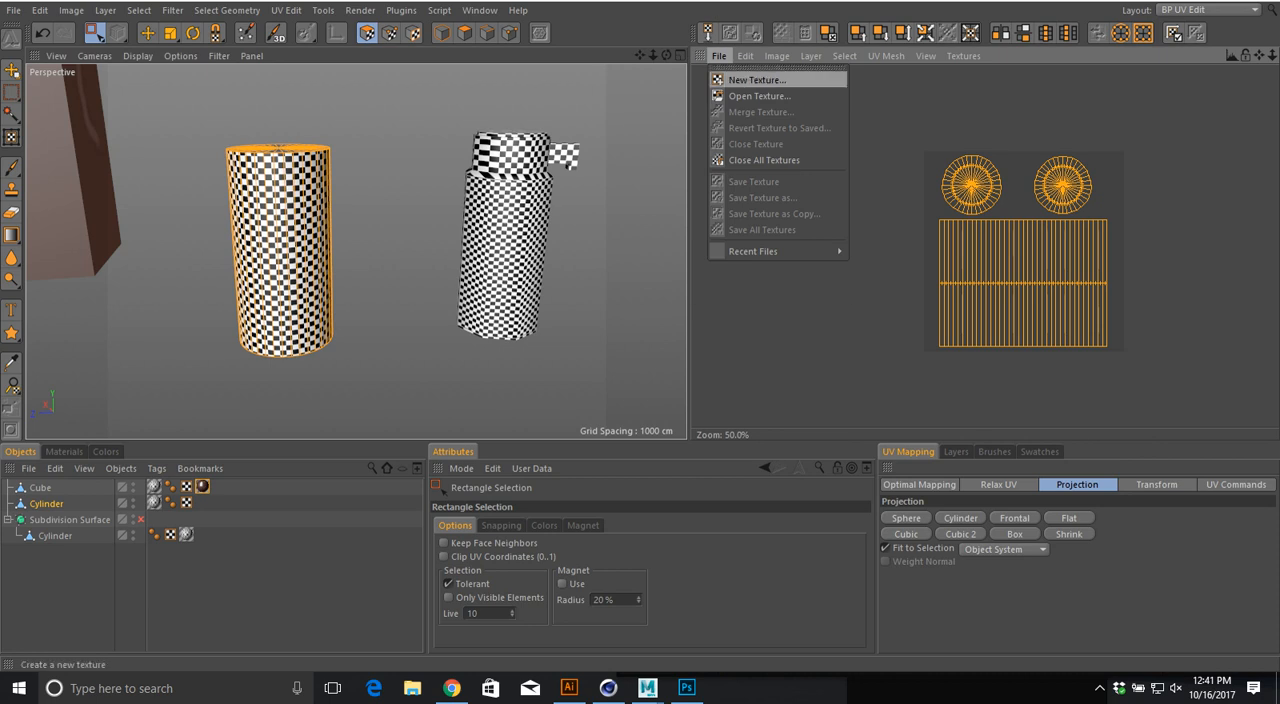
left_click(757, 80)
type("cylinderPlain")
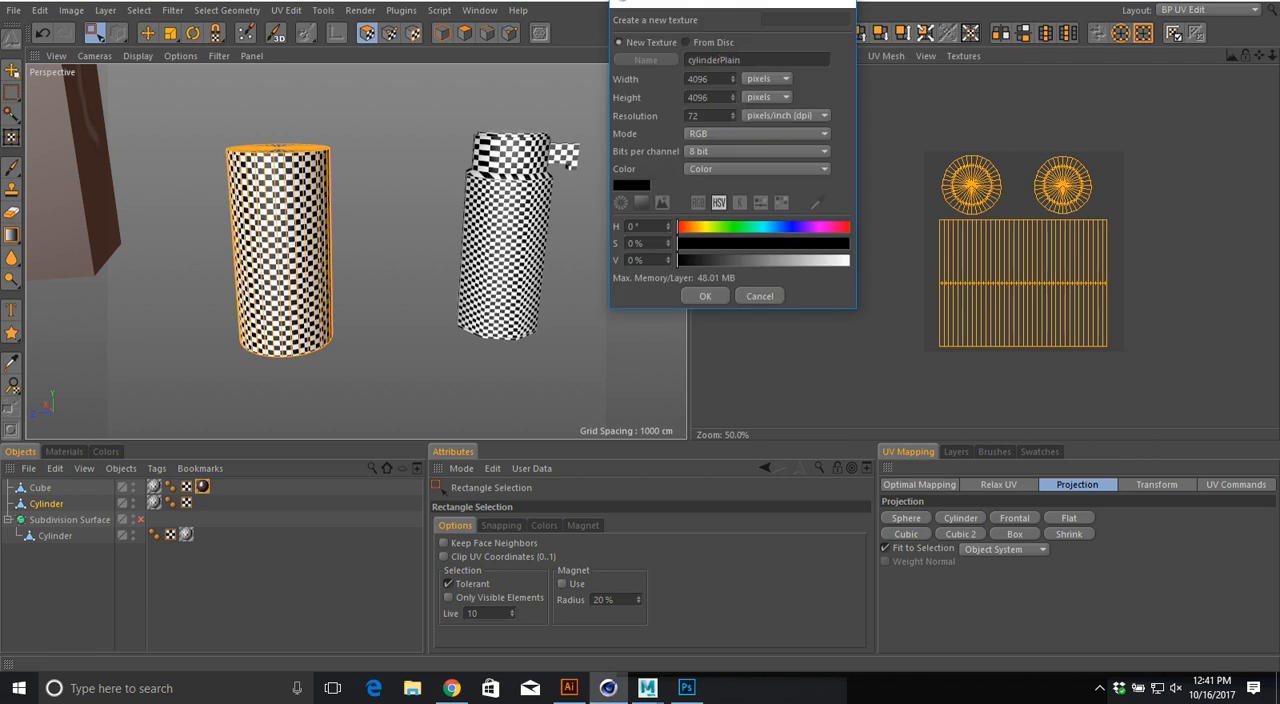
left_click_drag(680, 260, 852, 260)
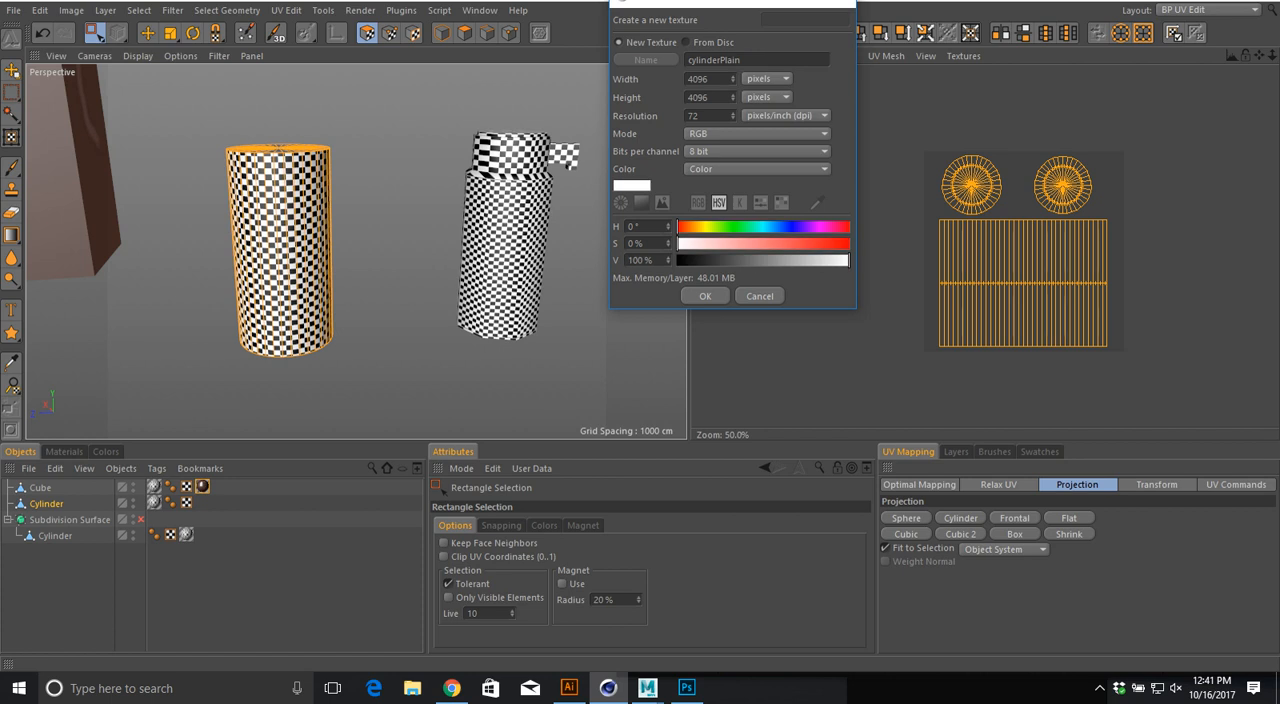
key("Return")
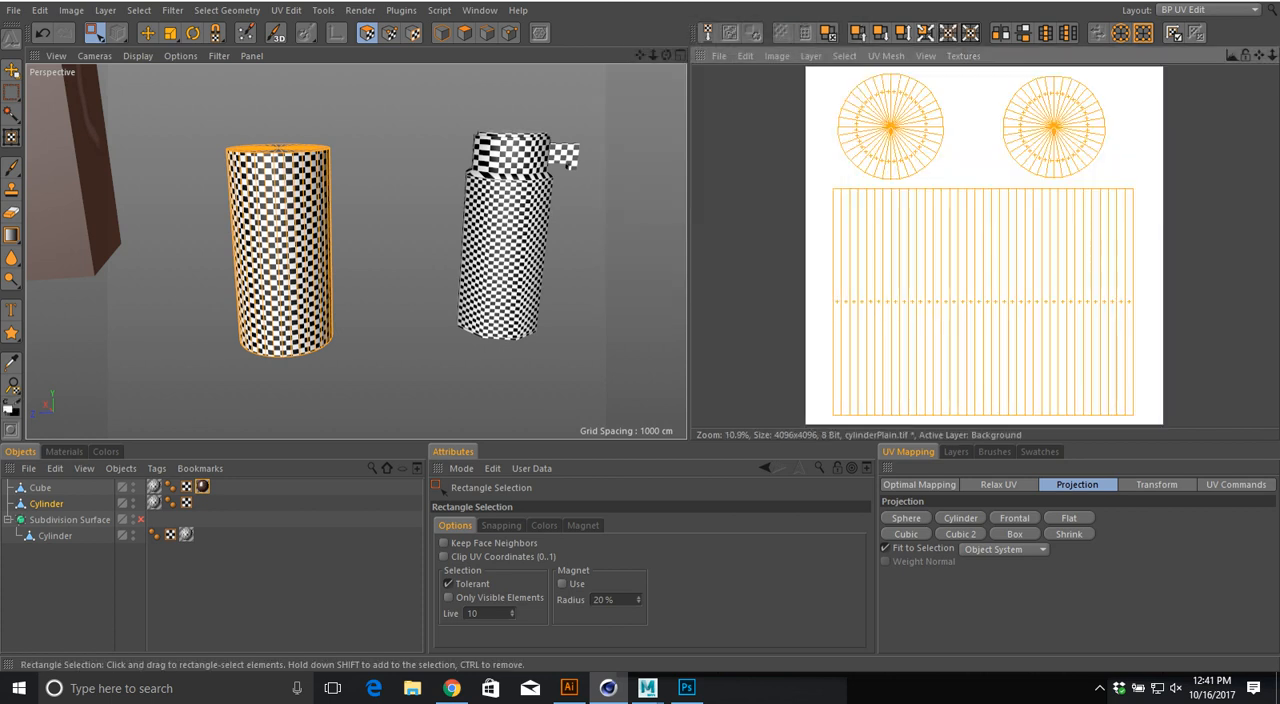
Step: Set the paint color to black and outline the selected cylinder polygons on the white texture
left_click(106, 452)
left_click_drag(190, 571, 138, 571)
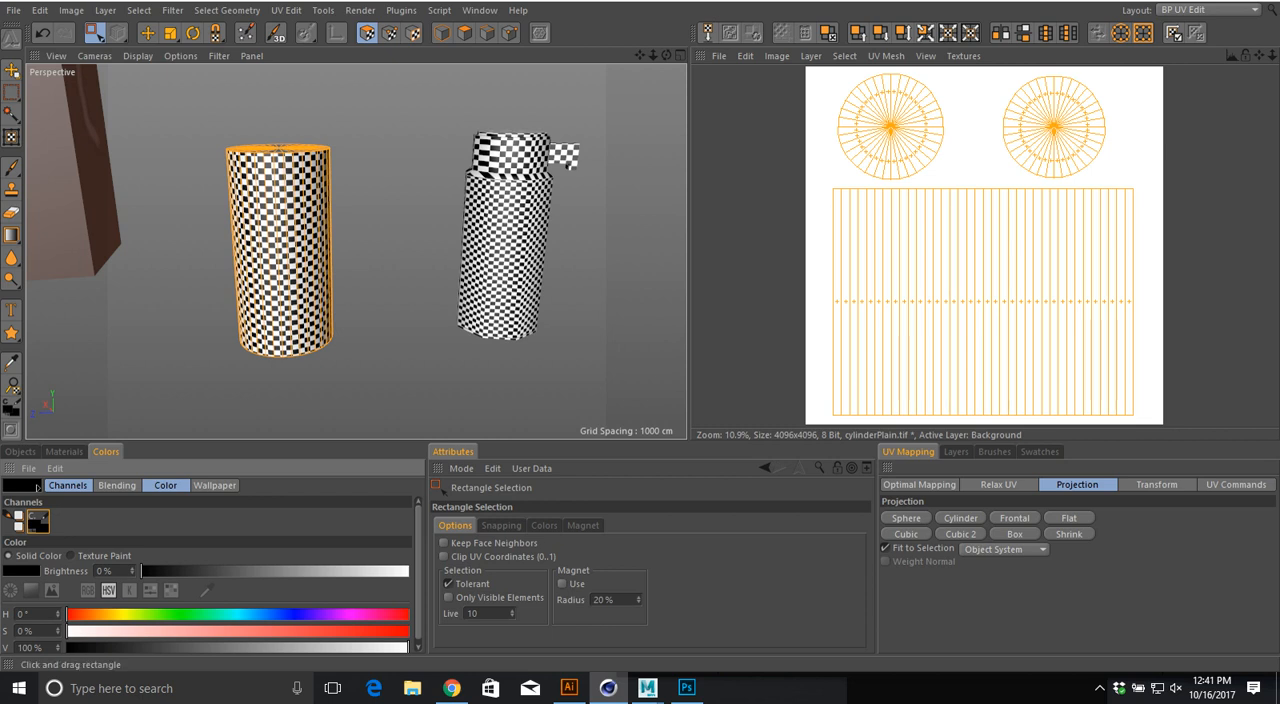
left_click(811, 56)
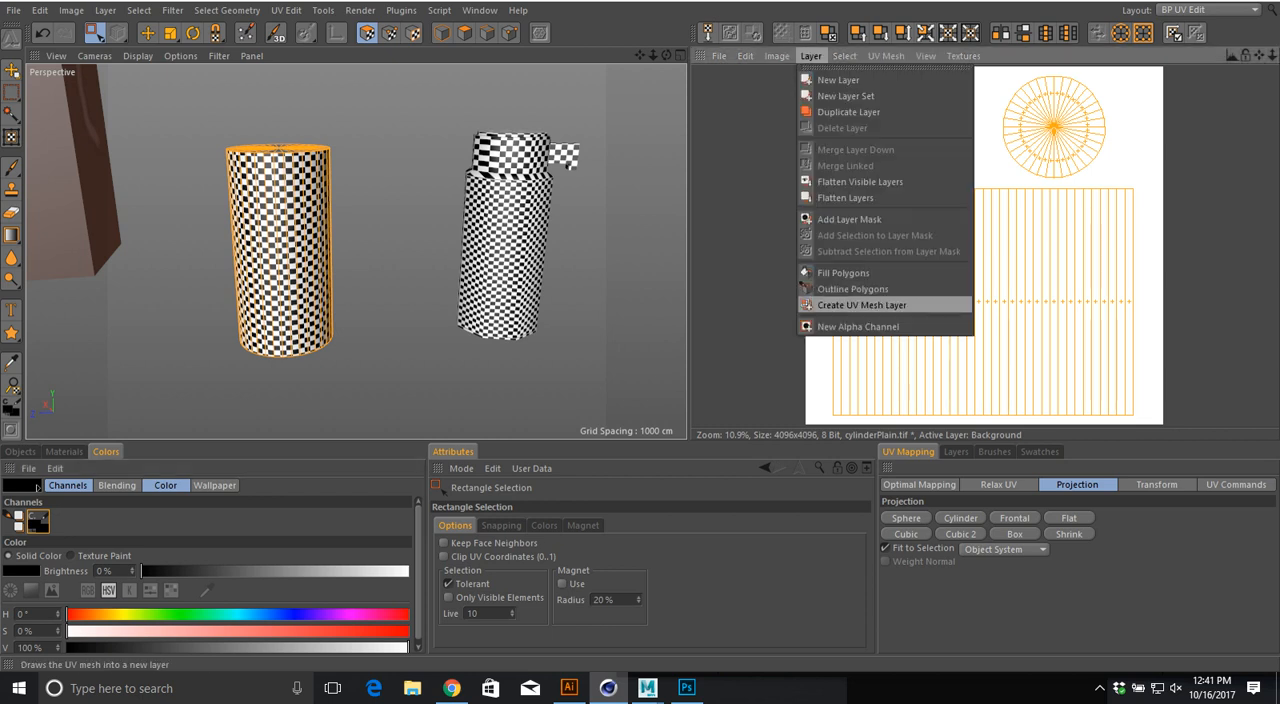
left_click(853, 289)
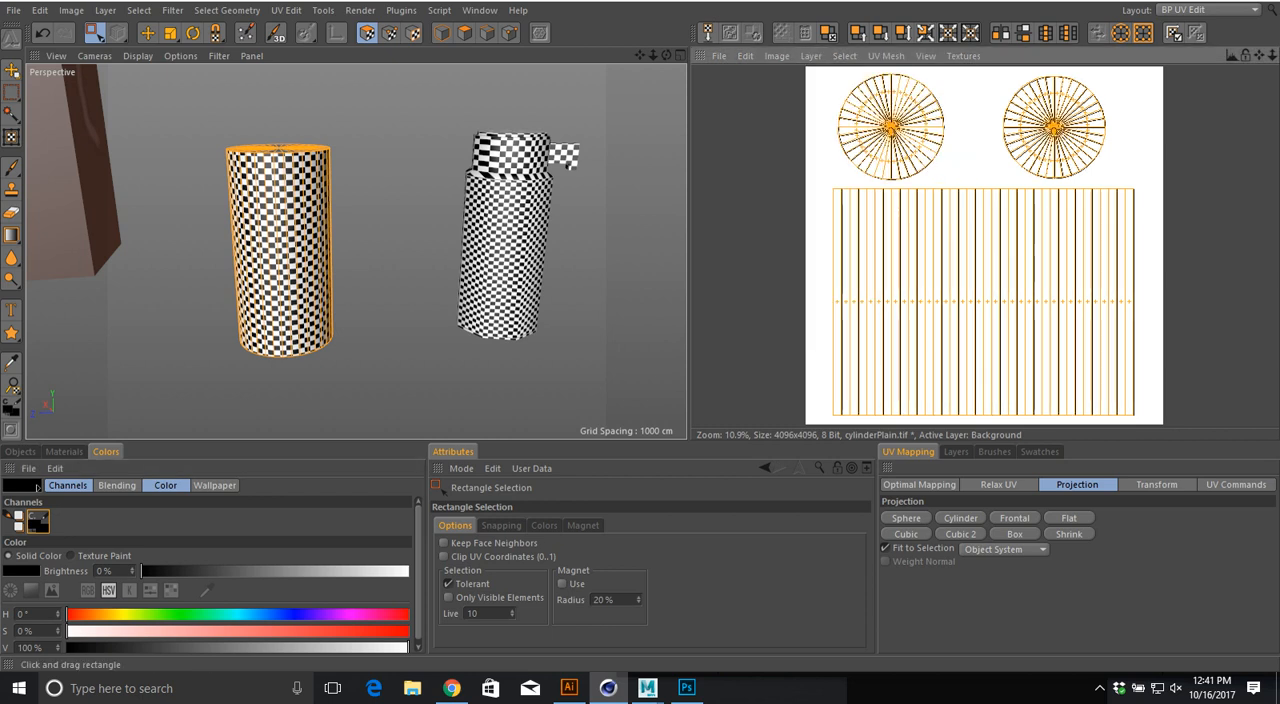
Step: Save the outlined cylinder texture as cylinderPlain.tif in the textures folder
left_click(719, 56)
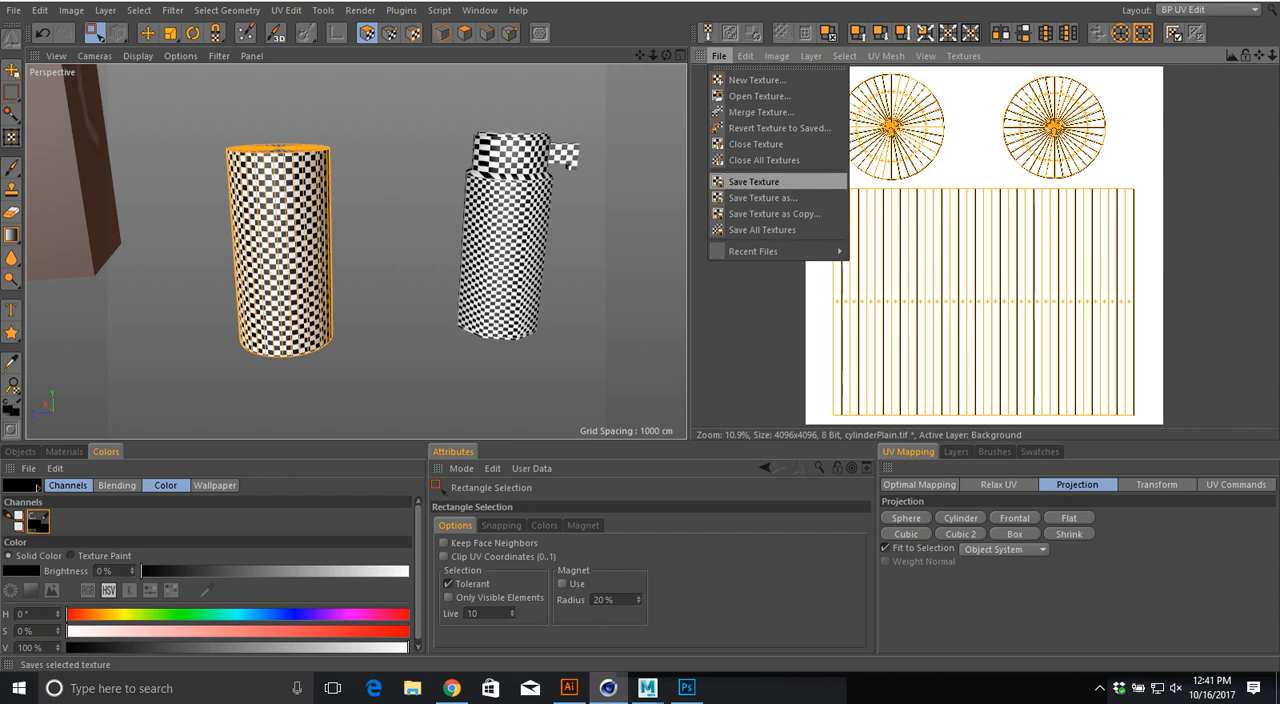
left_click(760, 197)
left_click(719, 240)
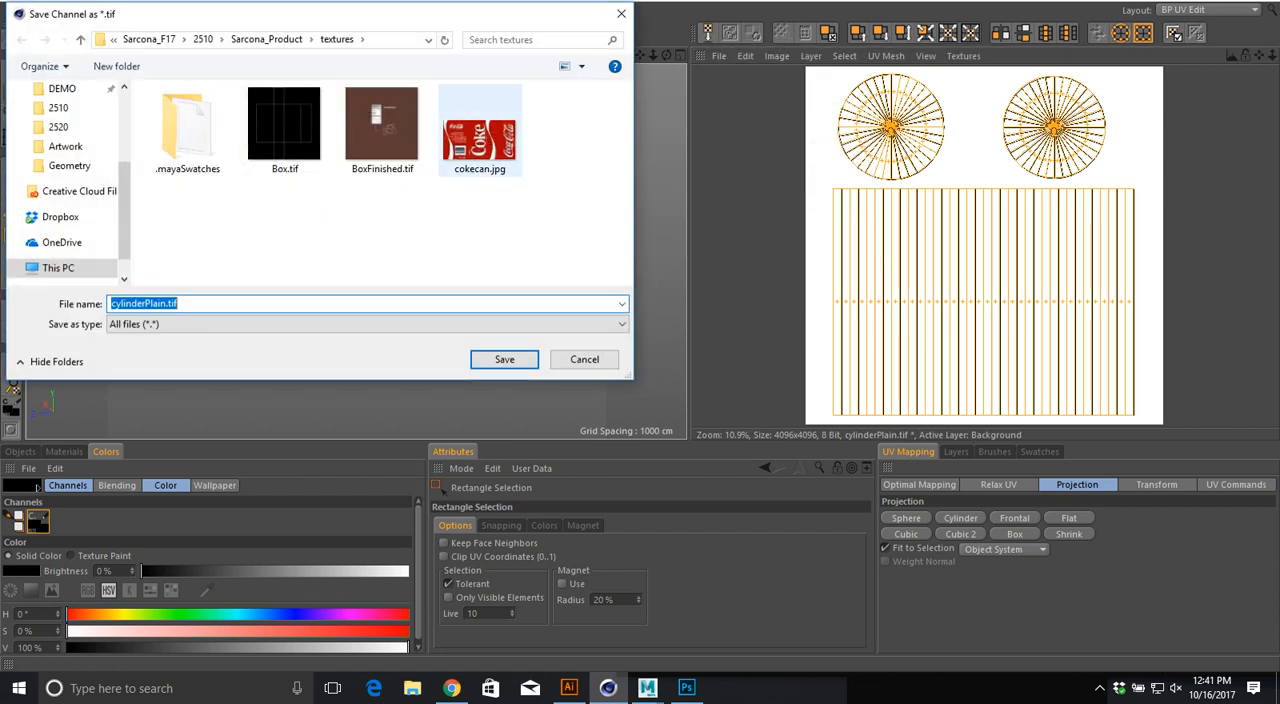
left_click(505, 360)
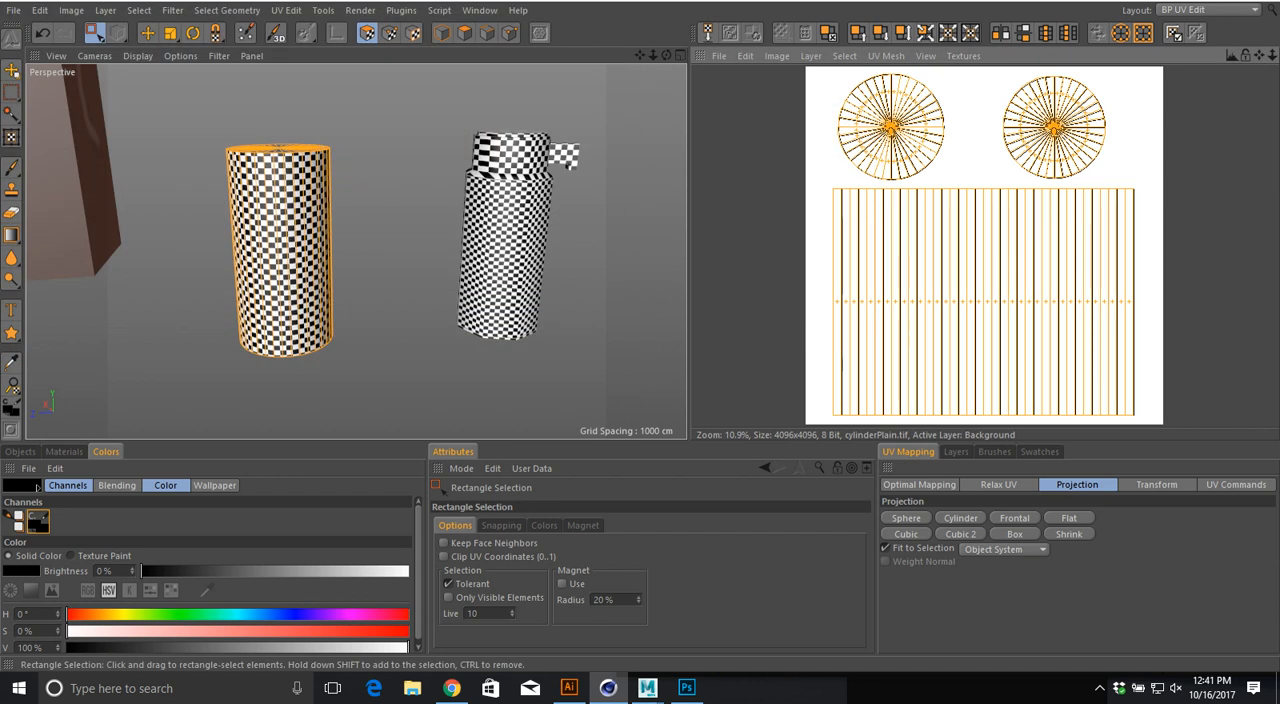
Step: Switch to Photoshop, open cylinderPlain.tif and convert its Background into the regular layer Layer 0
key("alt+Tab")
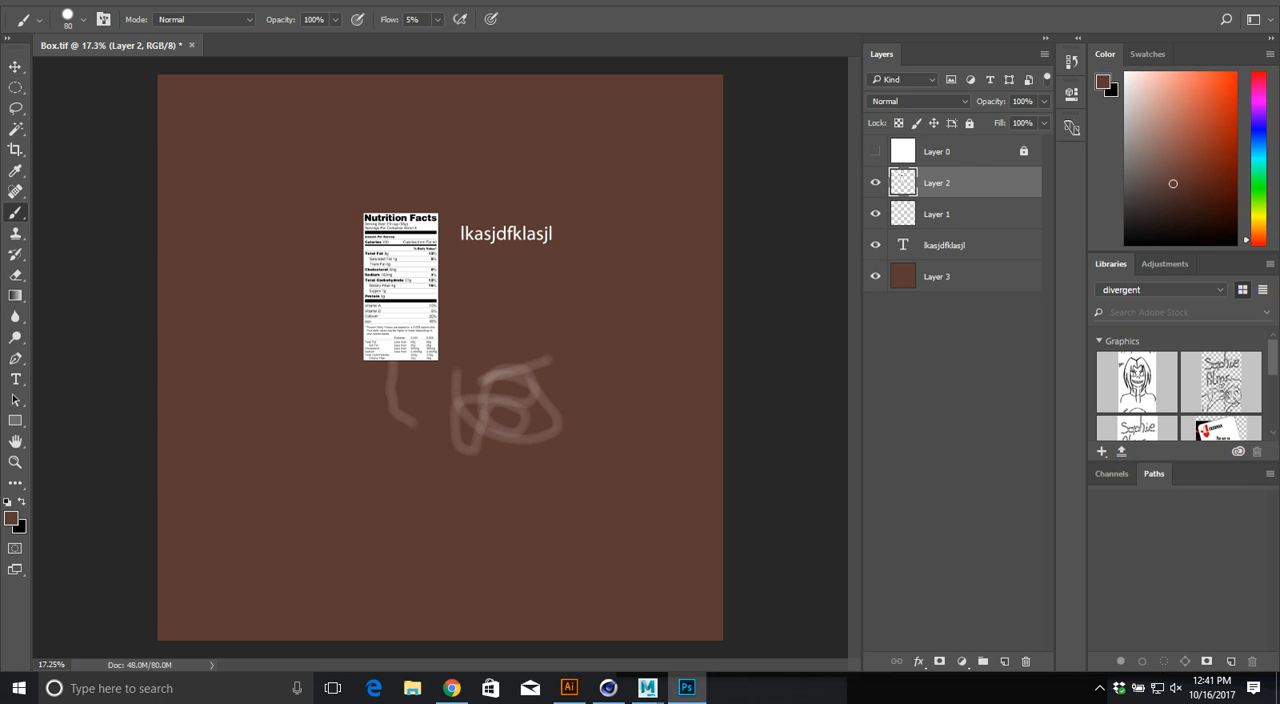
key("ctrl+o")
double_click(186, 206)
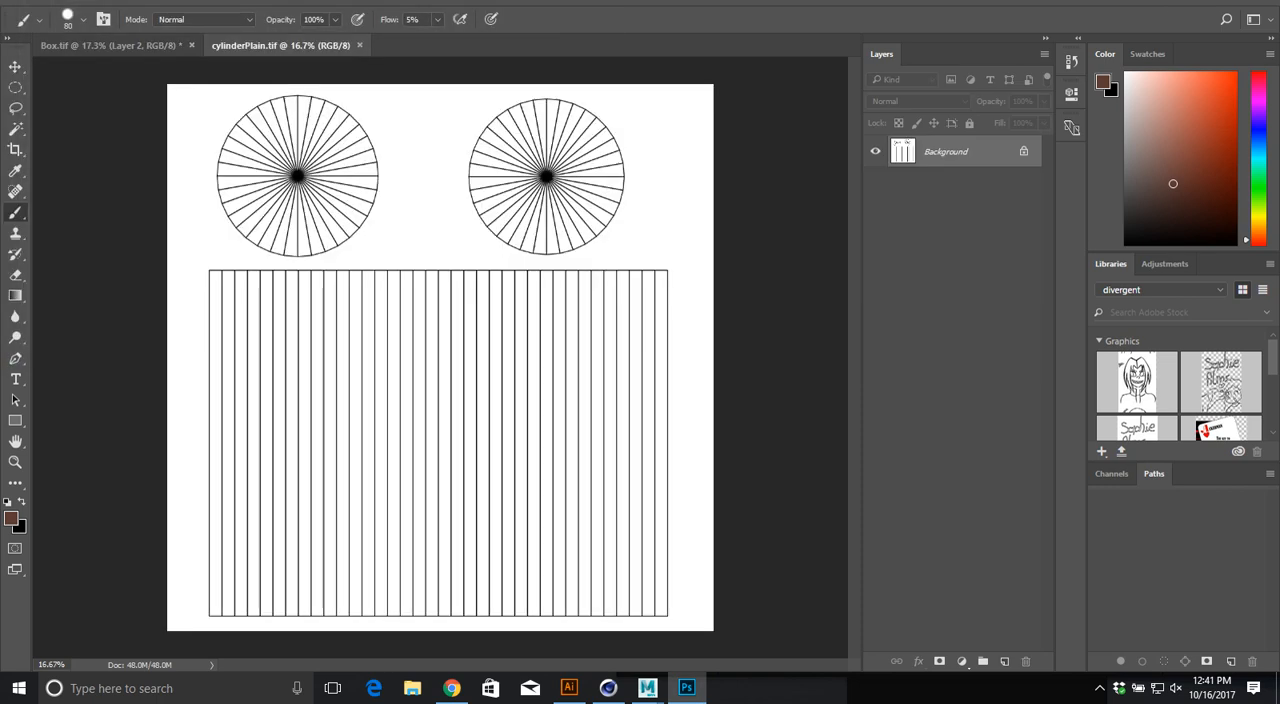
double_click(946, 152)
key("Return")
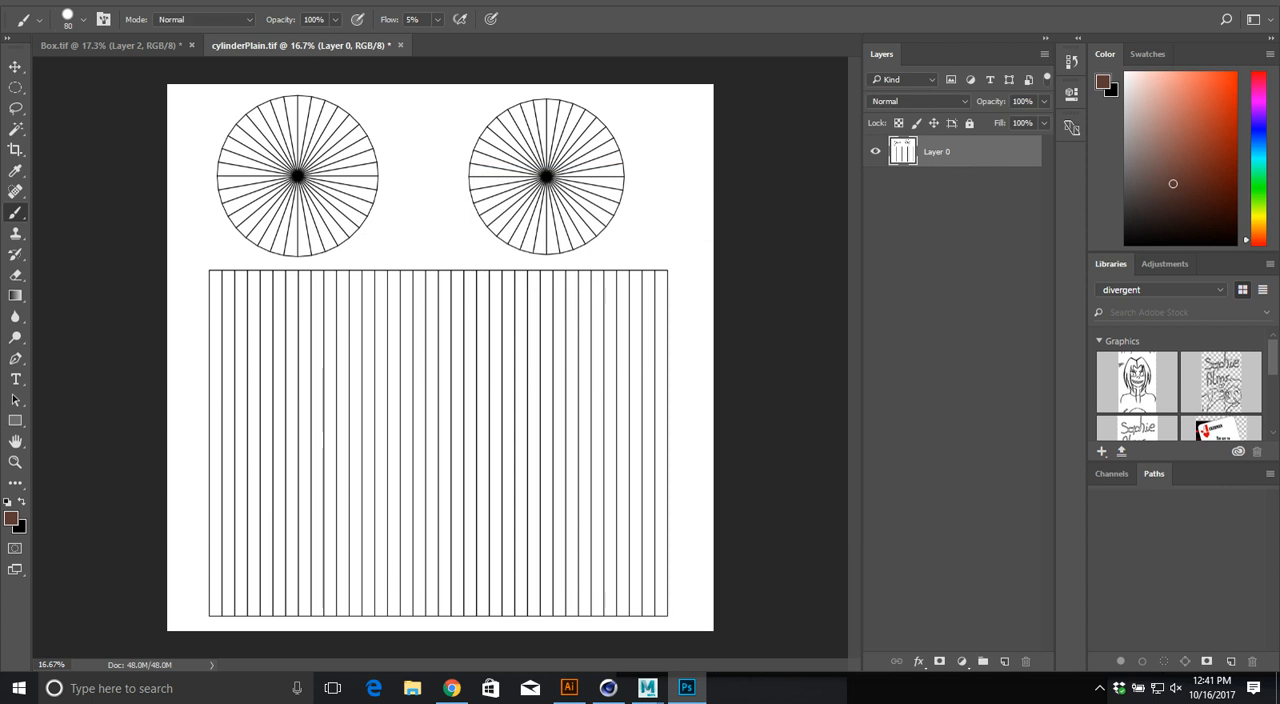
Step: Switch back to Cinema 4D and rectangle-select all polygons of the pump bottle
key("alt+Tab")
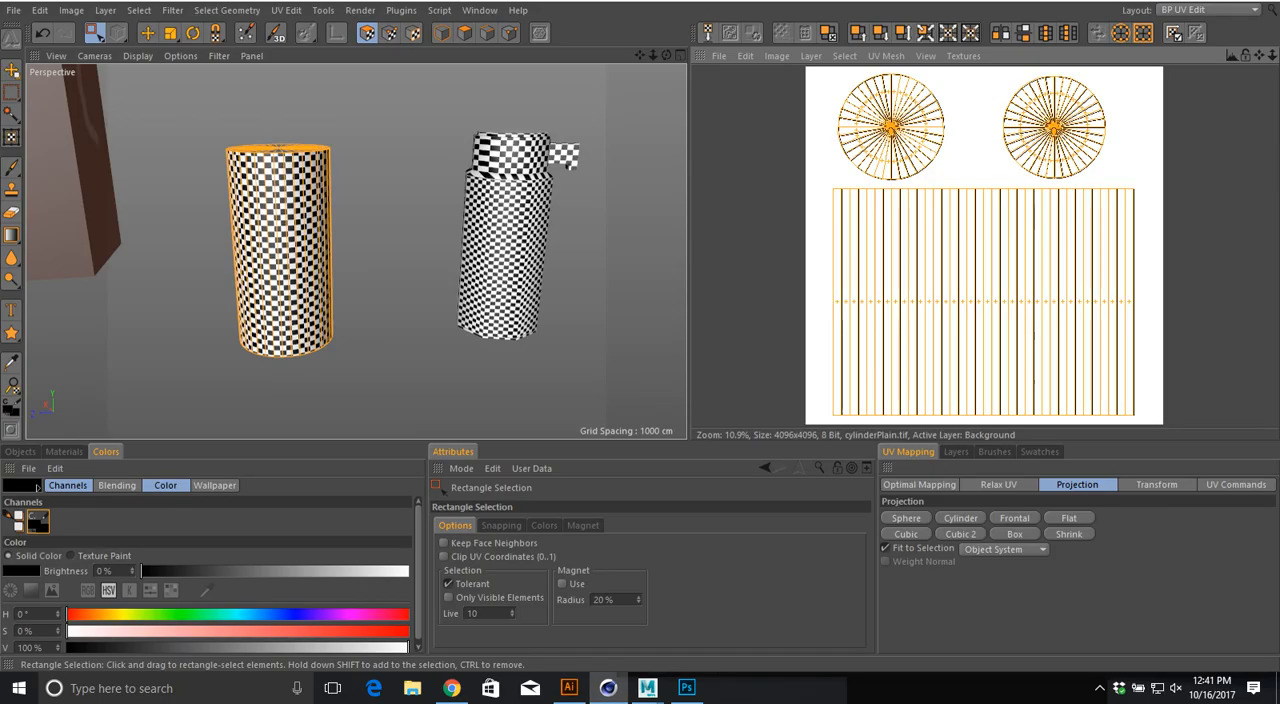
middle_click_drag(430, 250, 352, 262, "alt")
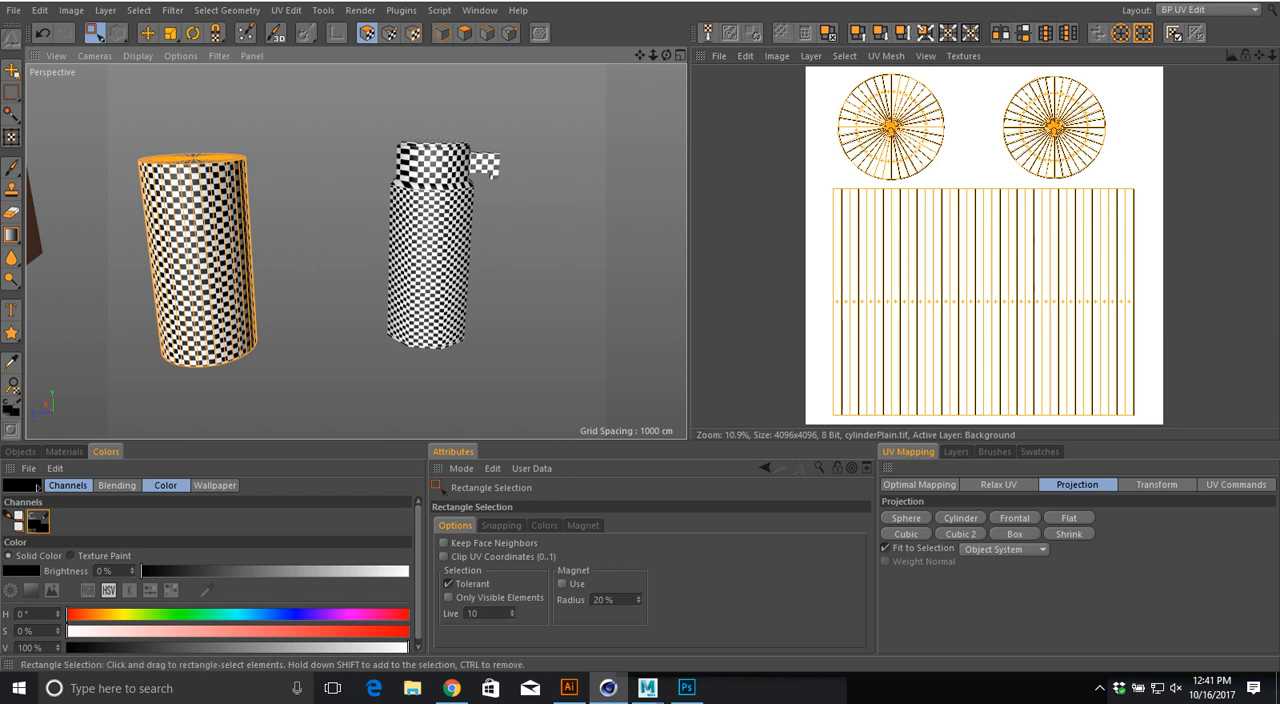
left_click(20, 451)
left_click(54, 536)
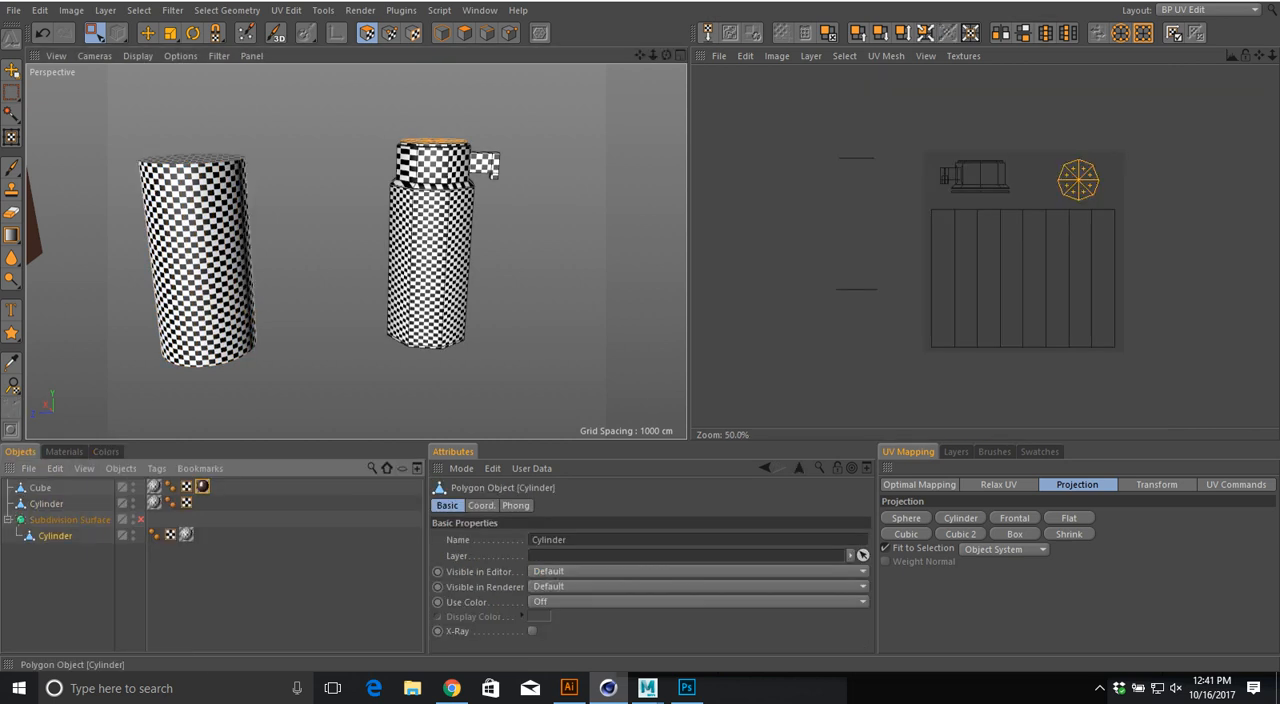
key("e")
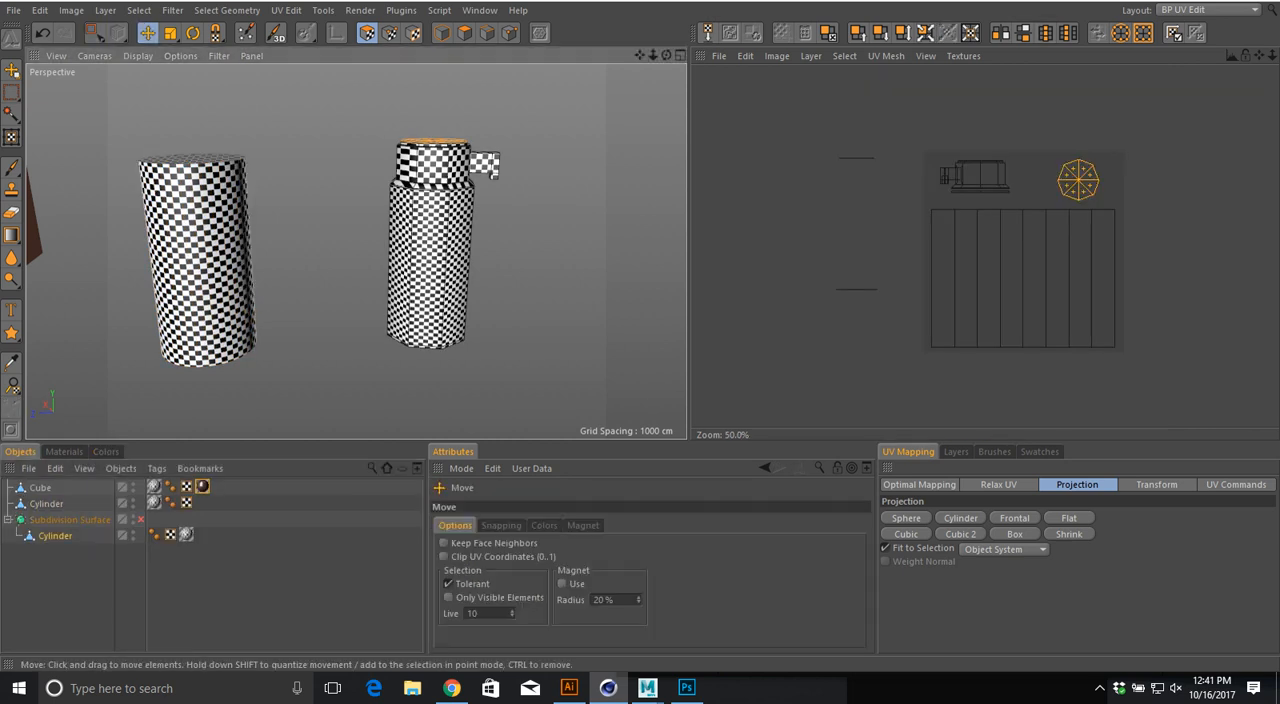
key("0")
left_click_drag(330, 112, 602, 436)
Step: Create a new 4096 x 4096 pixel white texture named Pump for the bottle
left_click(719, 56)
left_click(756, 80)
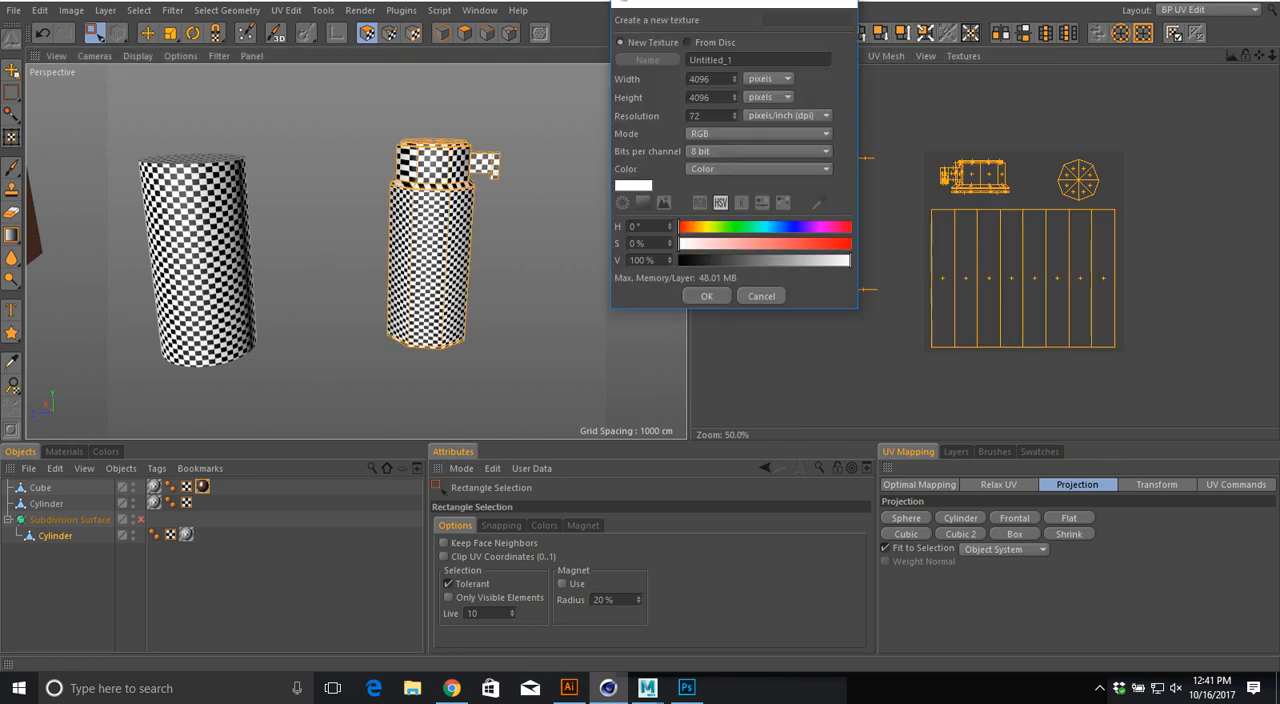
type("Pump")
left_click(706, 296)
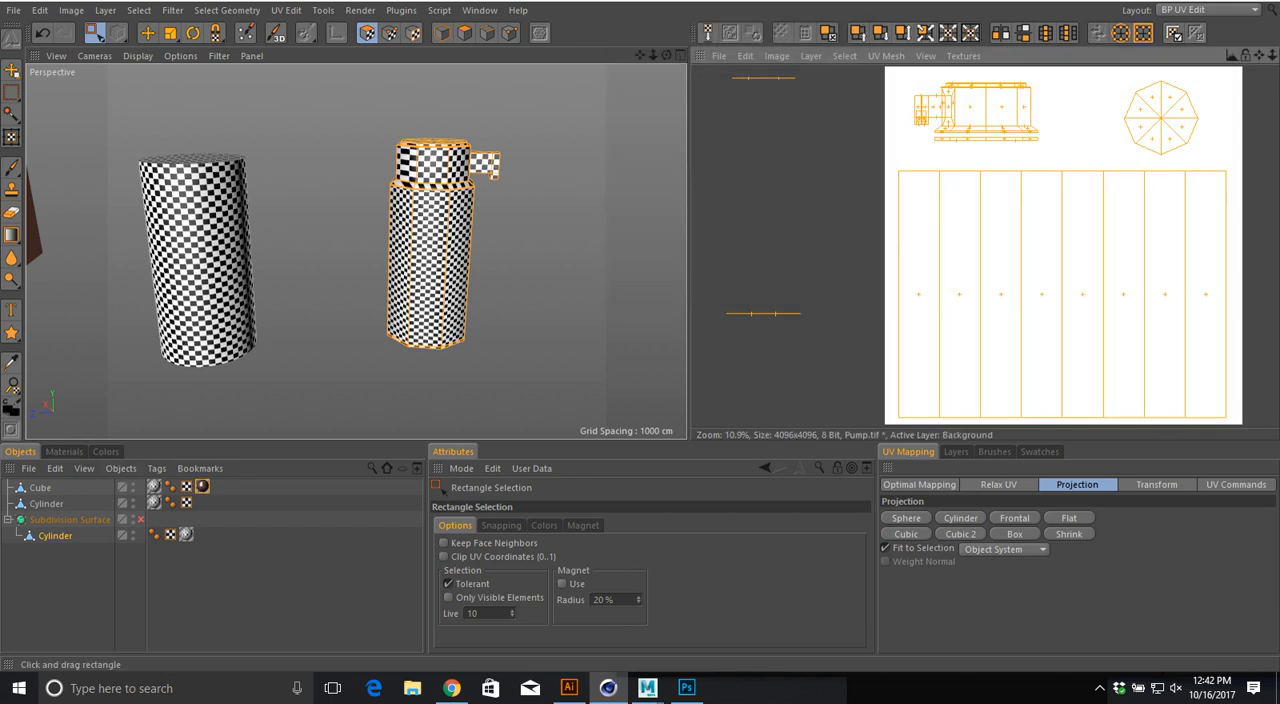
Step: Outline the bottle's UV polygons on the Pump texture and save it as the TIFF file Pump.tif
left_click(844, 56)
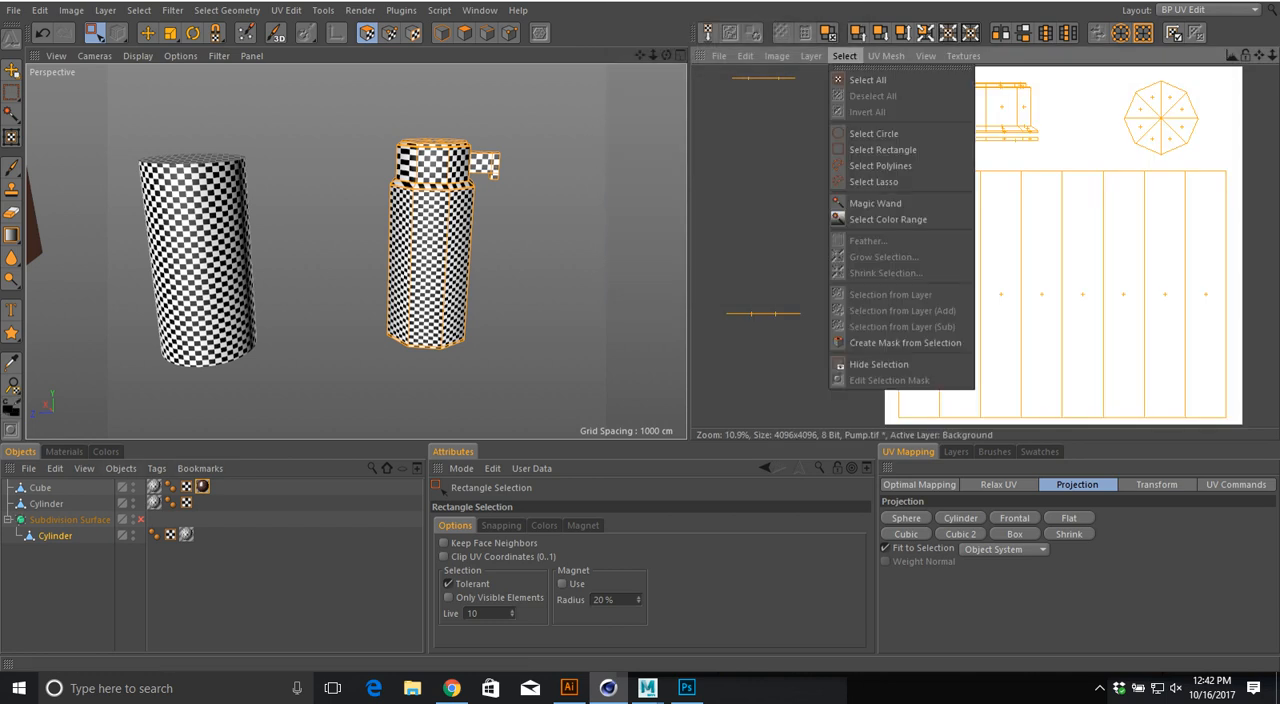
mouse_move(811, 56)
left_click(860, 273)
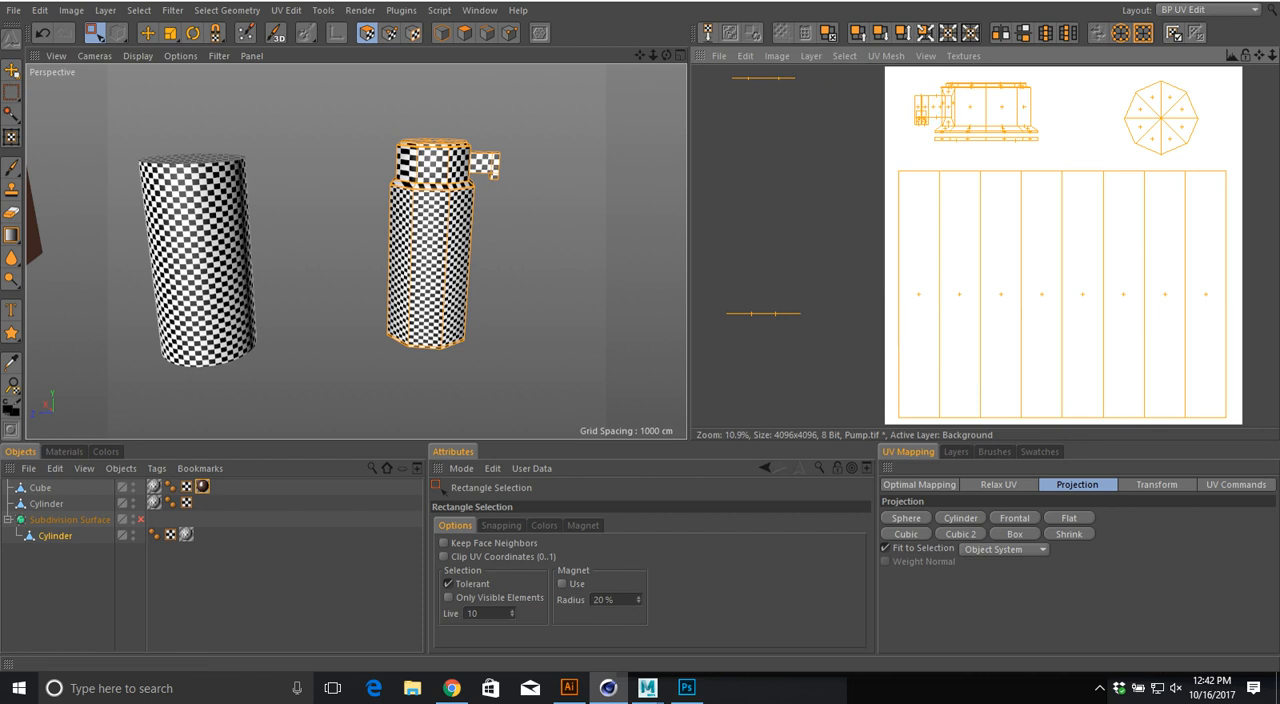
left_click(719, 56)
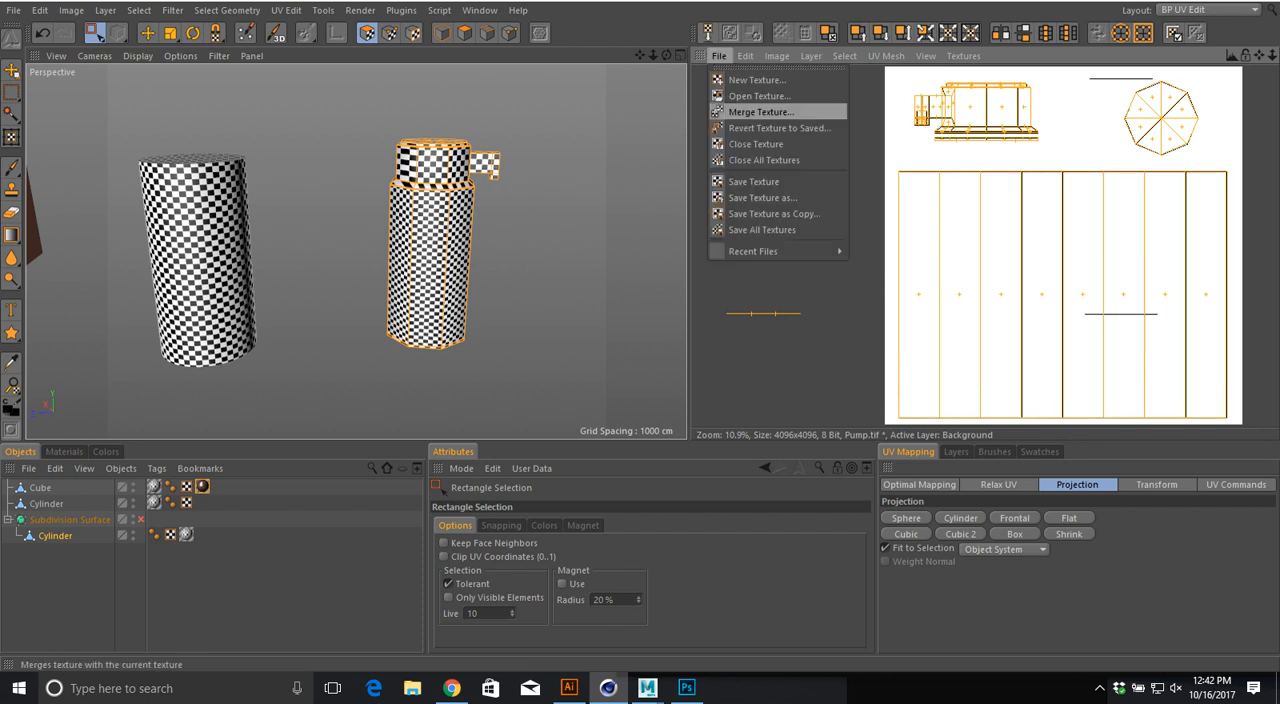
left_click(717, 237)
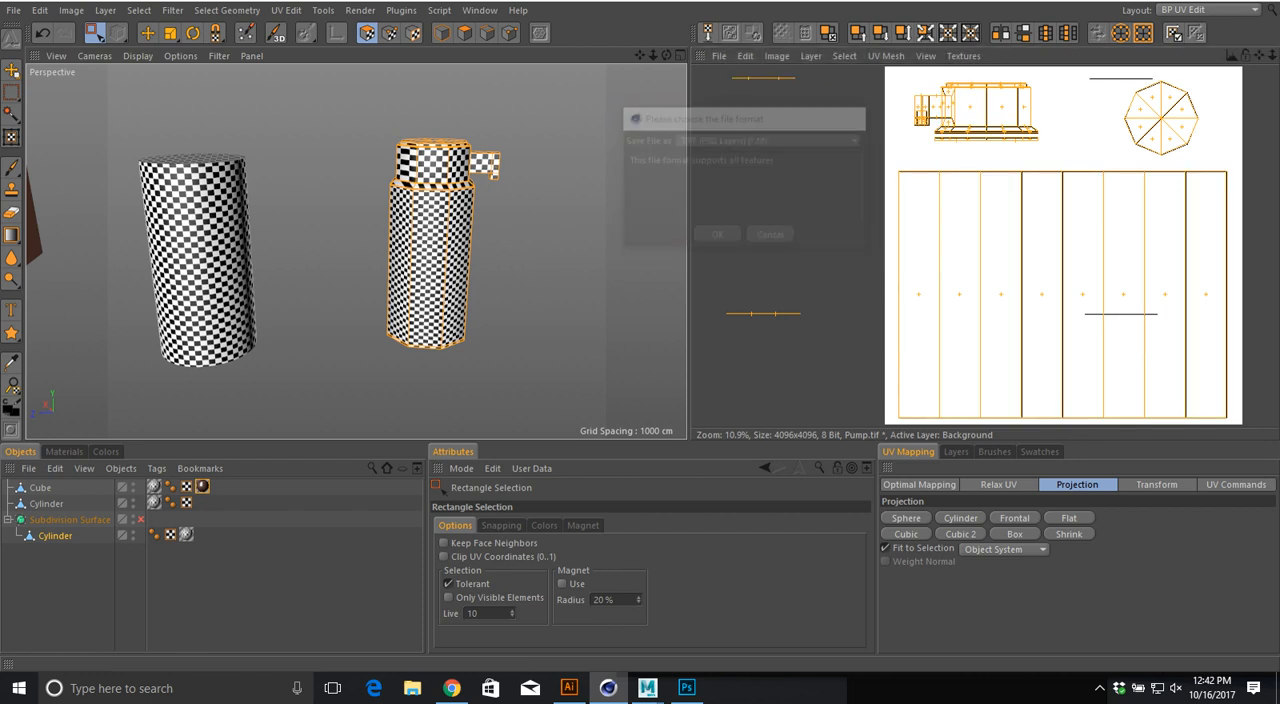
left_click(505, 358)
Step: Switch to Photoshop and open the exported bottle texture Pump.tif
key("alt+Tab")
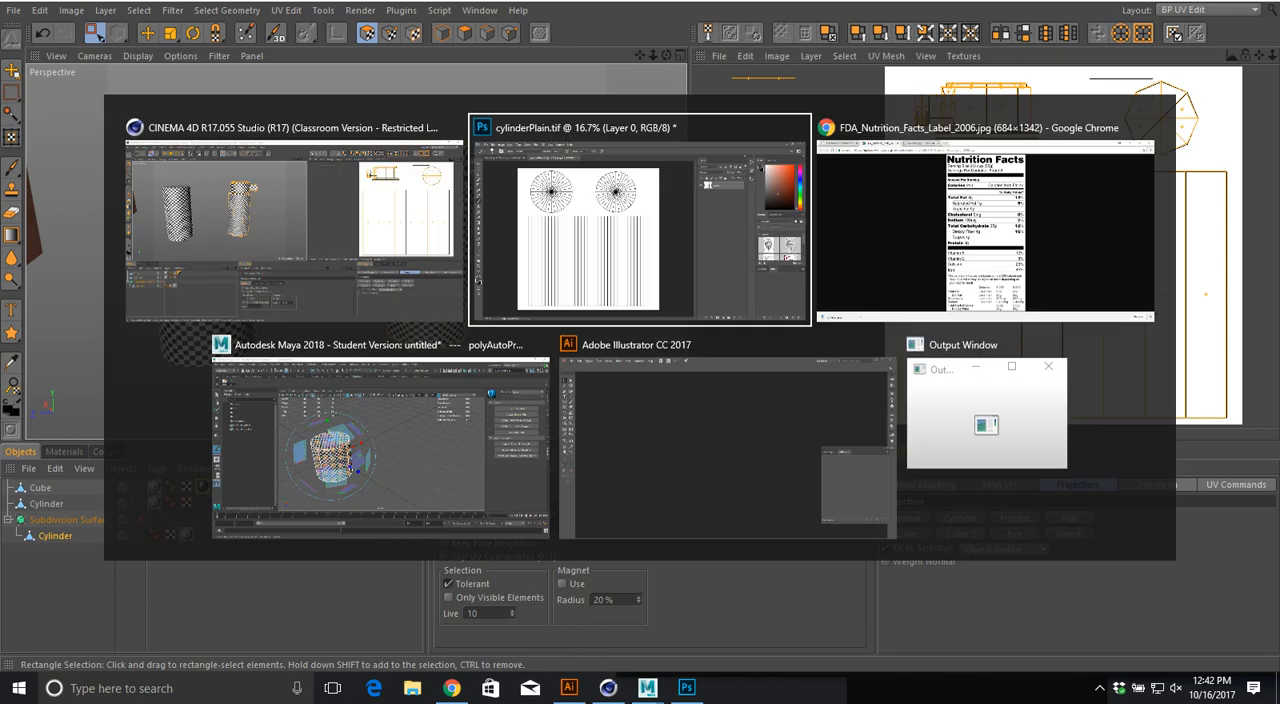
key("ctrl+o")
double_click(270, 205)
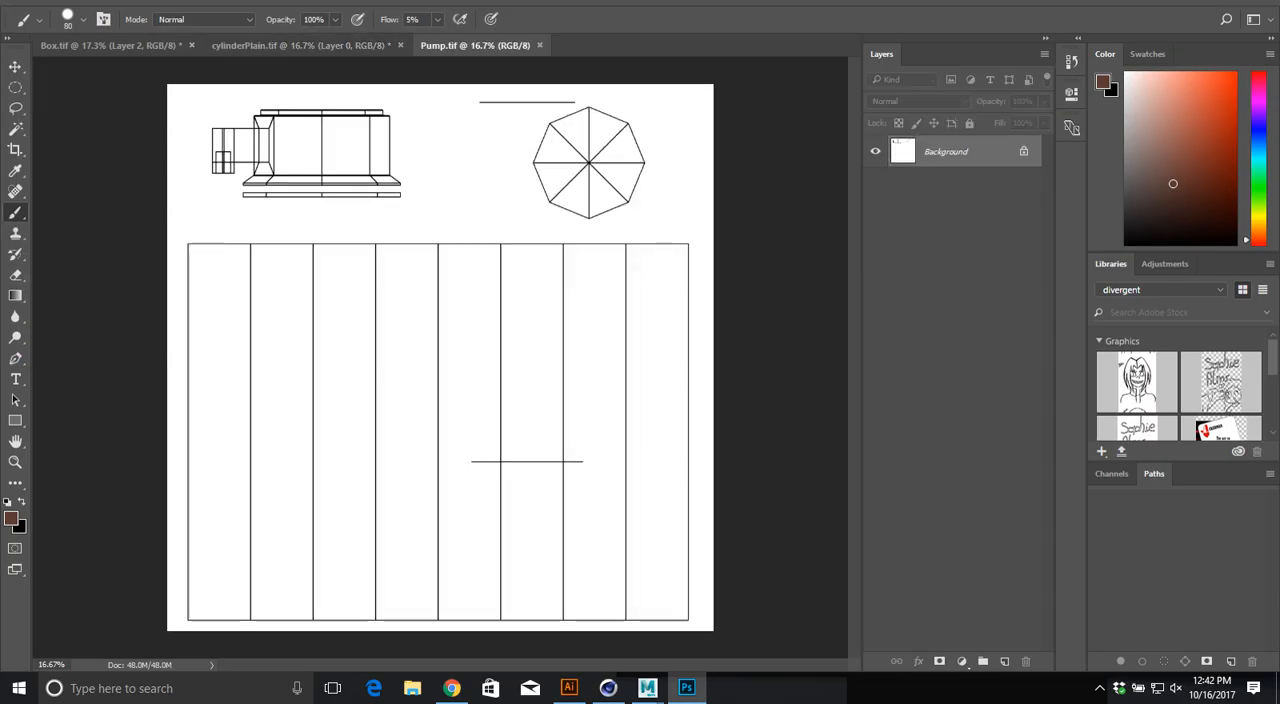
Step: Examine the stray horizontal line in Pump.tif, compare it with the bottle's UV layout in Cinema 4D, and return to Photoshop
left_click_drag(482, 450, 403, 262, "ctrl")
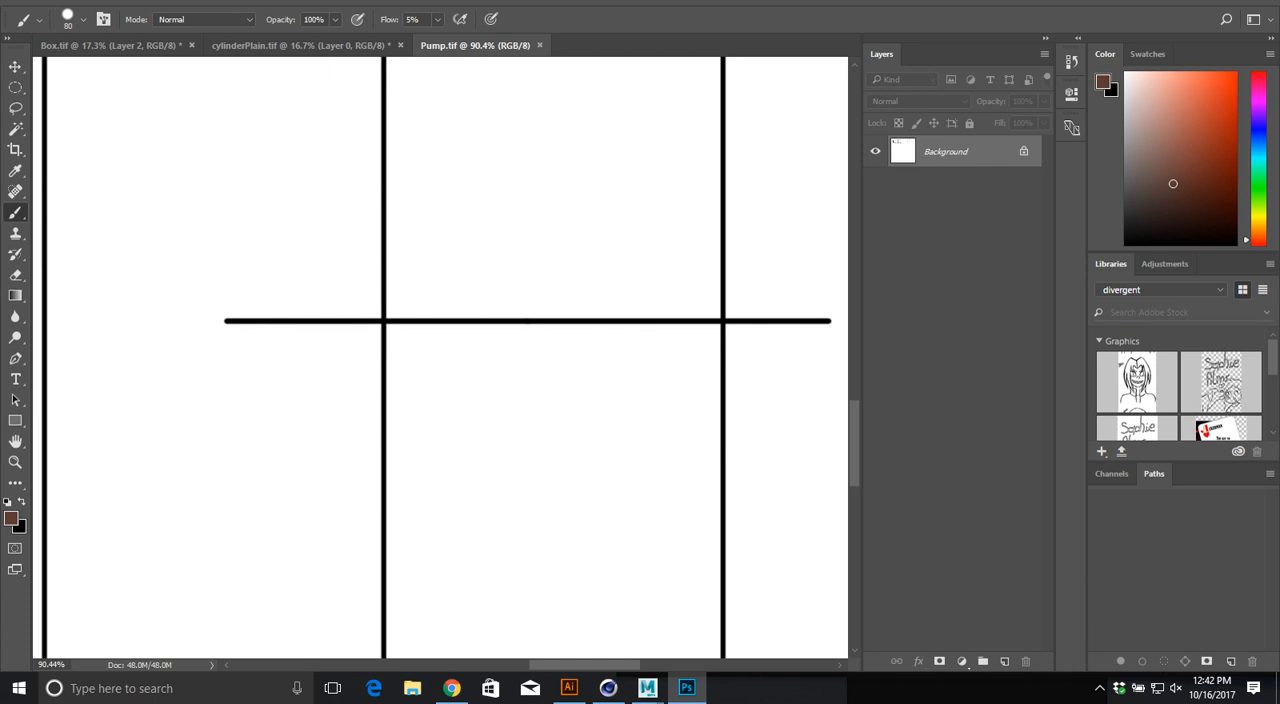
key("alt+Tab")
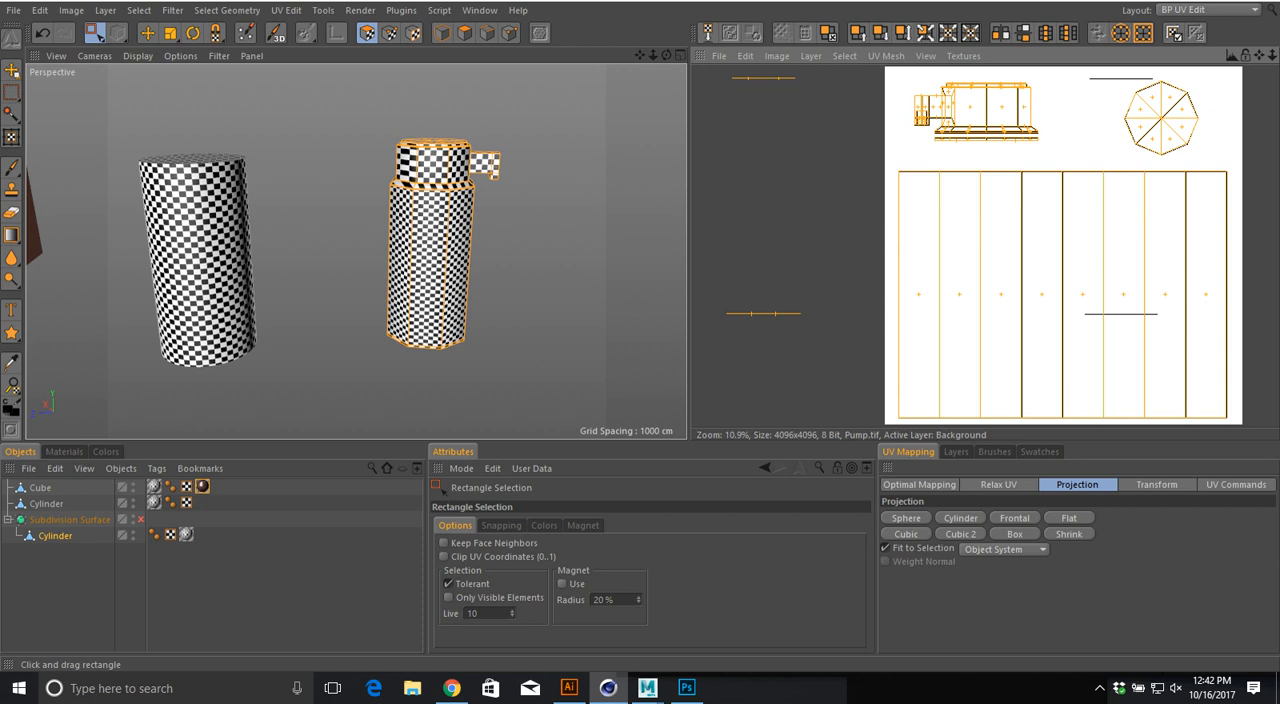
left_click_drag(432, 230, 438, 300, "alt")
scroll(782, 216, "down", 3)
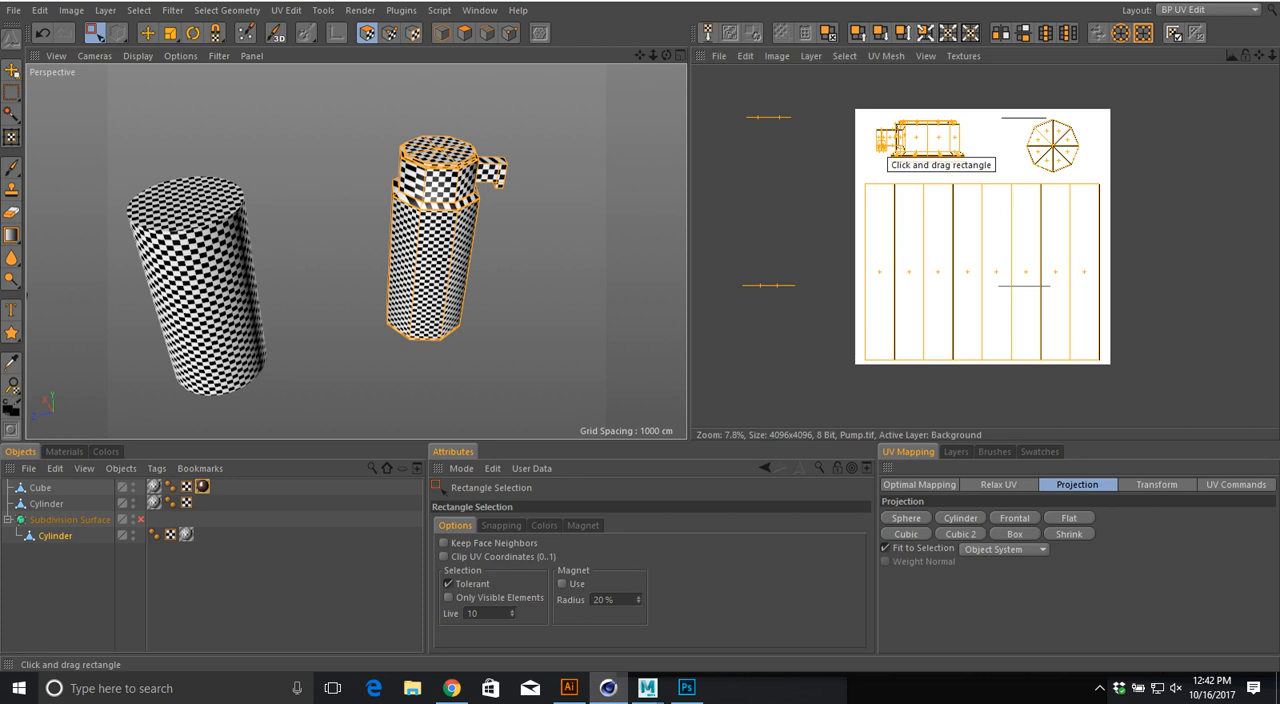
key("alt+Tab")
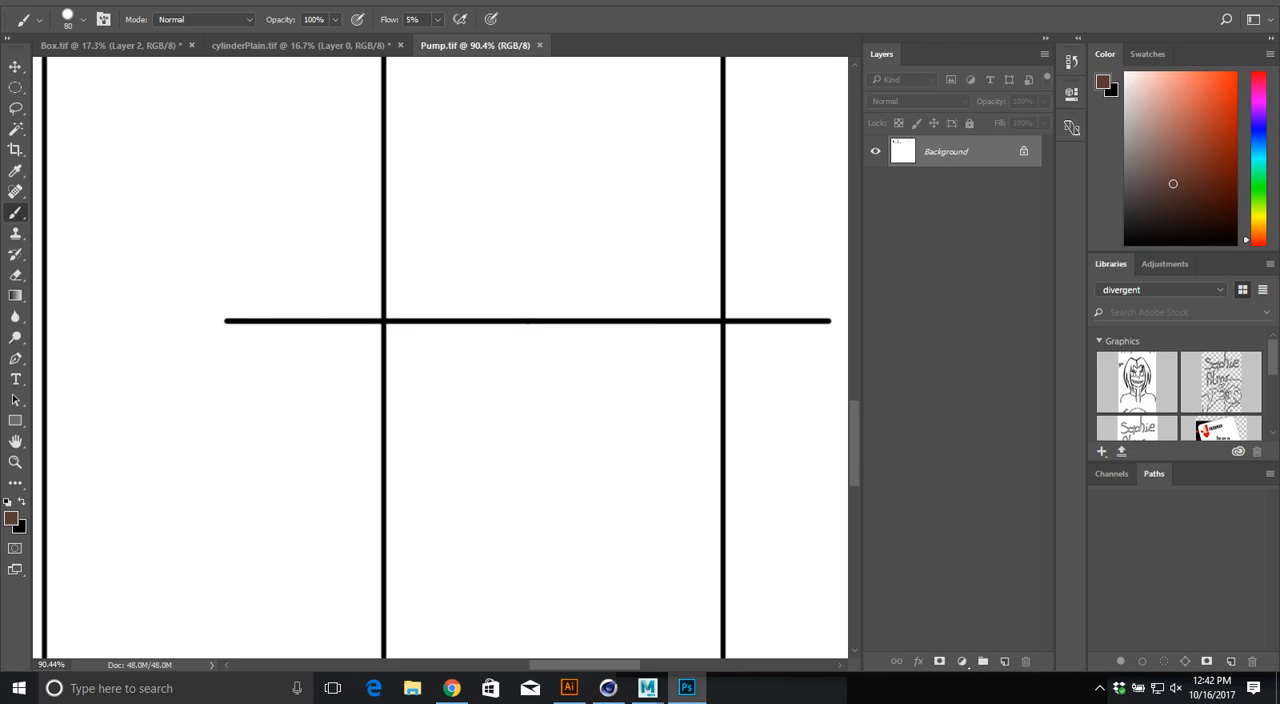
key("ctrl+0")
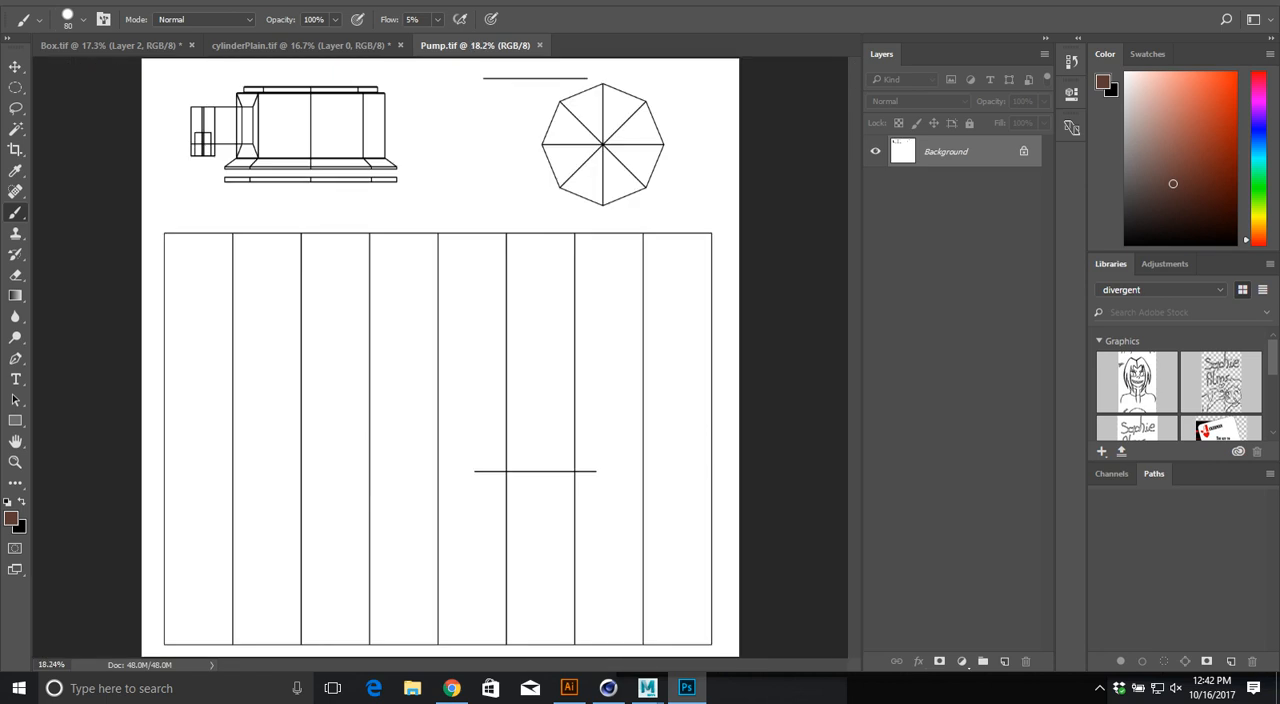
Step: Convert the Background of Pump.tif into the regular layer Layer 0 and lock it in Multiply blend mode
double_click(946, 152)
key("Return")
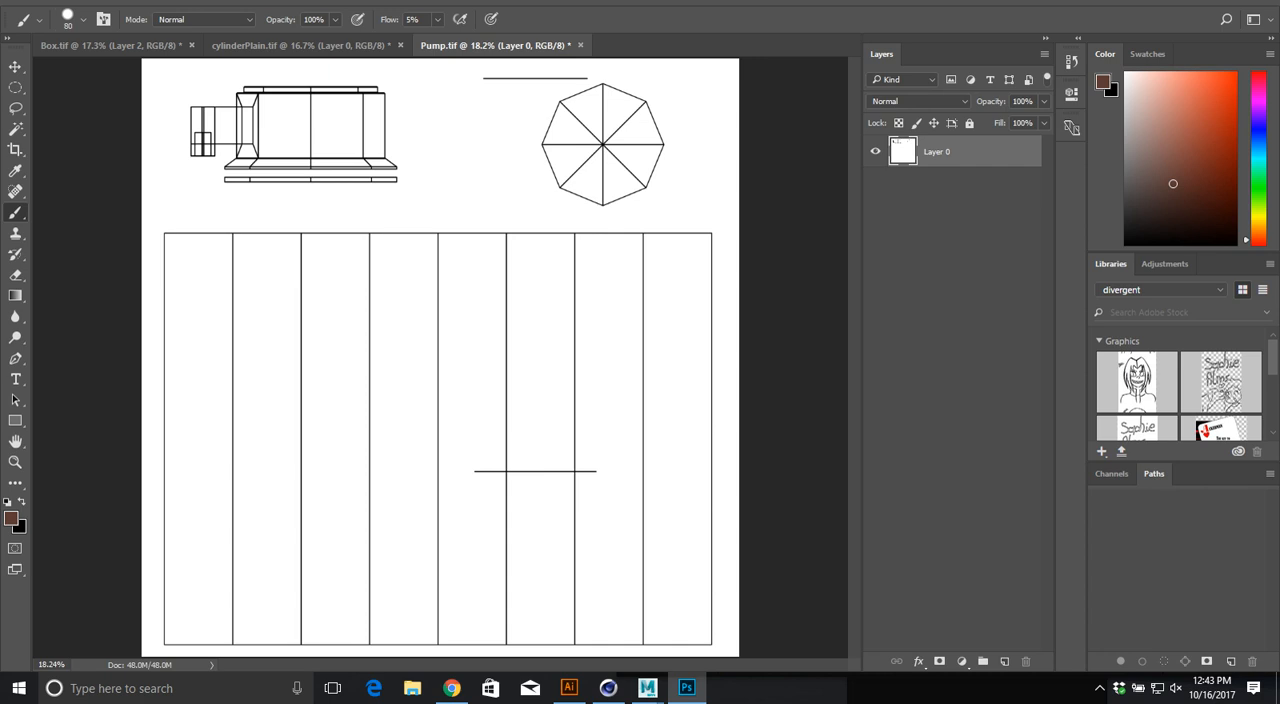
left_click(917, 101)
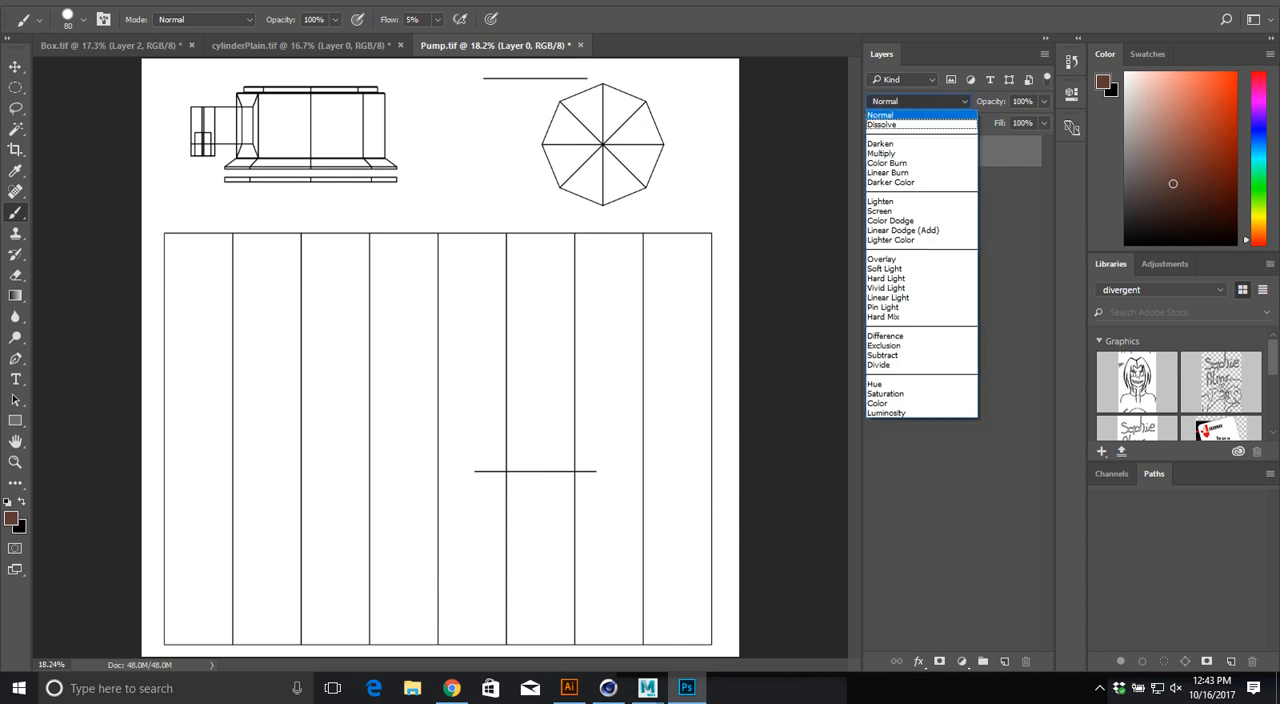
left_click(890, 152)
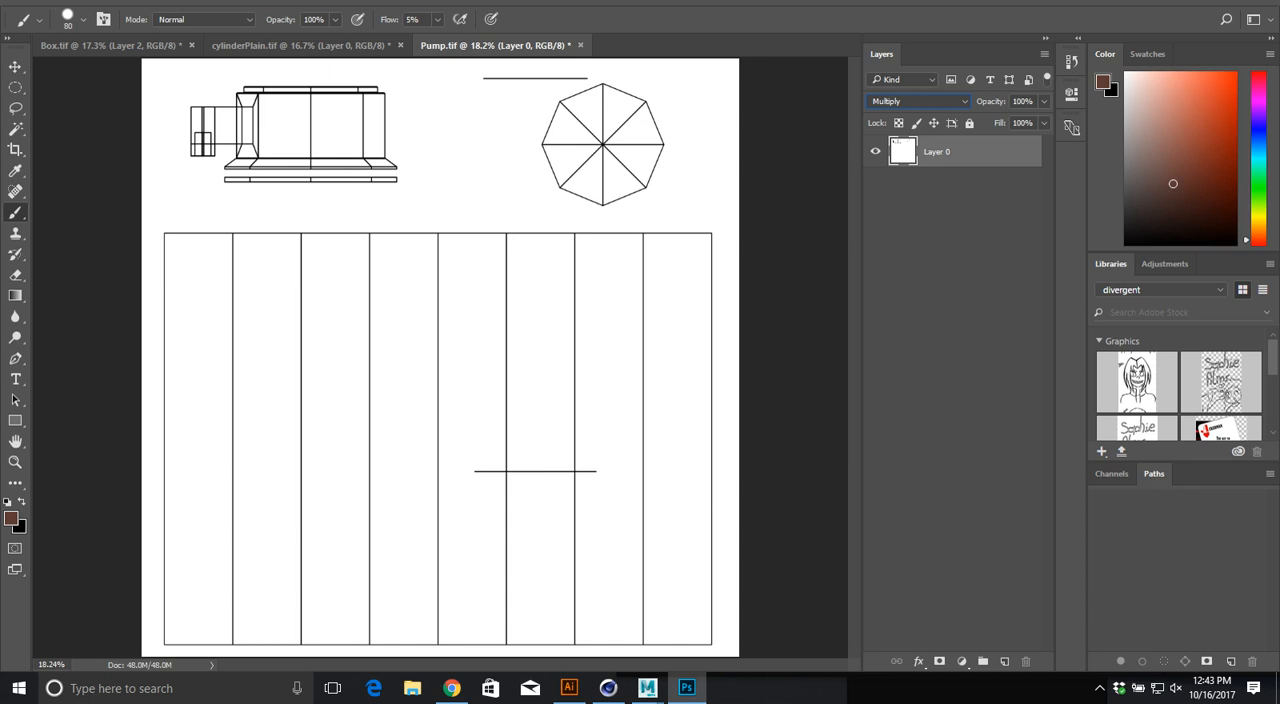
left_click(969, 123)
Step: Add two empty layers, arrange them beneath the locked outline layer, and make Layer 1 active
left_click(1005, 661)
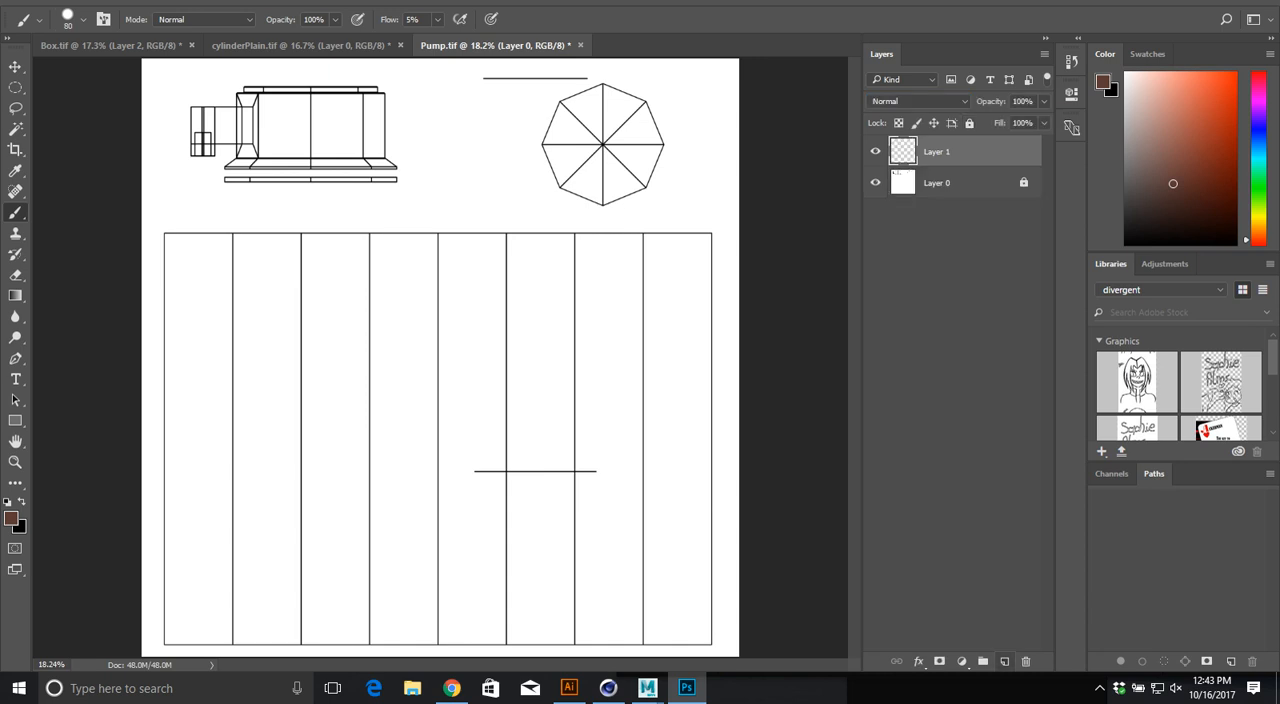
left_click(1005, 661)
left_click_drag(937, 183, 937, 229)
left_click_drag(937, 152, 937, 229)
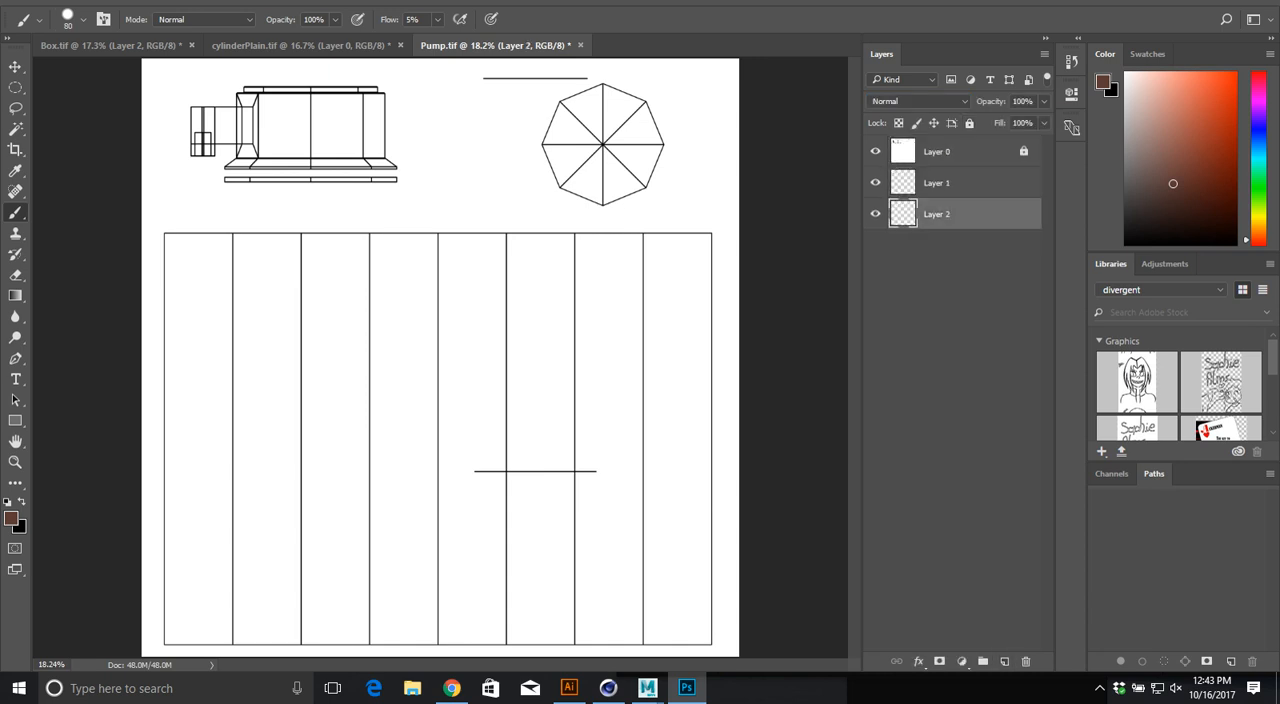
left_click(937, 183)
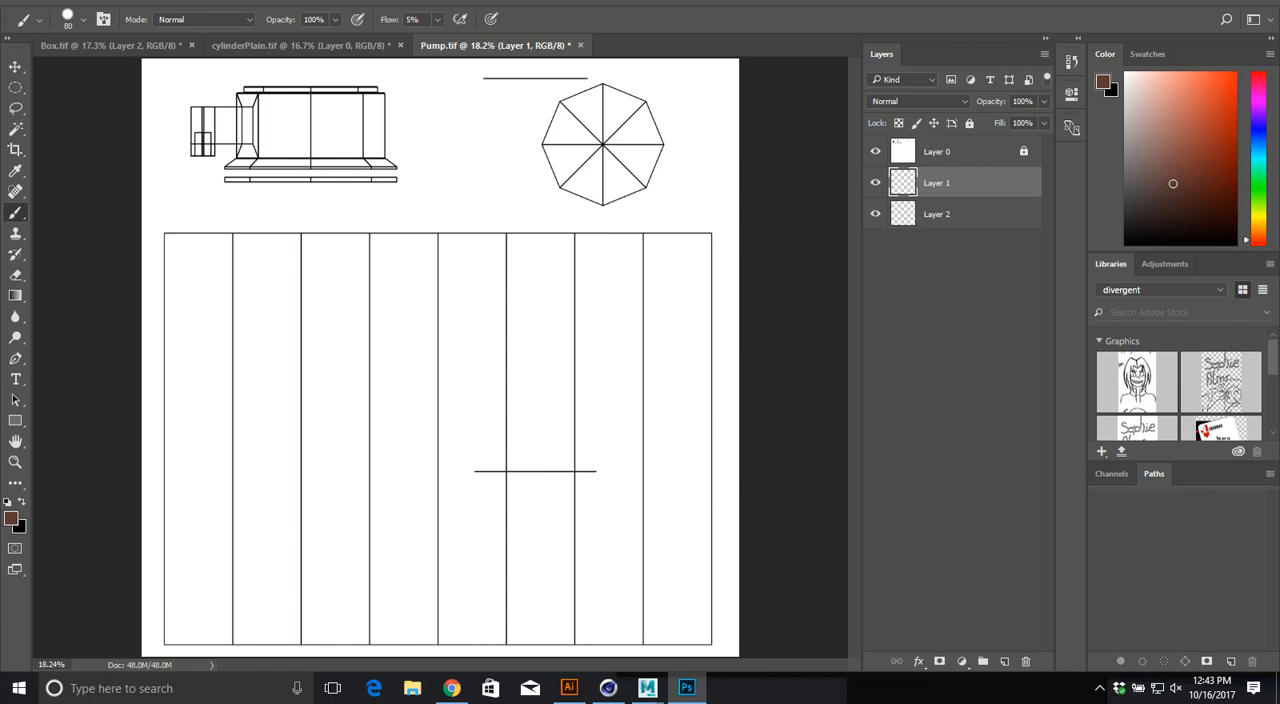
Step: Choose a pale pink foreground colour and brush over the pump head and octagonal cap outlines with an 800-pixel brush on Layer 1
key("bracketright")
key("bracketright")
key("bracketright")
key("bracketright")
left_click_drag(1173, 183, 1137, 101)
mouse_move(378, 116)
left_mouse_down()
mouse_move(390, 128)
mouse_move(250, 150)
left_mouse_up()
left_click_drag(420, 138, 595, 120)
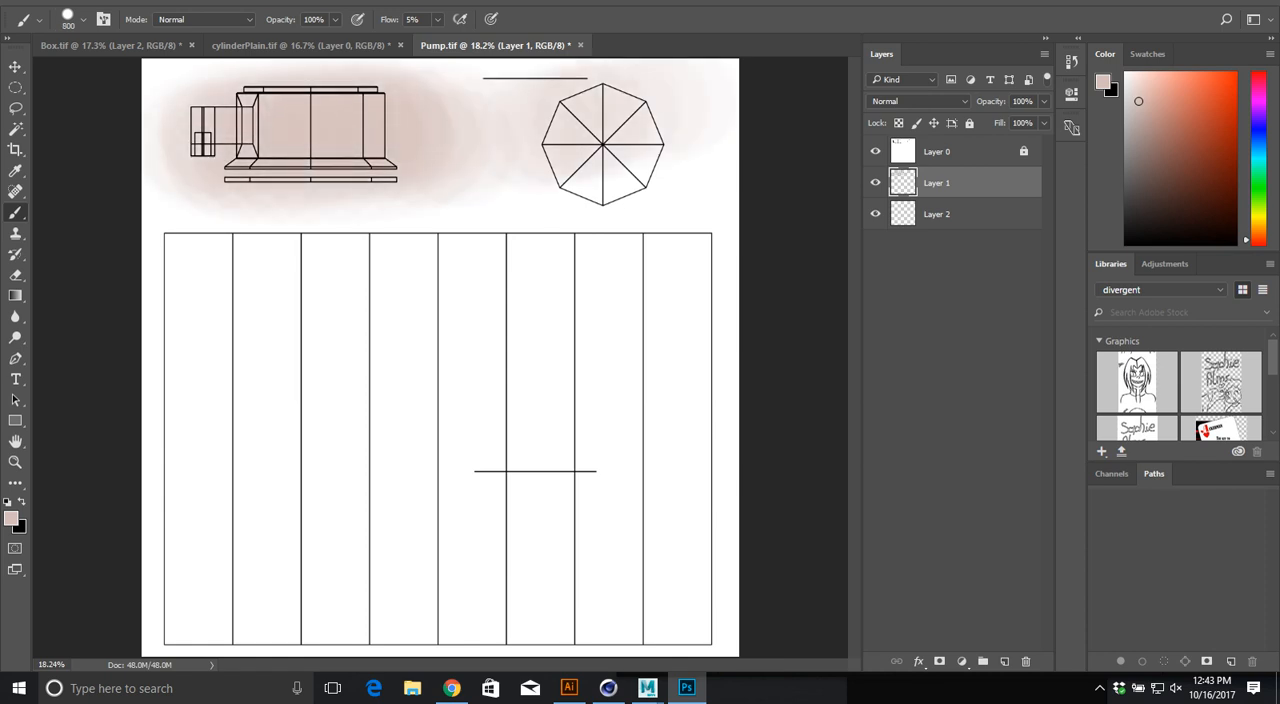
Step: Fill a full-width rectangular selection around the pump head and cap outlines with the pale pink foreground colour, then deselect
key("m")
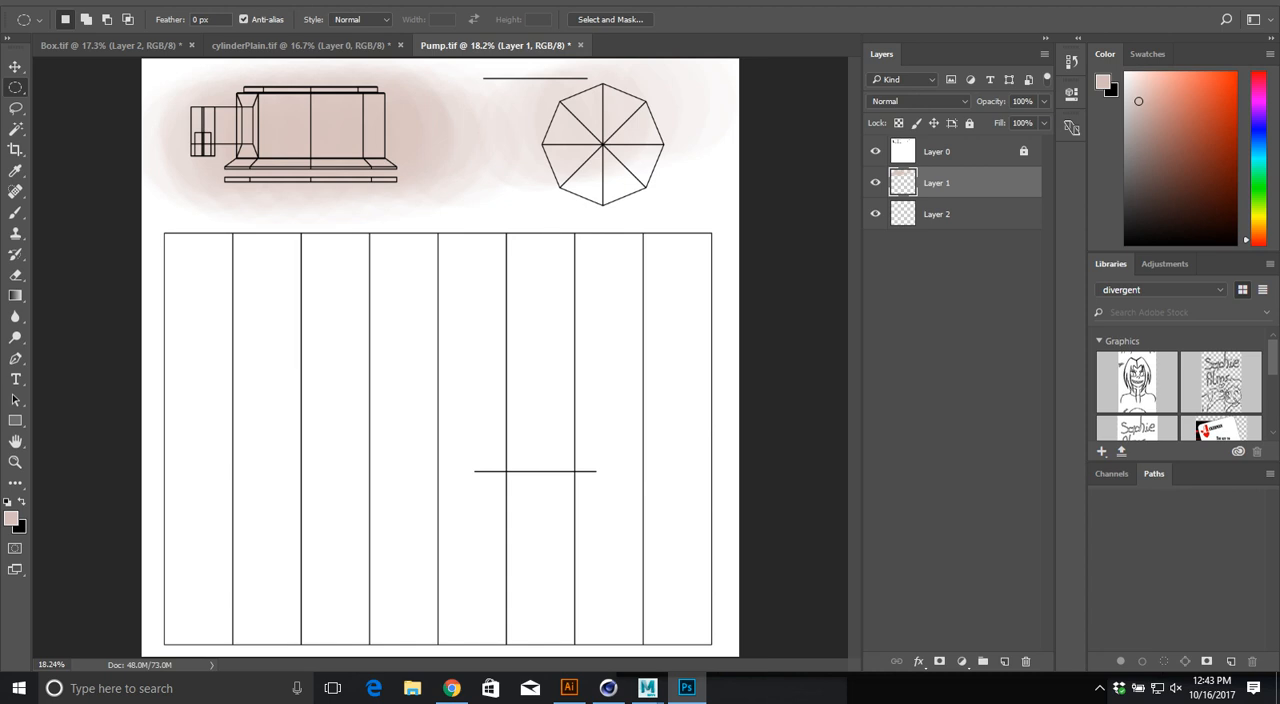
right_click(16, 87)
left_click(95, 88)
left_click_drag(143, 61, 741, 225)
key("alt+BackSpace")
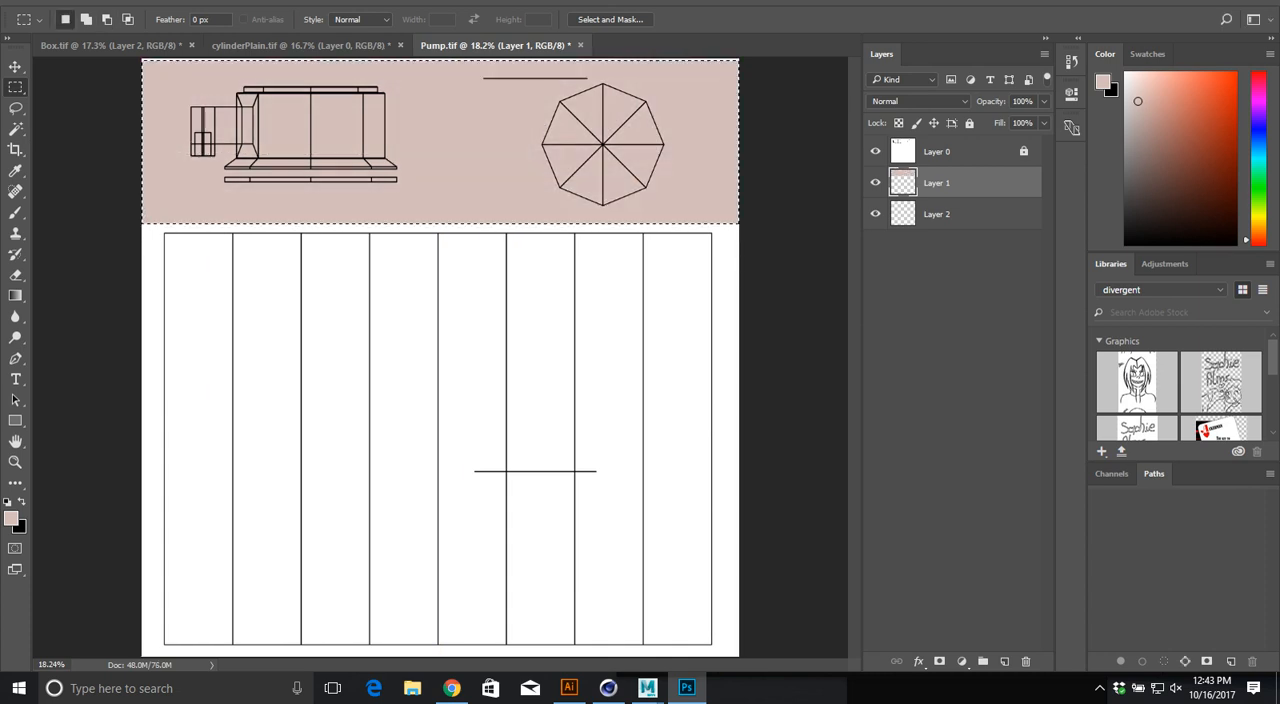
key("ctrl+d")
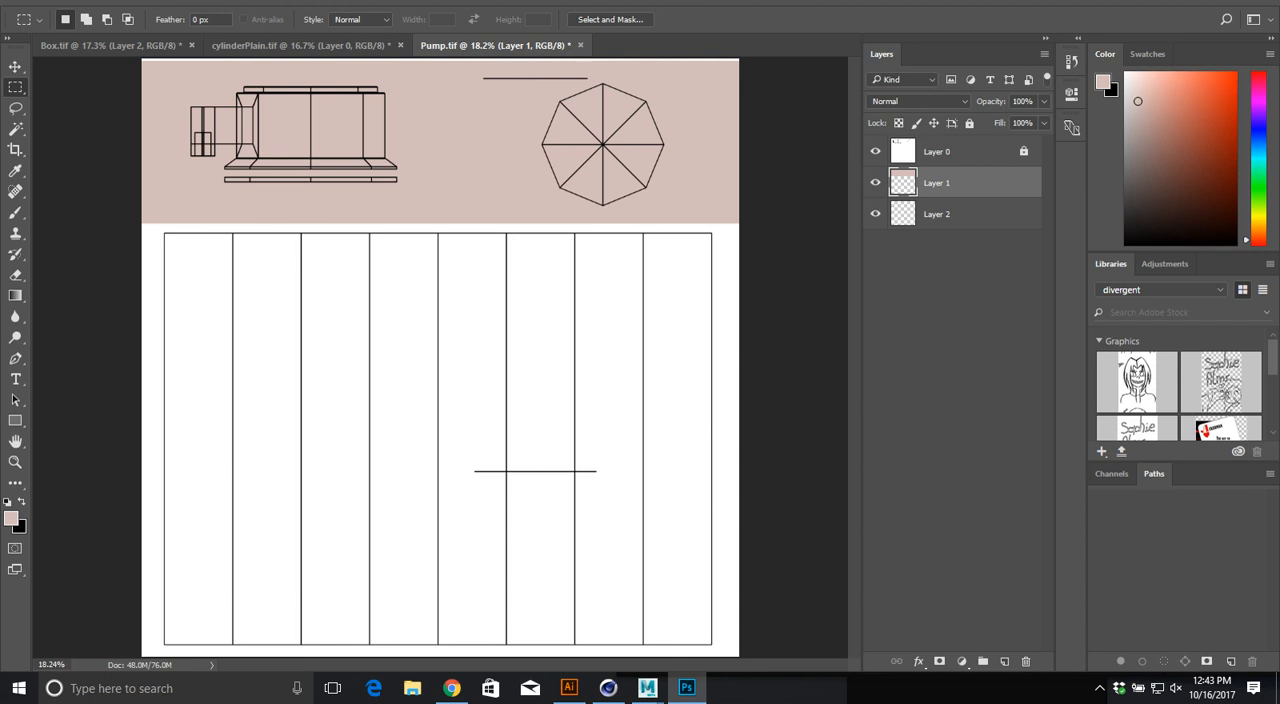
Step: Switch to Chrome and search Google Images for "hand lotion label"
key("alt+Tab")
key("alt+Tab")
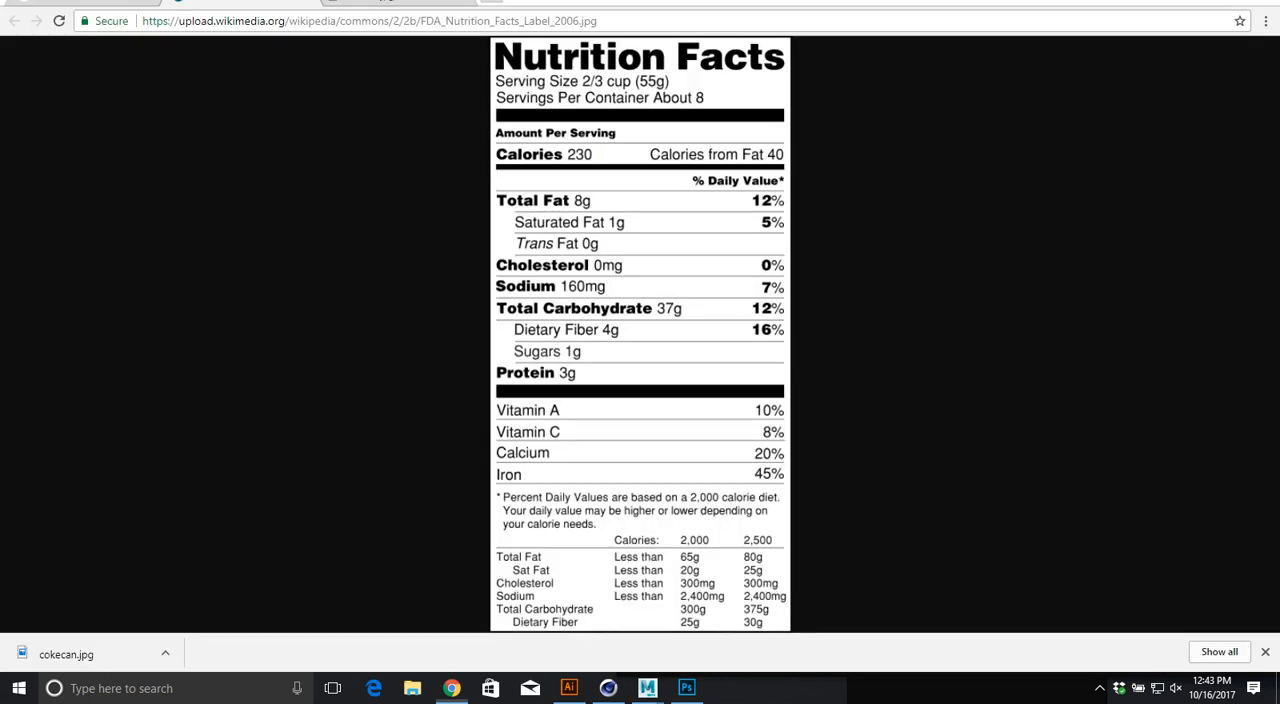
left_click(96, 3)
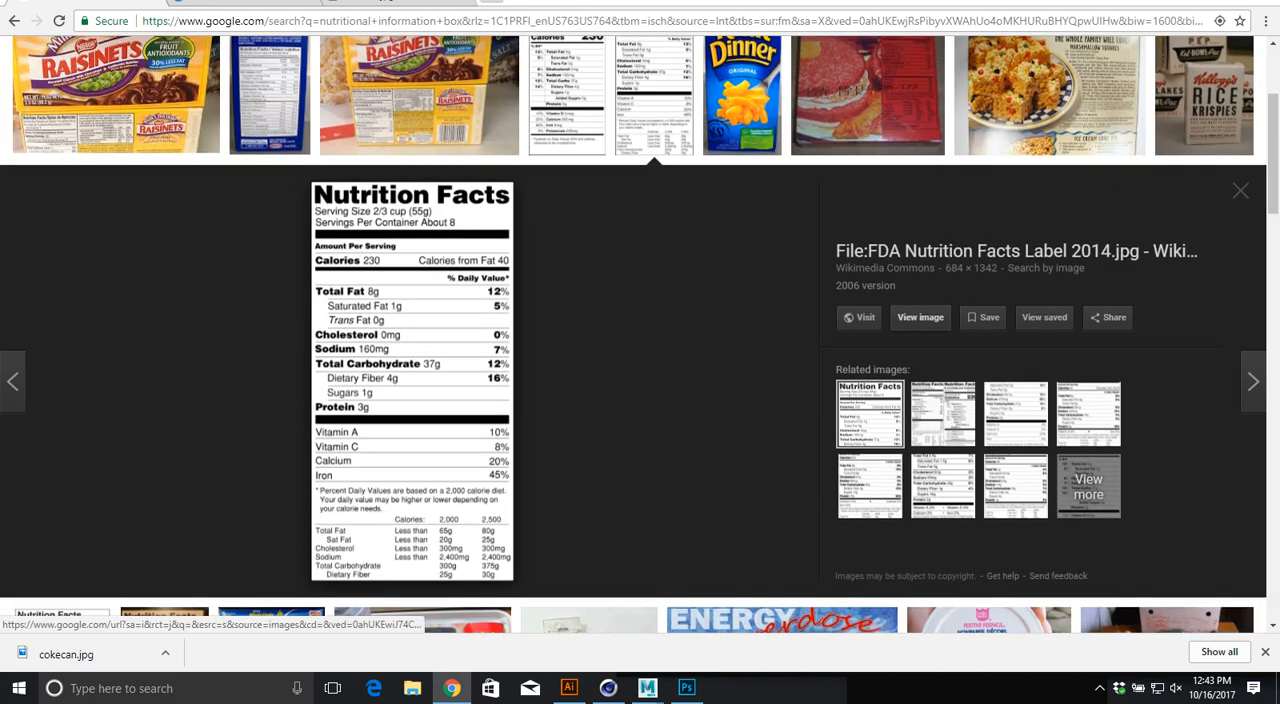
scroll(410, 330, "up", 3)
left_click_drag(284, 69, 128, 70)
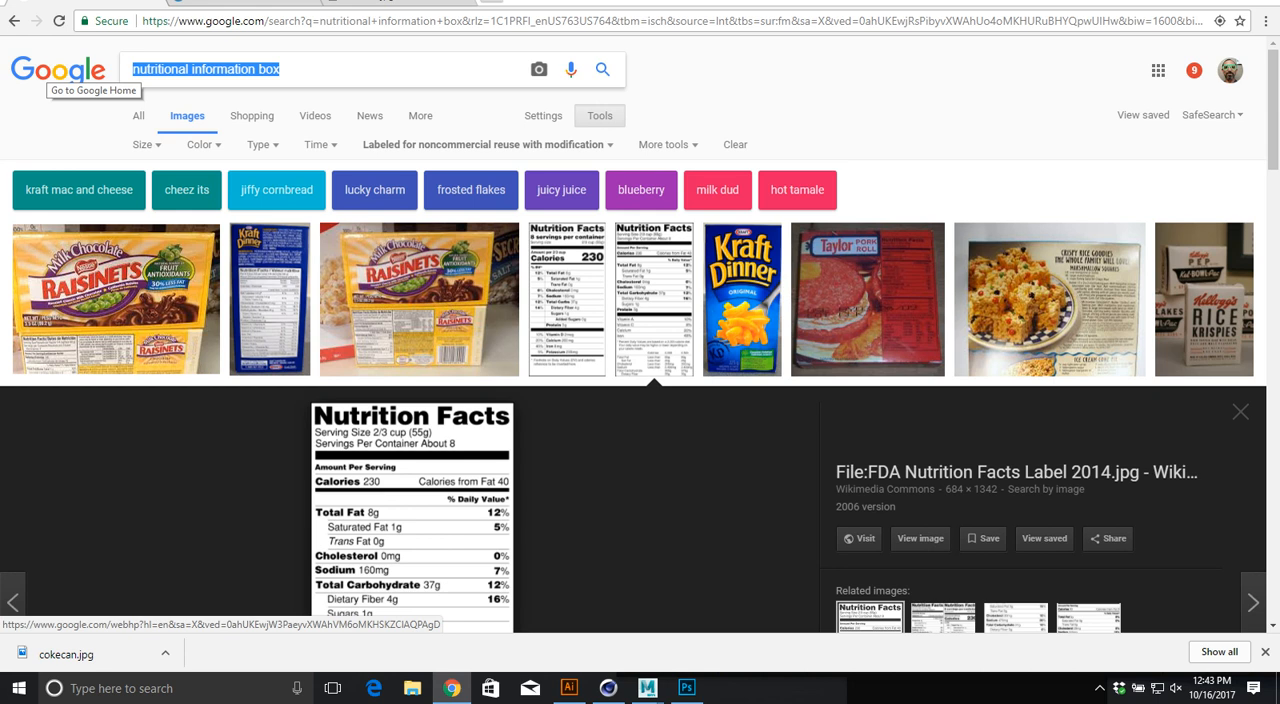
type("hand lotion t")
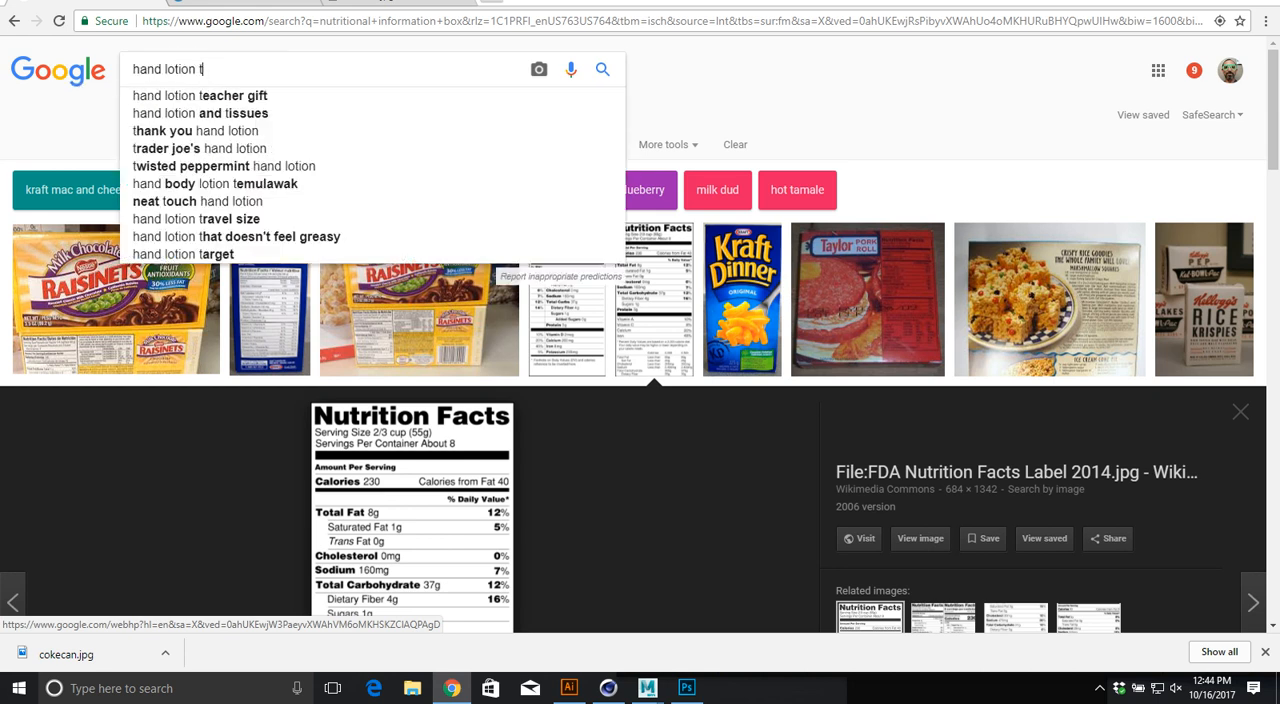
key("BackSpace")
type("label")
key("Return")
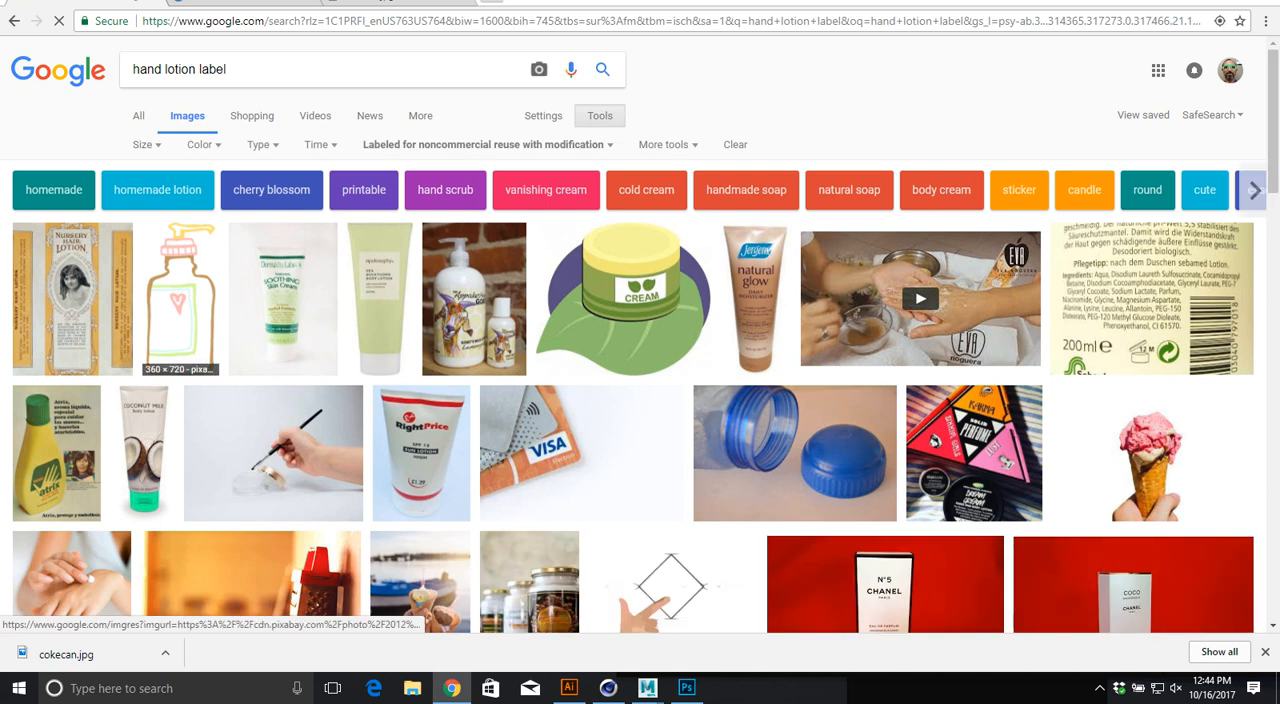
Step: Try the image searches "hand lotion label texture" and "hand lotion texture", returning to the "hand lotion label" search
scroll(72, 300, "down", 4)
scroll(72, 300, "up", 4)
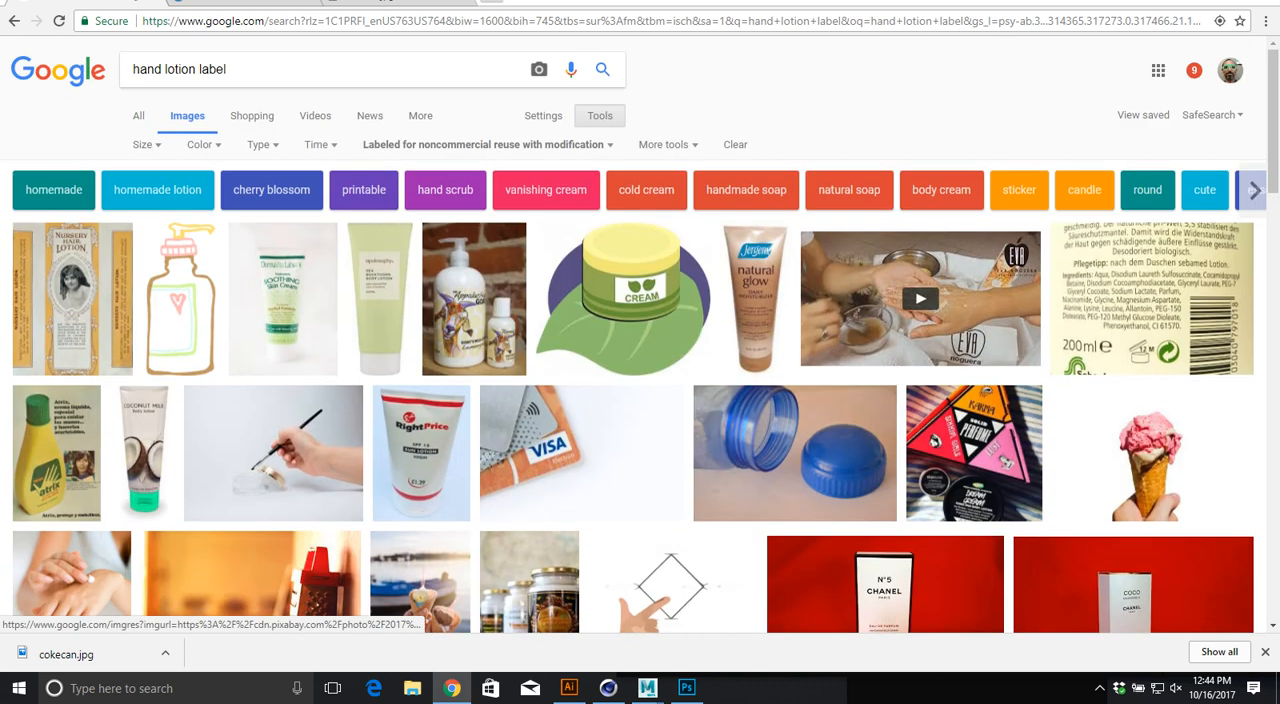
type("texture")
key("Return")
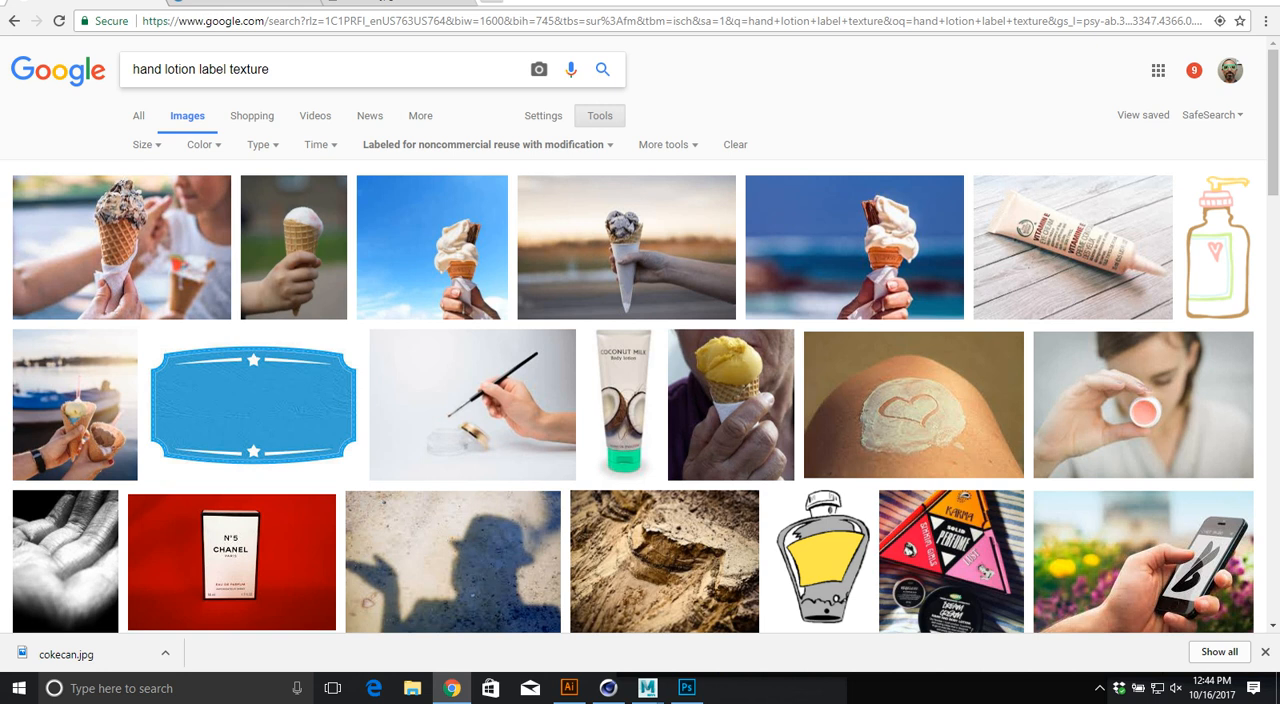
double_click(201, 69)
key("BackSpace")
key("Return")
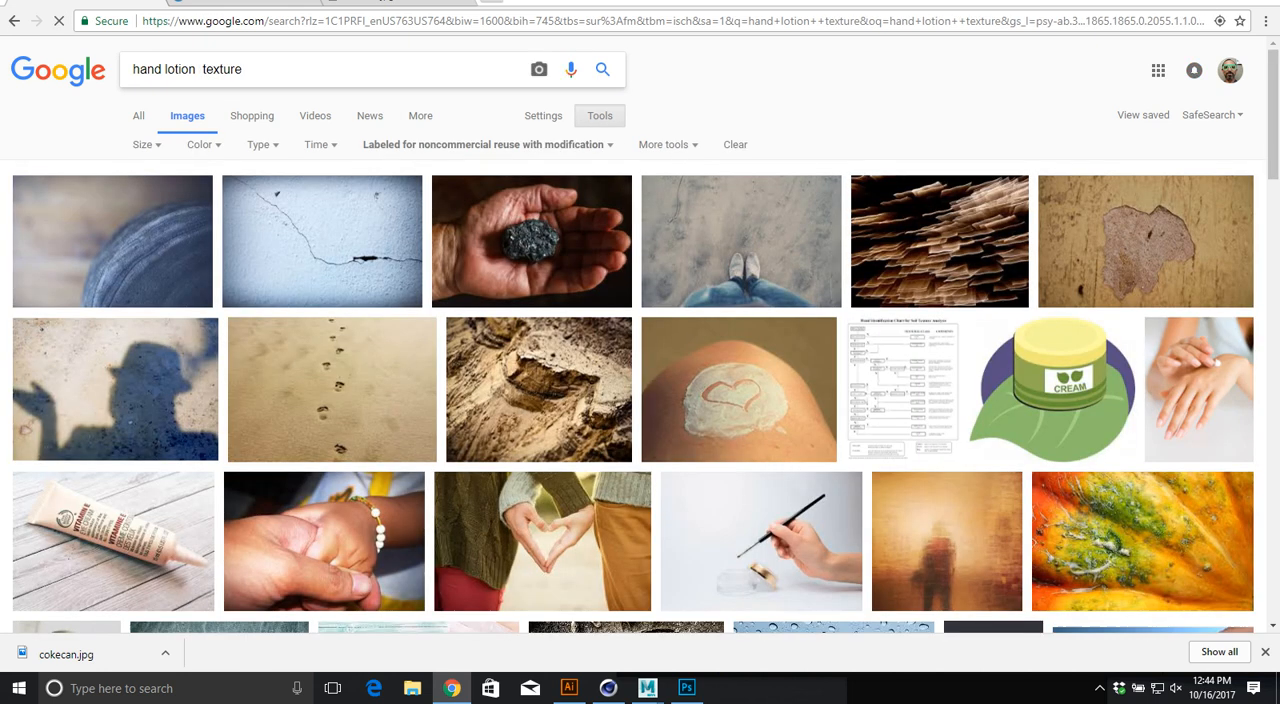
key("alt+Left")
key("alt+Left")
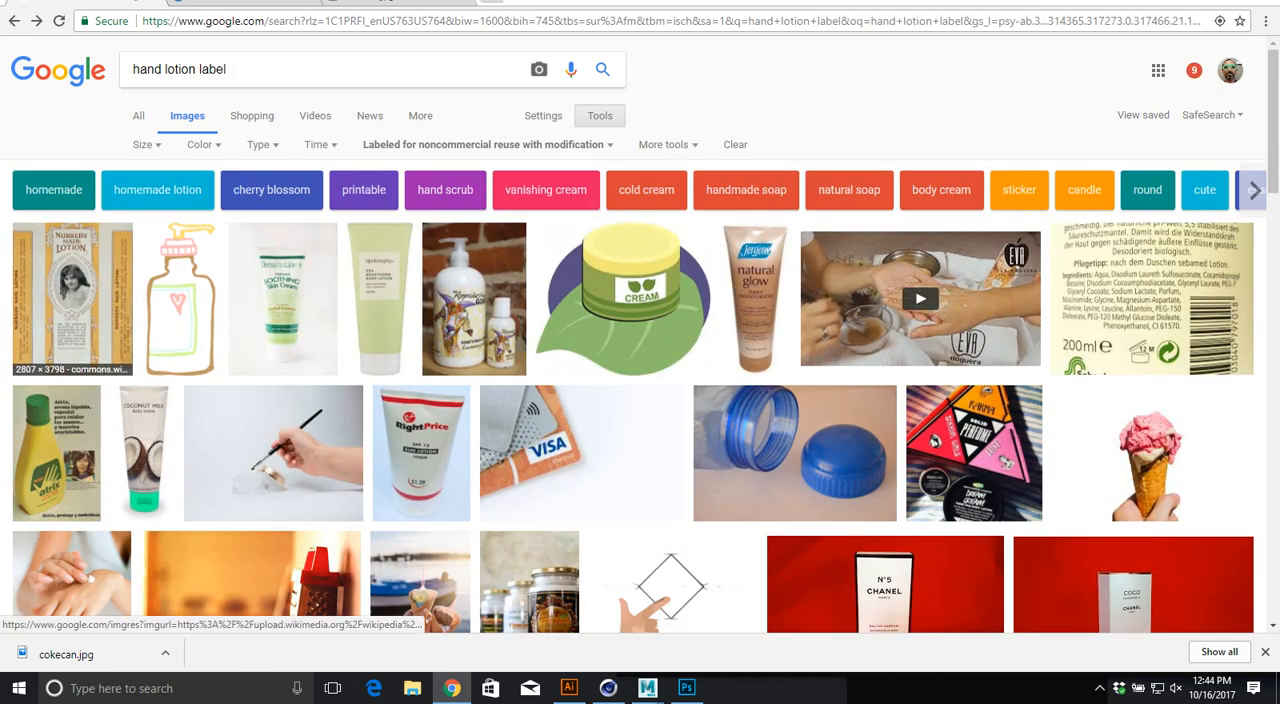
Step: Open the Wikimedia Commons page of the Nursery Hair Lotion label and copy the label image
left_click(88, 292)
left_click(920, 317)
key("alt+Left")
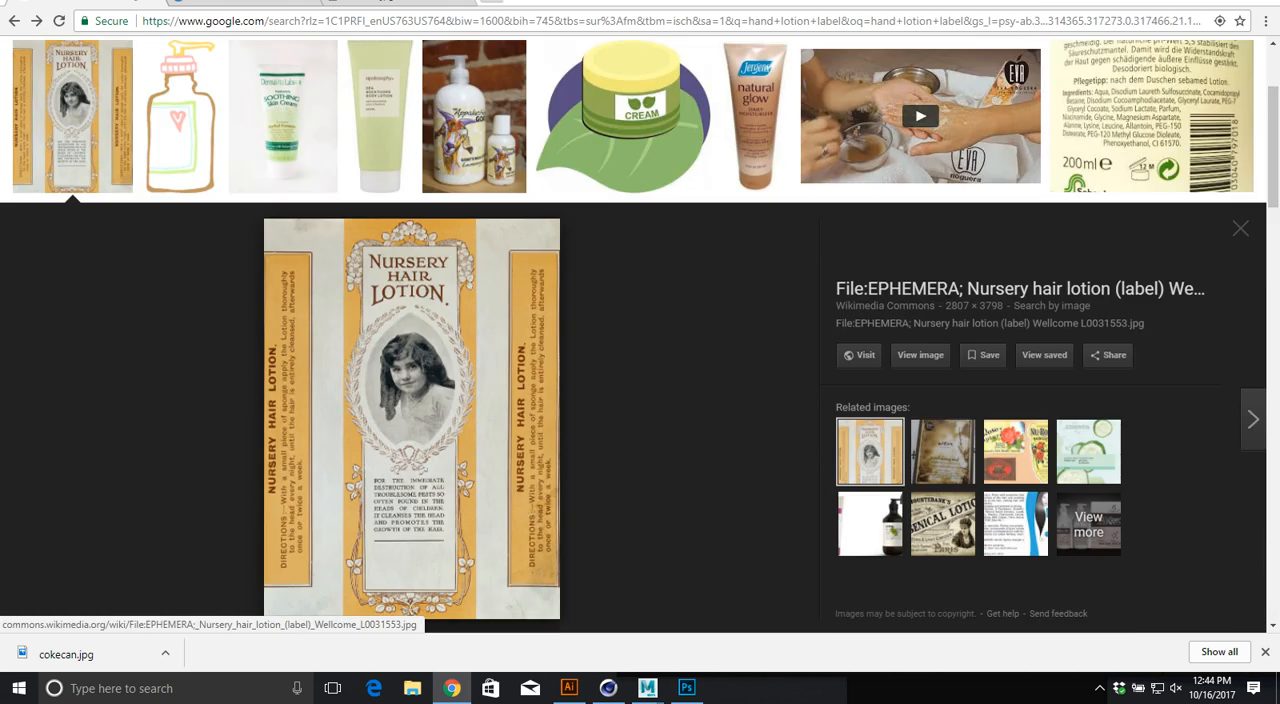
left_click(412, 380)
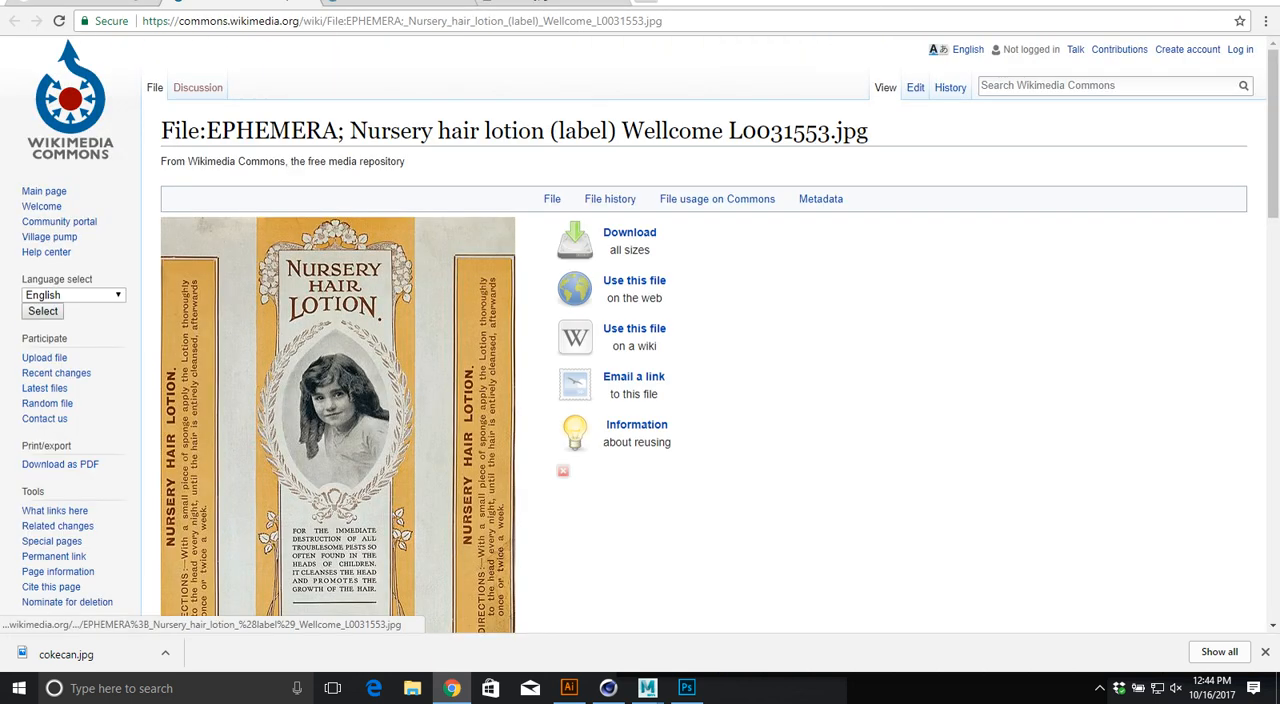
right_click(348, 370)
left_click(393, 534)
Step: Switch to Photoshop, paste the label into Pump.tif and stretch it to about 866% wide and 478% high over the bottle body's UV strips
key("alt+Tab")
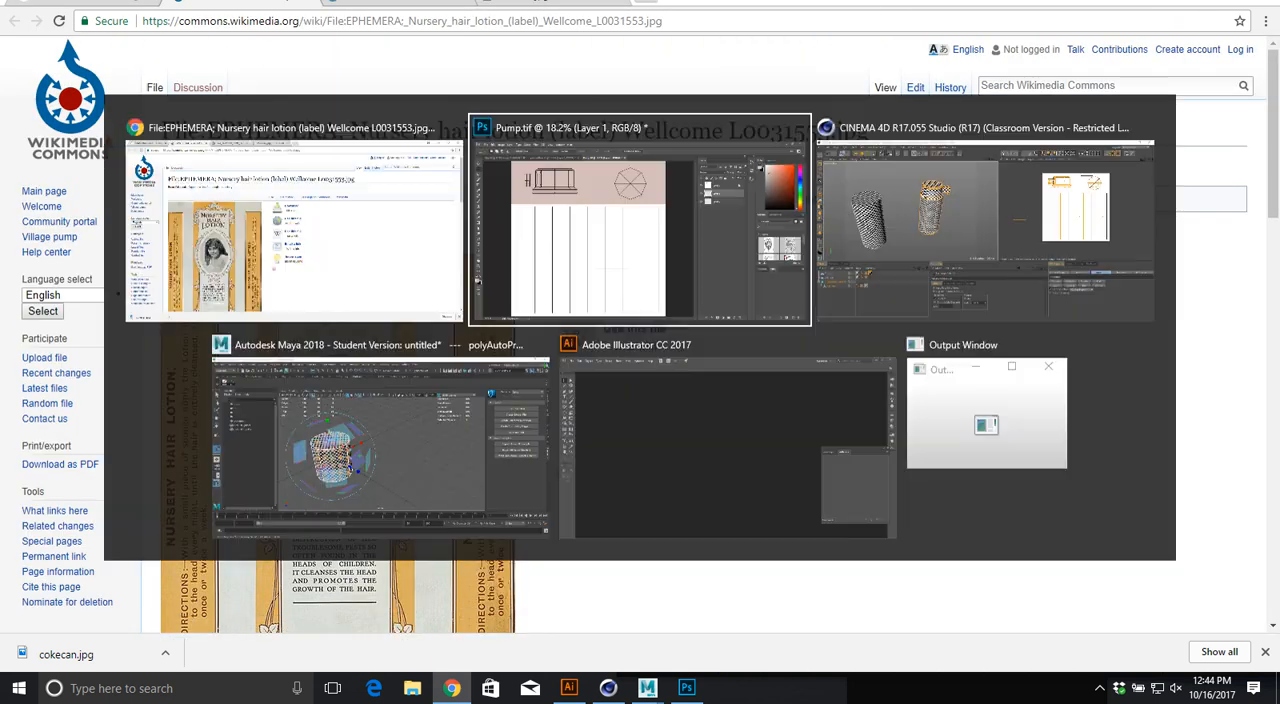
key("ctrl+v")
key("ctrl+t")
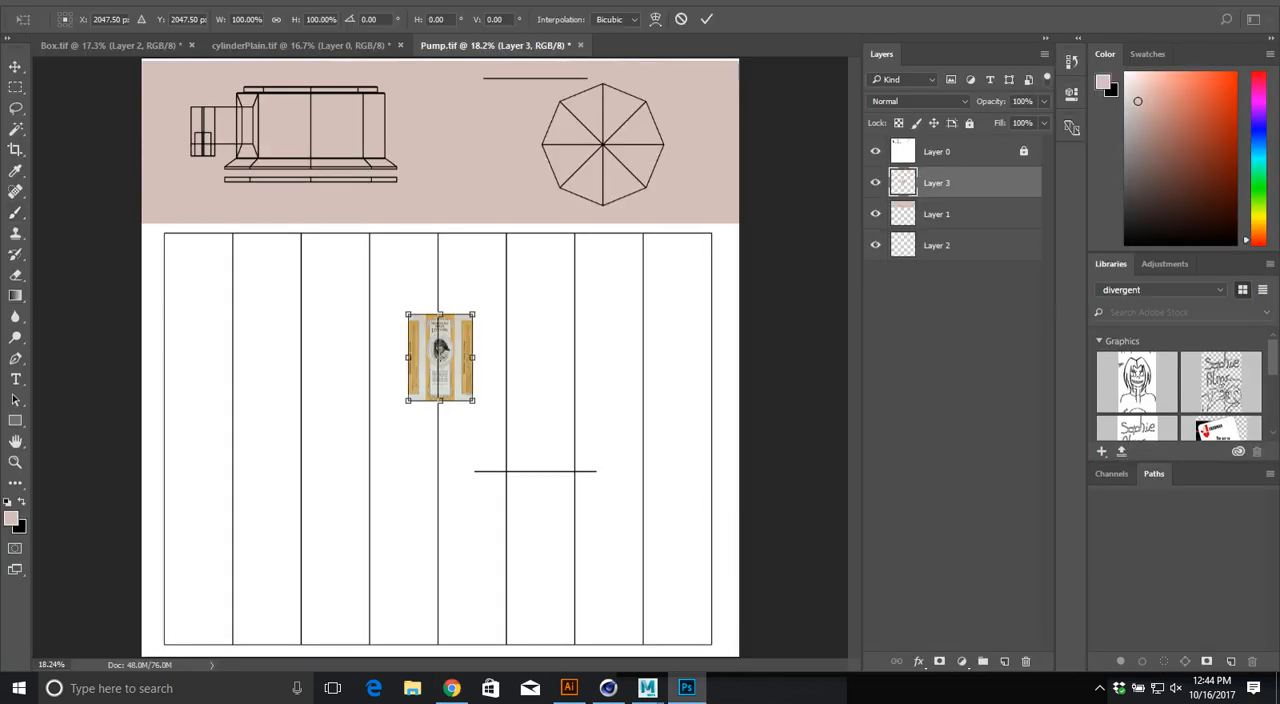
left_click_drag(479, 409, 556, 511, "alt+shift")
left_click_drag(609, 471, 714, 510, "alt+shift")
left_click_drag(564, 439, 564, 499)
left_click_drag(440, 188, 440, 230)
left_click_drag(609, 438, 720, 438, "alt")
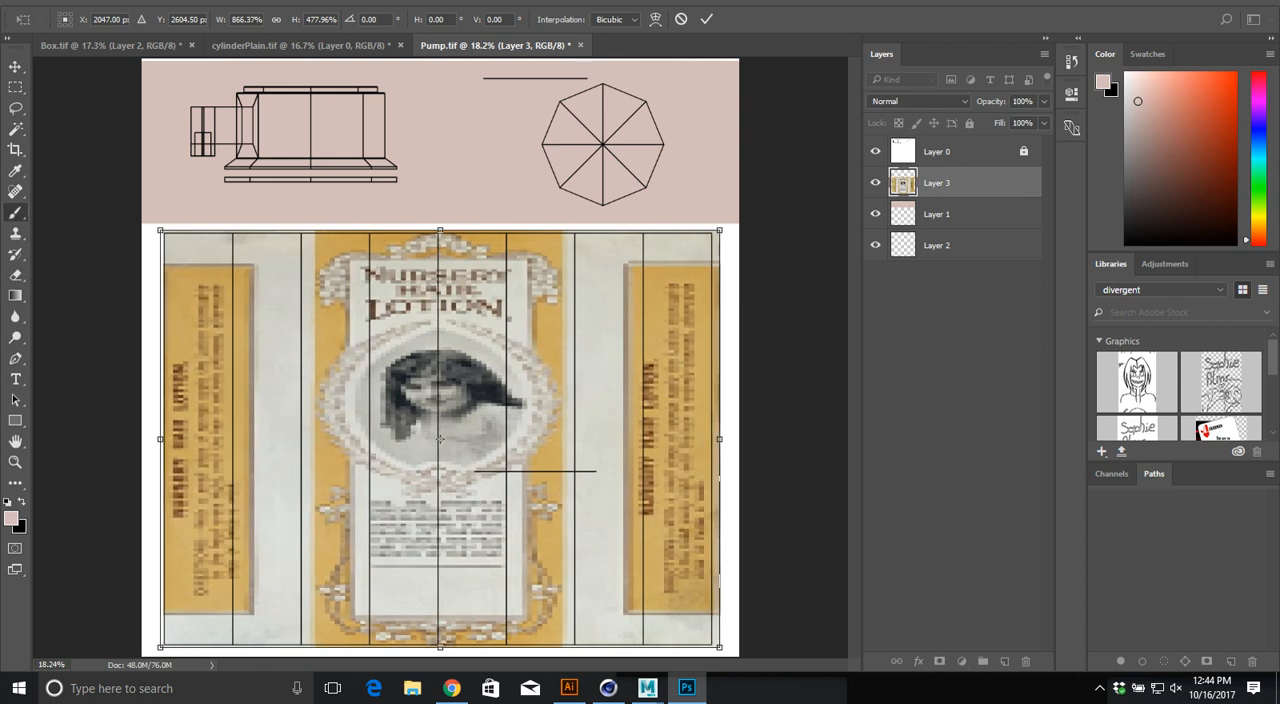
key("Return")
scroll(448, 383, "up", 10, "alt")
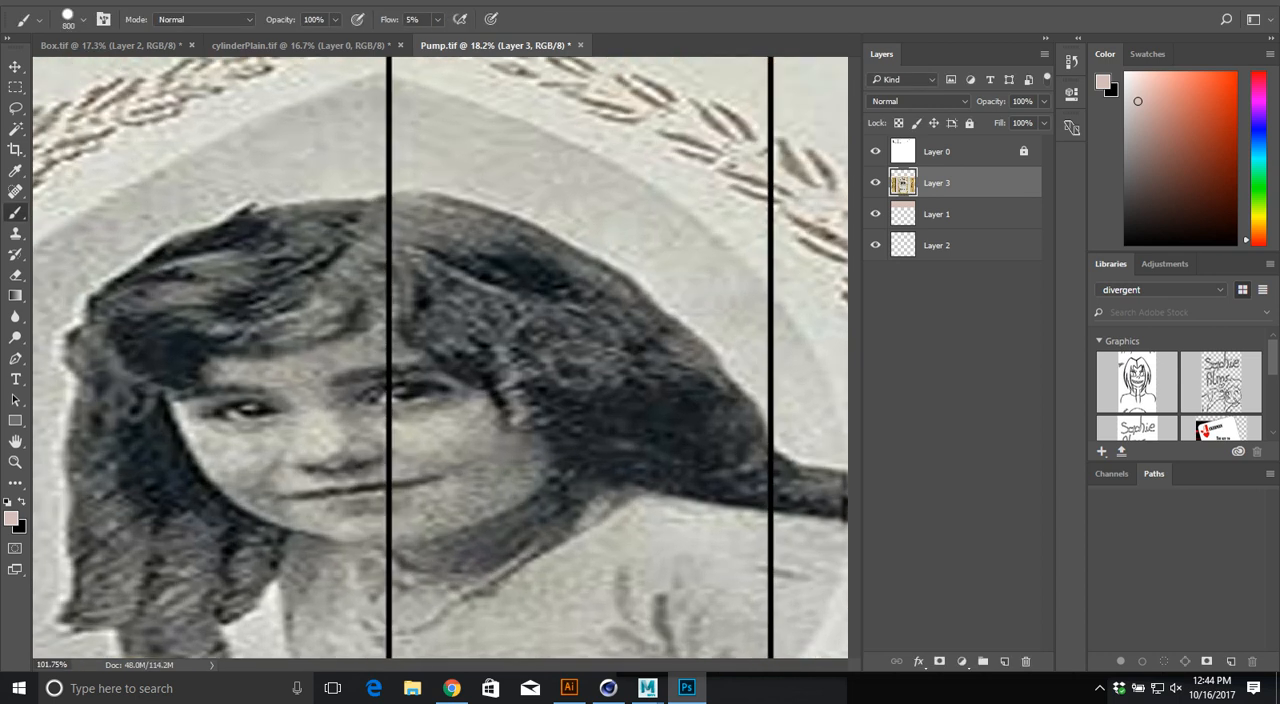
scroll(448, 383, "down", 5, "alt")
scroll(609, 206, "down", 6, "alt")
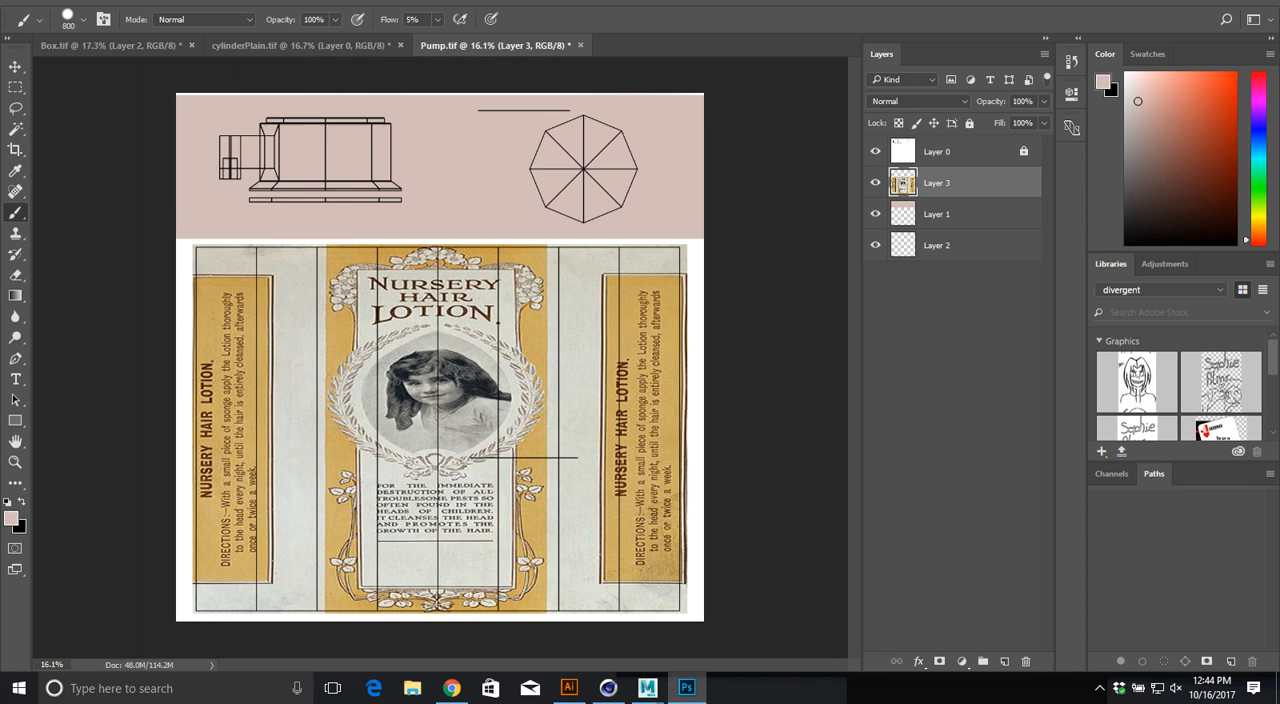
Step: Hide the UV outline layer and save a TIFF copy named PumpFinished without layers in the textures folder
left_click(875, 151)
key("ctrl+shift+s")
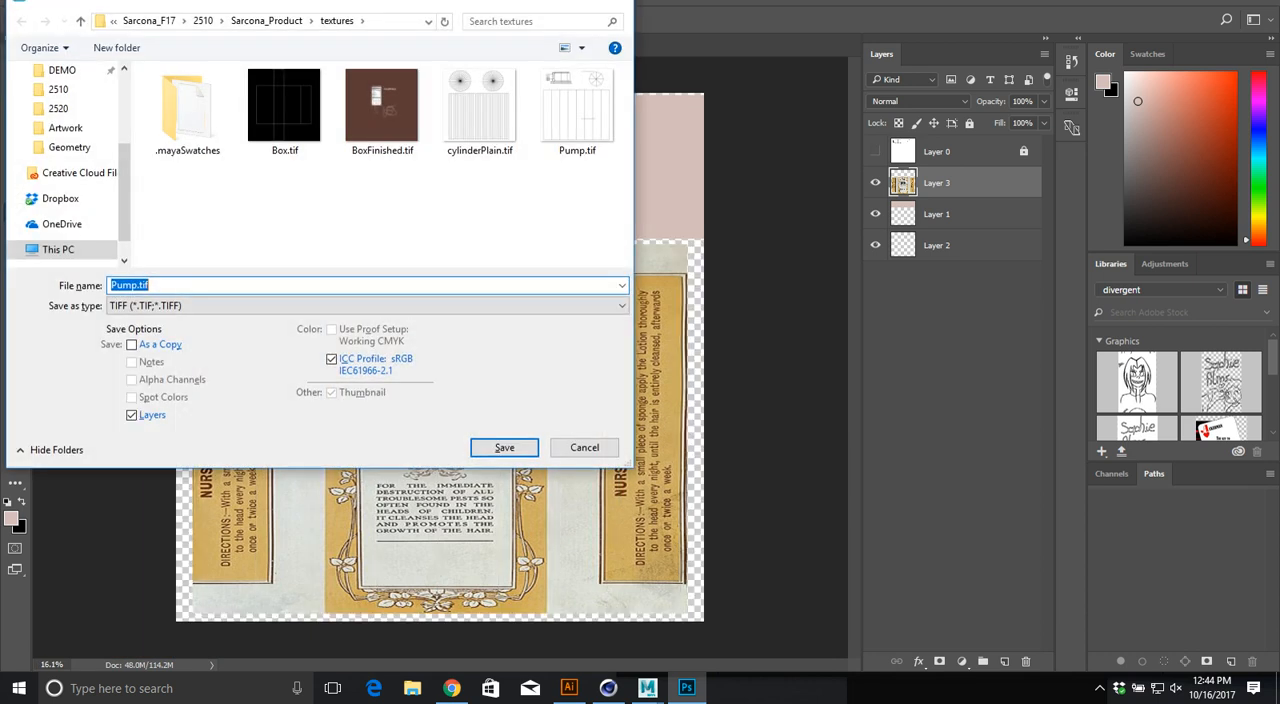
type("PumpFinished")
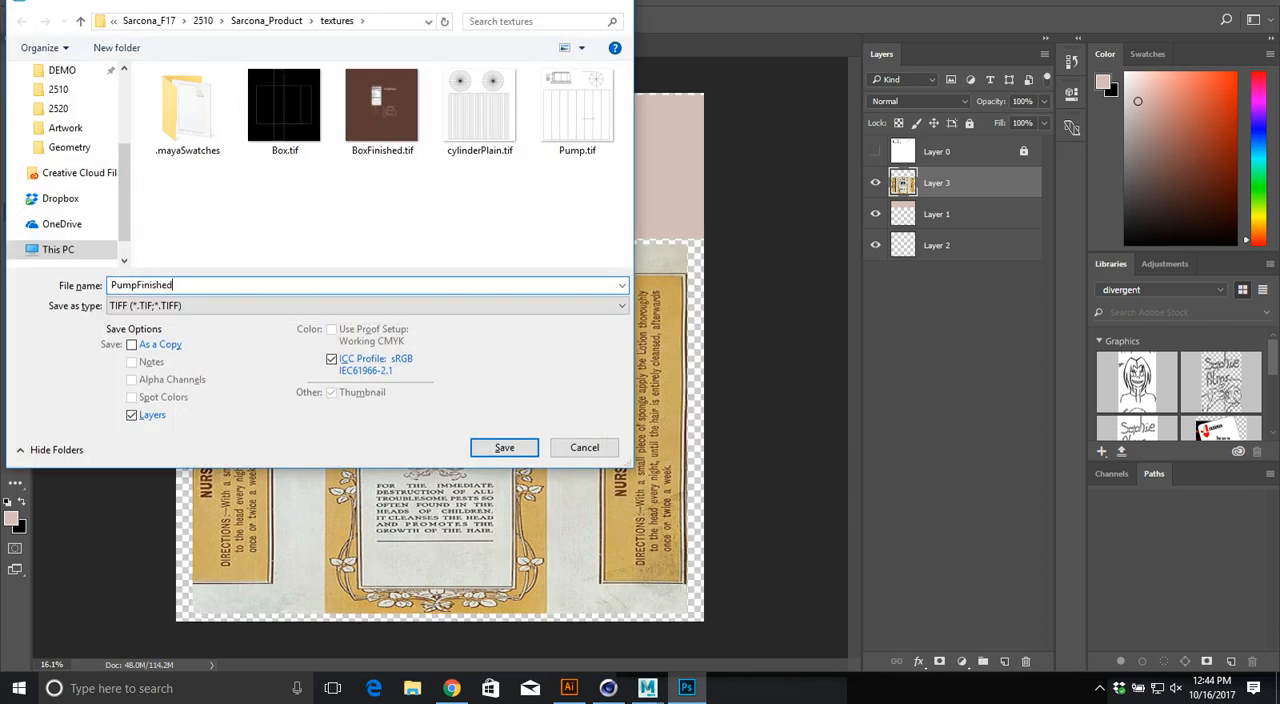
left_click(132, 415)
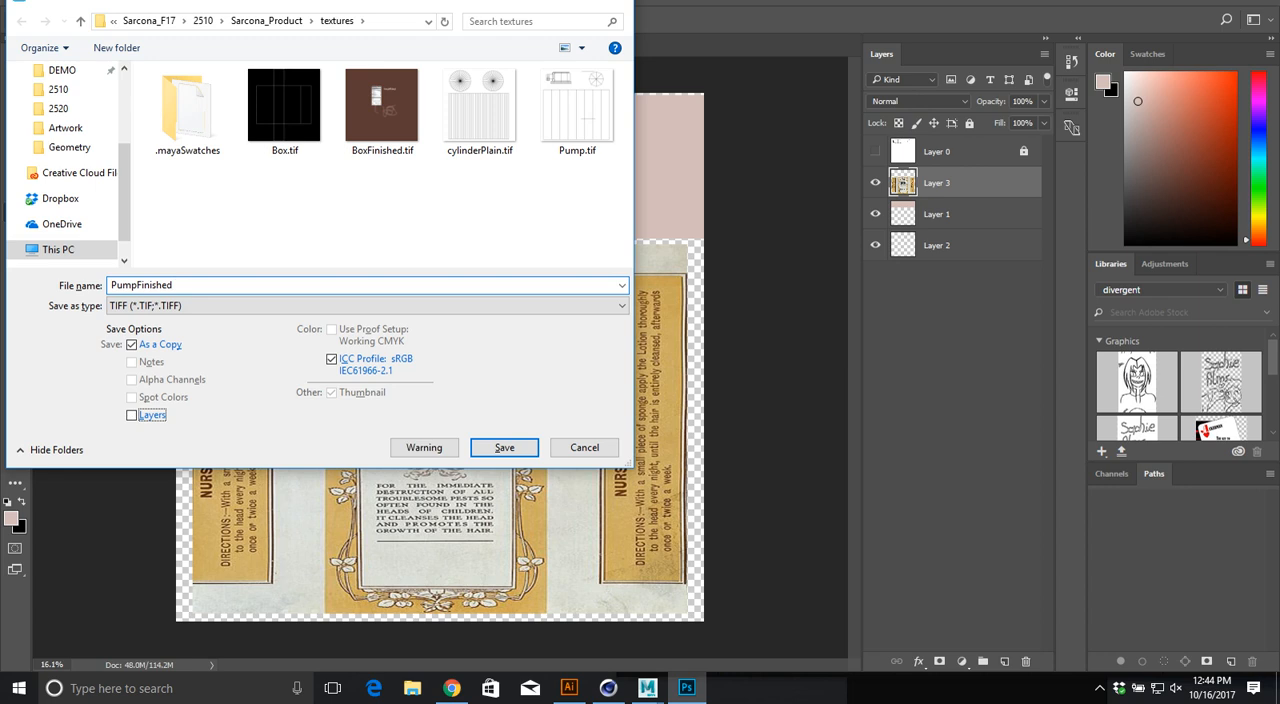
key("Return")
key("Return")
Step: Switch to Cinema 4D and change the interface layout from BP UV Edit to Standard
key("alt+Tab")
key("alt+Tab")
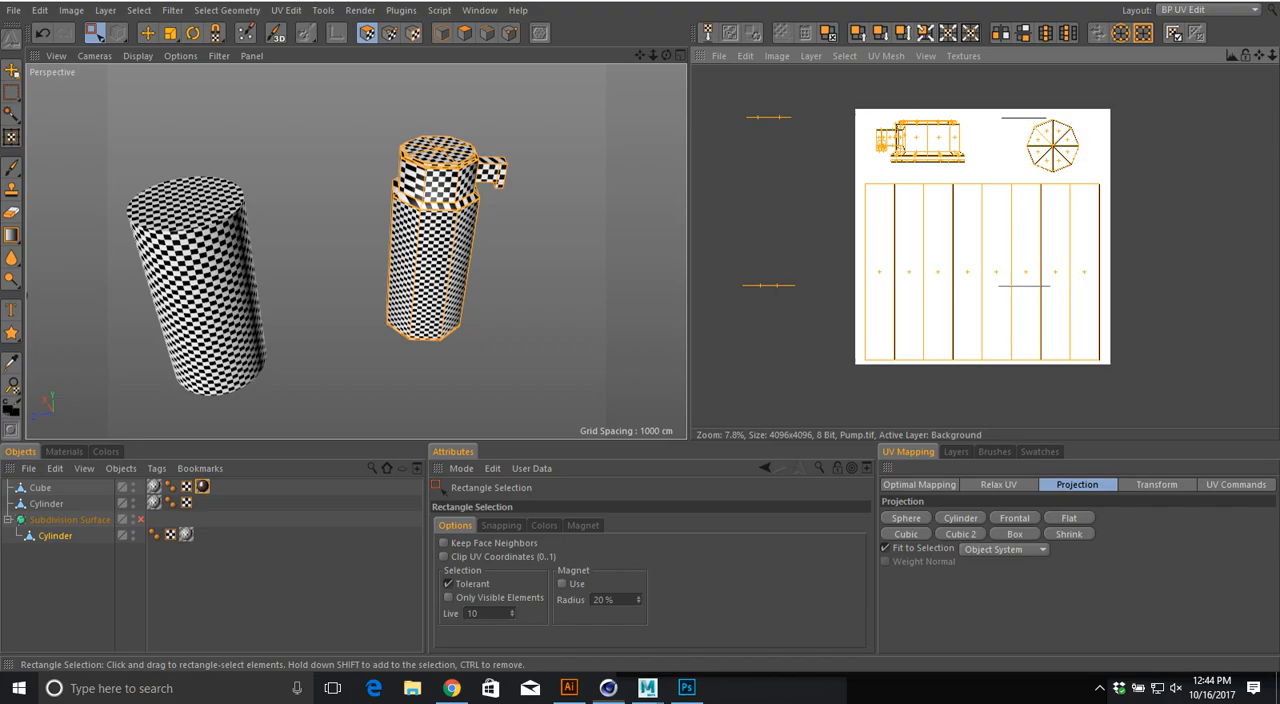
left_click(1208, 9)
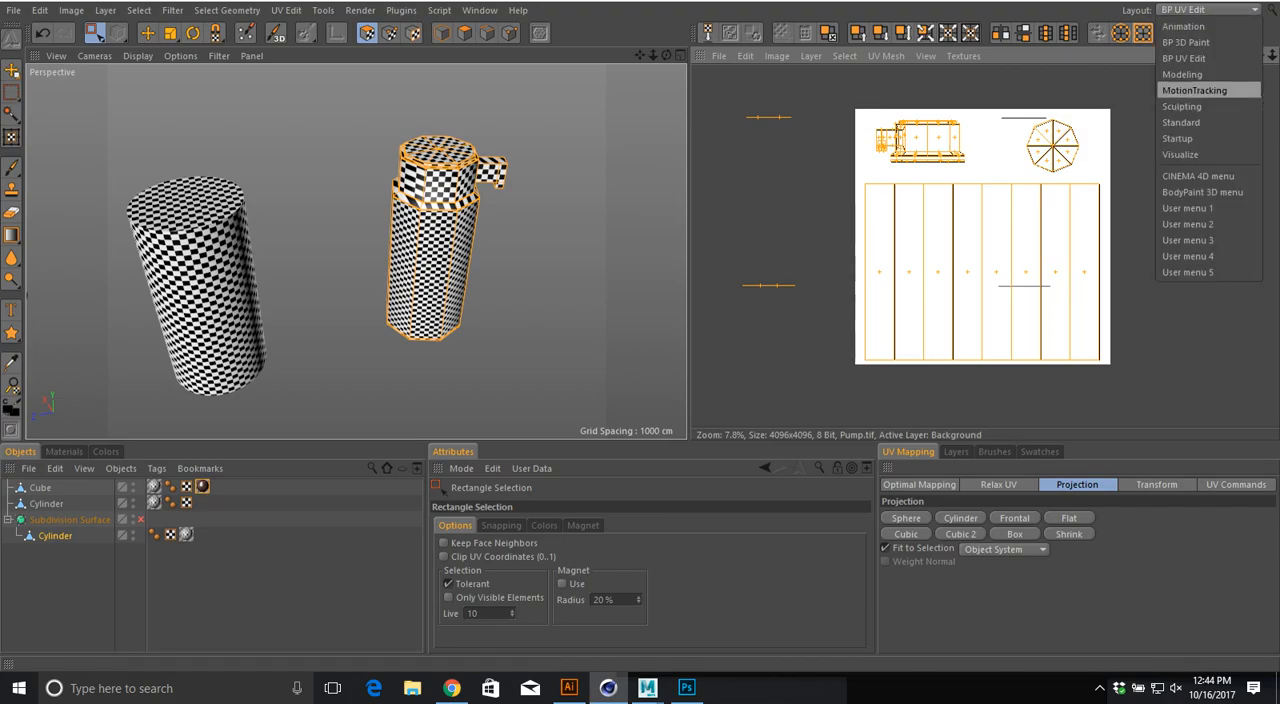
left_click(1208, 121)
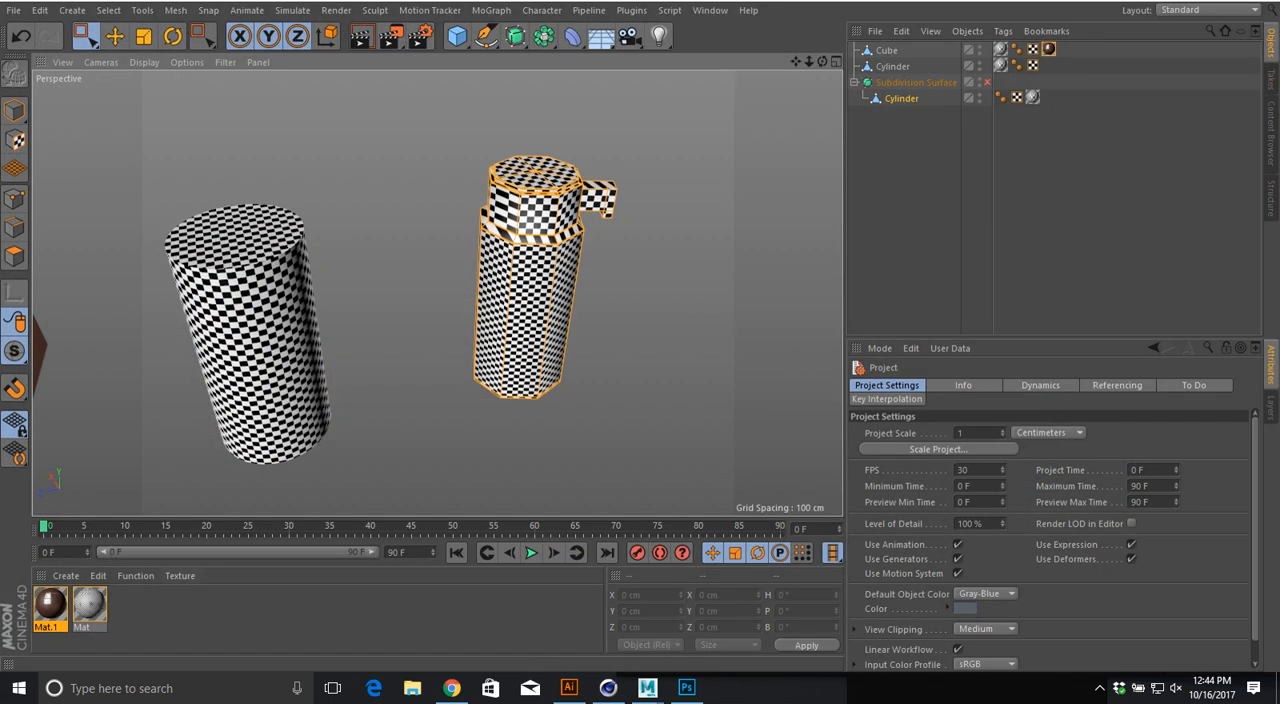
Step: Create a new material, apply it to the pump bottle and load PumpFinished.tif as its color texture
double_click(220, 615)
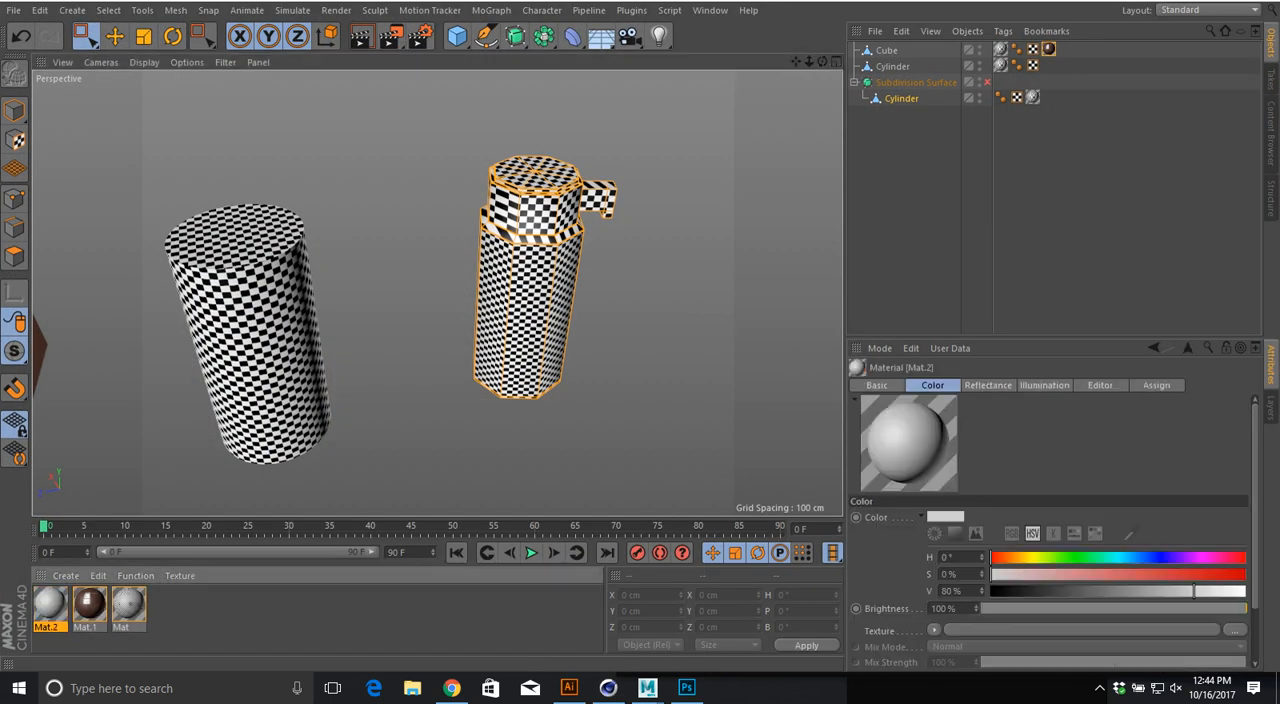
left_click_drag(50, 604, 530, 300)
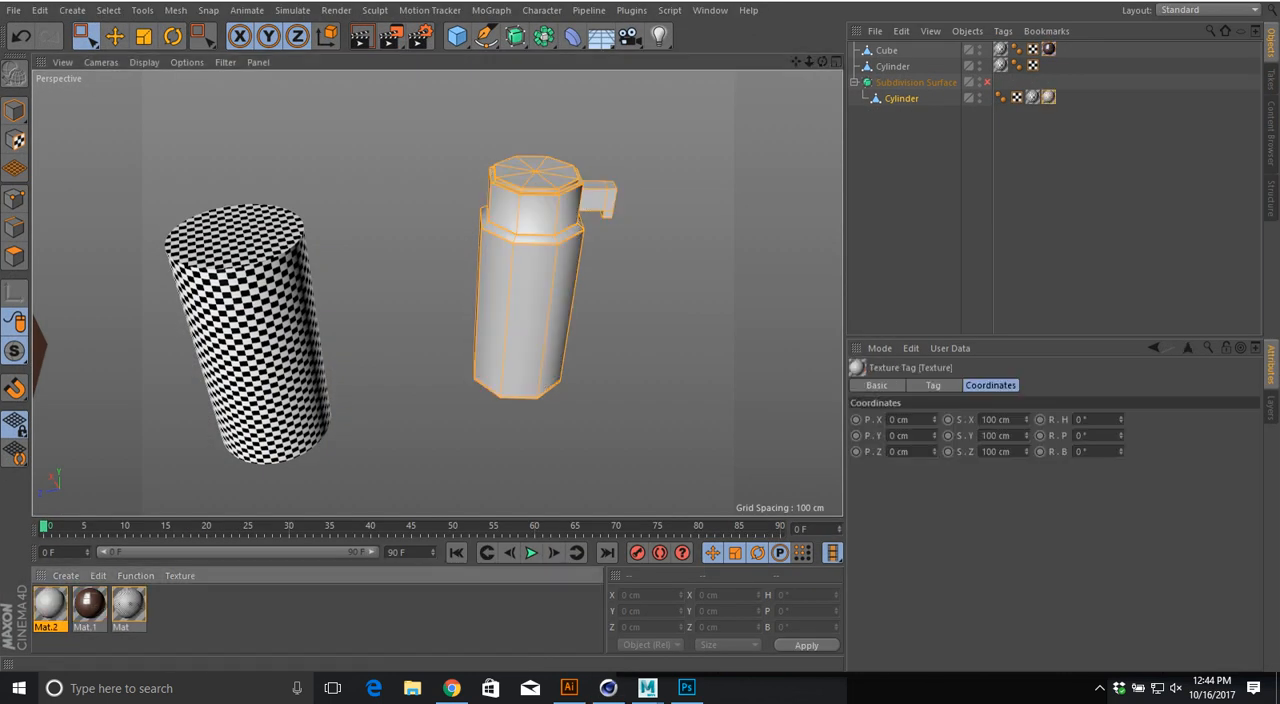
double_click(50, 604)
left_click(754, 285)
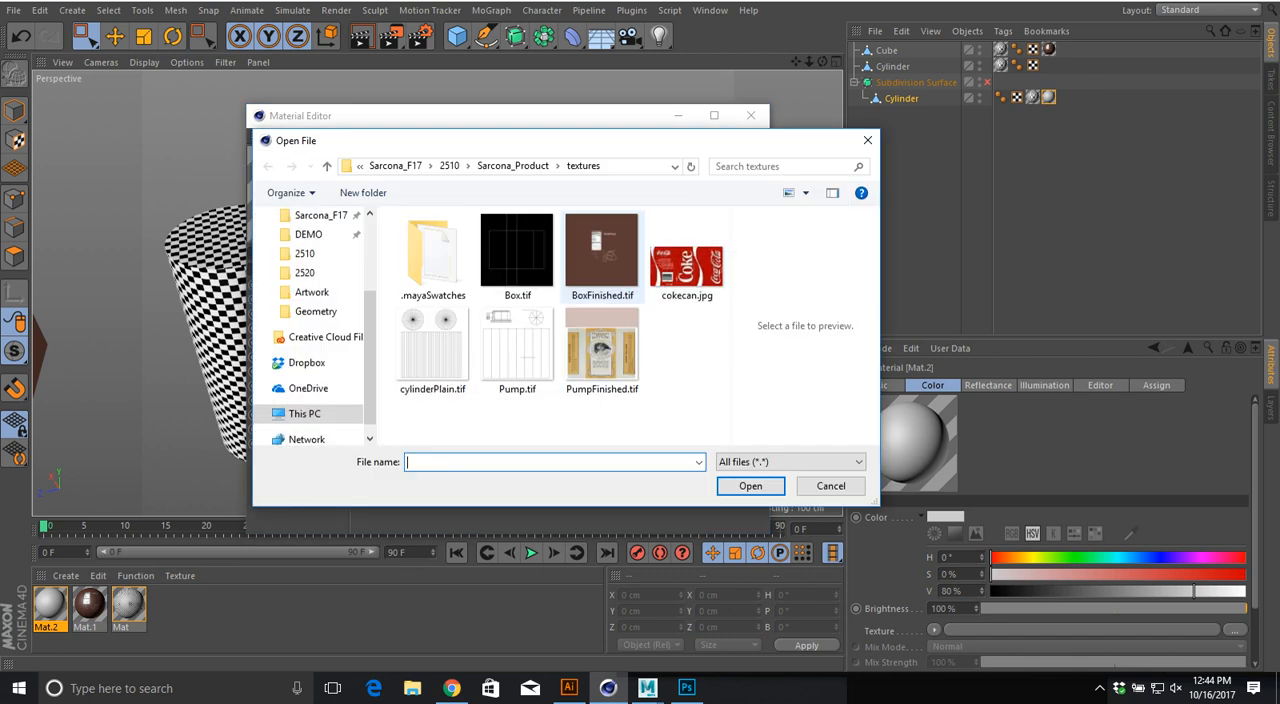
double_click(600, 350)
left_click(647, 396)
left_click(751, 115)
Step: Deselect the bottle in model mode and examine how the label and pump head texture wrap around it
left_click_drag(525, 283, 410, 312, "alt")
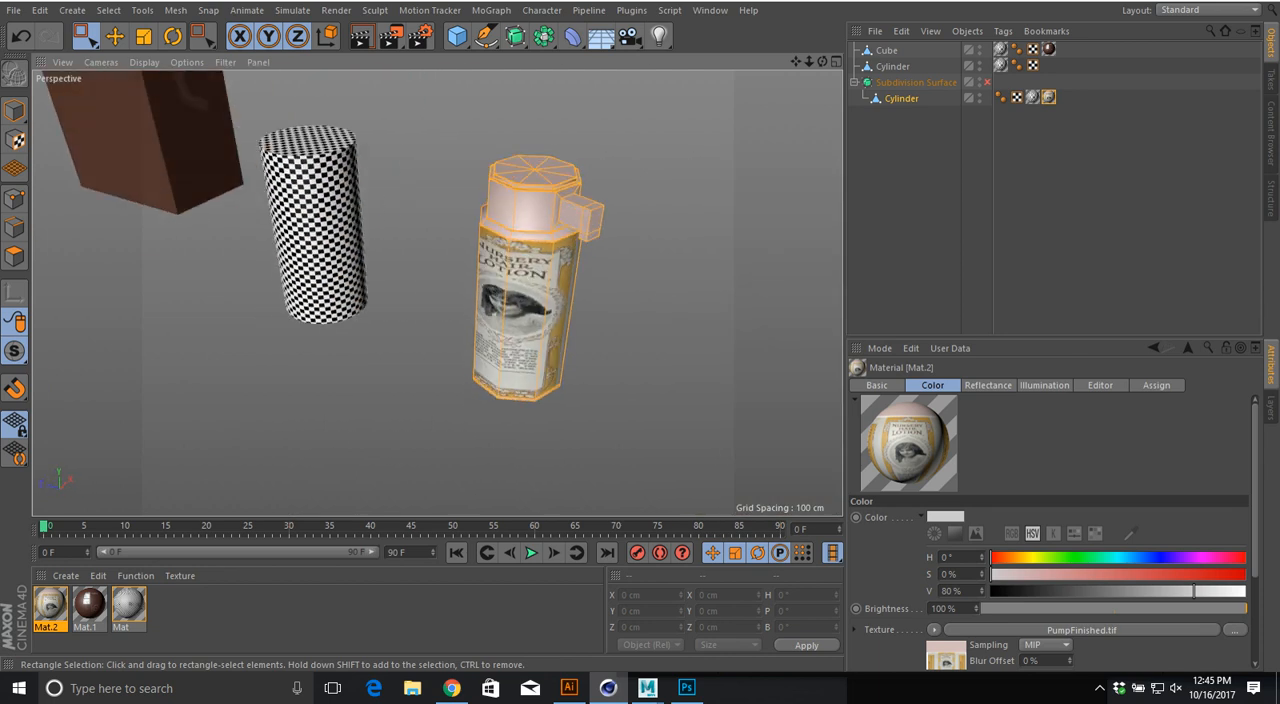
left_click(14, 111)
left_click(410, 340)
left_click_drag(410, 340, 440, 270, "alt")
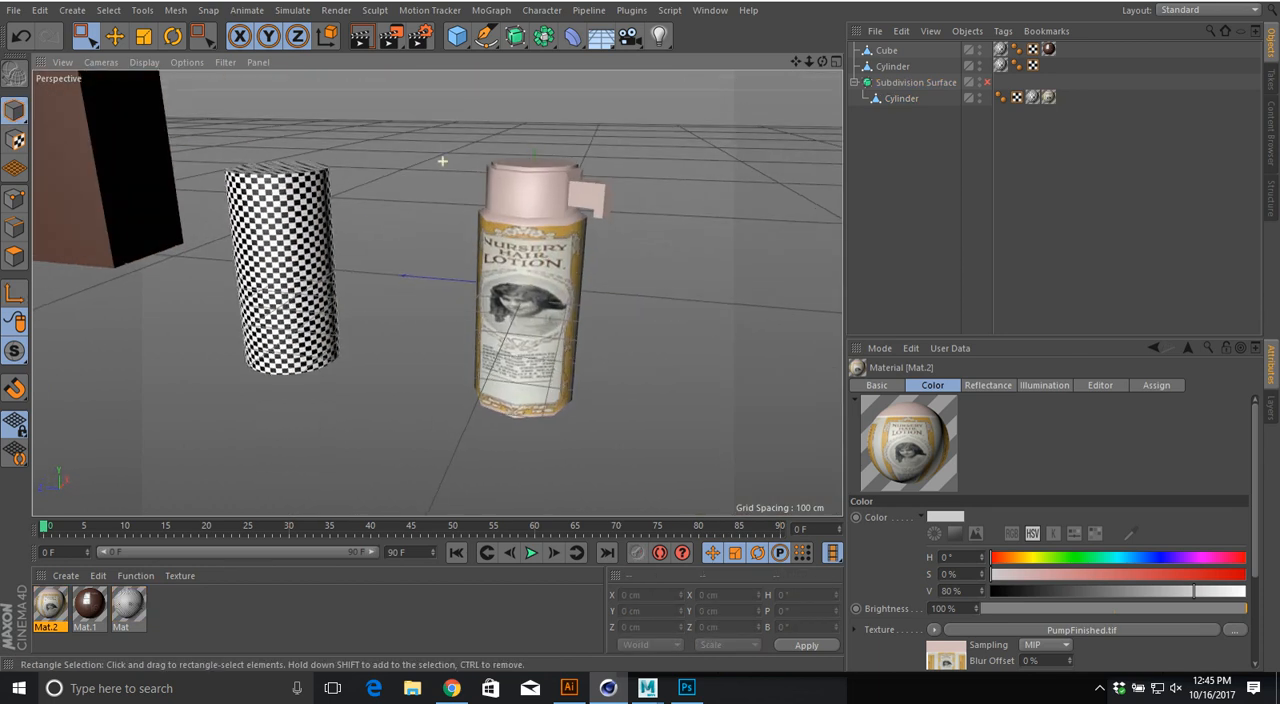
scroll(440, 163, "up", 6)
middle_click_drag(437, 292, 265, 290, "alt")
scroll(388, 197, "up", 7)
scroll(388, 197, "down", 5)
Step: Switch to Photoshop and fill the band covering the pump head area on the label layer with dark brown, then deselect
key("alt+Tab")
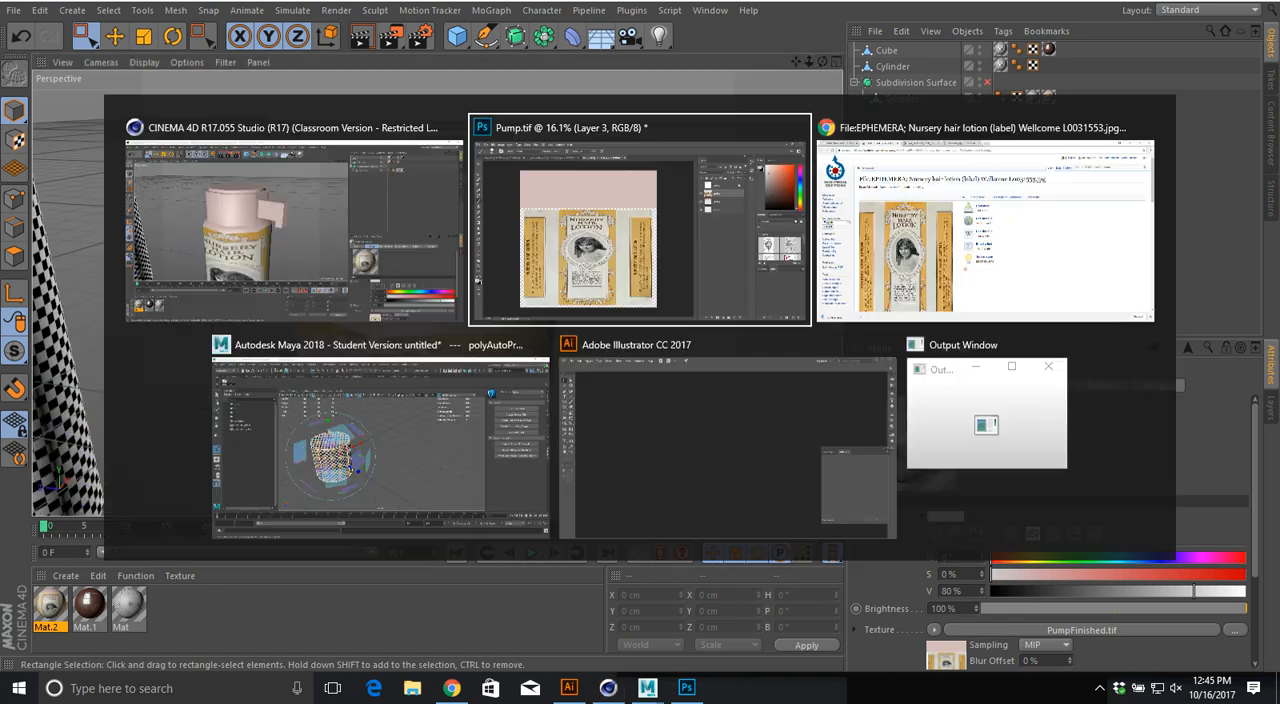
left_click(1206, 193)
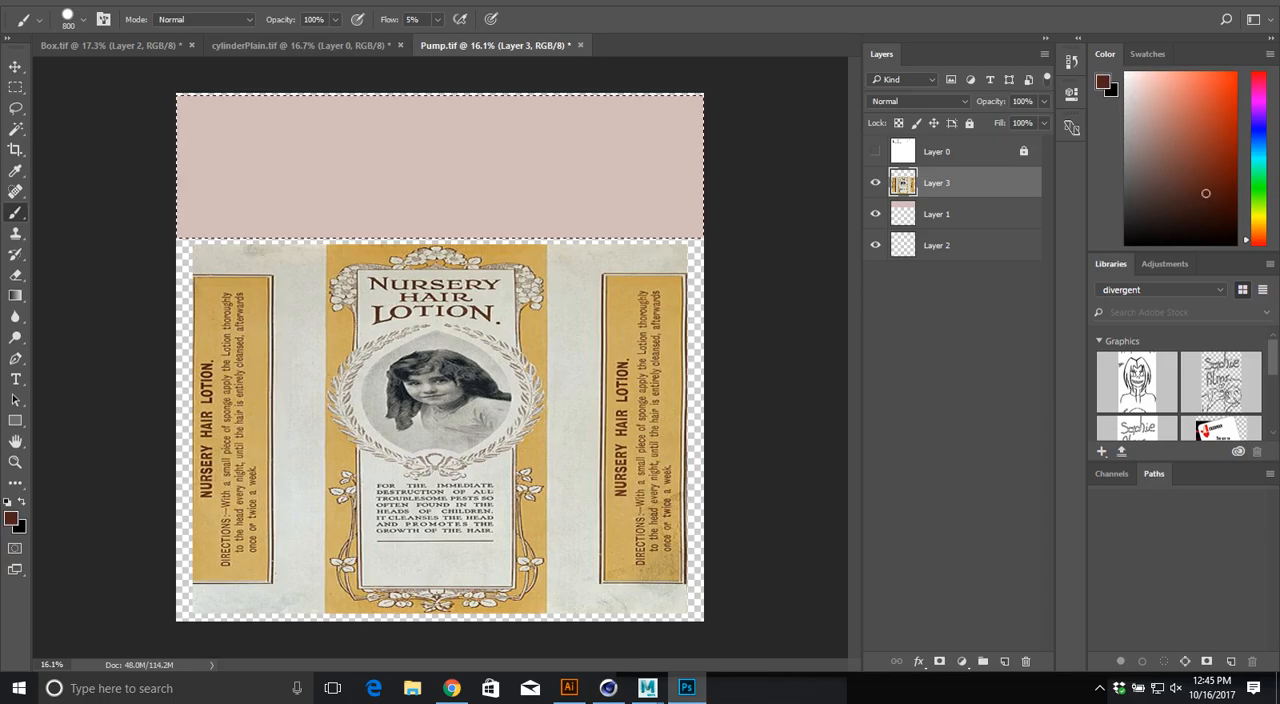
key("alt+BackSpace")
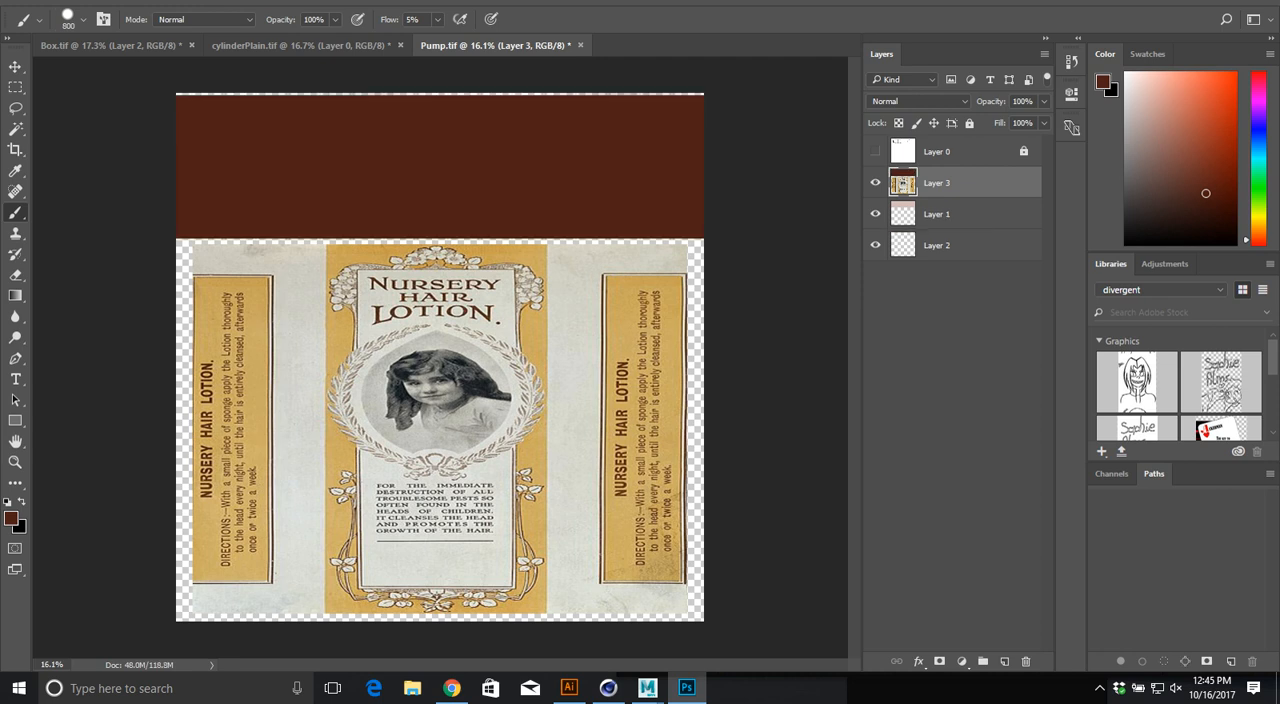
Step: Cancel the layered save and overwrite PumpFinished.tif with a TIFF copy that has no layers
key("ctrl+s")
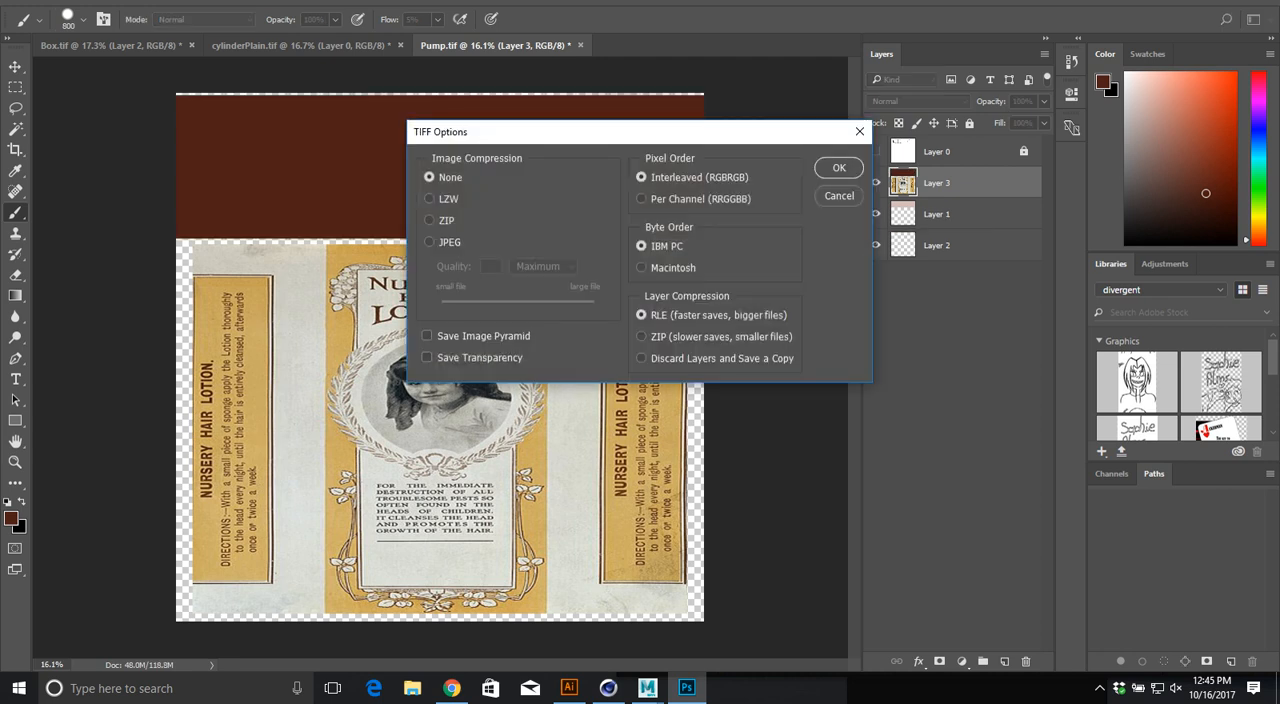
key("Escape")
key("ctrl+shift+s")
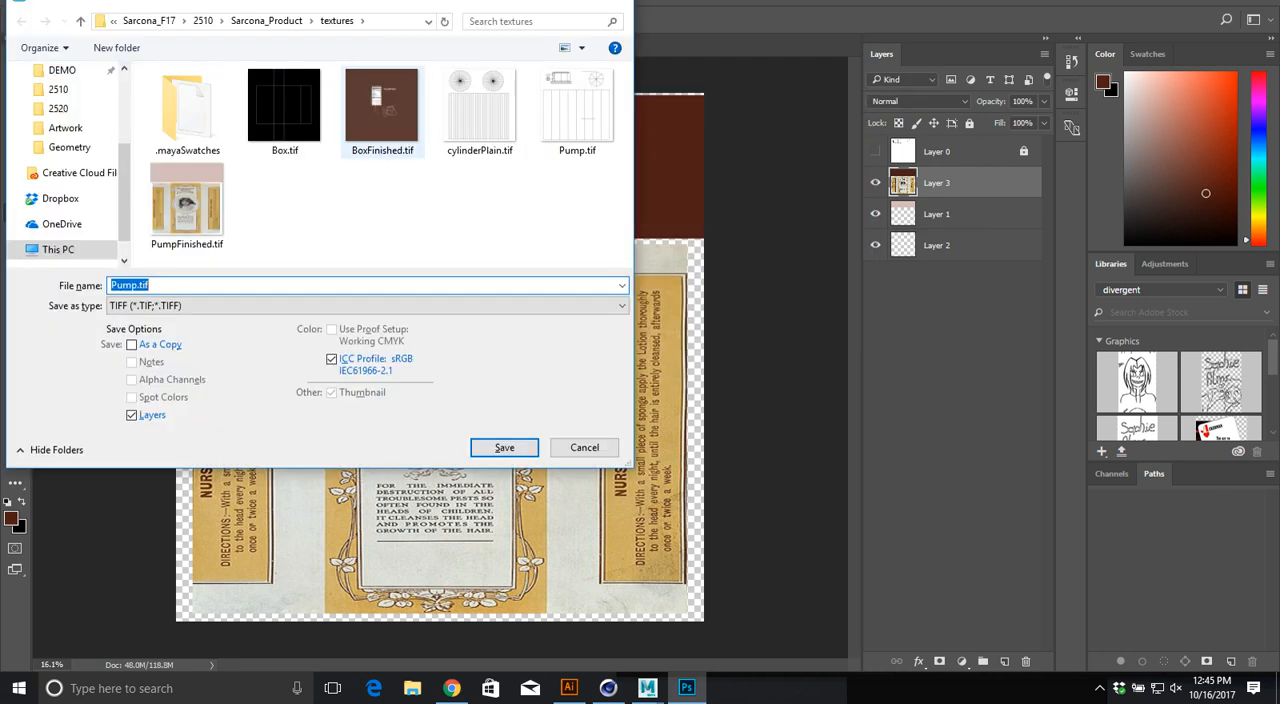
left_click(382, 105)
left_click(186, 205)
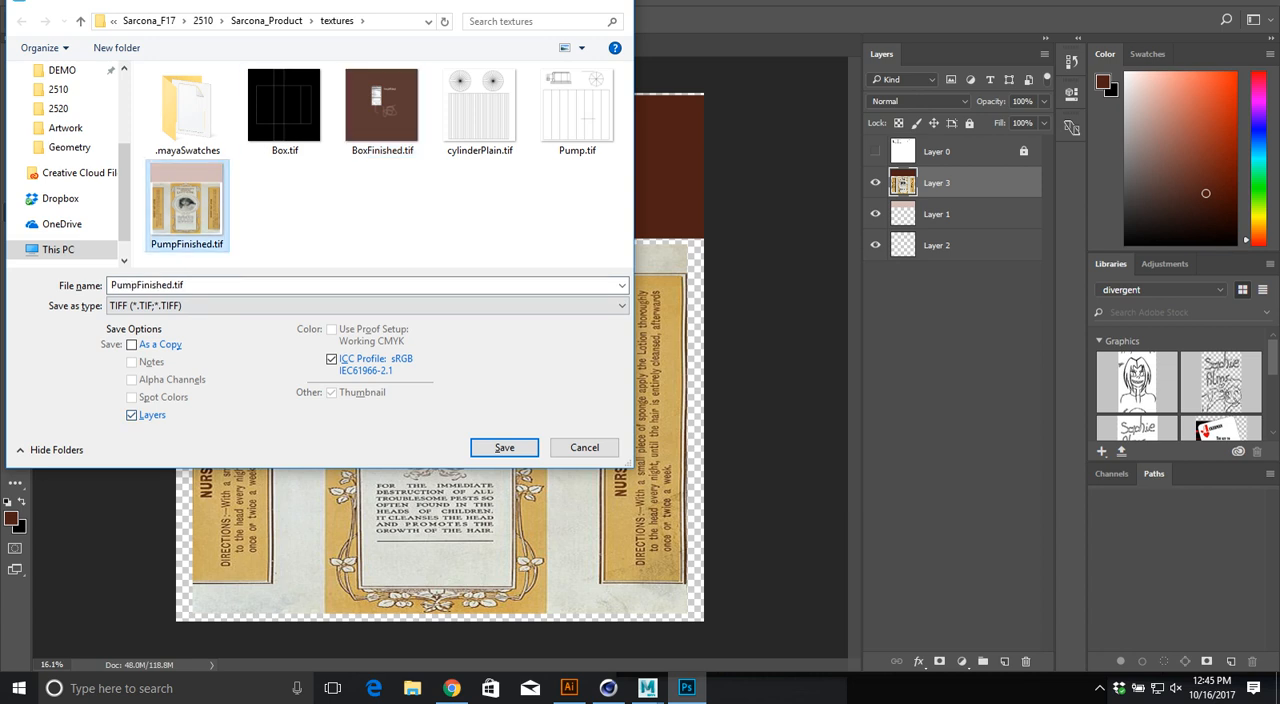
left_click(131, 414)
left_click(504, 447)
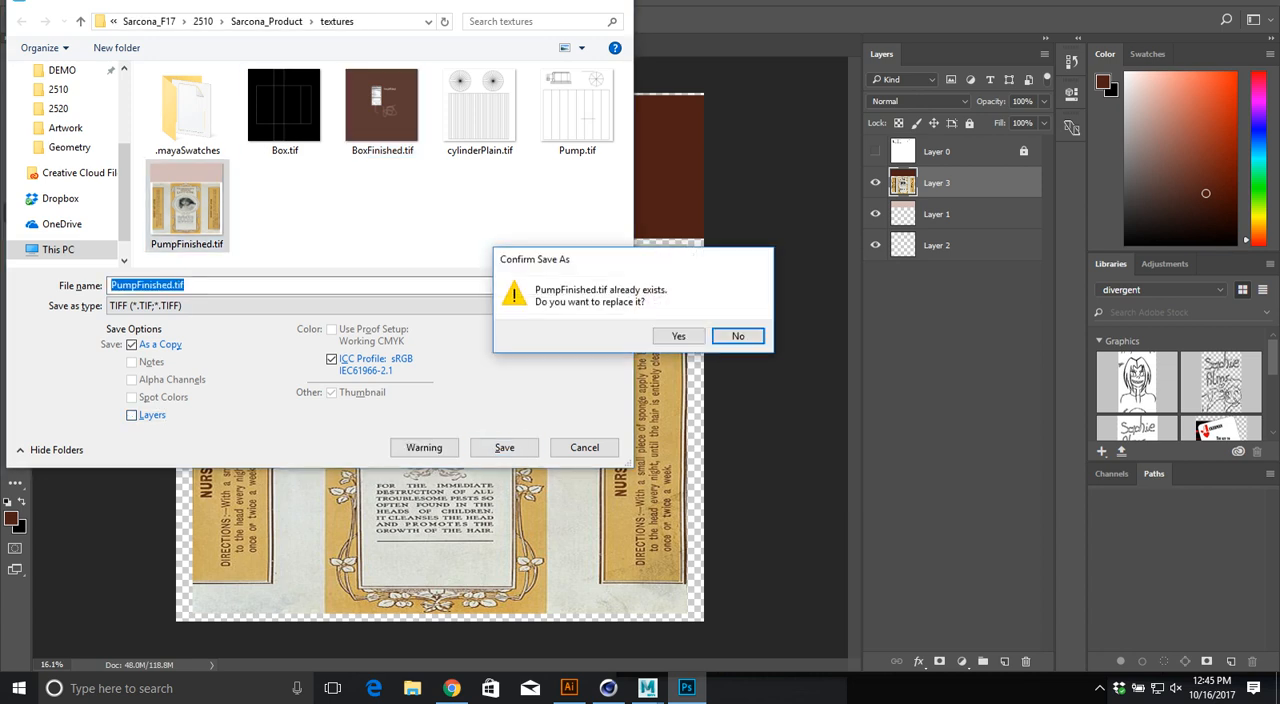
left_click(681, 336)
key("Return")
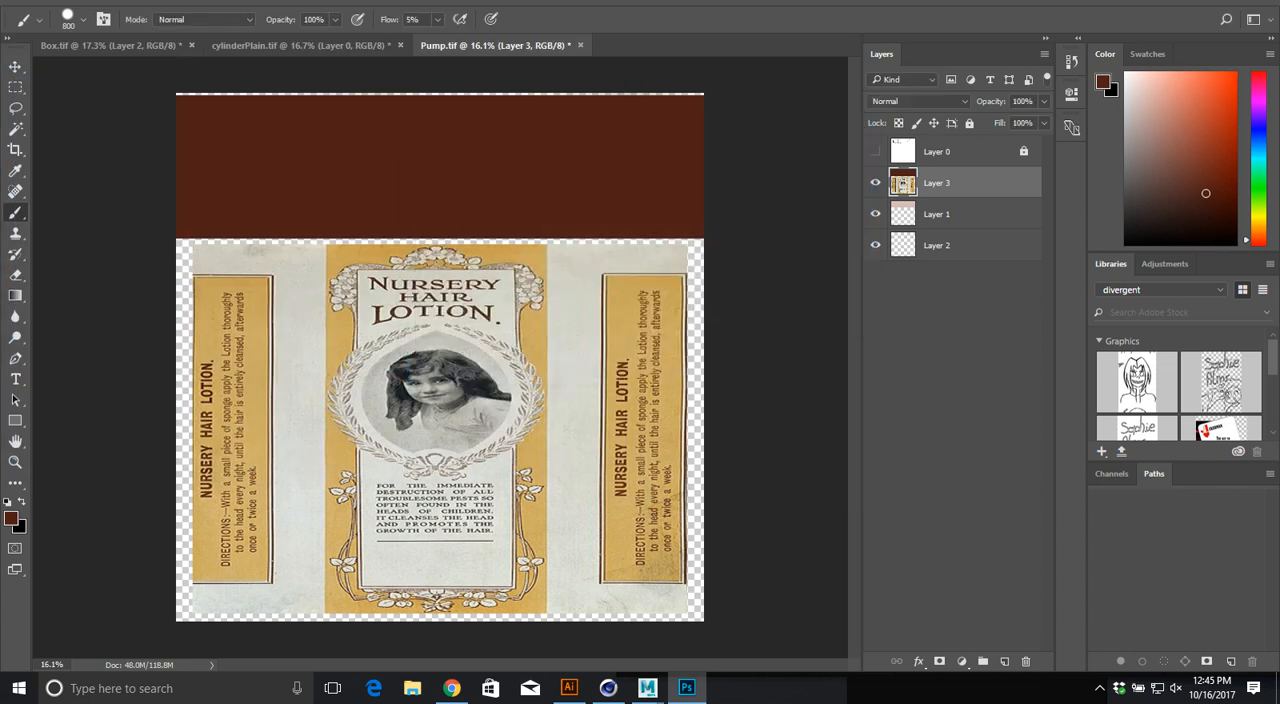
Step: Switch to Cinema 4D, inspect the pump head's colour and open the bitmap shader settings of the bottle material's texture
key("alt+Tab")
left_click_drag(424, 444, 396, 478, "alt")
right_click_drag(396, 478, 320, 470, "alt")
left_click_drag(400, 440, 384, 428, "alt")
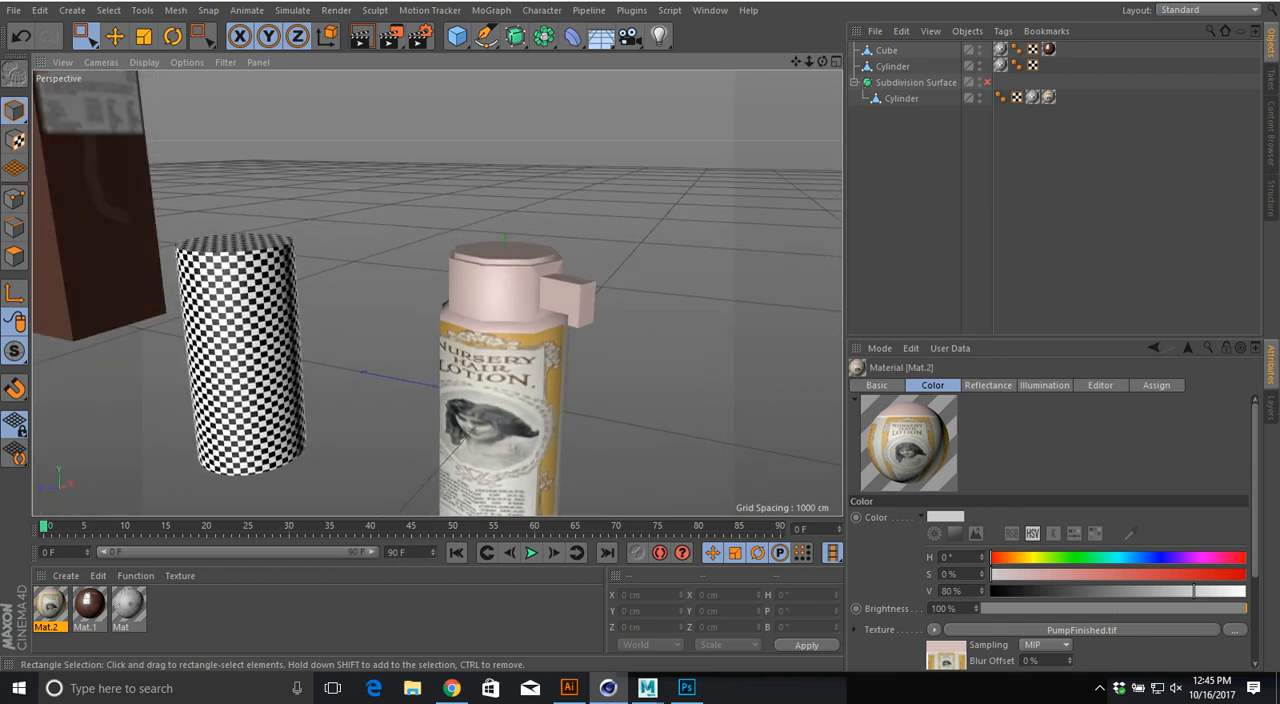
left_click(1081, 630)
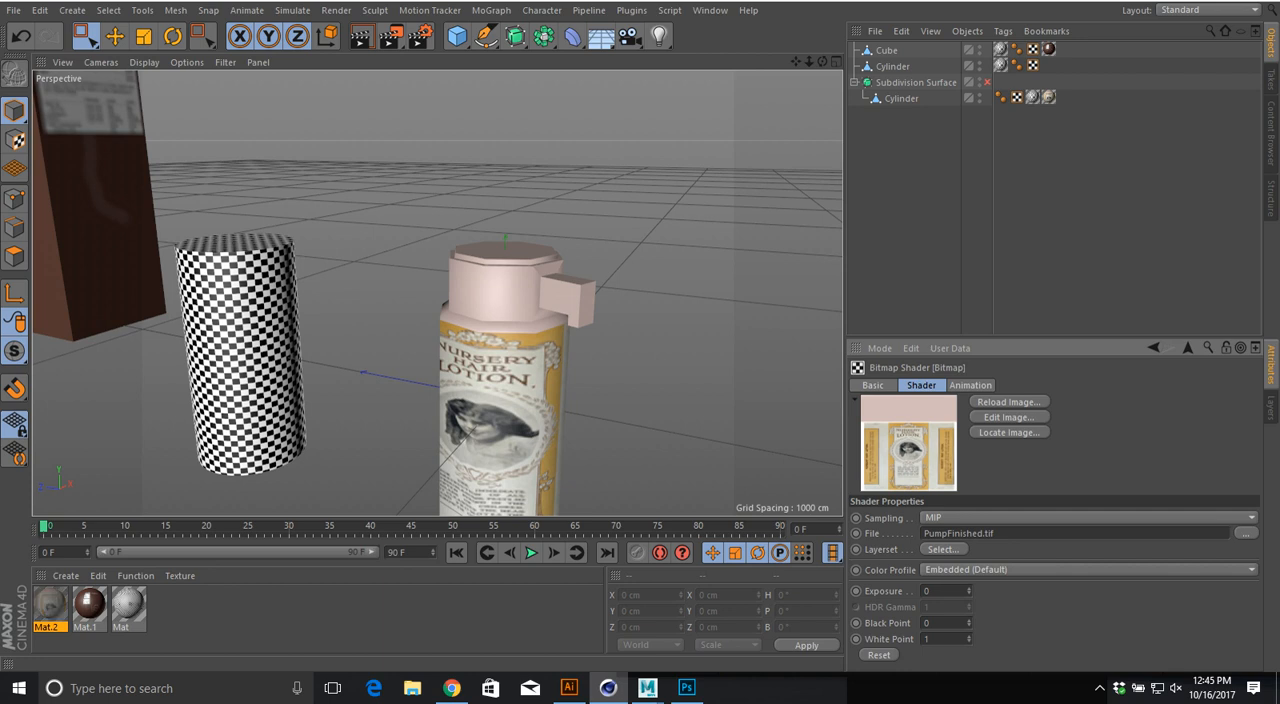
left_click_drag(490, 360, 528, 365, "alt")
key("alt+Tab")
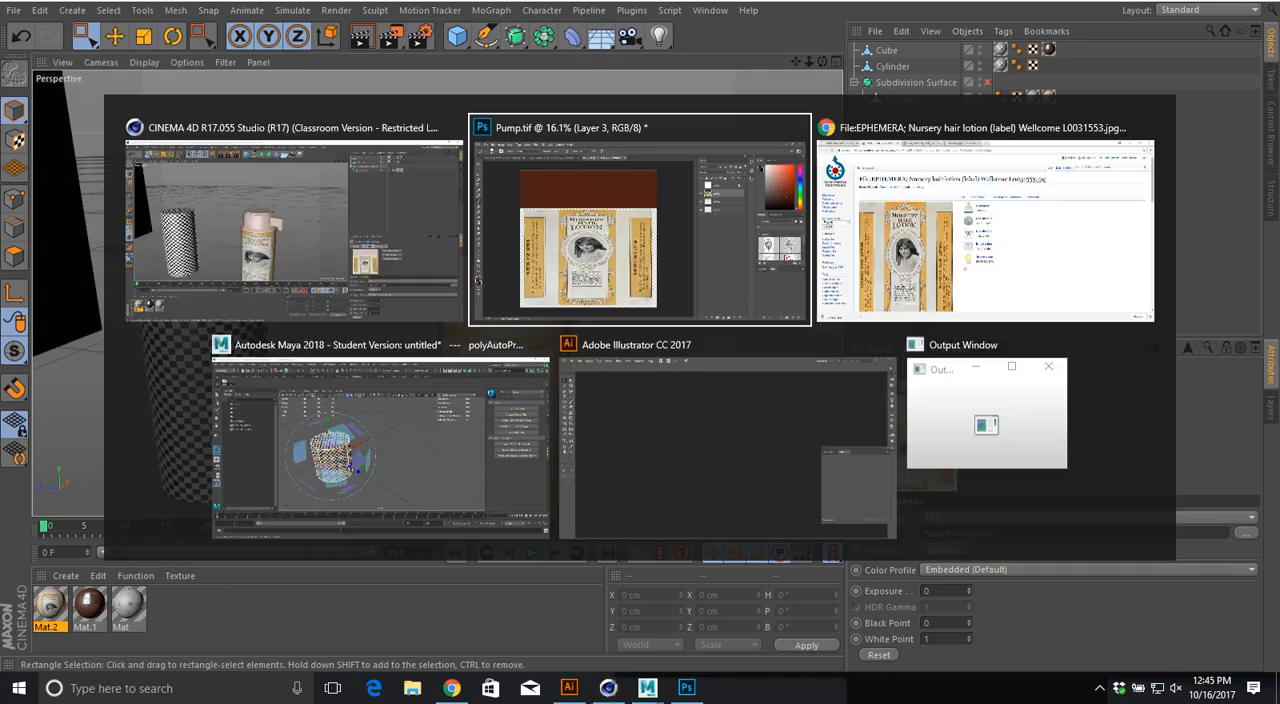
key("alt+Tab")
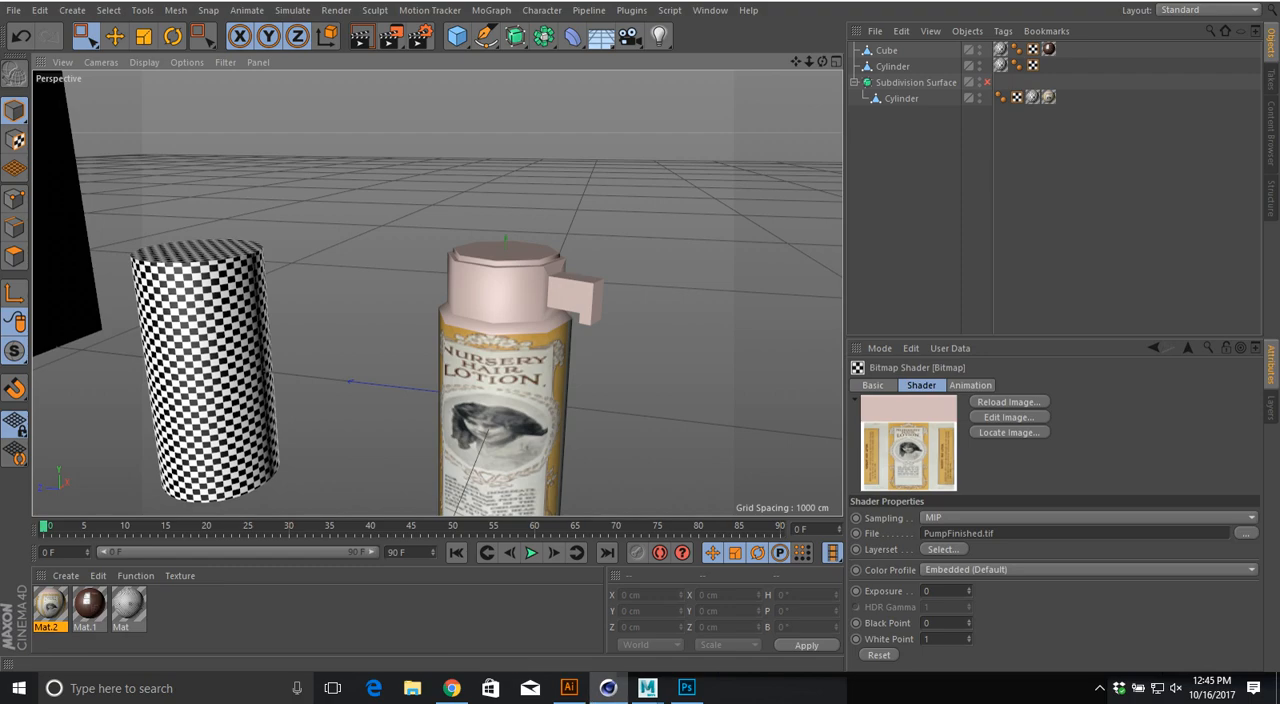
Step: Reassign the bitmap shader's file to PumpFinished.tif from the product project's textures folder and check the bottle
left_click(1246, 533)
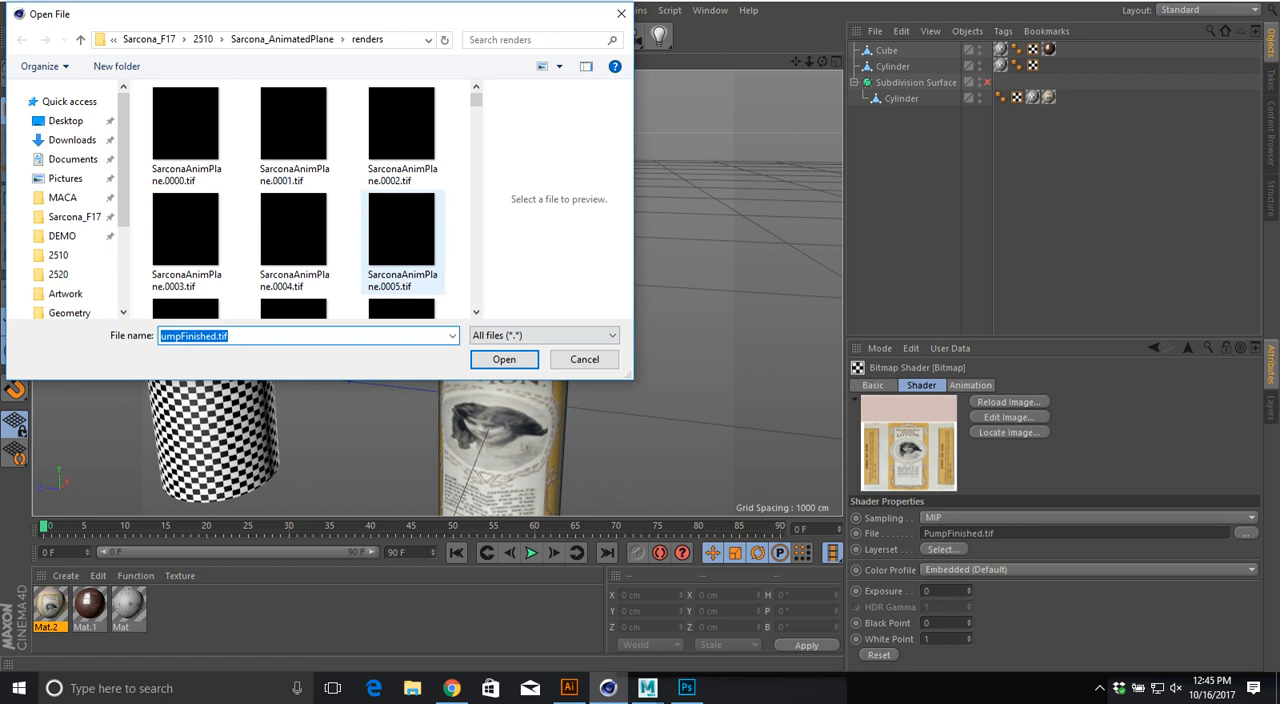
left_click(149, 39)
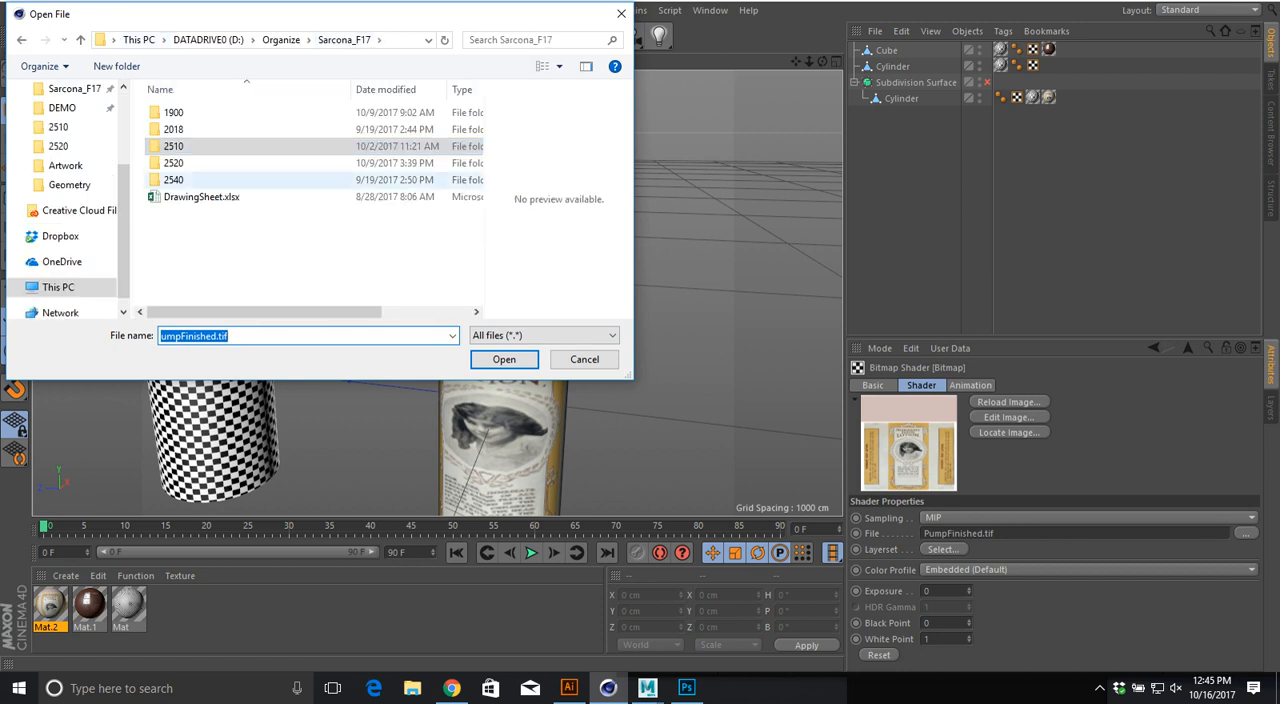
double_click(190, 146)
double_click(199, 146)
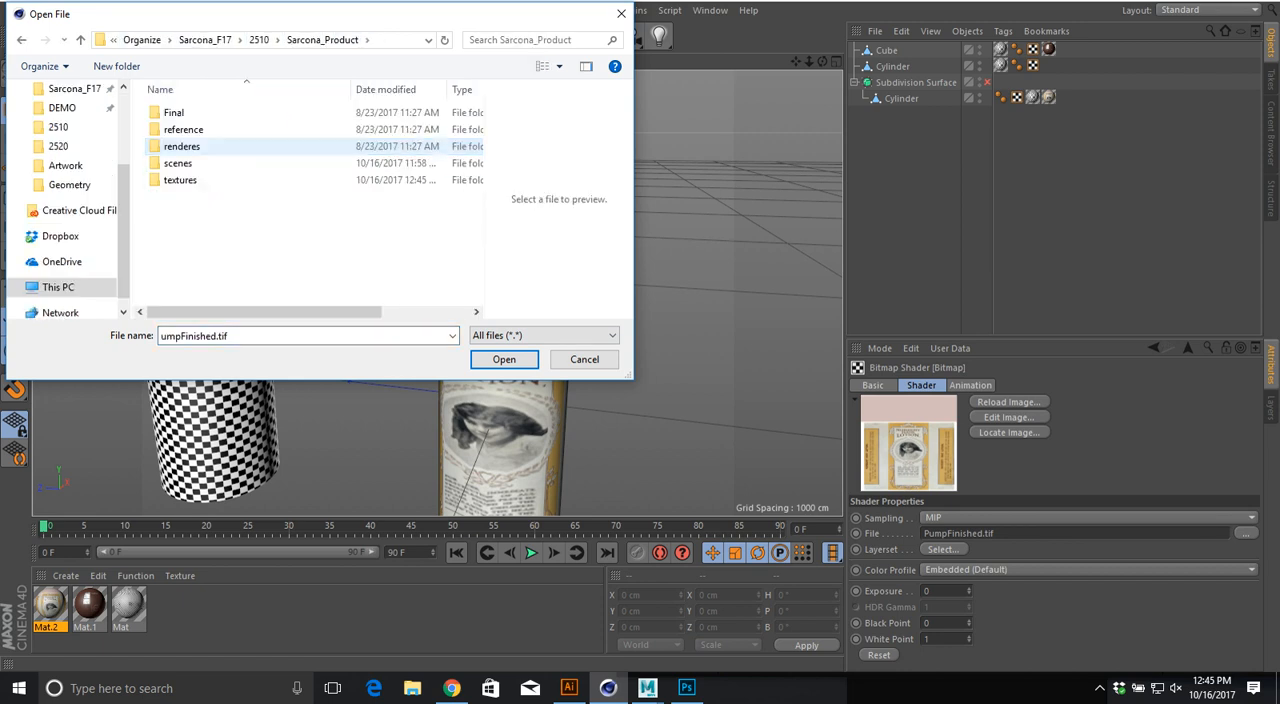
double_click(190, 180)
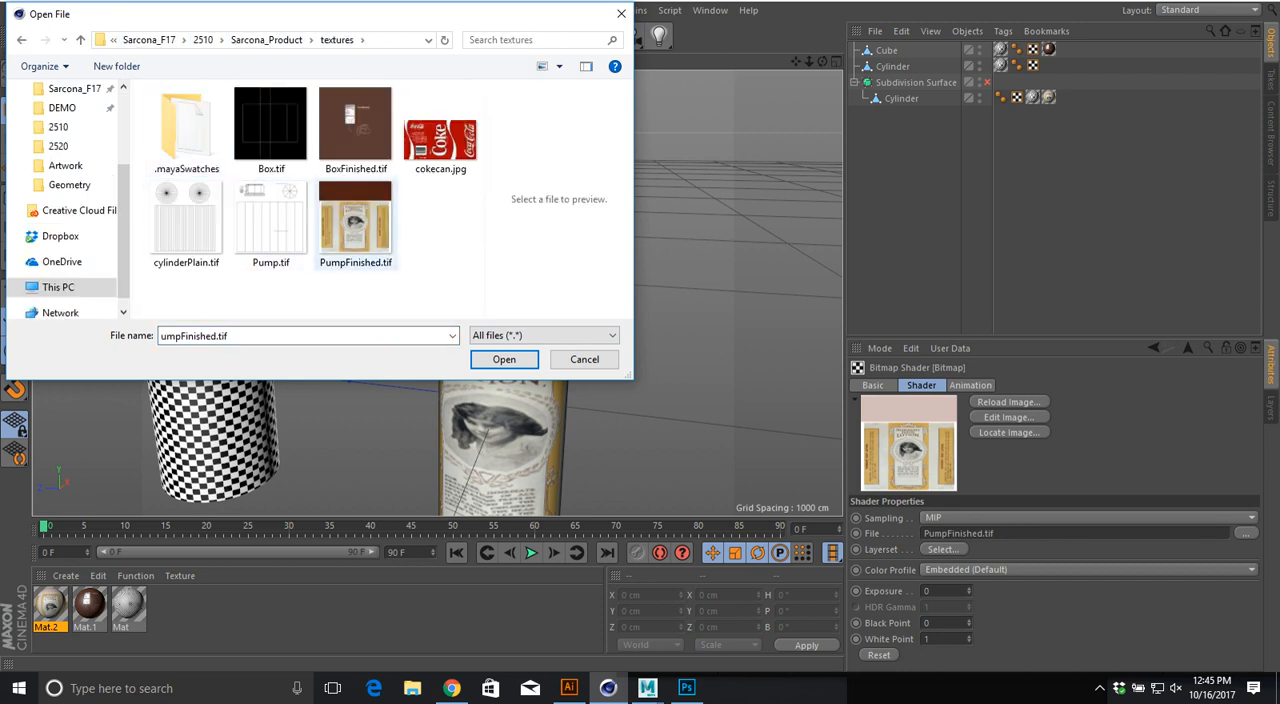
double_click(355, 220)
left_click(651, 391)
middle_click_drag(511, 404, 426, 319, "alt")
left_click_drag(426, 319, 340, 325, "alt")
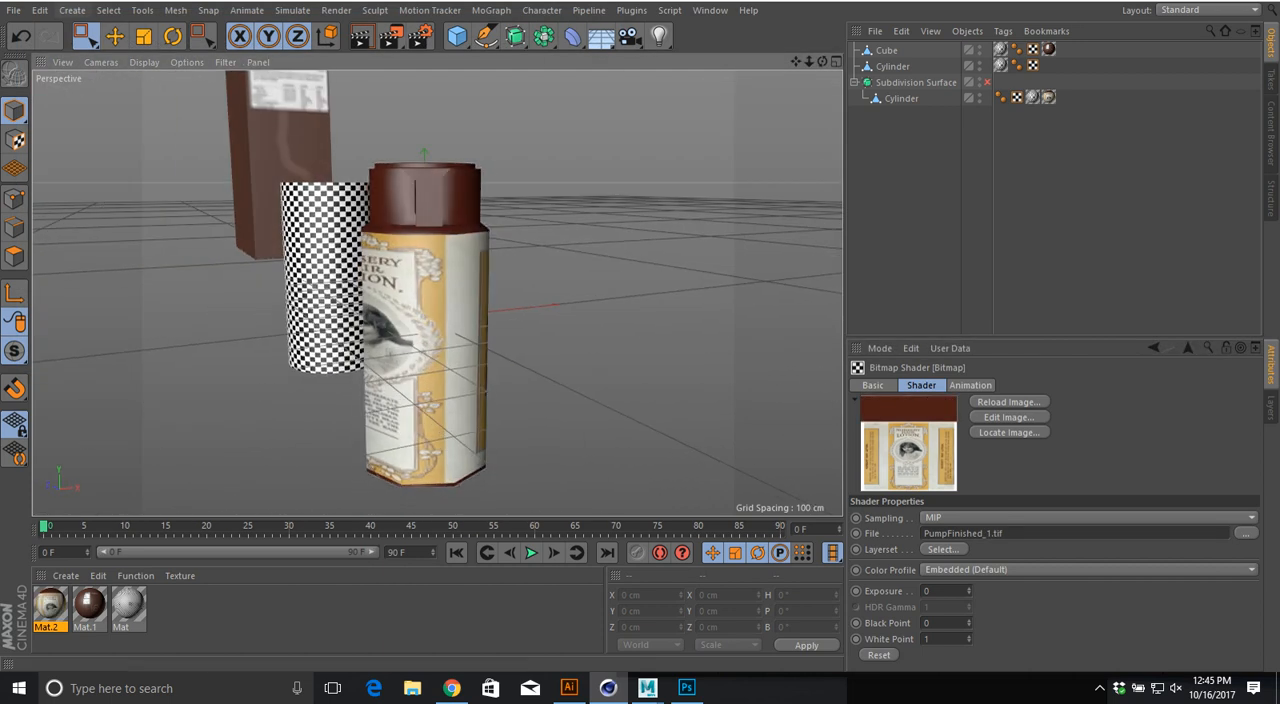
Step: In the Files preferences, set texture Path 3 to the product project folder under 2510
left_click(40, 10)
left_click(40, 10)
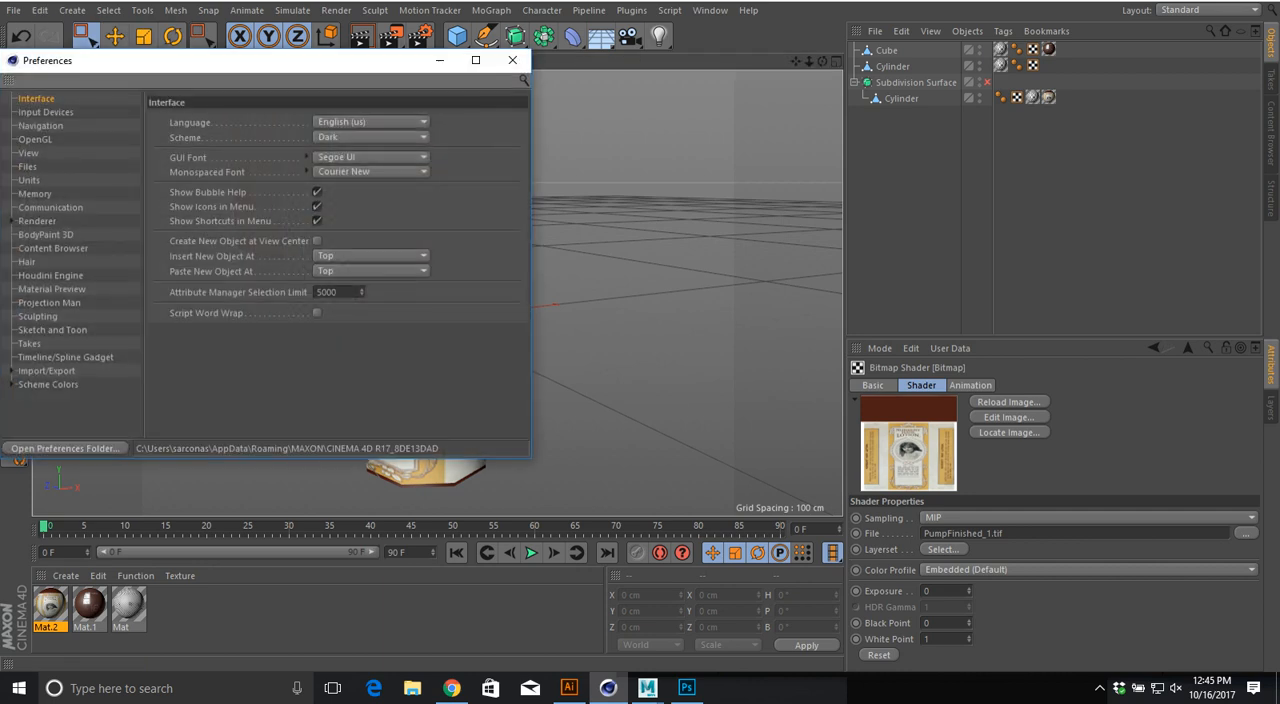
left_click(28, 167)
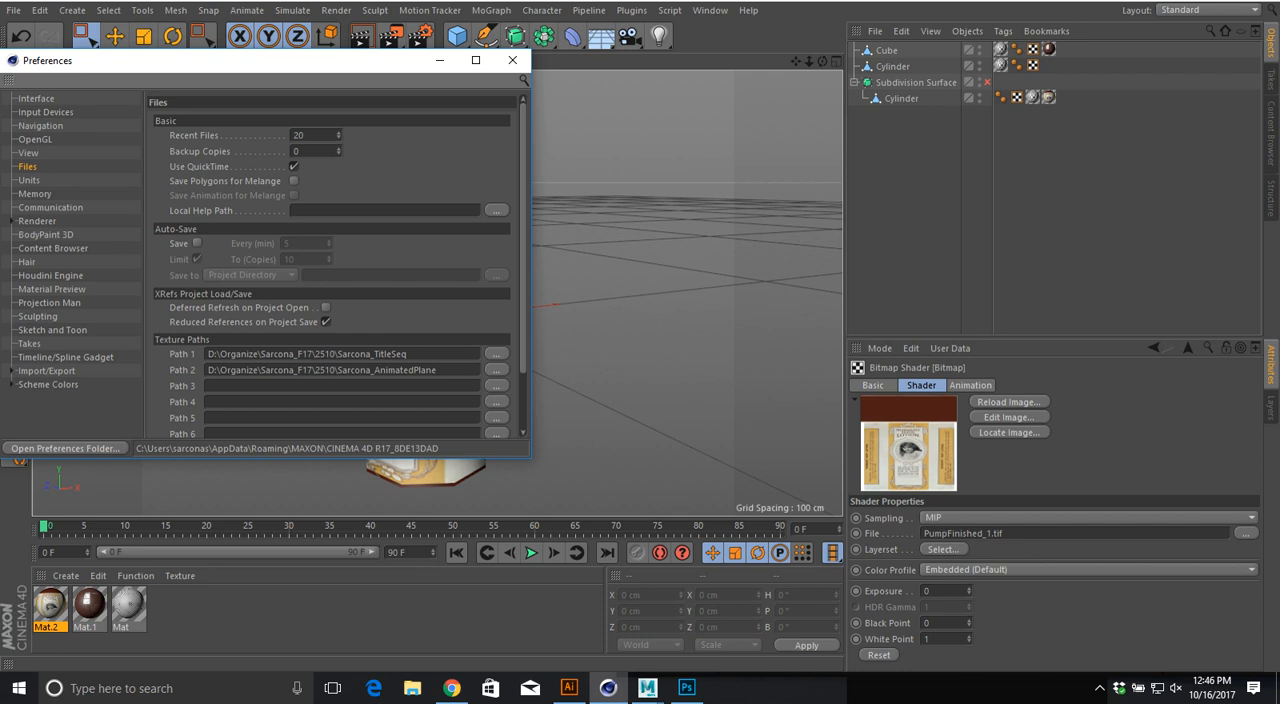
left_click(497, 386)
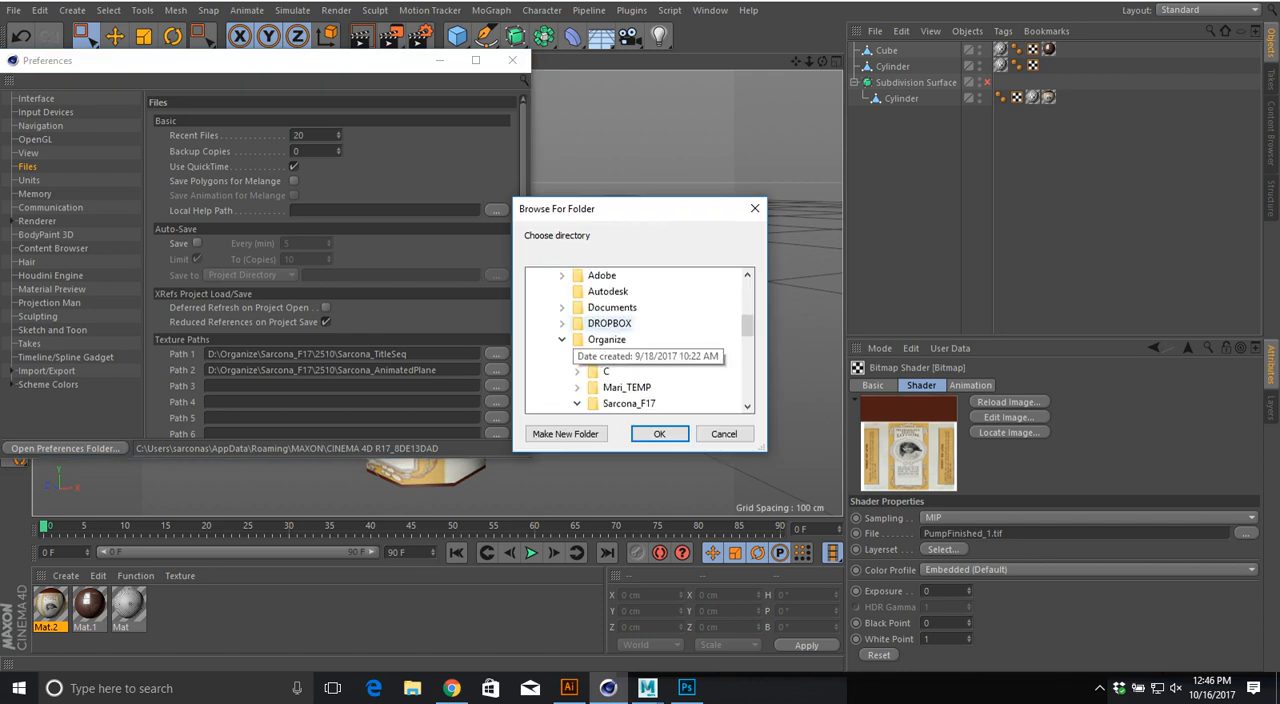
scroll(600, 335, "down", 3)
left_click(667, 359)
left_click(659, 433)
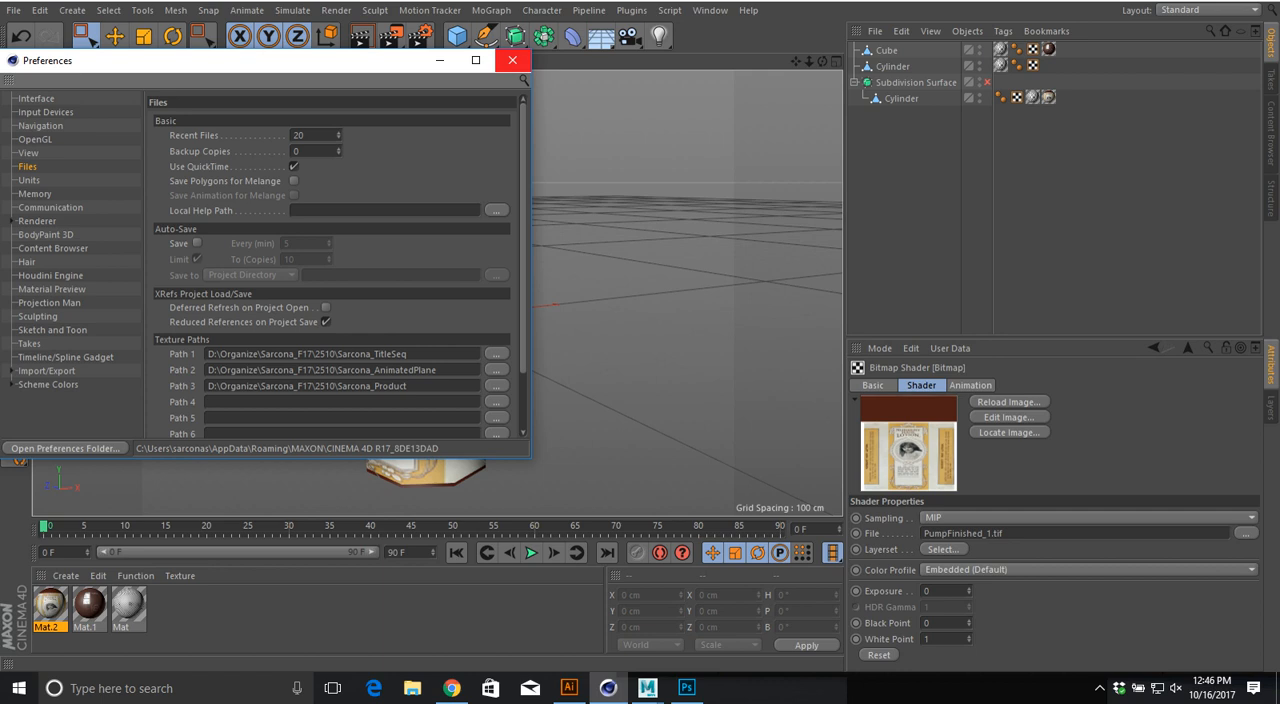
left_click(512, 60)
Step: Switch to the Pump.tif document in Photoshop
left_click_drag(430, 300, 771, 271, "alt")
key("alt+Tab")
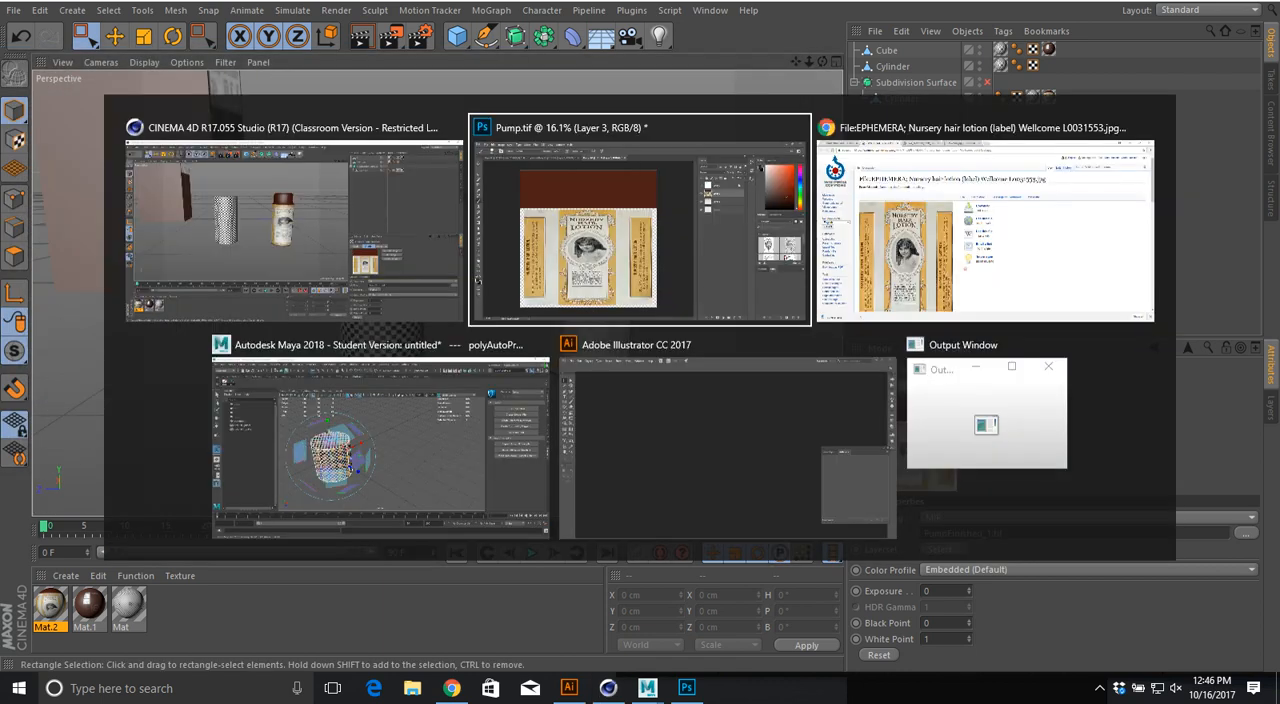